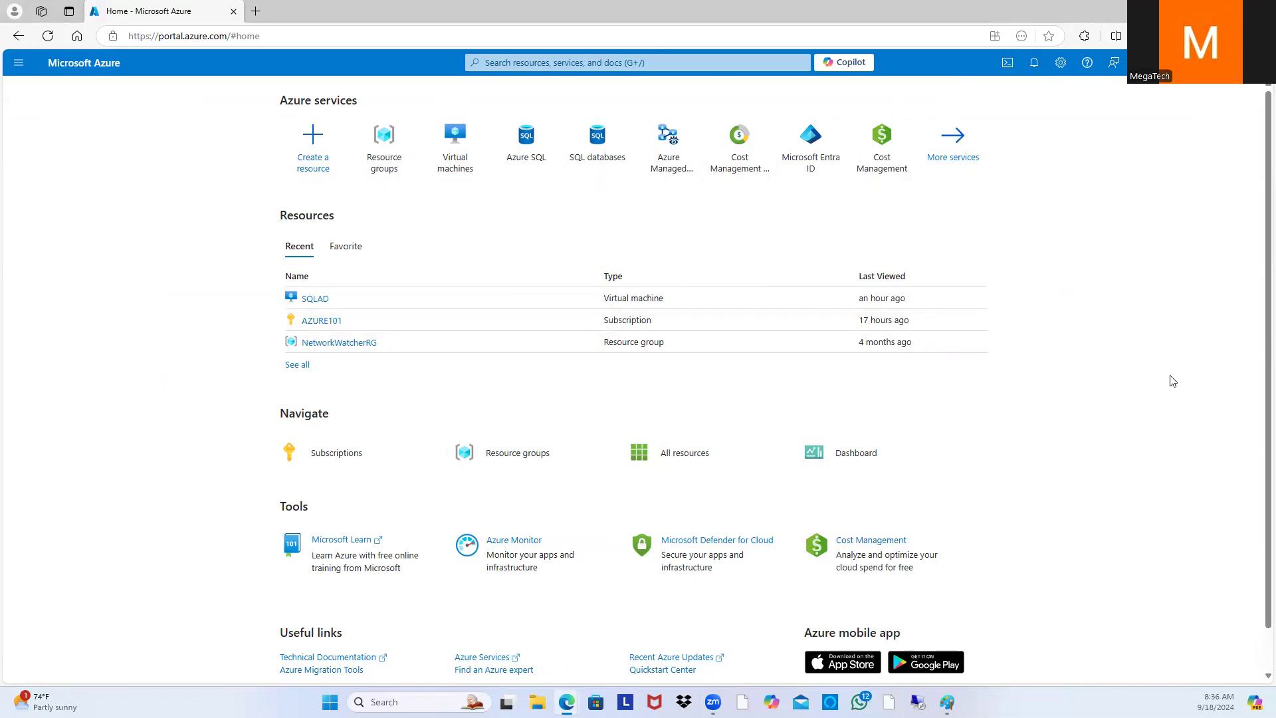
Step: Search Azure services for 'viturla machines' and open the Virtual machines service page
{"action": "left_click", "coordinate": [697, 61]}
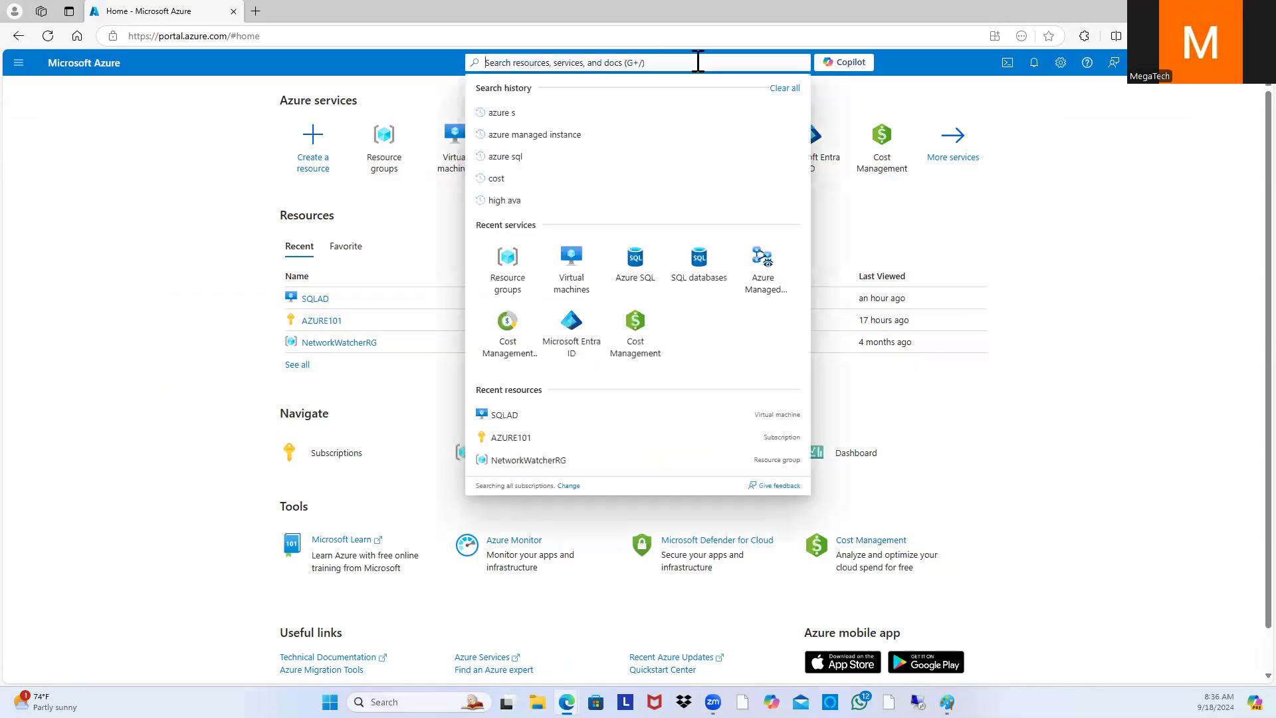
{"action": "type", "text": "viturla mac"}
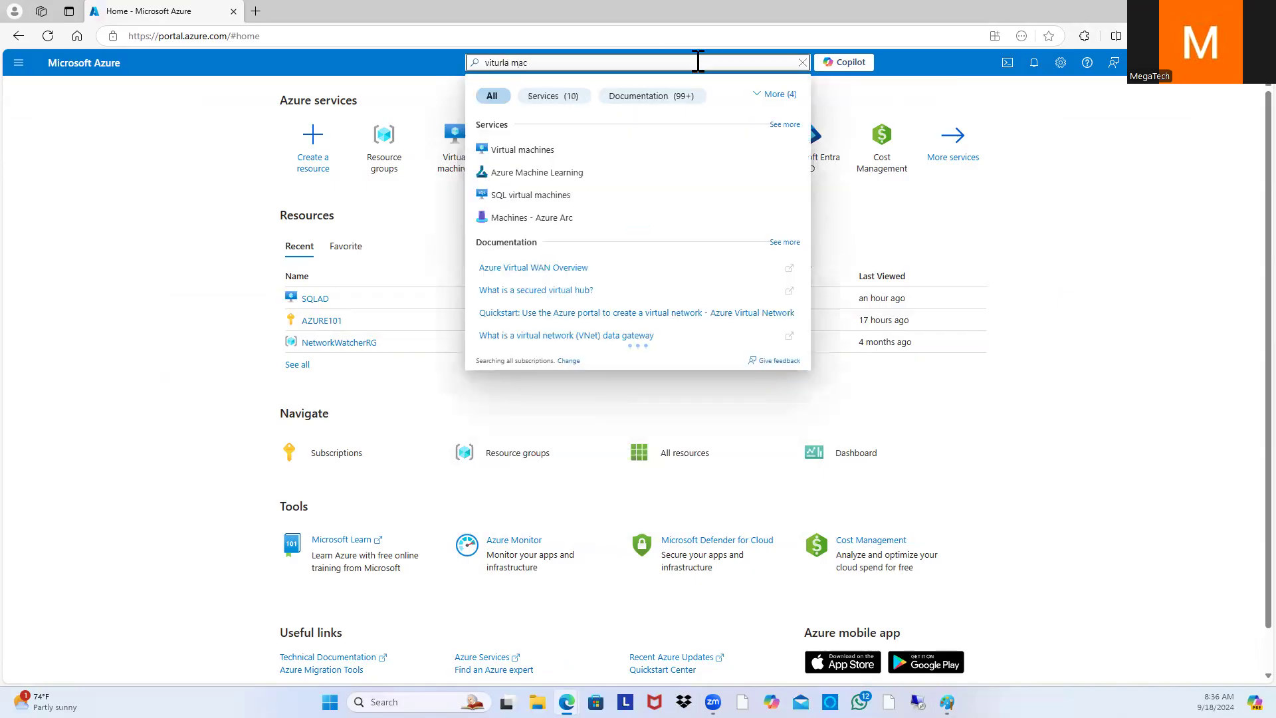
{"action": "type", "text": "hines"}
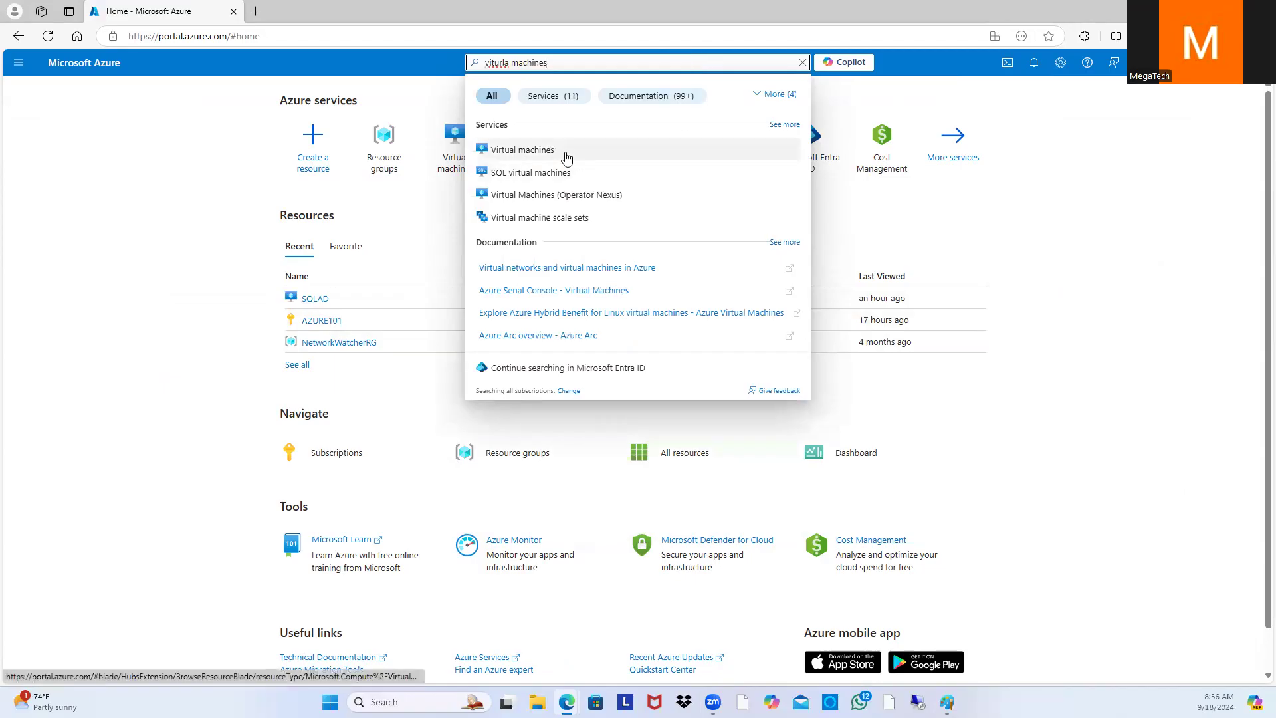
{"action": "left_click", "coordinate": [567, 154]}
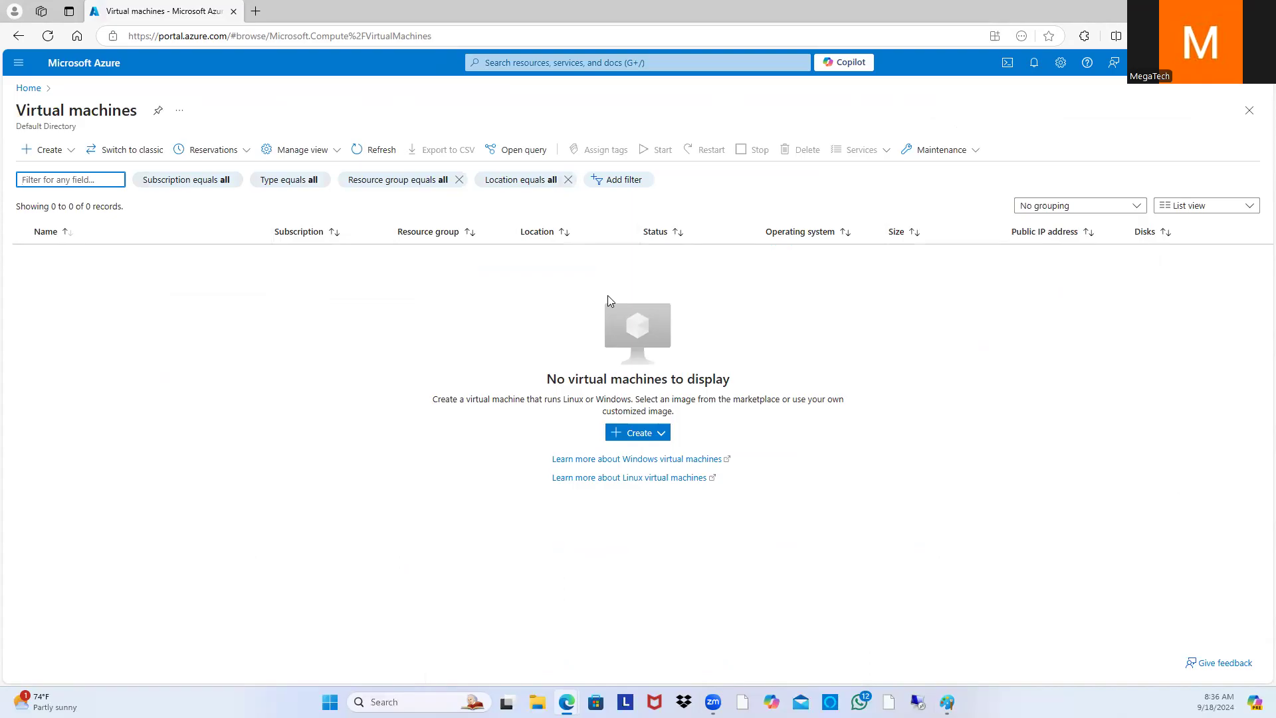
Step: Start creating an Azure virtual machine in a new resource group named SQLRESOURCEGROUP
{"action": "left_click", "coordinate": [657, 437]}
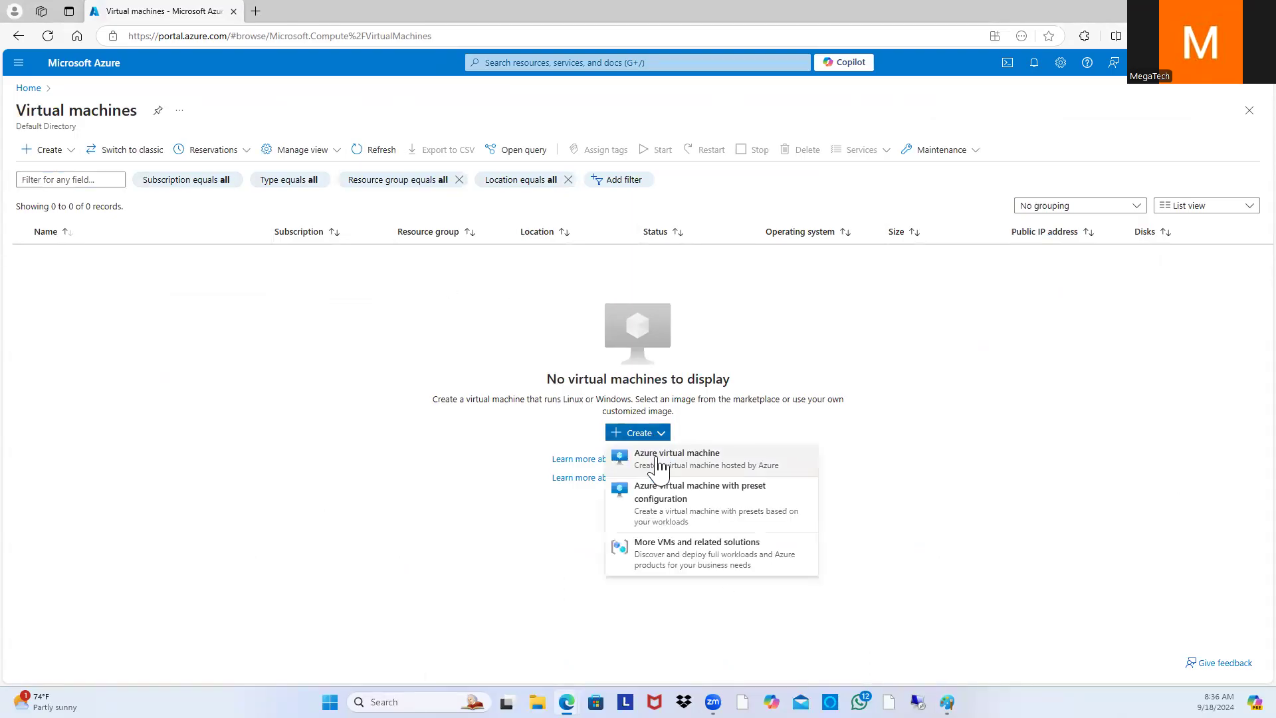
{"action": "left_click", "coordinate": [720, 459]}
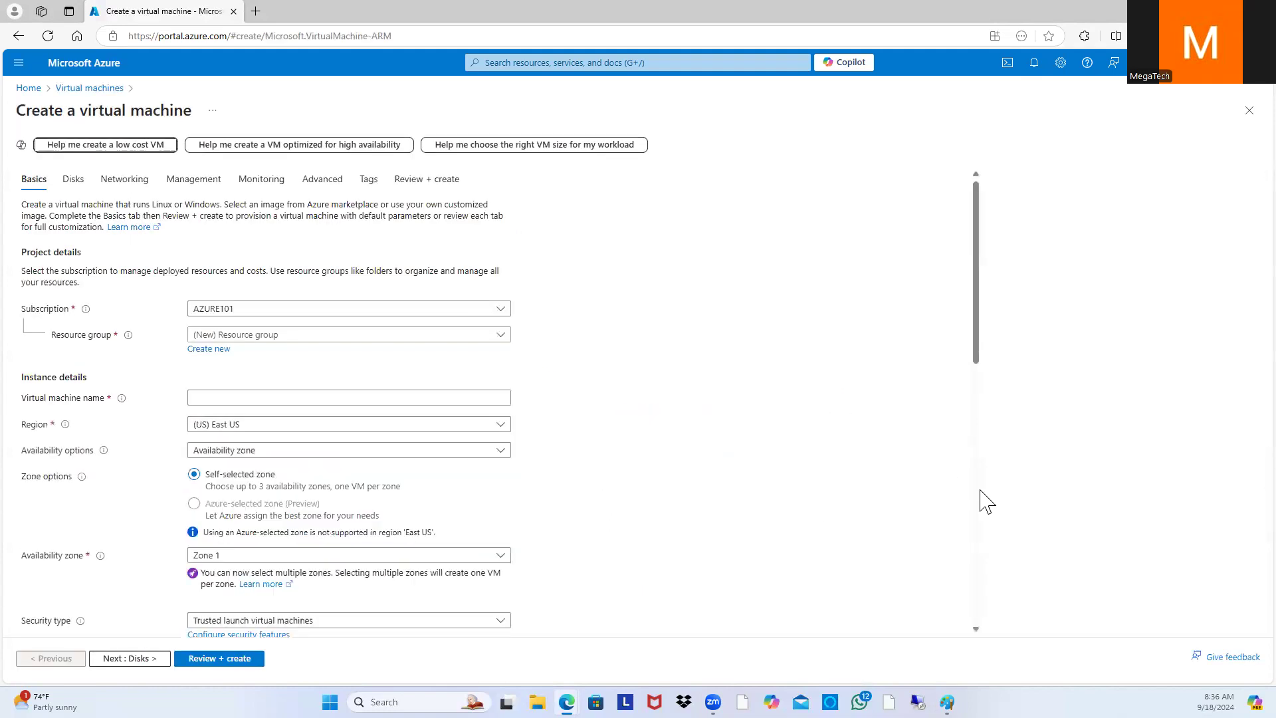
{"action": "left_click", "coordinate": [495, 338]}
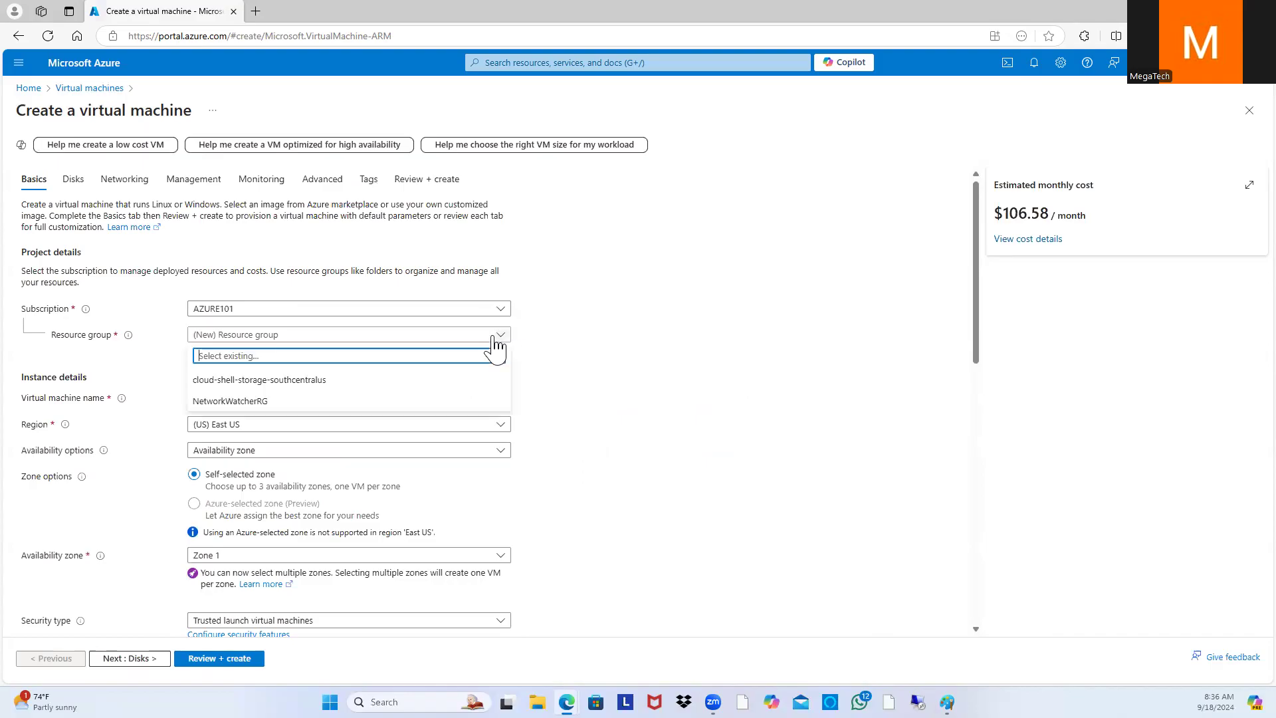
{"action": "left_click", "coordinate": [609, 325]}
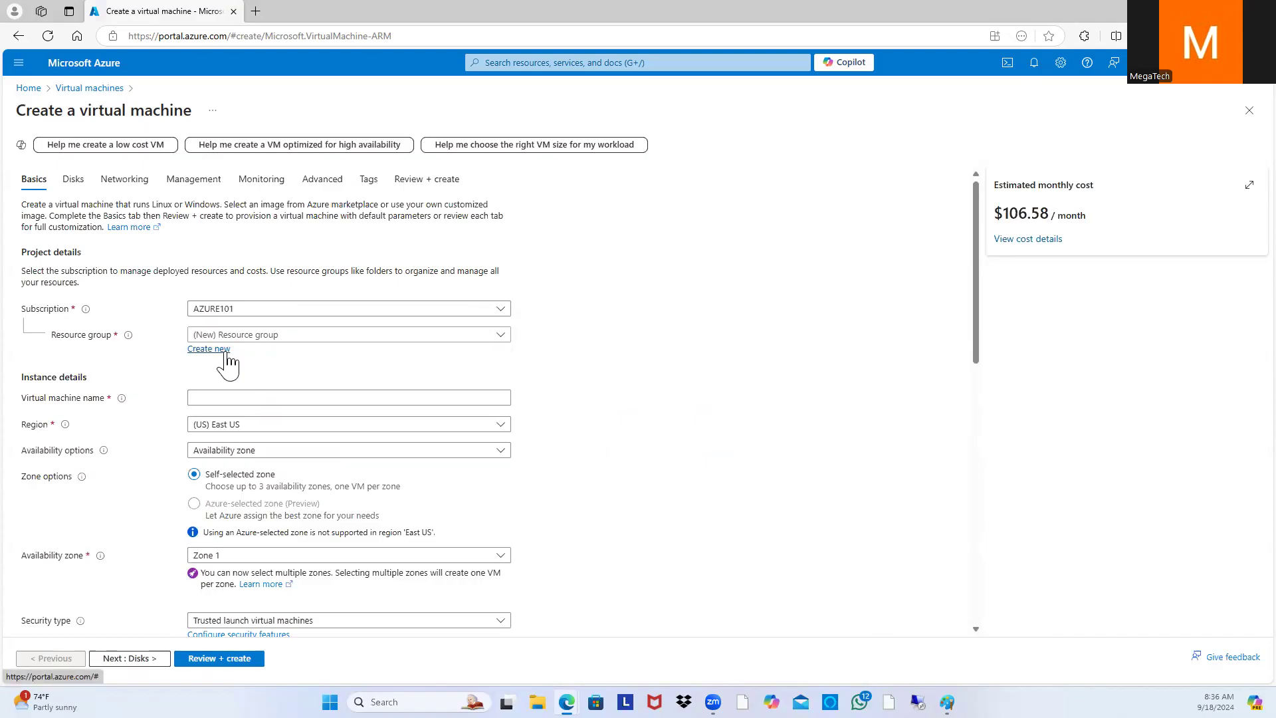
{"action": "left_click", "coordinate": [226, 355]}
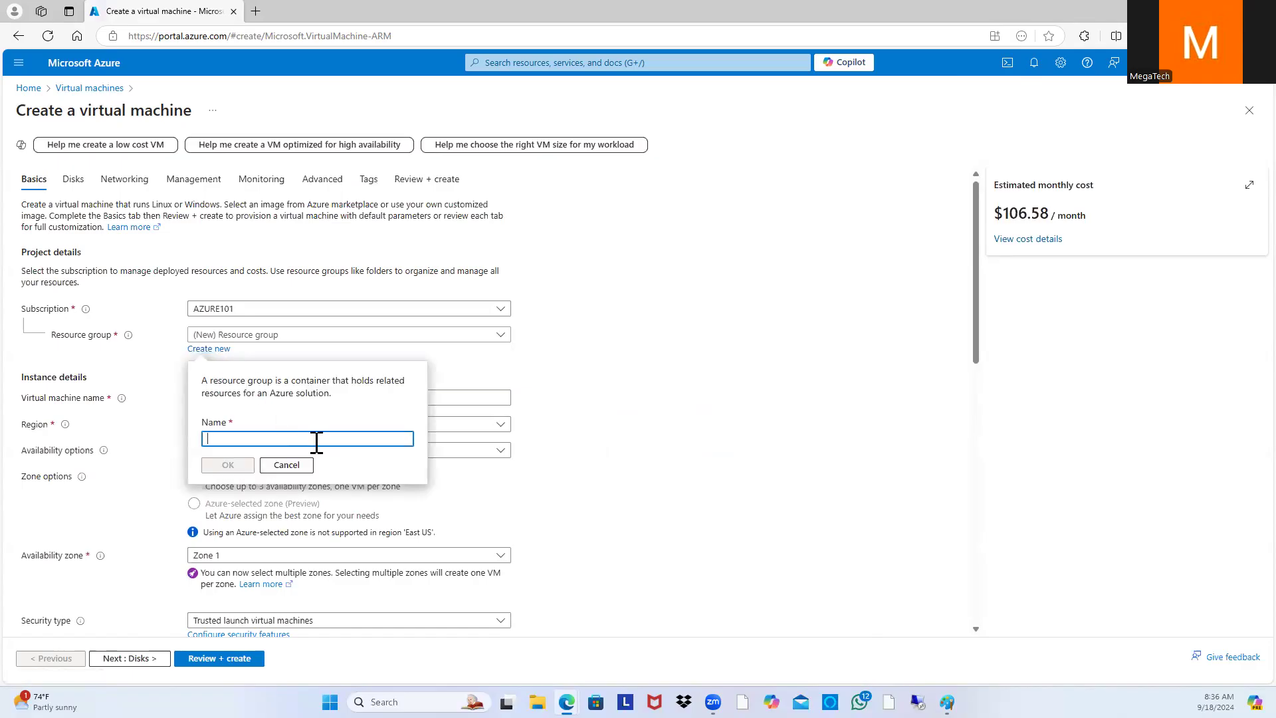
{"action": "type", "text": "SQLRESO"}
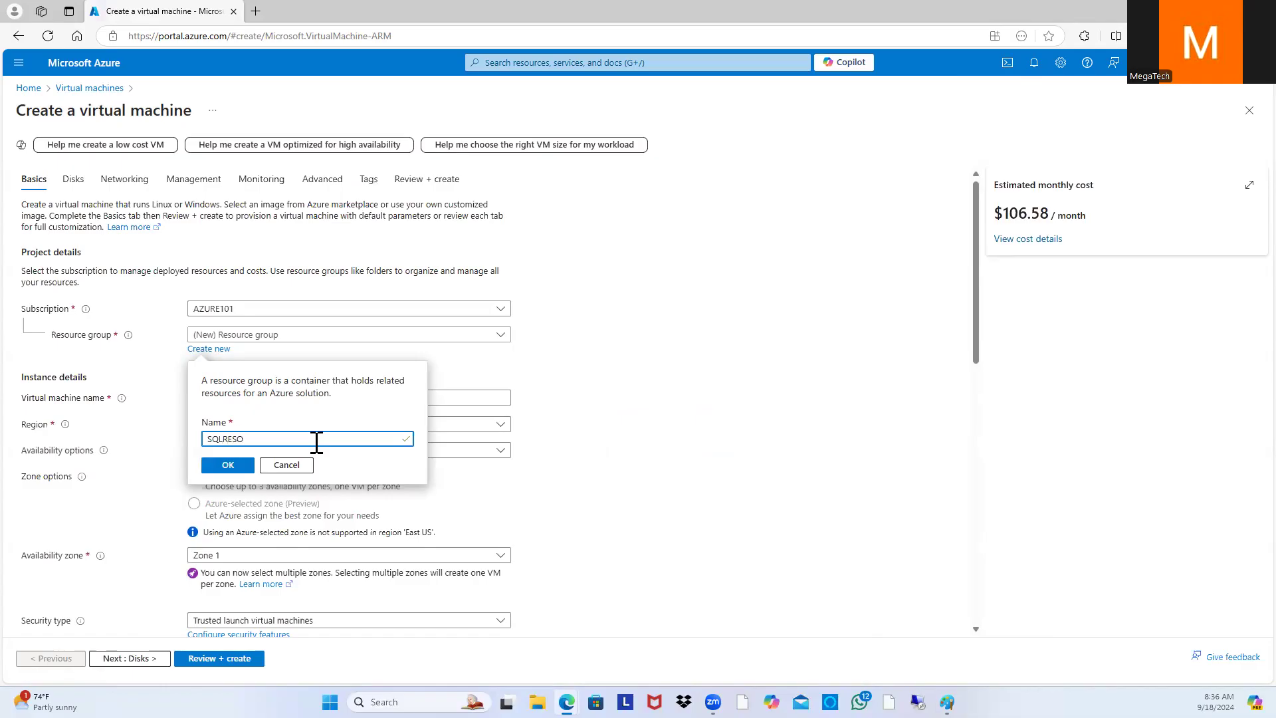
{"action": "type", "text": "URCEGROUP"}
{"action": "left_click", "coordinate": [228, 465]}
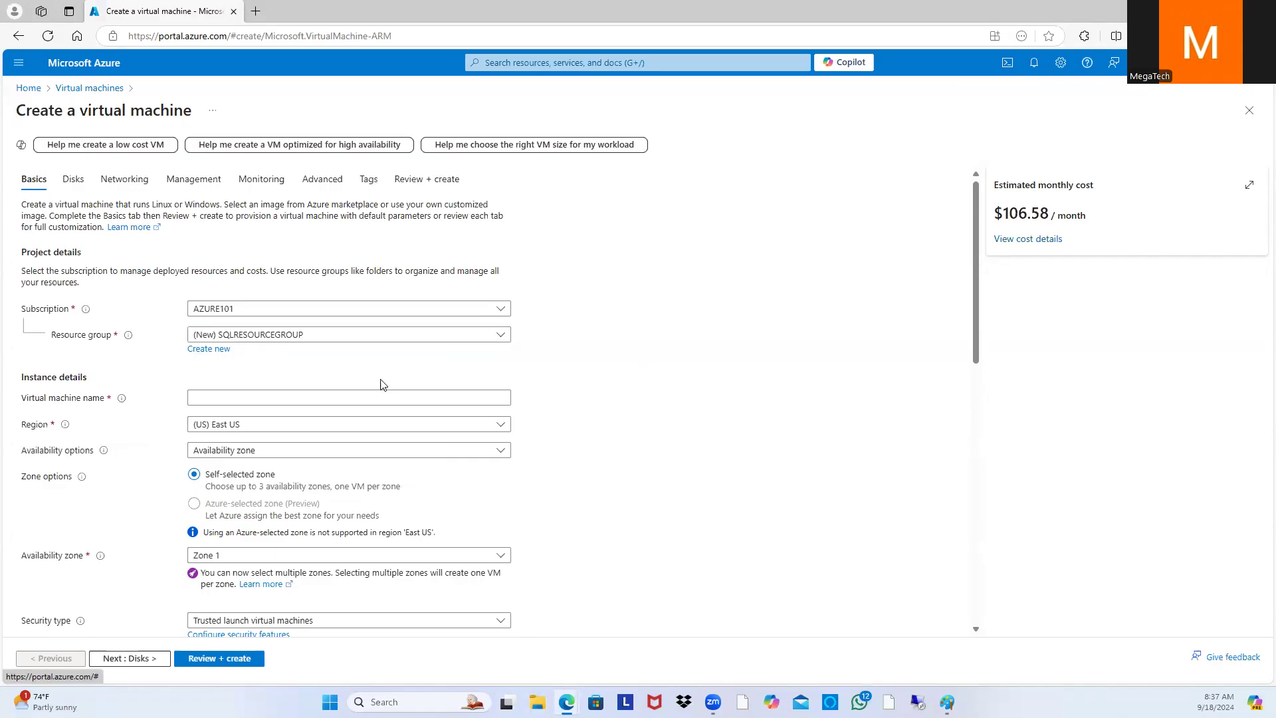
Step: Name the new virtual machine SQLAD
{"action": "scroll", "coordinate": [518, 391], "scroll_direction": "down", "scroll_amount": 1}
{"action": "left_click", "coordinate": [266, 330]}
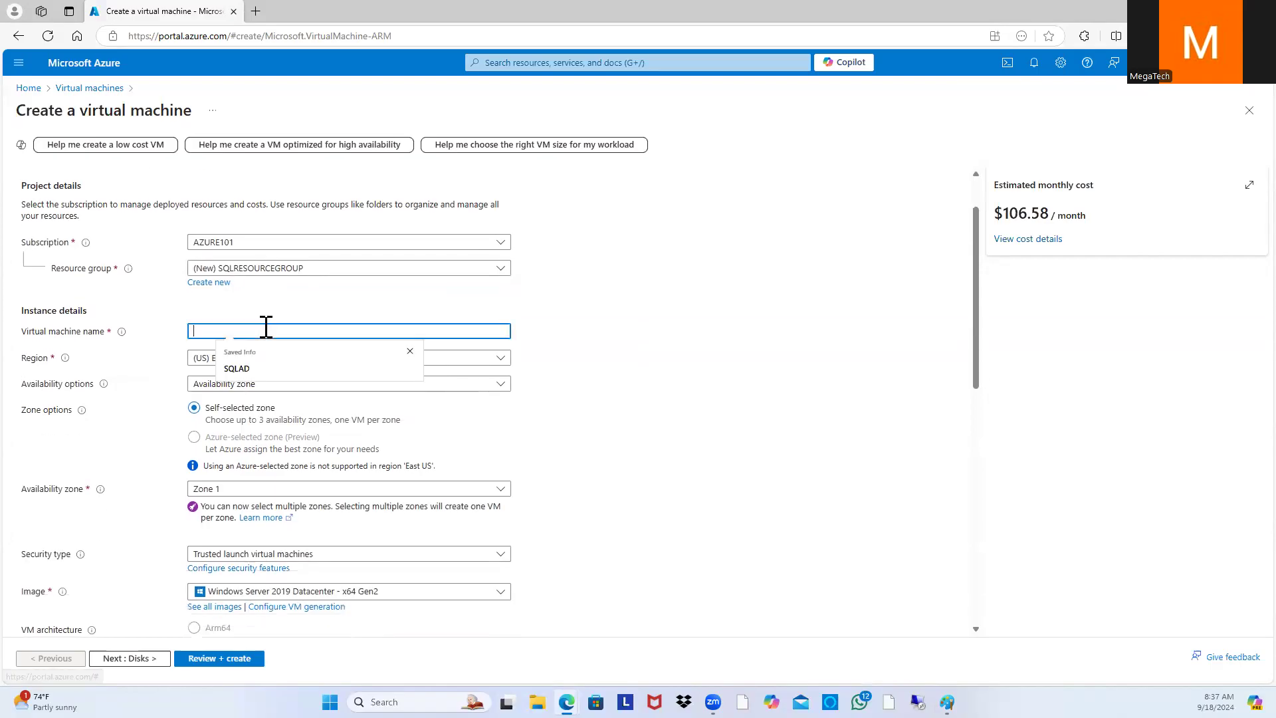
{"action": "left_click", "coordinate": [268, 368]}
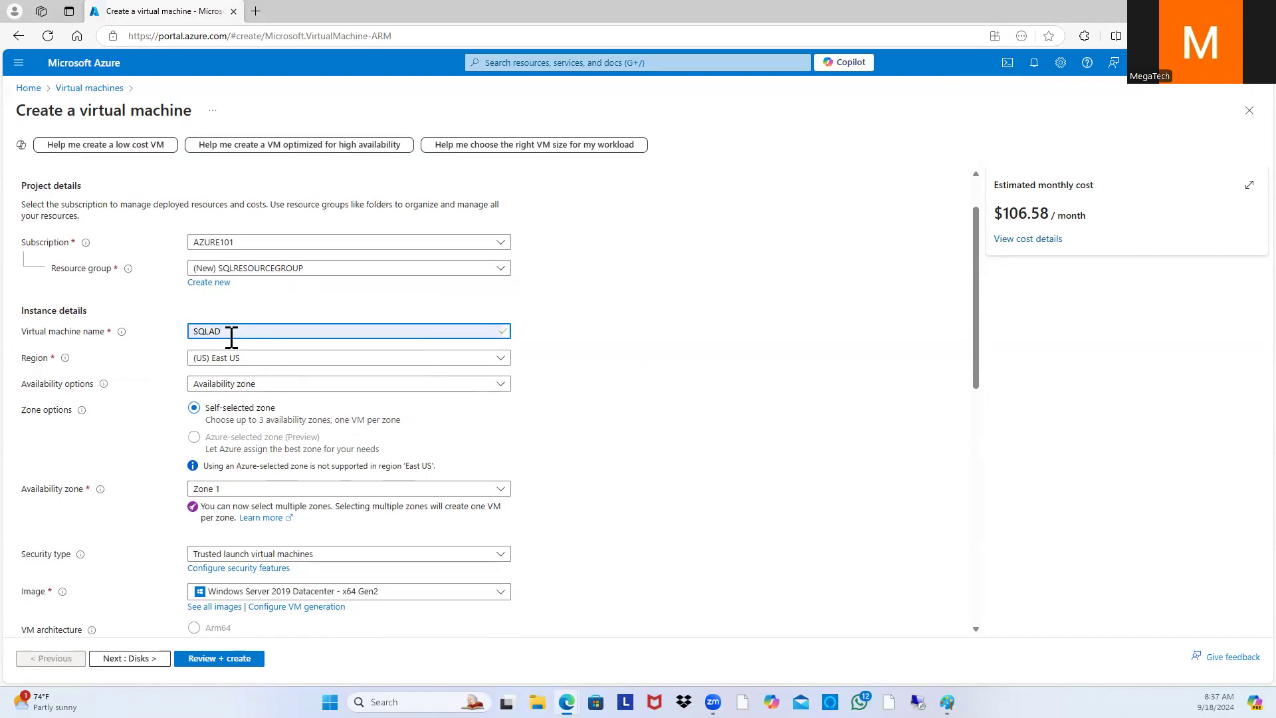
{"action": "left_click_drag", "start_coordinate": [237, 335], "coordinate": [177, 332]}
{"action": "type", "text": "SQLAD"}
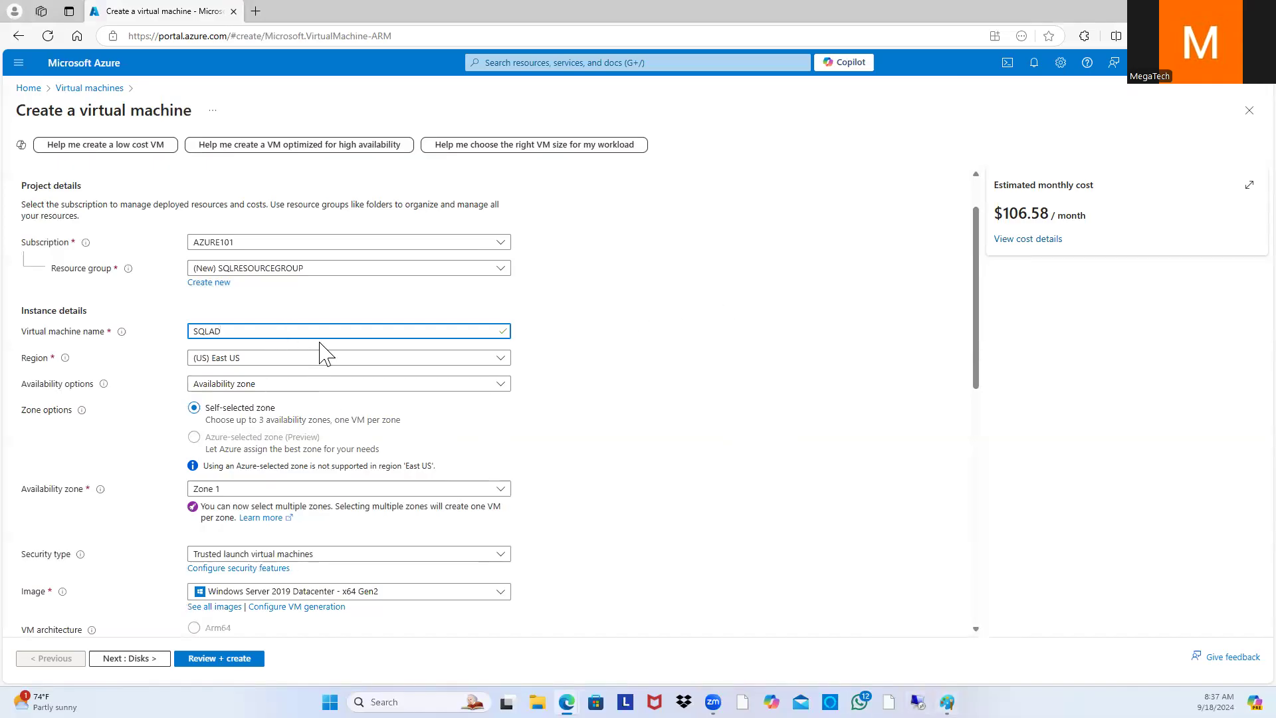
Step: Choose the Windows Server 2019 Datacenter - x64 Gen2 image for the VM
{"action": "mouse_move", "coordinate": [69, 361]}
{"action": "scroll", "coordinate": [522, 441], "scroll_direction": "down", "scroll_amount": 2}
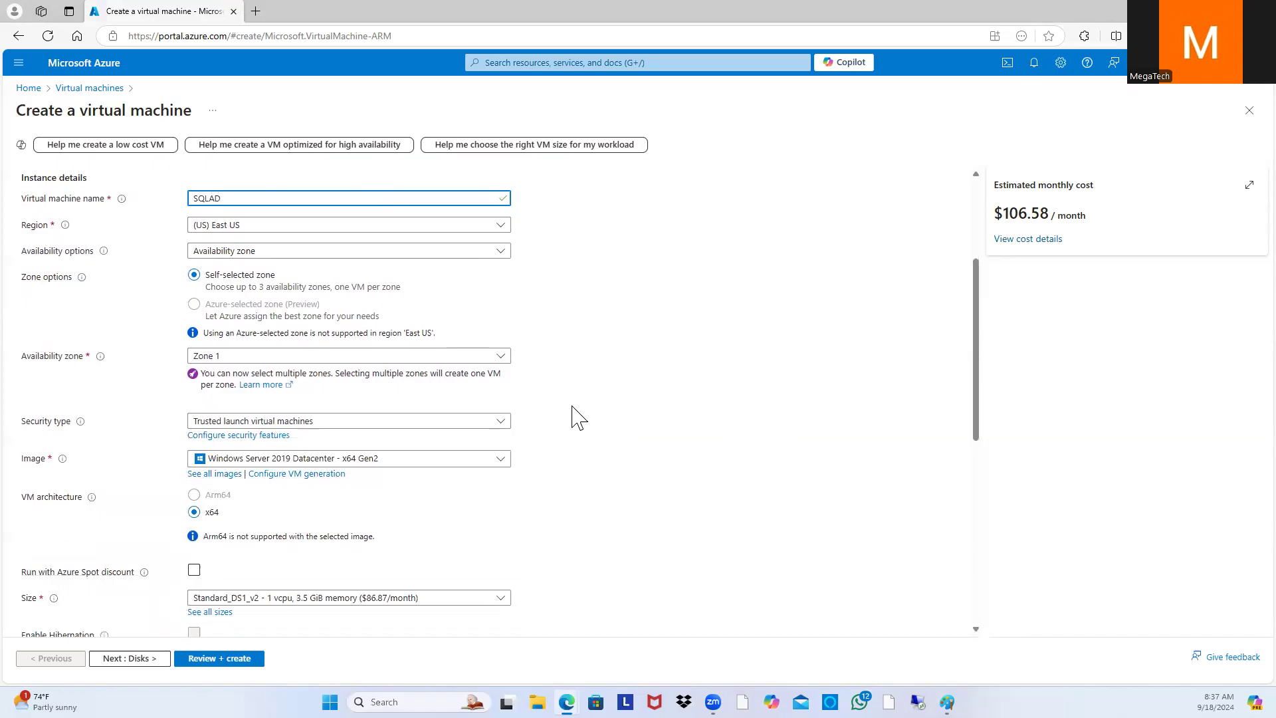
{"action": "scroll", "coordinate": [577, 416], "scroll_direction": "down", "scroll_amount": 1}
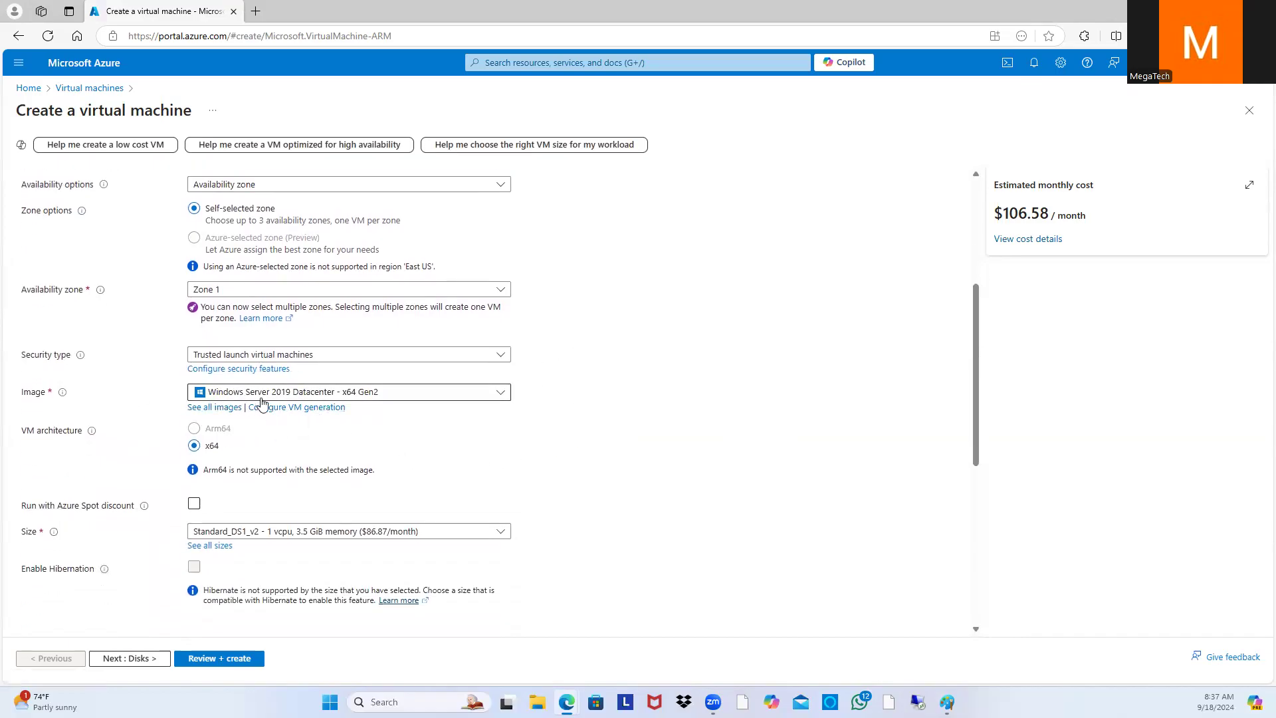
{"action": "left_click", "coordinate": [506, 397]}
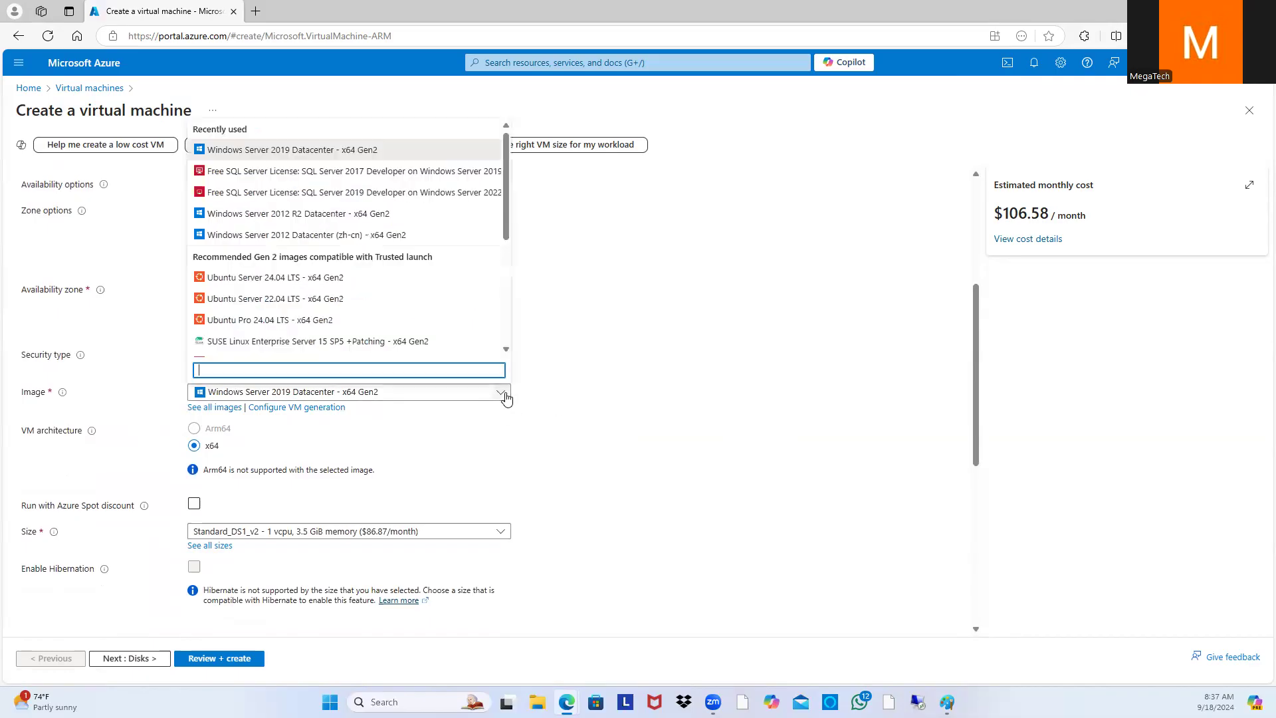
{"action": "left_click", "coordinate": [285, 151]}
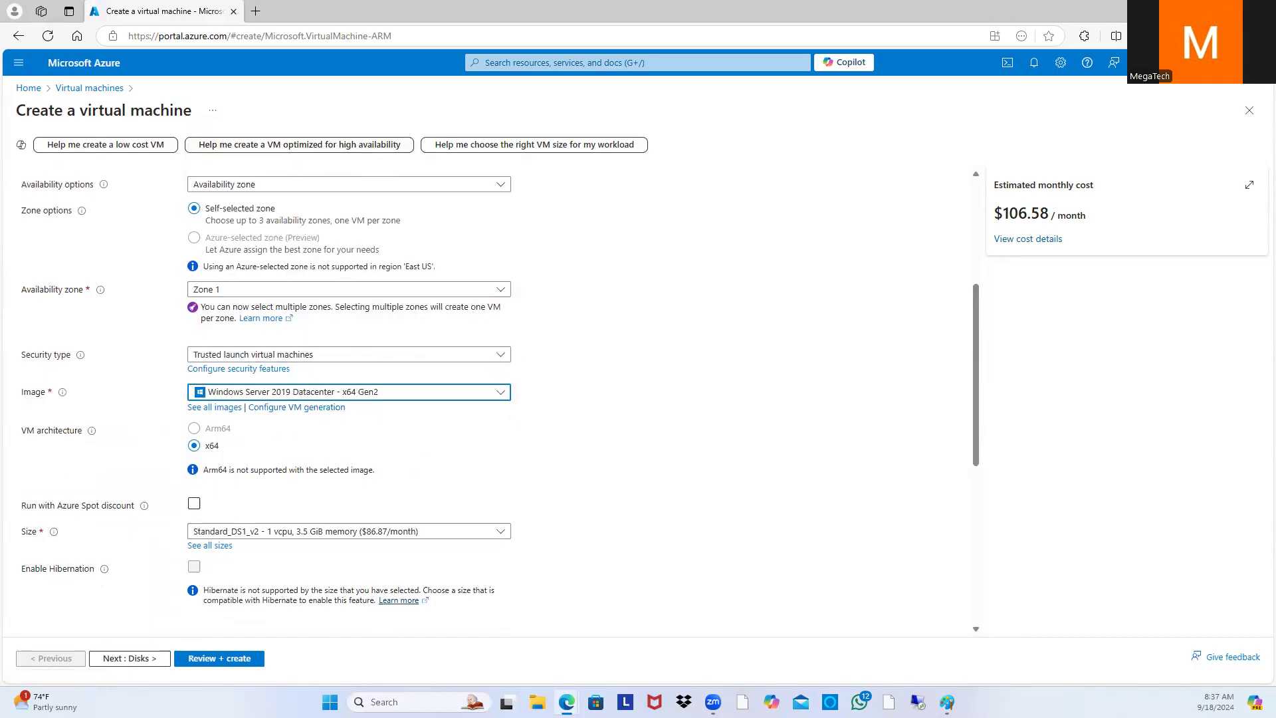
{"action": "mouse_move", "coordinate": [947, 699]}
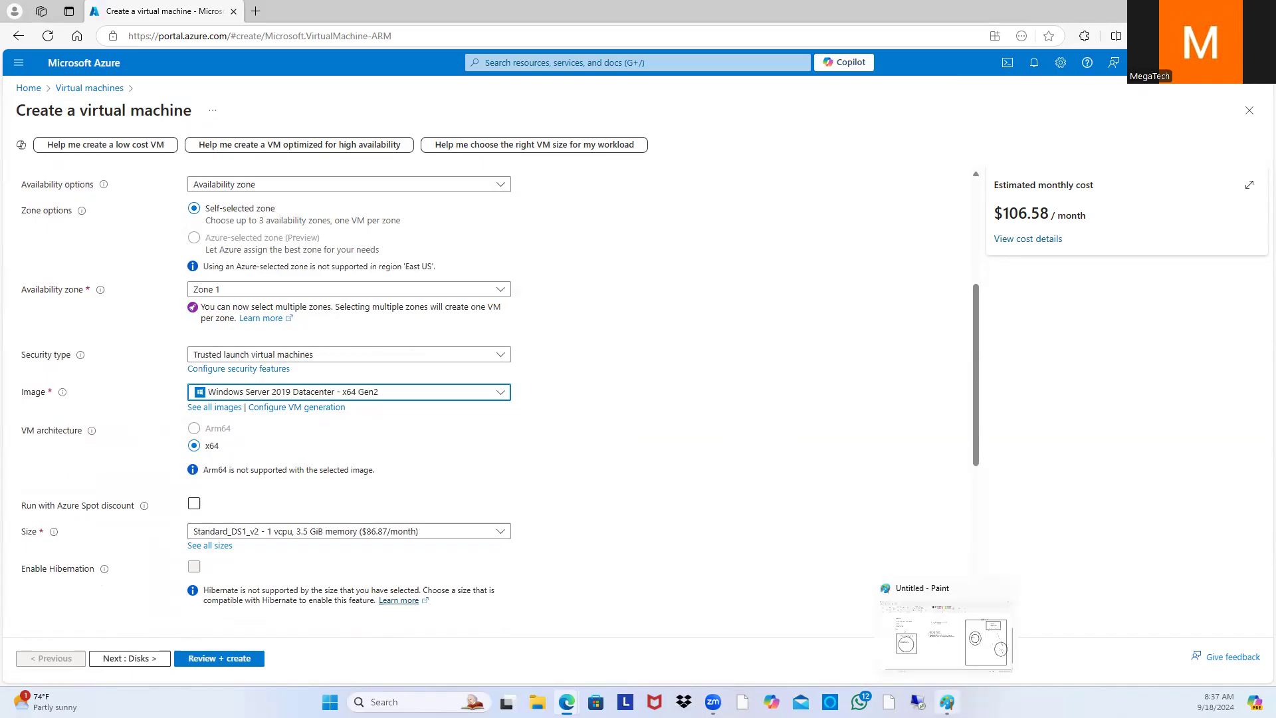
{"action": "left_click", "coordinate": [944, 648]}
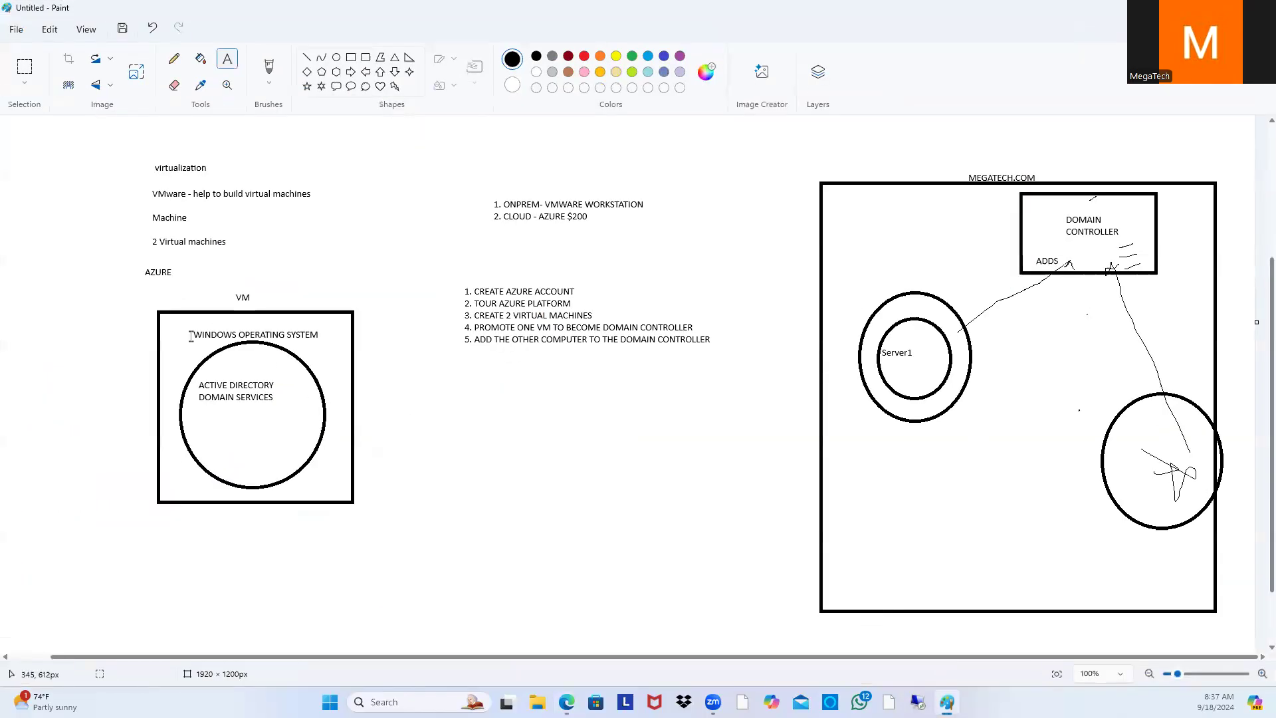
{"action": "left_click_drag", "start_coordinate": [190, 339], "coordinate": [325, 326]}
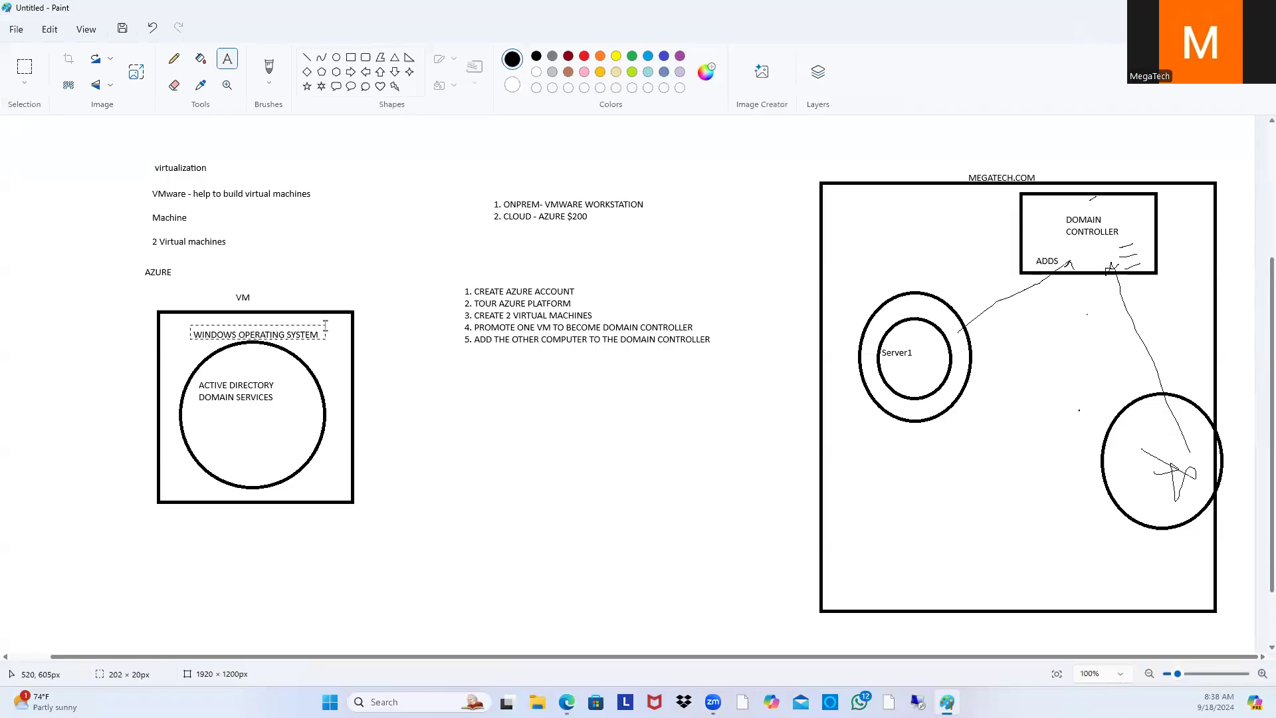
{"action": "left_click", "coordinate": [255, 294]}
{"action": "left_click_drag", "start_coordinate": [256, 293], "coordinate": [237, 298]}
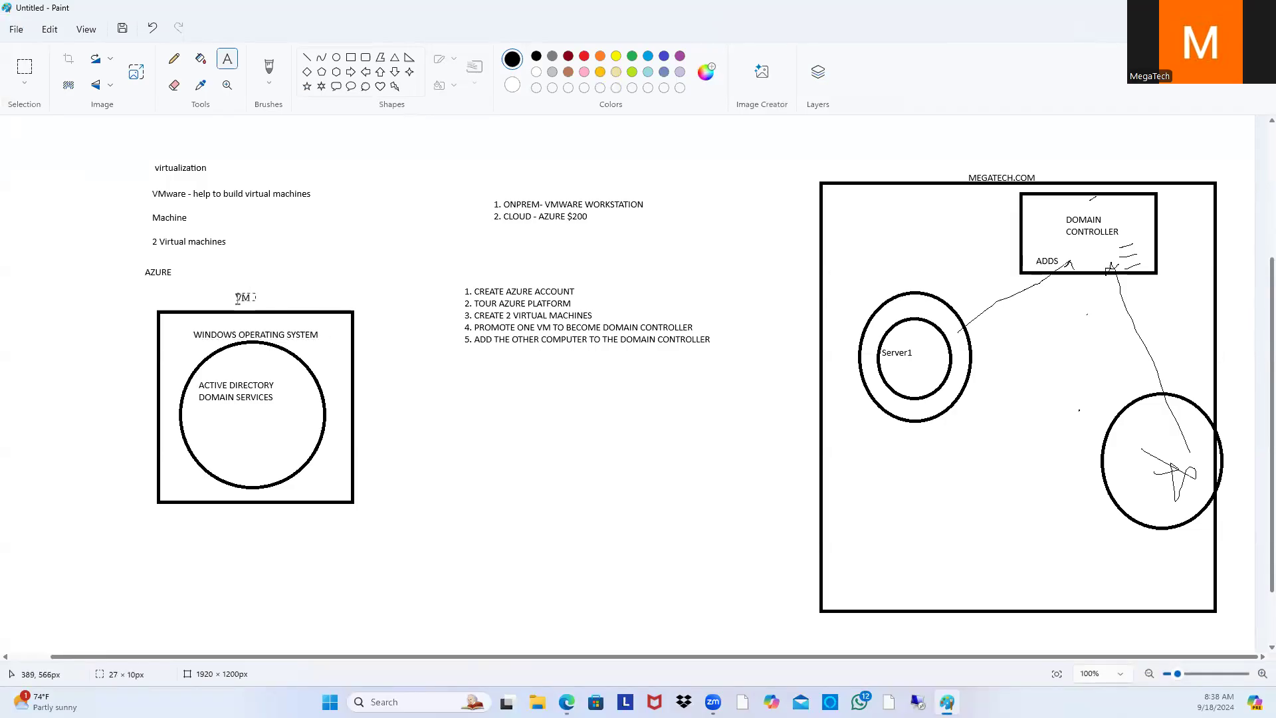
{"action": "left_click", "coordinate": [319, 376]}
{"action": "left_click_drag", "start_coordinate": [277, 402], "coordinate": [191, 384]}
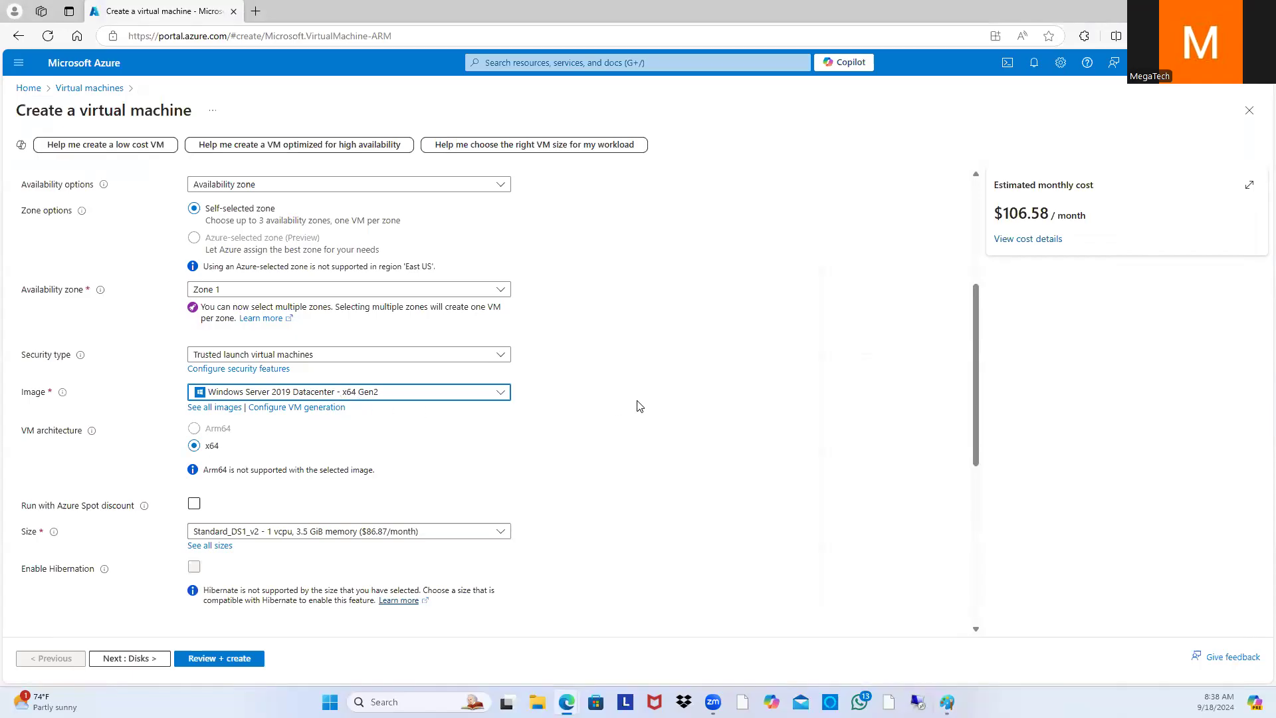
Step: Set the VM size to Standard_DS1_v2 (1 vCPU, 3.5 GiB memory) from the full size list
{"action": "scroll", "coordinate": [639, 406], "scroll_direction": "down", "scroll_amount": 3}
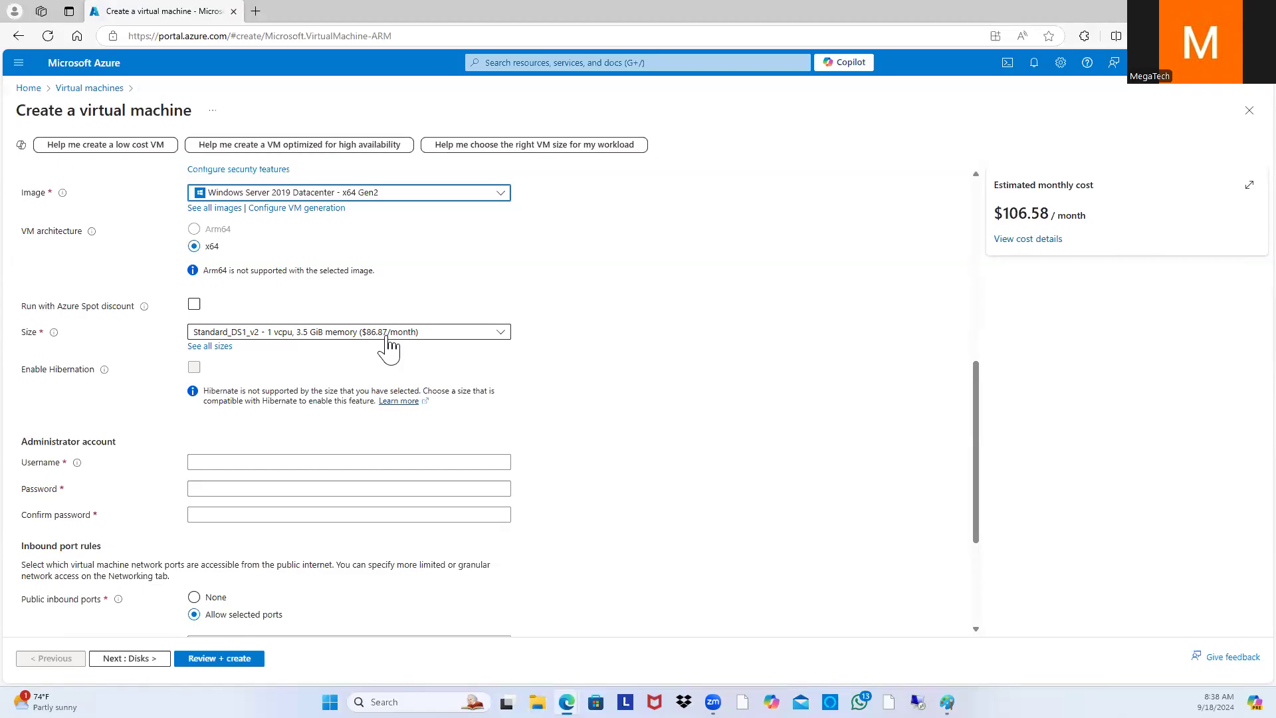
{"action": "left_click", "coordinate": [210, 348]}
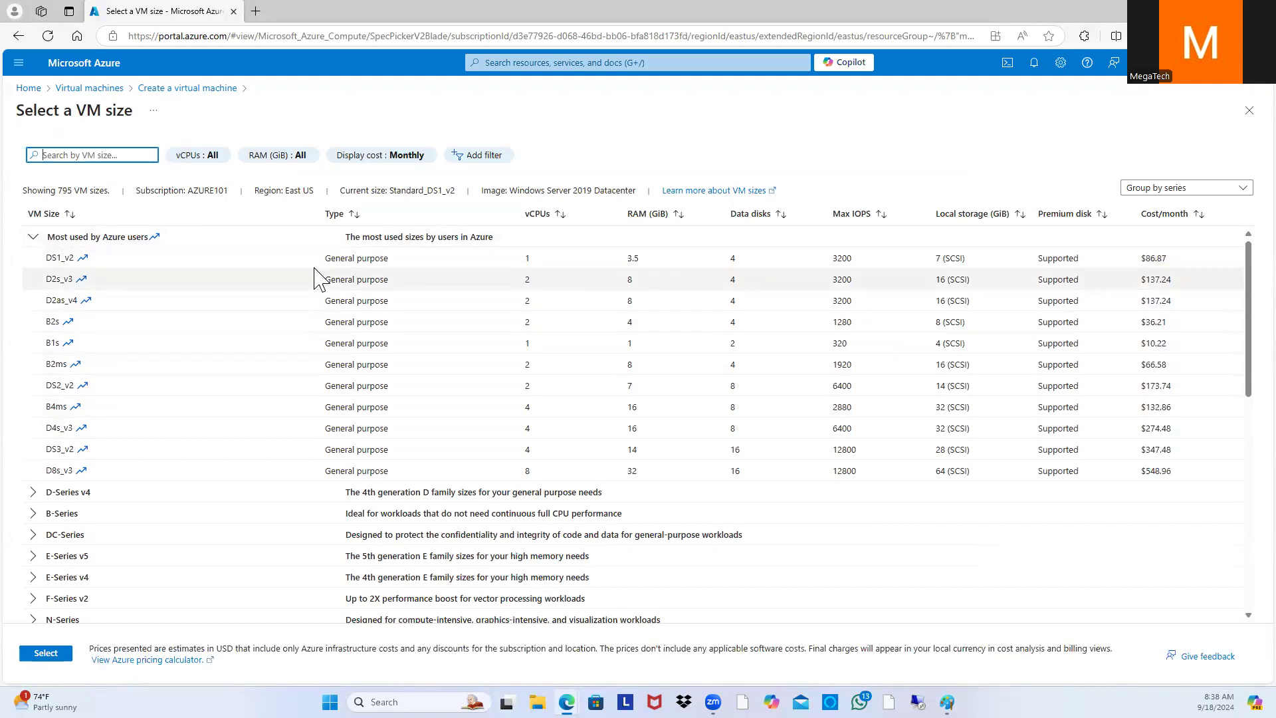
{"action": "left_click", "coordinate": [177, 259]}
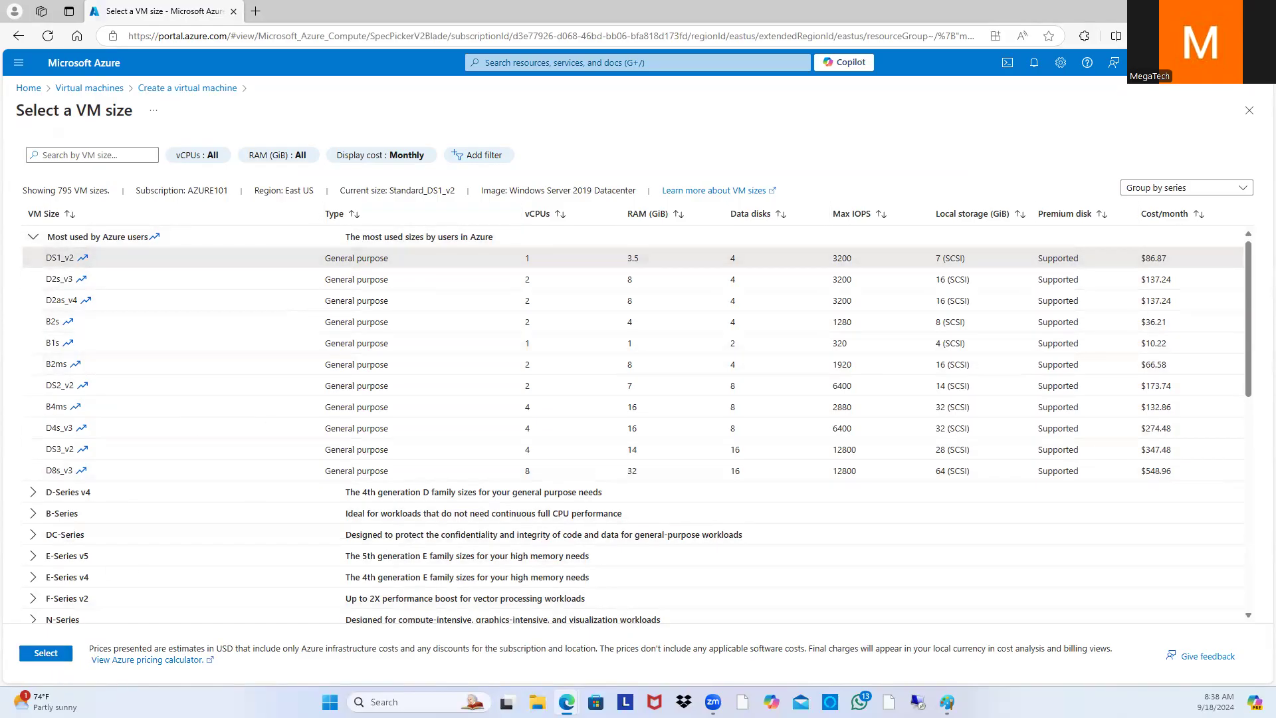
{"action": "left_click", "coordinate": [52, 658]}
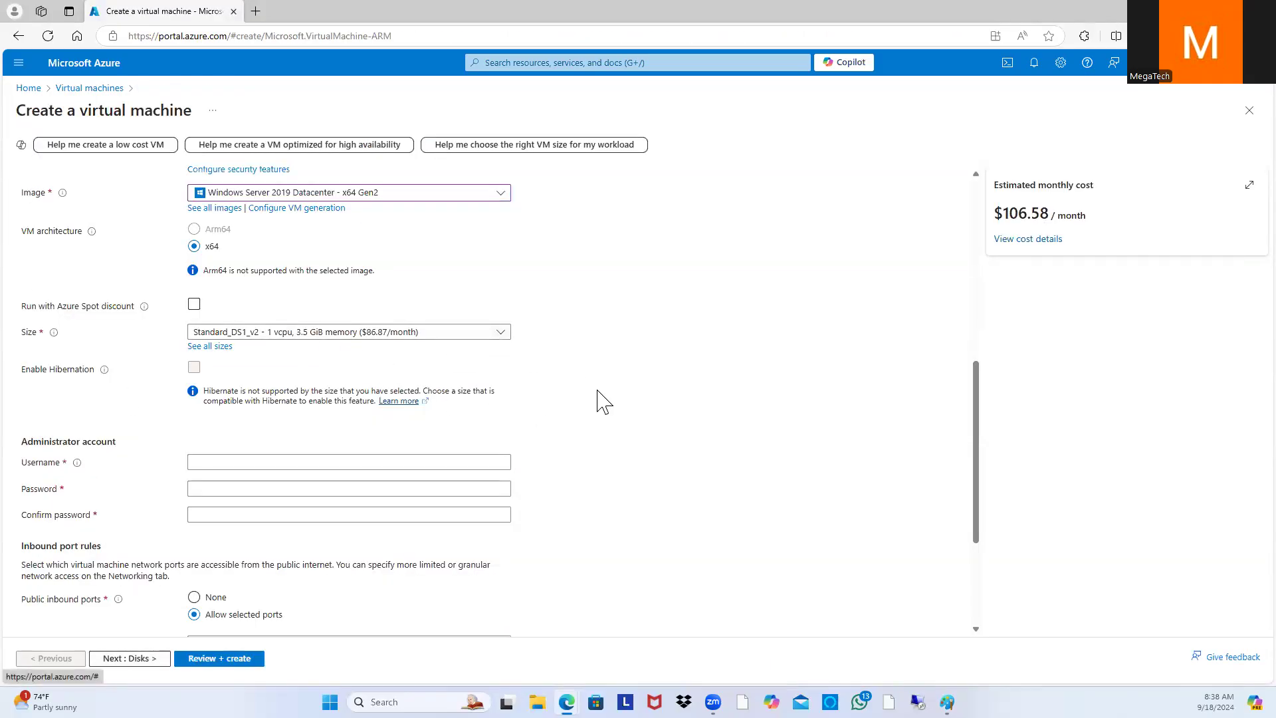
{"action": "scroll", "coordinate": [378, 412], "scroll_direction": "down", "scroll_amount": 1}
{"action": "left_click", "coordinate": [368, 399]}
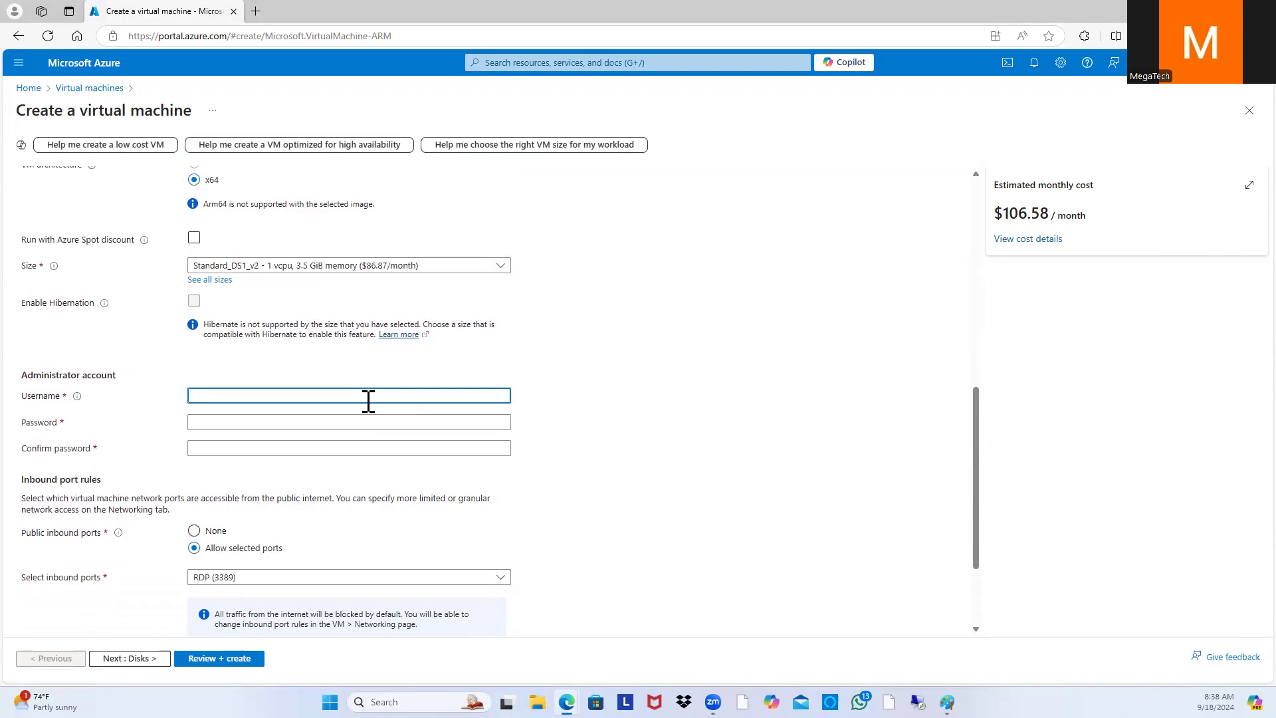
Step: Fill in the administrator username, a password and the matching confirmation password
{"action": "type", "text": "Evans"}
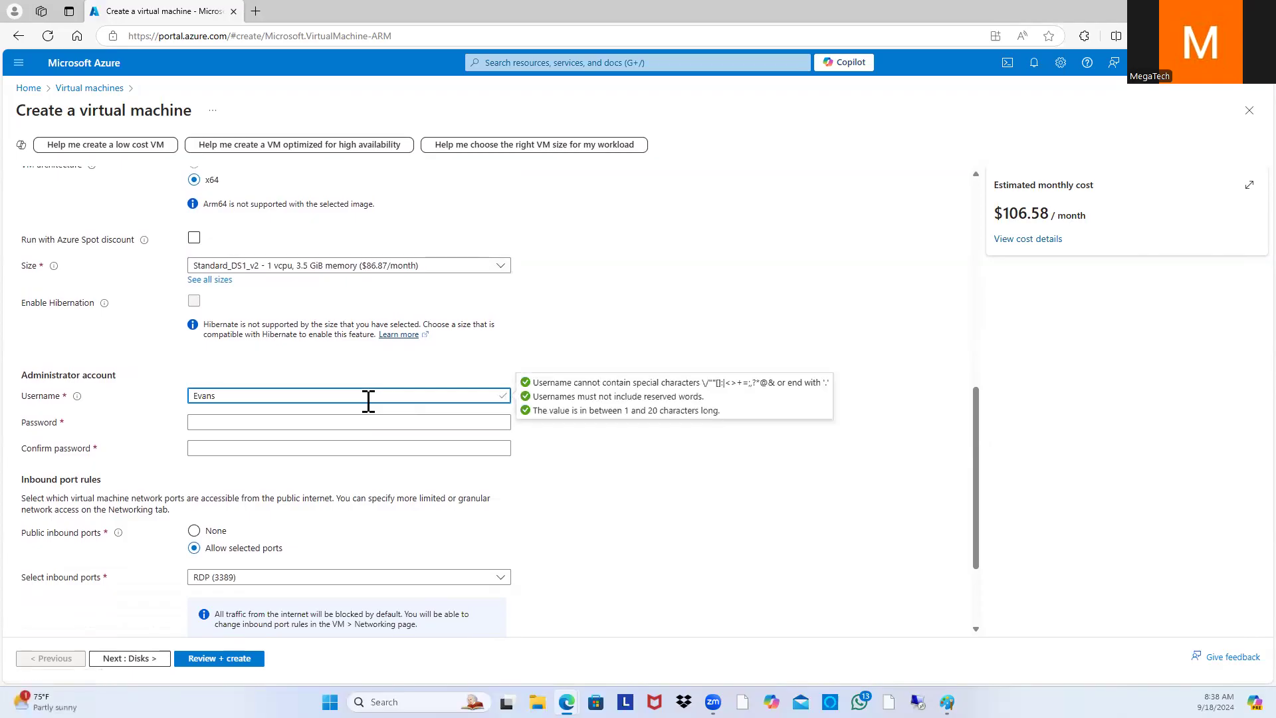
{"action": "key", "text": "Tab"}
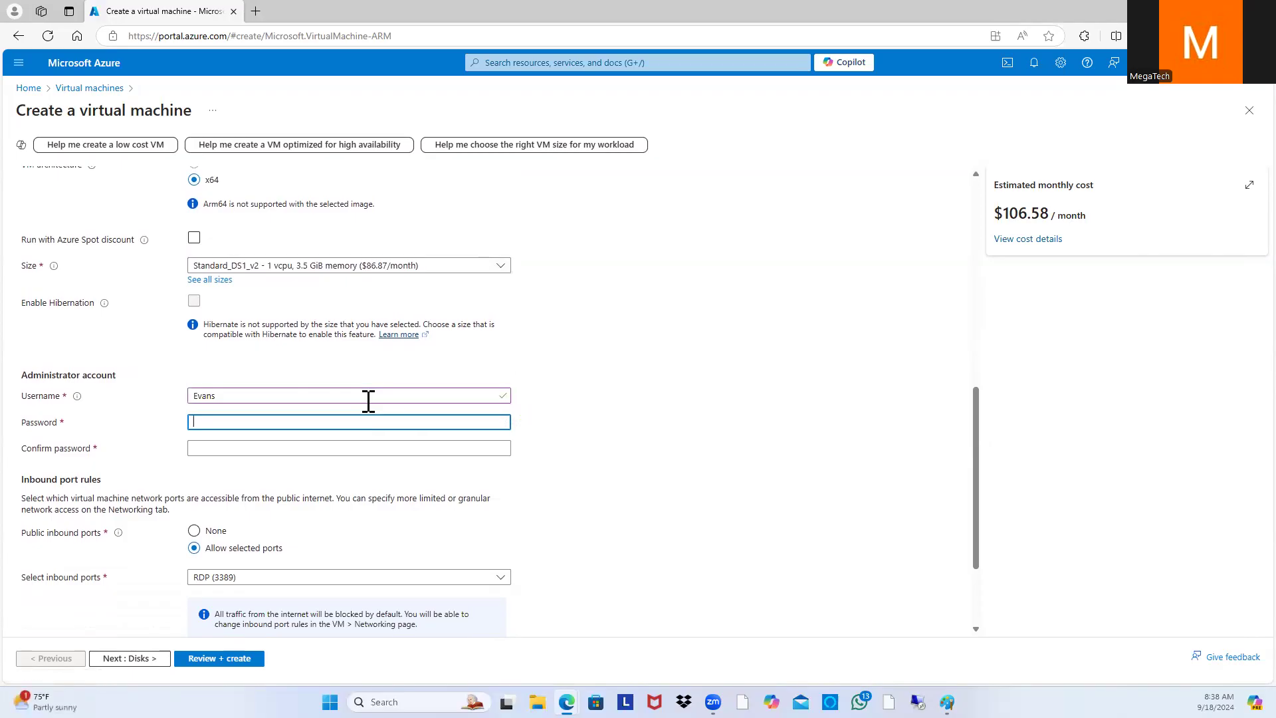
{"action": "type", "text": "•••"}
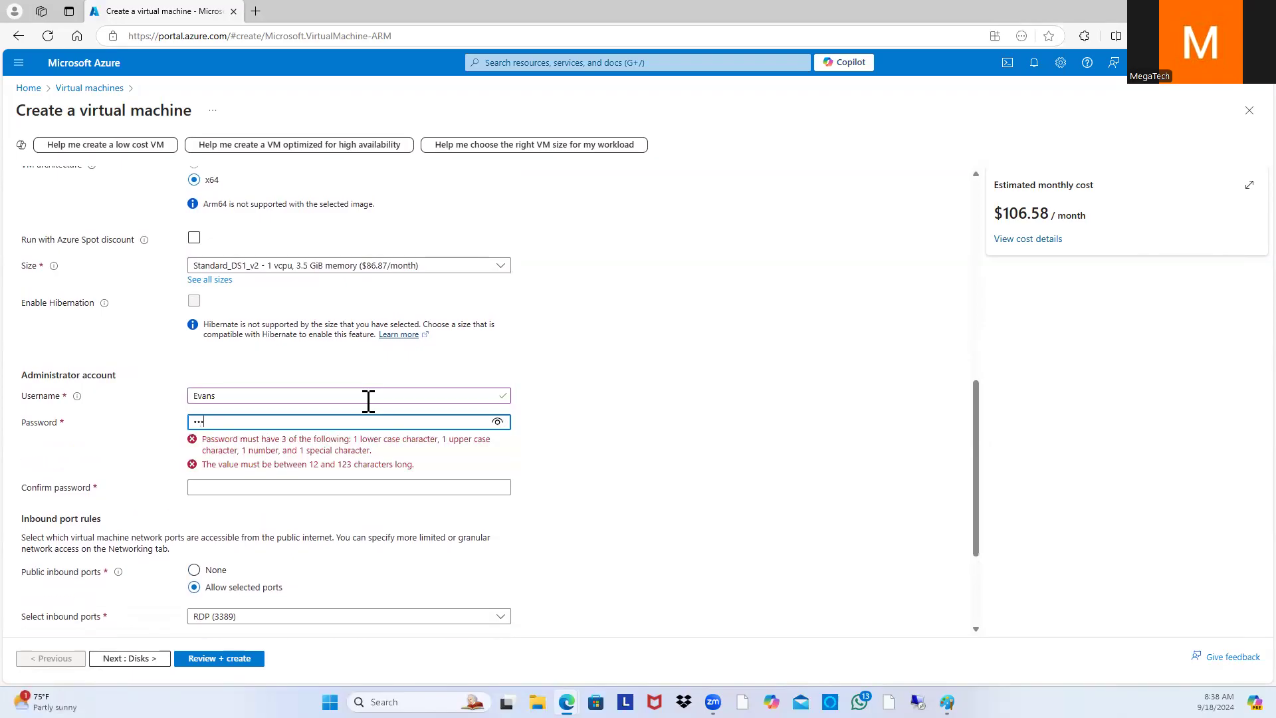
{"action": "type", "text": "••••••••"}
{"action": "key", "text": "Tab"}
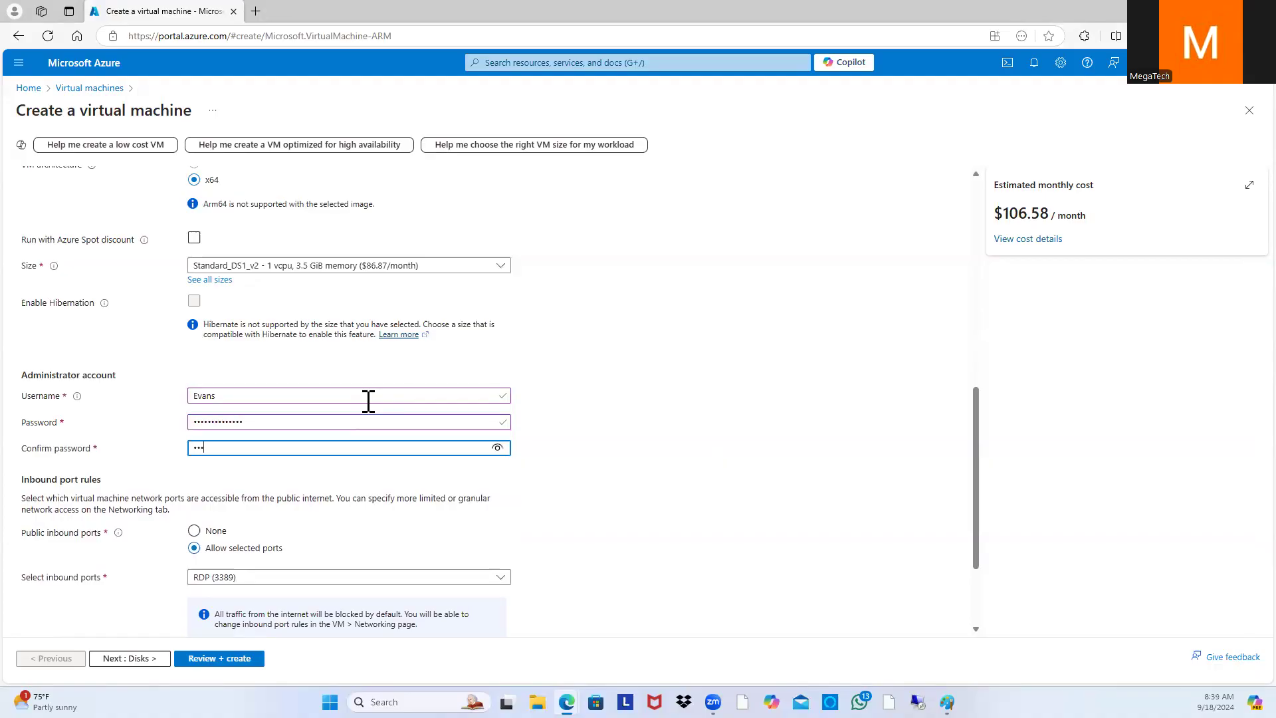
{"action": "type", "text": "•••••••••••••"}
{"action": "scroll", "coordinate": [555, 384], "scroll_direction": "down", "scroll_amount": 2}
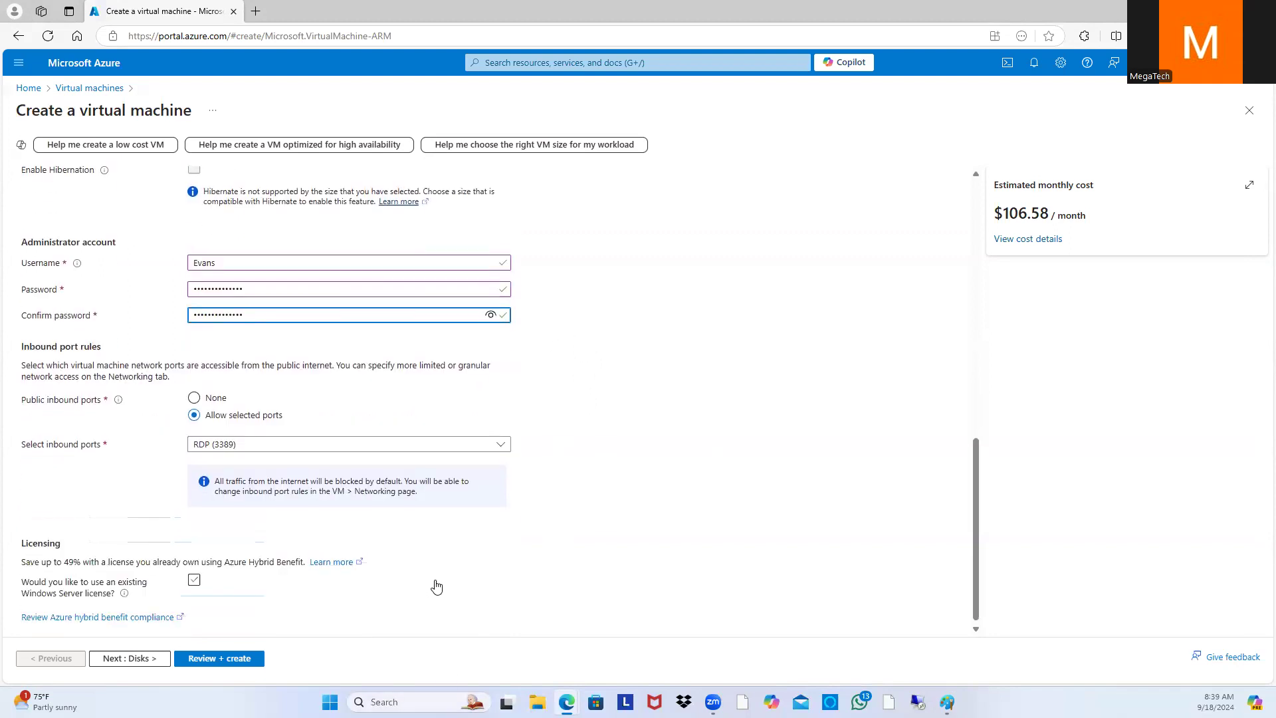
Step: Make the OS disk Standard SSD (locally-redundant storage), lowering the estimate to $96.47/month
{"action": "left_click", "coordinate": [129, 659]}
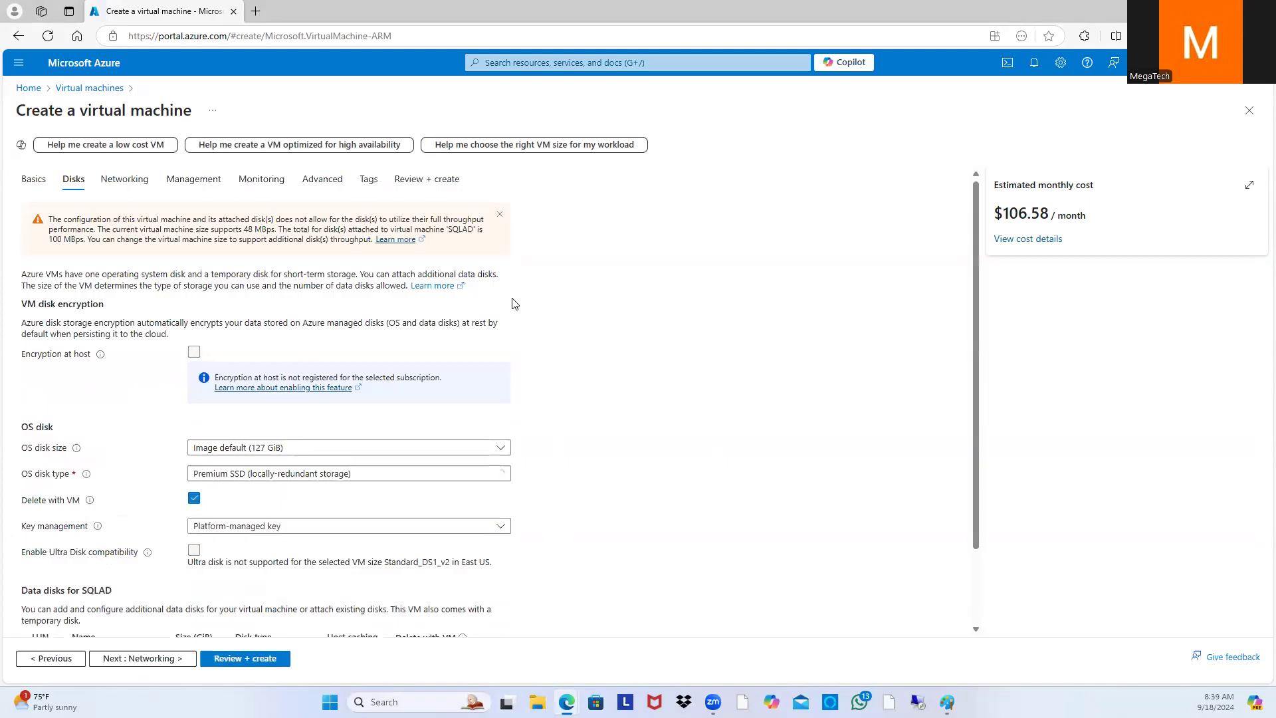
{"action": "scroll", "coordinate": [439, 275], "scroll_direction": "down", "scroll_amount": 2}
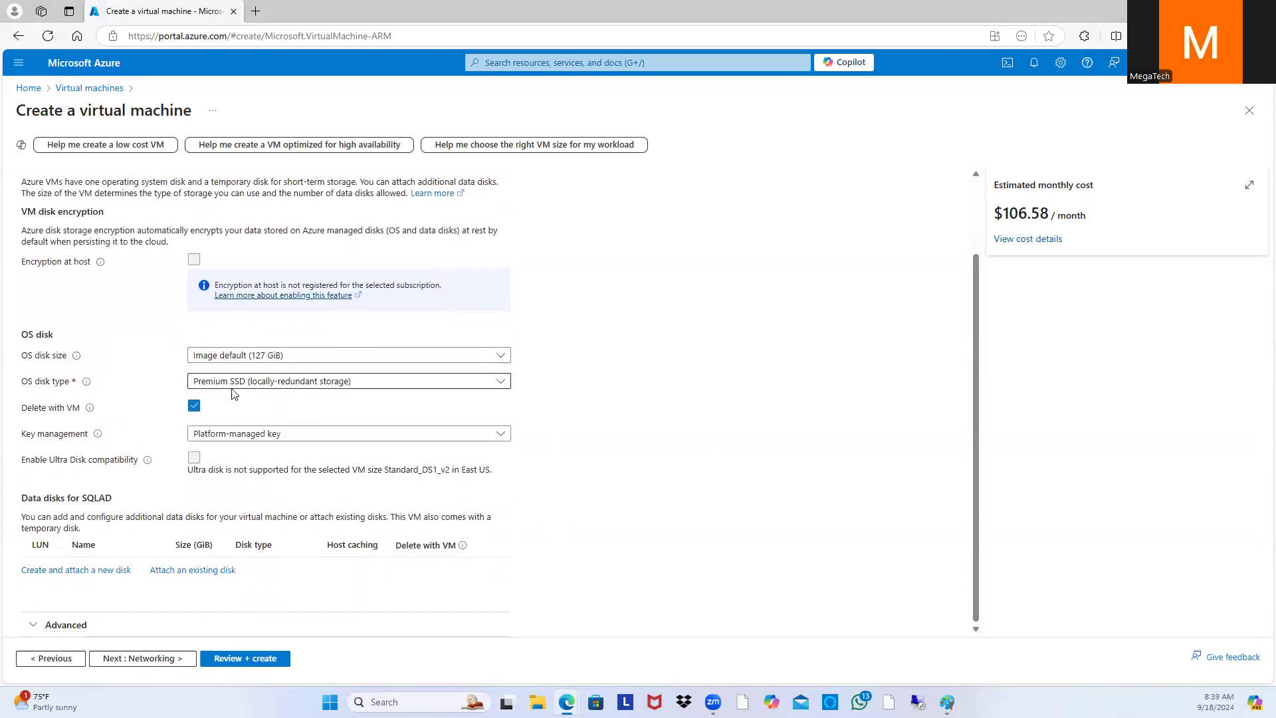
{"action": "left_click", "coordinate": [499, 385]}
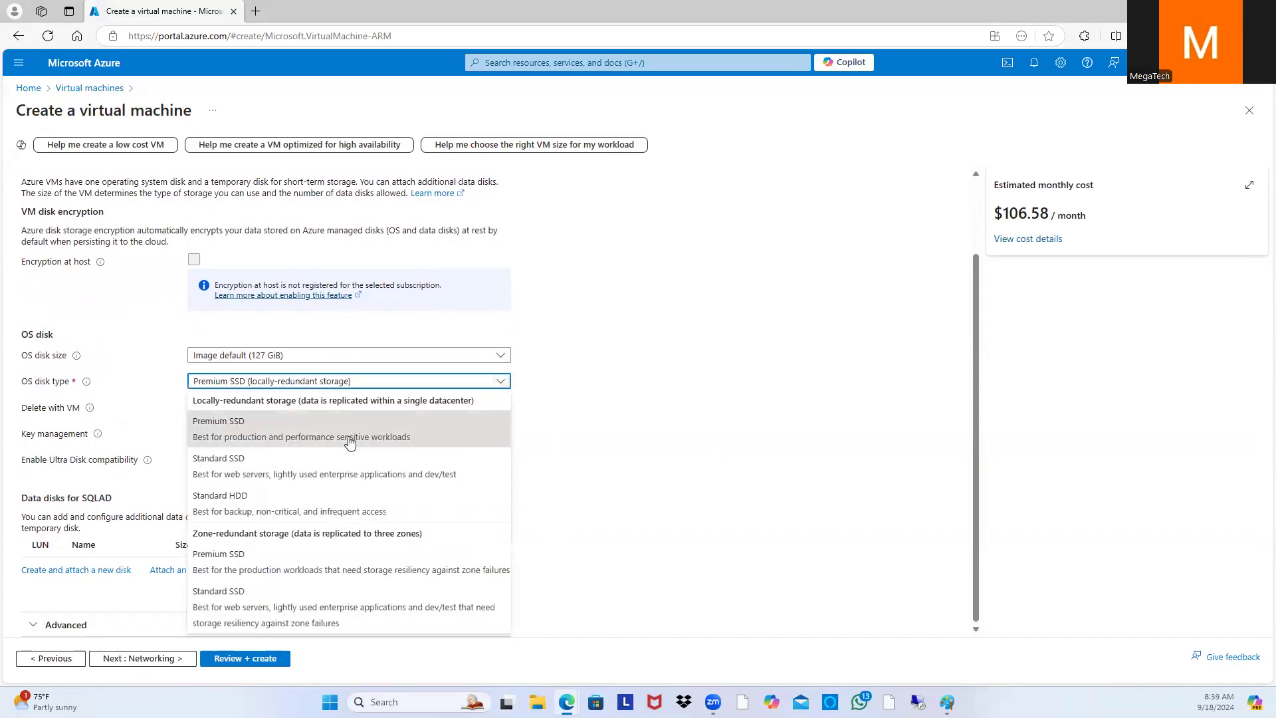
{"action": "left_click", "coordinate": [330, 469]}
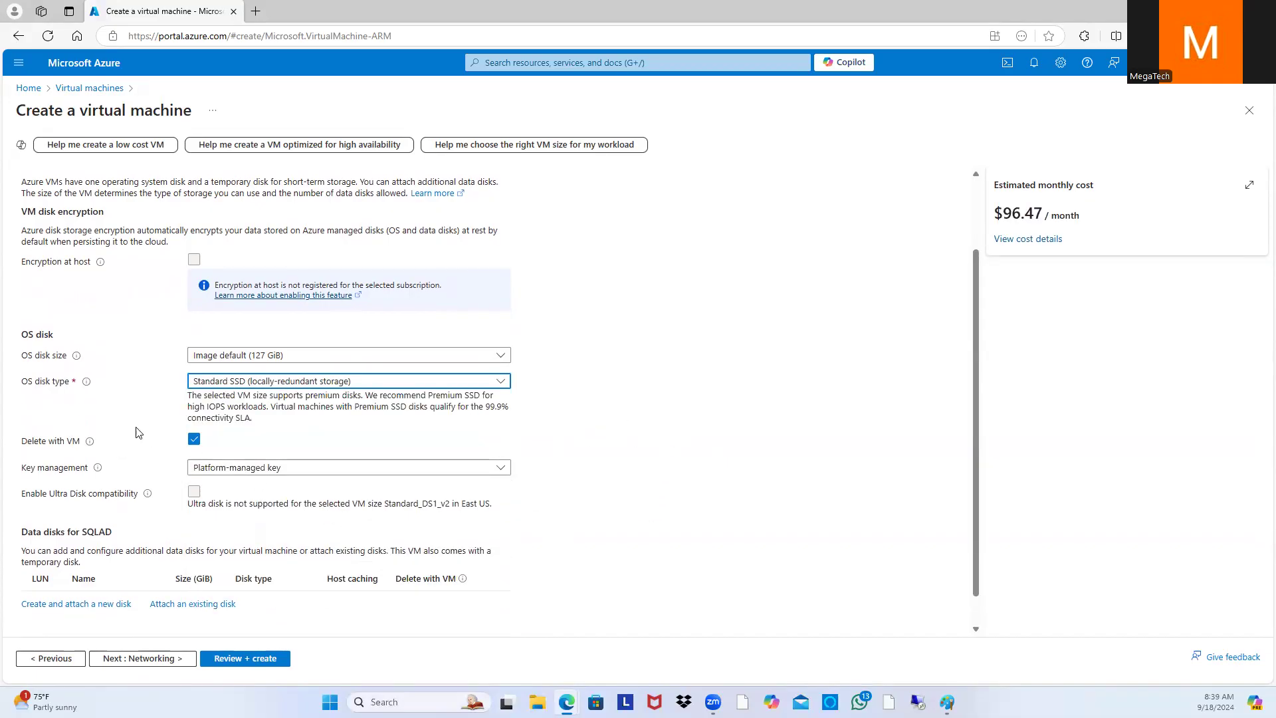
{"action": "scroll", "coordinate": [604, 402], "scroll_direction": "down", "scroll_amount": 1}
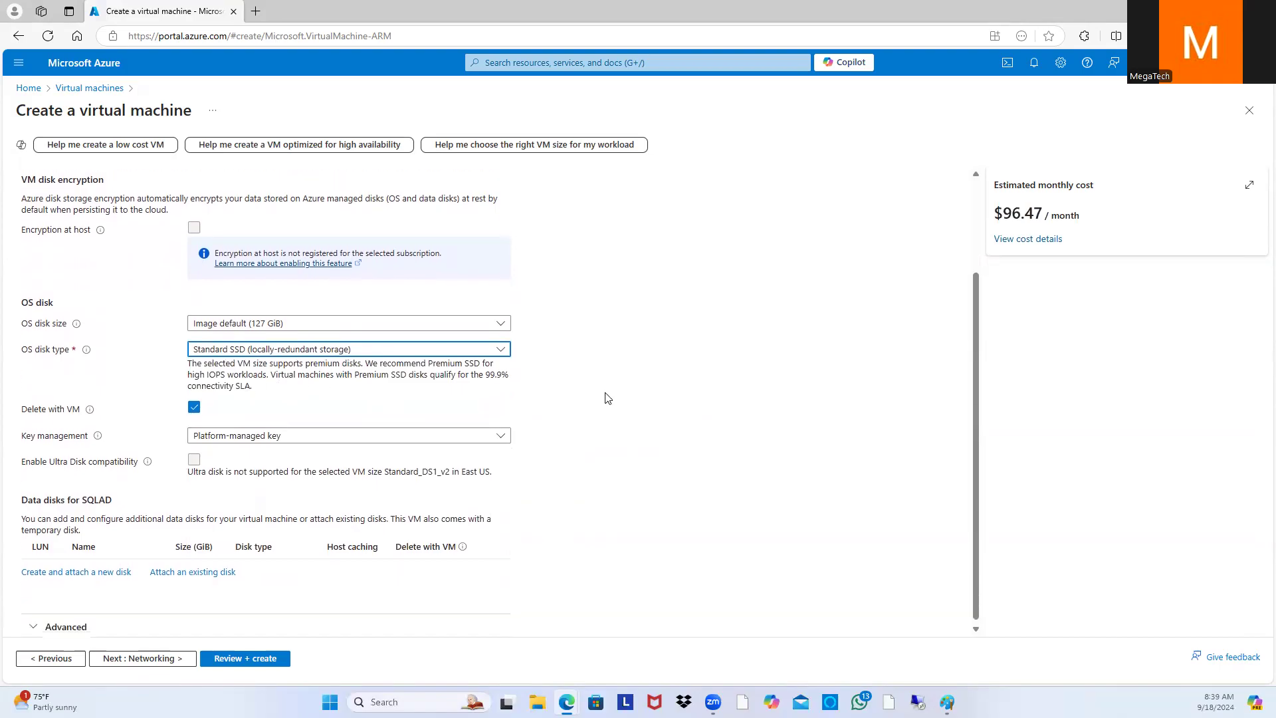
Step: Keep the default networking (new SQLAD-vnet, 10.0.0.0/24 subnet) and proceed to Management settings
{"action": "left_click", "coordinate": [160, 660]}
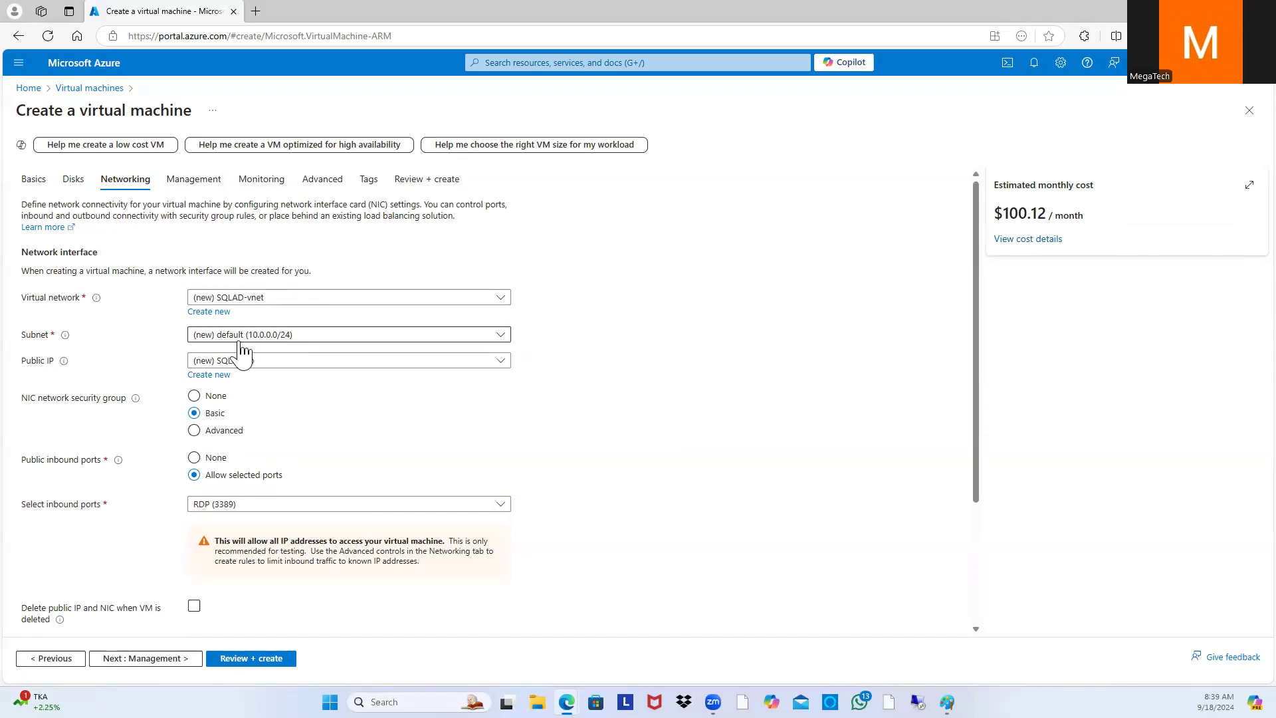
{"action": "scroll", "coordinate": [352, 600], "scroll_direction": "down", "scroll_amount": 2}
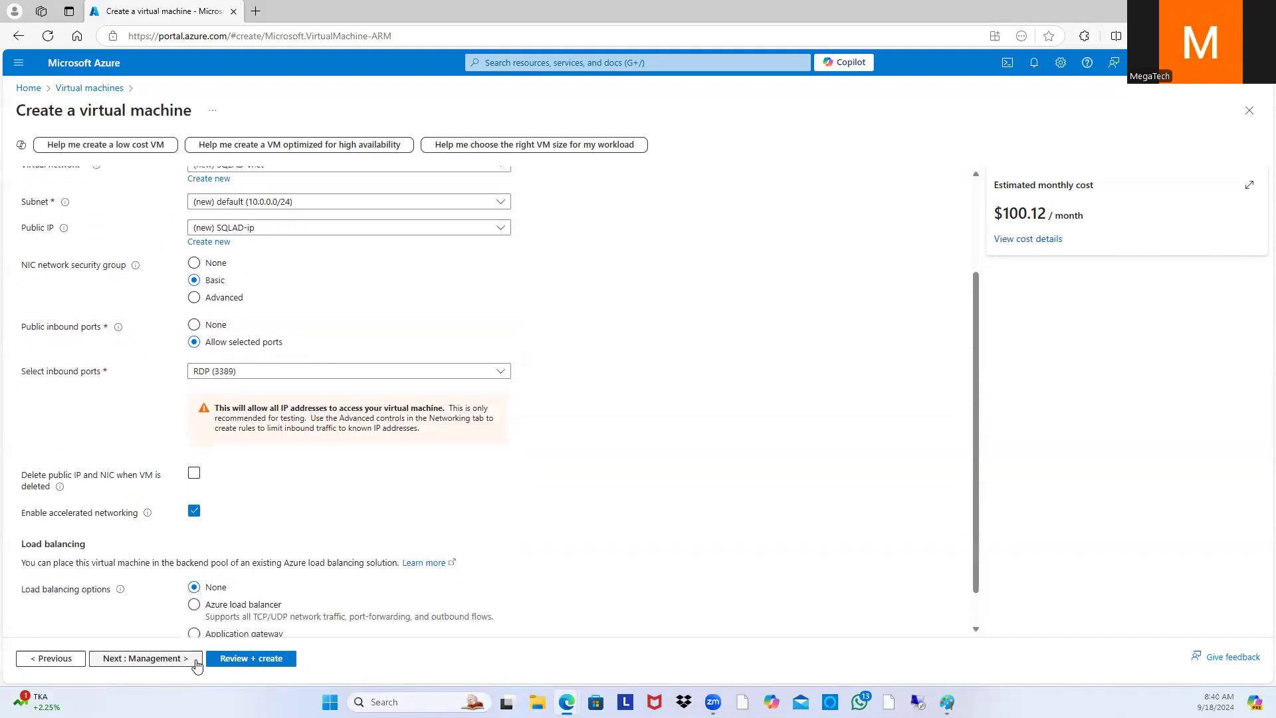
{"action": "left_click", "coordinate": [183, 658]}
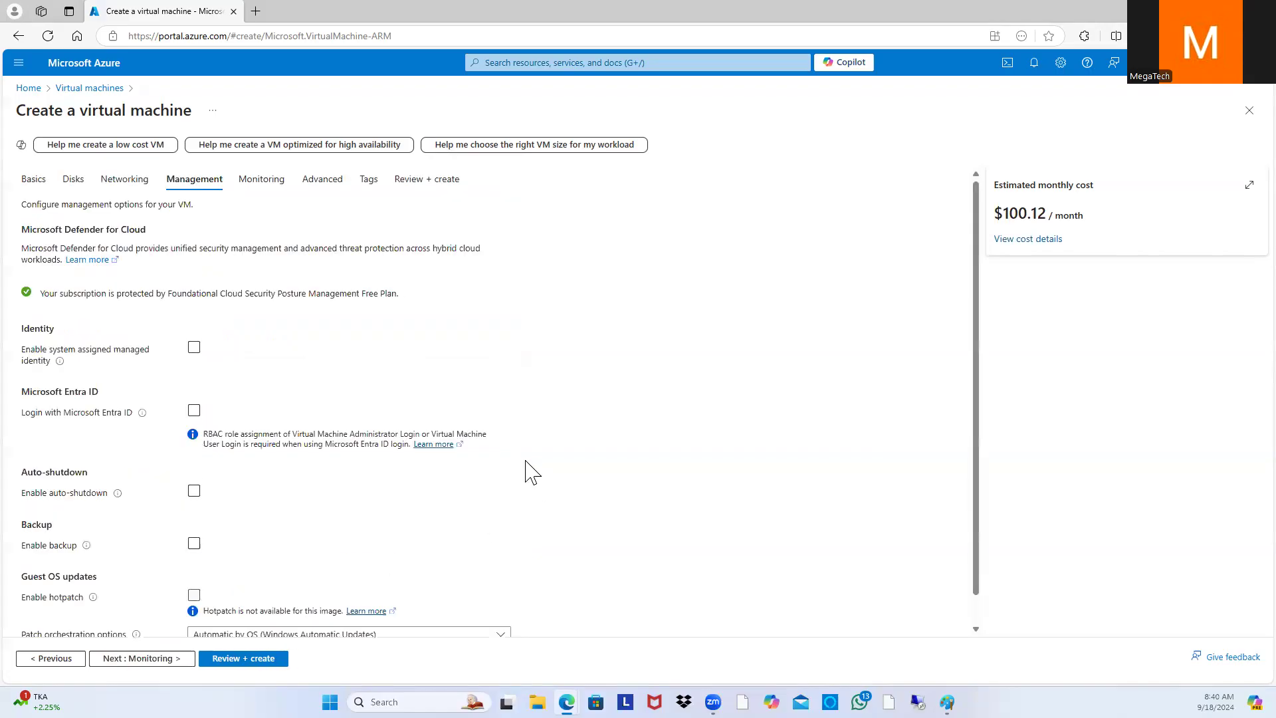
Step: Enable auto-shutdown and change the shutdown time from 7:00:00 PM to 9:00:00 PM
{"action": "scroll", "coordinate": [305, 503], "scroll_direction": "down", "scroll_amount": 1}
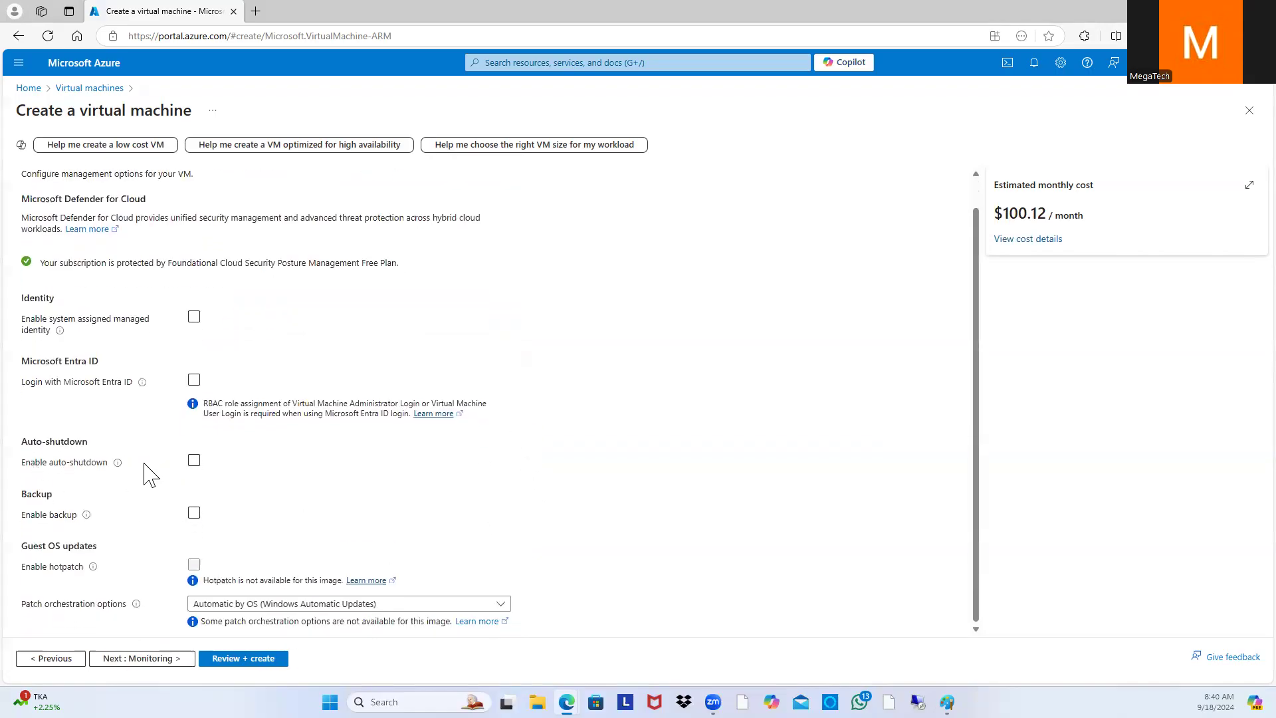
{"action": "left_click", "coordinate": [194, 460]}
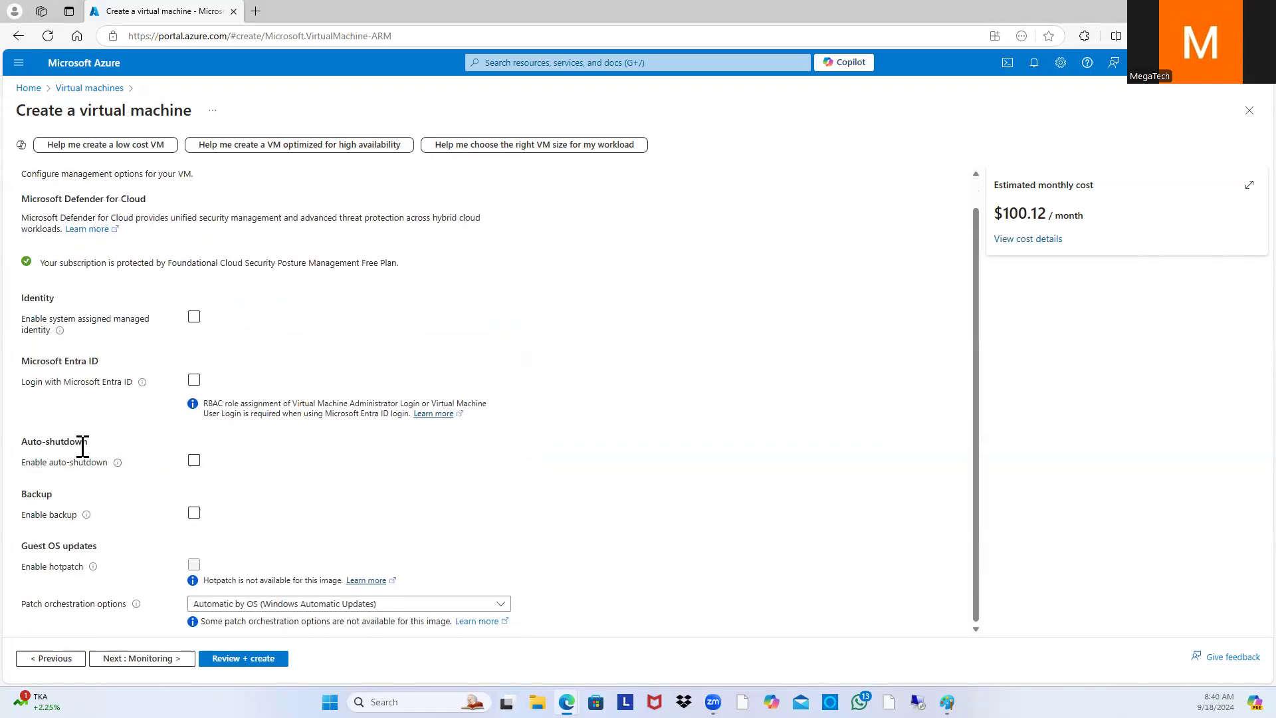
{"action": "left_click", "coordinate": [194, 461]}
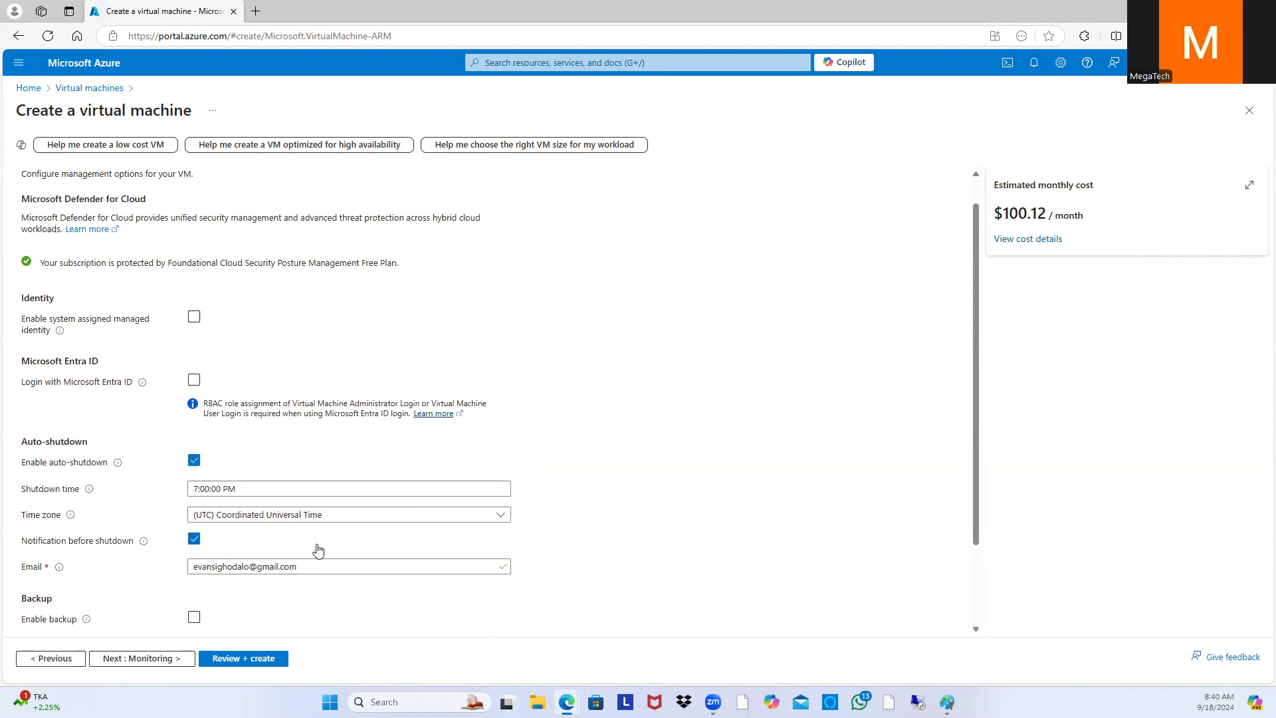
{"action": "left_click", "coordinate": [198, 488]}
{"action": "key", "text": "BackSpace"}
{"action": "type", "text": "9"}
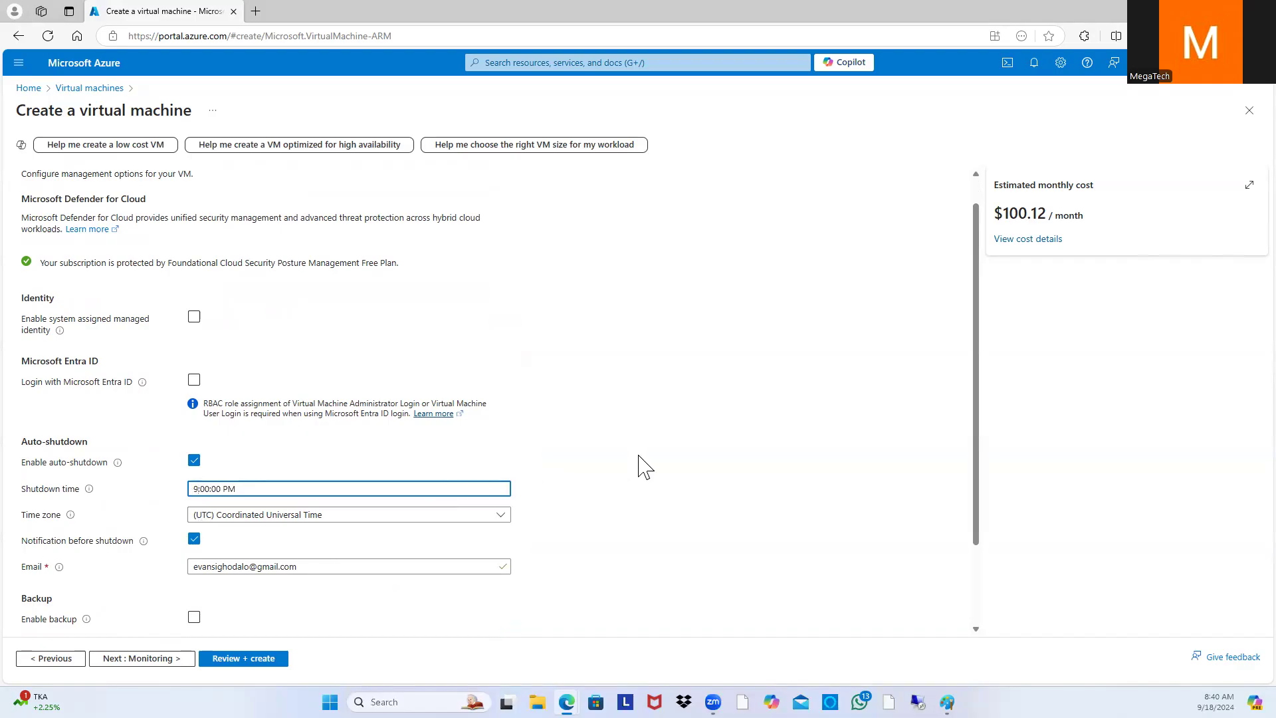
{"action": "left_click", "coordinate": [505, 519]}
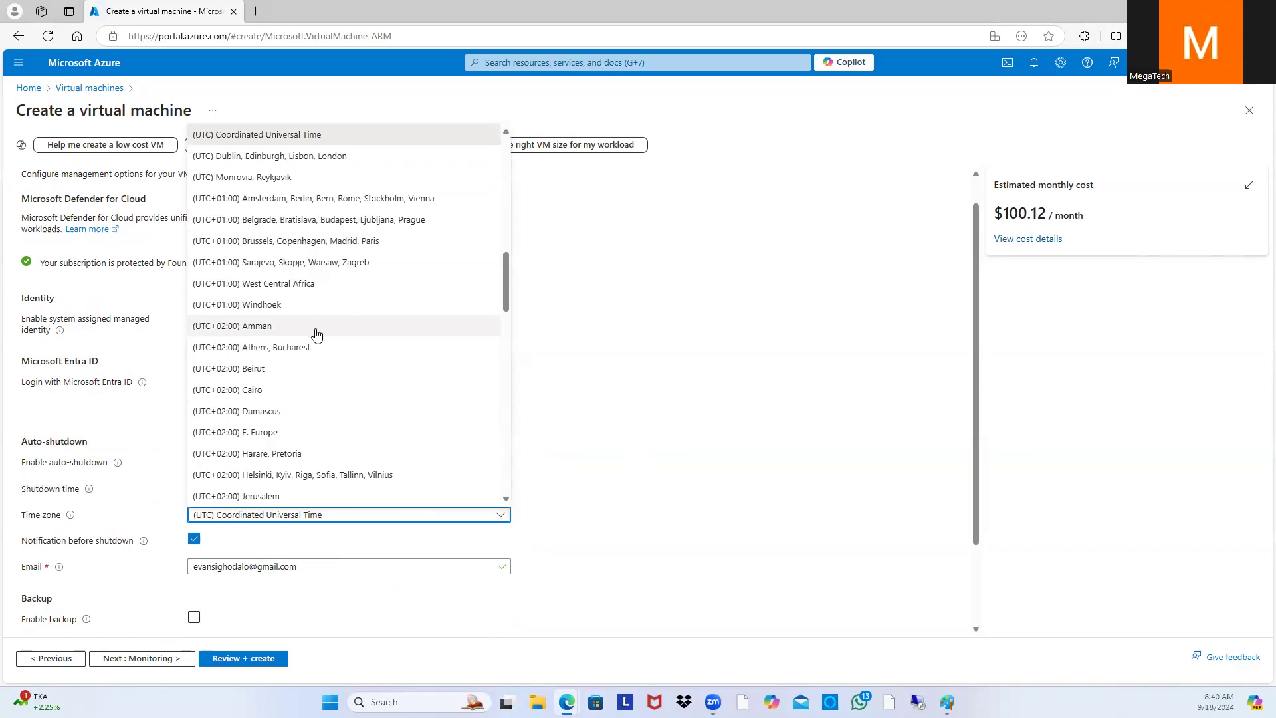
Step: Pick (UTC-06:00) Central Time (US & Canada) as the auto-shutdown time zone
{"action": "scroll", "coordinate": [307, 250], "scroll_direction": "up", "scroll_amount": 1}
{"action": "scroll", "coordinate": [330, 350], "scroll_direction": "down", "scroll_amount": 5}
{"action": "scroll", "coordinate": [342, 371], "scroll_direction": "down", "scroll_amount": 2}
{"action": "scroll", "coordinate": [430, 397], "scroll_direction": "up", "scroll_amount": 15}
{"action": "scroll", "coordinate": [350, 208], "scroll_direction": "up", "scroll_amount": 4}
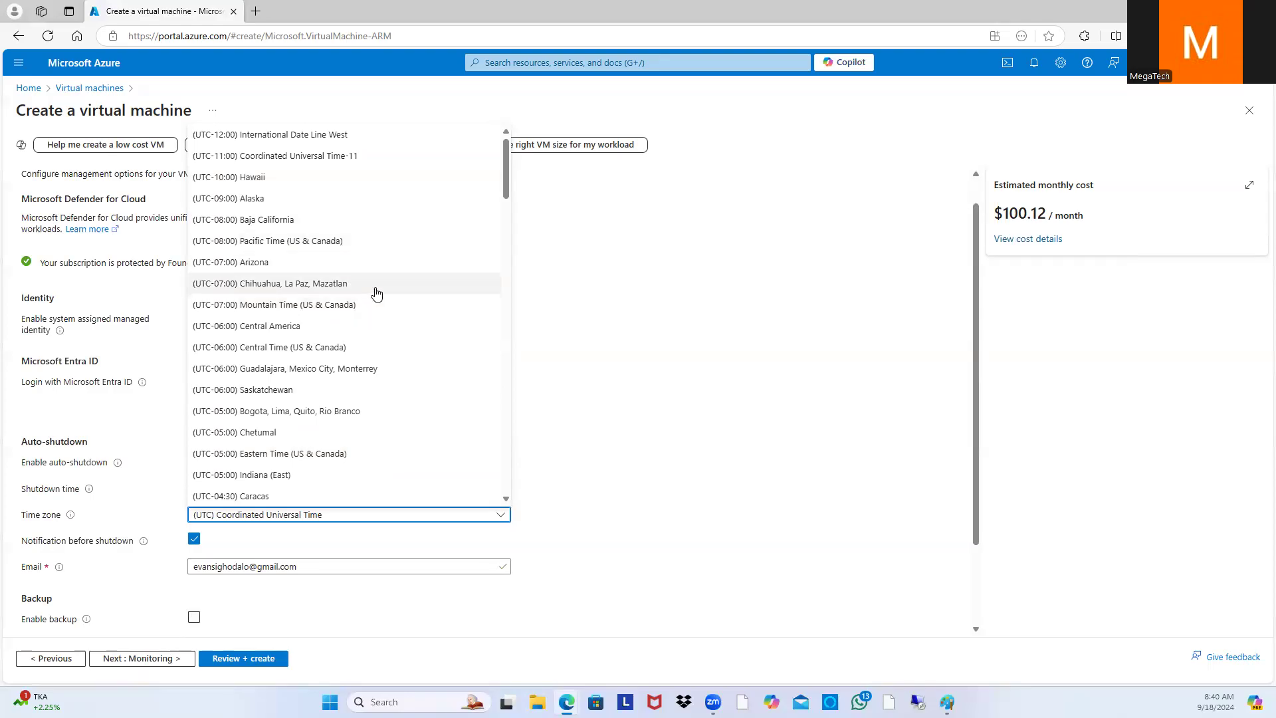
{"action": "scroll", "coordinate": [315, 213], "scroll_direction": "down", "scroll_amount": 2}
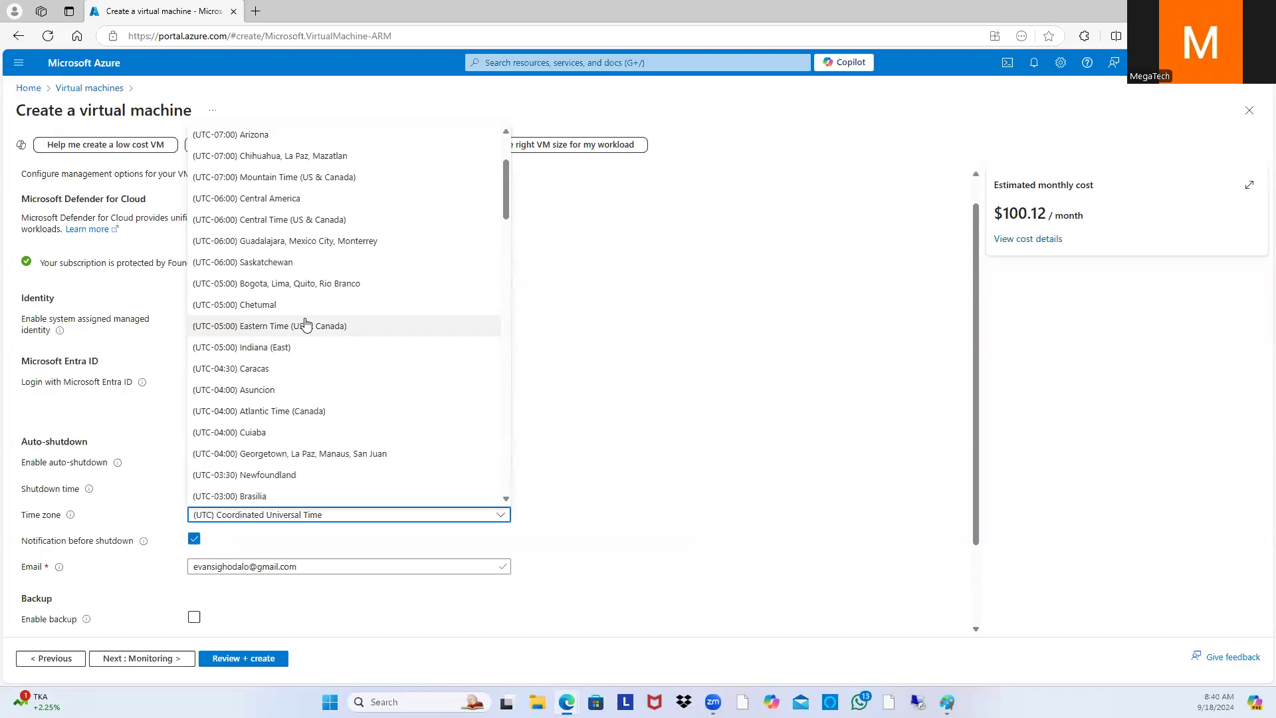
{"action": "scroll", "coordinate": [307, 332], "scroll_direction": "down", "scroll_amount": 3}
{"action": "scroll", "coordinate": [307, 332], "scroll_direction": "down", "scroll_amount": 2}
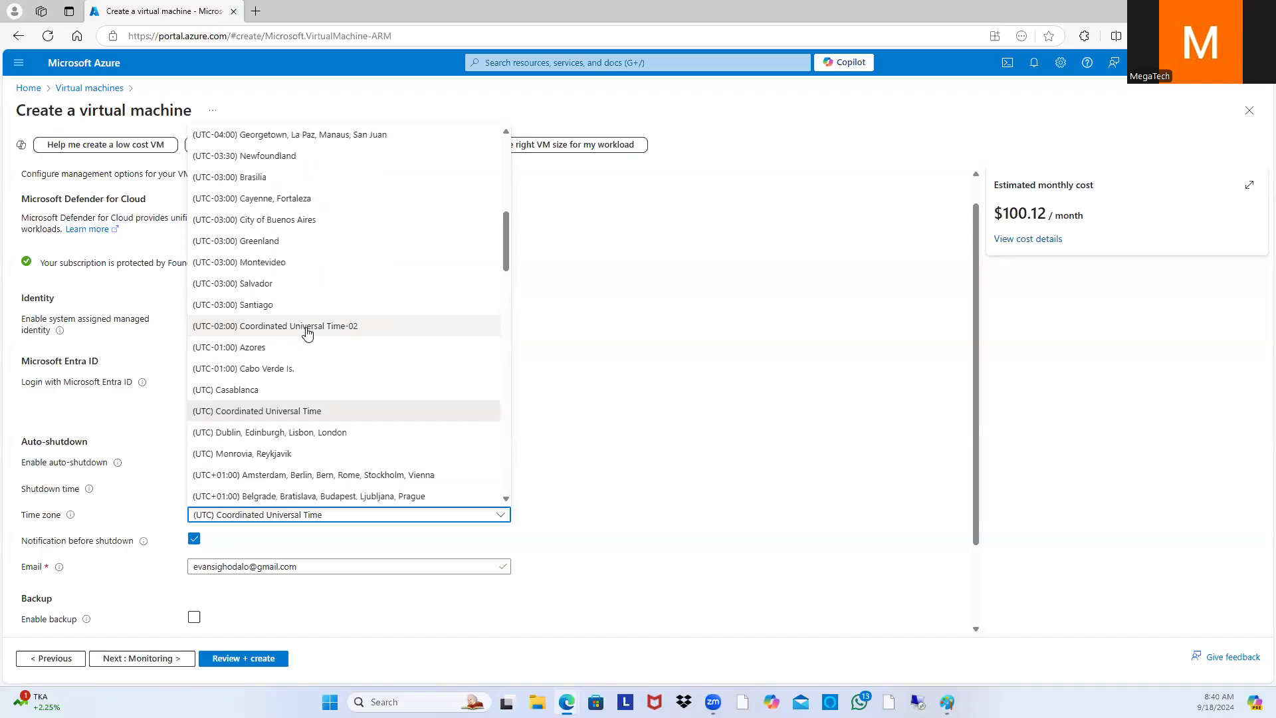
{"action": "scroll", "coordinate": [307, 334], "scroll_direction": "down", "scroll_amount": 2}
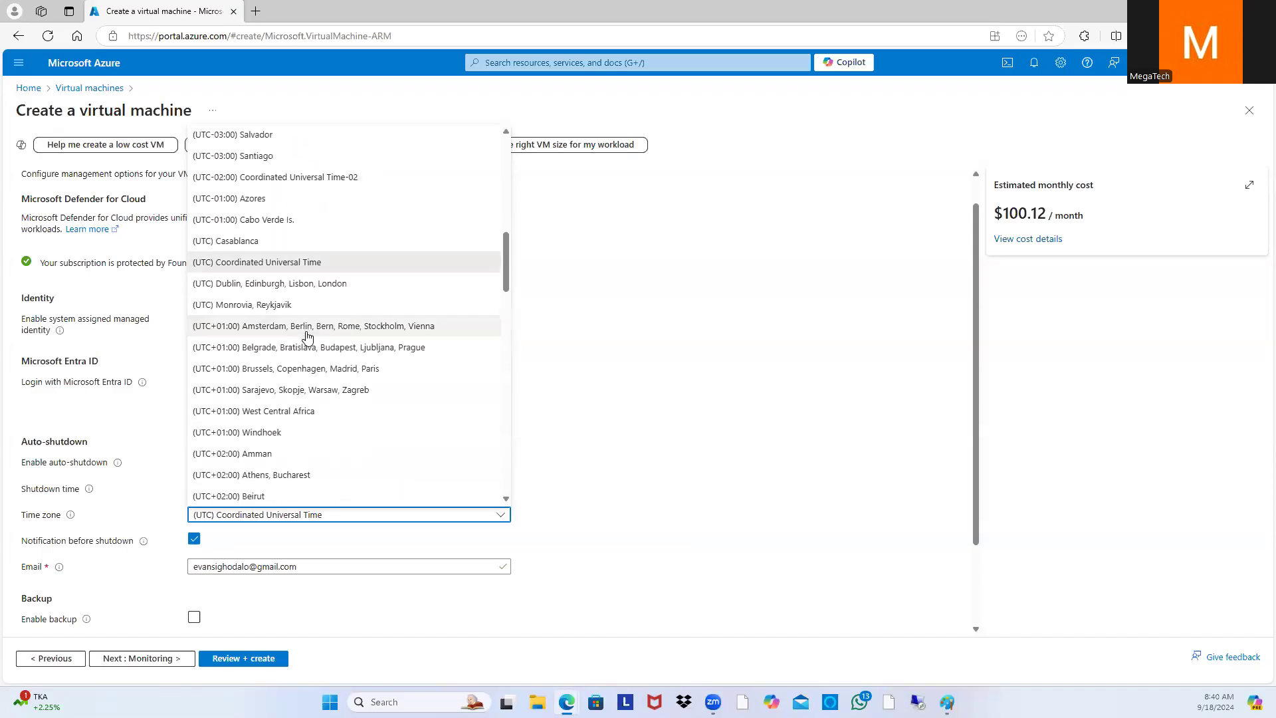
{"action": "scroll", "coordinate": [307, 321], "scroll_direction": "down", "scroll_amount": 4}
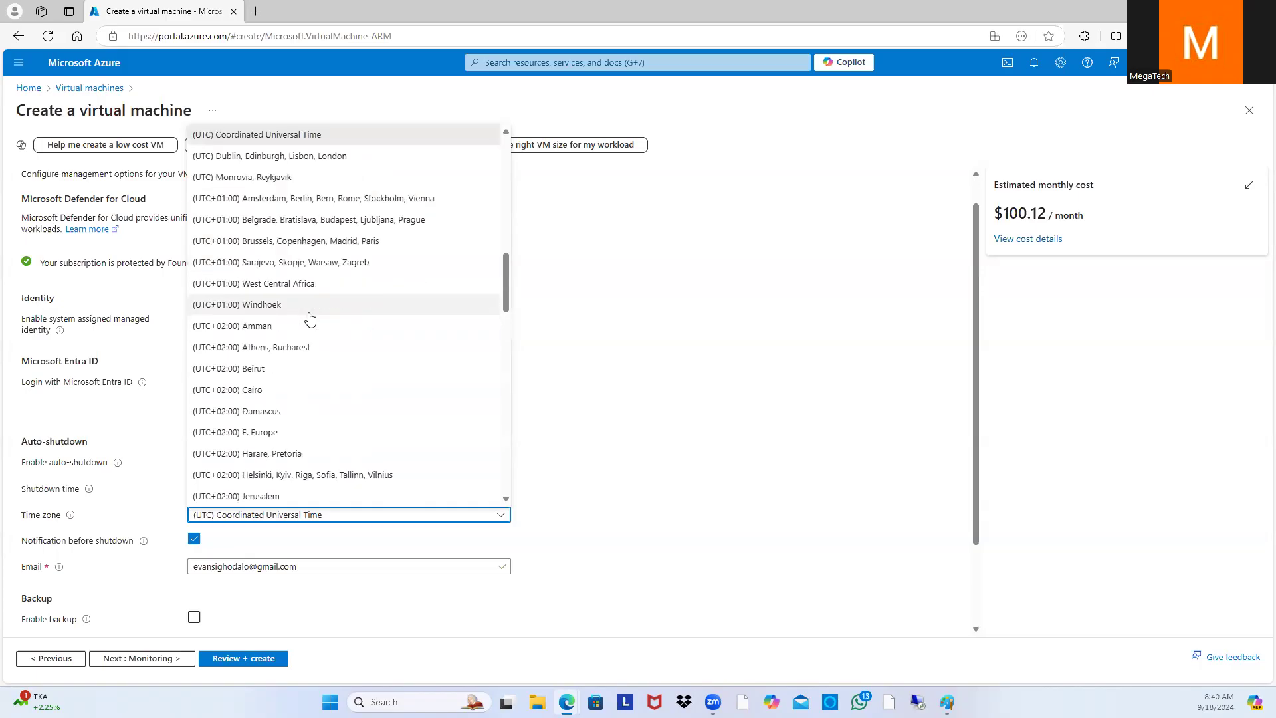
{"action": "scroll", "coordinate": [310, 321], "scroll_direction": "down", "scroll_amount": 4}
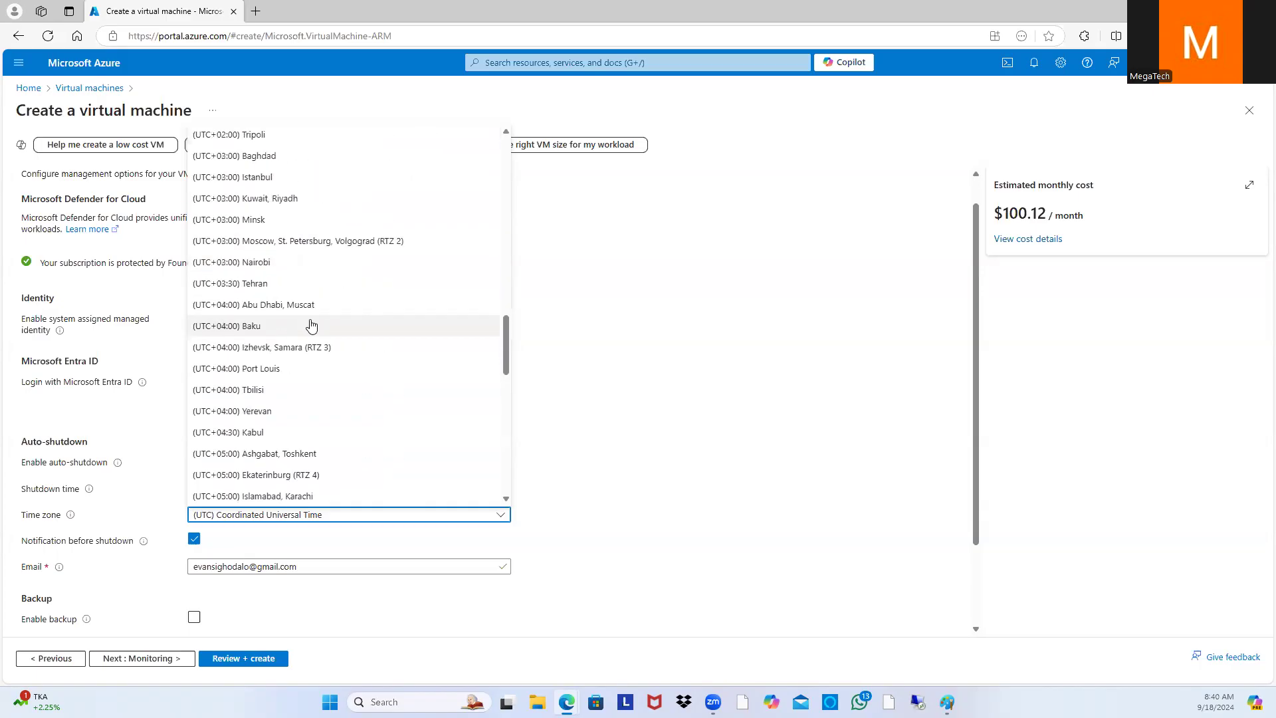
{"action": "scroll", "coordinate": [317, 314], "scroll_direction": "down", "scroll_amount": 10}
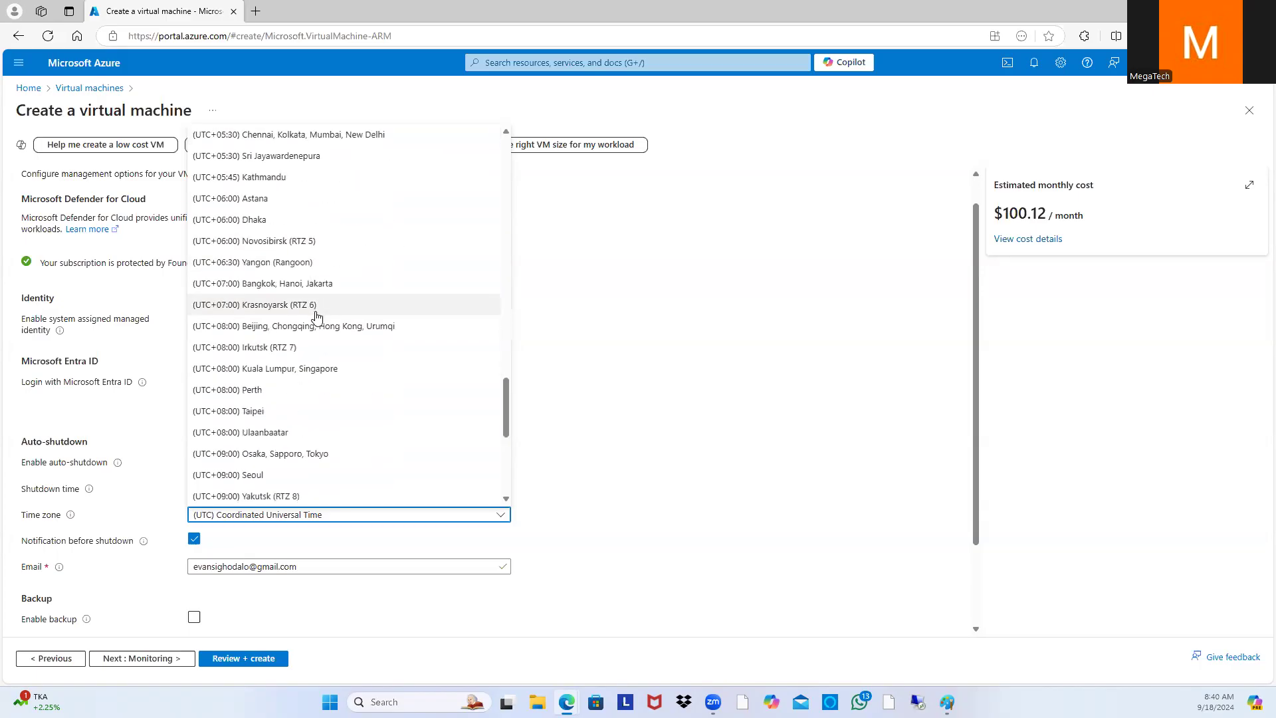
{"action": "scroll", "coordinate": [335, 379], "scroll_direction": "down", "scroll_amount": 2}
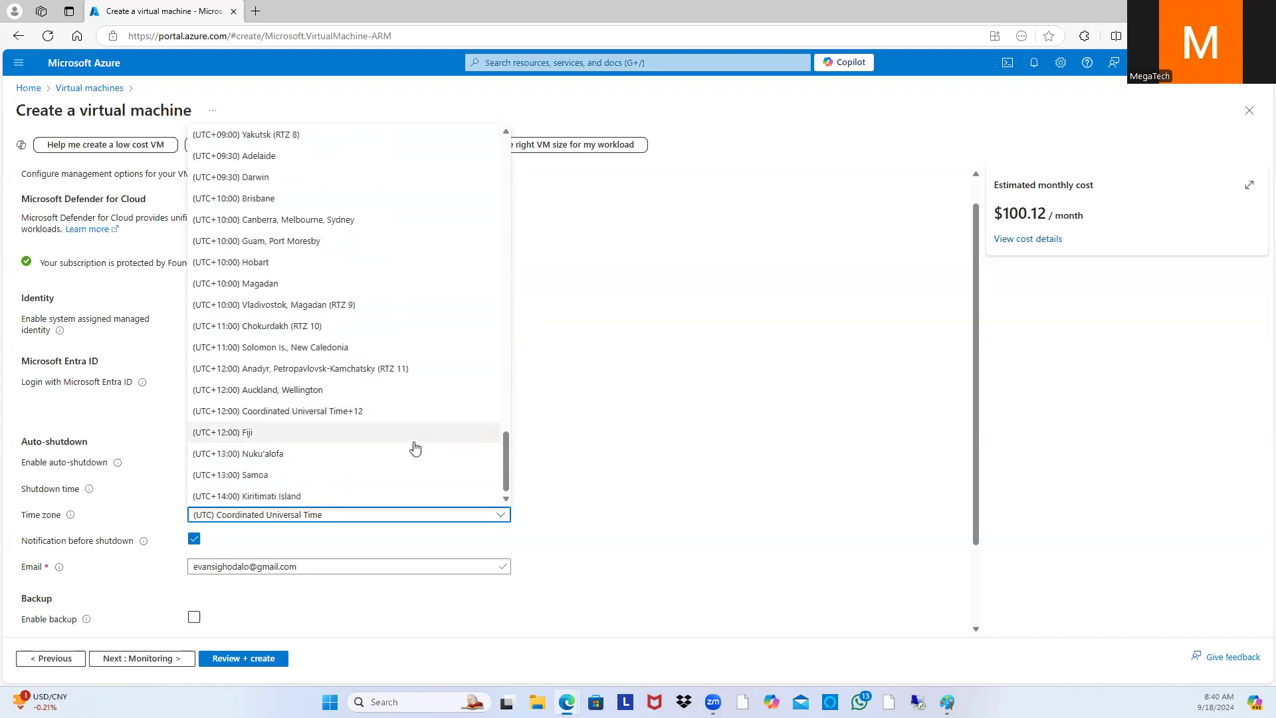
{"action": "scroll", "coordinate": [415, 449], "scroll_direction": "up", "scroll_amount": 20}
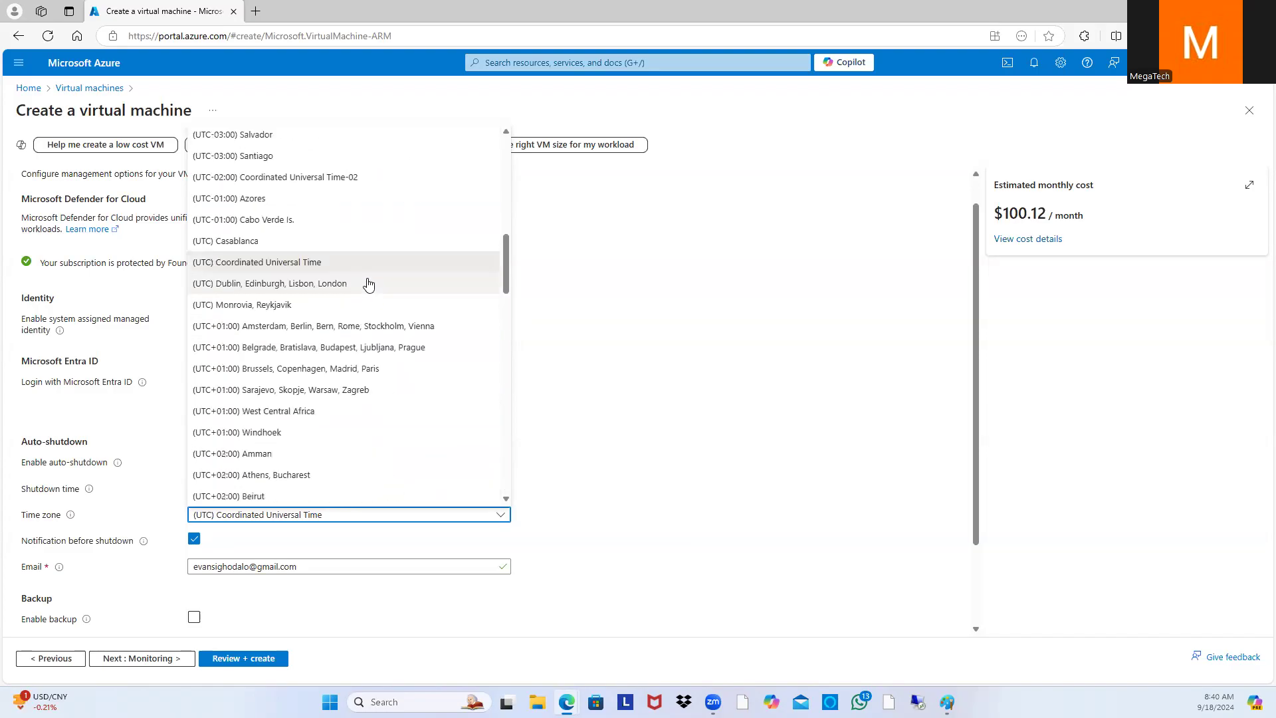
{"action": "scroll", "coordinate": [350, 291], "scroll_direction": "up", "scroll_amount": 2}
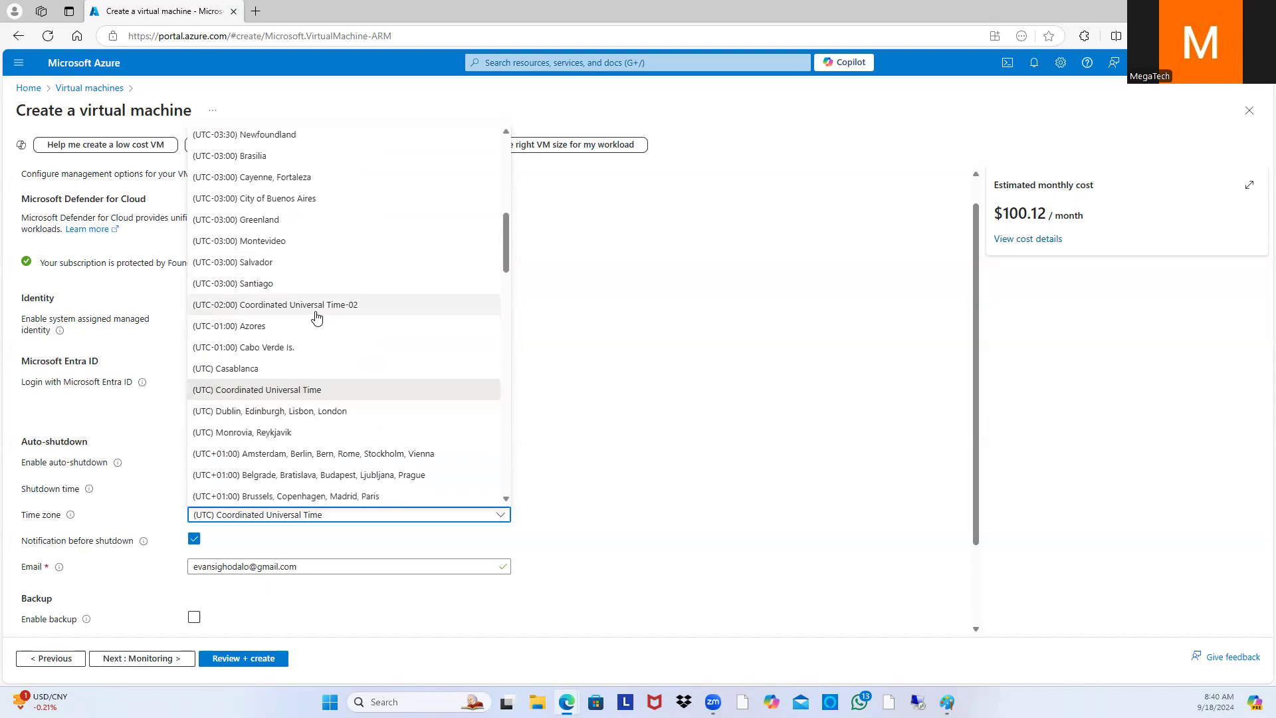
{"action": "scroll", "coordinate": [312, 317], "scroll_direction": "up", "scroll_amount": 4}
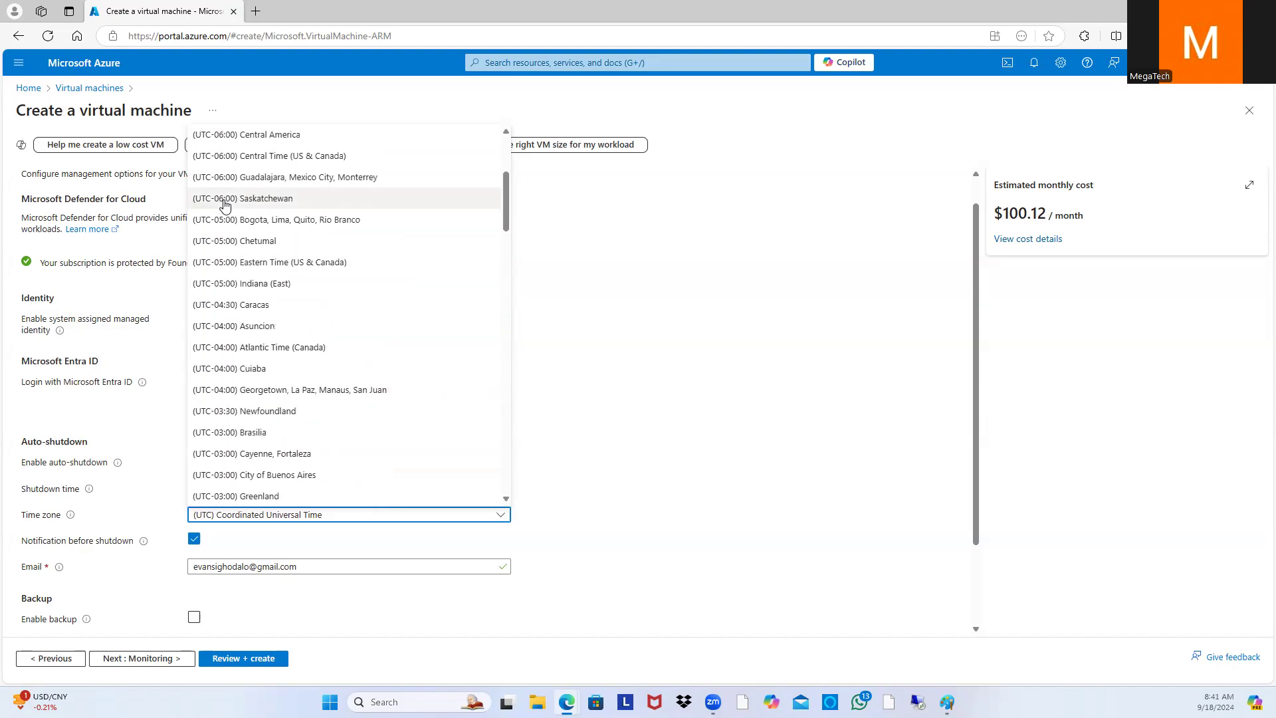
{"action": "left_click", "coordinate": [279, 159]}
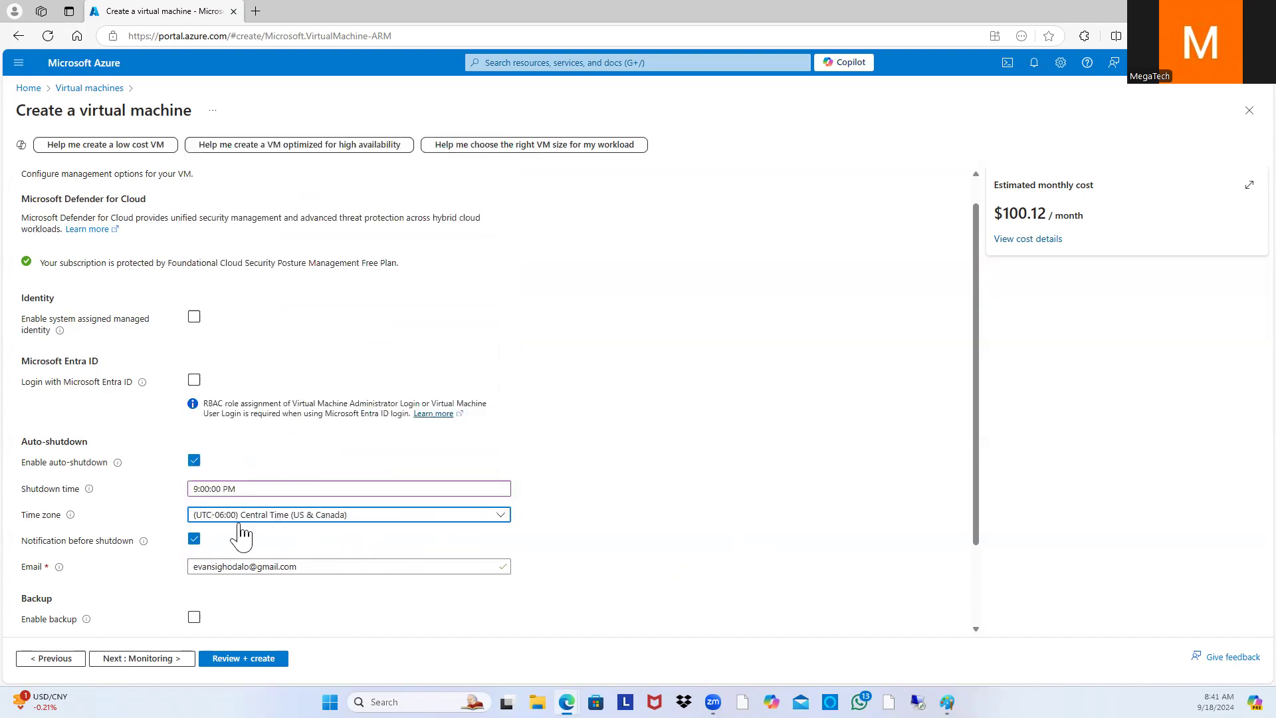
Step: Move through Monitoring settings to Review + create to validate the SQLAD configuration
{"action": "scroll", "coordinate": [558, 531], "scroll_direction": "down", "scroll_amount": 2}
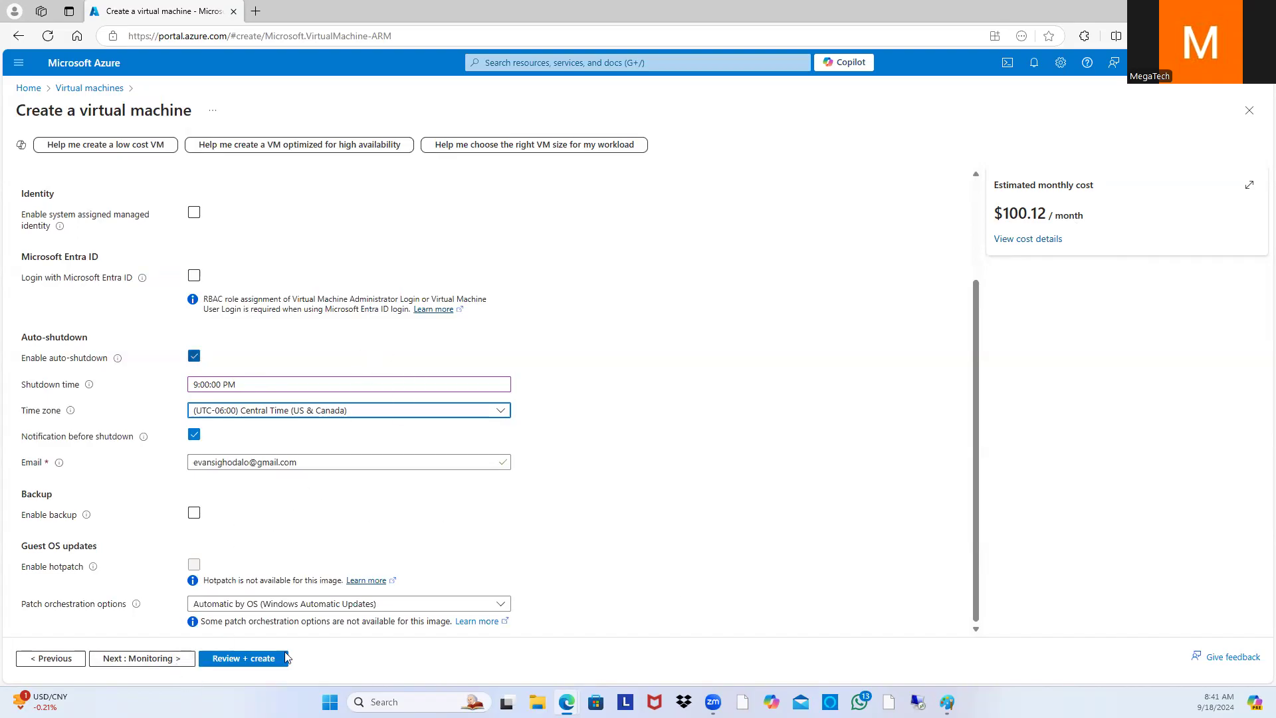
{"action": "left_click", "coordinate": [176, 663]}
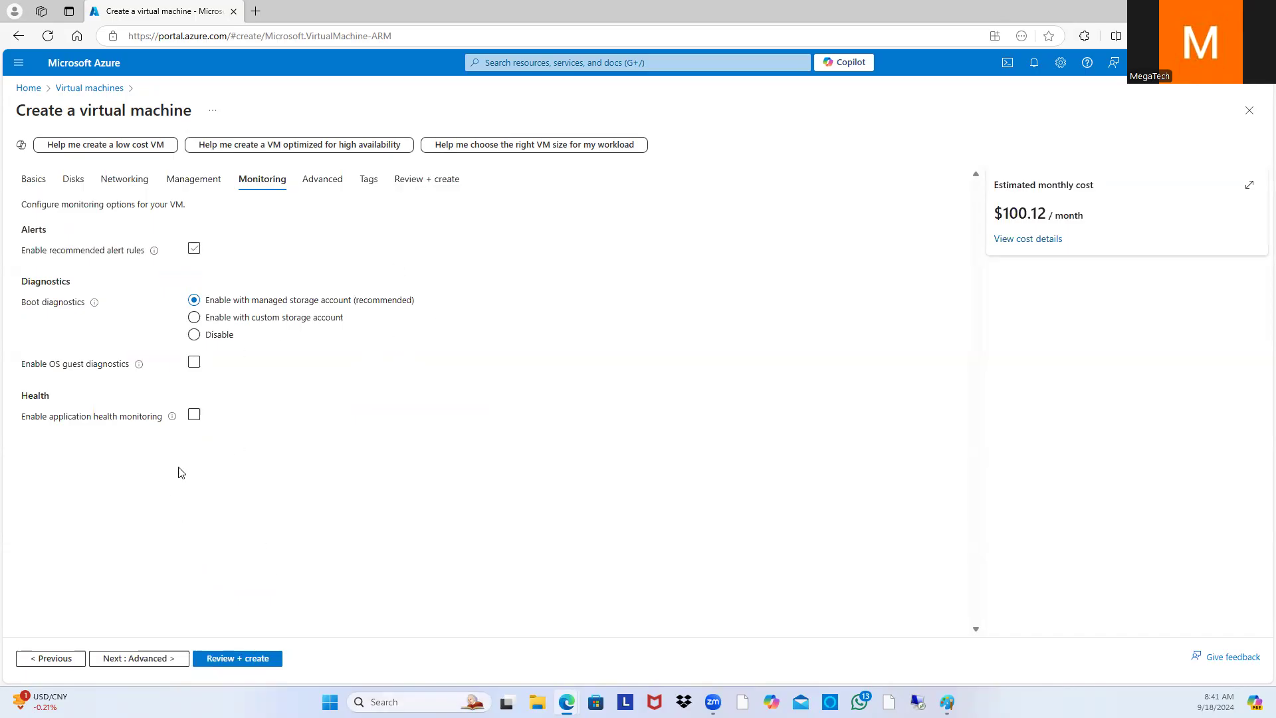
{"action": "left_click", "coordinate": [244, 664]}
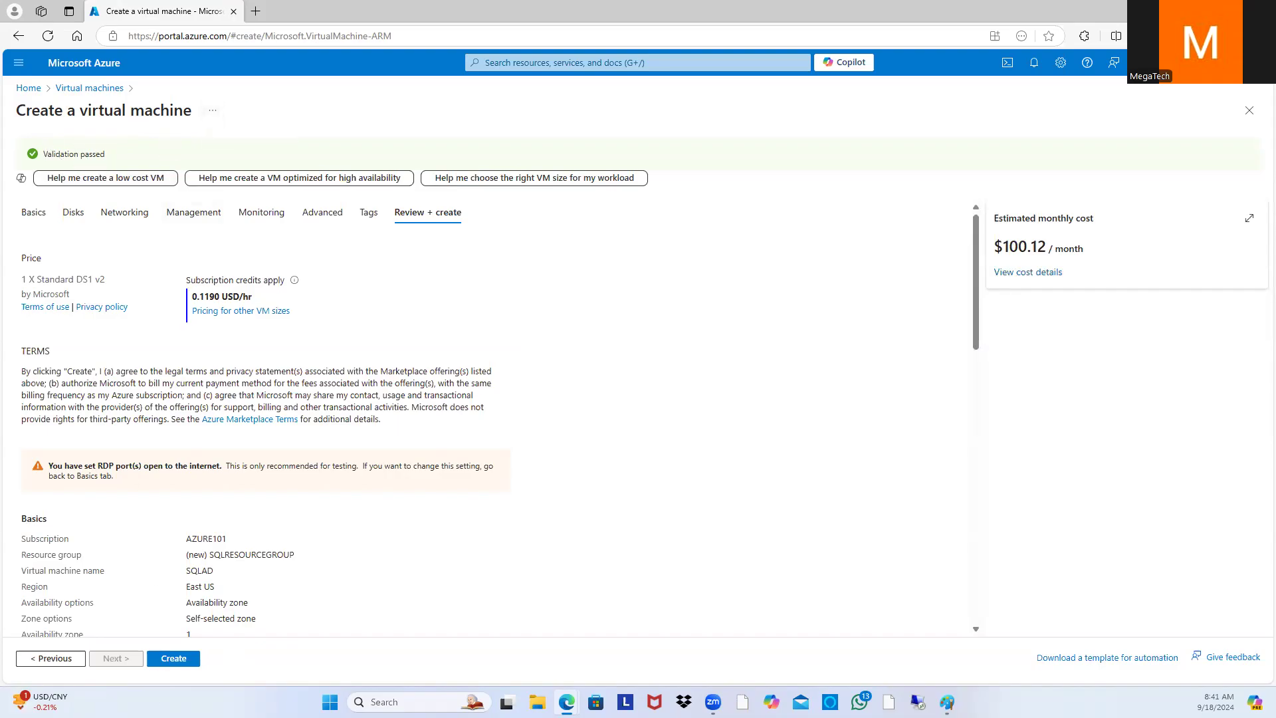
Step: Create the SQLAD virtual machine, check deployment progress, and open the deployed VM once complete
{"action": "left_click", "coordinate": [175, 663]}
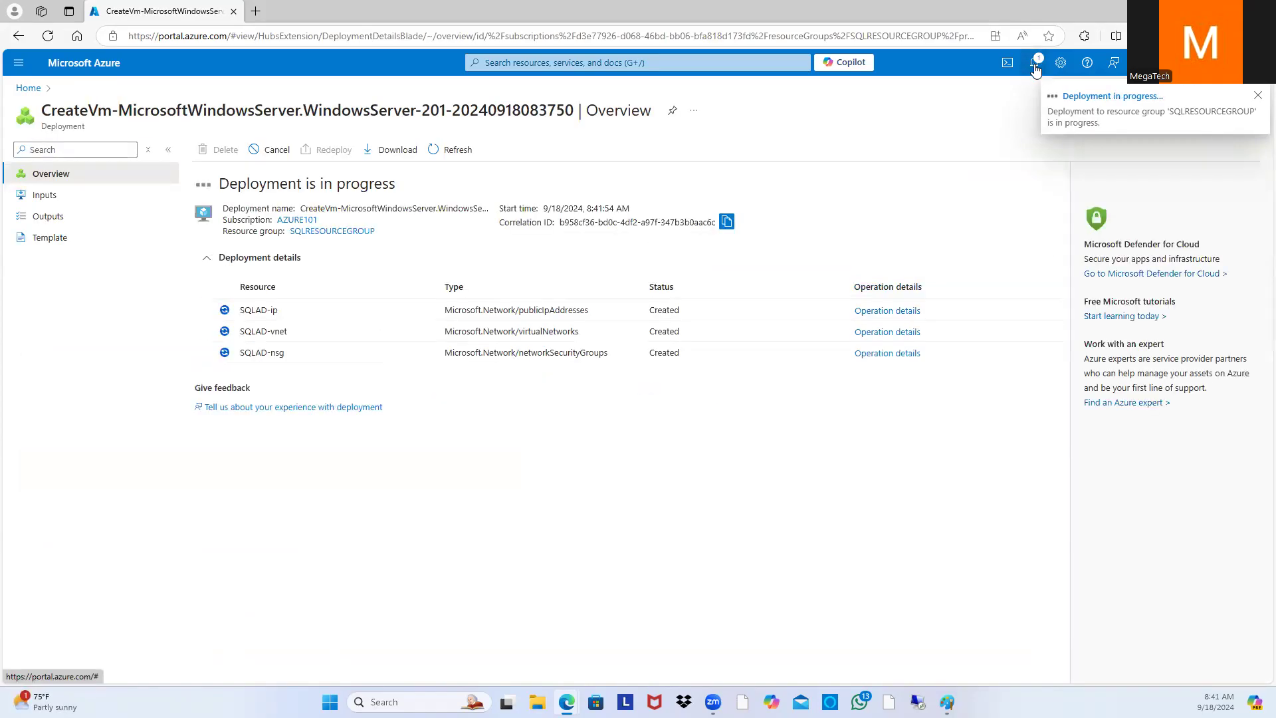
{"action": "left_click", "coordinate": [1035, 65]}
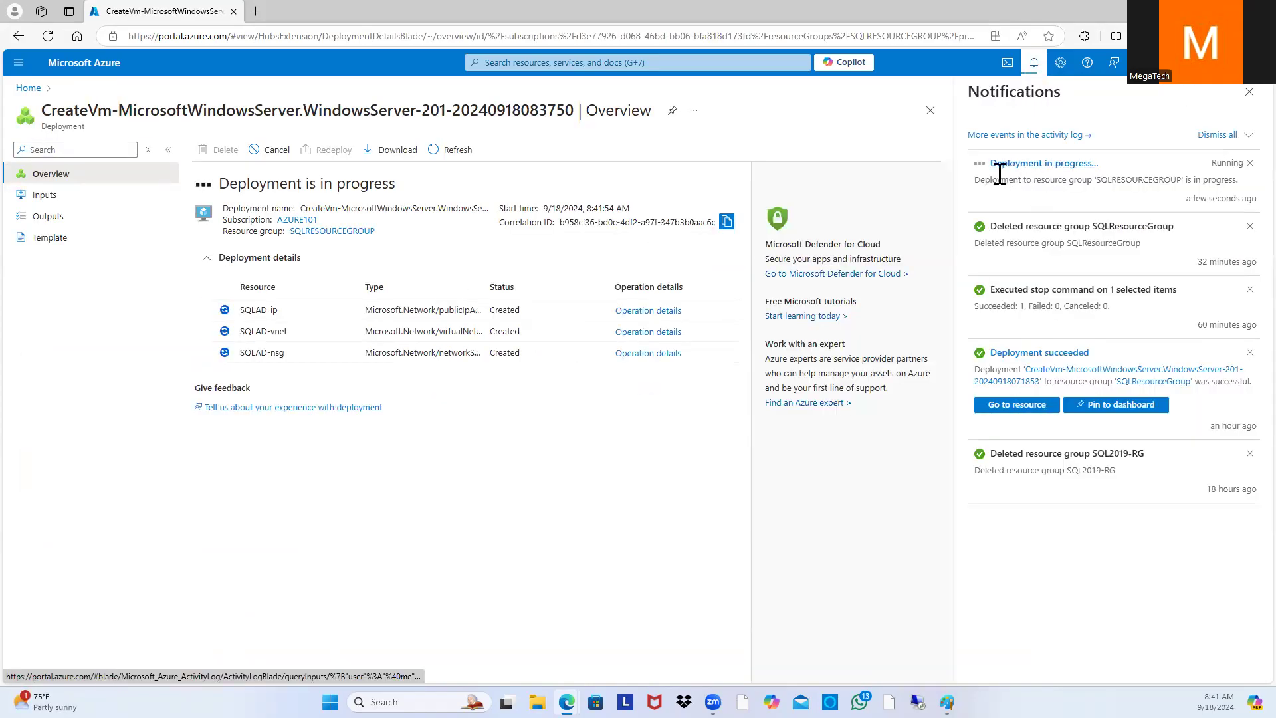
{"action": "left_click", "coordinate": [1248, 93]}
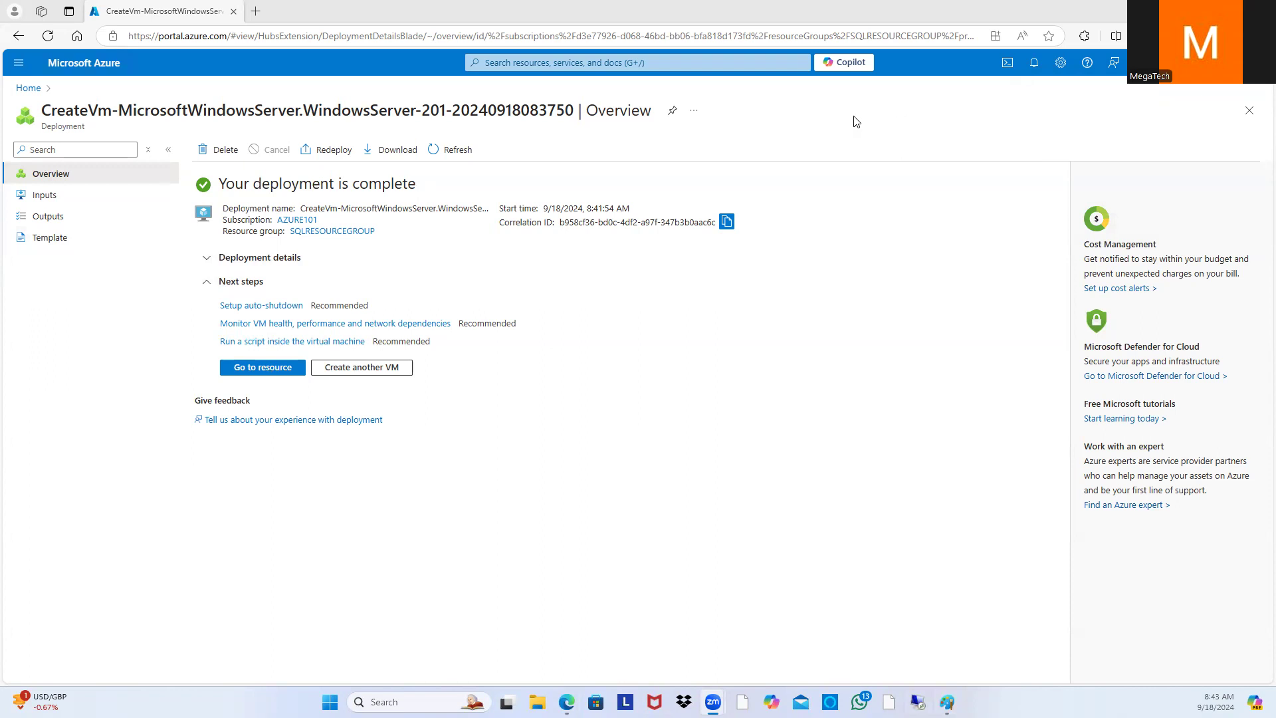
{"action": "left_click", "coordinate": [280, 376]}
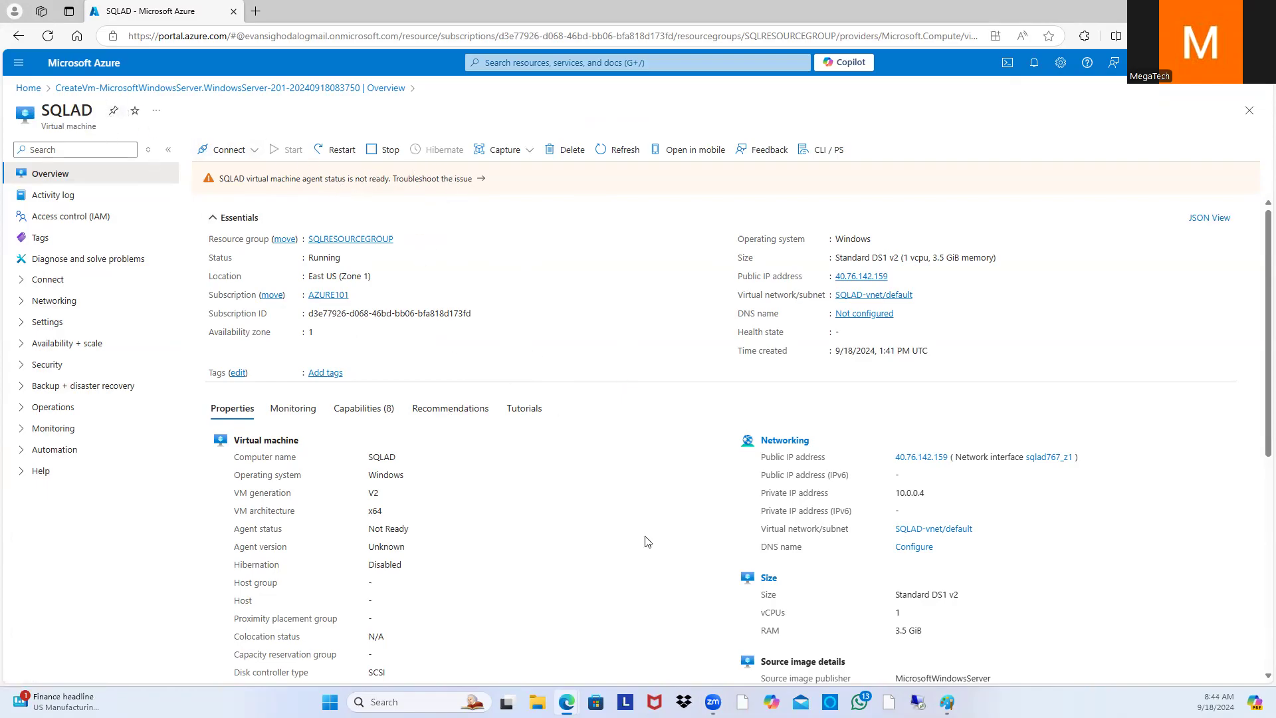
Step: Go back to Home, open the Virtual machines list, and open SQLAD from it
{"action": "left_click", "coordinate": [35, 94]}
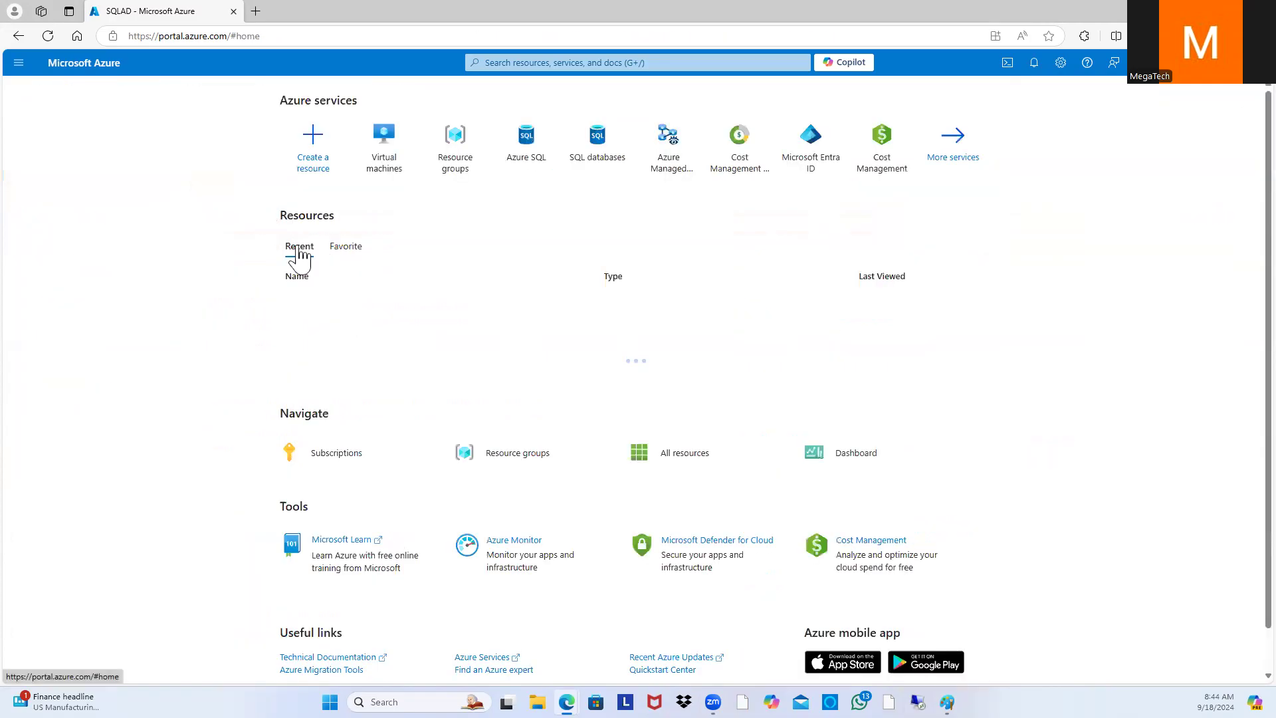
{"action": "left_click", "coordinate": [383, 166]}
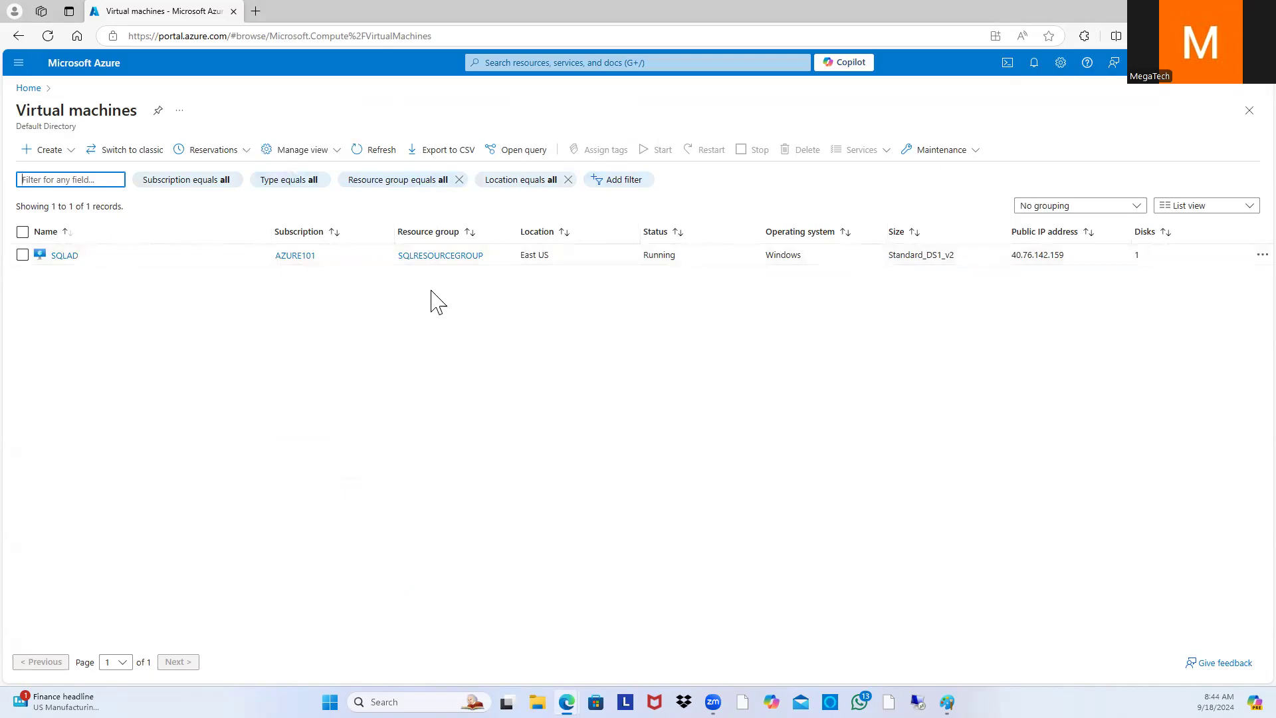
{"action": "left_click", "coordinate": [22, 257]}
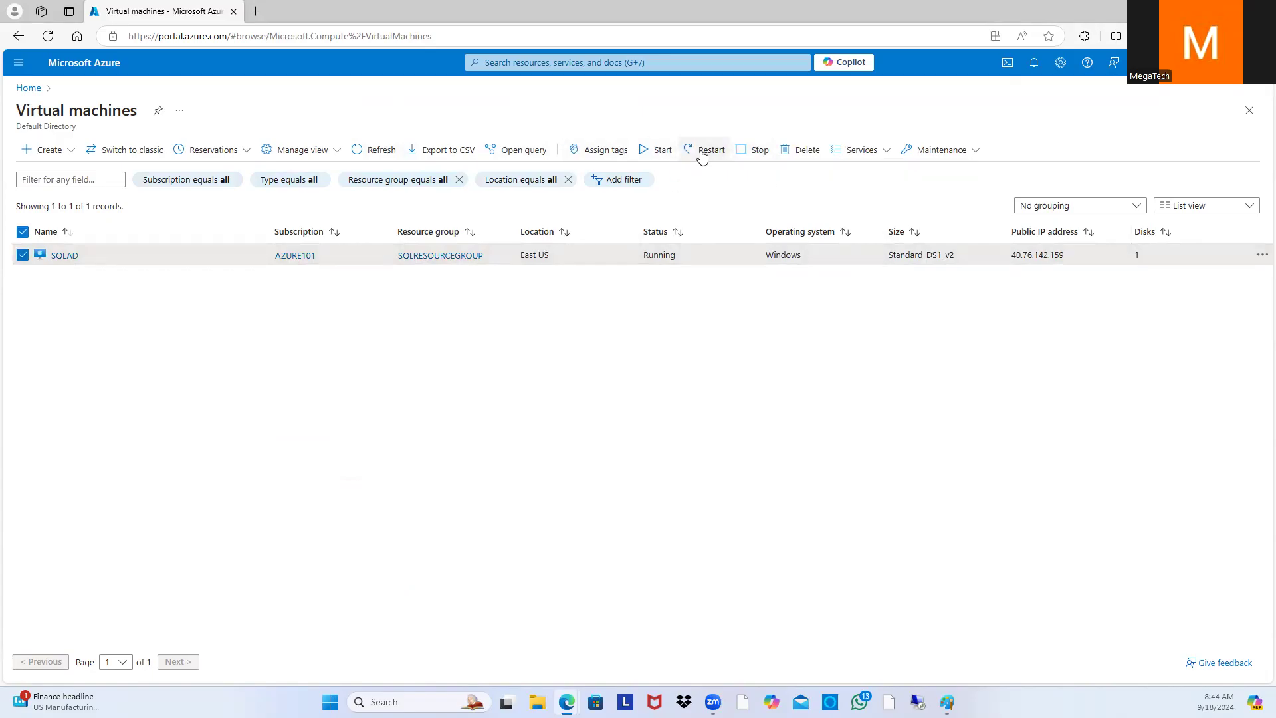
{"action": "left_click", "coordinate": [22, 256]}
{"action": "left_click", "coordinate": [65, 255]}
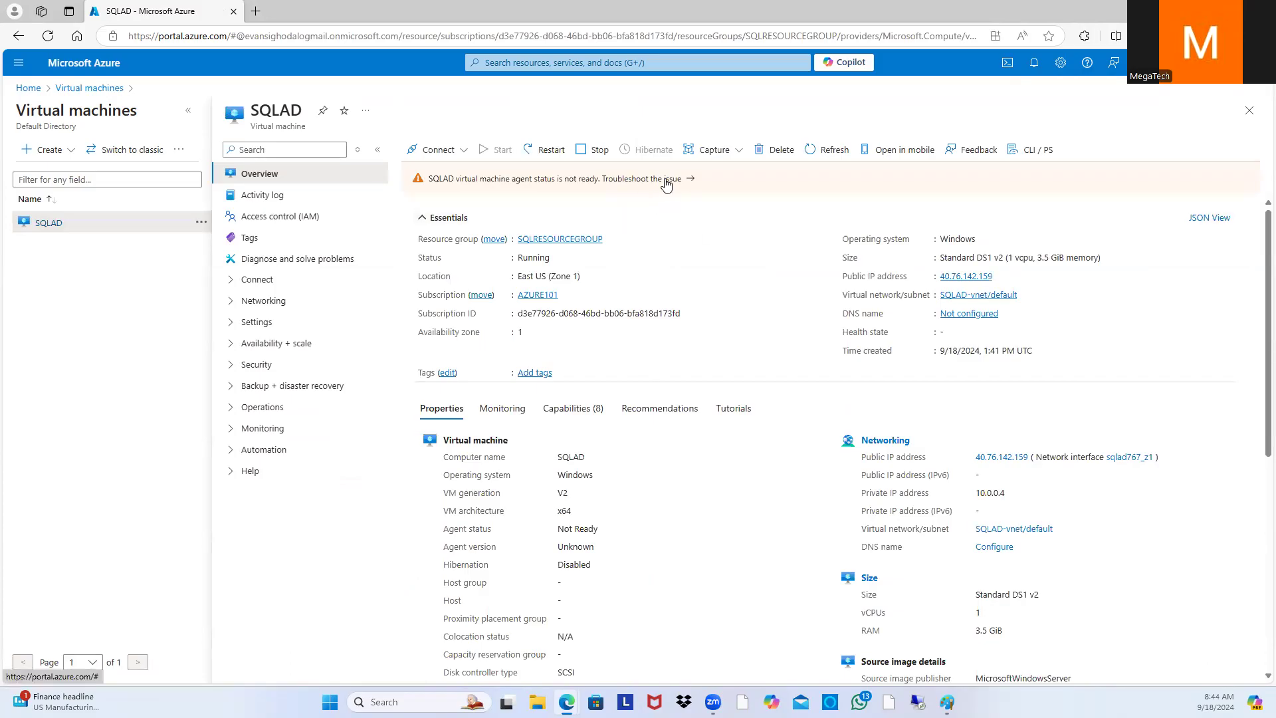
Step: Review SQLAD's Overview showing private IP 10.0.0.4 and expand its Networking menu
{"action": "scroll", "coordinate": [802, 435], "scroll_direction": "down", "scroll_amount": 5}
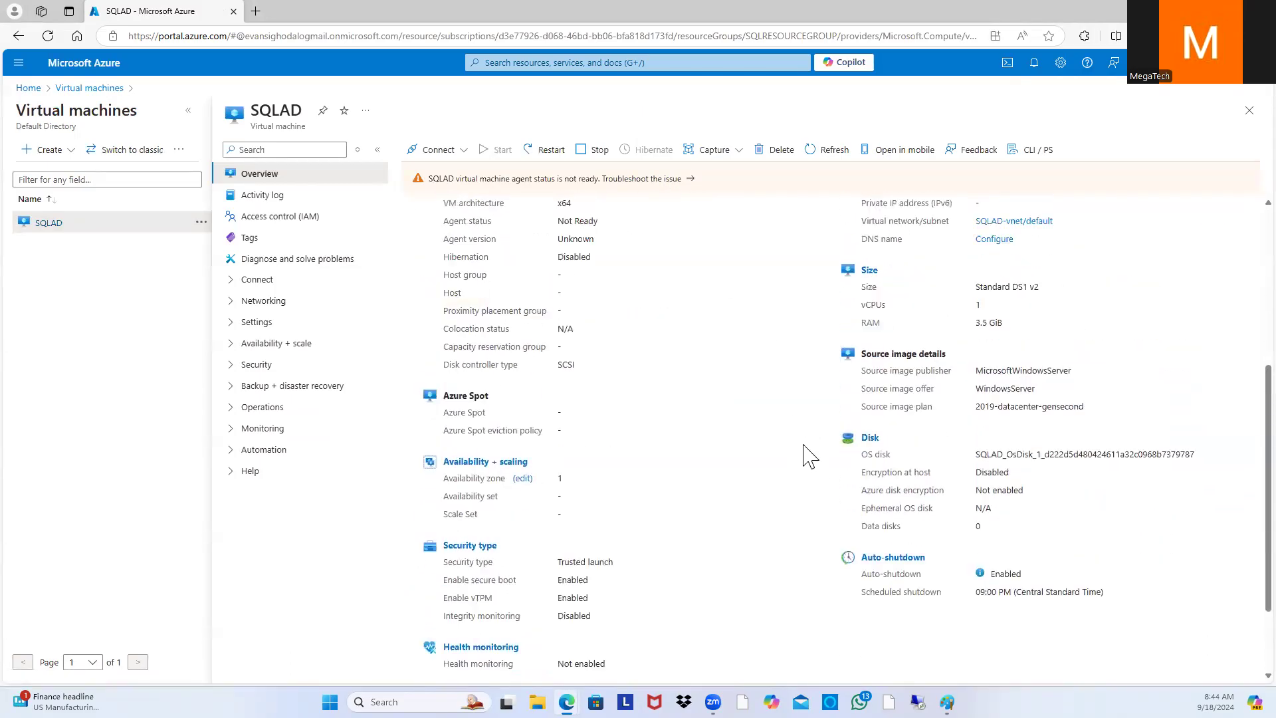
{"action": "scroll", "coordinate": [804, 452], "scroll_direction": "up", "scroll_amount": 5}
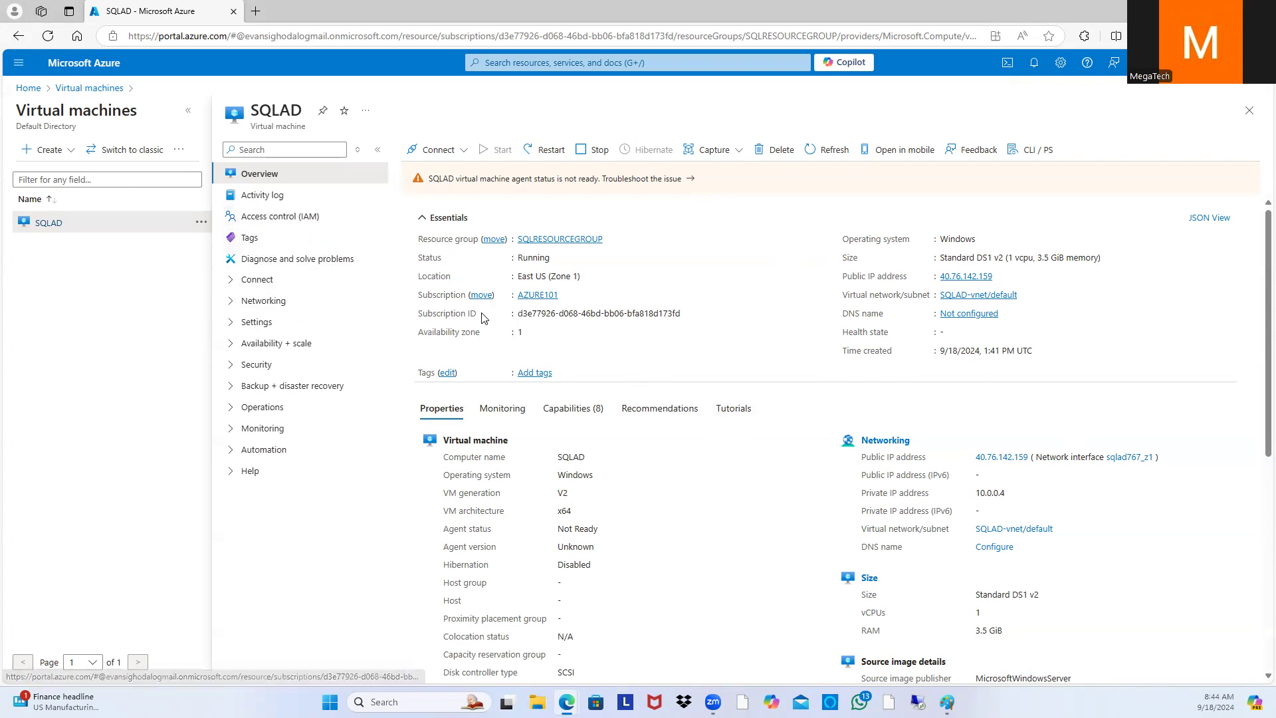
{"action": "left_click", "coordinate": [265, 302]}
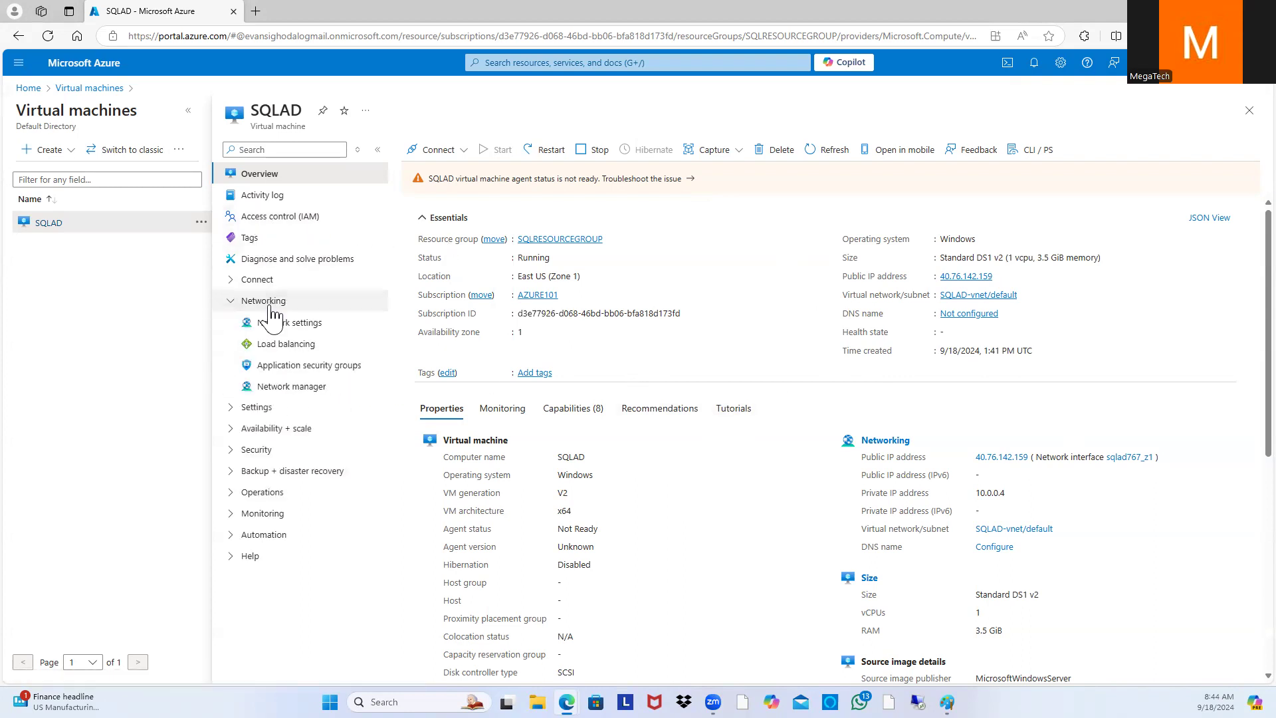
Step: Check SQLAD's network settings and select its private IP address 10.0.0.4
{"action": "left_click", "coordinate": [283, 326]}
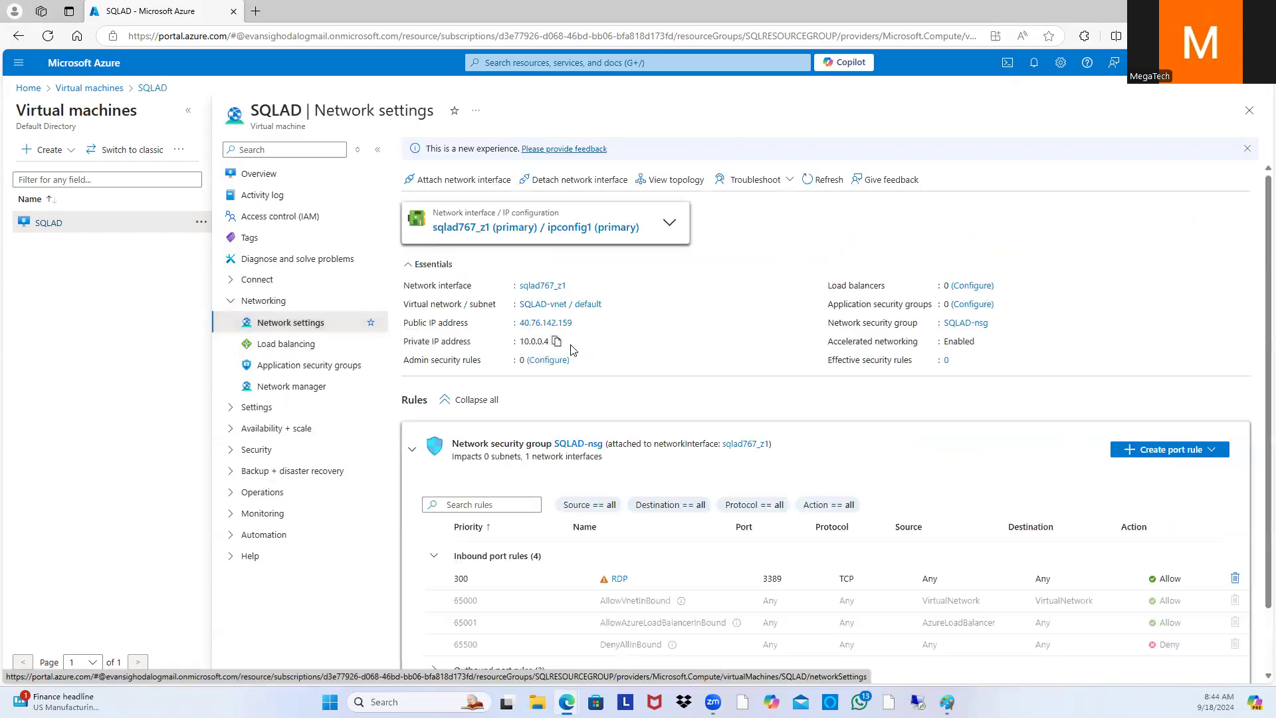
{"action": "left_click_drag", "start_coordinate": [557, 343], "coordinate": [519, 345]}
{"action": "mouse_move", "coordinate": [522, 341]}
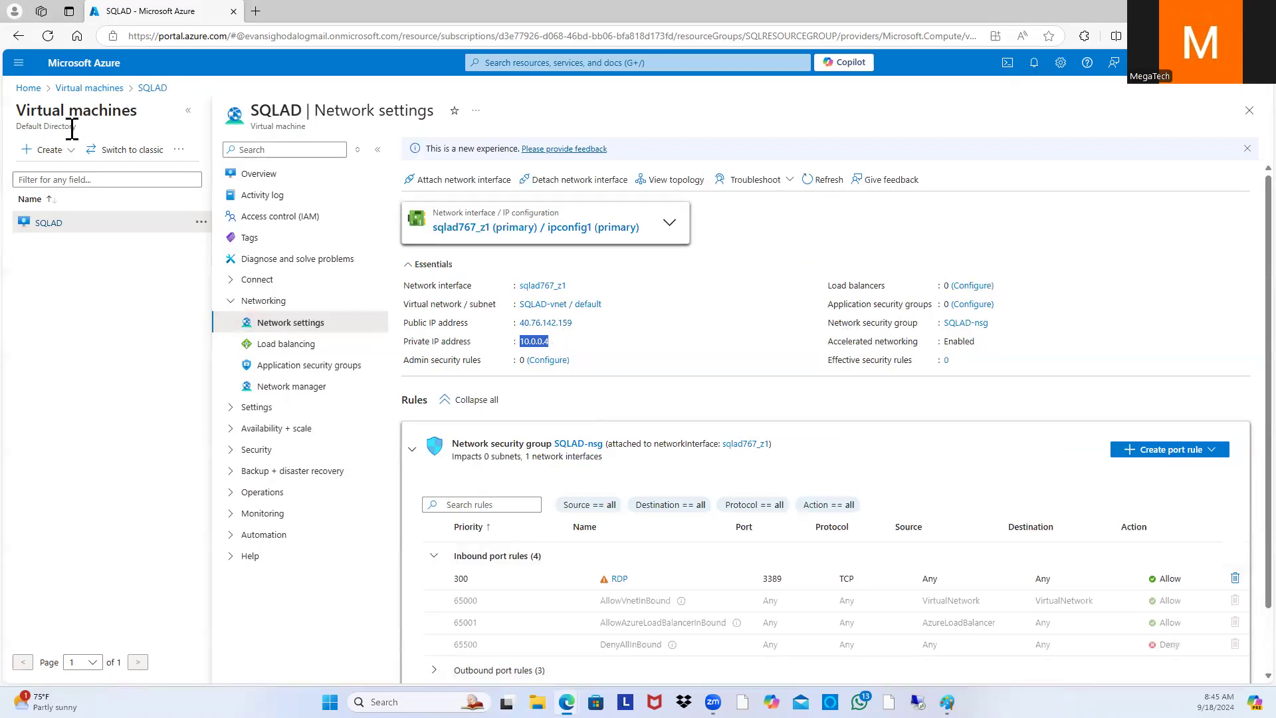
Step: Return to the Virtual machines list by way of the Home page
{"action": "left_click", "coordinate": [98, 91]}
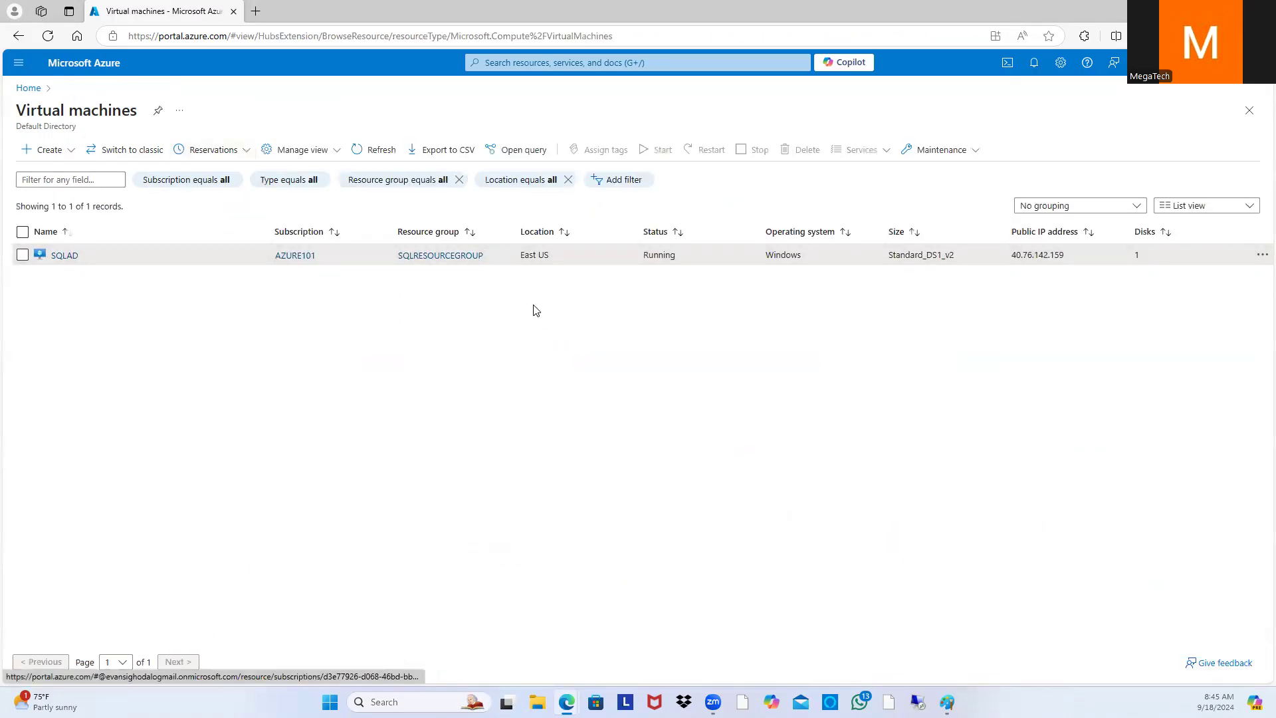
{"action": "left_click", "coordinate": [37, 94]}
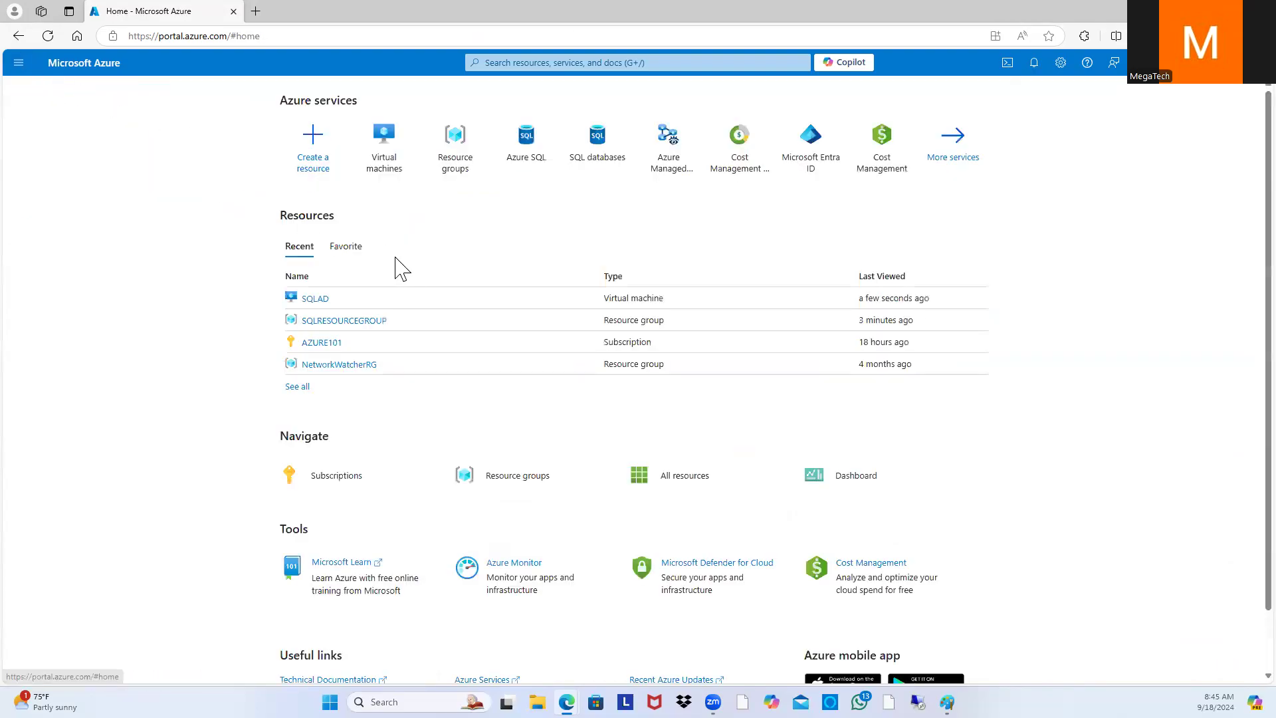
{"action": "left_click", "coordinate": [387, 160]}
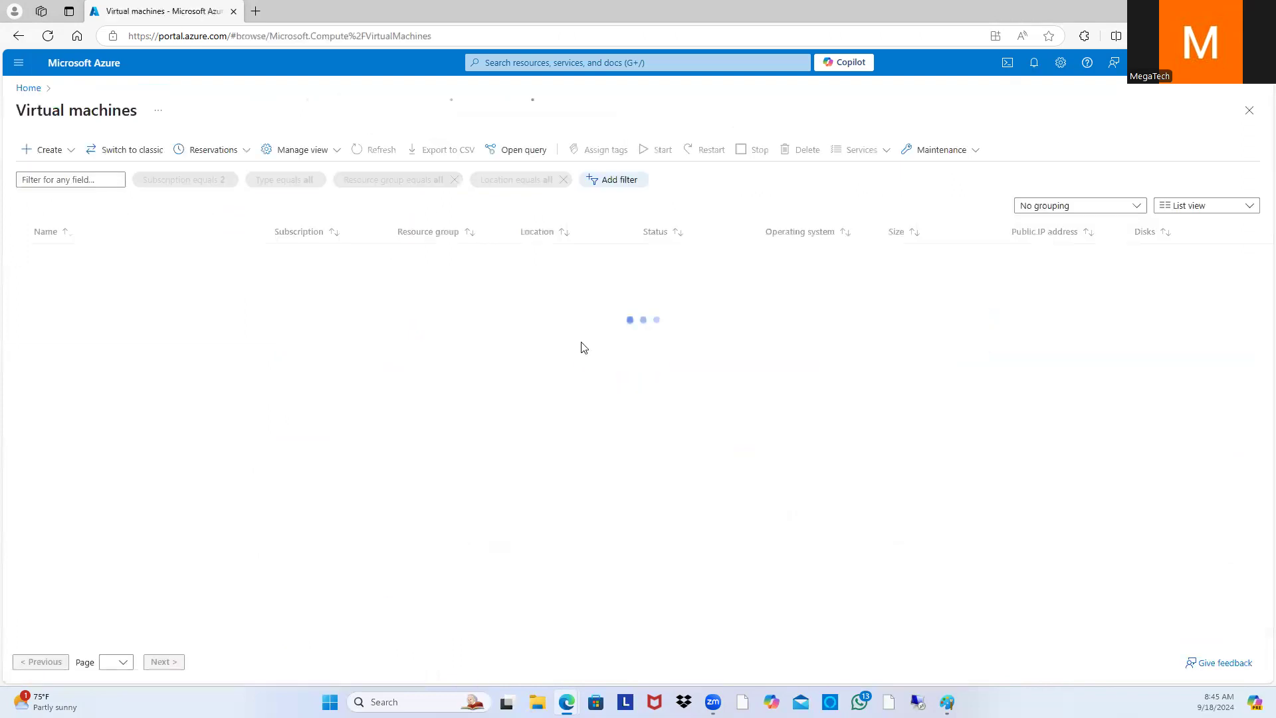
Step: From Home, open Virtual machines and start creating a new Azure virtual machine
{"action": "left_click", "coordinate": [18, 63]}
{"action": "left_click", "coordinate": [52, 110]}
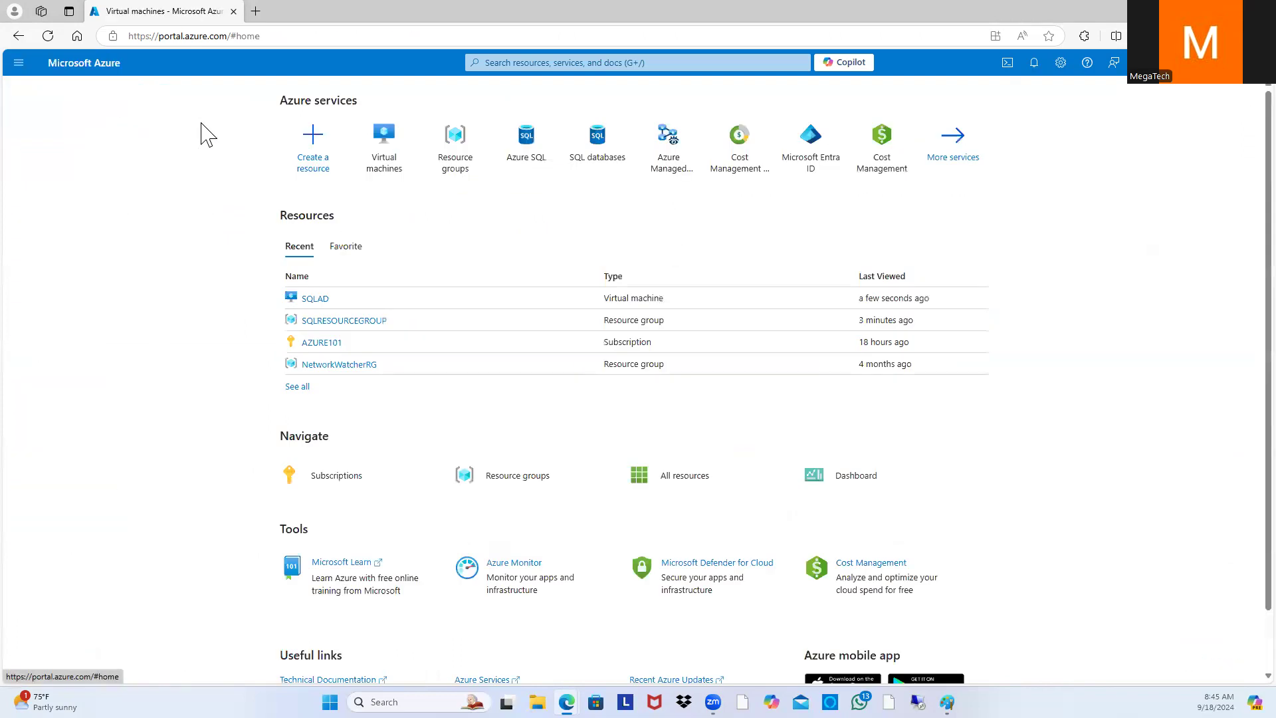
{"action": "left_click", "coordinate": [380, 174]}
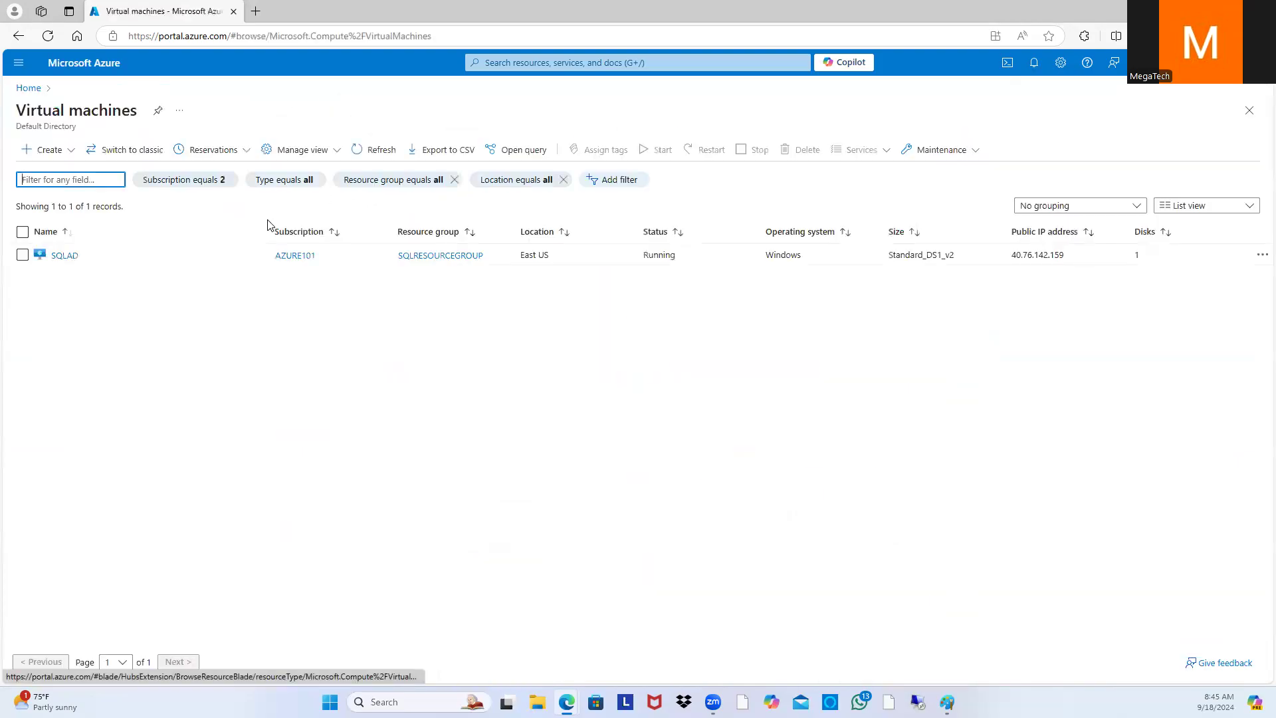
{"action": "left_click", "coordinate": [67, 153]}
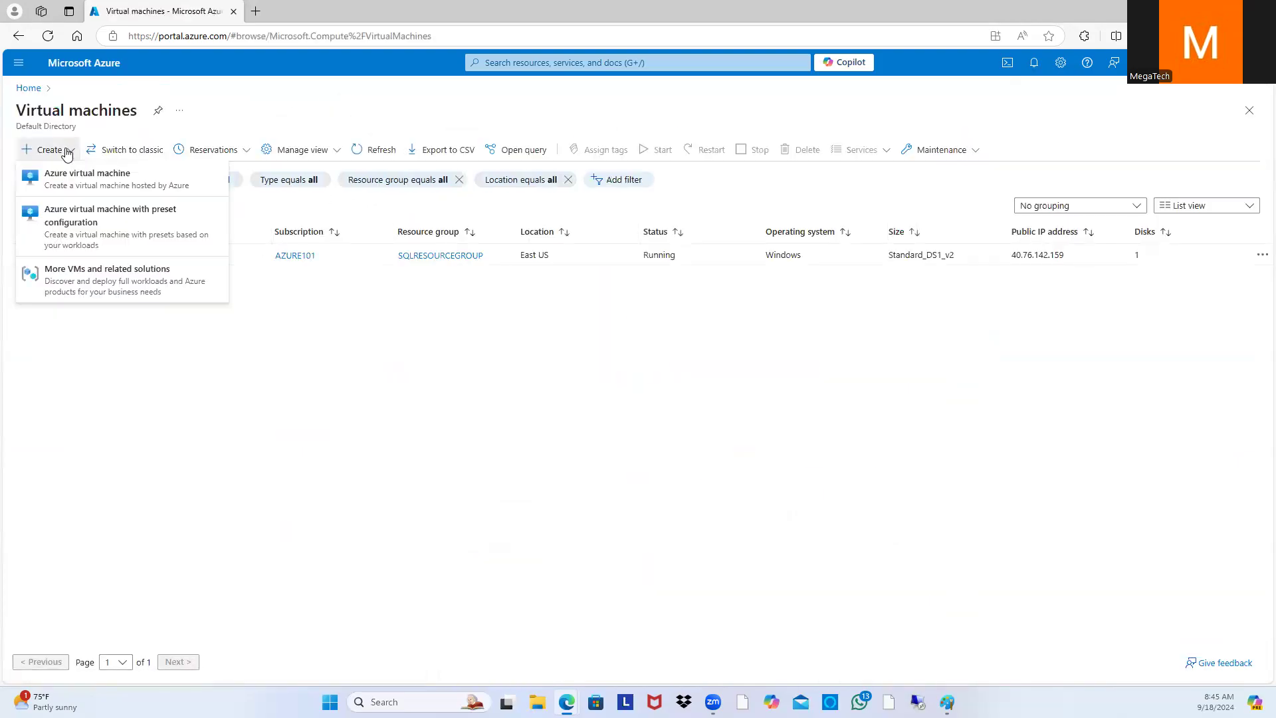
{"action": "left_click", "coordinate": [104, 174]}
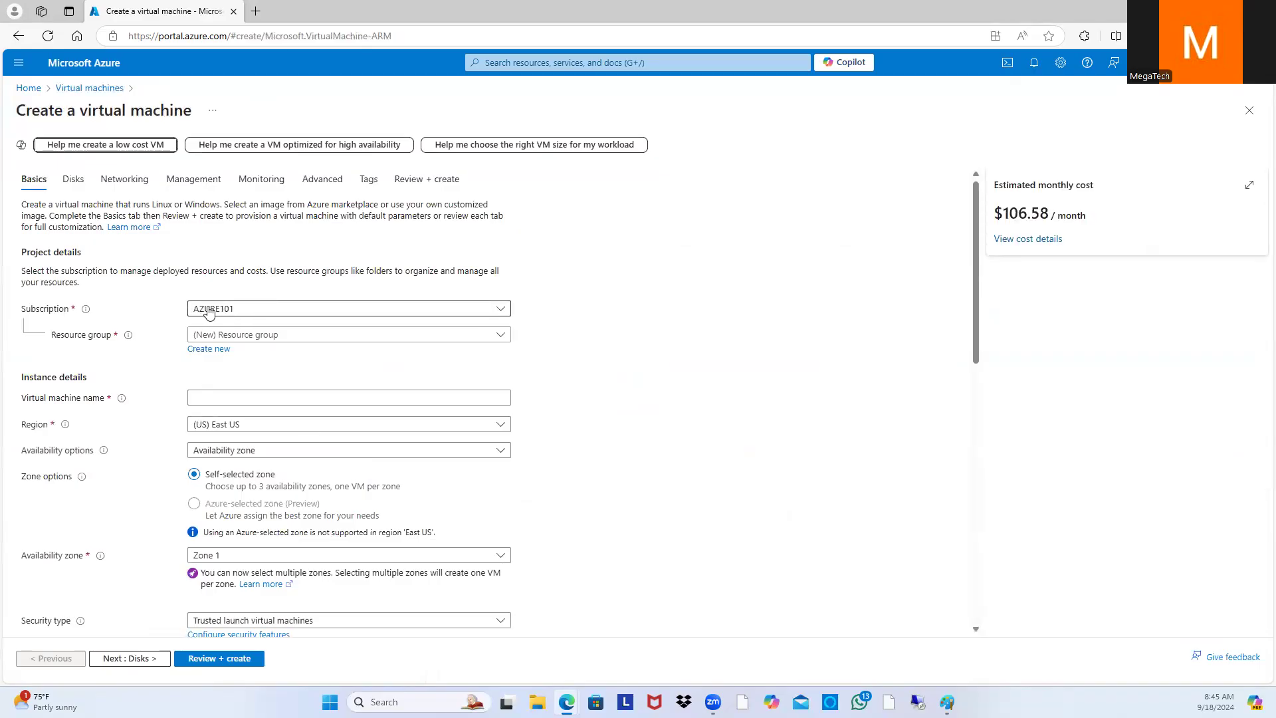
Step: Put the new VM in resource group SQLRESOURCEGROUP and name it SQL01
{"action": "left_click", "coordinate": [500, 337]}
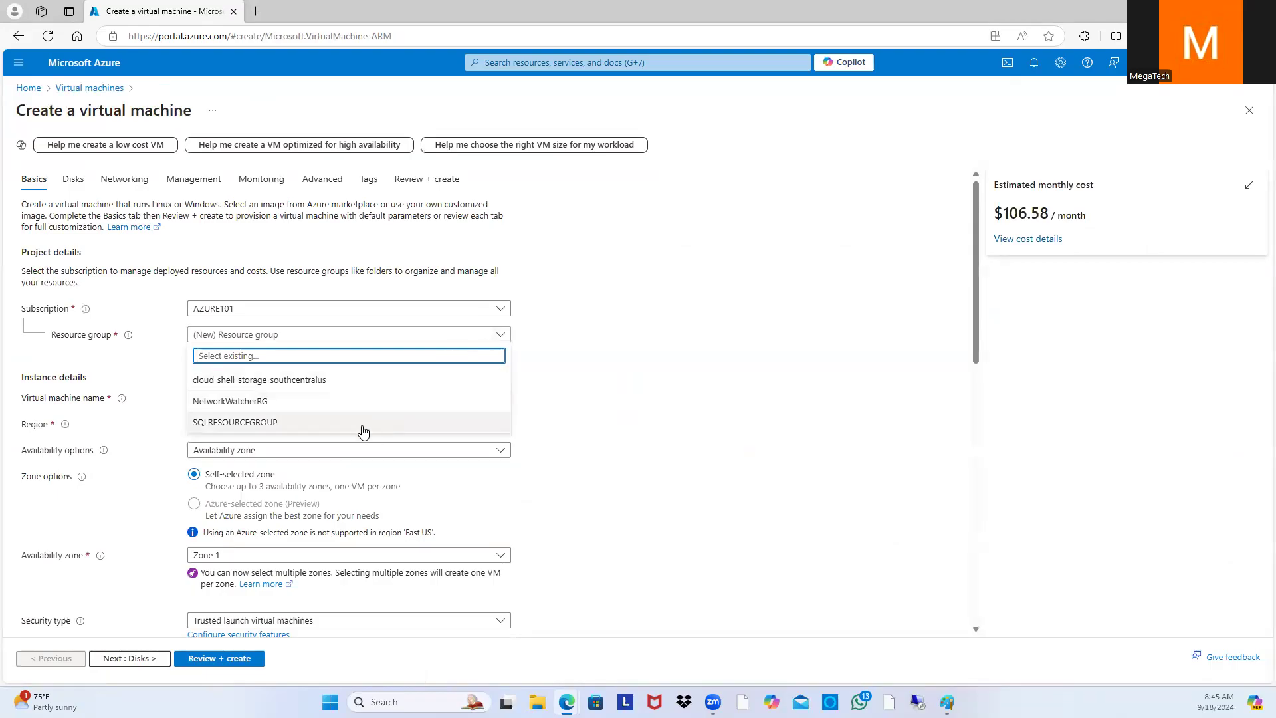
{"action": "left_click", "coordinate": [227, 423]}
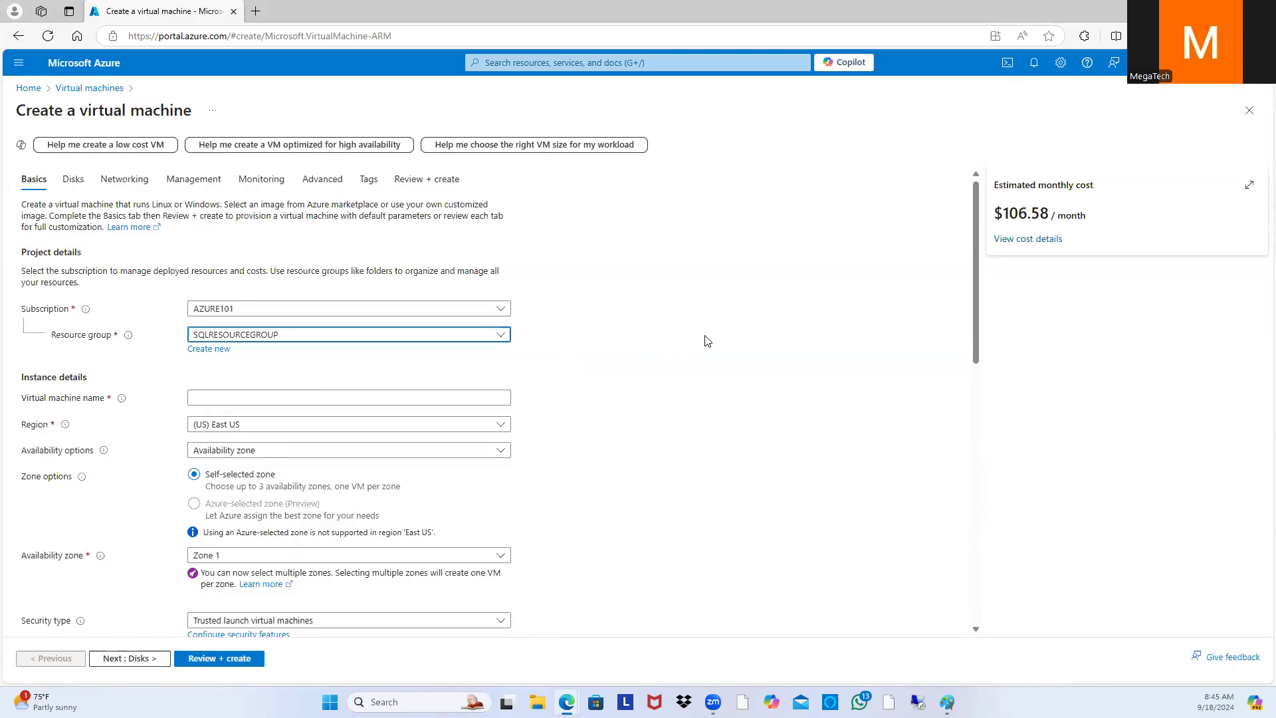
{"action": "scroll", "coordinate": [707, 341], "scroll_direction": "down", "scroll_amount": 2}
{"action": "left_click", "coordinate": [258, 265]}
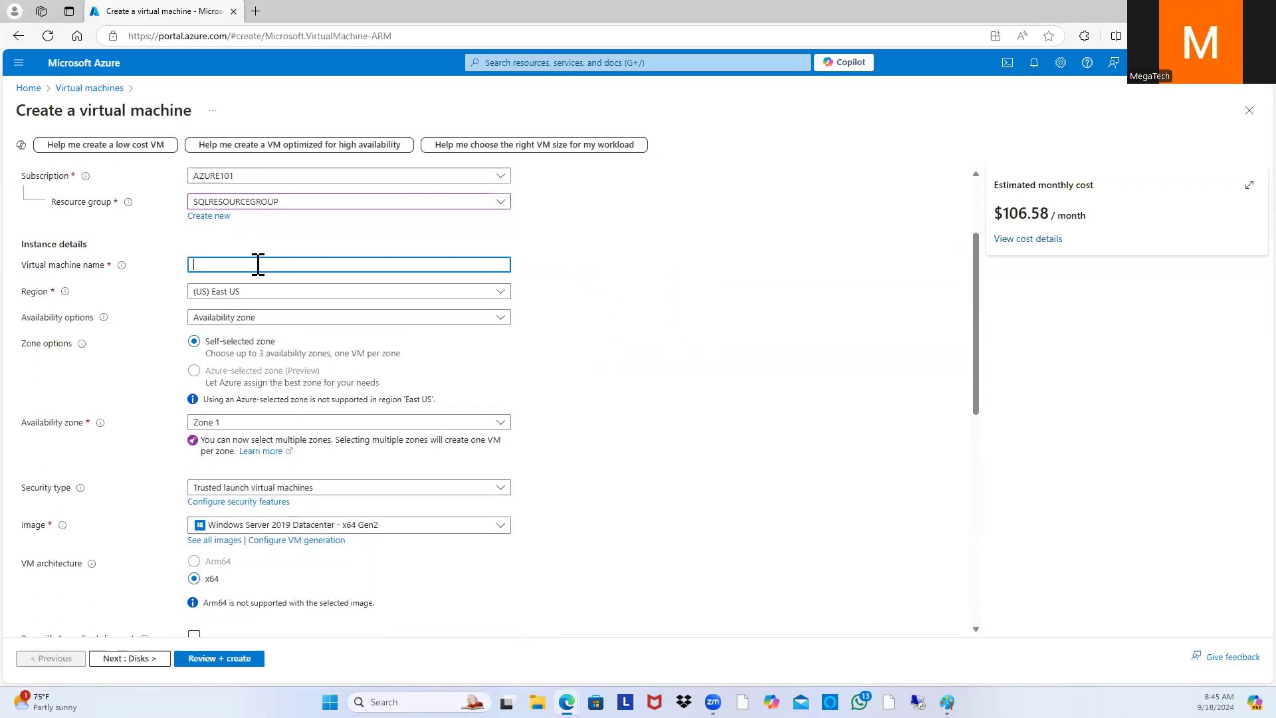
{"action": "type", "text": "SQL01"}
{"action": "scroll", "coordinate": [259, 326], "scroll_direction": "down", "scroll_amount": 1}
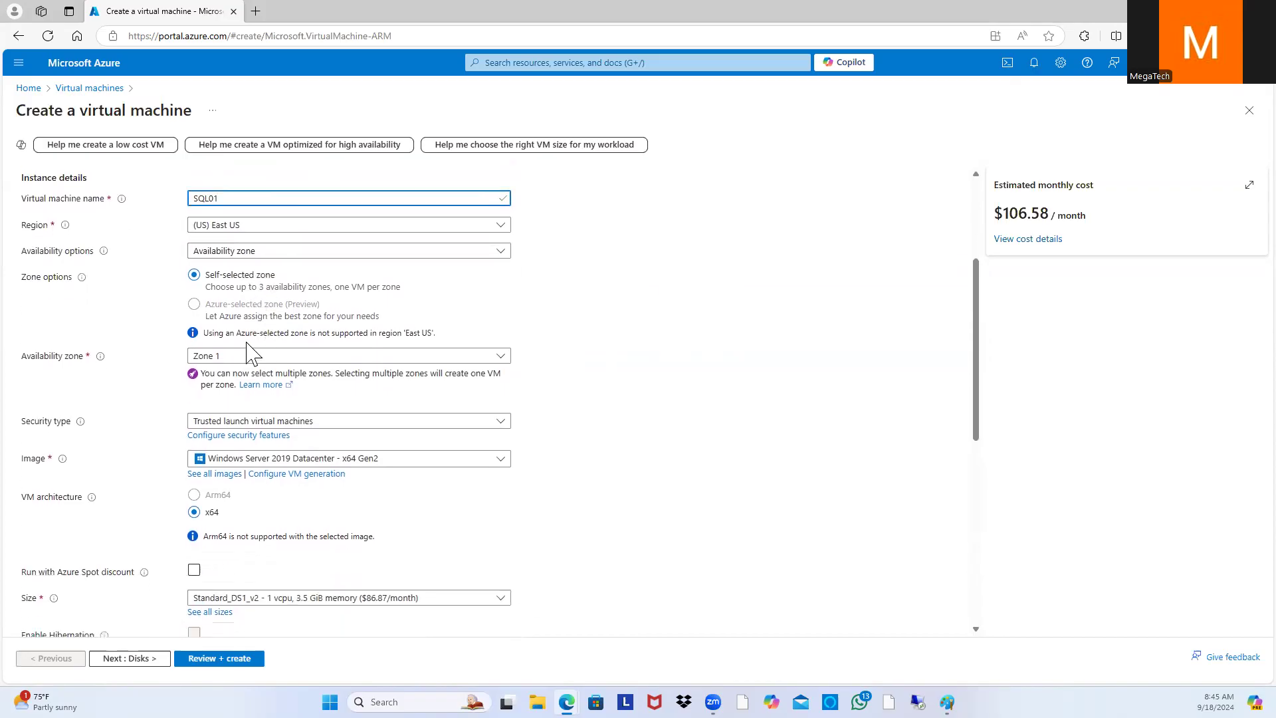
{"action": "scroll", "coordinate": [206, 362], "scroll_direction": "down", "scroll_amount": 1}
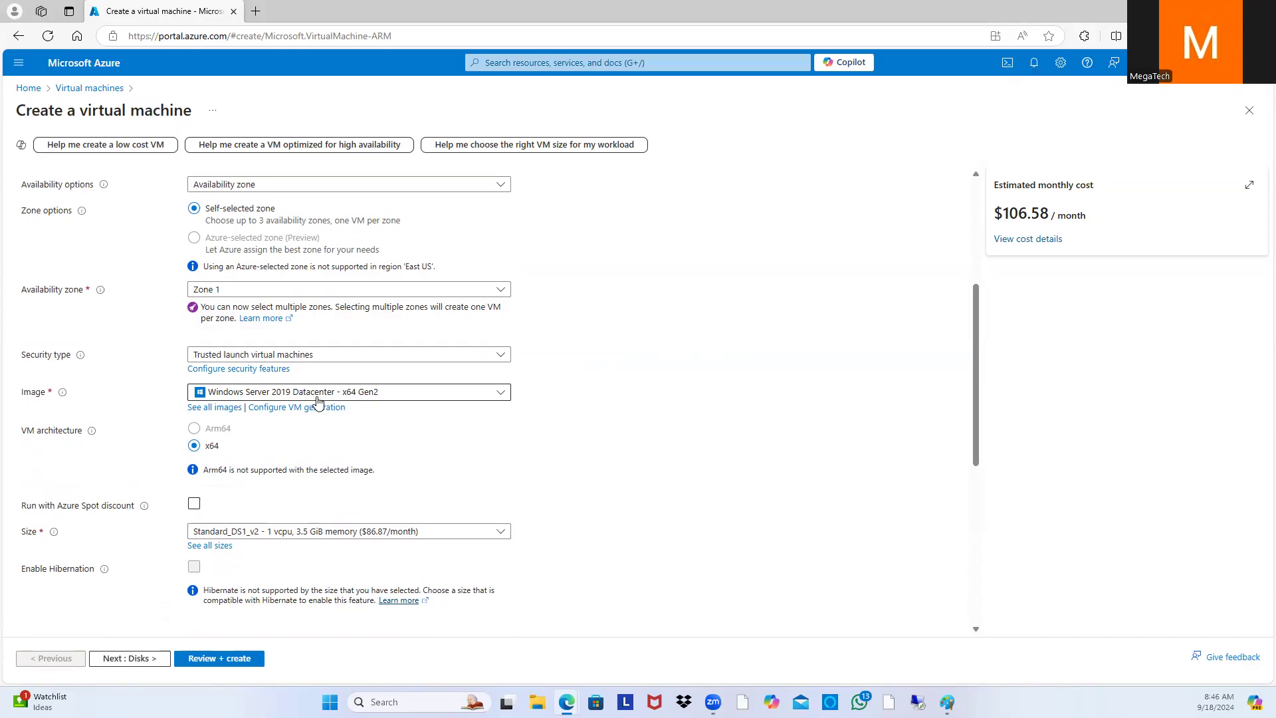
{"action": "left_click", "coordinate": [495, 395]}
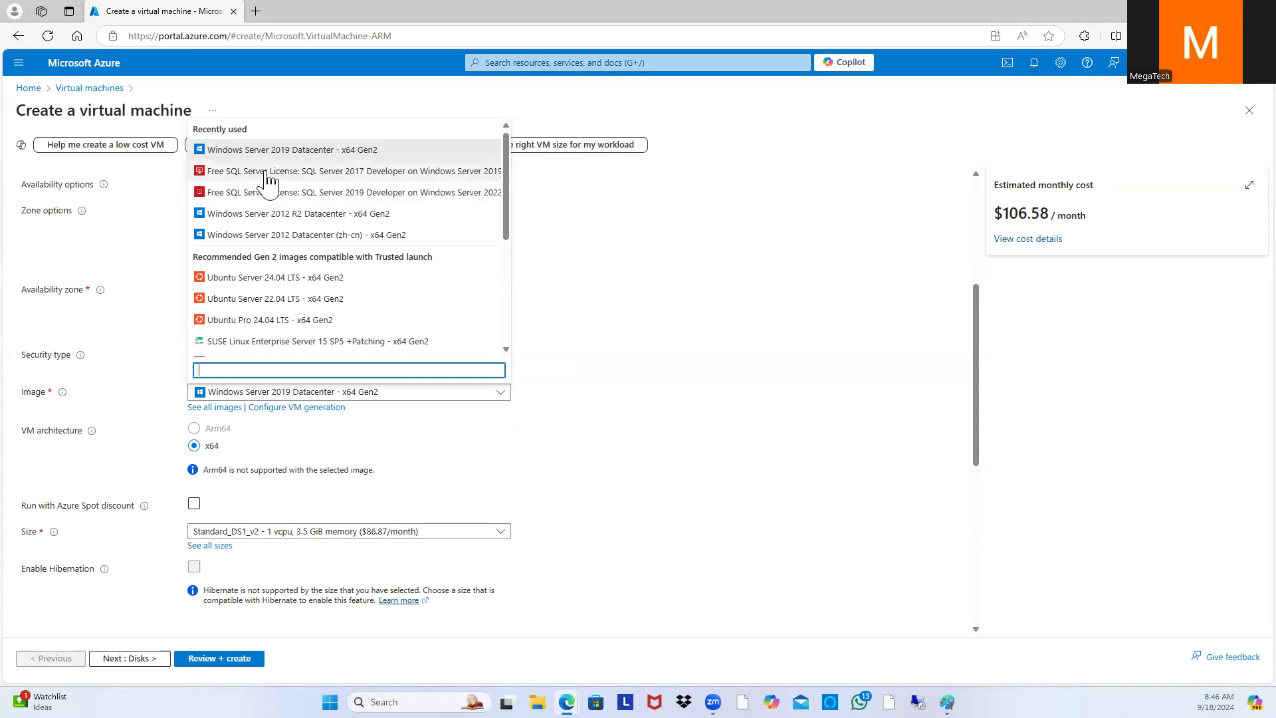
Step: Choose the Free SQL Server License: SQL Server 2017 Developer image for SQL01
{"action": "left_click", "coordinate": [315, 176]}
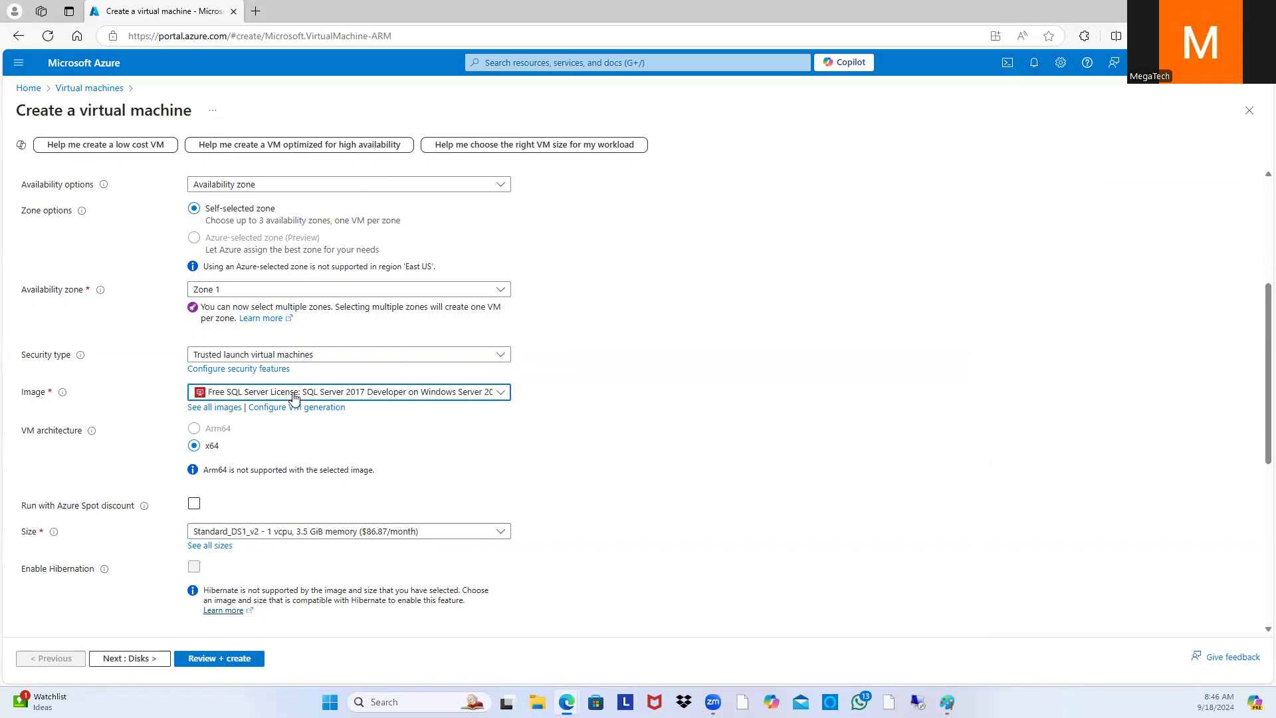
{"action": "scroll", "coordinate": [598, 399], "scroll_direction": "down", "scroll_amount": 4}
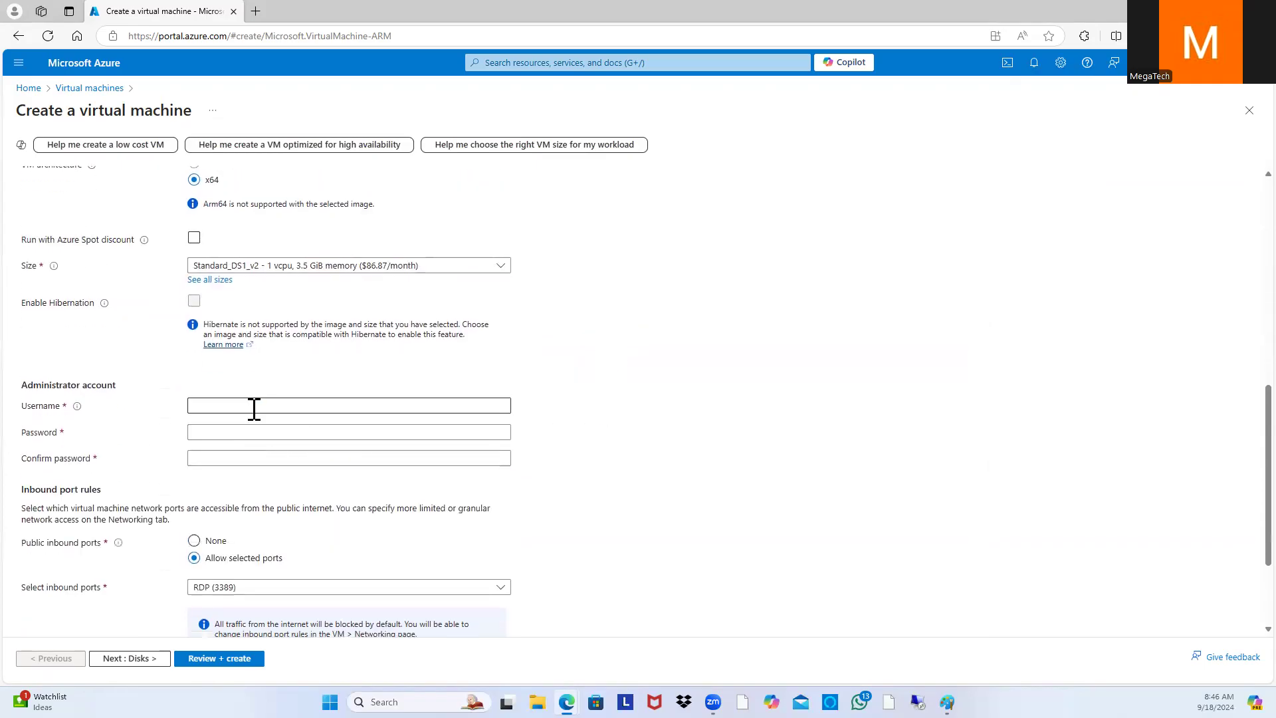
Step: Enter the administrator username, password and matching confirmation, then continue to the Disks tab
{"action": "left_click", "coordinate": [254, 407]}
{"action": "type", "text": "Evans"}
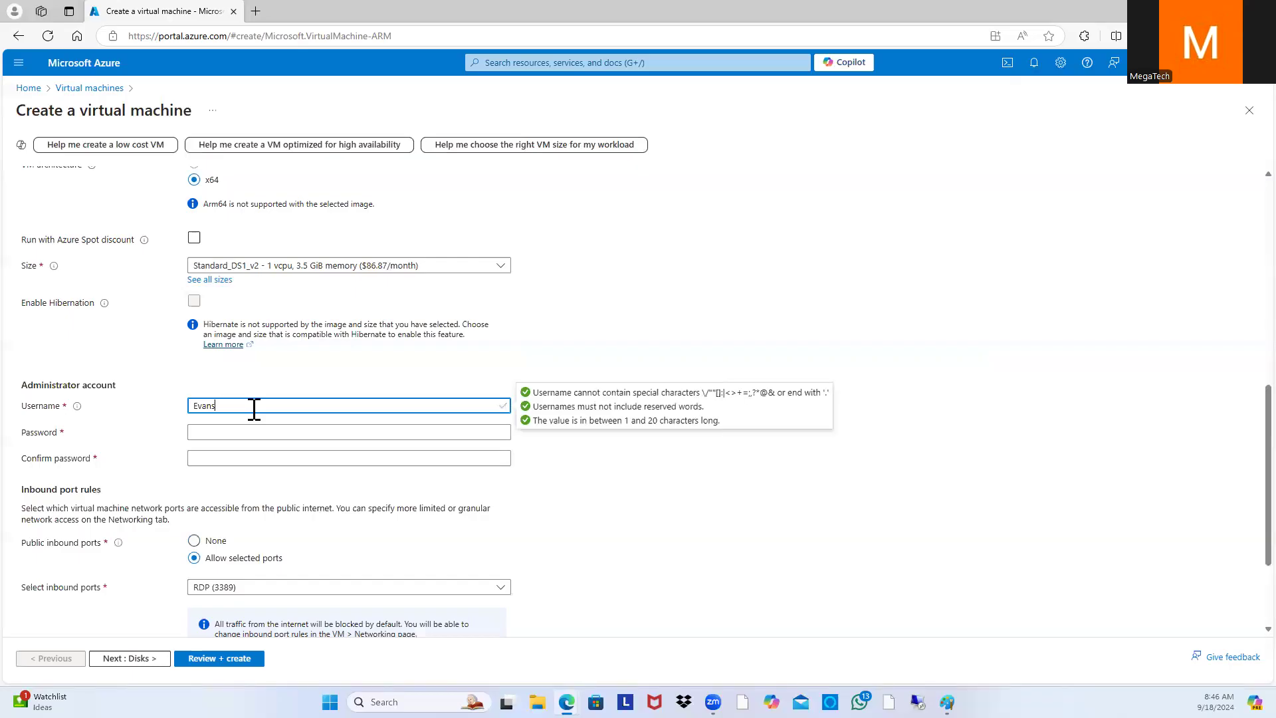
{"action": "key", "text": "Tab"}
{"action": "type", "text": "P"}
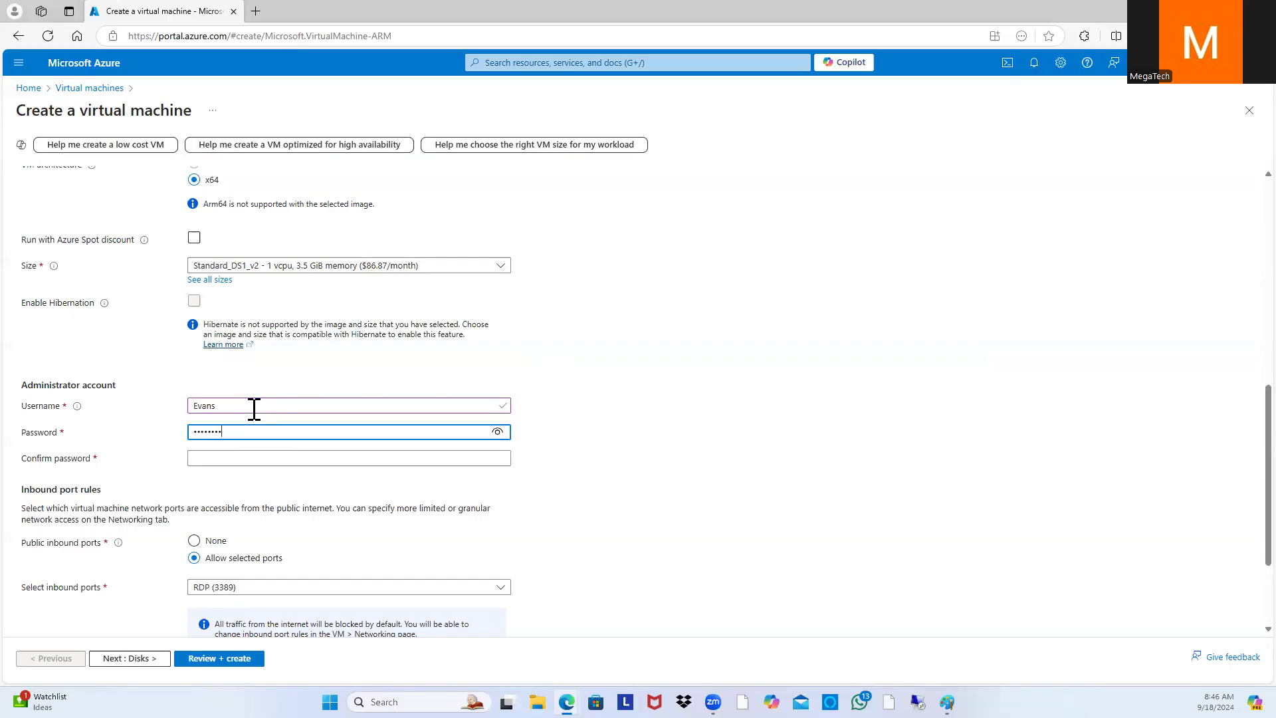
{"action": "type", "text": "3!"}
{"action": "key", "text": "Tab"}
{"action": "type", "text": "•"}
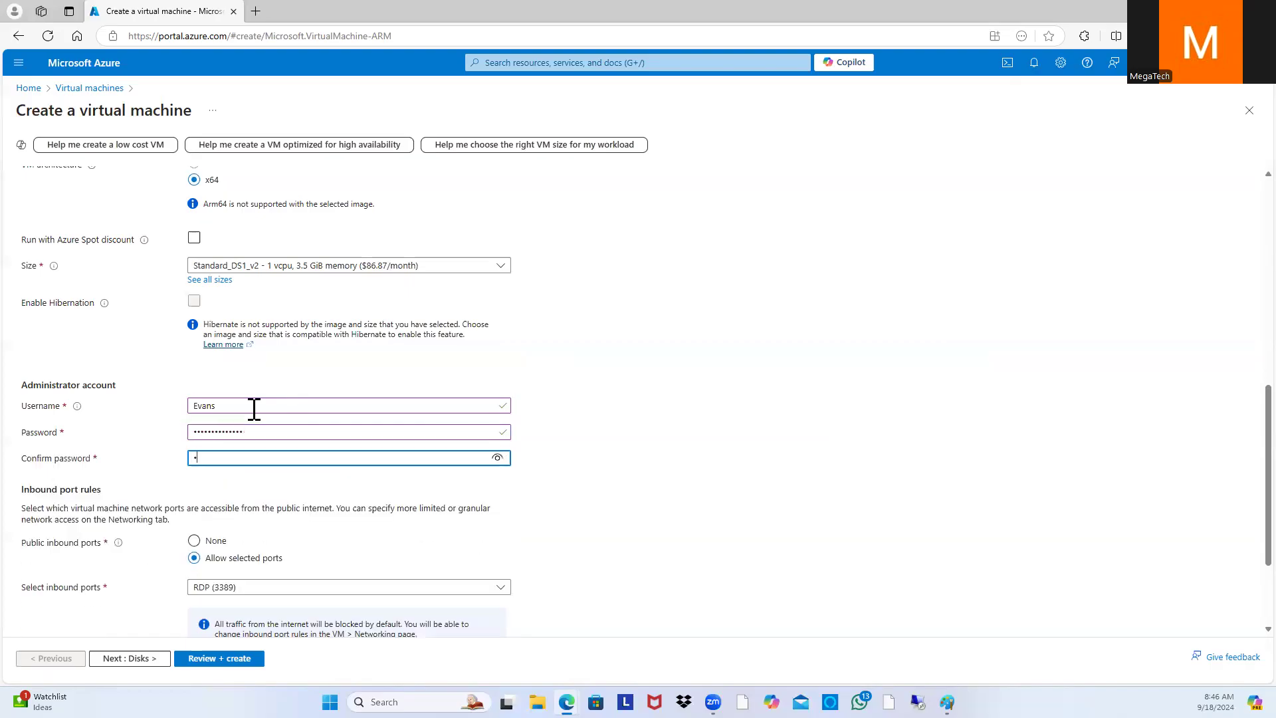
{"action": "type", "text": "••"}
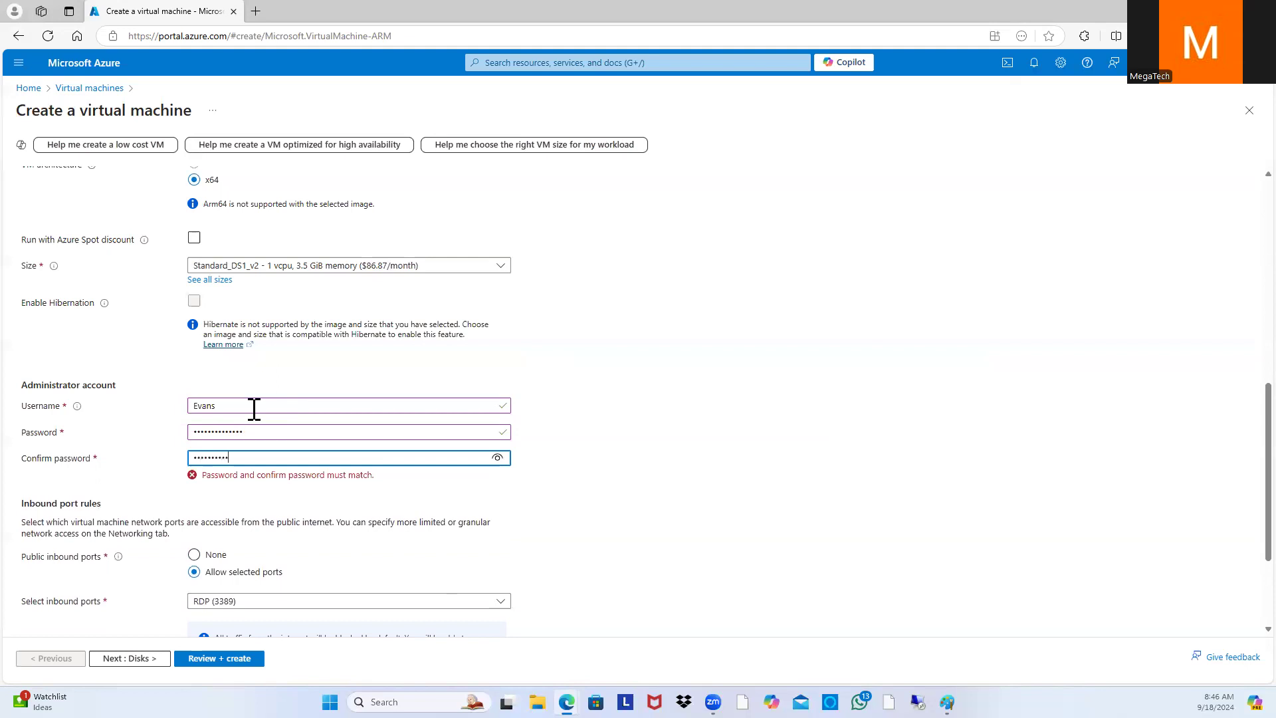
{"action": "type", "text": "••••••••••!"}
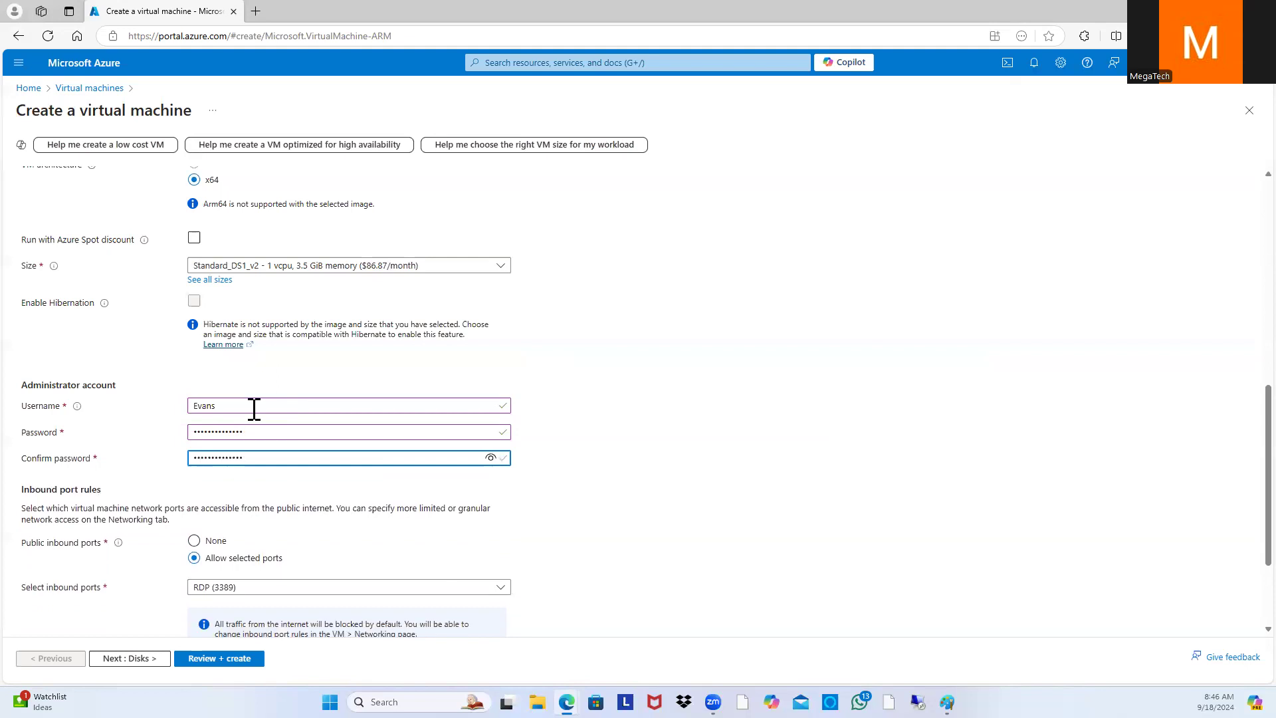
{"action": "scroll", "coordinate": [585, 427], "scroll_direction": "down", "scroll_amount": 2}
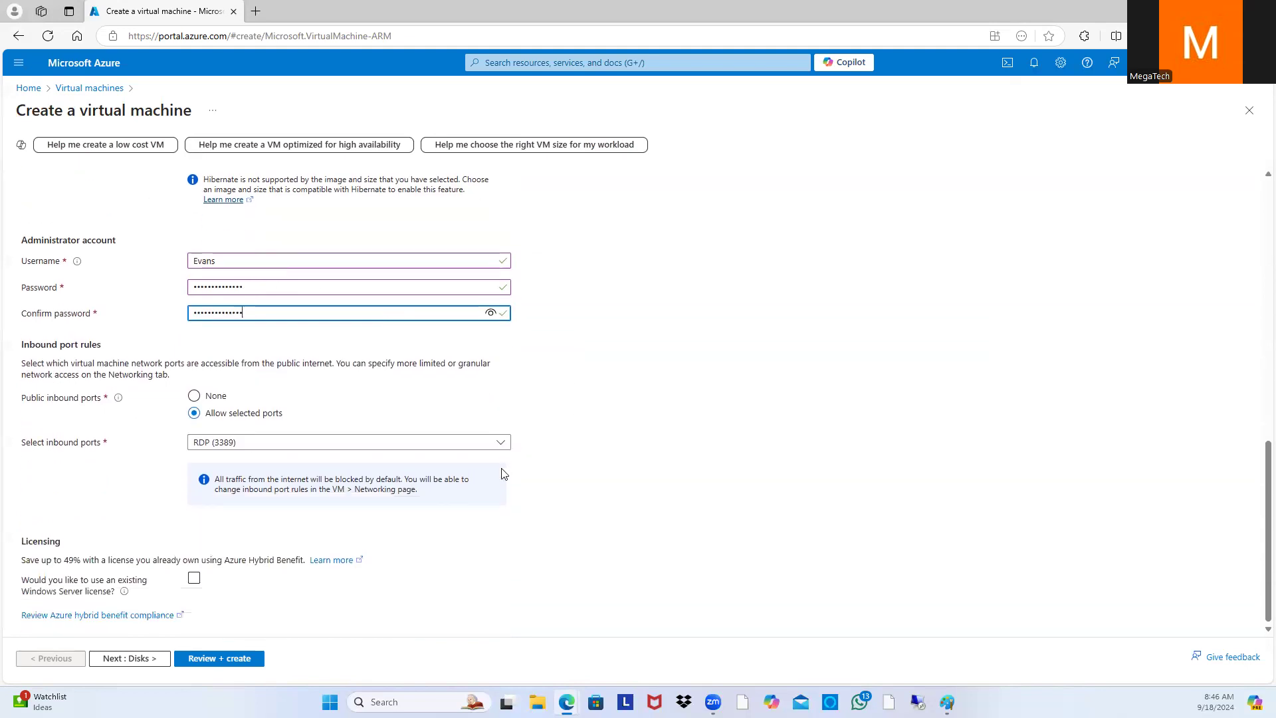
{"action": "left_click", "coordinate": [130, 658]}
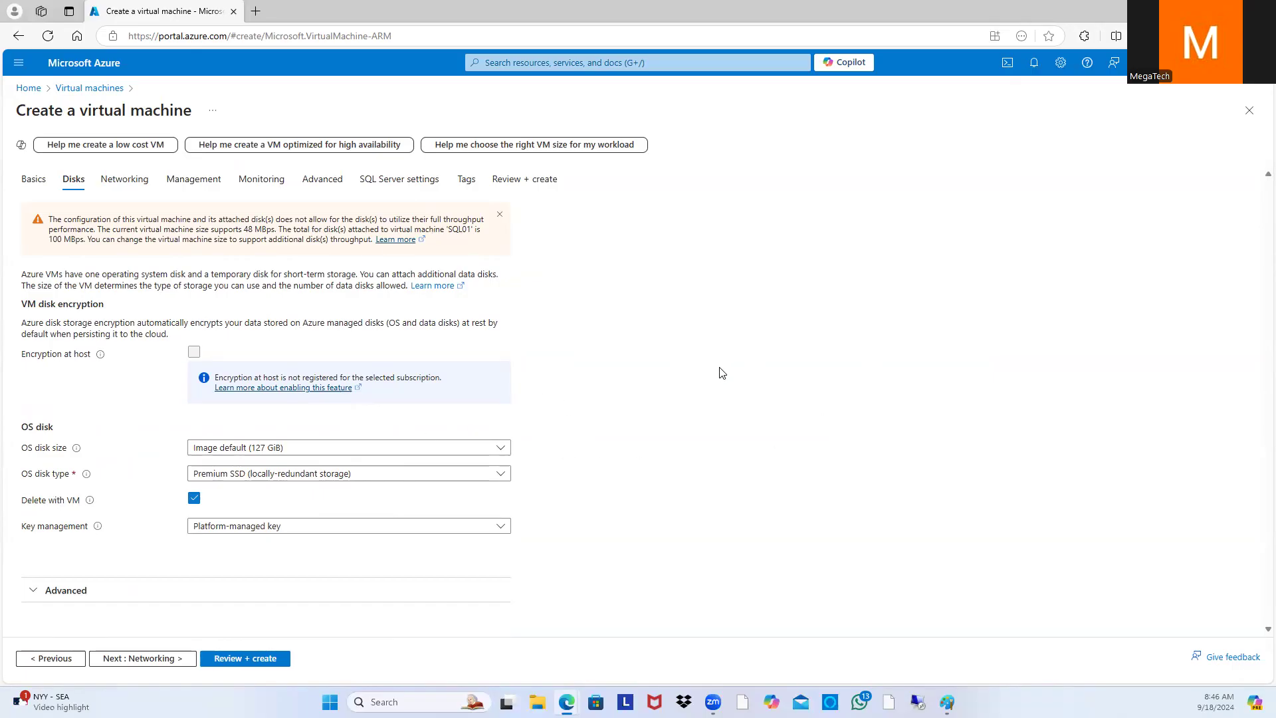
Step: Put SQL01 on the new SQL01-vnet with the default 10.0.0.0/24 subnet, keeping networking defaults
{"action": "left_click", "coordinate": [142, 658]}
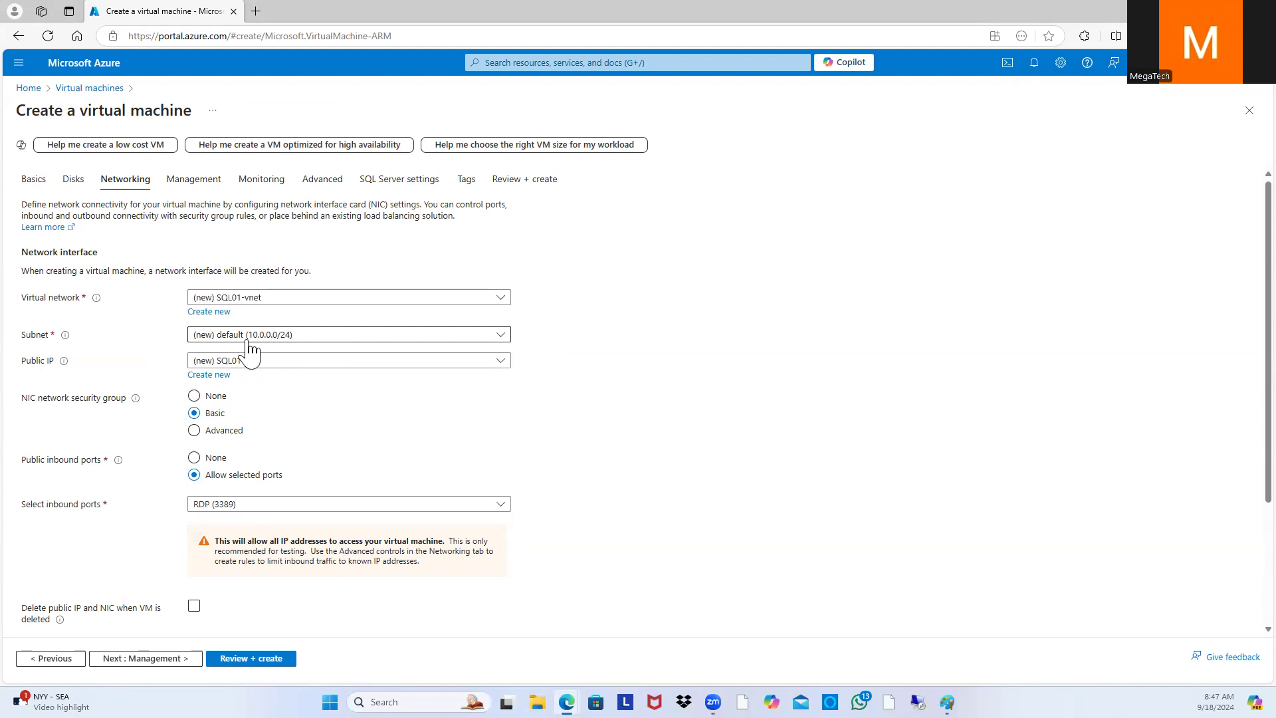
{"action": "left_click", "coordinate": [500, 302]}
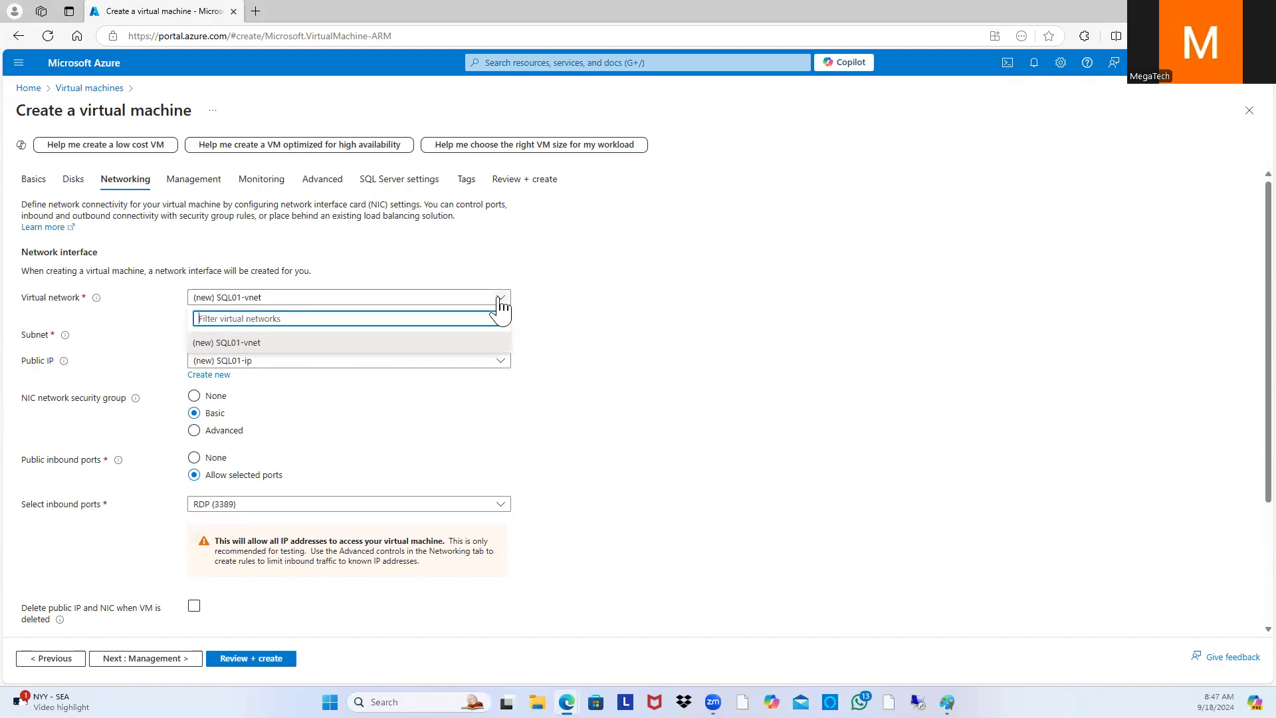
{"action": "left_click", "coordinate": [500, 306]}
{"action": "scroll", "coordinate": [518, 371], "scroll_direction": "down", "scroll_amount": 2}
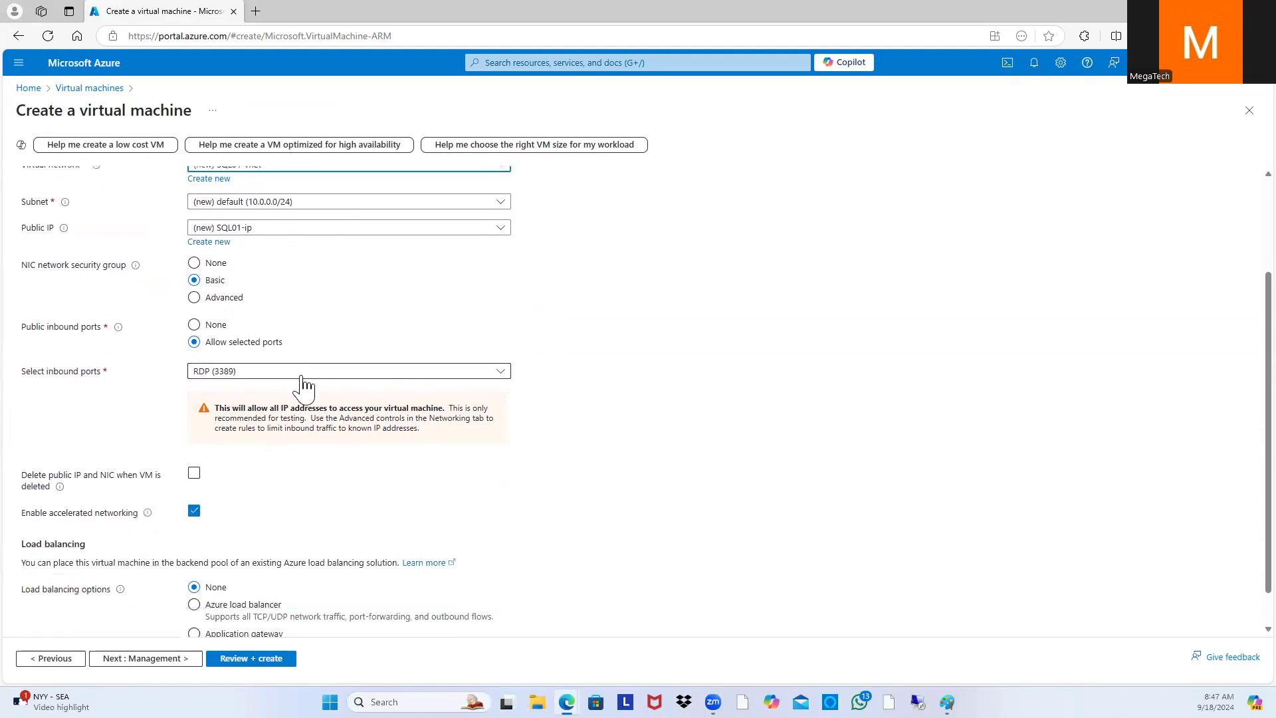
{"action": "scroll", "coordinate": [302, 388], "scroll_direction": "down", "scroll_amount": 1}
{"action": "left_click", "coordinate": [159, 660]}
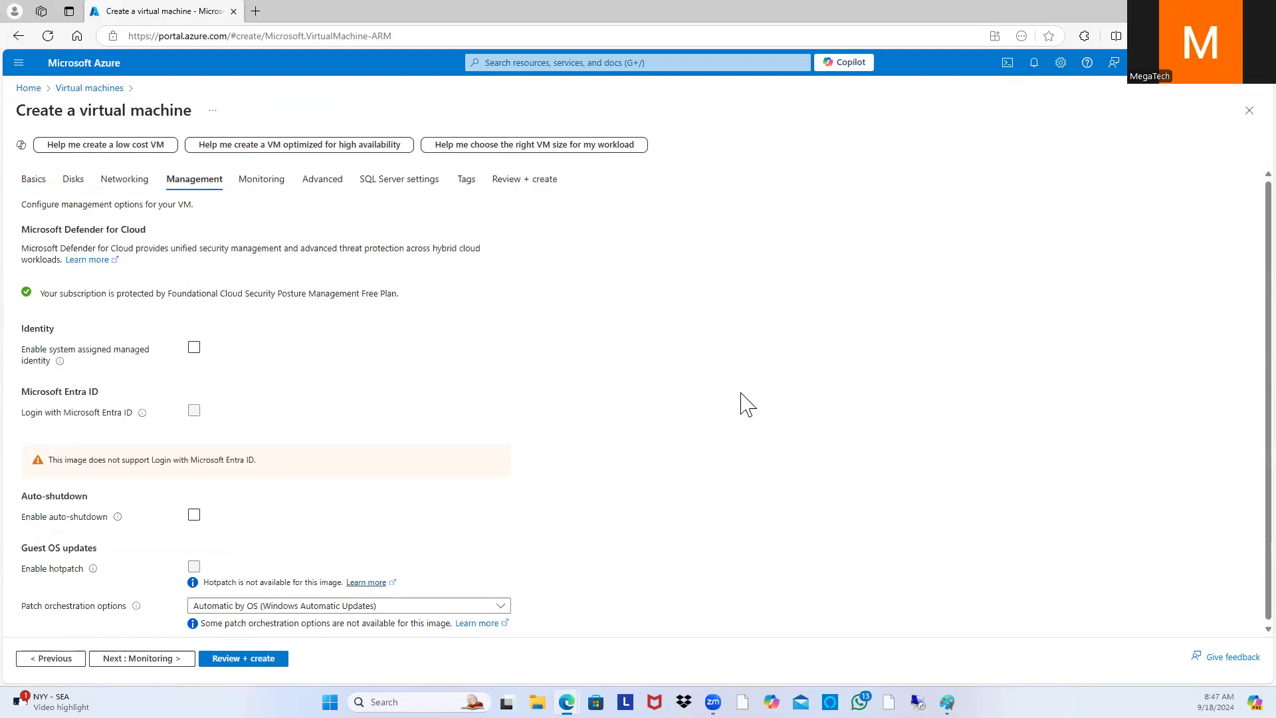
Step: Enable auto-shutdown with a shutdown time of 9:00:00 PM
{"action": "left_click", "coordinate": [194, 513]}
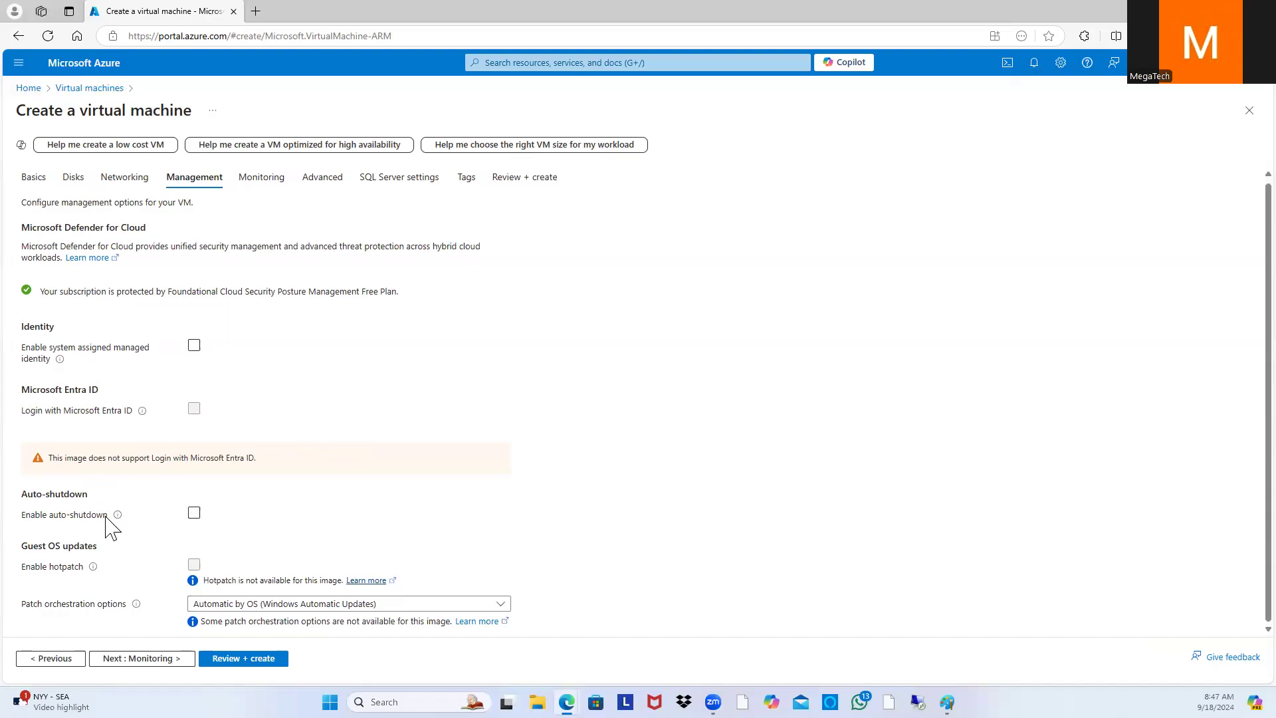
{"action": "left_click", "coordinate": [194, 514]}
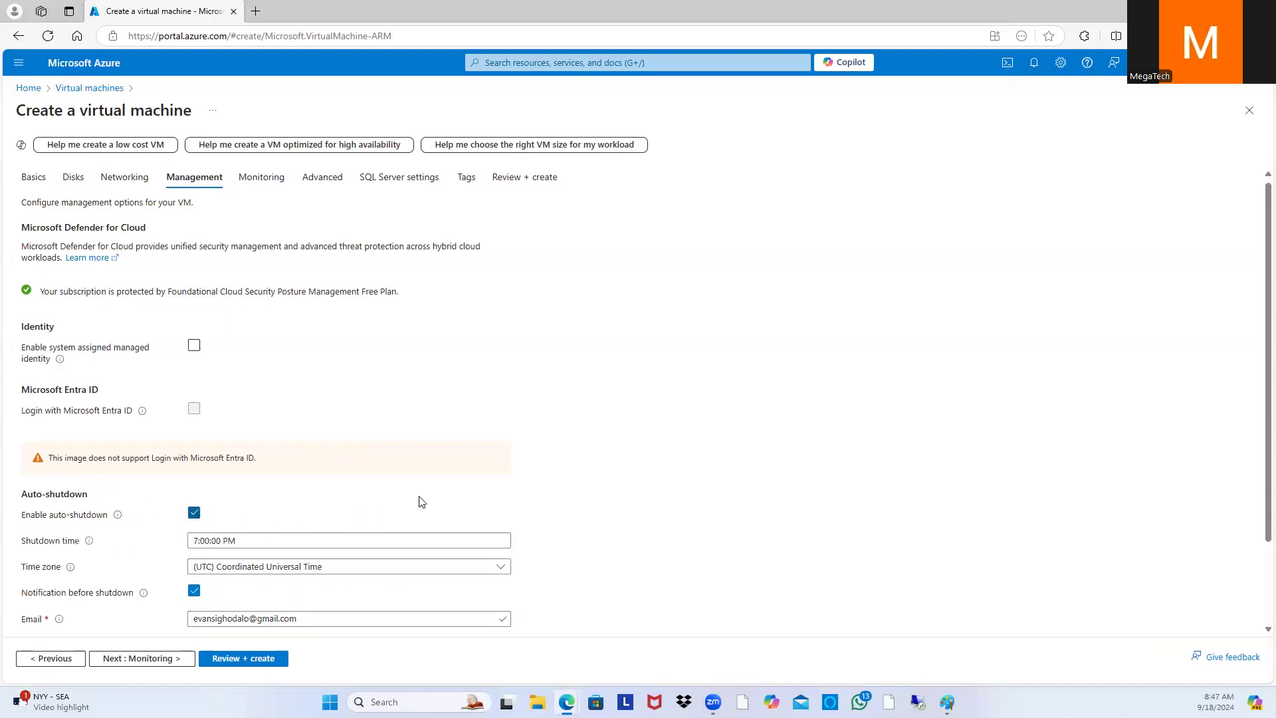
{"action": "scroll", "coordinate": [346, 505], "scroll_direction": "down", "scroll_amount": 2}
{"action": "left_click", "coordinate": [198, 436]}
{"action": "type", "text": "9"}
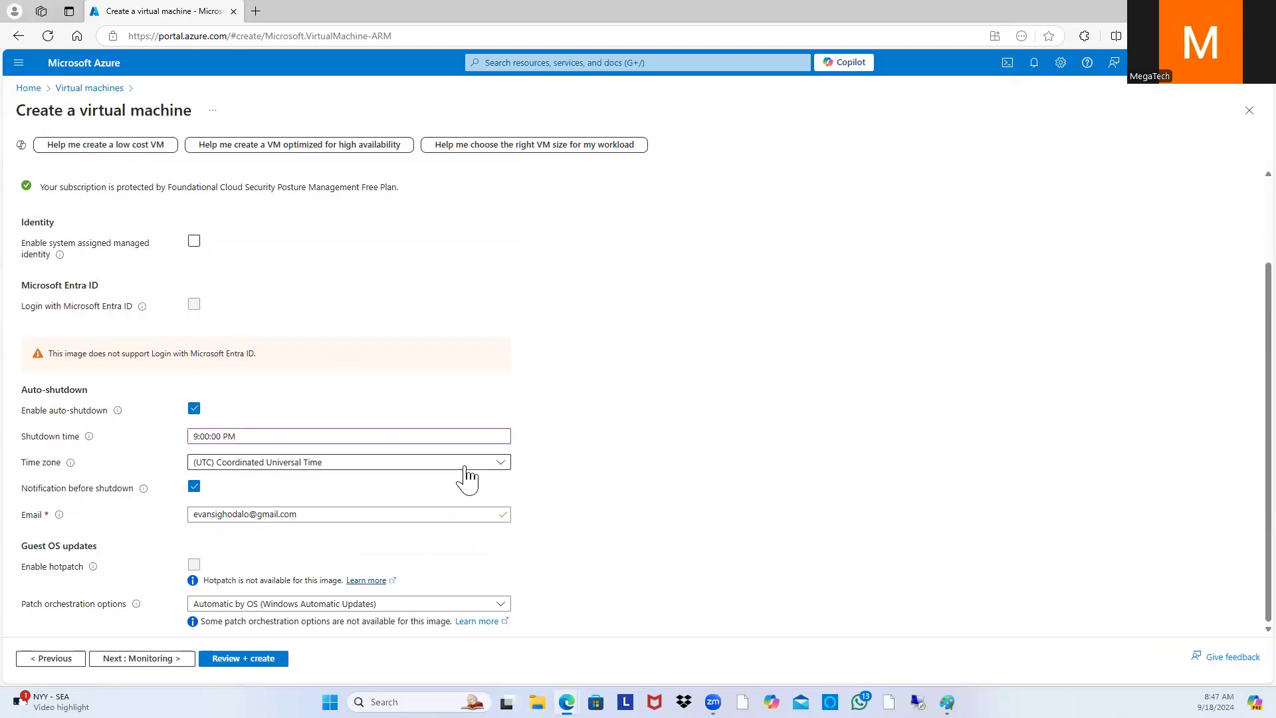
Step: Set the auto-shutdown time zone to (UTC-06:00) Central Time (US & Canada) and go to Monitoring
{"action": "left_click", "coordinate": [501, 463]}
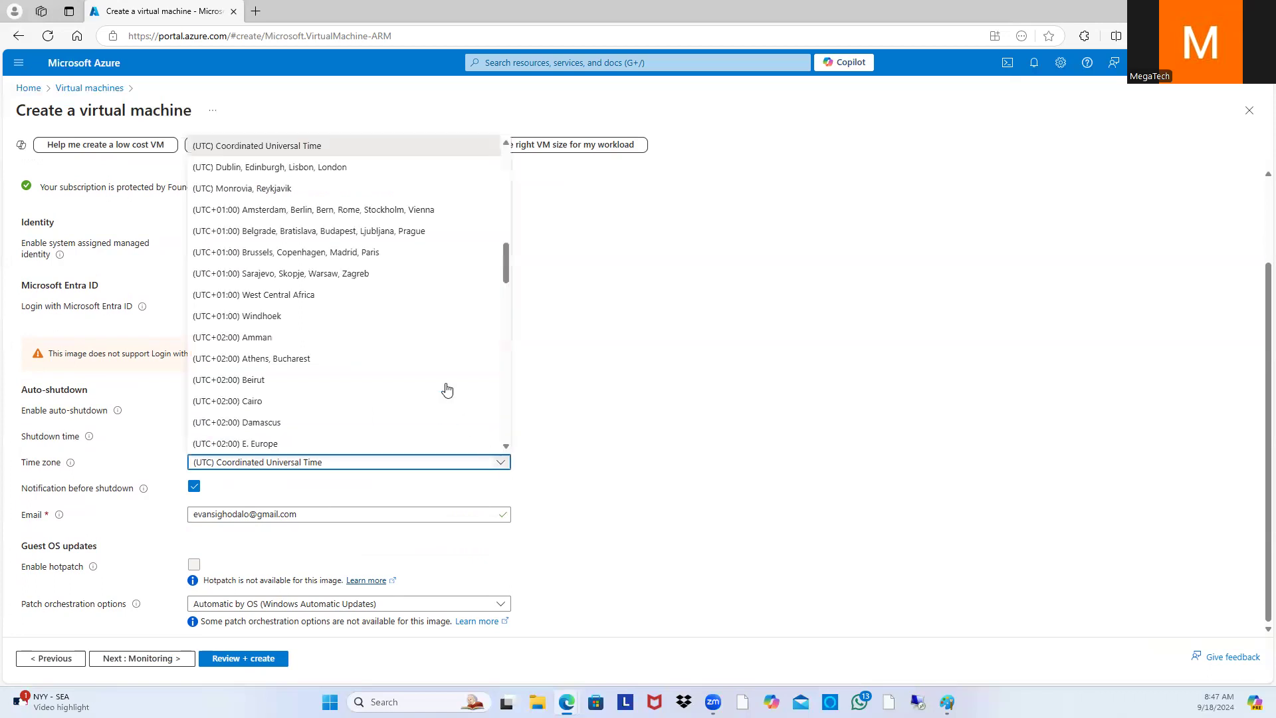
{"action": "scroll", "coordinate": [408, 293], "scroll_direction": "down", "scroll_amount": 5}
{"action": "scroll", "coordinate": [408, 293], "scroll_direction": "up", "scroll_amount": 8}
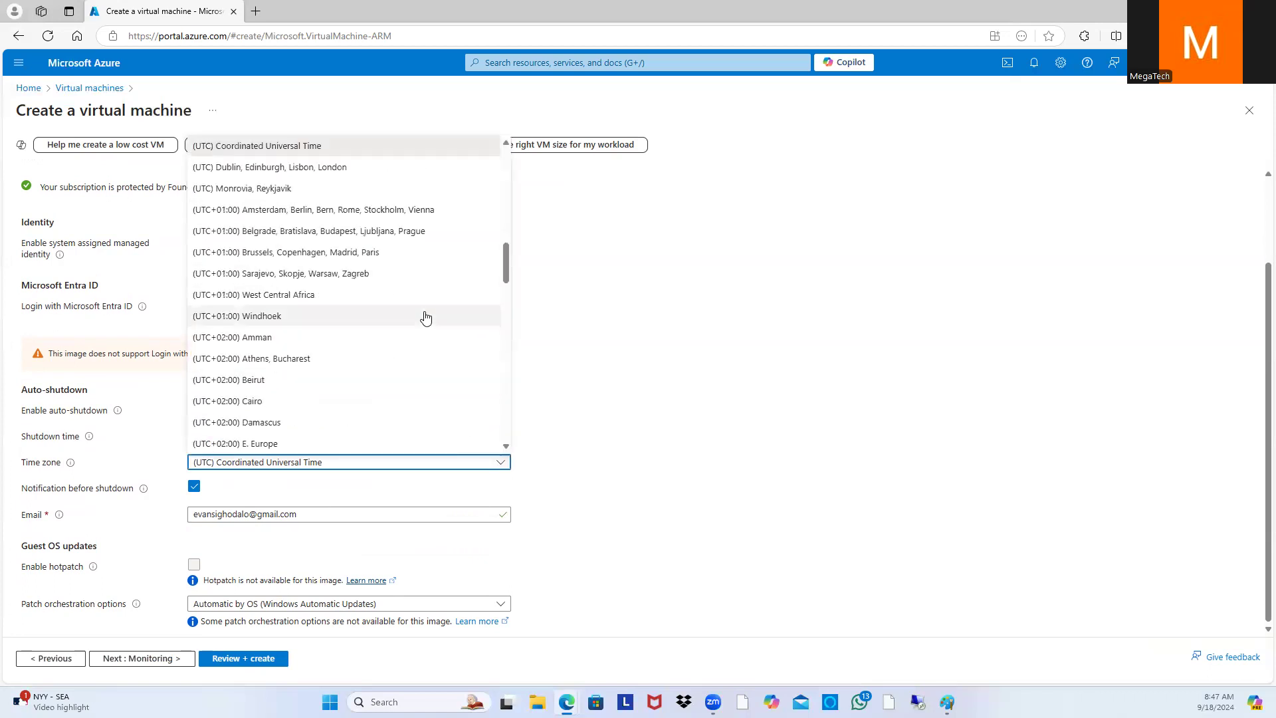
{"action": "scroll", "coordinate": [428, 308], "scroll_direction": "up", "scroll_amount": 3}
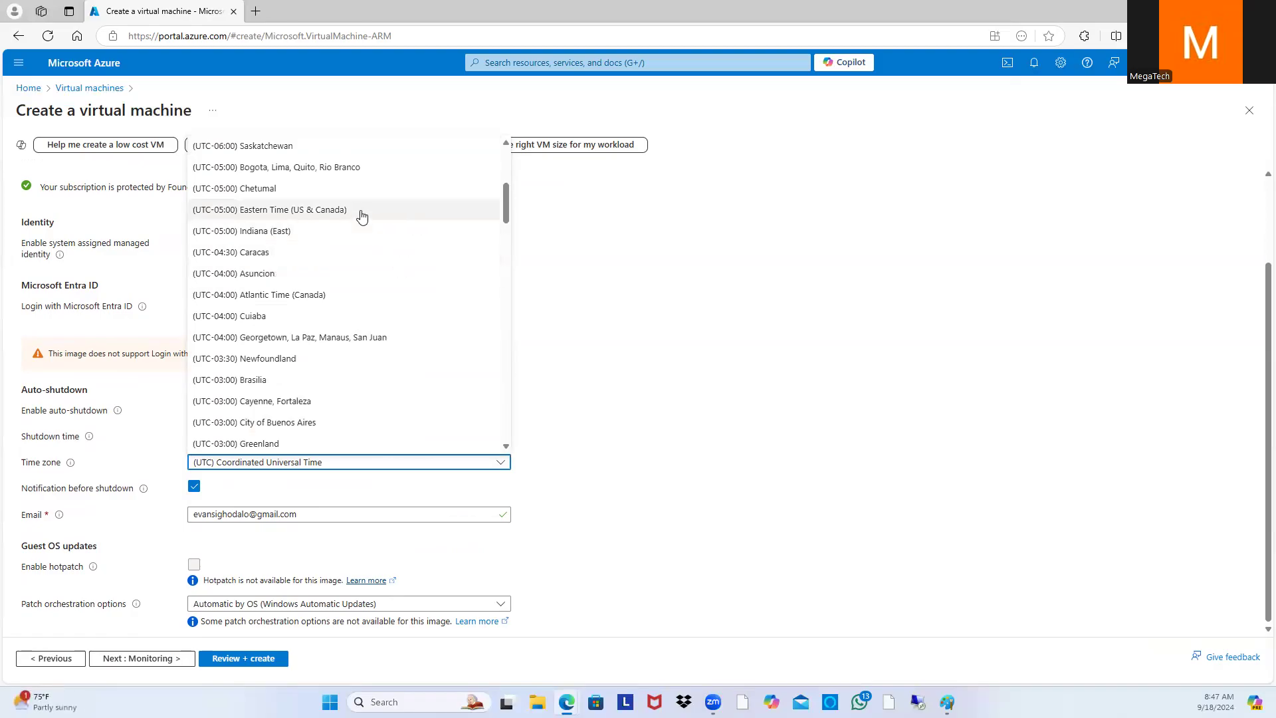
{"action": "scroll", "coordinate": [361, 217], "scroll_direction": "up", "scroll_amount": 1}
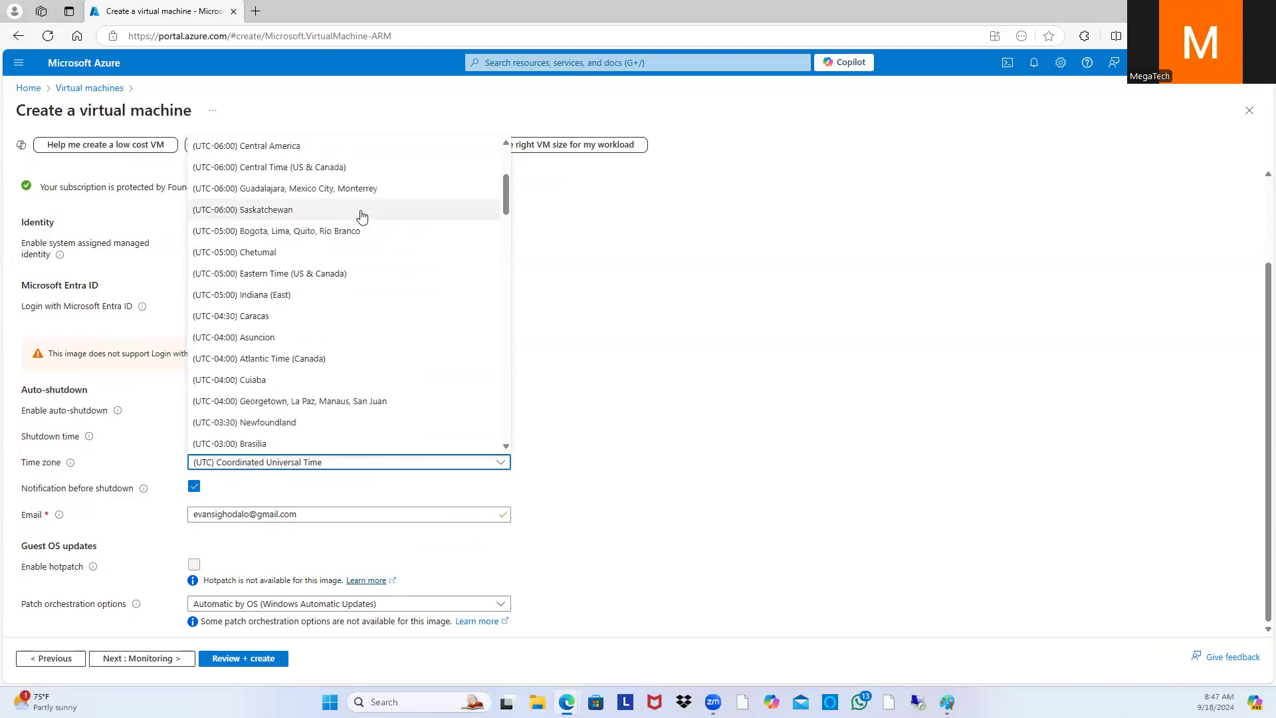
{"action": "scroll", "coordinate": [361, 216], "scroll_direction": "up", "scroll_amount": 2}
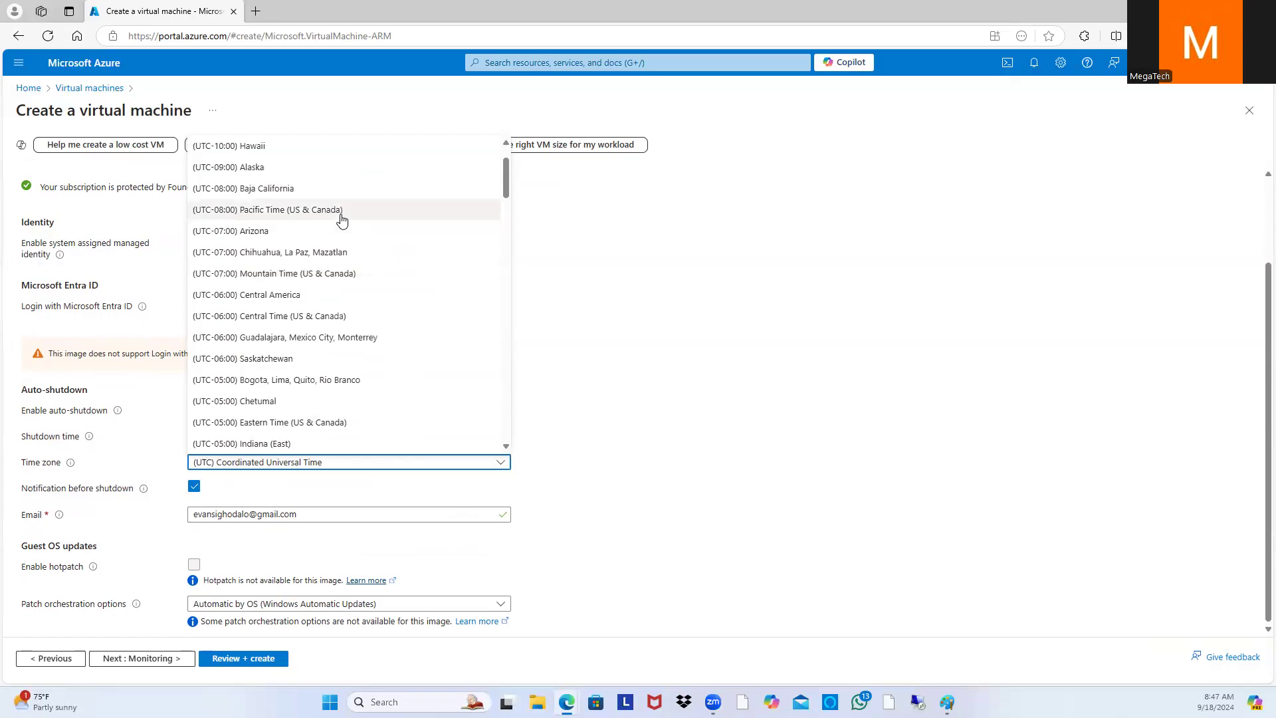
{"action": "scroll", "coordinate": [348, 238], "scroll_direction": "up", "scroll_amount": 1}
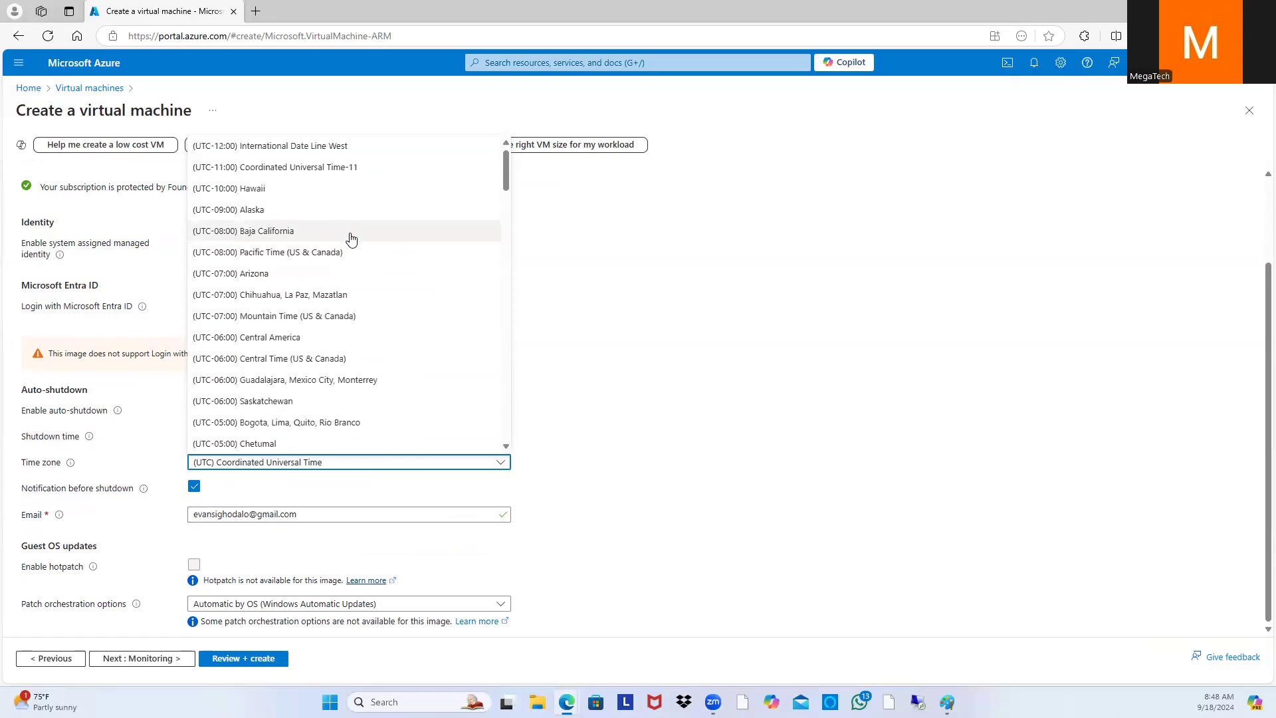
{"action": "scroll", "coordinate": [351, 212], "scroll_direction": "down", "scroll_amount": 2}
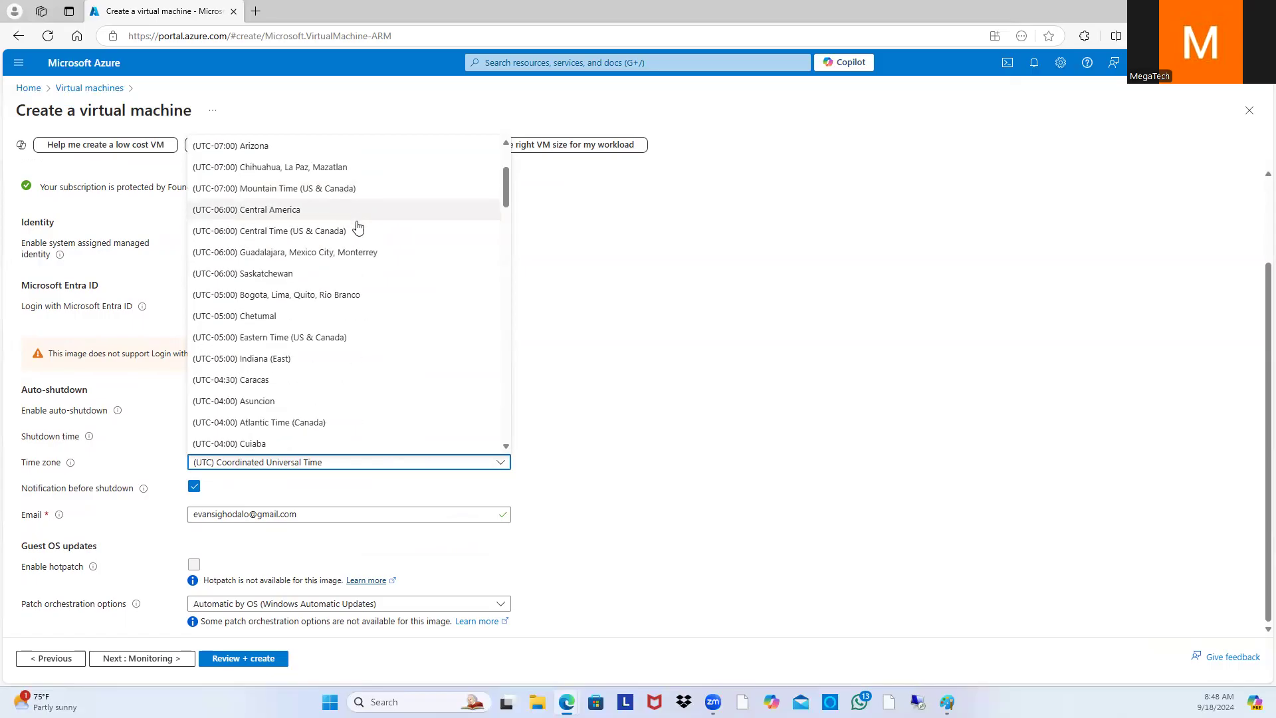
{"action": "left_click", "coordinate": [358, 232]}
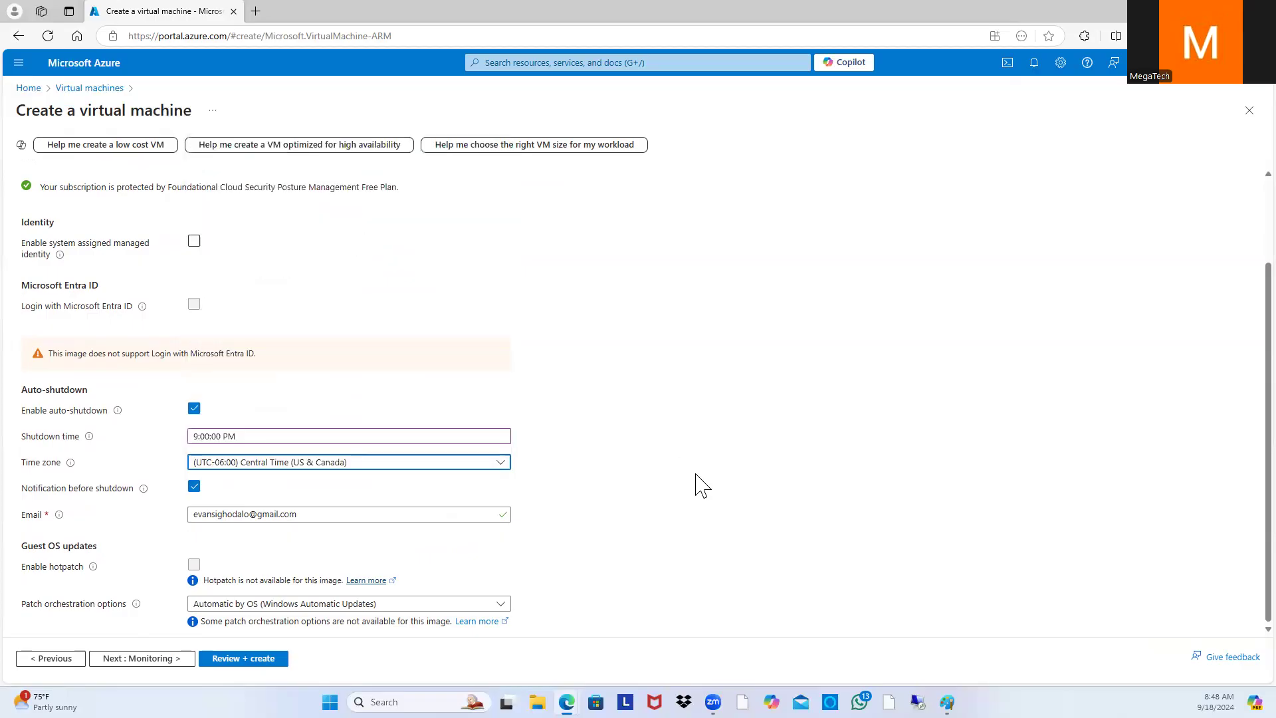
{"action": "left_click", "coordinate": [134, 665]}
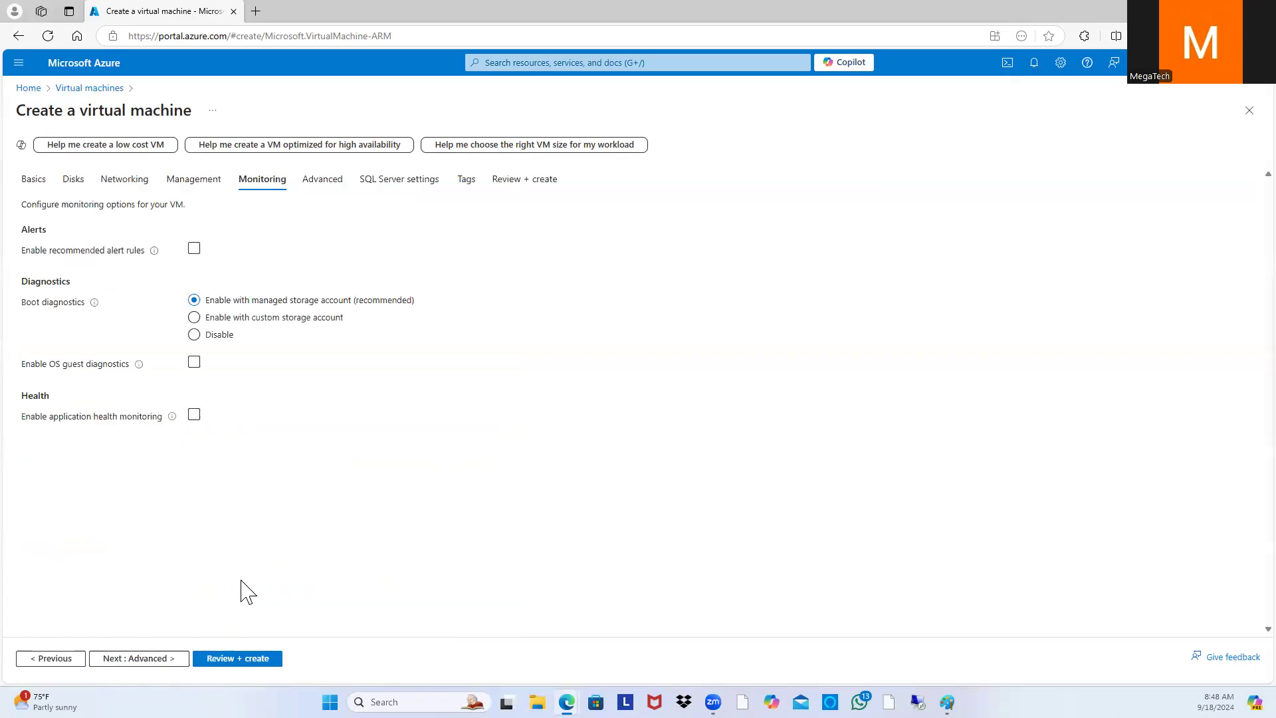
Step: Move on to the SQL Server settings and turn on SQL Authentication
{"action": "left_click", "coordinate": [152, 663]}
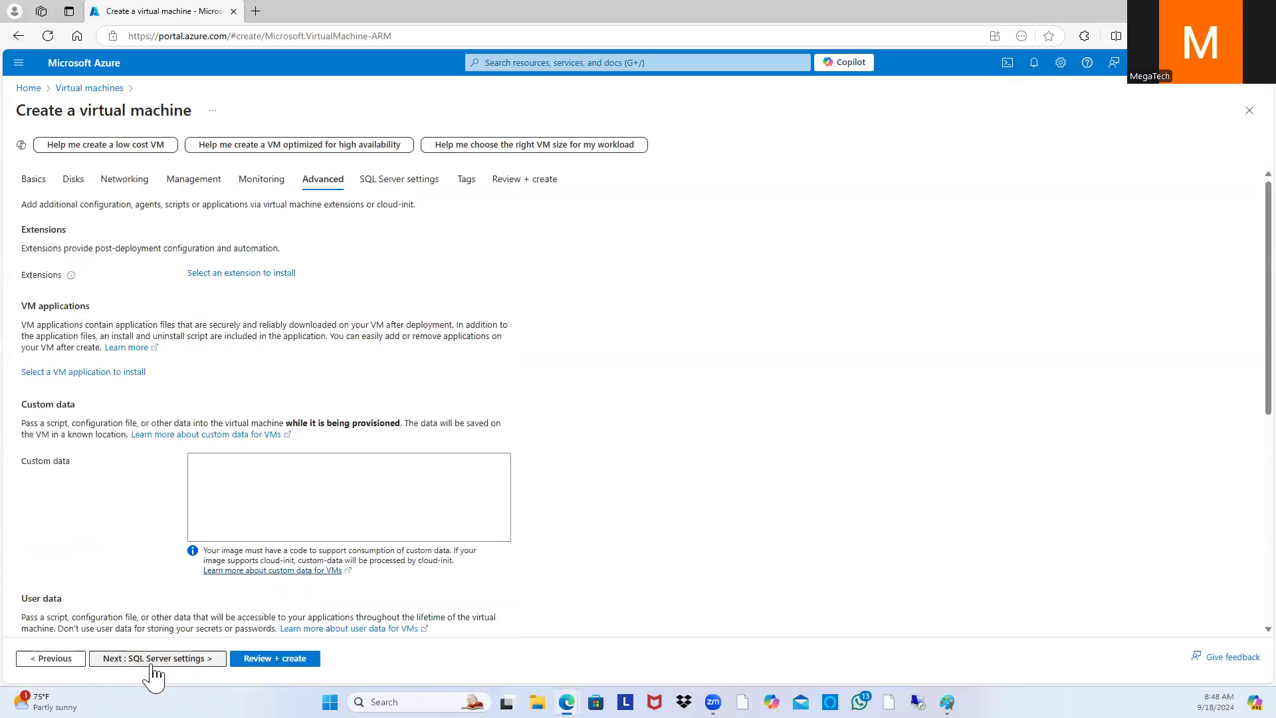
{"action": "left_click", "coordinate": [155, 661]}
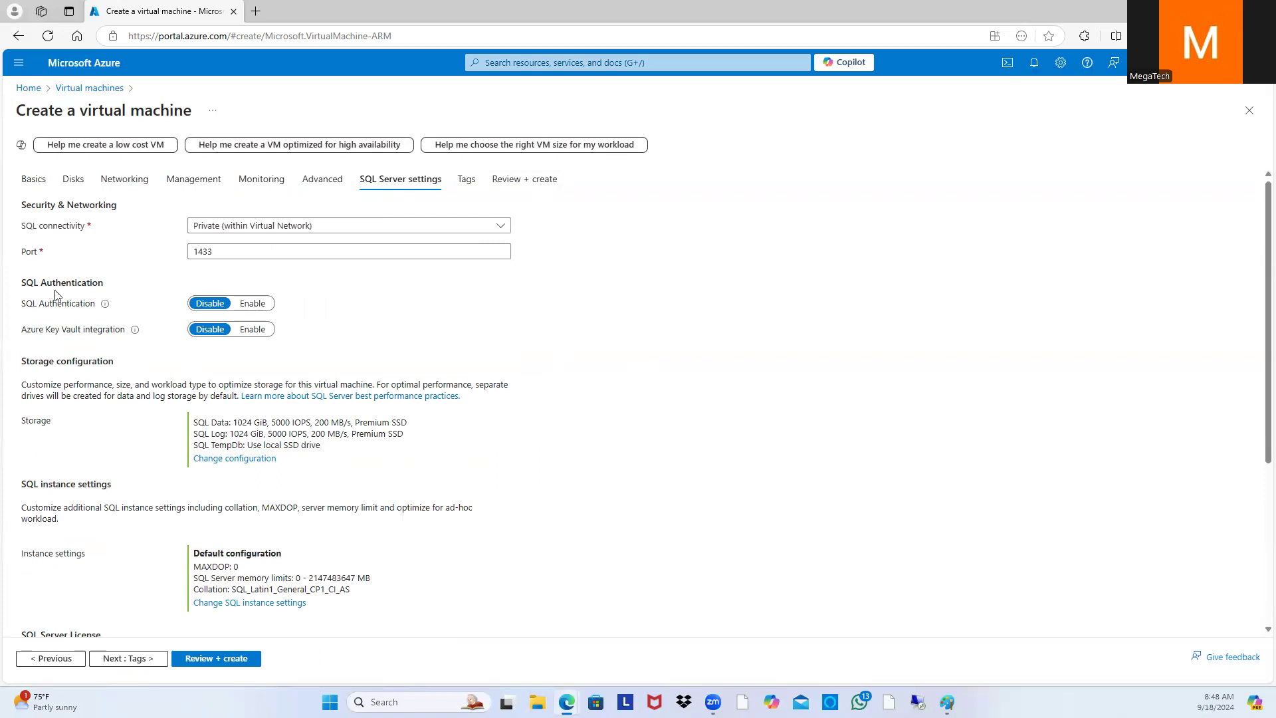
{"action": "left_click", "coordinate": [253, 303]}
{"action": "left_click", "coordinate": [204, 352]}
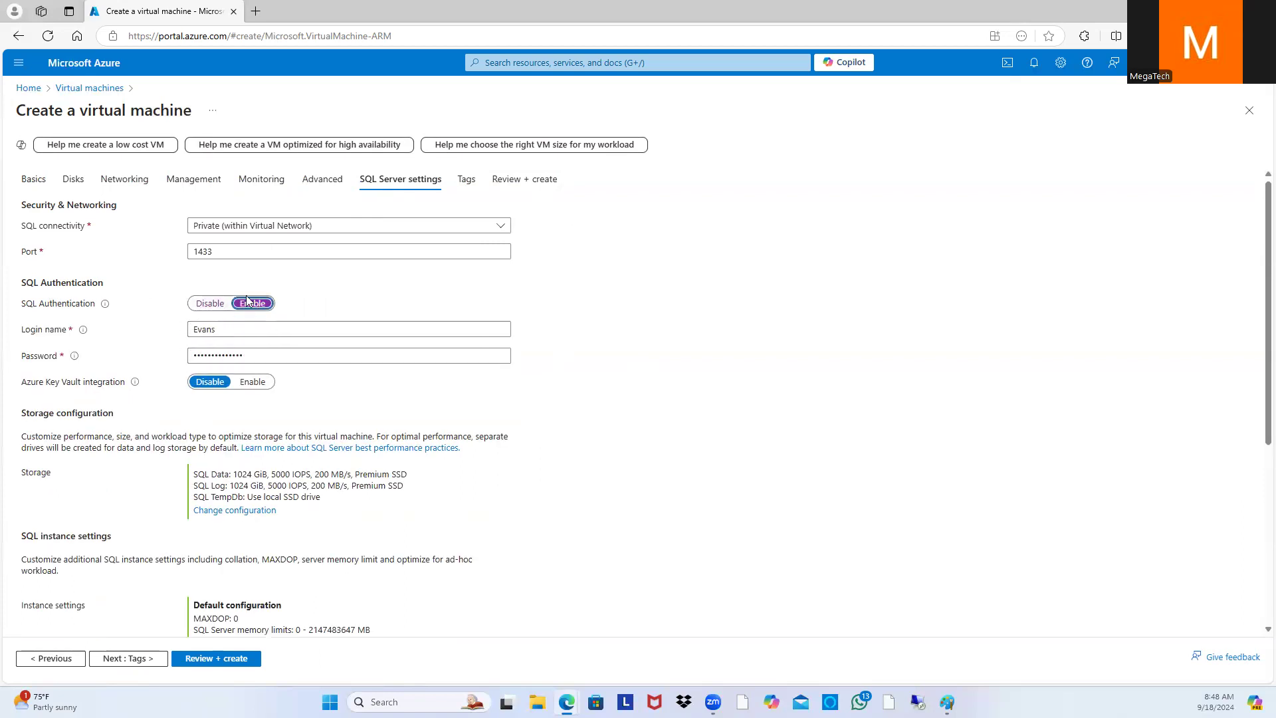
Step: Review the SQL Data and Log storage details, keep the defaults, and proceed to Review + create
{"action": "scroll", "coordinate": [655, 393], "scroll_direction": "down", "scroll_amount": 2}
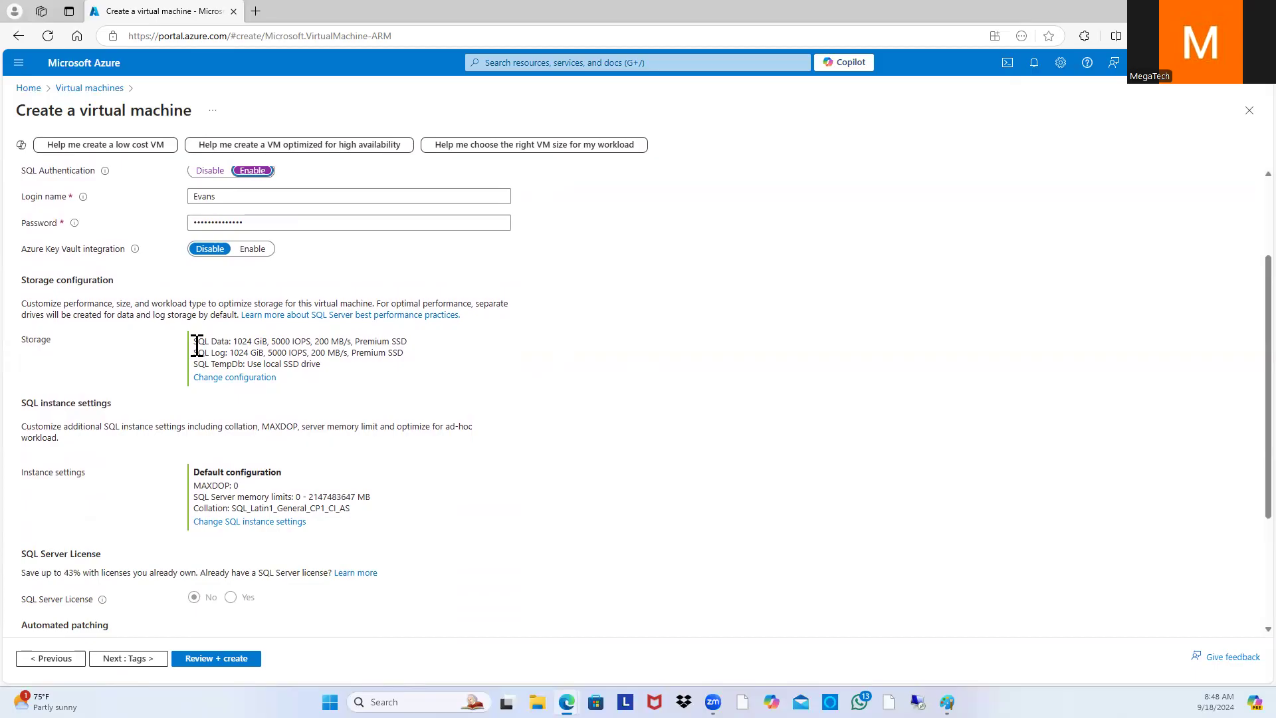
{"action": "left_click_drag", "start_coordinate": [197, 345], "coordinate": [417, 355]}
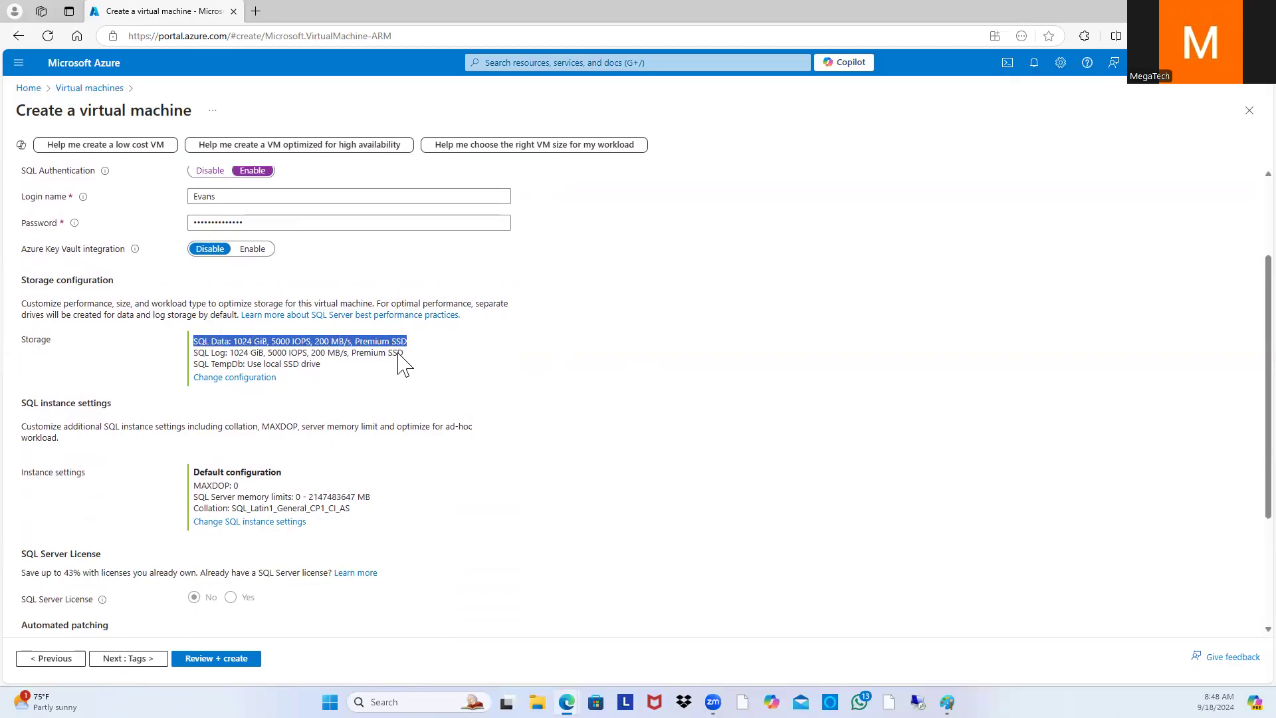
{"action": "left_click_drag", "start_coordinate": [194, 353], "coordinate": [305, 352]}
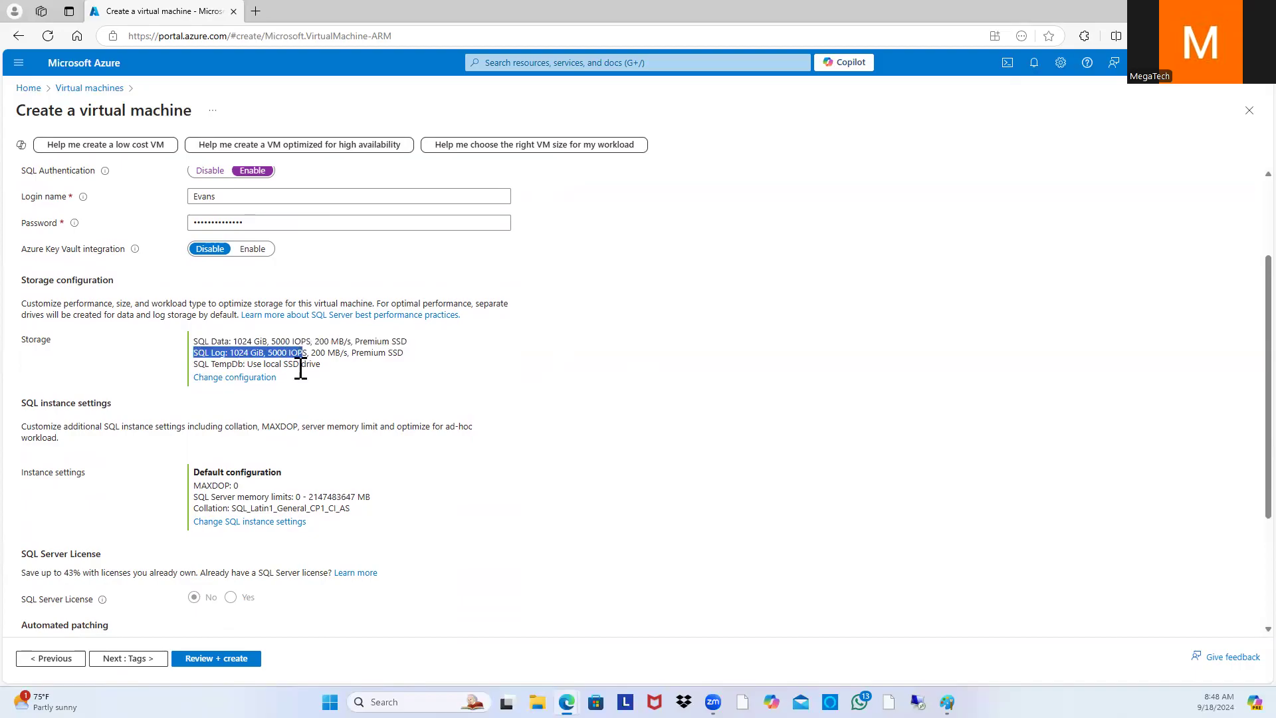
{"action": "left_click", "coordinate": [769, 361]}
{"action": "scroll", "coordinate": [749, 368], "scroll_direction": "down", "scroll_amount": 2}
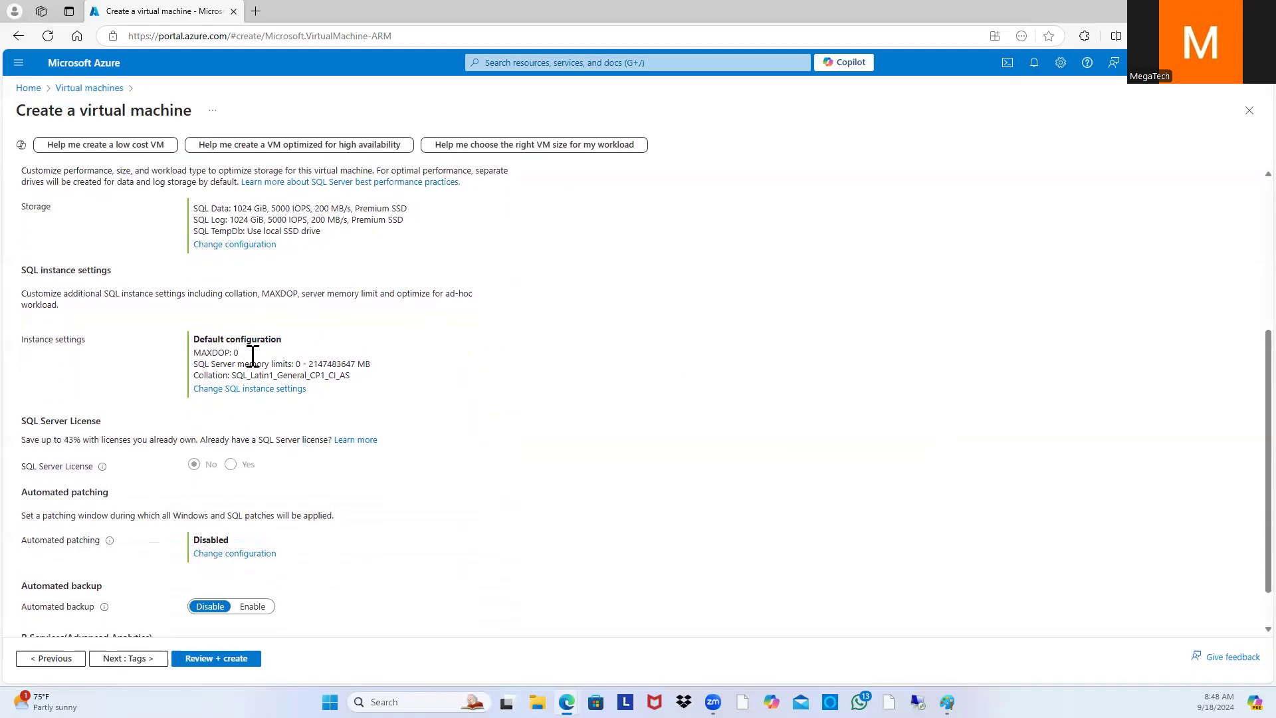
{"action": "scroll", "coordinate": [251, 339], "scroll_direction": "down", "scroll_amount": 1}
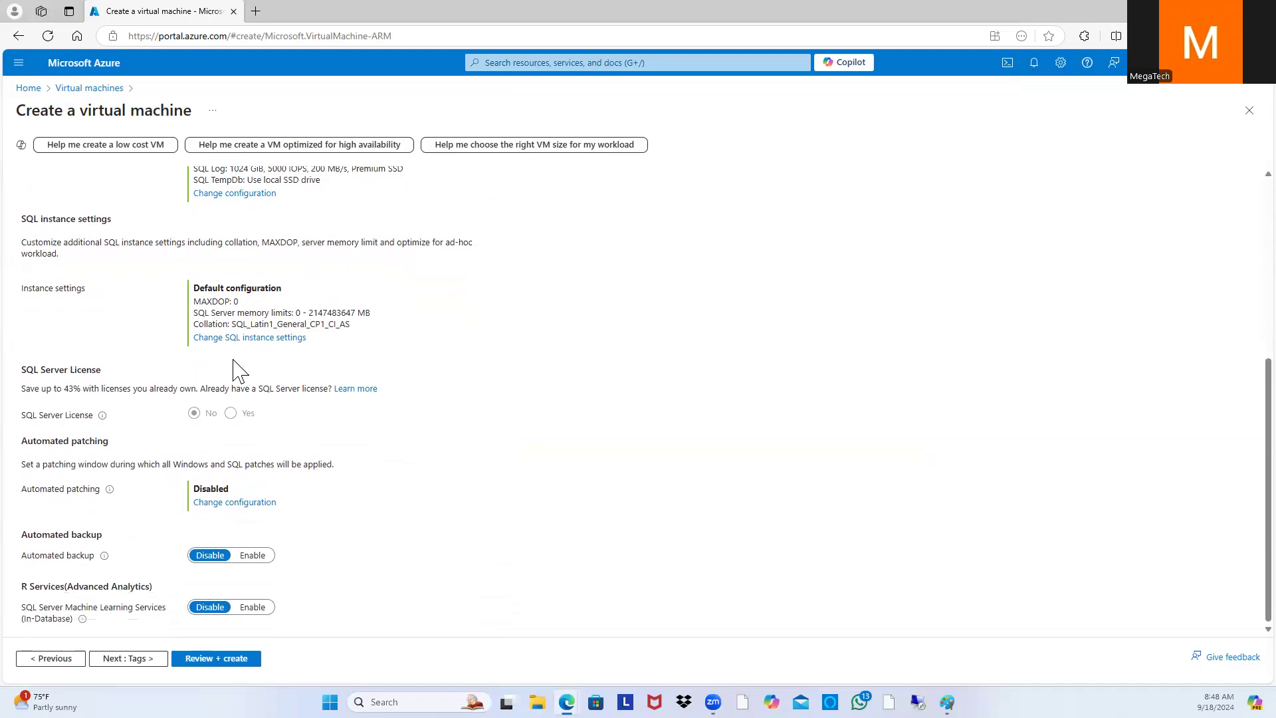
{"action": "left_click", "coordinate": [216, 658]}
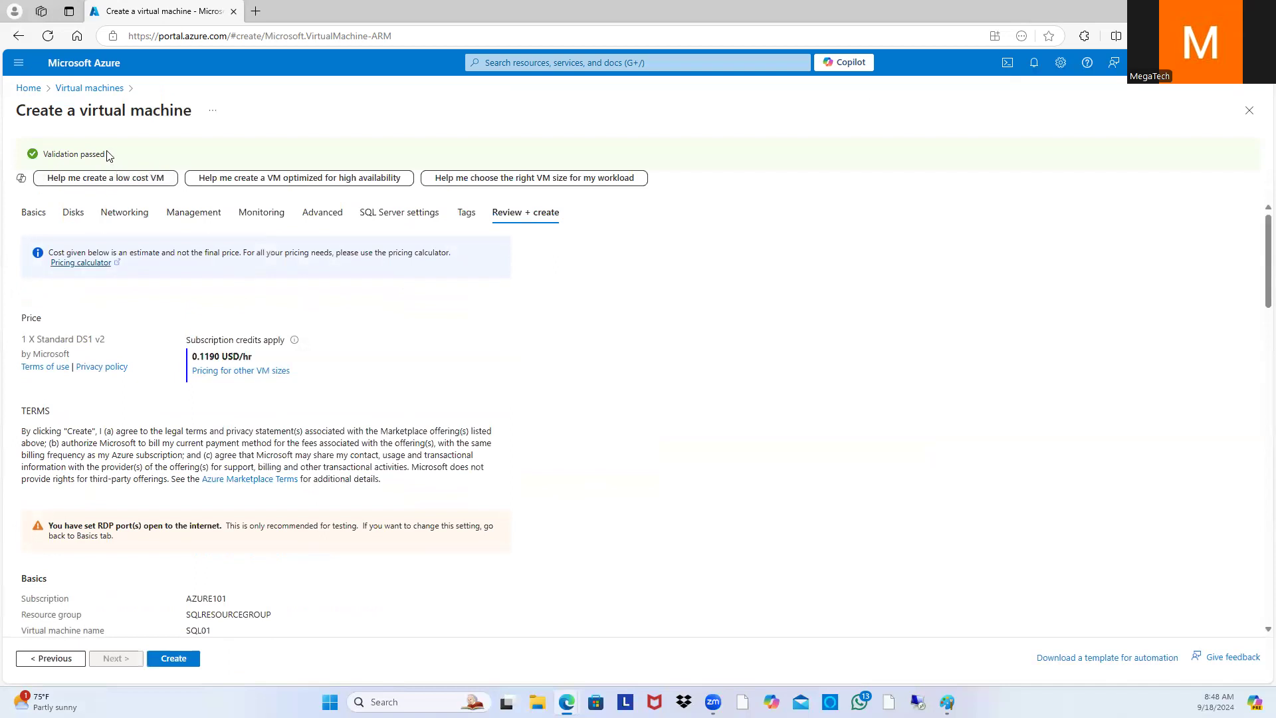
Step: Create the SQL01 virtual machine once validation passes
{"action": "left_click", "coordinate": [176, 659]}
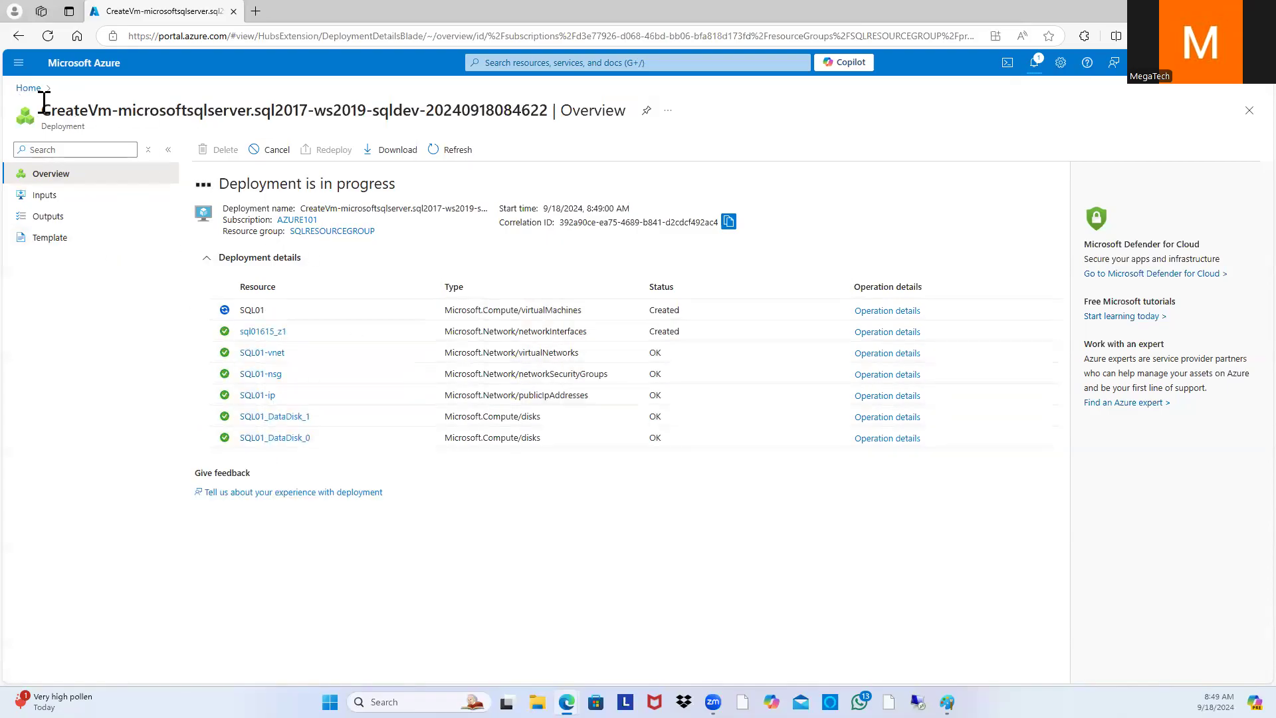
Step: Go from the Azure home page to the Virtual machines list
{"action": "left_click", "coordinate": [28, 89]}
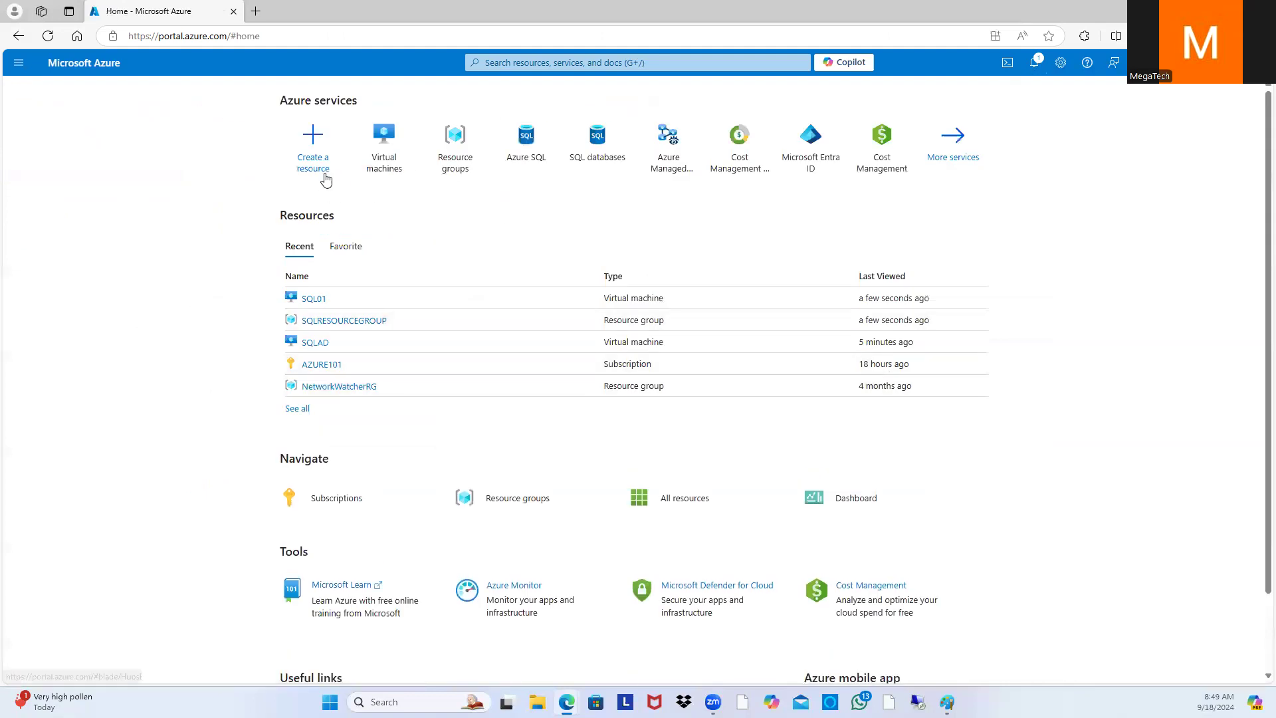
{"action": "left_click", "coordinate": [380, 165]}
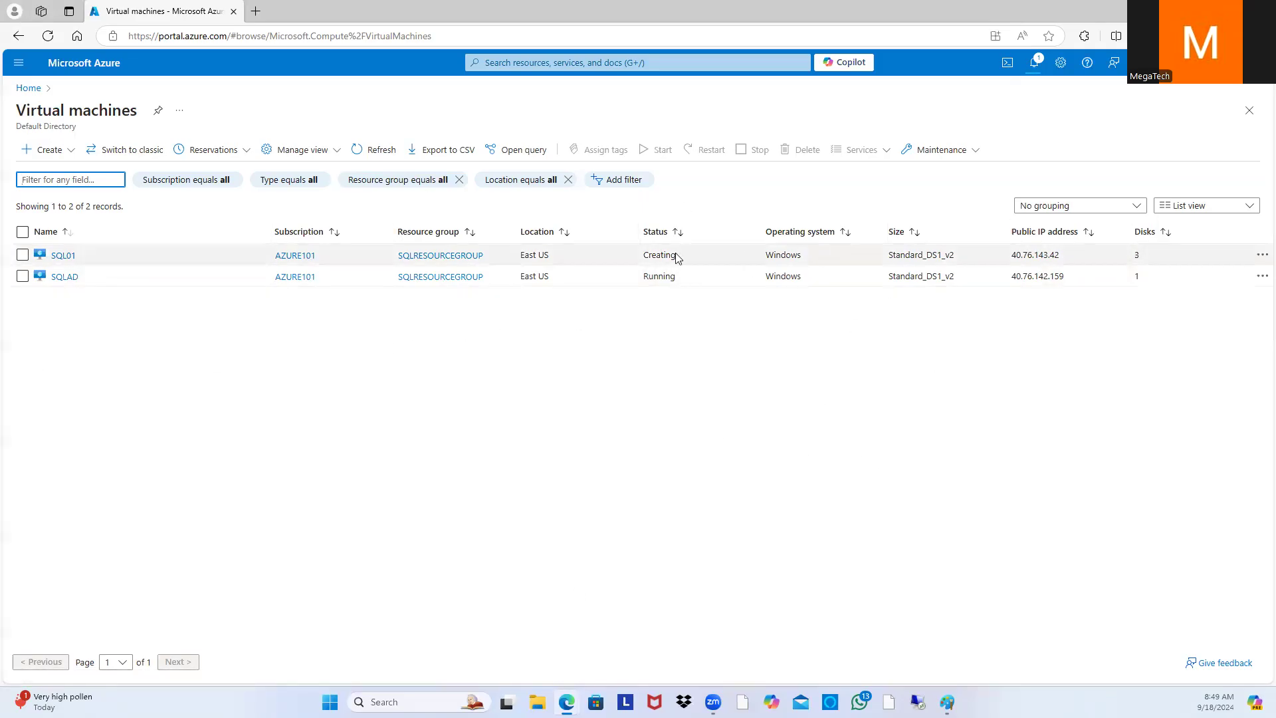
Step: Watch SQL01's Creating status in the Virtual machines list until it becomes Running
{"action": "double_click", "coordinate": [655, 257]}
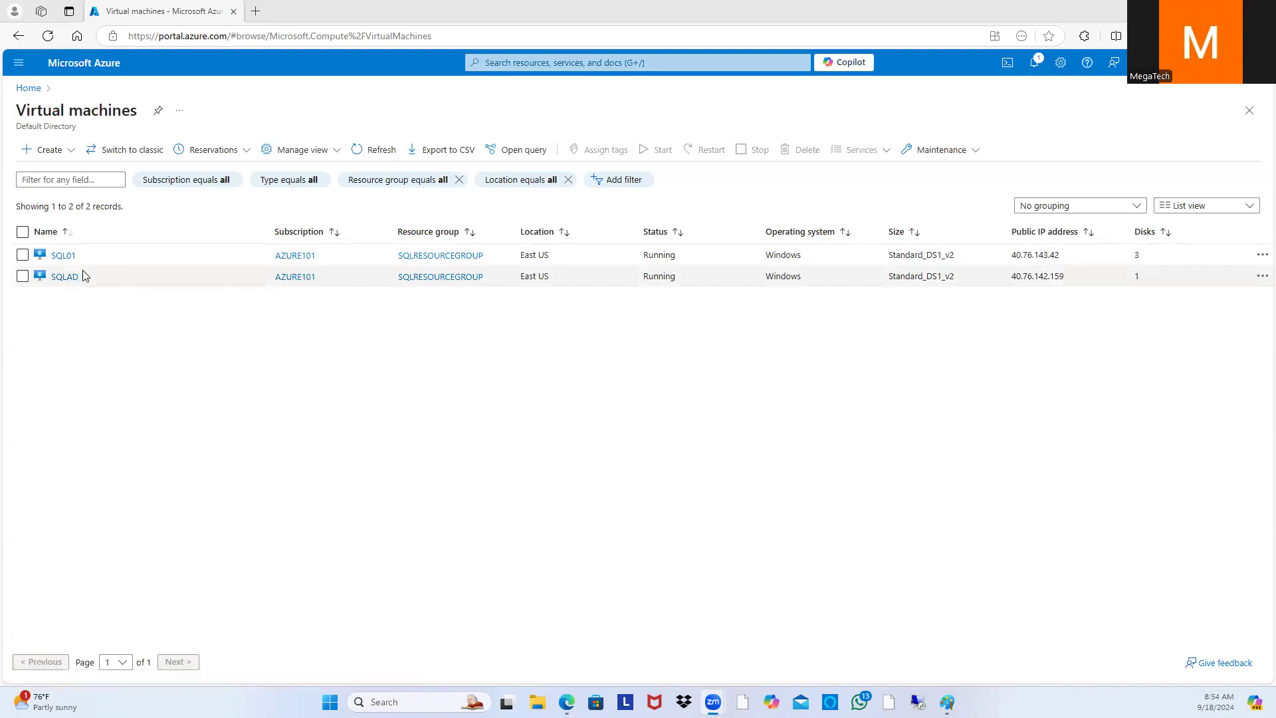
Step: Check SQLAD's public IP, private IP 10.0.0.4 and vnet/subnet, then open SQL01's overview
{"action": "left_click", "coordinate": [63, 276]}
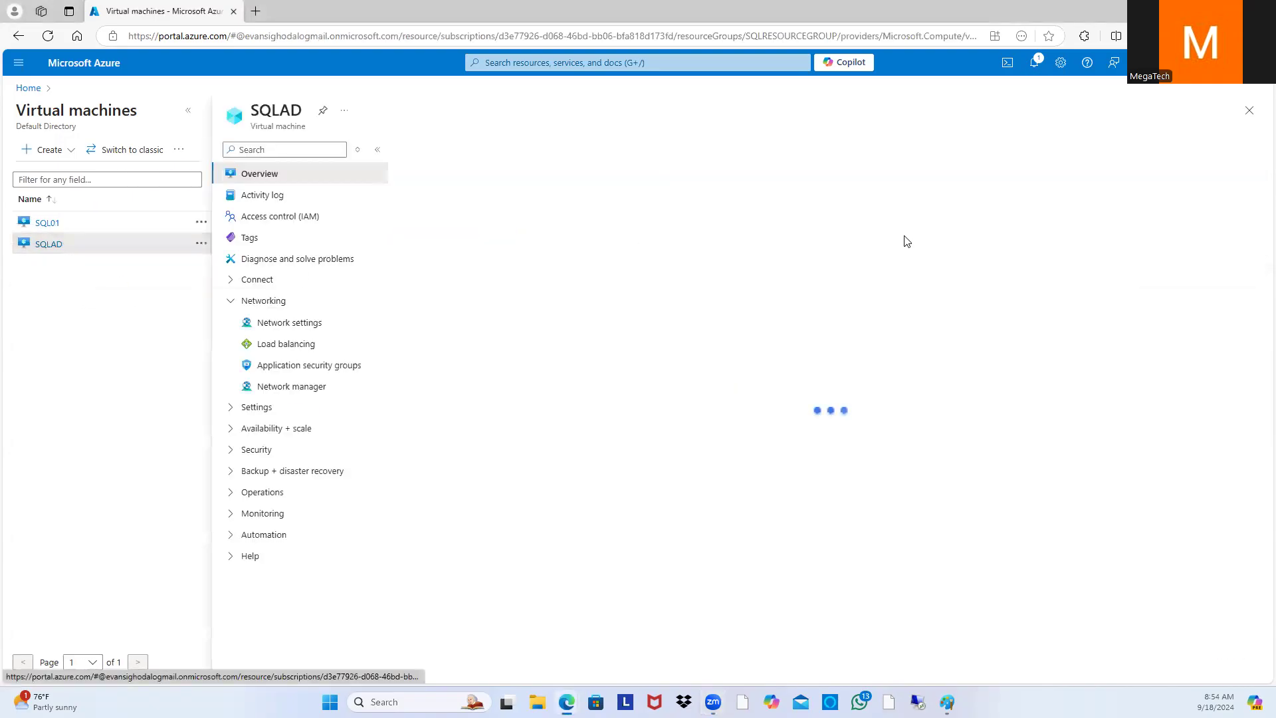
{"action": "left_click", "coordinate": [1004, 284]}
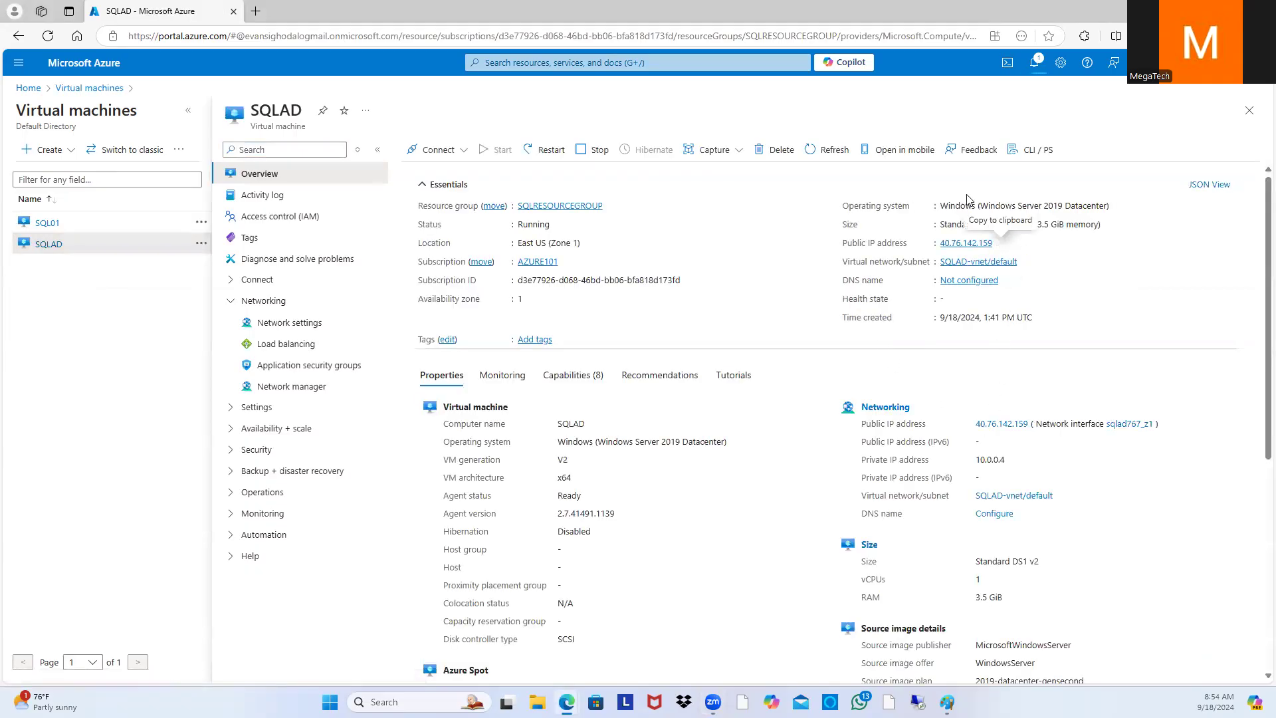
{"action": "left_click_drag", "start_coordinate": [862, 459], "coordinate": [1022, 456]}
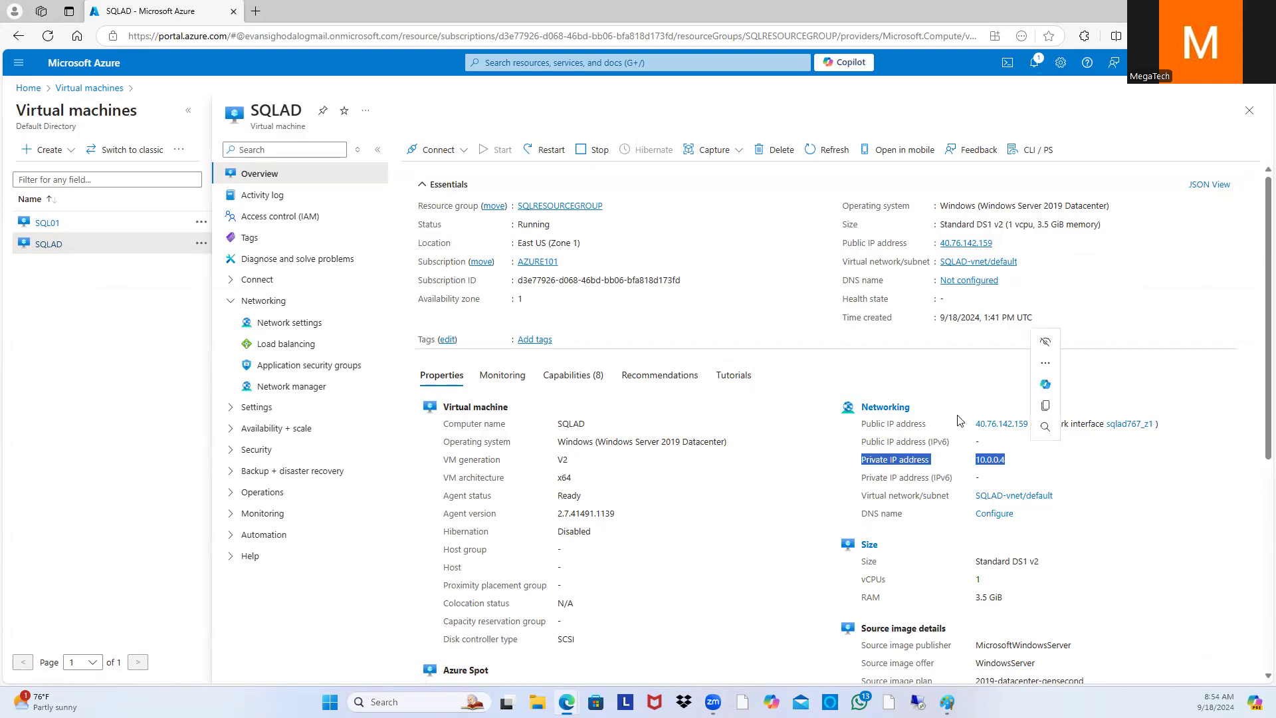
{"action": "left_click_drag", "start_coordinate": [974, 425], "coordinate": [861, 463]}
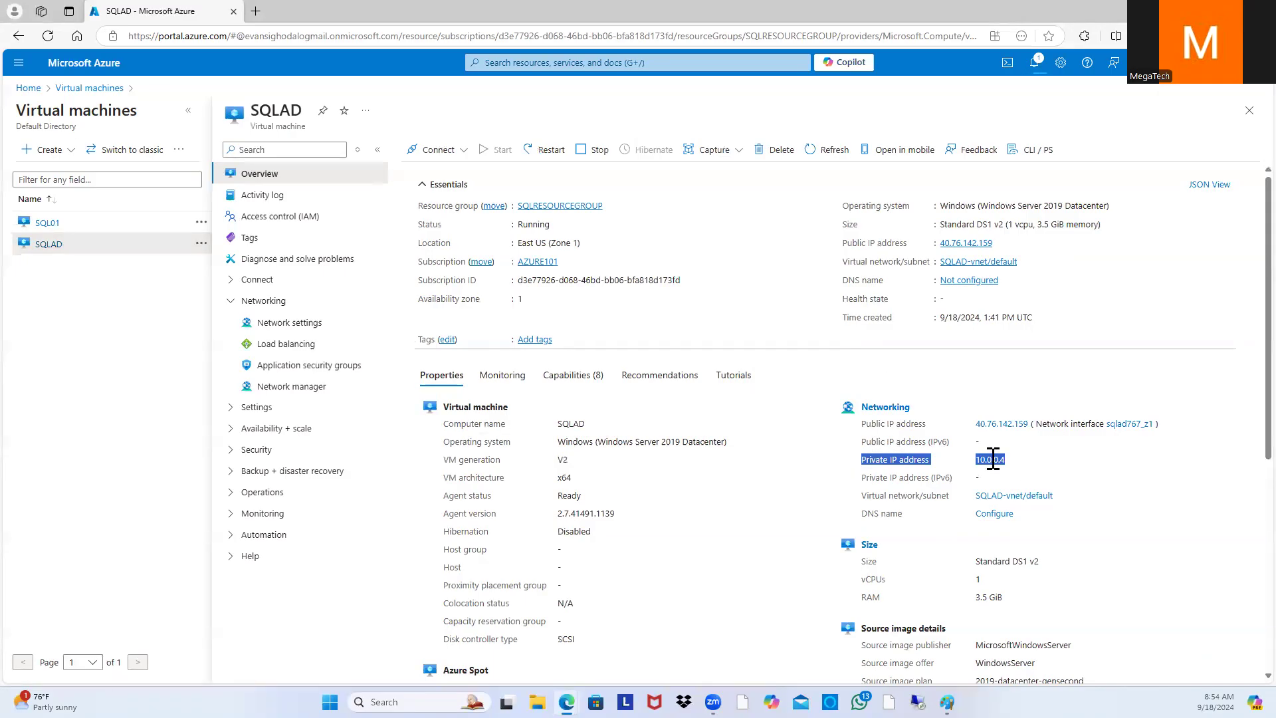
{"action": "left_click_drag", "start_coordinate": [1023, 261], "coordinate": [832, 268]}
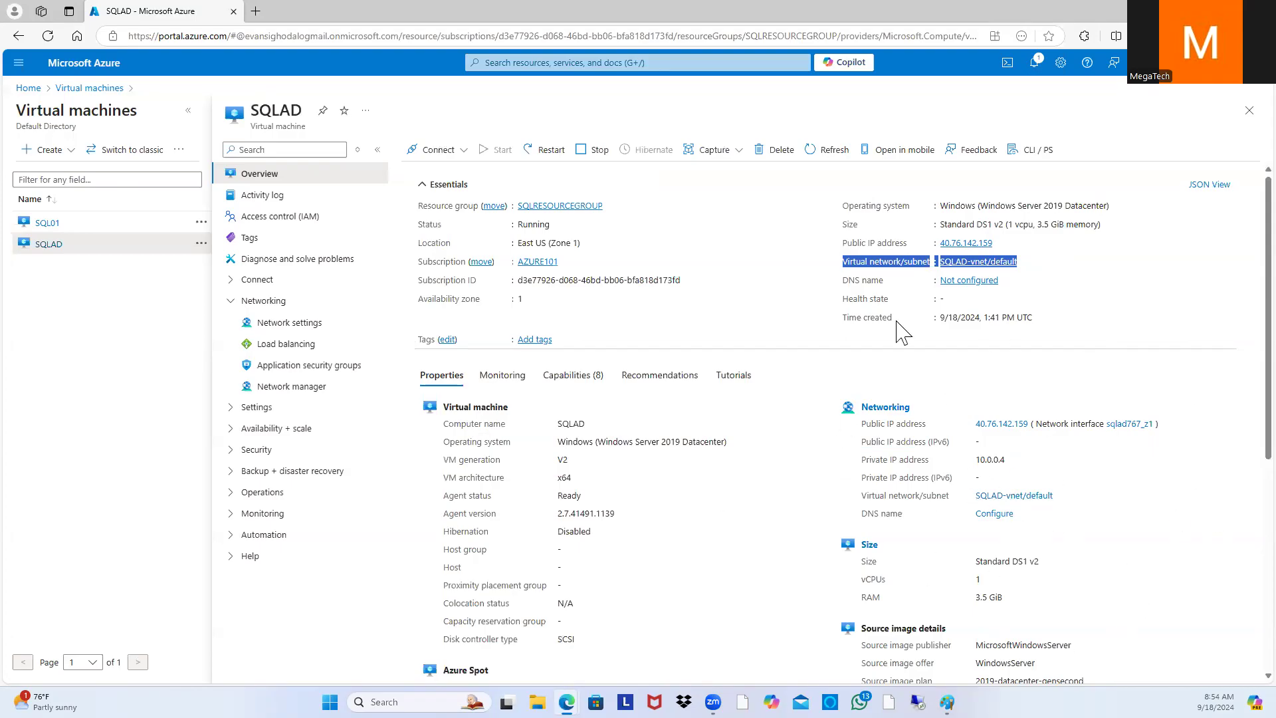
{"action": "left_click", "coordinate": [139, 220]}
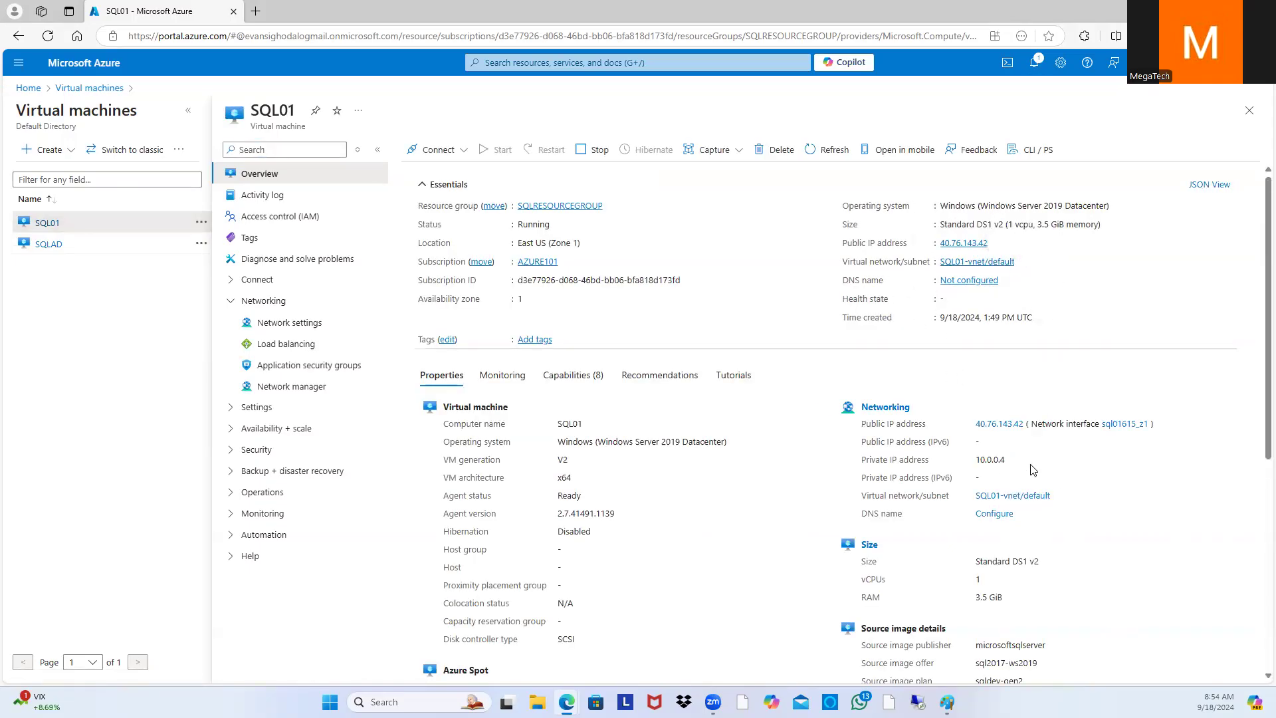
Step: Note SQL01's private IP 10.0.0.4 and open its SQL01-vnet virtual network overview
{"action": "triple_click", "coordinate": [970, 461]}
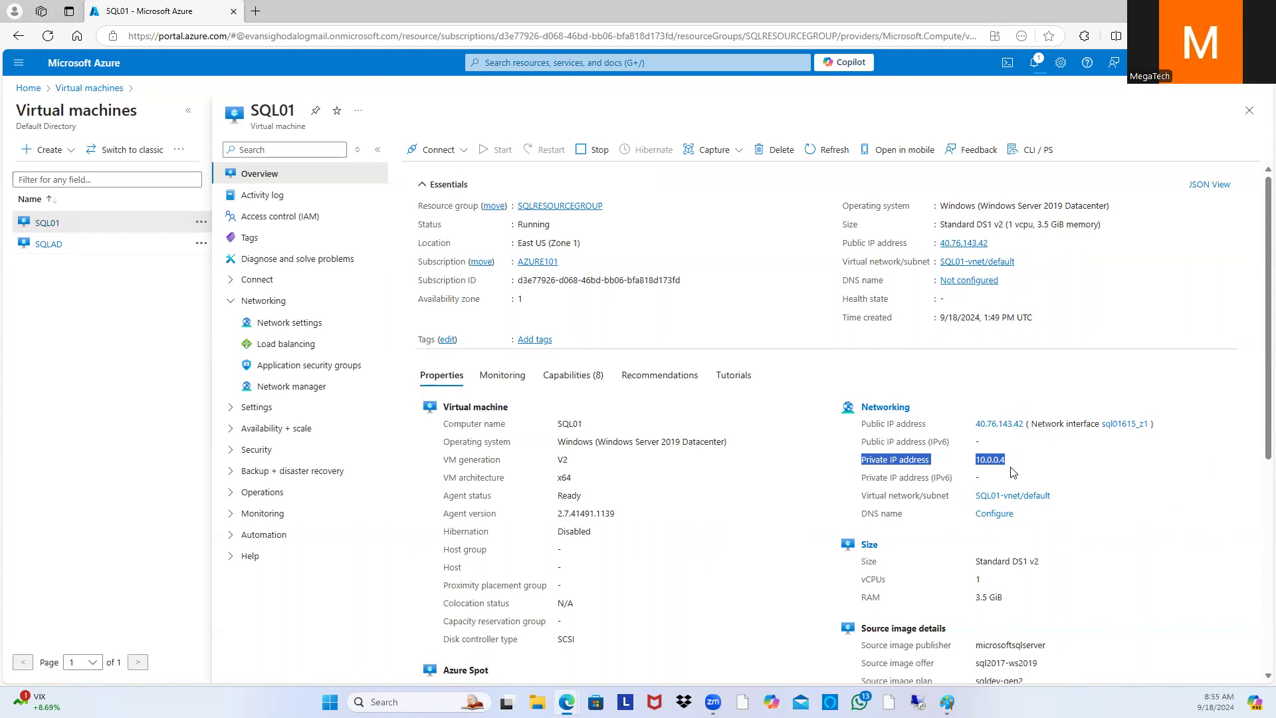
{"action": "left_click_drag", "start_coordinate": [1001, 460], "coordinate": [1006, 464]}
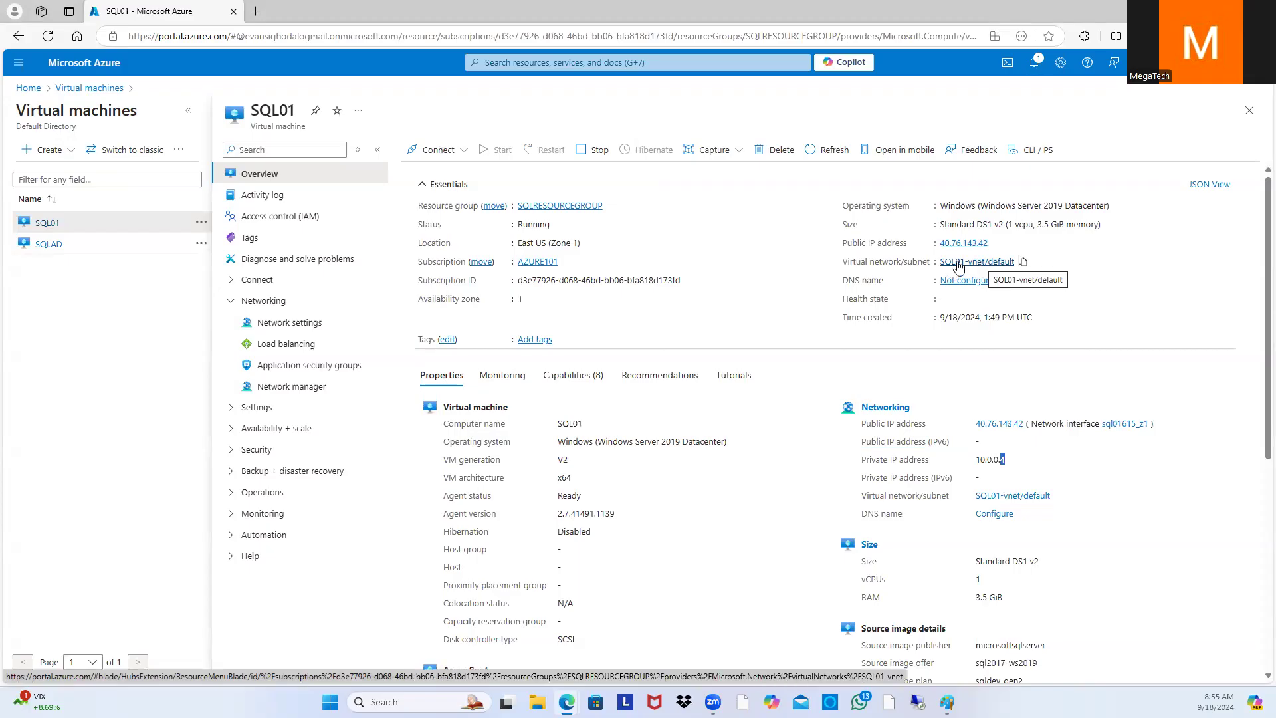
{"action": "left_click", "coordinate": [980, 263]}
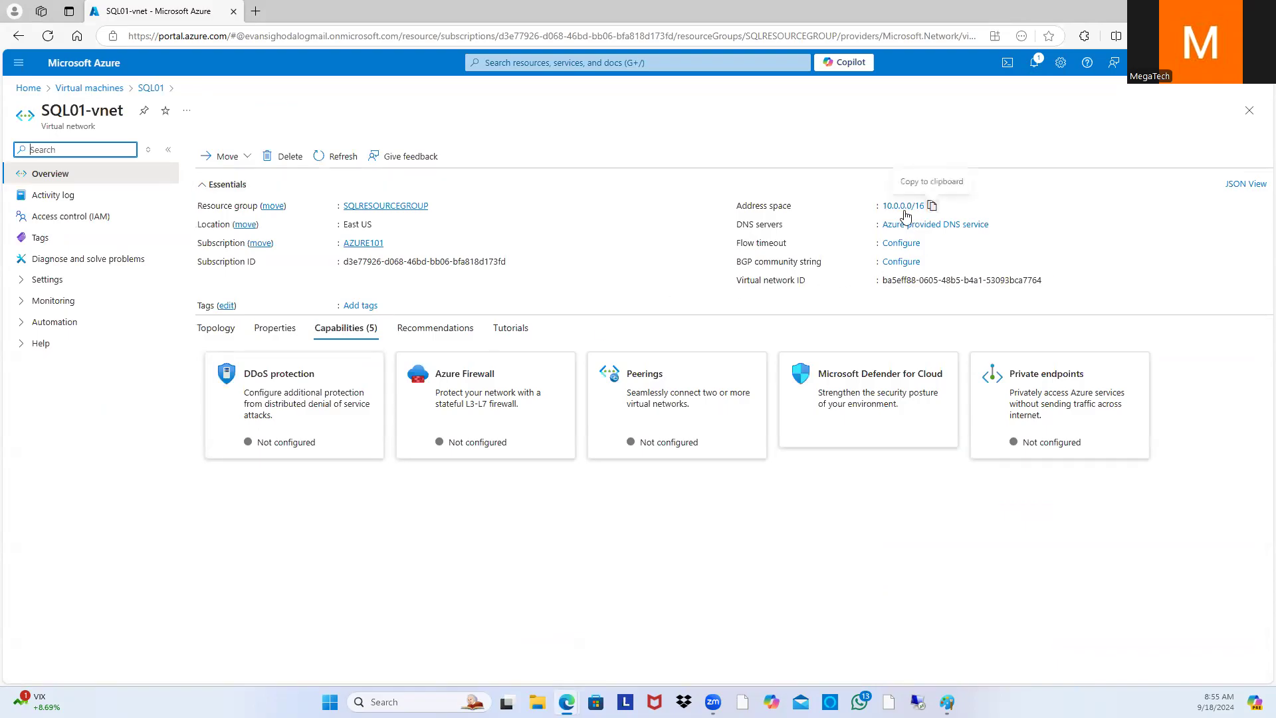
Step: Highlight SQL01-vnet's 10.0.0.0/16 address space
{"action": "left_click", "coordinate": [873, 209]}
{"action": "left_click_drag", "start_coordinate": [872, 208], "coordinate": [932, 206]}
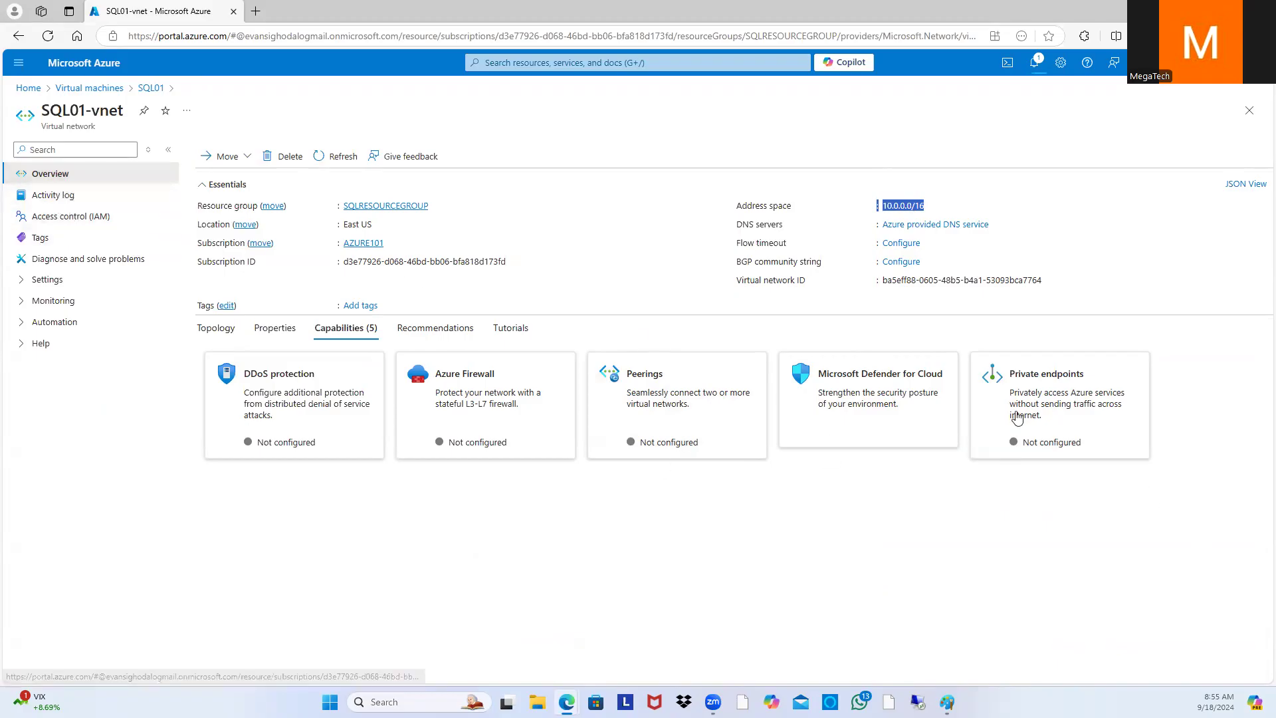
{"action": "left_click", "coordinate": [950, 576]}
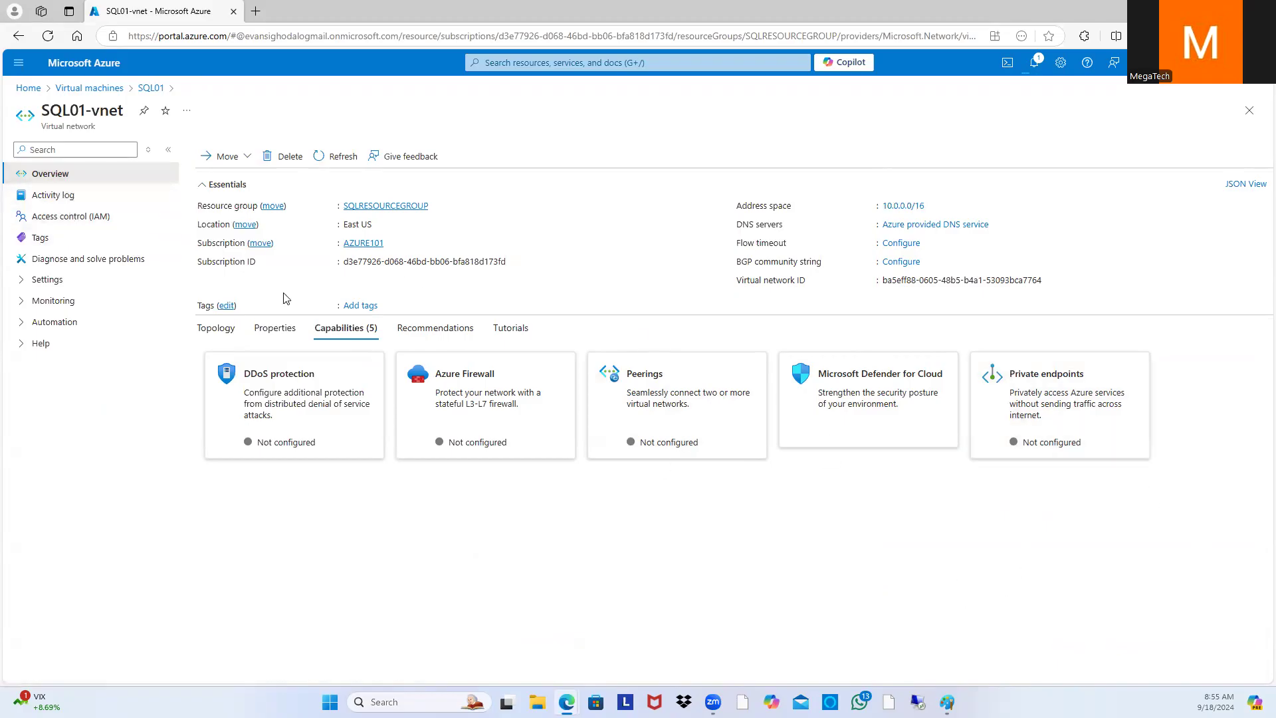
Step: Return to SQL01's overview via Home and the Virtual machines list
{"action": "left_click", "coordinate": [32, 91]}
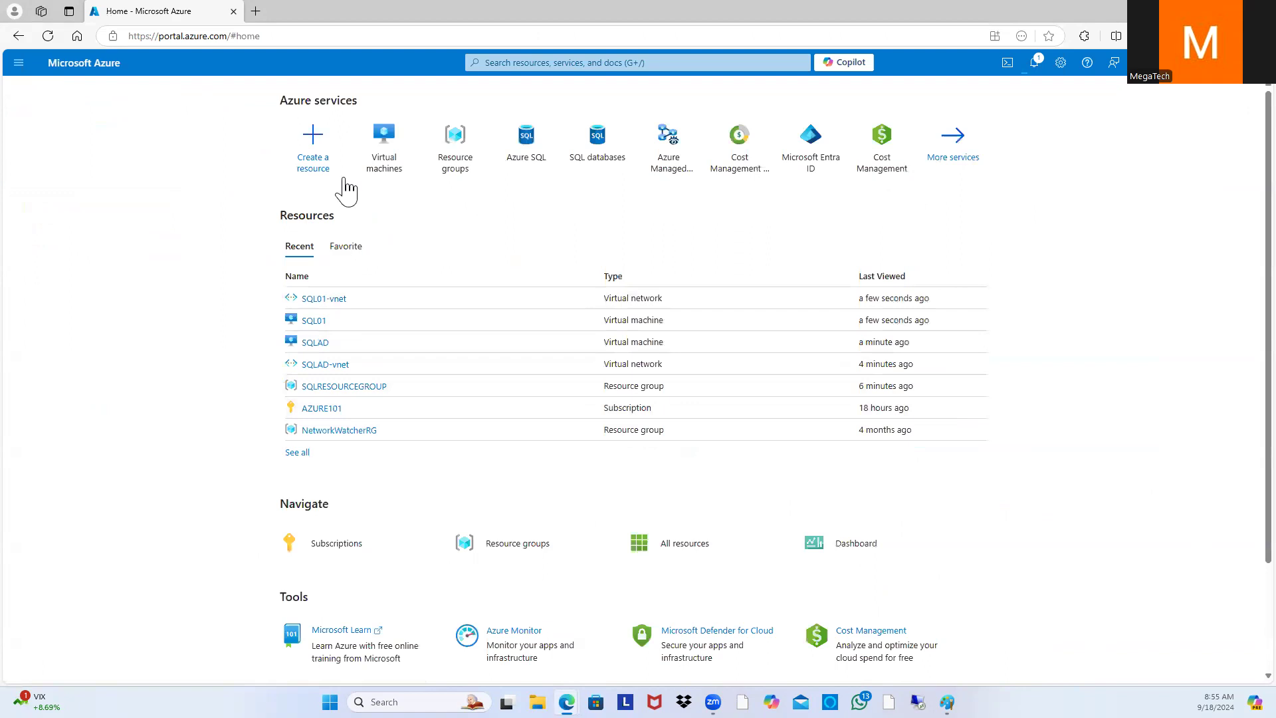
{"action": "left_click", "coordinate": [383, 170]}
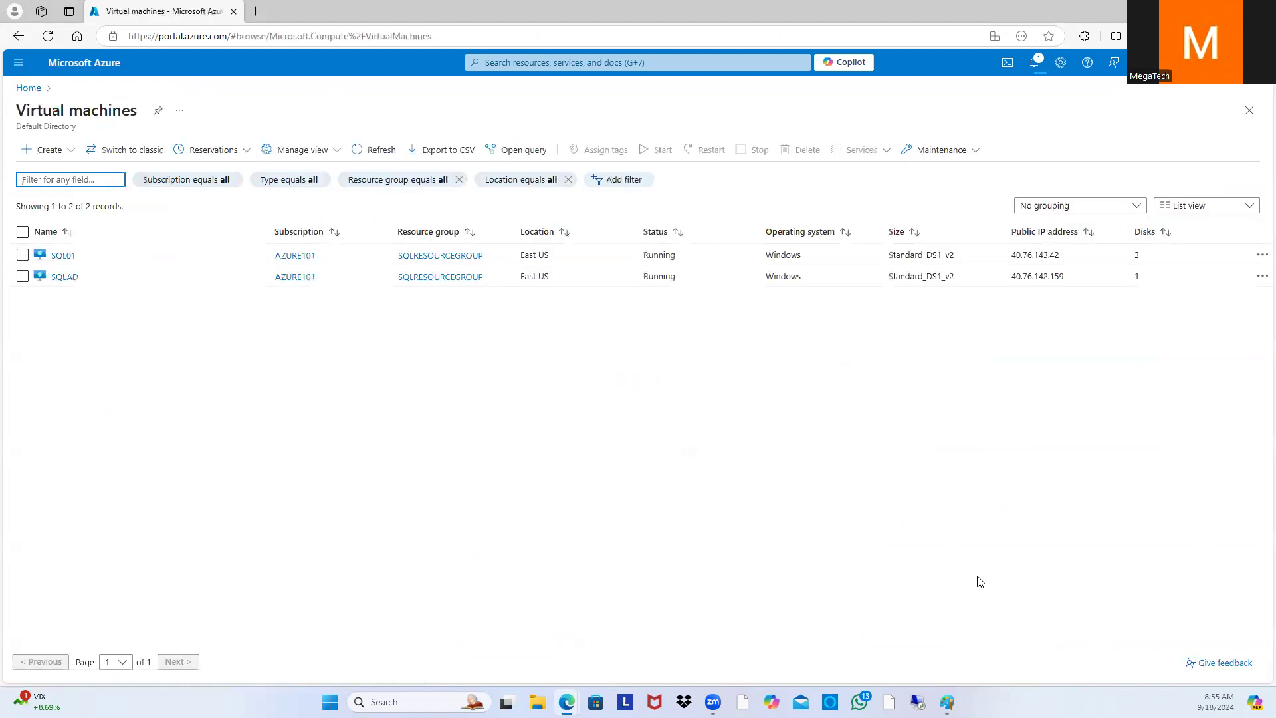
{"action": "left_click", "coordinate": [63, 256]}
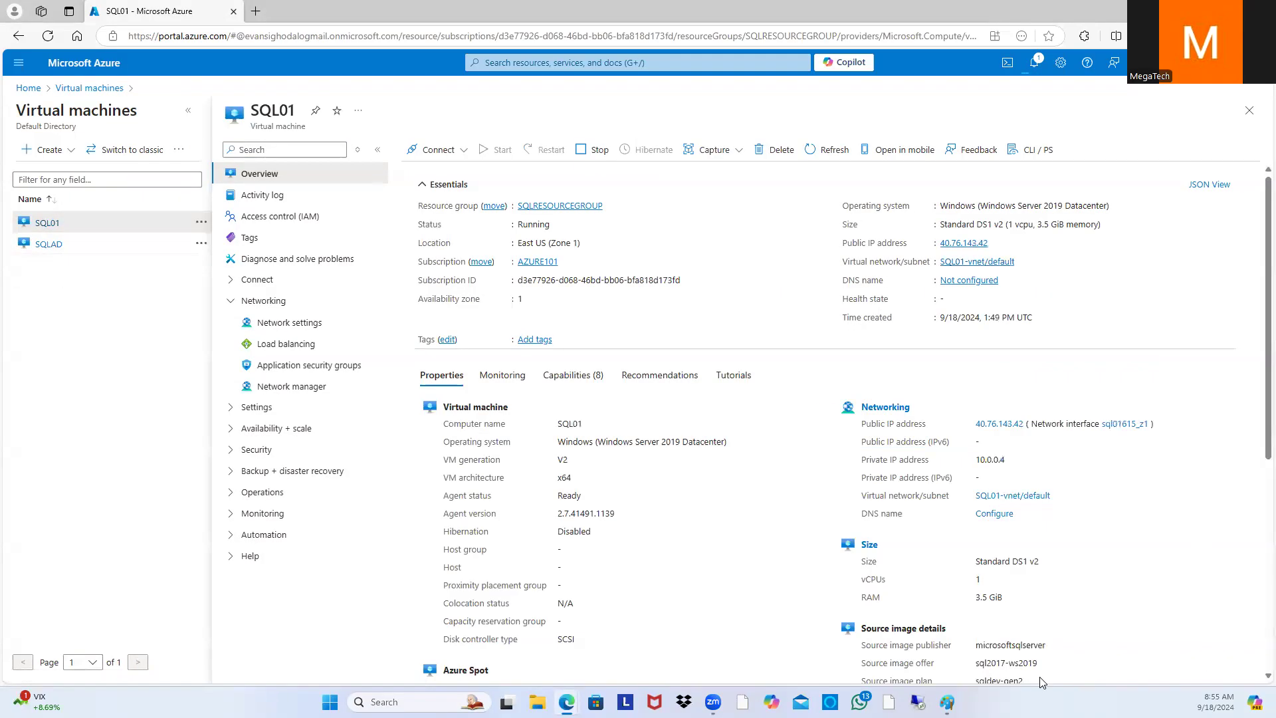
Step: Open the IP configurations of SQL01's network interface sql01615_z1
{"action": "left_click", "coordinate": [888, 408]}
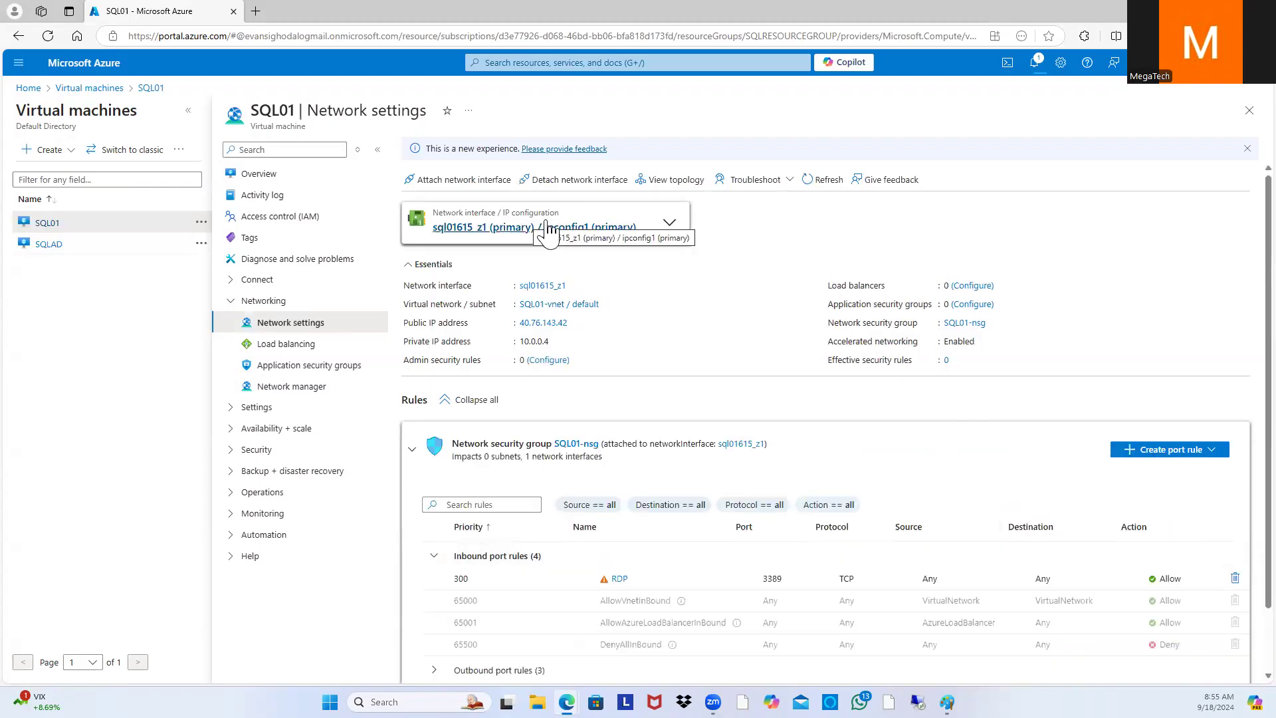
{"action": "left_click", "coordinate": [527, 238]}
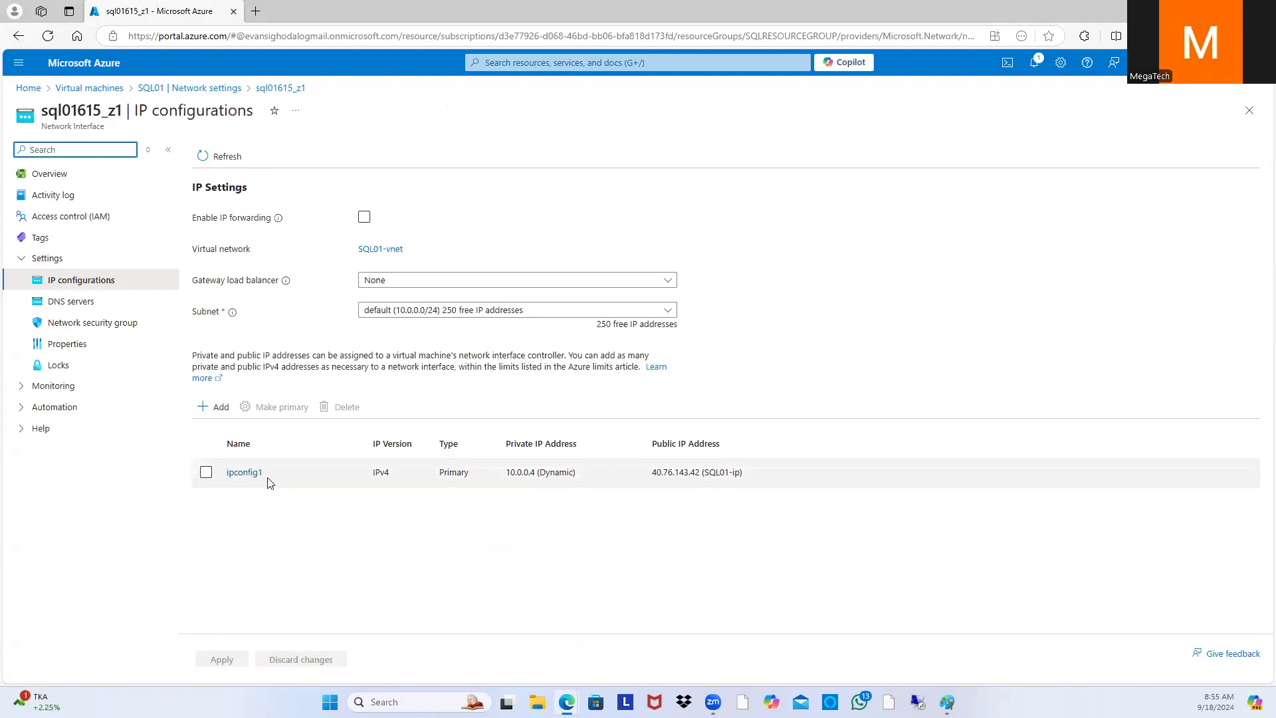
Step: Try setting ipconfig1 to Static, cancel the edit, and go back to SQL01's Network settings
{"action": "left_click", "coordinate": [245, 473]}
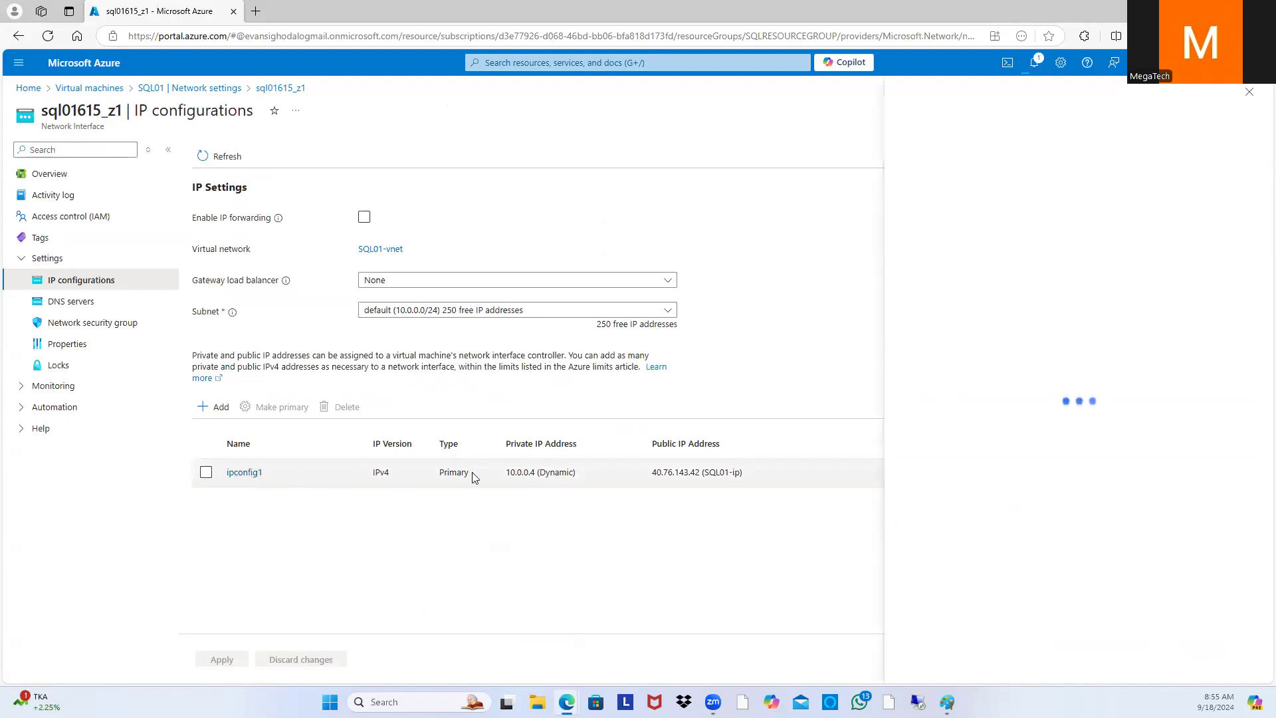
{"action": "left_click", "coordinate": [1073, 331]}
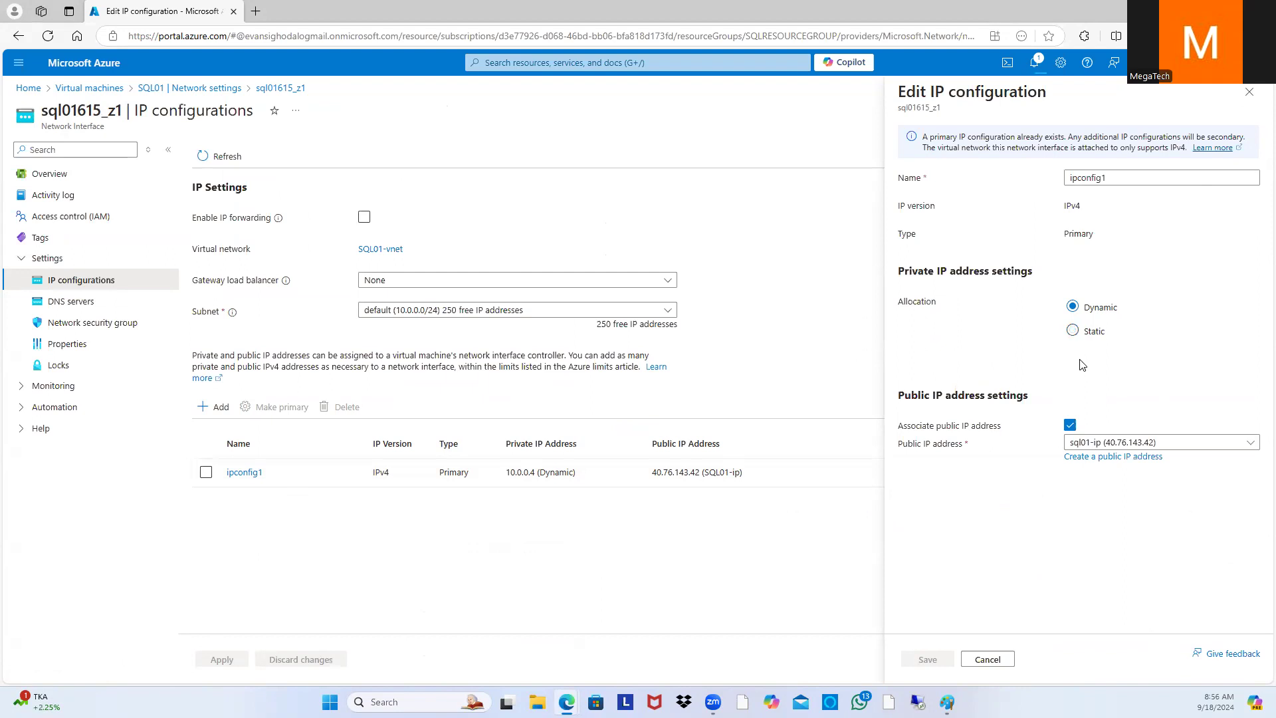
{"action": "left_click", "coordinate": [987, 659]}
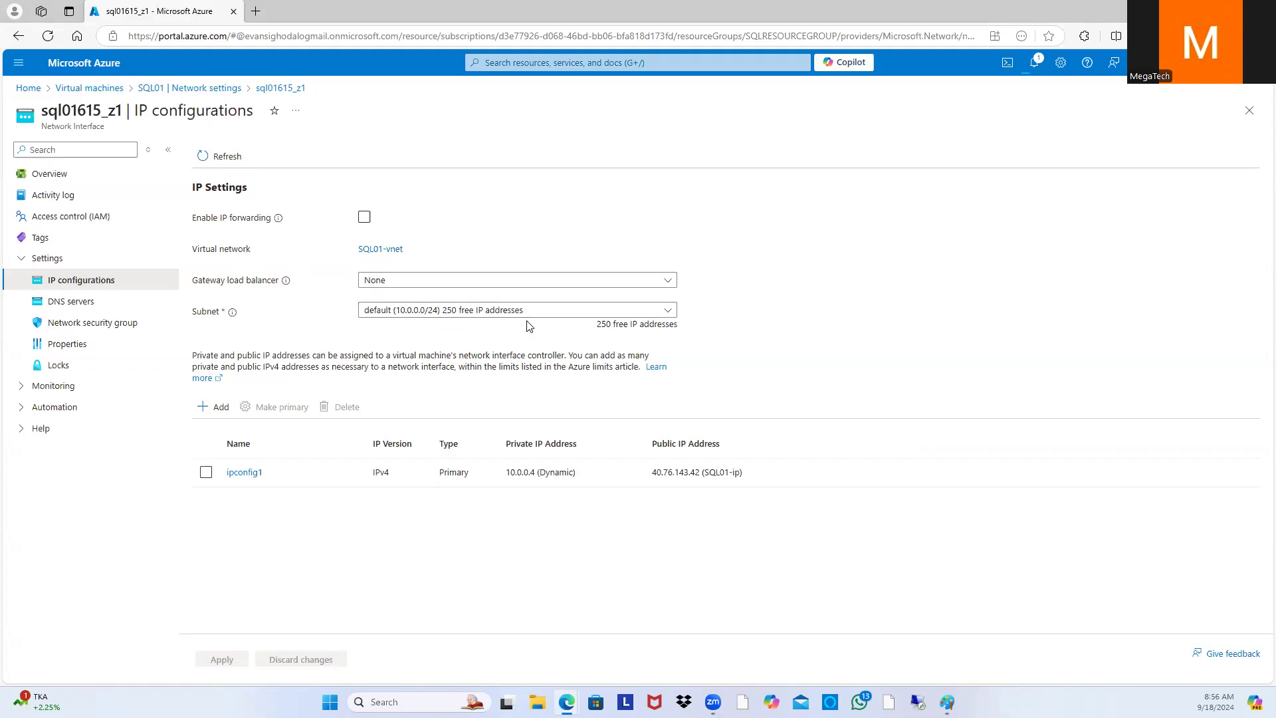
{"action": "left_click", "coordinate": [219, 89]}
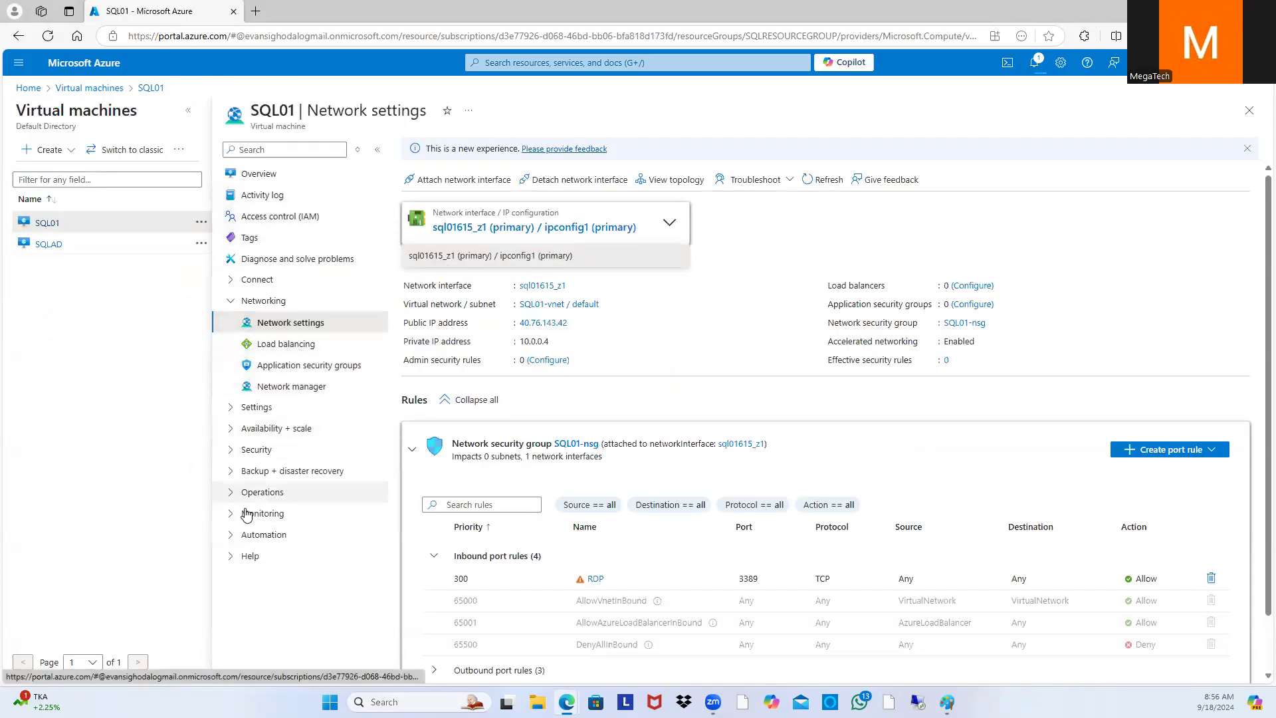
Step: Open SQL01's Properties and select its private IP address 10.0.0.4
{"action": "left_click", "coordinate": [255, 407]}
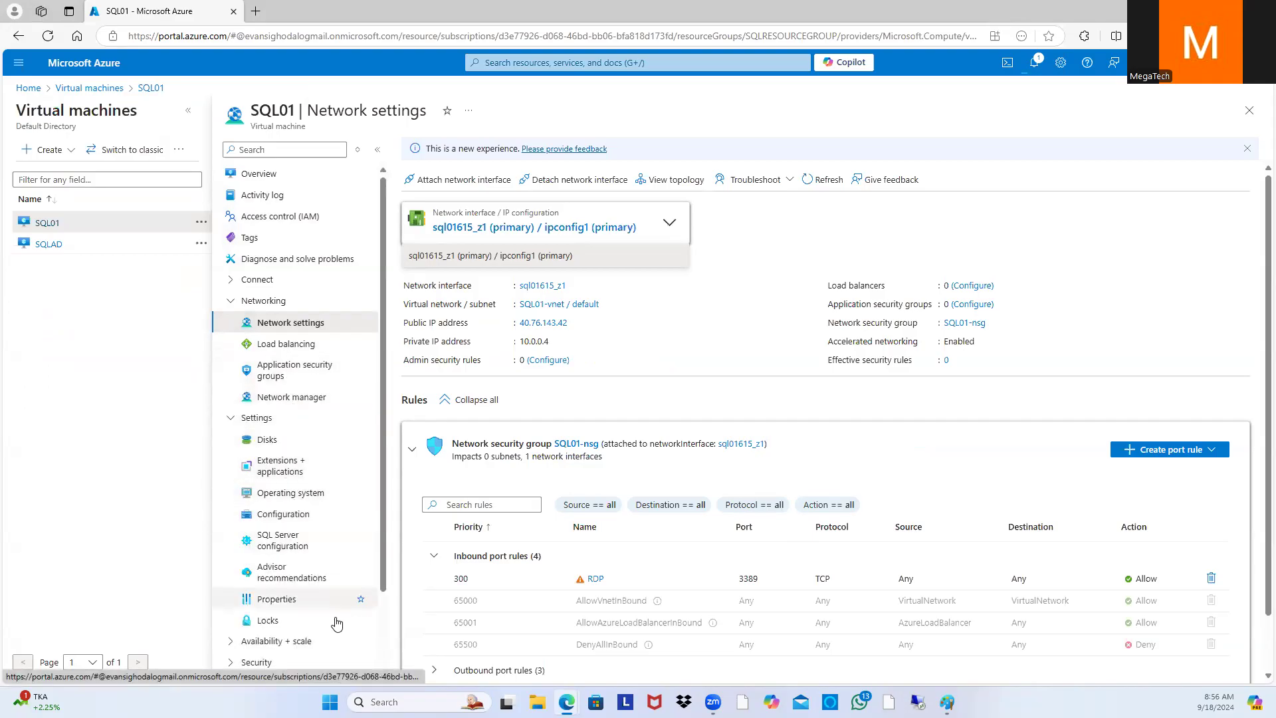
{"action": "scroll", "coordinate": [286, 495], "scroll_direction": "down", "scroll_amount": 1}
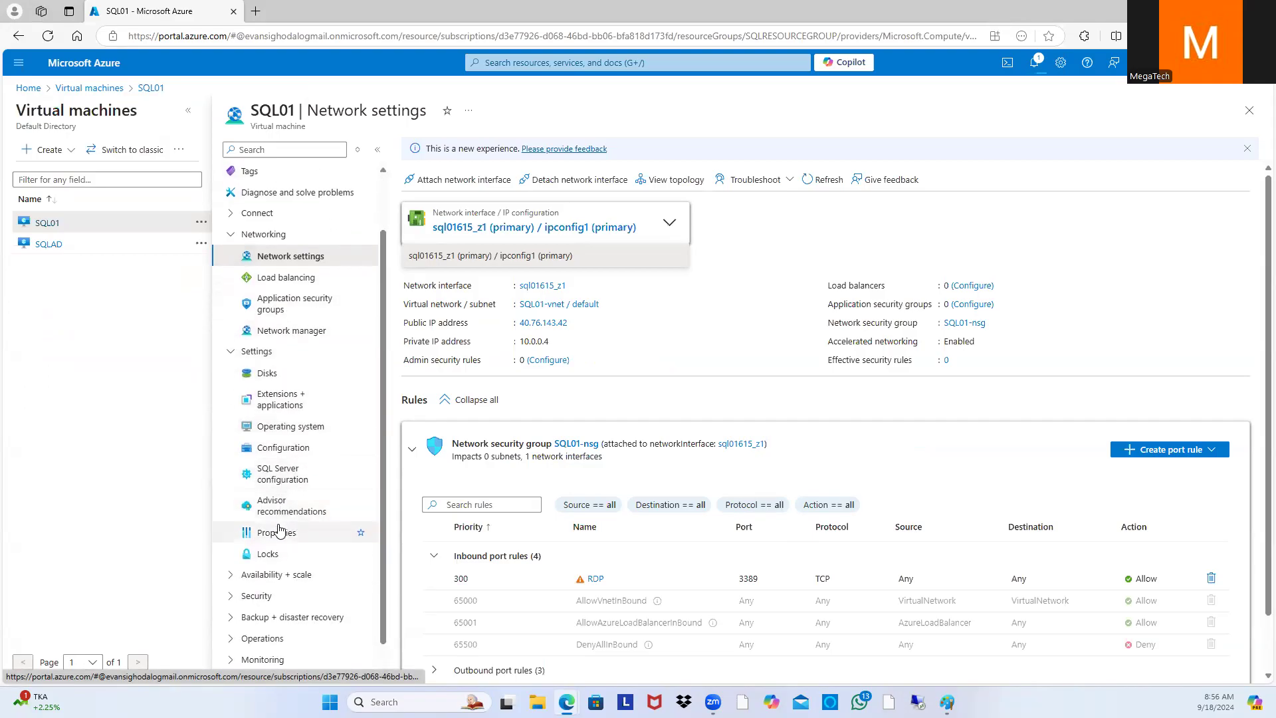
{"action": "left_click", "coordinate": [279, 531]}
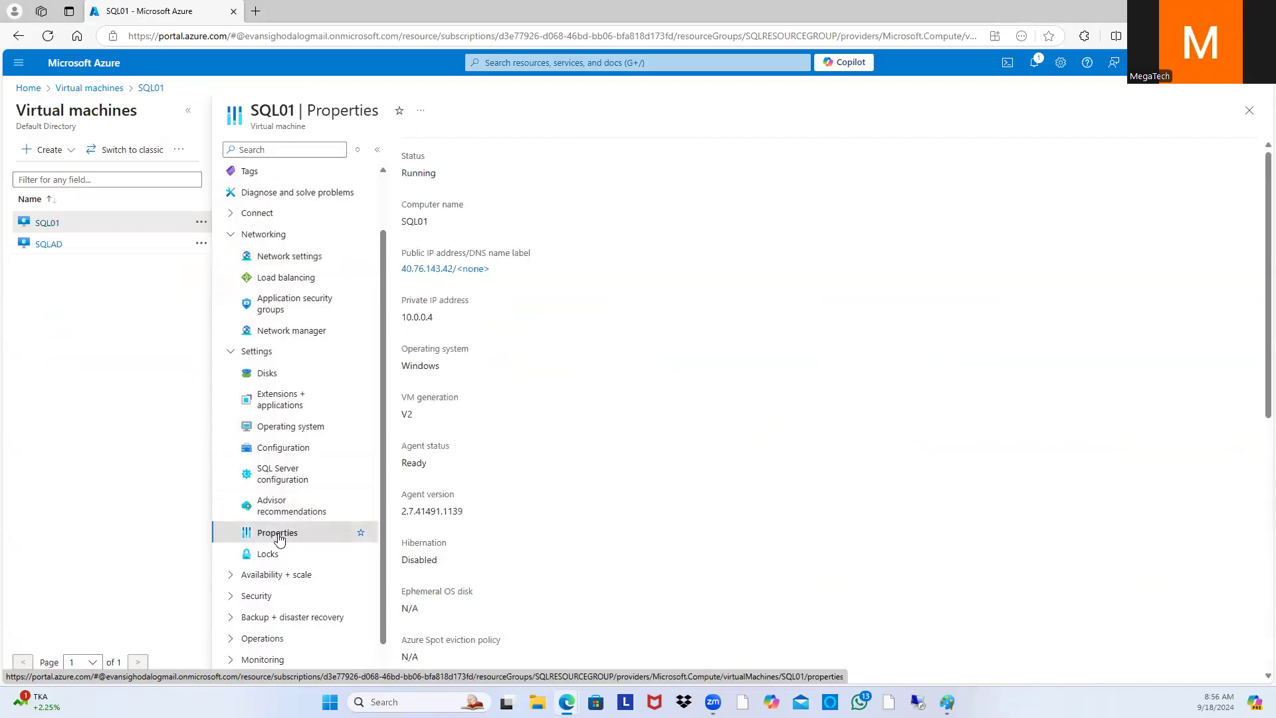
{"action": "scroll", "coordinate": [529, 469], "scroll_direction": "down", "scroll_amount": 6}
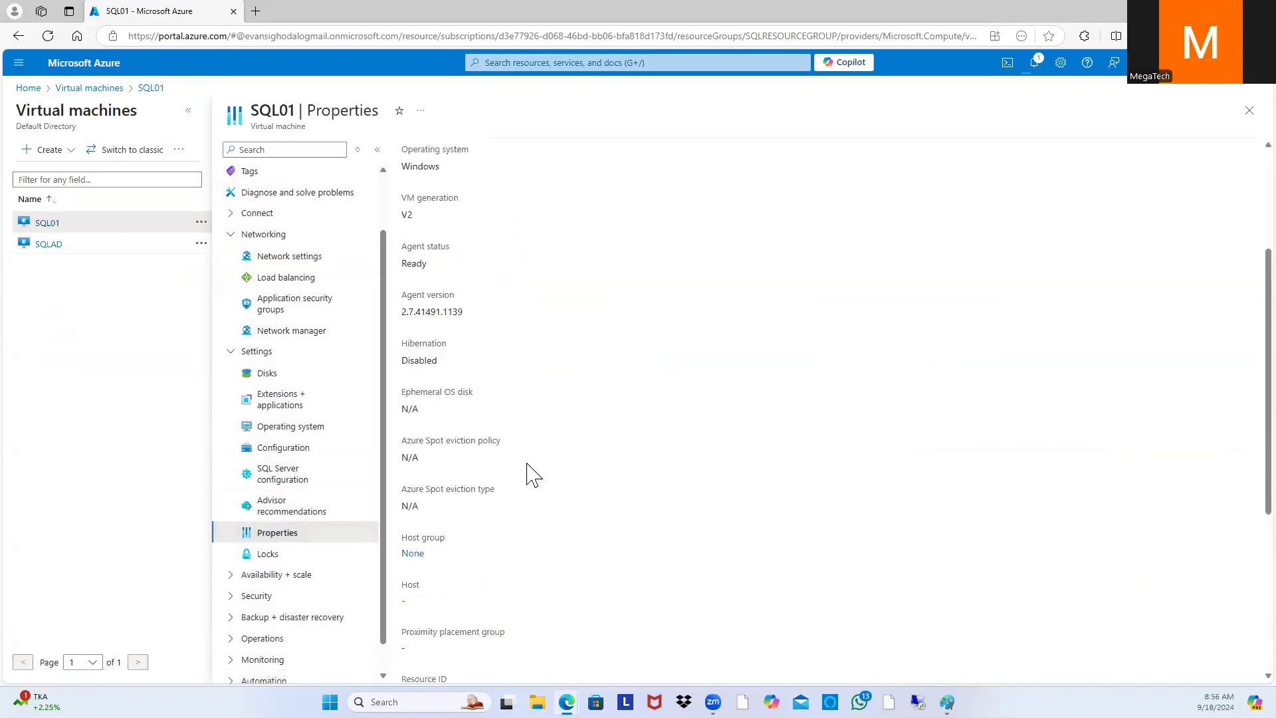
{"action": "scroll", "coordinate": [525, 498], "scroll_direction": "down", "scroll_amount": 2}
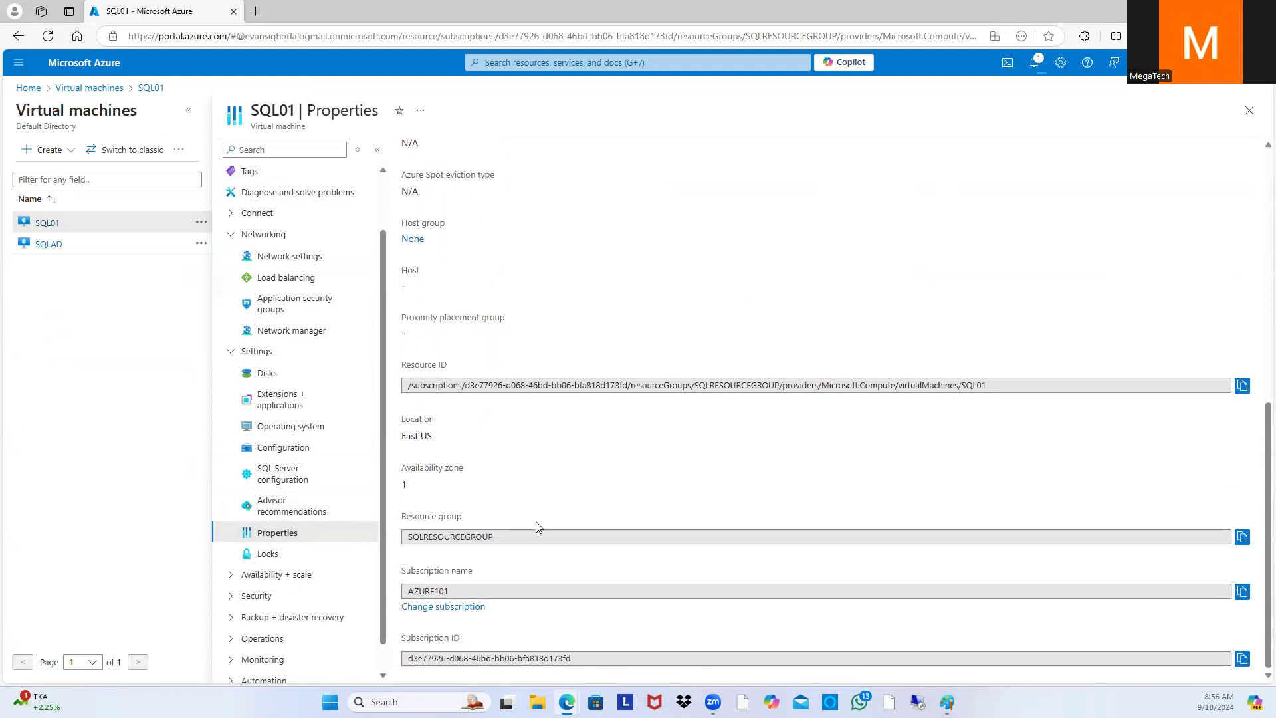
{"action": "scroll", "coordinate": [627, 635], "scroll_direction": "up", "scroll_amount": 8}
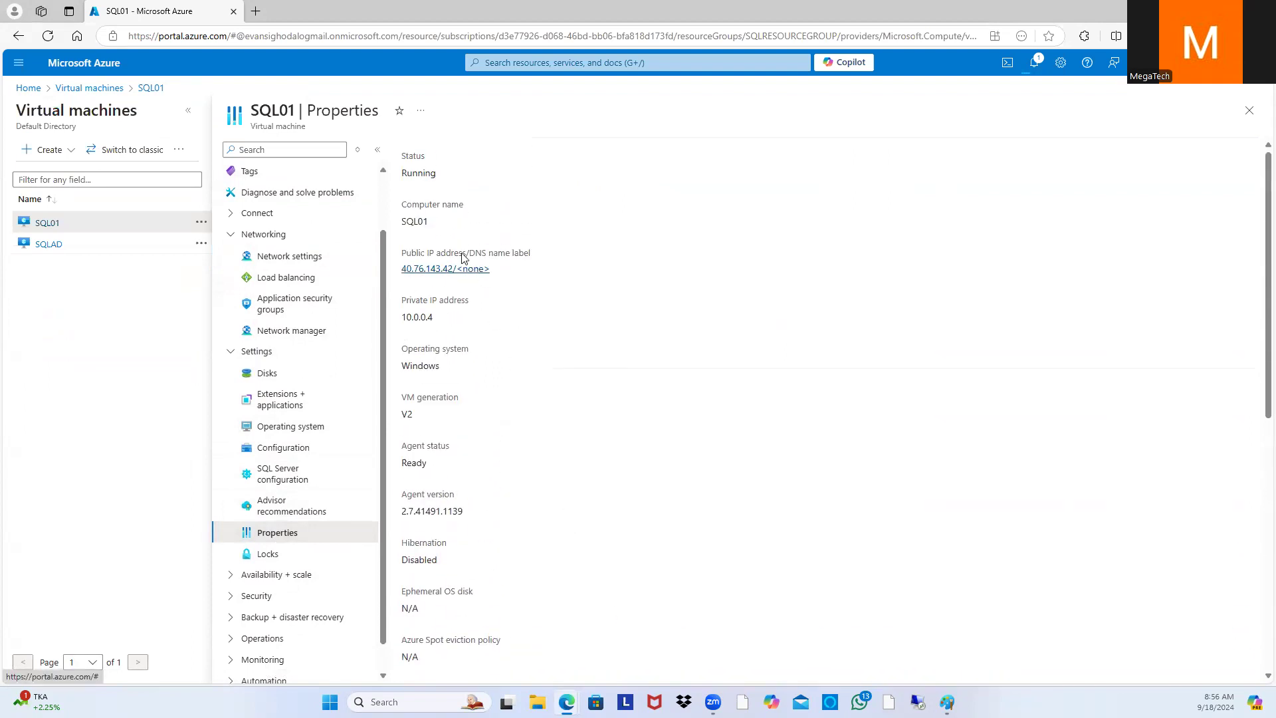
{"action": "left_click_drag", "start_coordinate": [433, 317], "coordinate": [399, 322]}
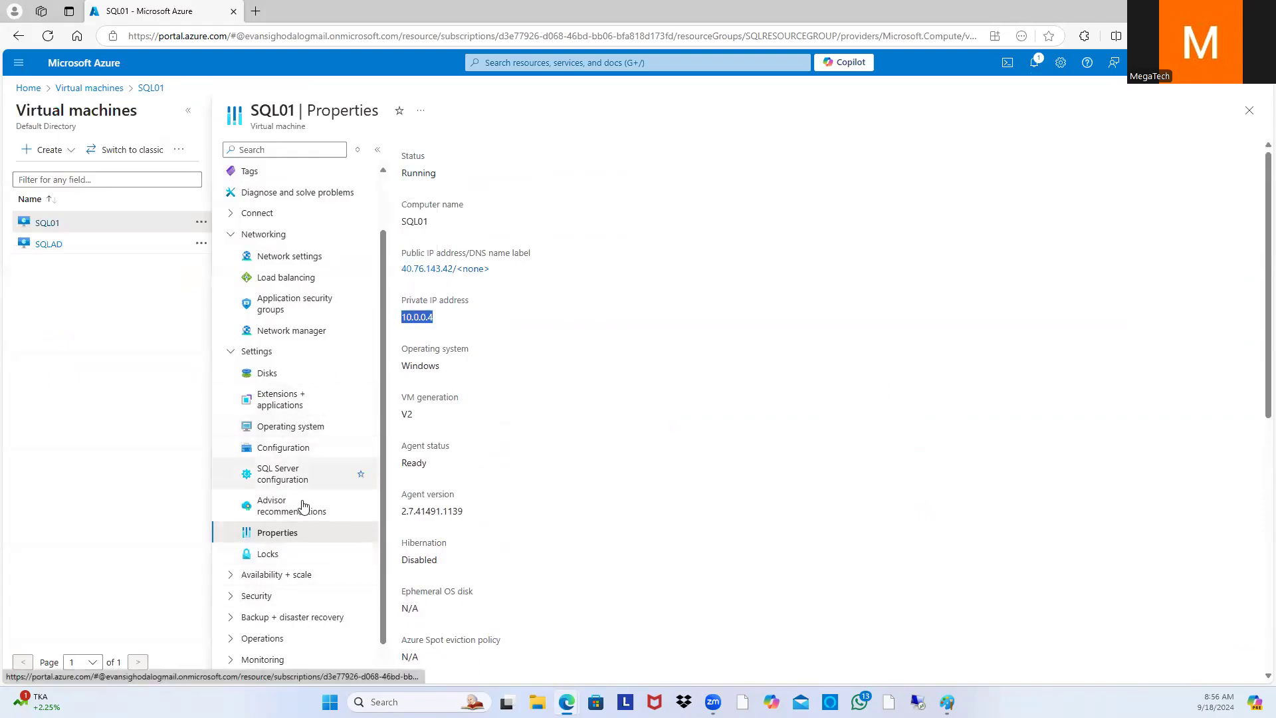
Step: Browse SQL01's Configuration page, then return to its Network settings showing private IP 10.0.0.4
{"action": "left_click", "coordinate": [286, 448]}
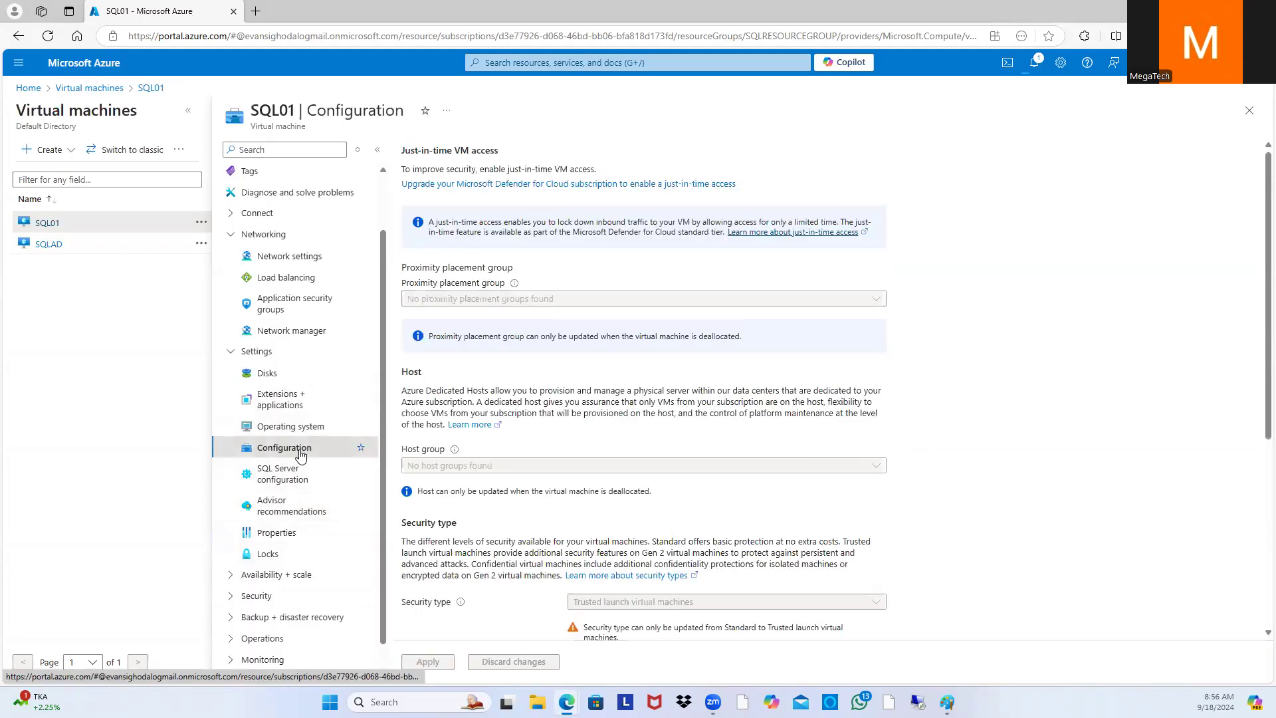
{"action": "scroll", "coordinate": [937, 352], "scroll_direction": "down", "scroll_amount": 5}
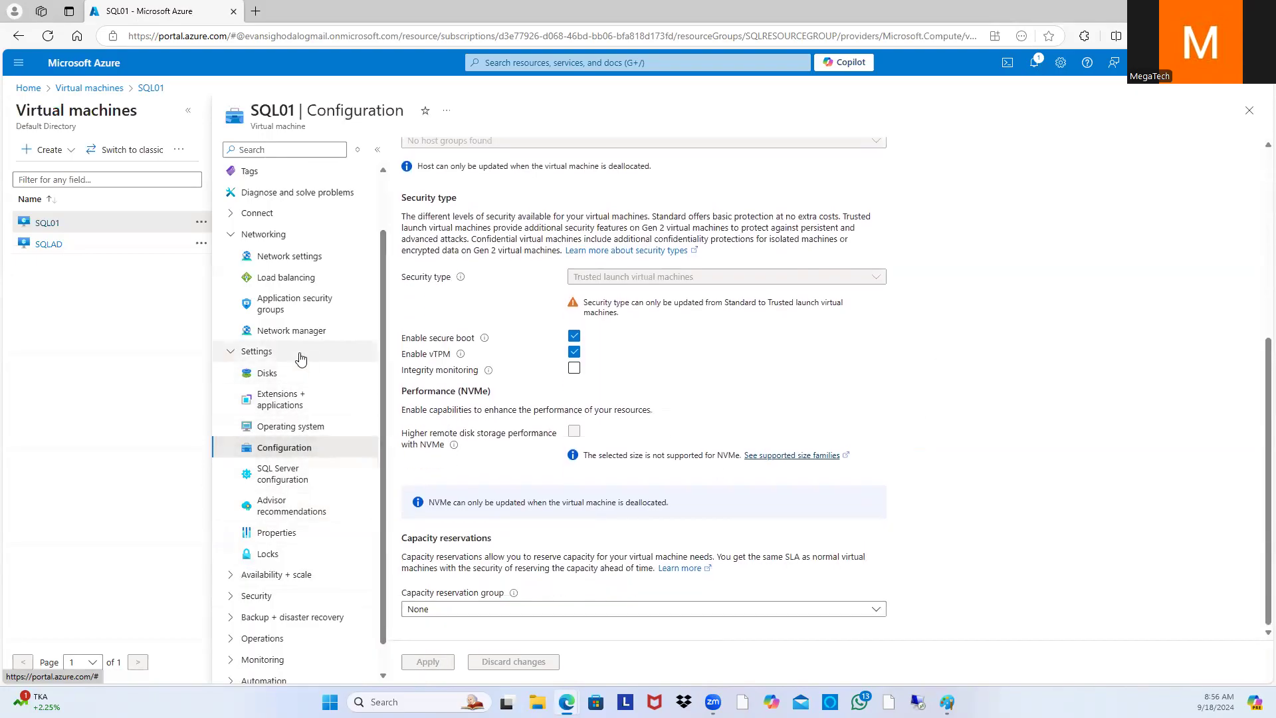
{"action": "scroll", "coordinate": [300, 412], "scroll_direction": "down", "scroll_amount": 1}
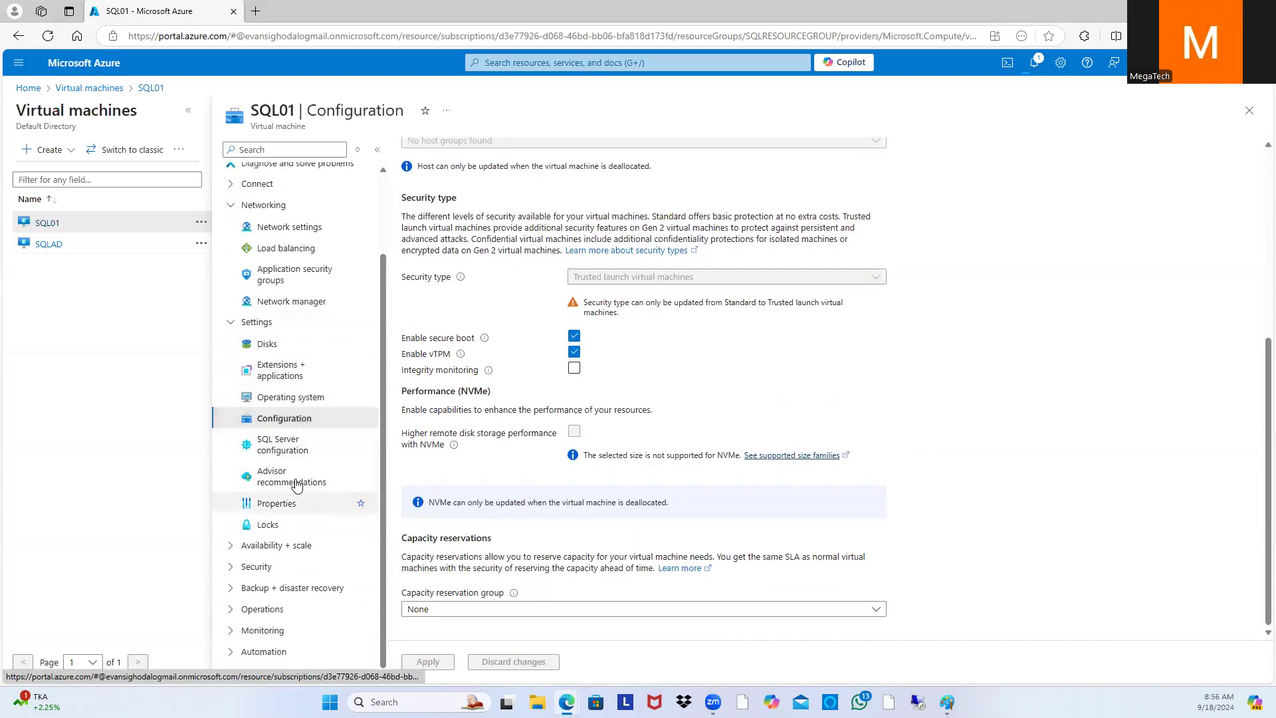
{"action": "left_click", "coordinate": [297, 228]}
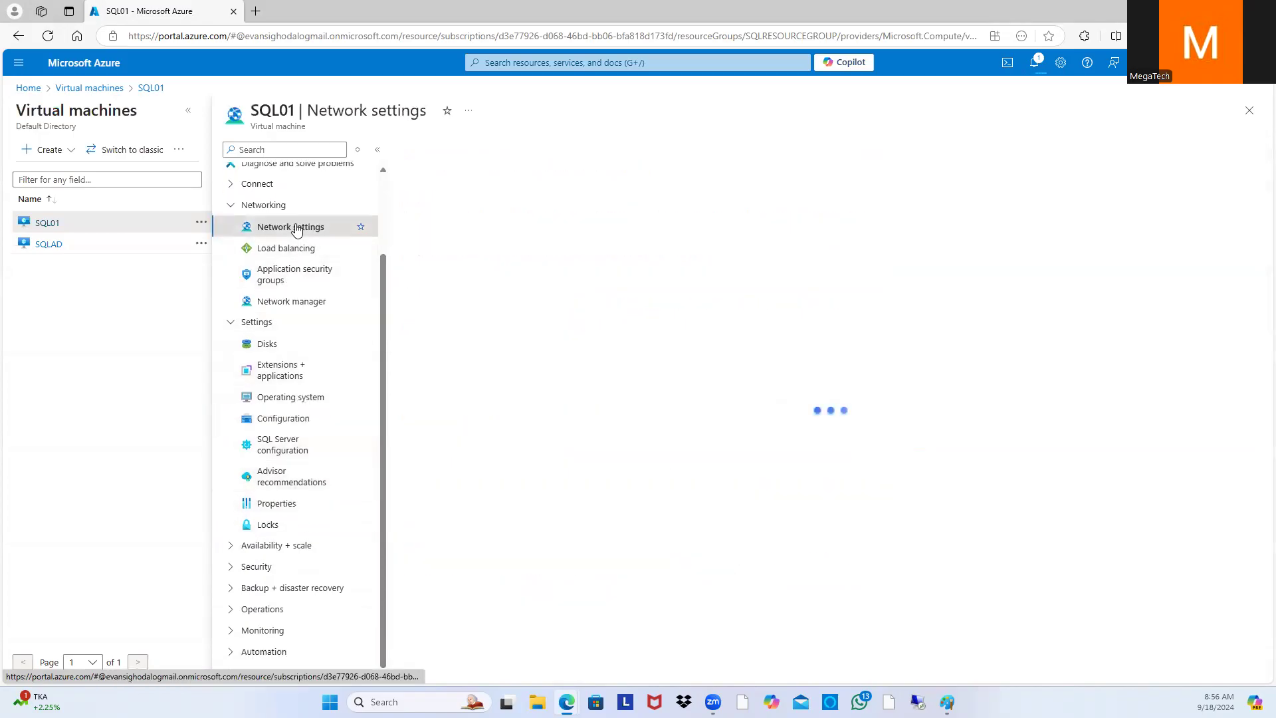
{"action": "scroll", "coordinate": [618, 329], "scroll_direction": "down", "scroll_amount": 1}
{"action": "scroll", "coordinate": [618, 332], "scroll_direction": "up", "scroll_amount": 1}
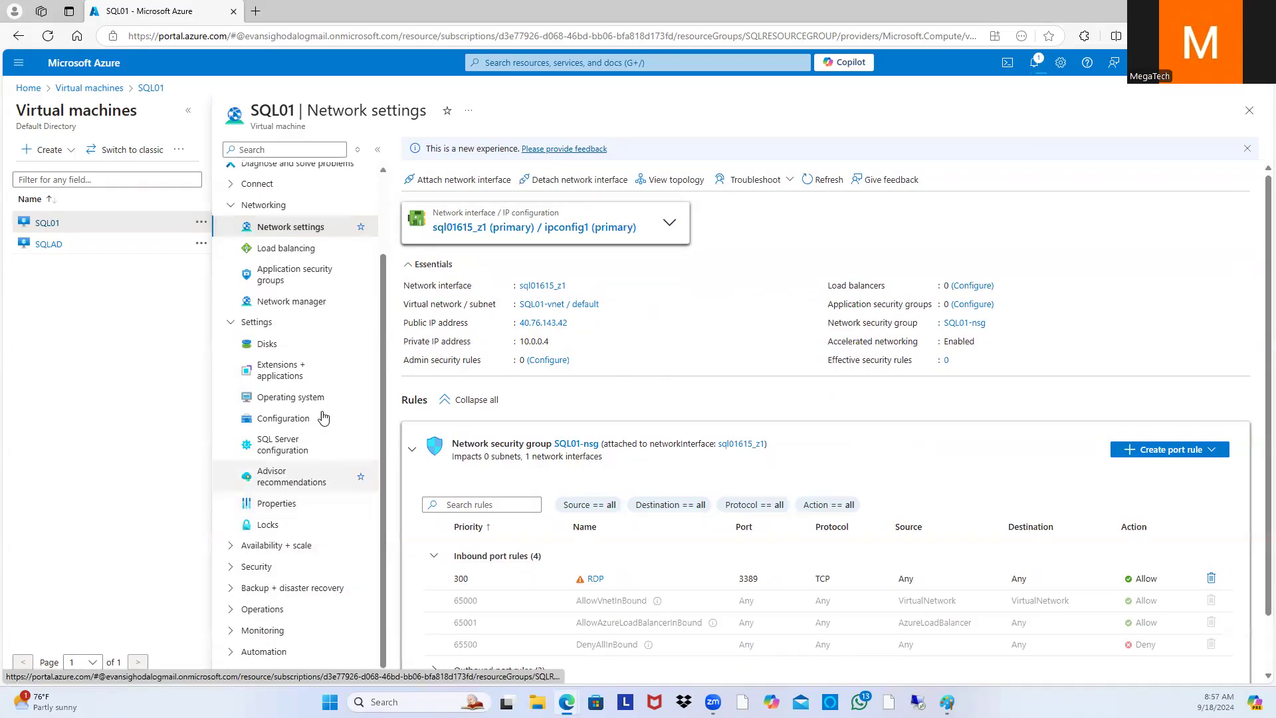
{"action": "scroll", "coordinate": [324, 417], "scroll_direction": "up", "scroll_amount": 2}
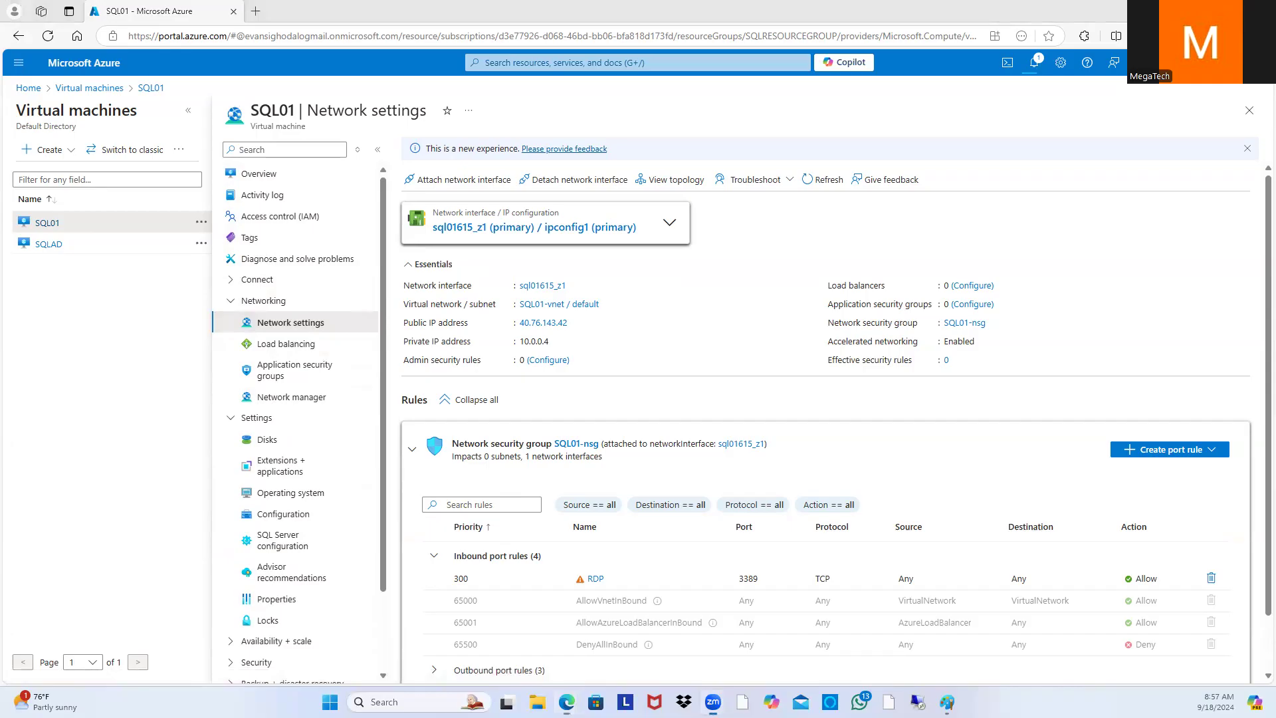
{"action": "left_click", "coordinate": [89, 87]}
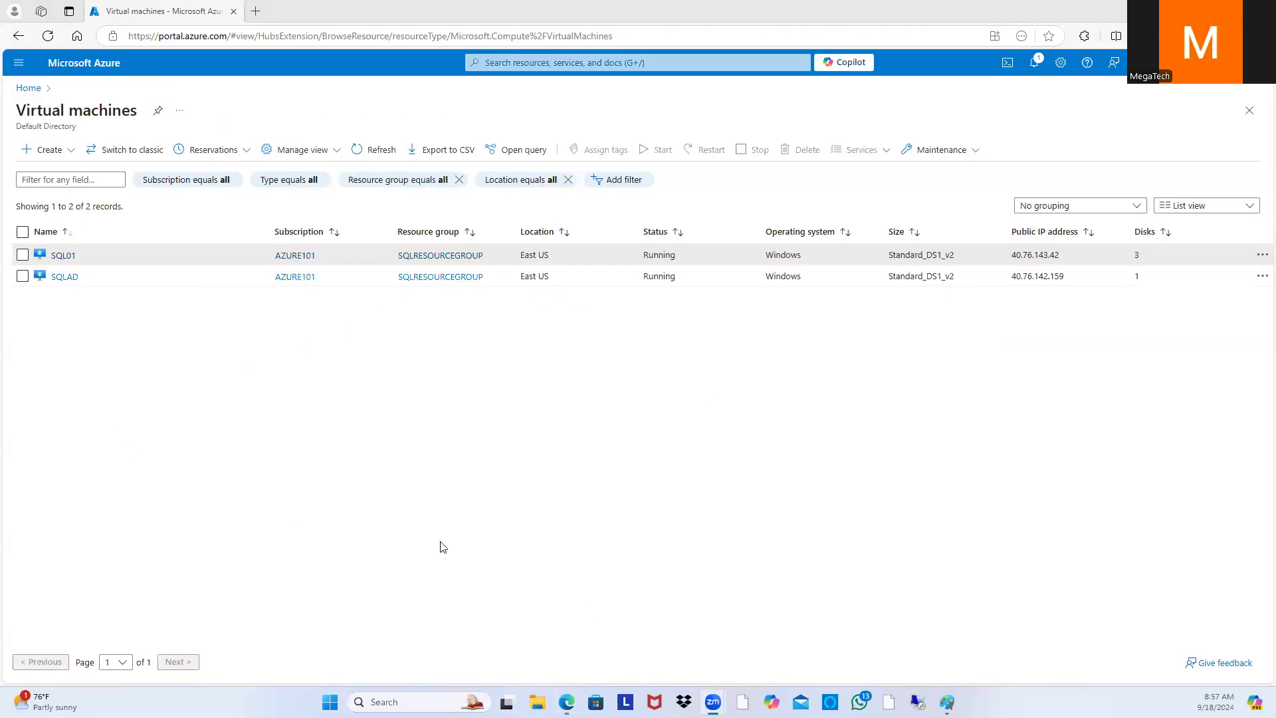
{"action": "left_click", "coordinate": [64, 257]}
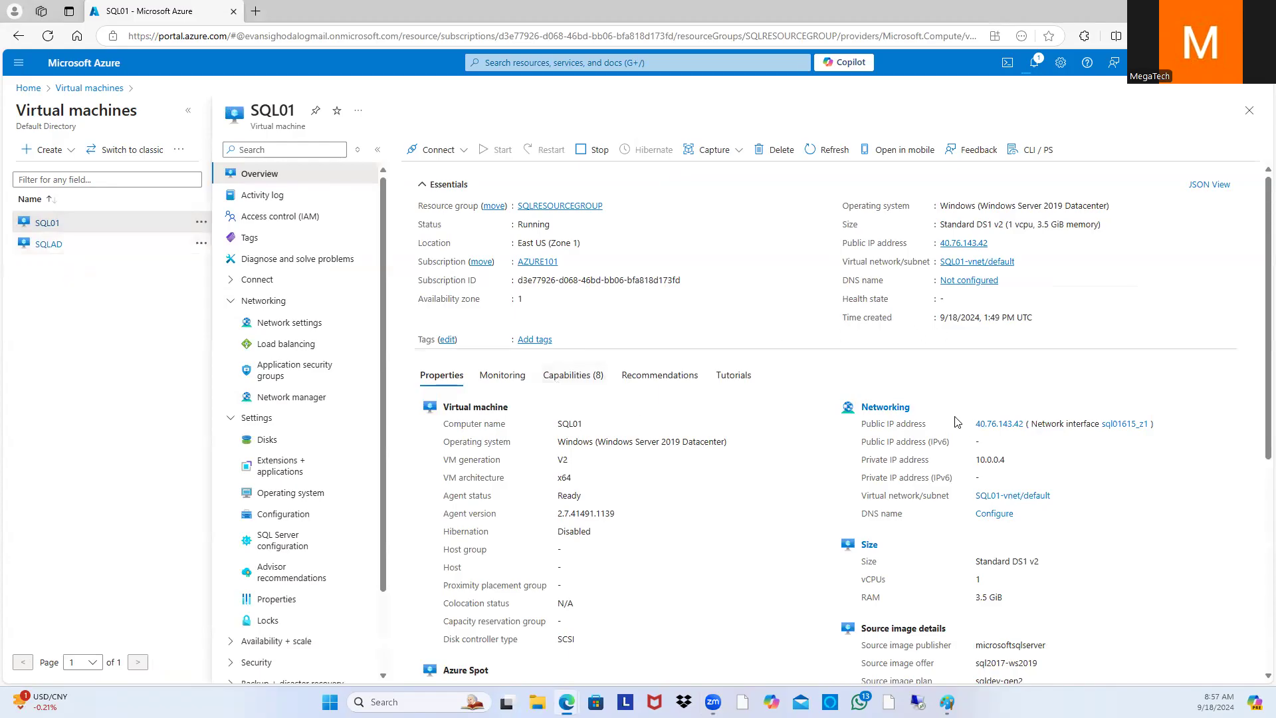
{"action": "left_click_drag", "start_coordinate": [1006, 459], "coordinate": [974, 461]}
{"action": "left_click", "coordinate": [890, 407]}
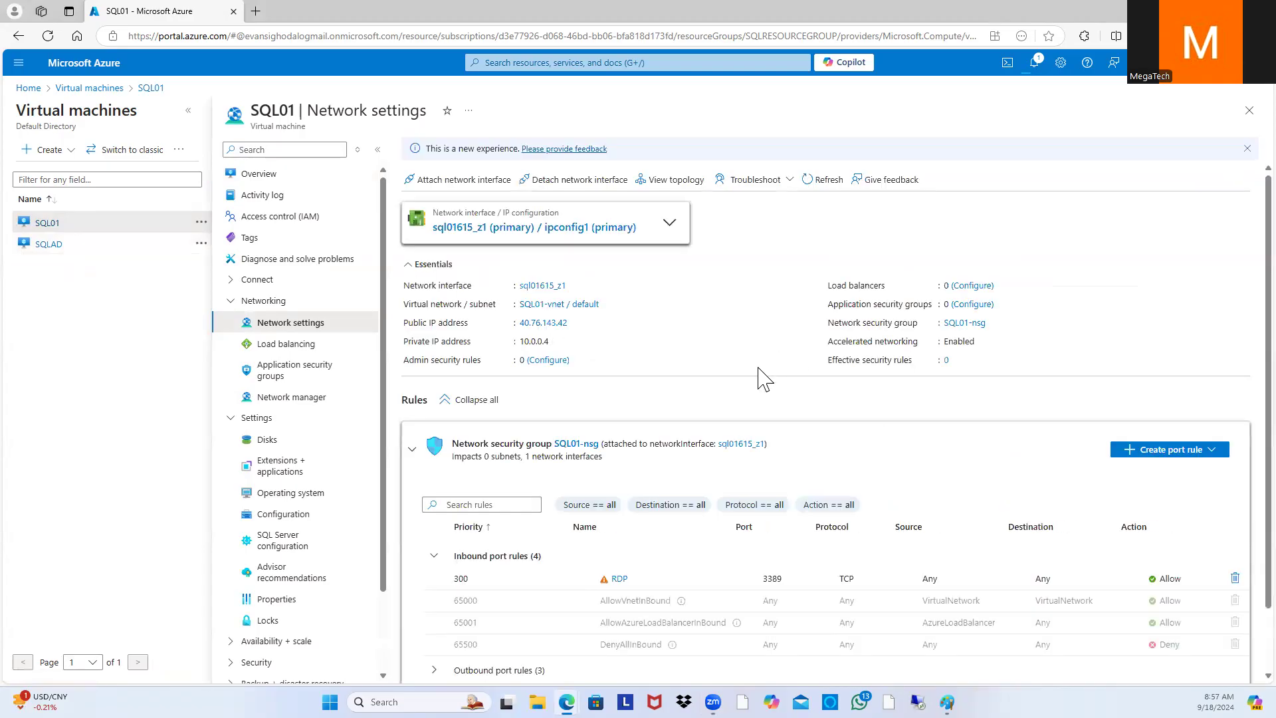
{"action": "left_click", "coordinate": [555, 234]}
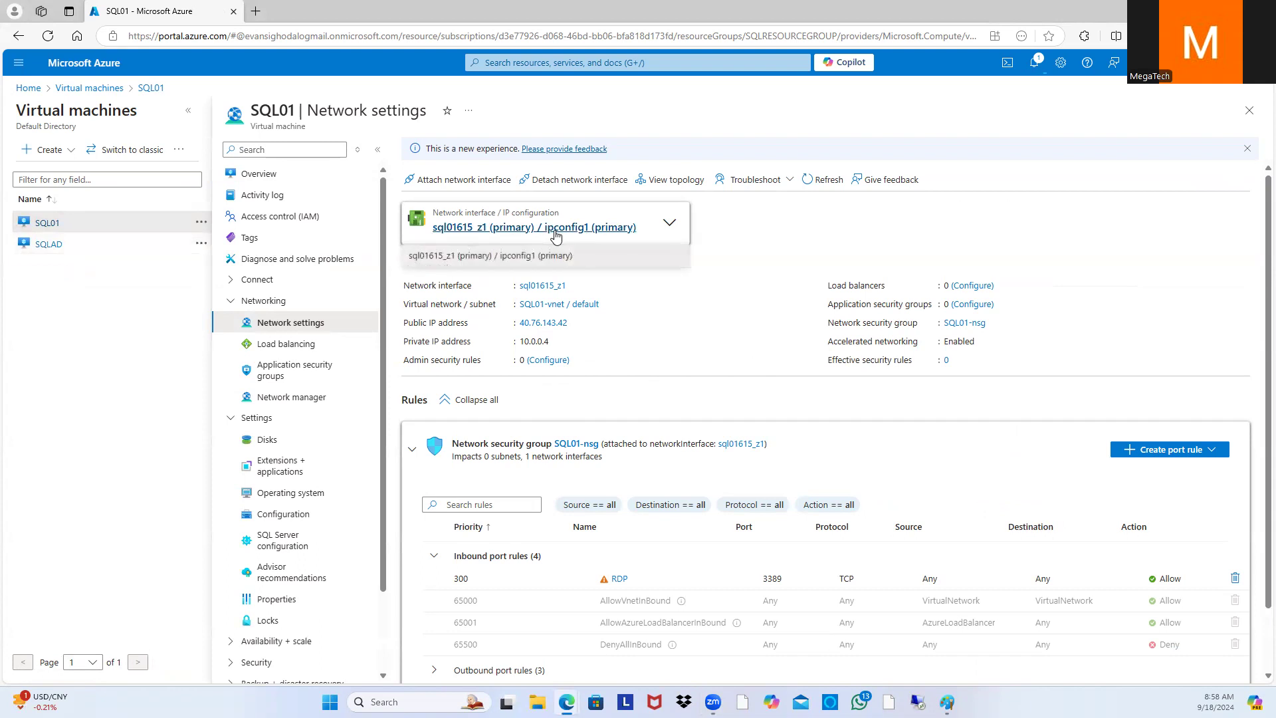
Step: Make sql01615_z1's ipconfig1 a static private IP of 10.0.0.5 and save it
{"action": "left_click", "coordinate": [556, 228]}
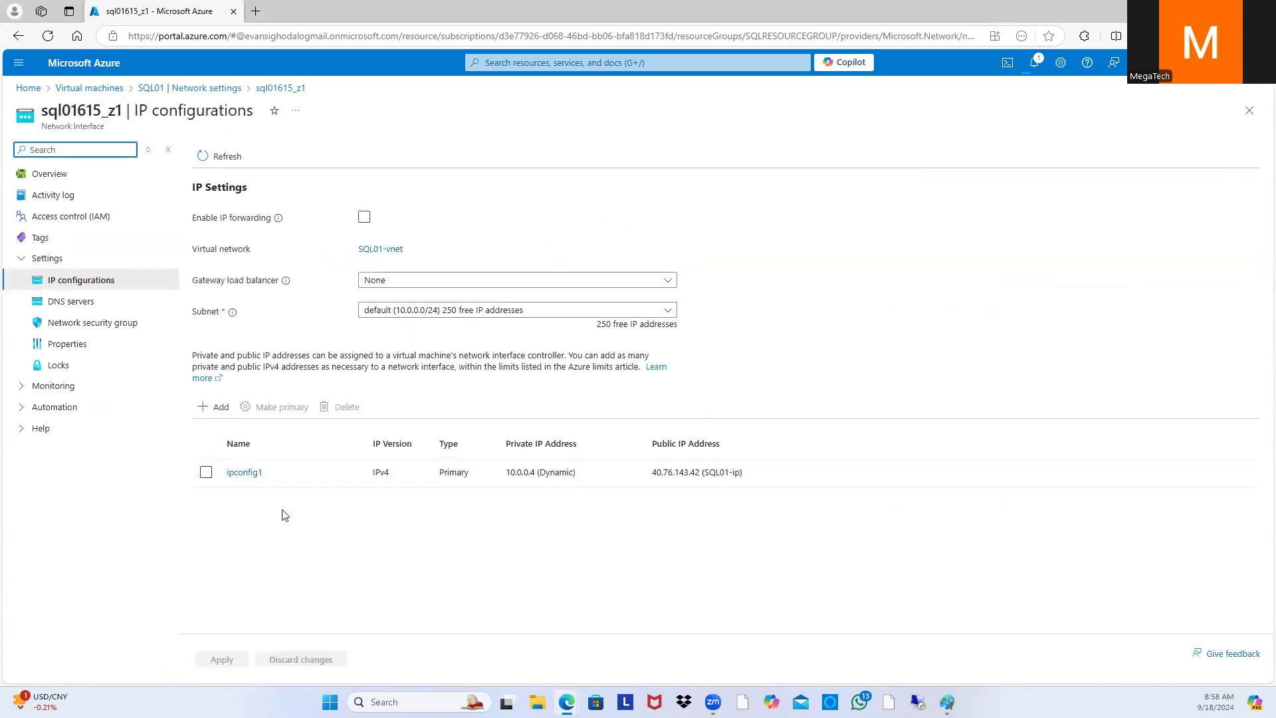
{"action": "left_click", "coordinate": [250, 473]}
{"action": "left_click", "coordinate": [1080, 331]}
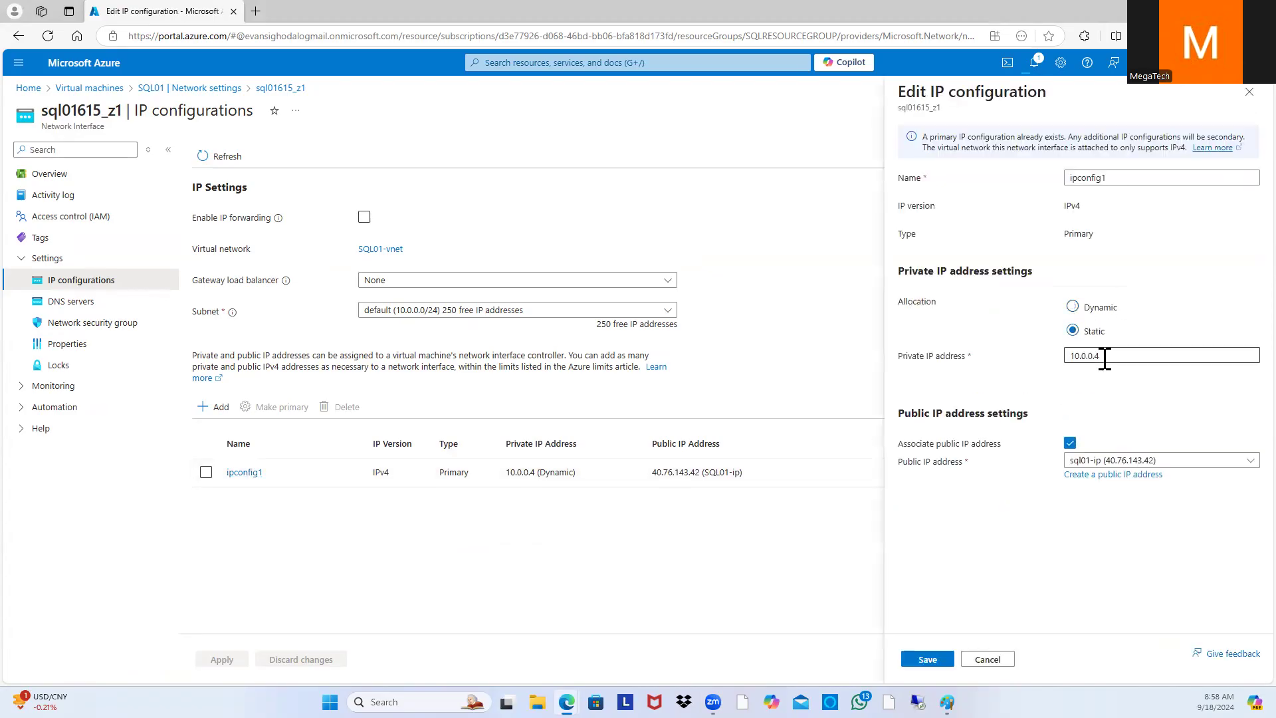
{"action": "left_click", "coordinate": [1128, 361]}
{"action": "key", "text": "BackSpace"}
{"action": "type", "text": "5"}
{"action": "left_click", "coordinate": [944, 657]}
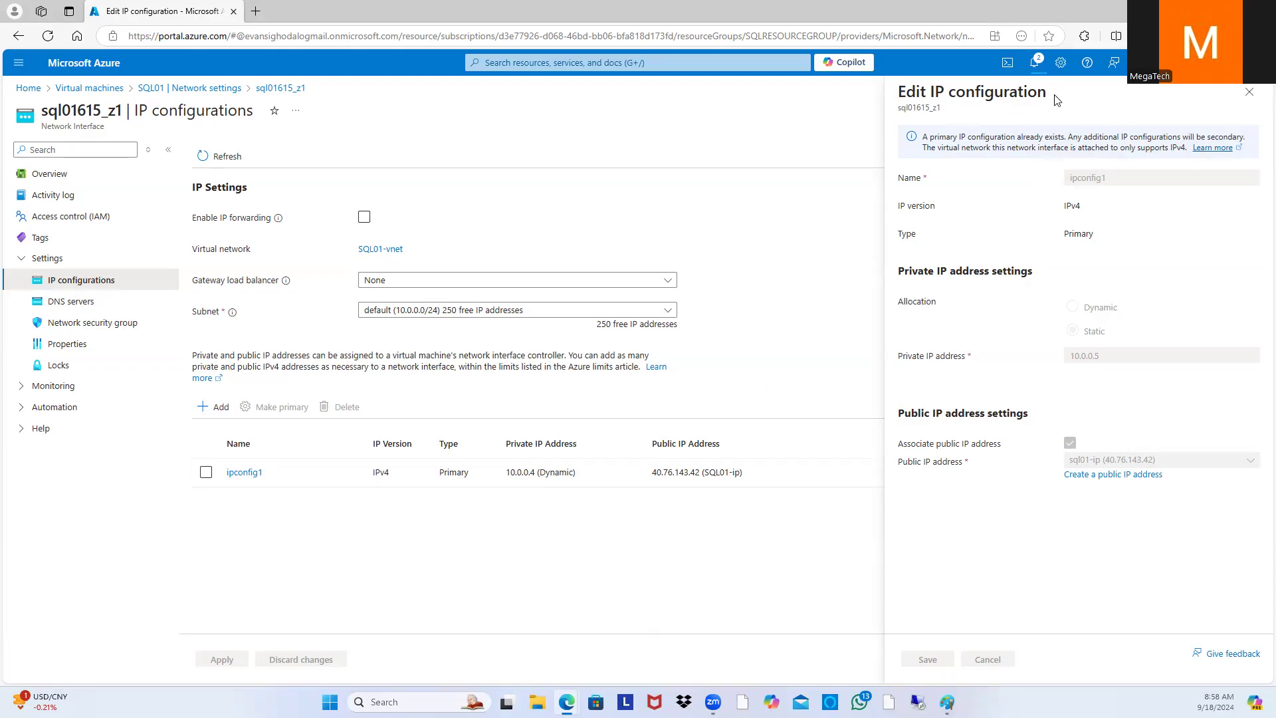
Step: Check the sql01615_z1 update's deployment progress in notifications, then view the VM list
{"action": "left_click", "coordinate": [1034, 64]}
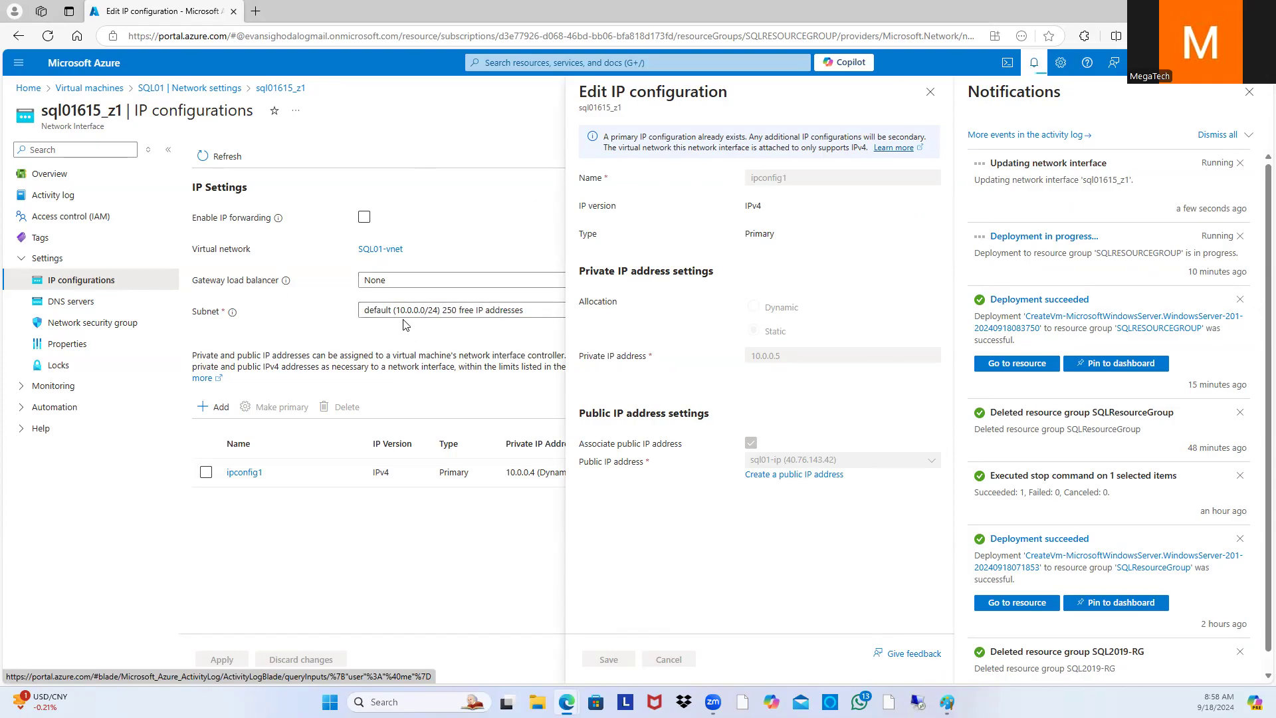
{"action": "left_click", "coordinate": [1065, 237]}
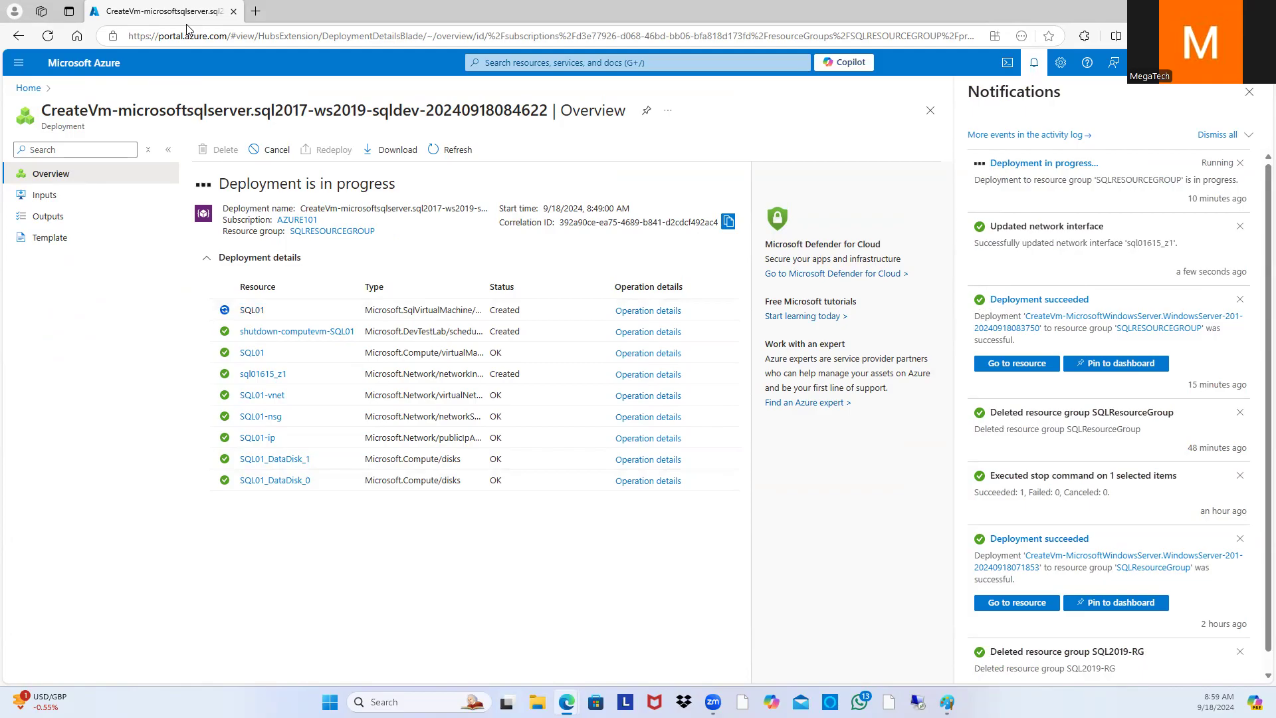
{"action": "left_click", "coordinate": [36, 94]}
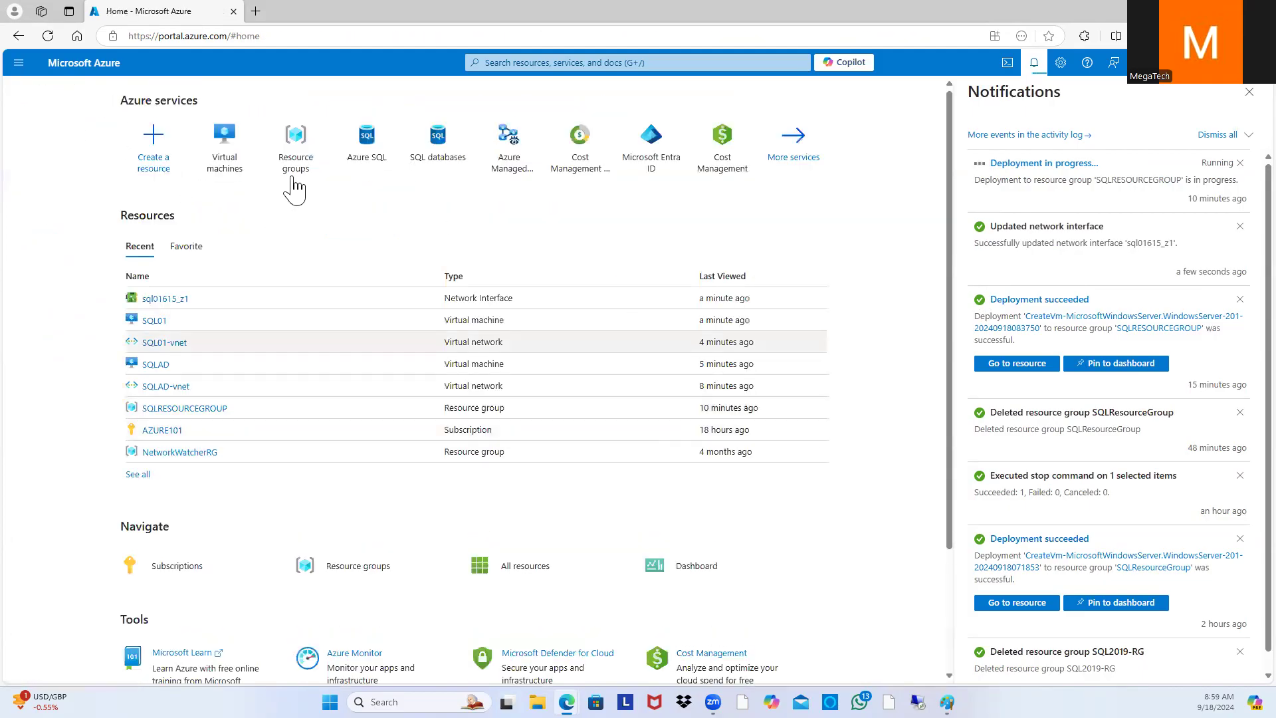
{"action": "left_click", "coordinate": [222, 139]}
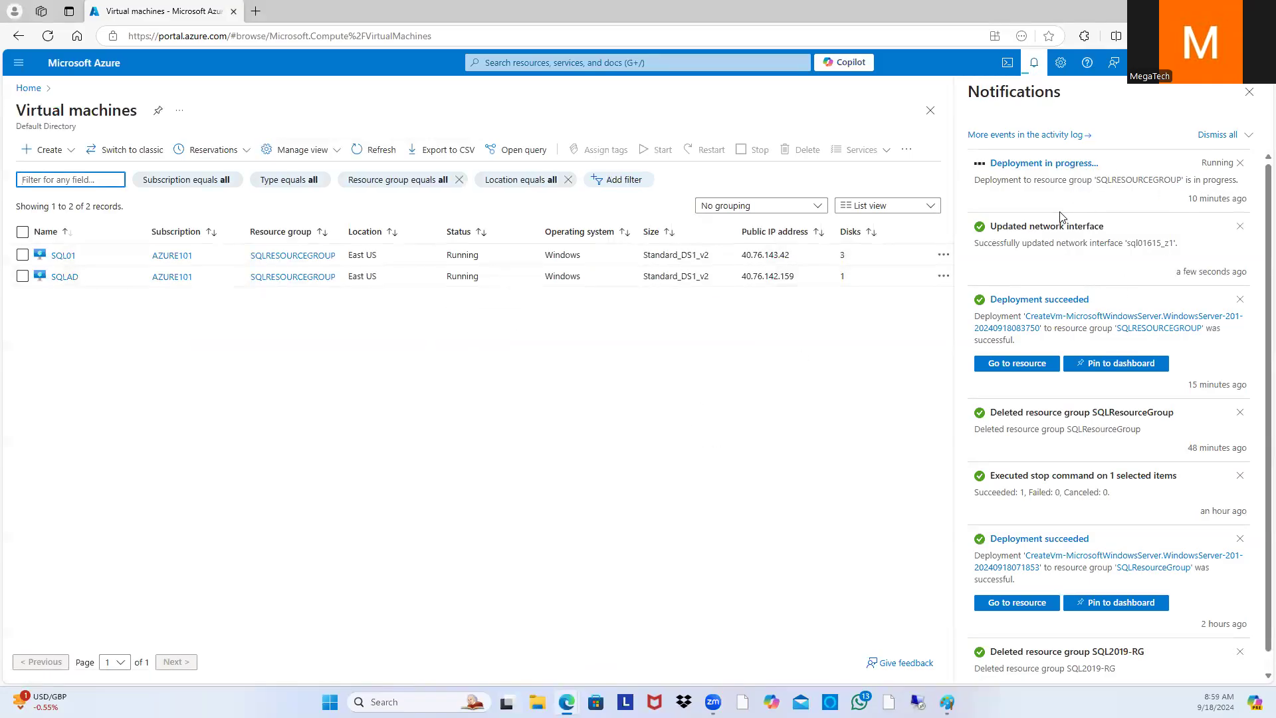
Step: Recheck the deployment until the update succeeds, then return Home and close notifications
{"action": "left_click", "coordinate": [1031, 170]}
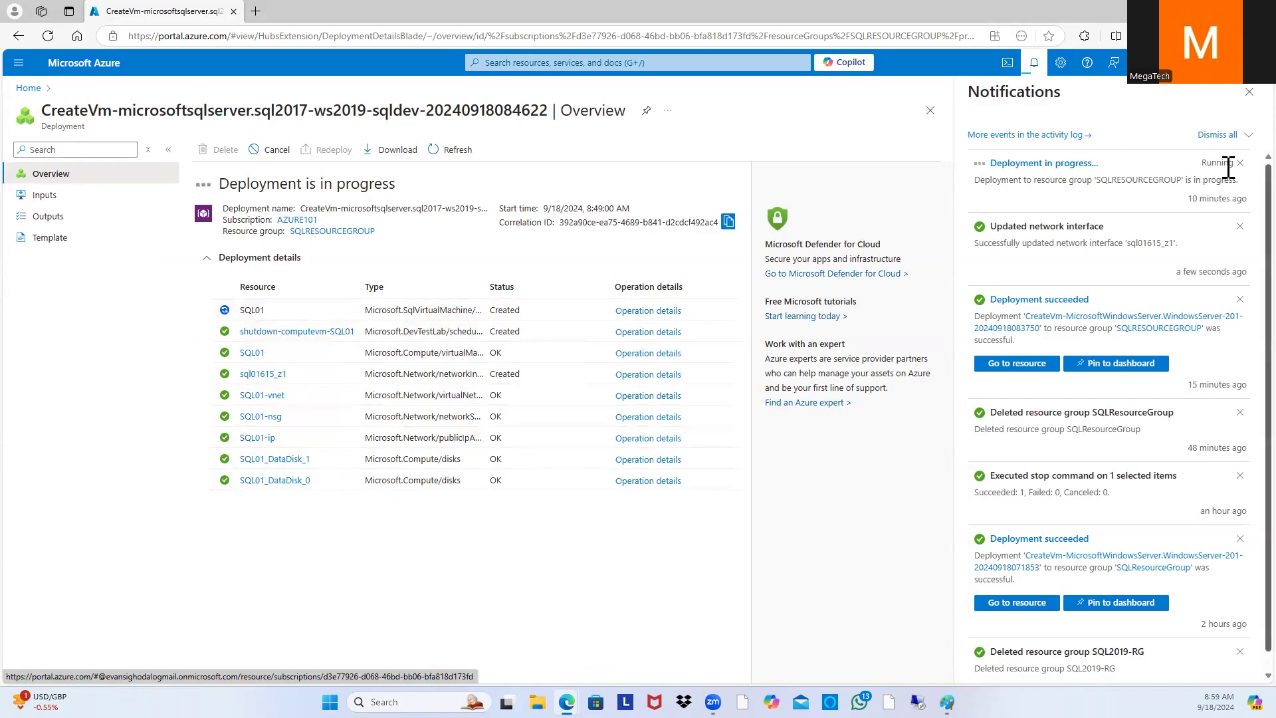
{"action": "left_click", "coordinate": [1249, 91]}
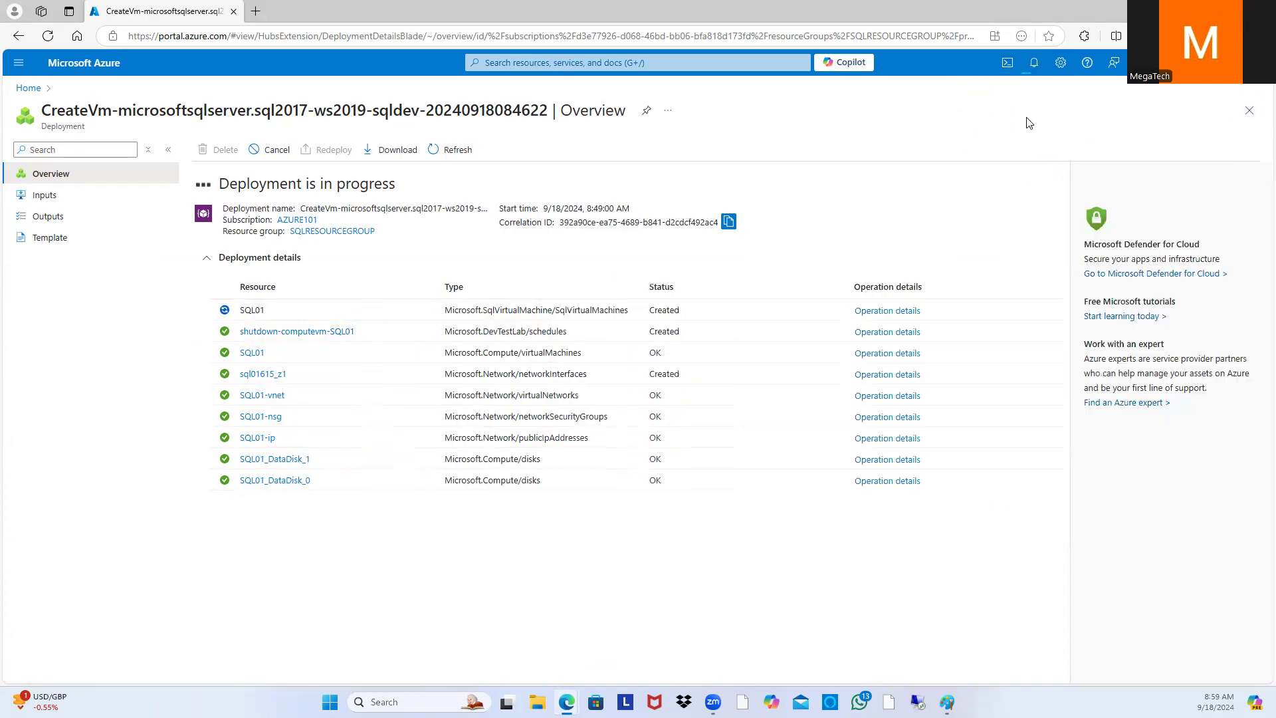
{"action": "left_click", "coordinate": [1034, 66]}
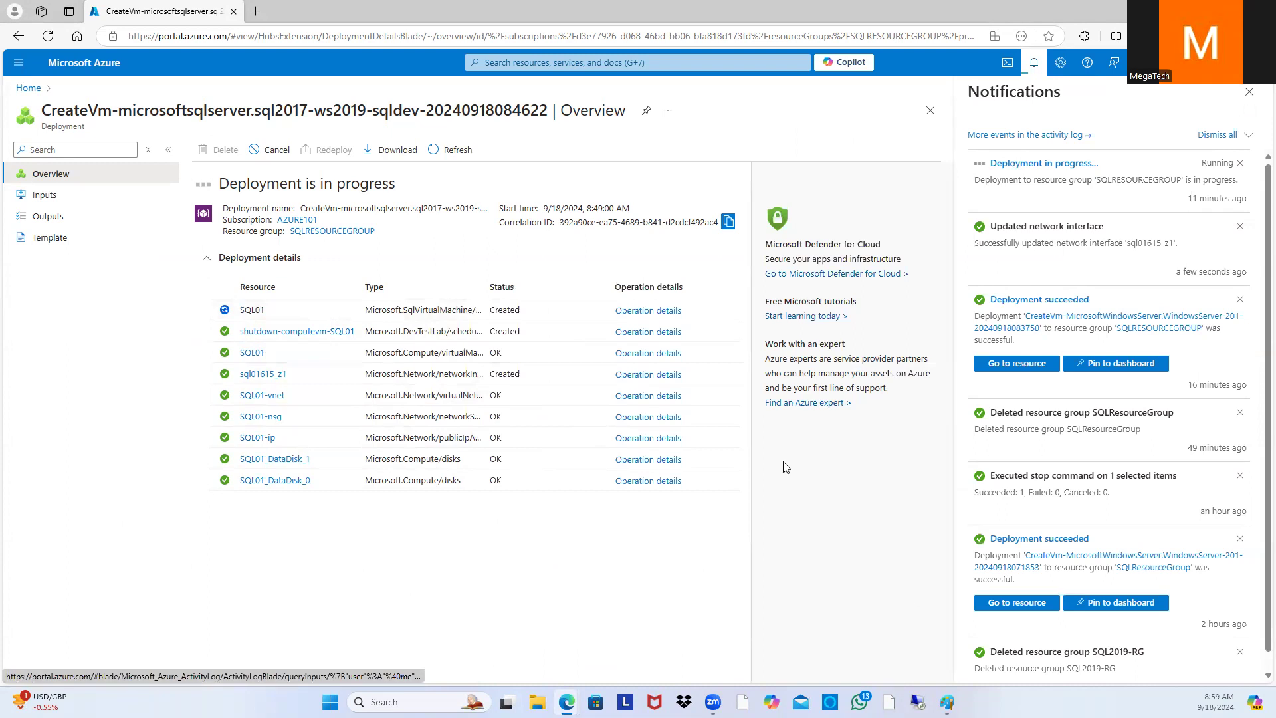
{"action": "left_click", "coordinate": [28, 88]}
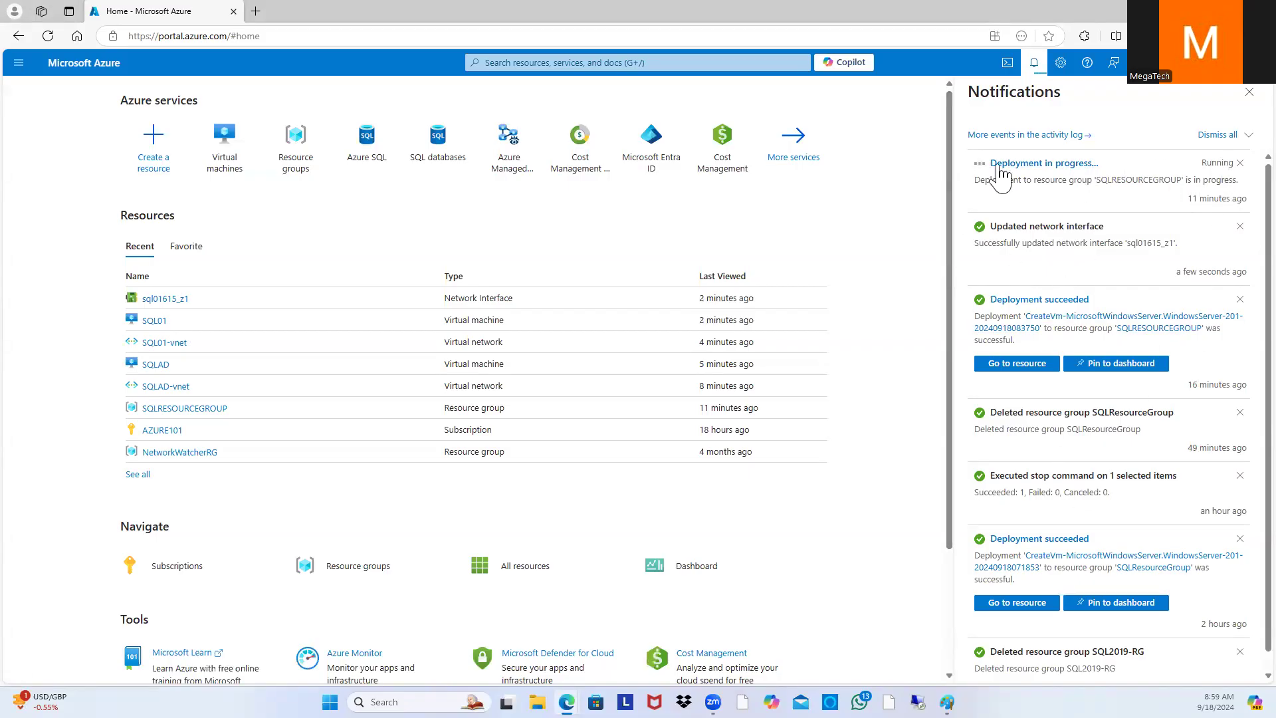
{"action": "left_click", "coordinate": [1249, 91]}
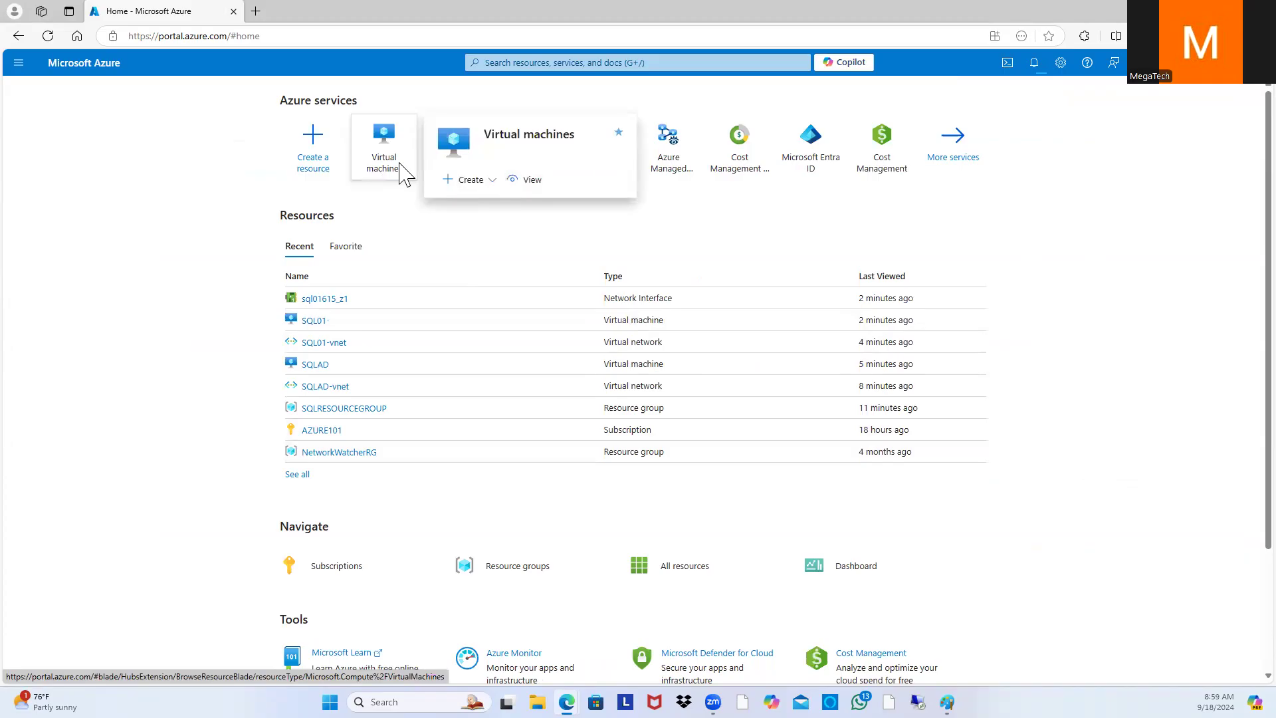
Step: Confirm SQL01's overview now shows private IP 10.0.0.5, then return to Virtual machines and open Create
{"action": "left_click", "coordinate": [402, 174]}
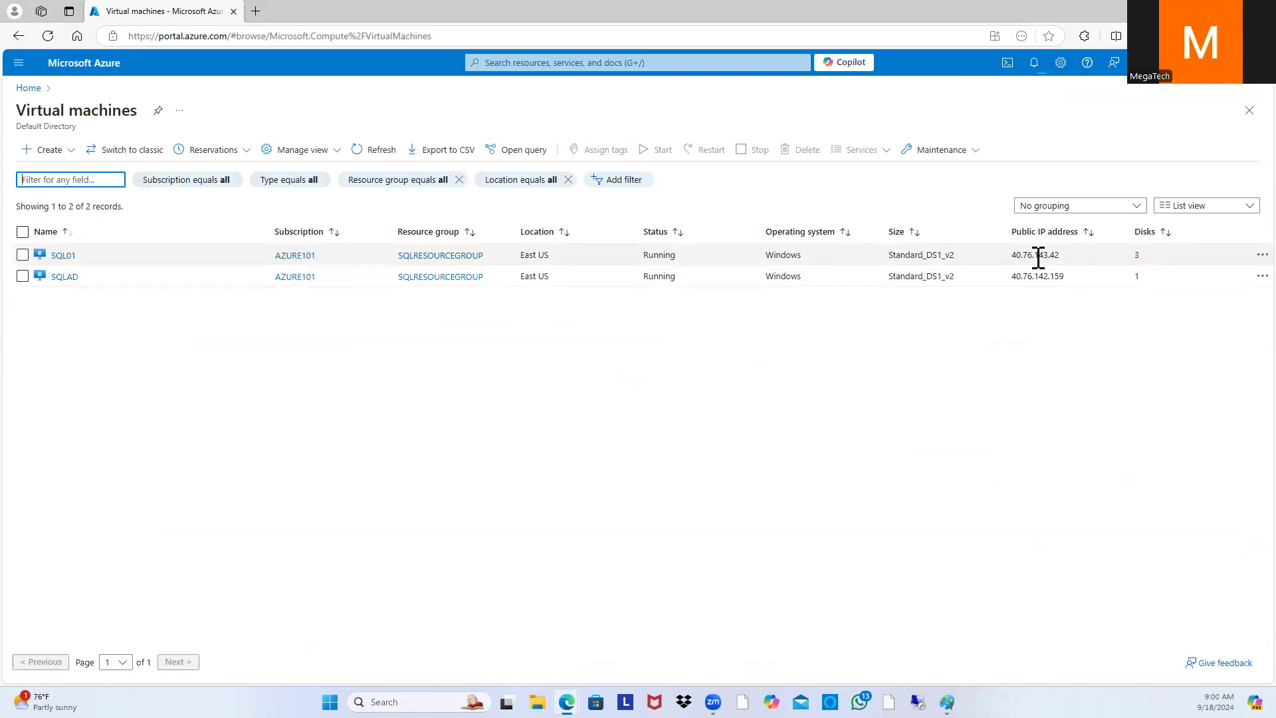
{"action": "left_click_drag", "start_coordinate": [1037, 258], "coordinate": [944, 276]}
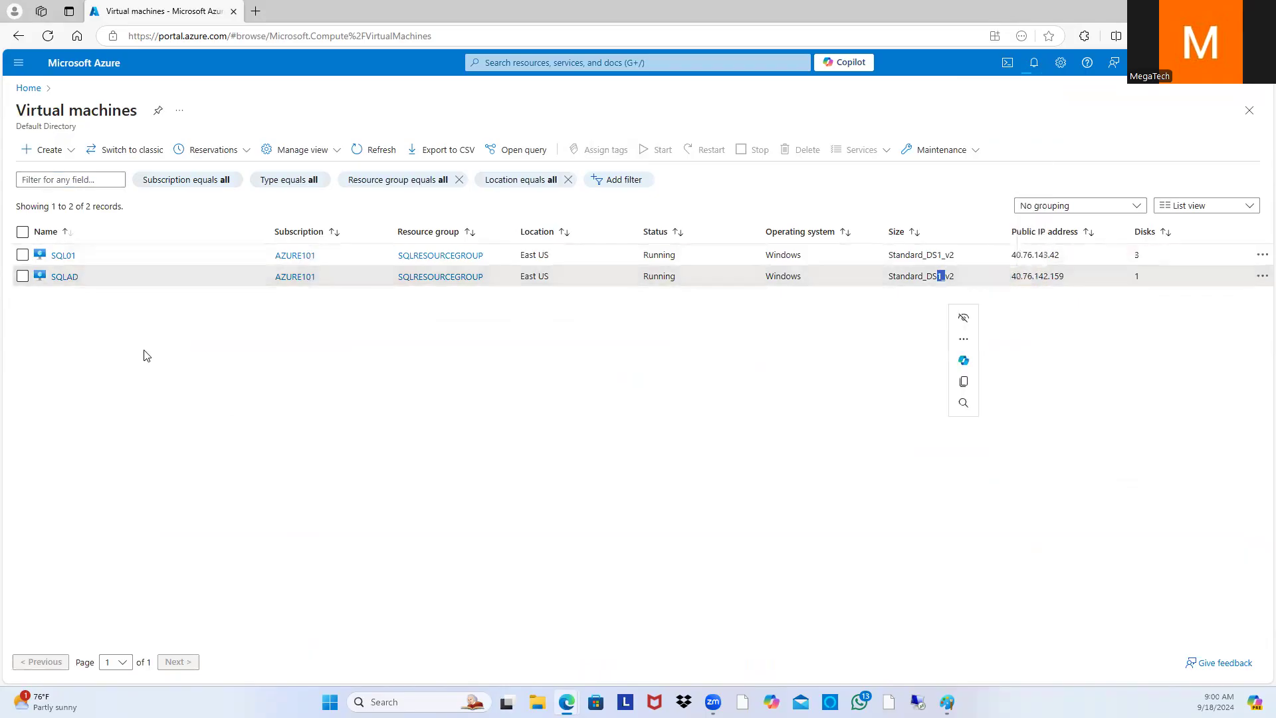
{"action": "left_click", "coordinate": [74, 258]}
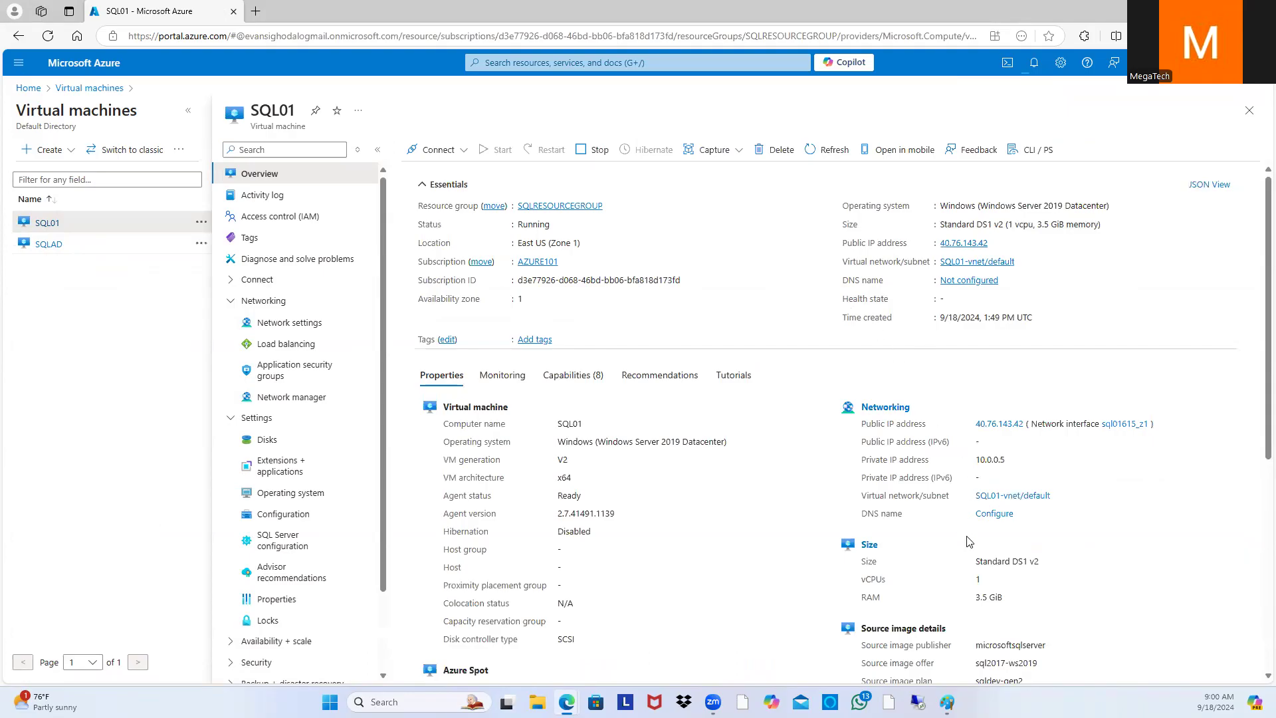
{"action": "left_click_drag", "start_coordinate": [1023, 469], "coordinate": [956, 462]}
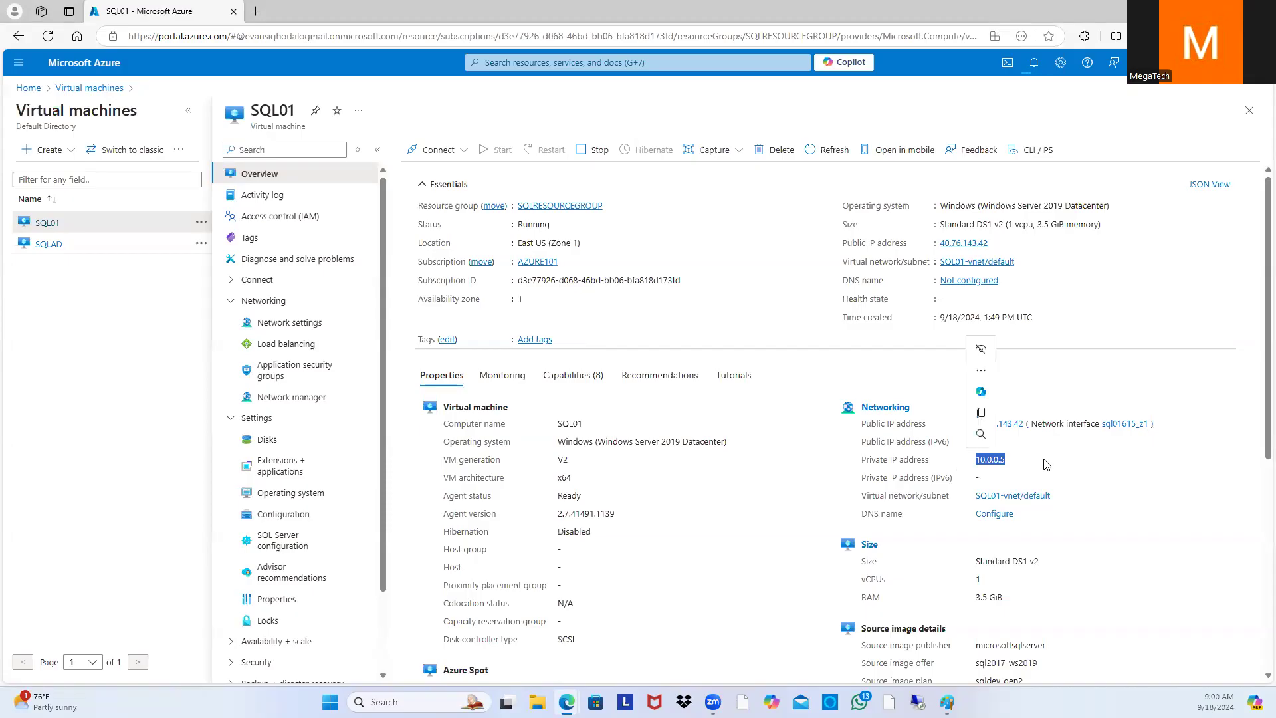
{"action": "left_click", "coordinate": [1101, 472]}
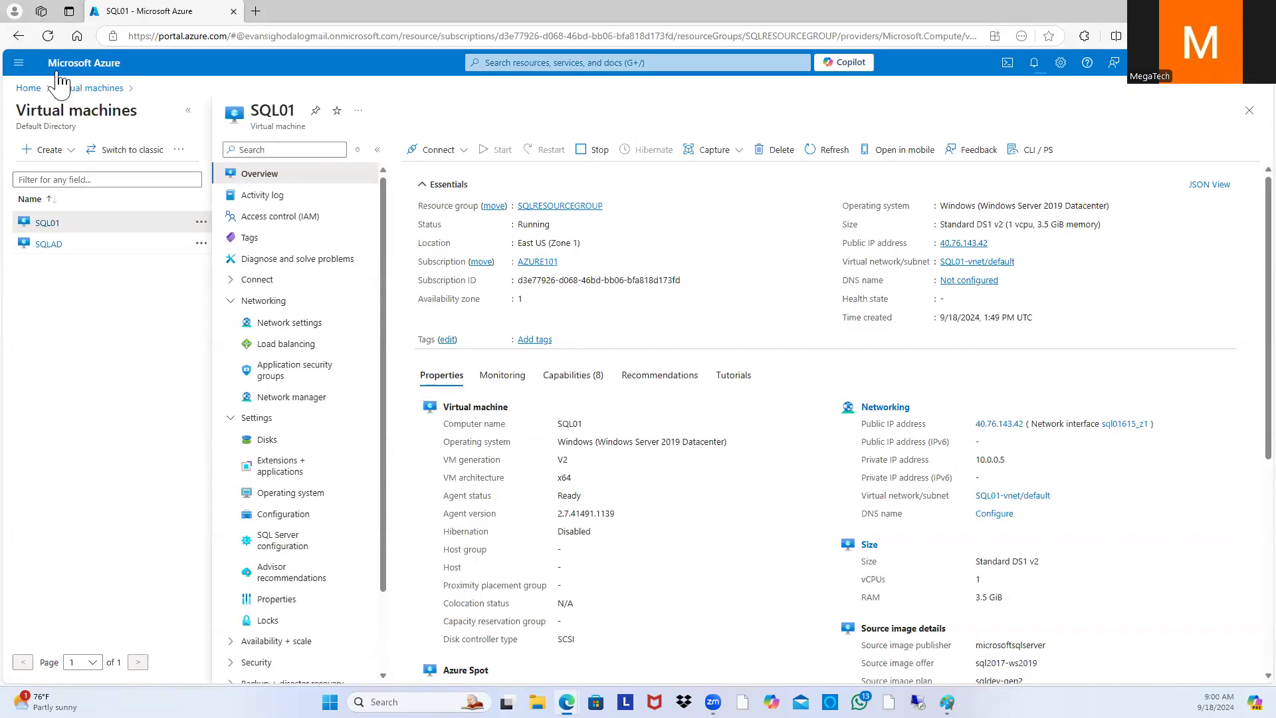
{"action": "left_click", "coordinate": [88, 89]}
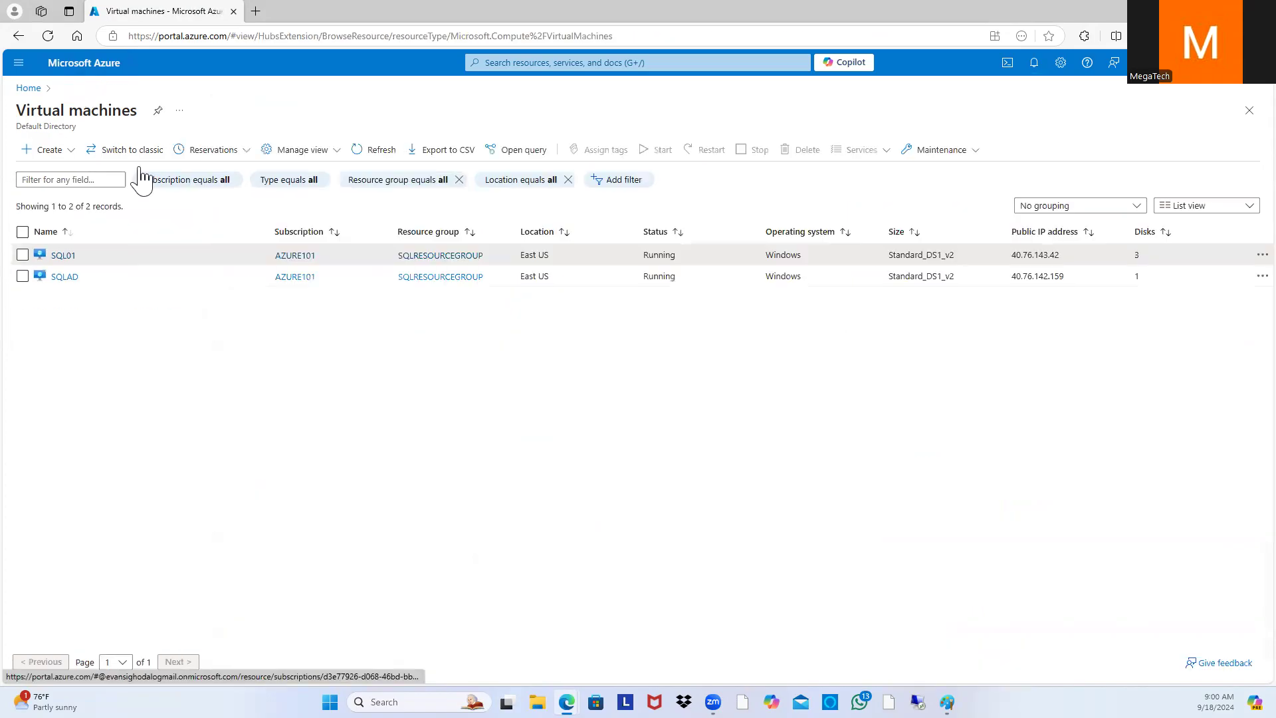
{"action": "left_click", "coordinate": [69, 151]}
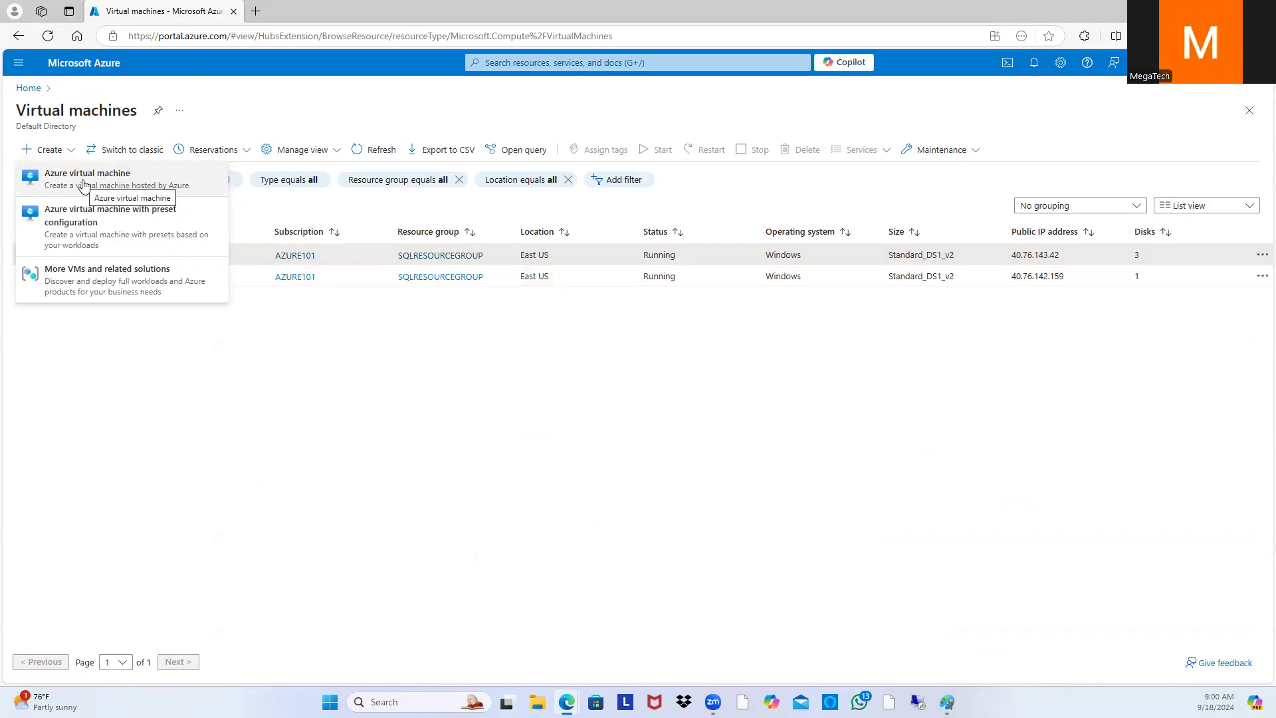
Step: Start a new Azure virtual machine named SQL02 in SQLRESOURCEGROUP
{"action": "left_click", "coordinate": [83, 185]}
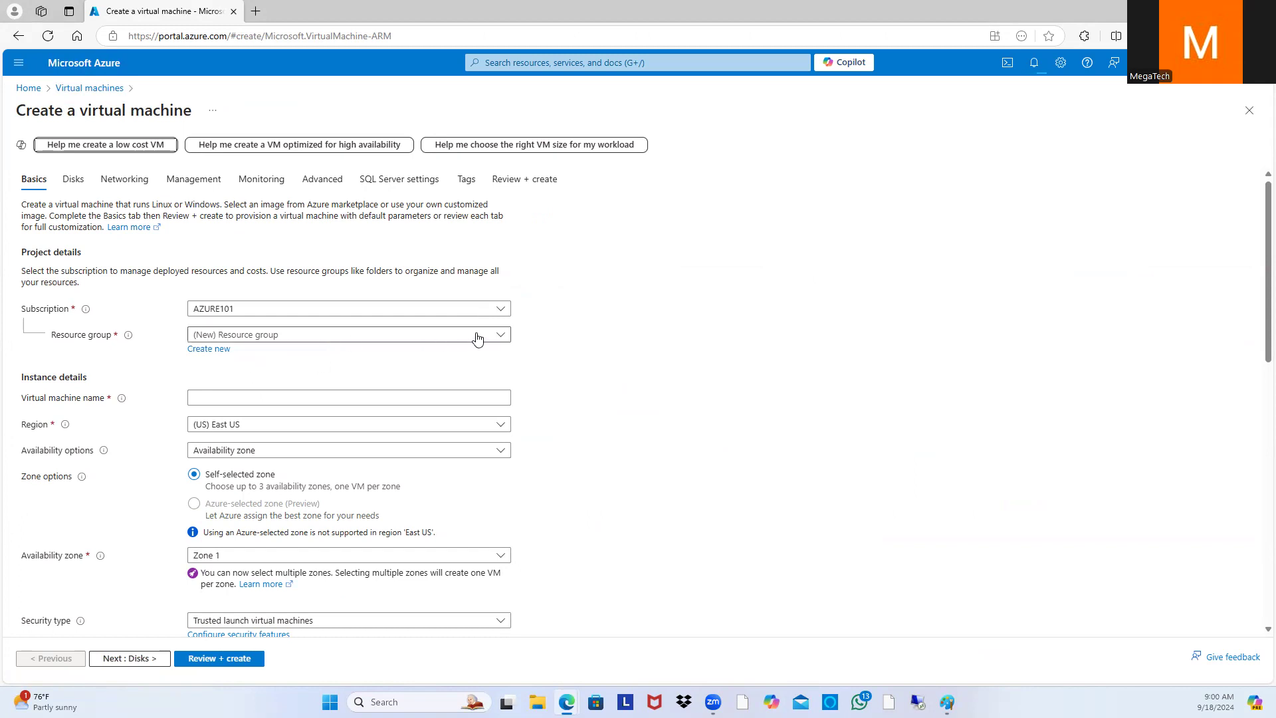
{"action": "left_click", "coordinate": [501, 336]}
{"action": "left_click", "coordinate": [349, 428]}
{"action": "left_click", "coordinate": [262, 398]}
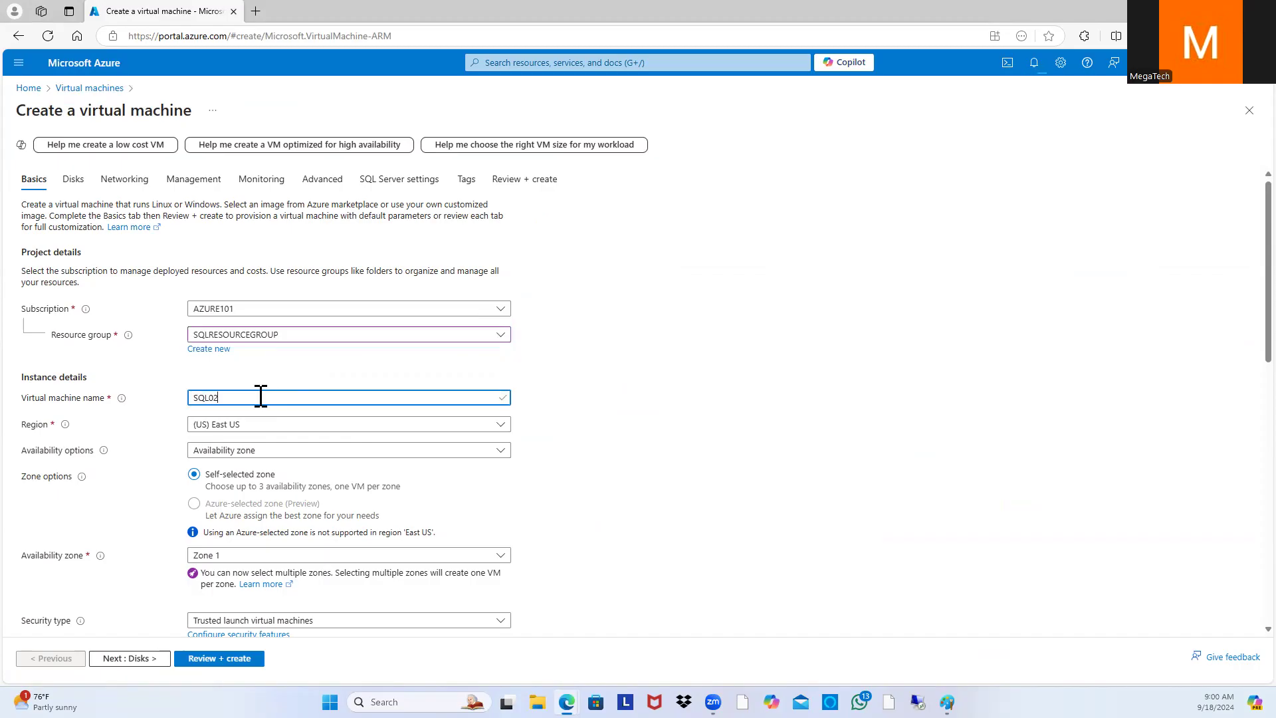
{"action": "left_click", "coordinate": [834, 465]}
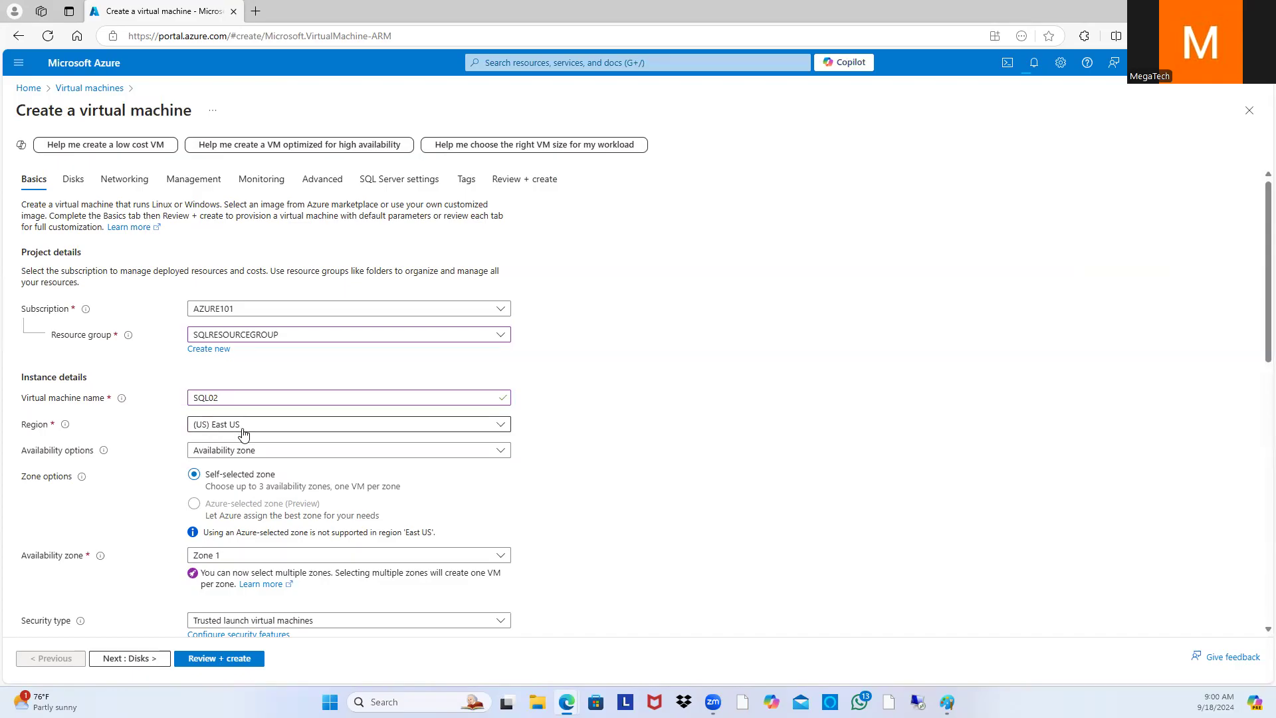
Step: Enter the administrator username and password, with password confirmation, for SQL02
{"action": "scroll", "coordinate": [484, 456], "scroll_direction": "down", "scroll_amount": 2}
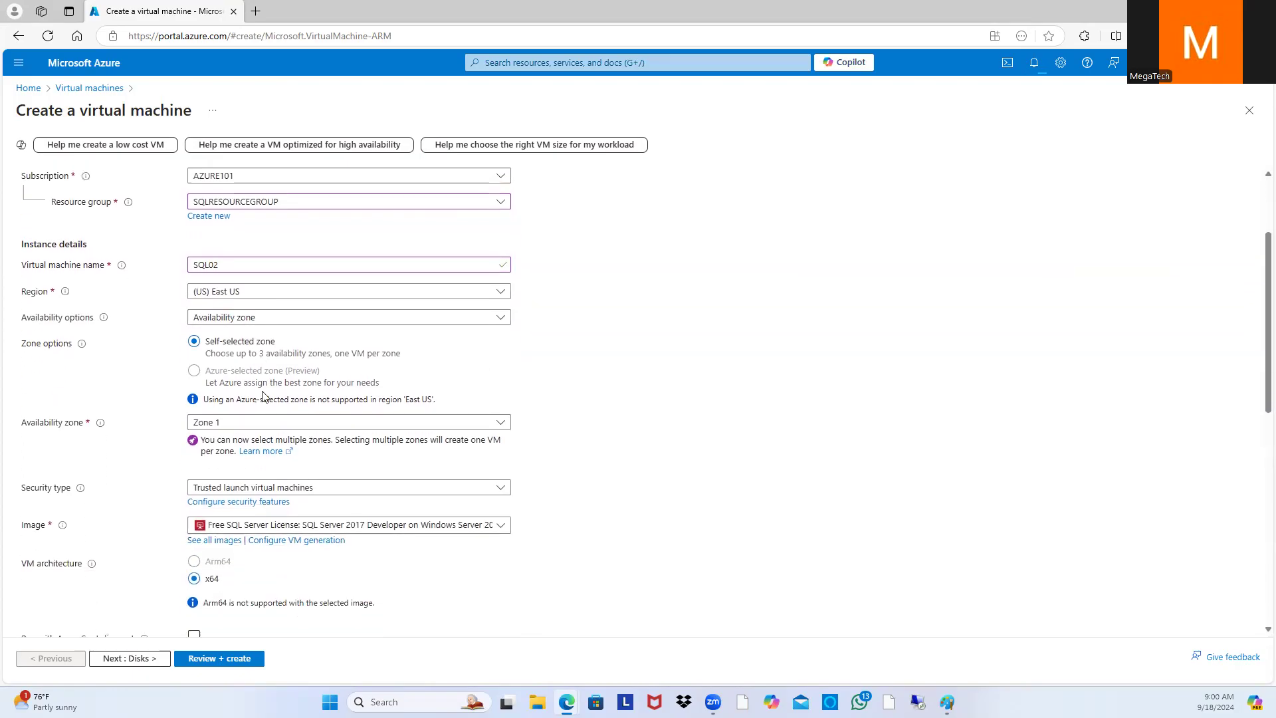
{"action": "scroll", "coordinate": [262, 396], "scroll_direction": "down", "scroll_amount": 1}
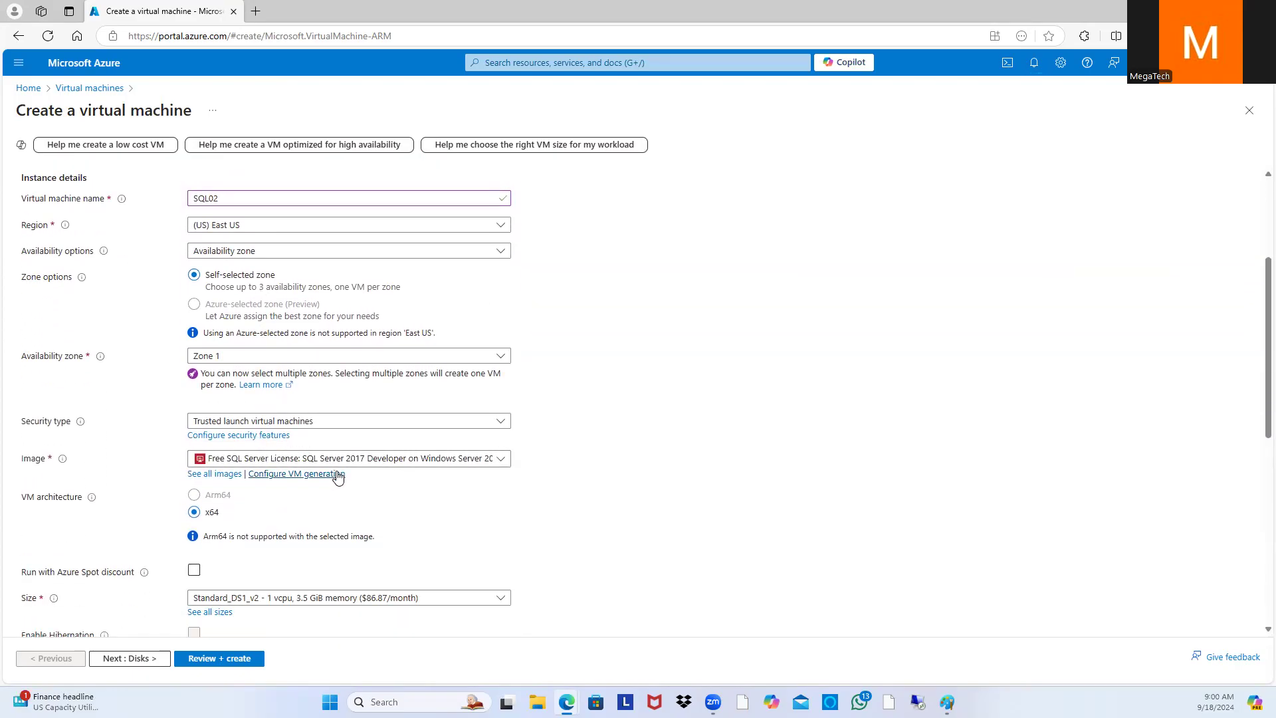
{"action": "scroll", "coordinate": [497, 467], "scroll_direction": "down", "scroll_amount": 2}
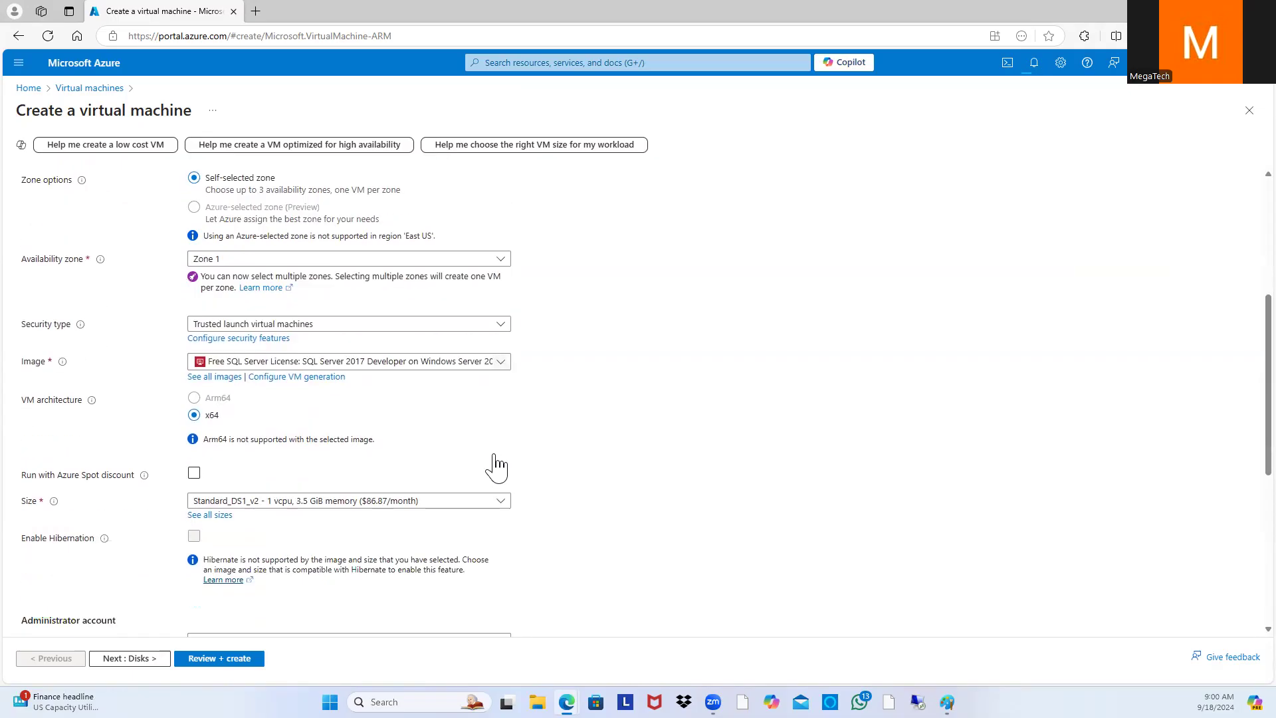
{"action": "scroll", "coordinate": [399, 351], "scroll_direction": "down", "scroll_amount": 2}
{"action": "scroll", "coordinate": [376, 490], "scroll_direction": "down", "scroll_amount": 2}
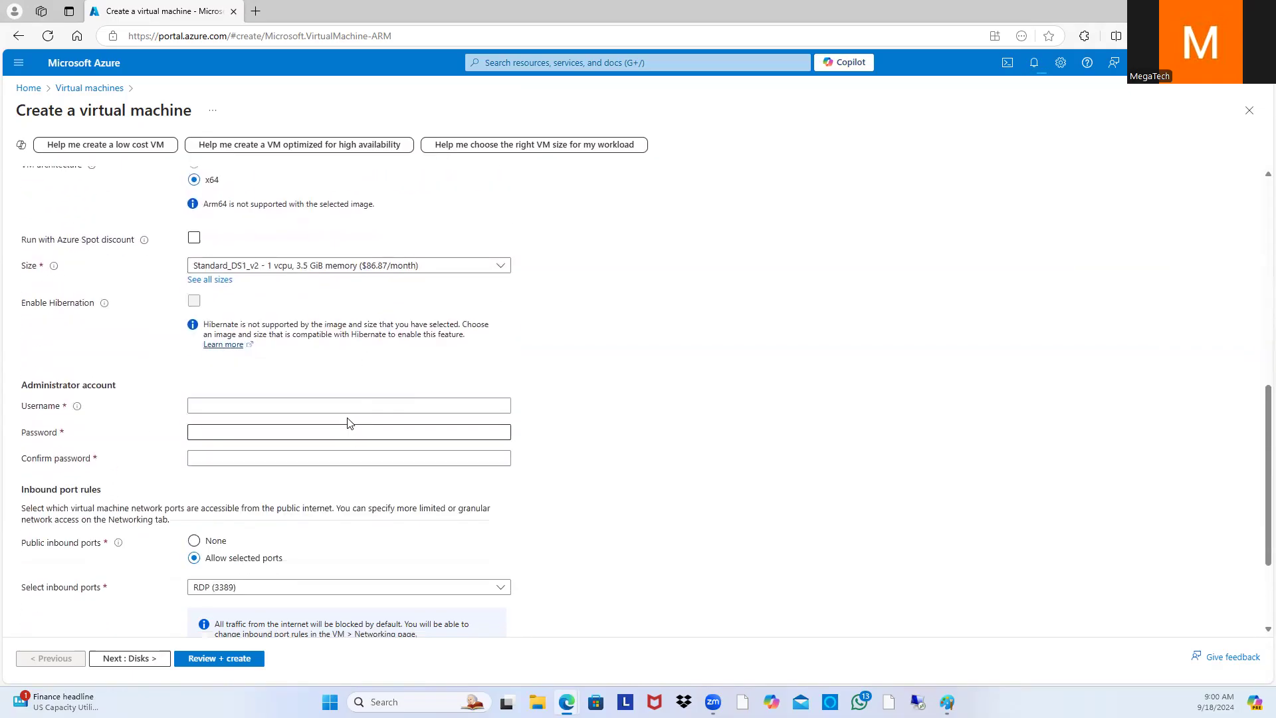
{"action": "left_click", "coordinate": [368, 406]}
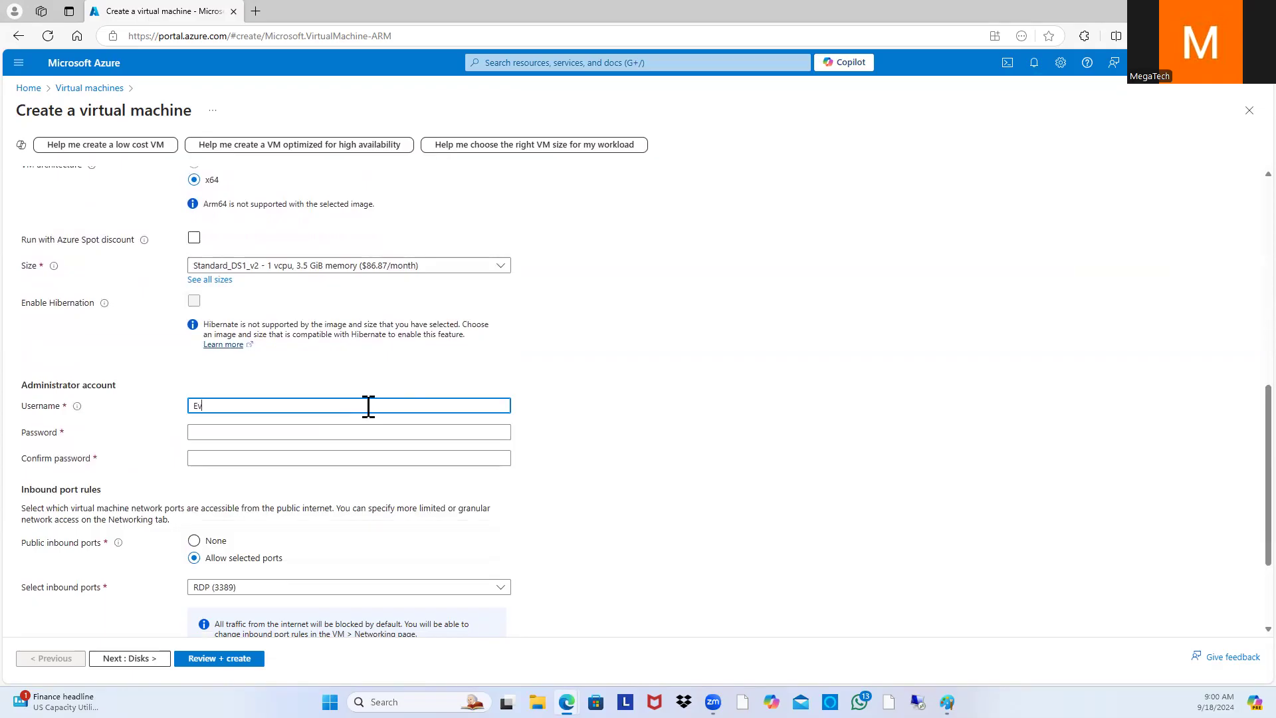
{"action": "left_click", "coordinate": [298, 433]}
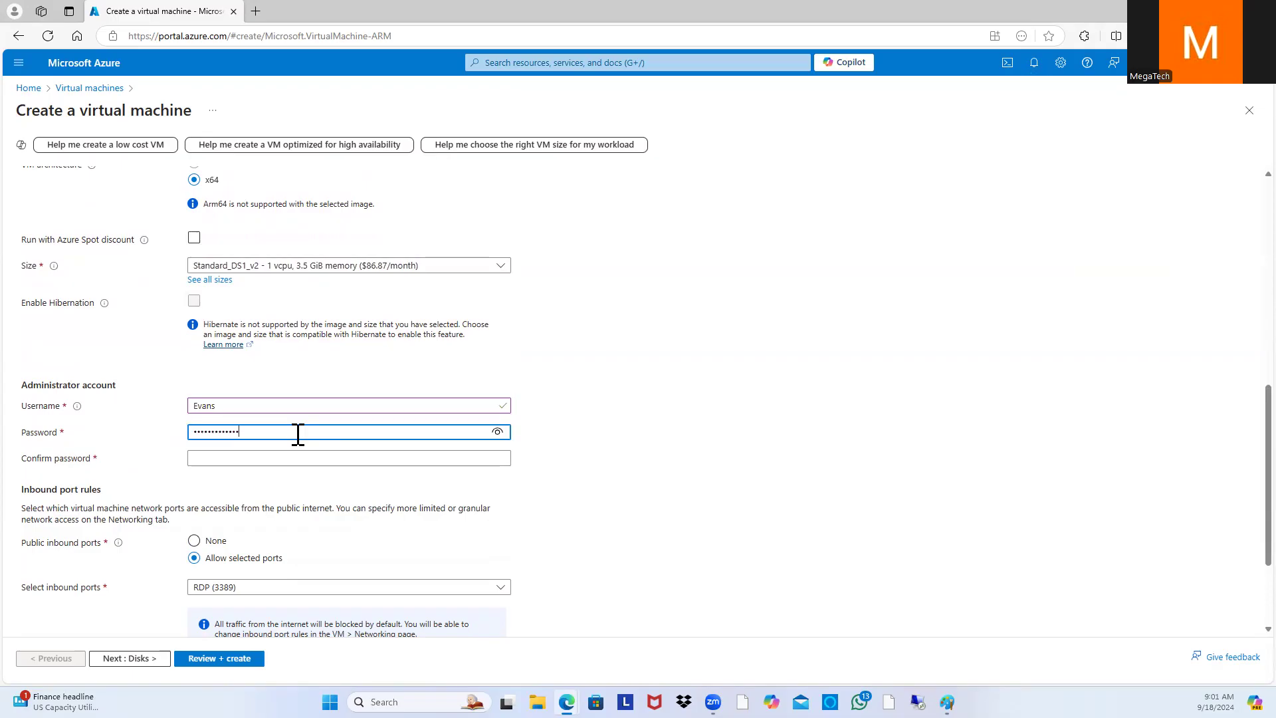
{"action": "key", "text": "Tab"}
{"action": "type", "text": "•"}
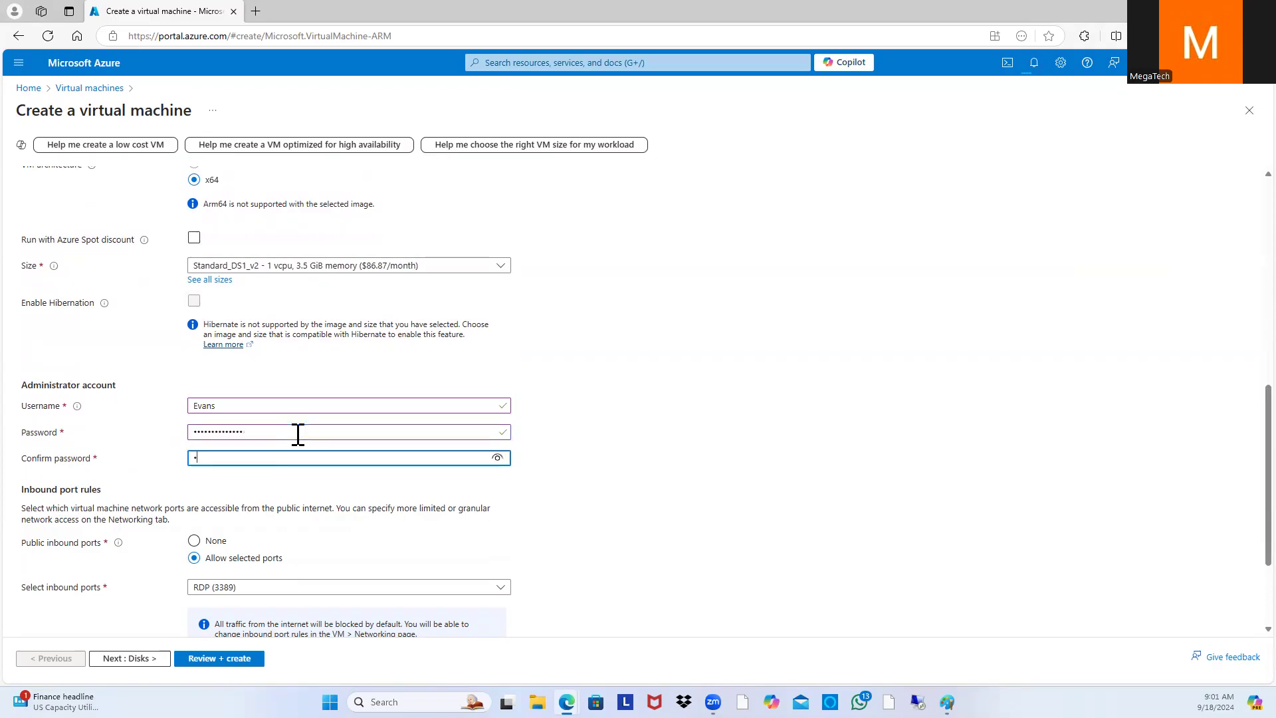
{"action": "type", "text": "•••"}
Step: Advance past the Disks settings to SQL02's Networking settings
{"action": "scroll", "coordinate": [207, 550], "scroll_direction": "down", "scroll_amount": 3}
{"action": "left_click", "coordinate": [130, 658]}
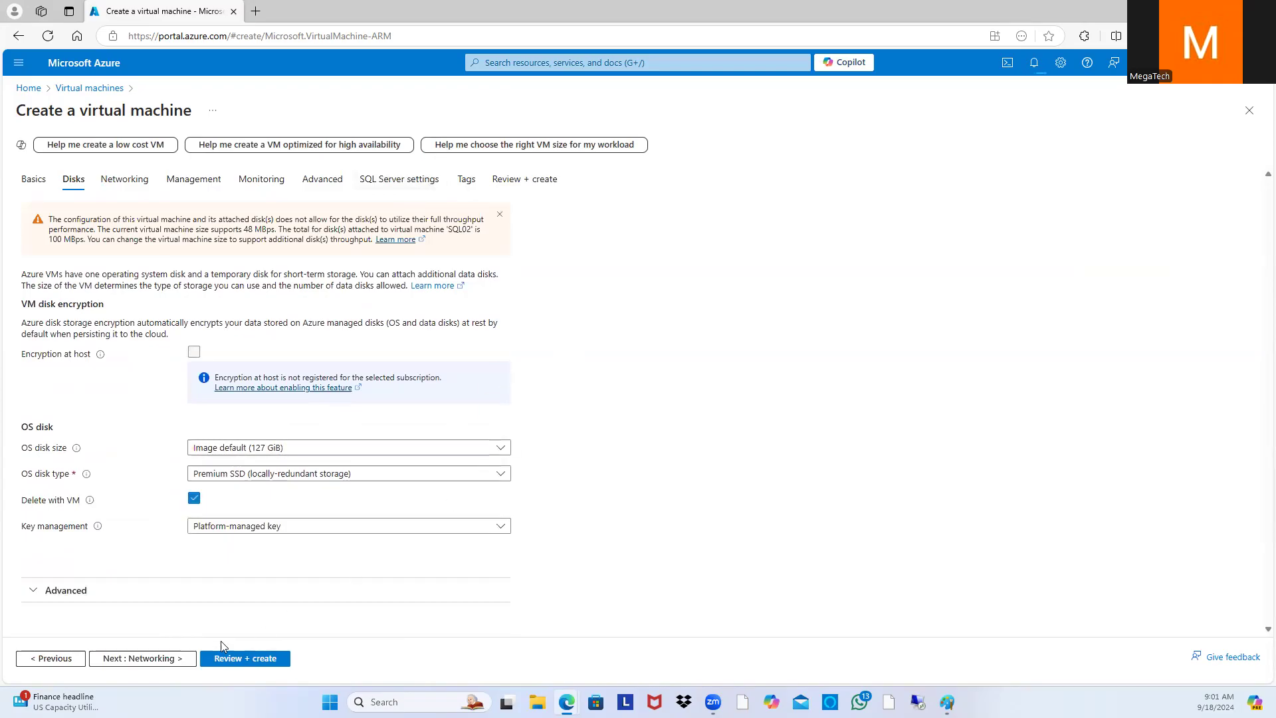
{"action": "left_click", "coordinate": [170, 658]}
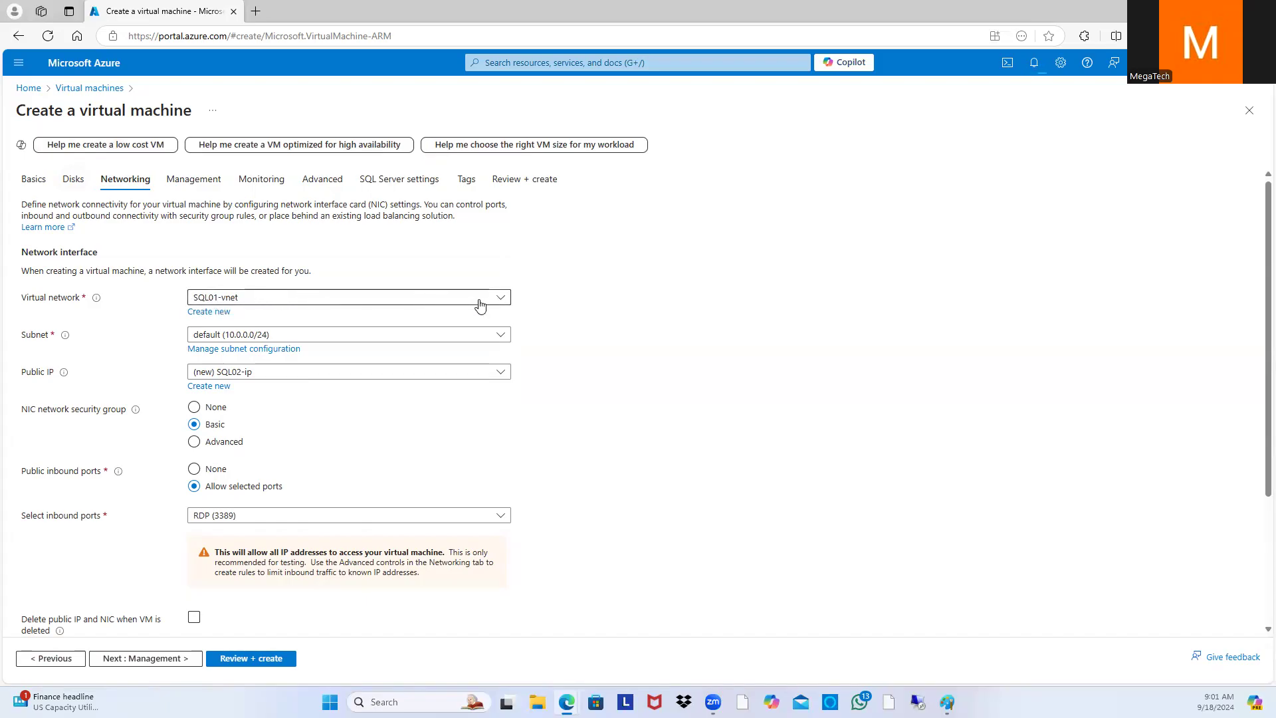
Step: Connect SQL02 to the existing SQLAD-vnet with its default 10.0.0.0/24 subnet
{"action": "left_click", "coordinate": [501, 299]}
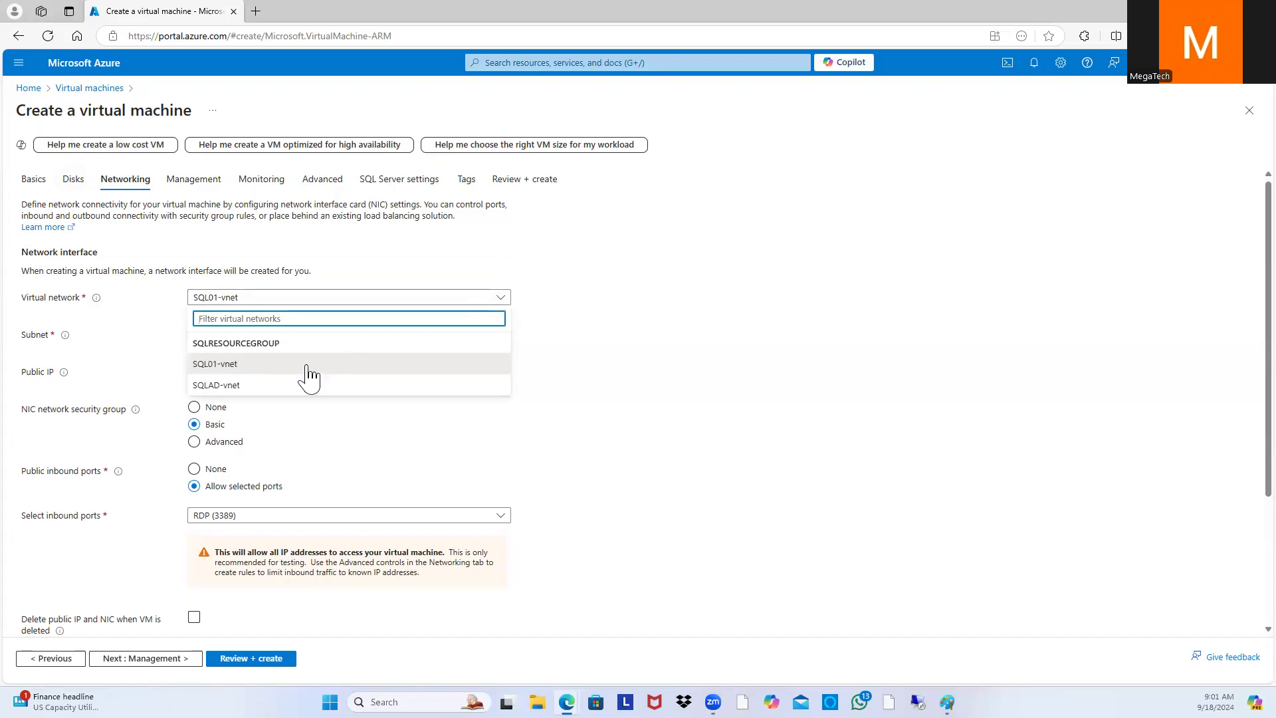
{"action": "left_click", "coordinate": [233, 387]}
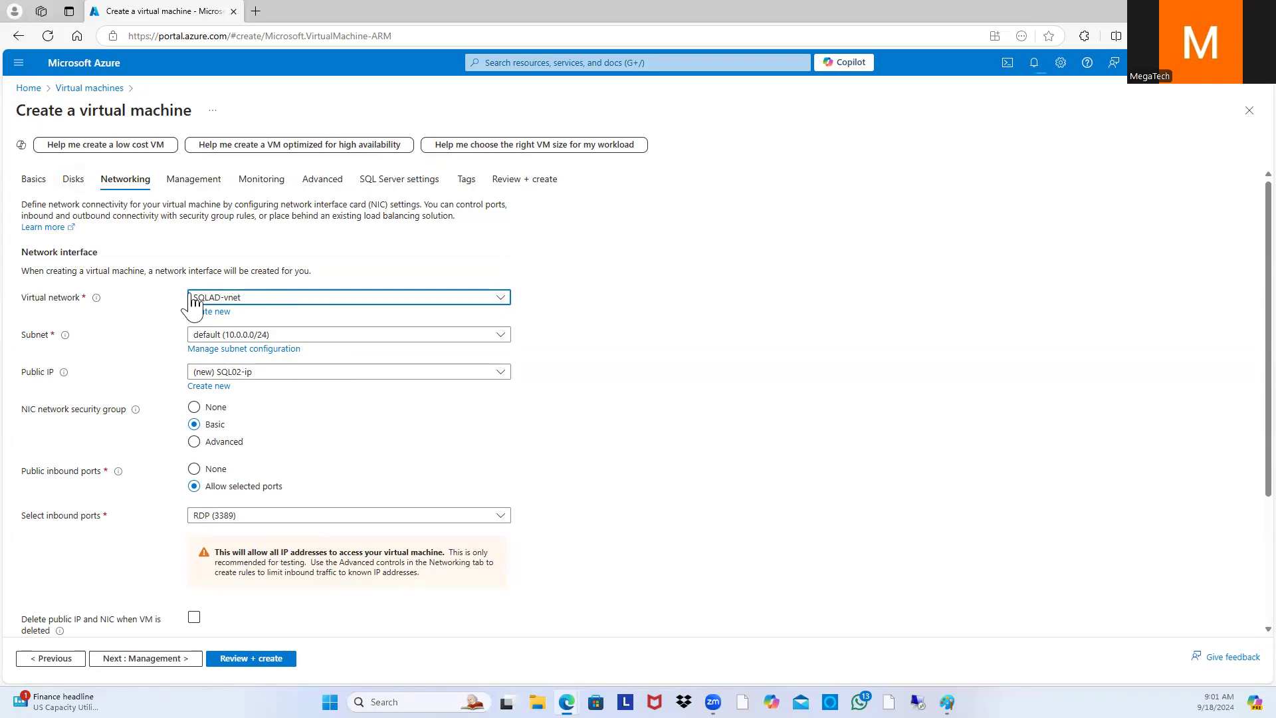
{"action": "scroll", "coordinate": [356, 478], "scroll_direction": "down", "scroll_amount": 3}
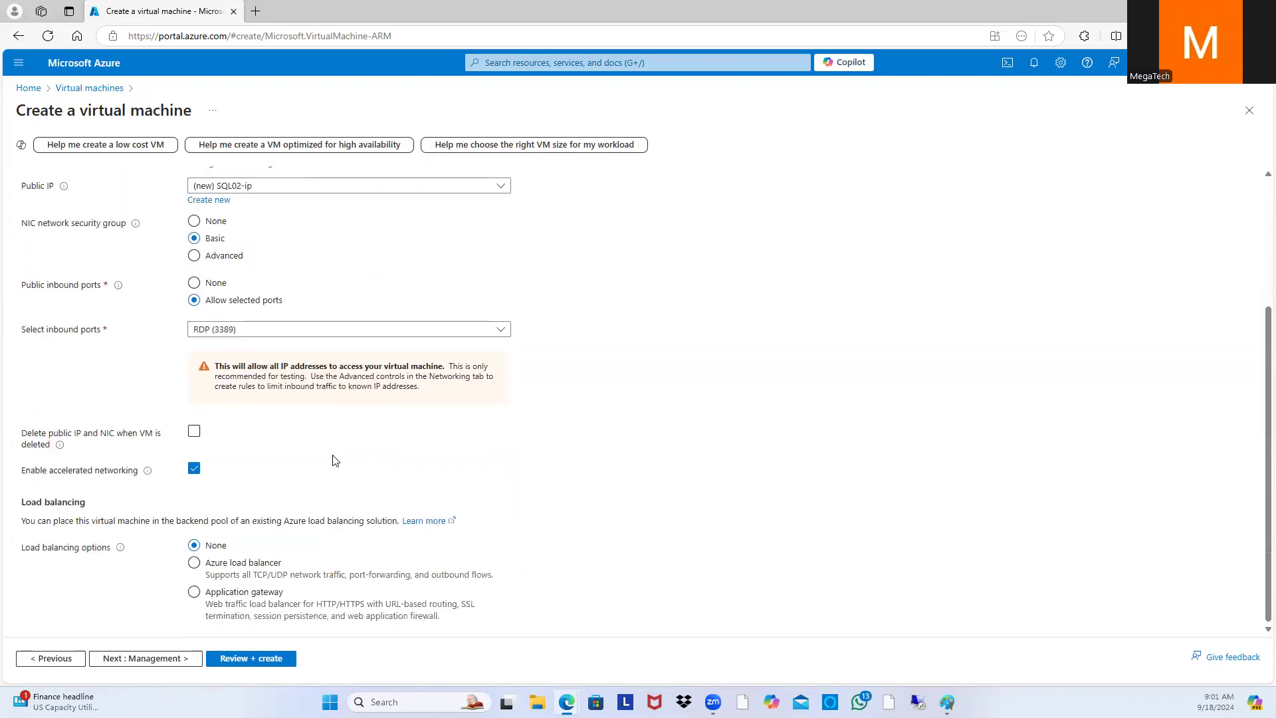
Step: Enable SQL02's auto-shutdown at 9:00:00 PM on the Management tab
{"action": "left_click", "coordinate": [176, 660]}
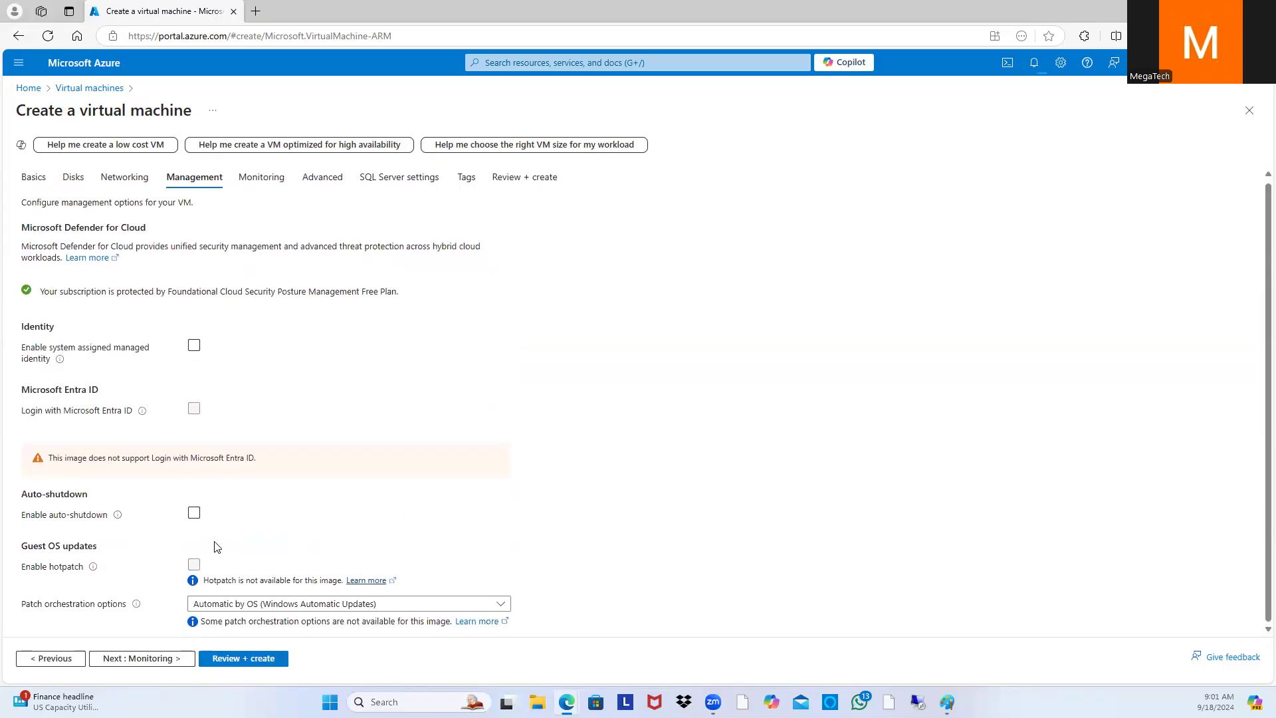
{"action": "left_click", "coordinate": [194, 513]}
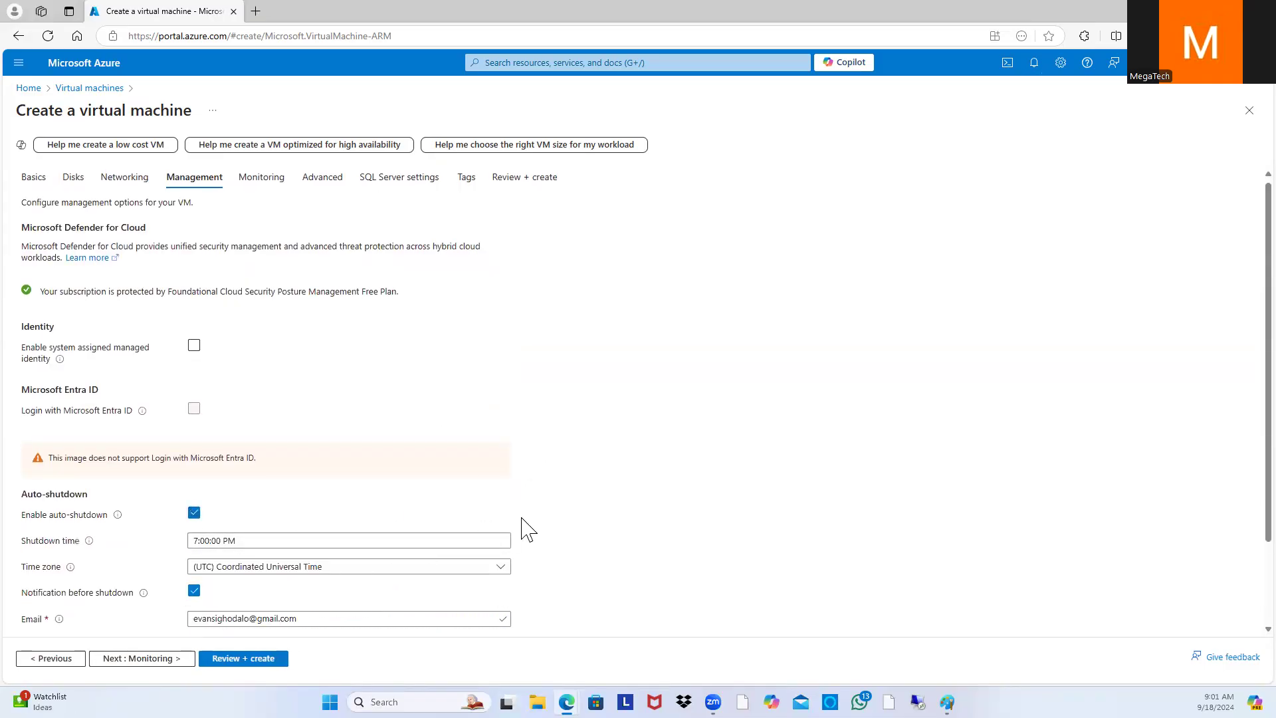
{"action": "scroll", "coordinate": [521, 527], "scroll_direction": "down", "scroll_amount": 2}
{"action": "left_click", "coordinate": [199, 440]}
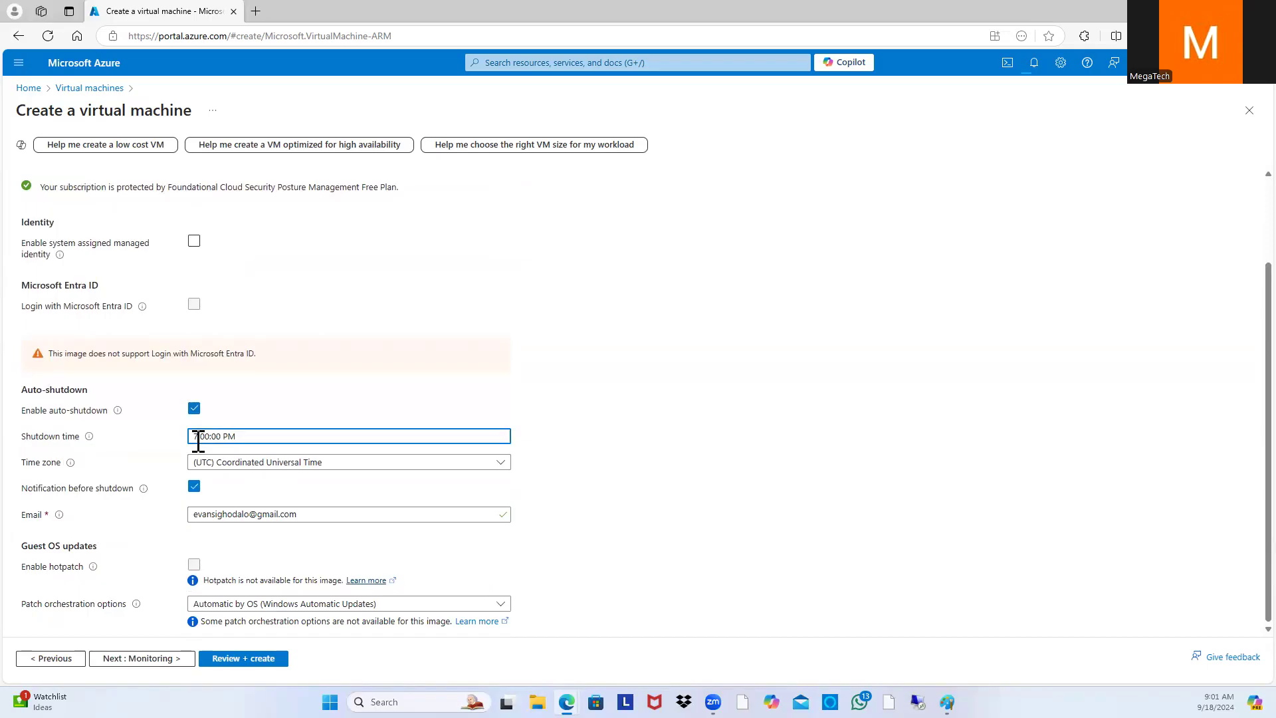
{"action": "type", "text": "9"}
Step: Set the auto-shutdown time zone to (UTC-06:00) Central Time (US & Canada)
{"action": "left_click", "coordinate": [432, 464]}
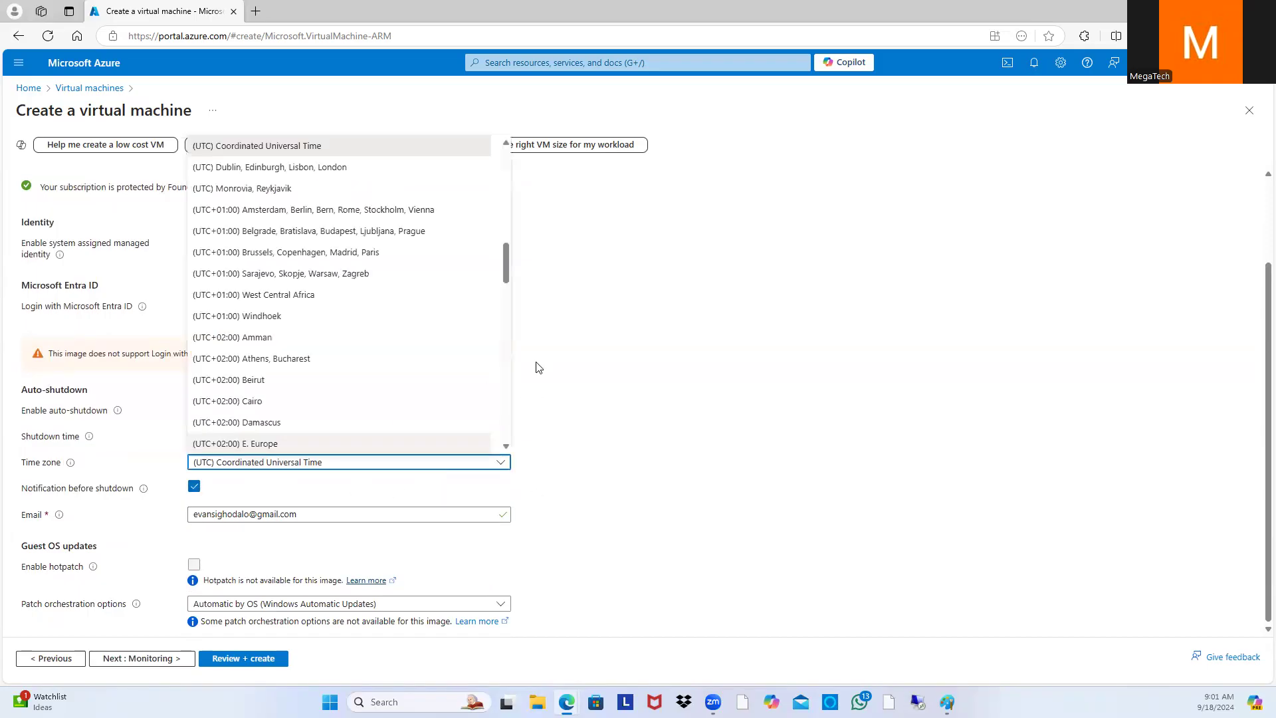
{"action": "scroll", "coordinate": [419, 266], "scroll_direction": "up", "scroll_amount": 5}
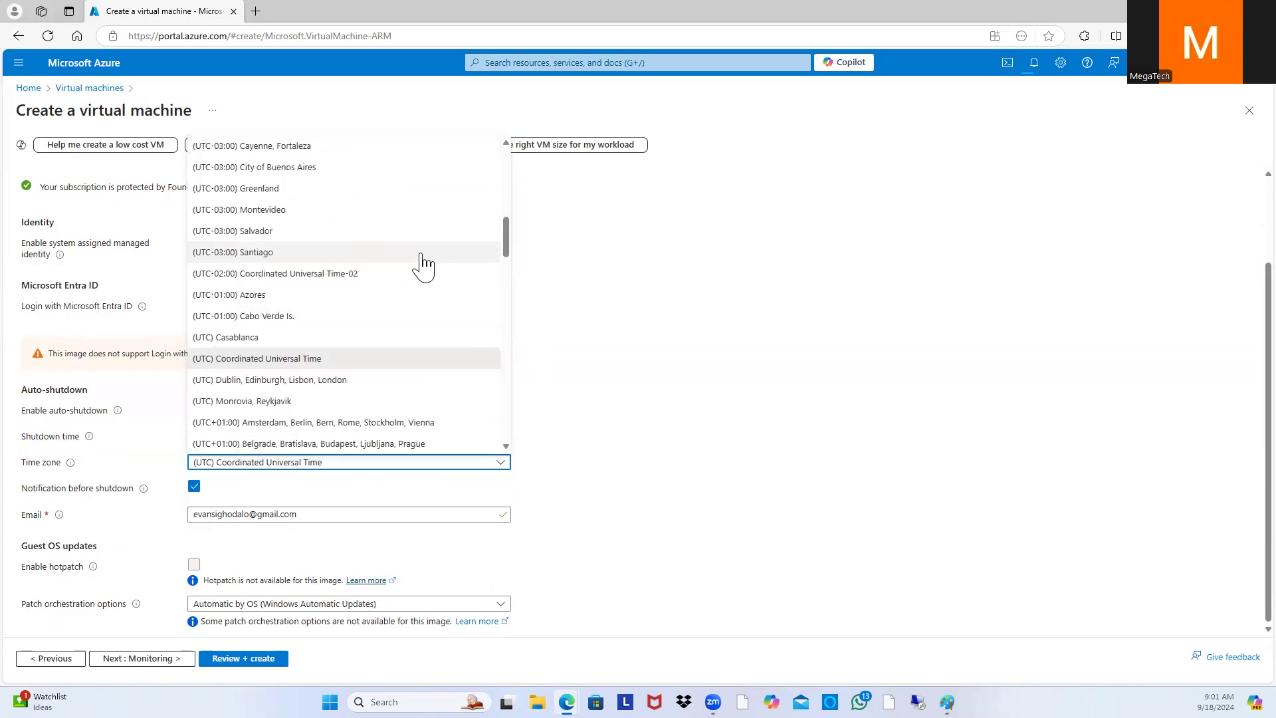
{"action": "scroll", "coordinate": [373, 345], "scroll_direction": "up", "scroll_amount": 4}
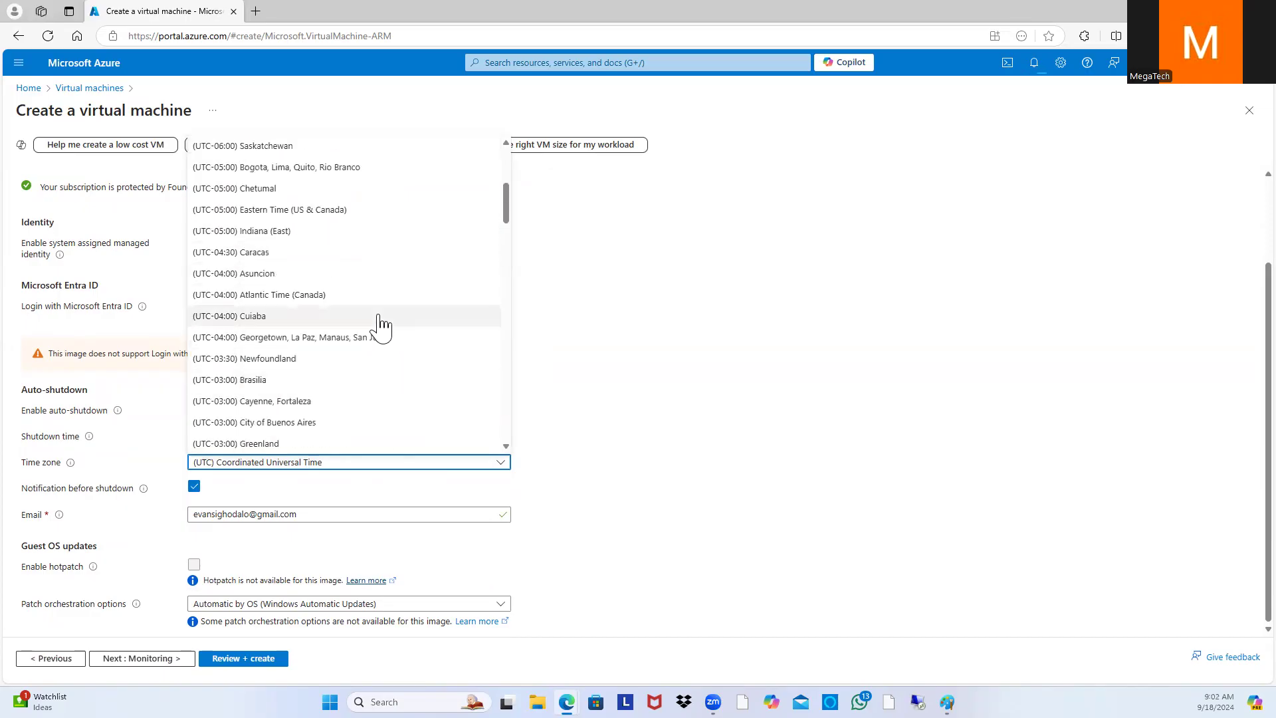
{"action": "scroll", "coordinate": [357, 292], "scroll_direction": "down", "scroll_amount": 4}
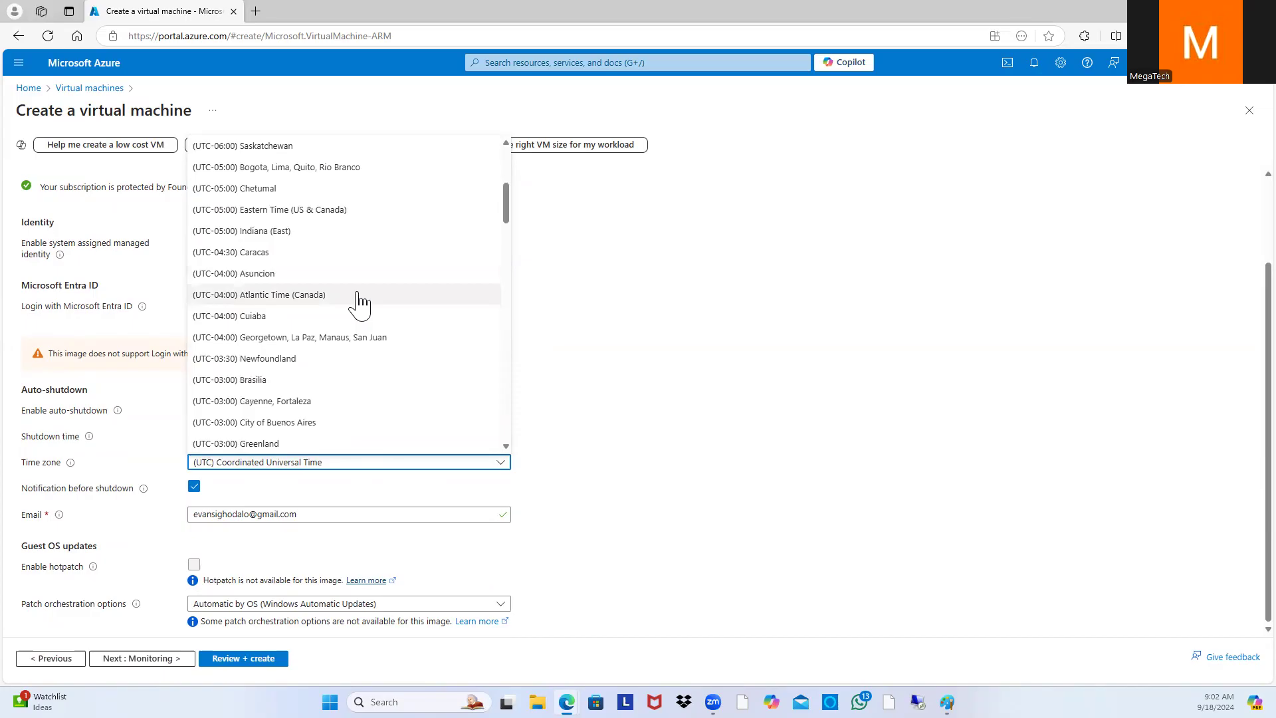
{"action": "scroll", "coordinate": [357, 325], "scroll_direction": "down", "scroll_amount": 3}
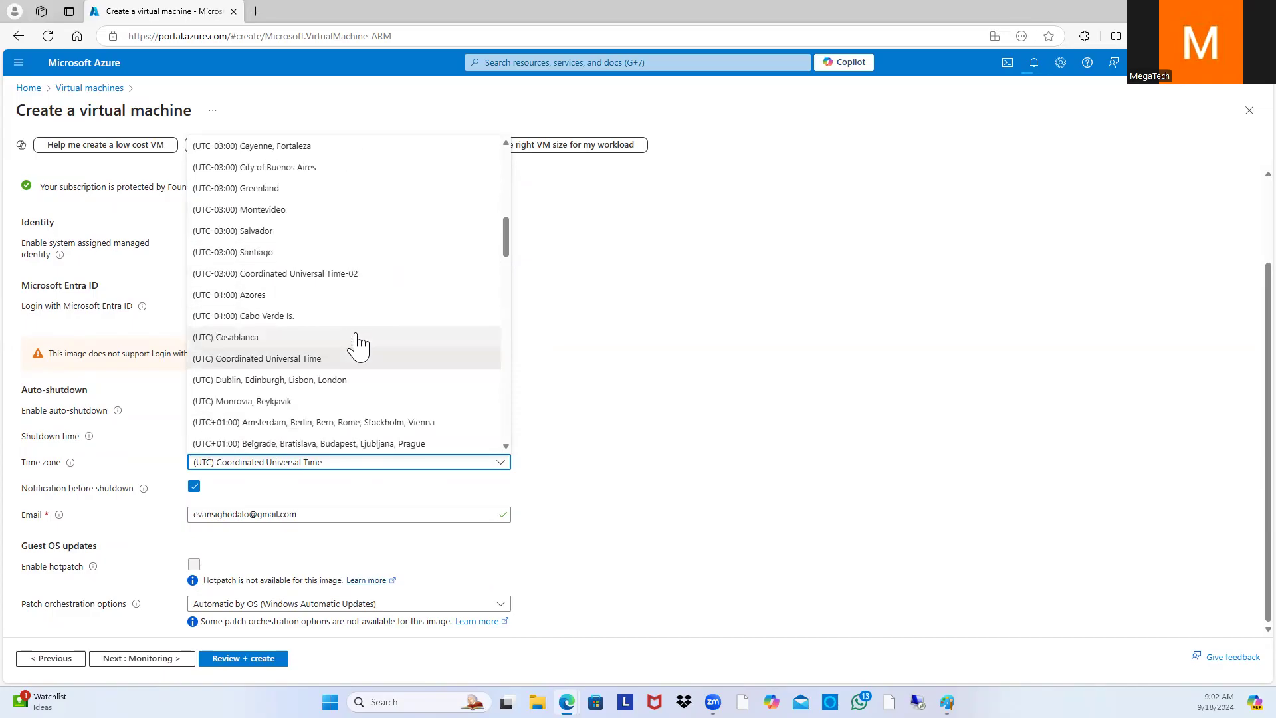
{"action": "scroll", "coordinate": [359, 343], "scroll_direction": "down", "scroll_amount": 1}
{"action": "scroll", "coordinate": [357, 343], "scroll_direction": "down", "scroll_amount": 6}
{"action": "scroll", "coordinate": [357, 344], "scroll_direction": "up", "scroll_amount": 15}
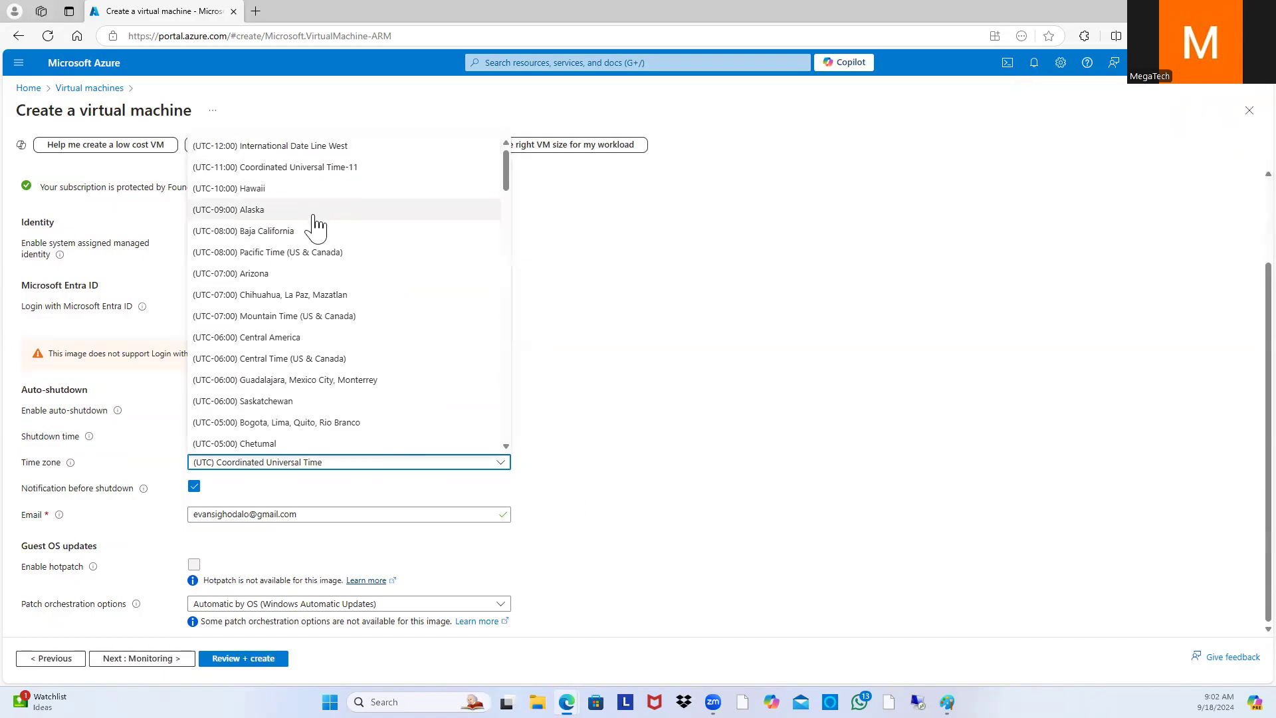
{"action": "scroll", "coordinate": [307, 276], "scroll_direction": "down", "scroll_amount": 1}
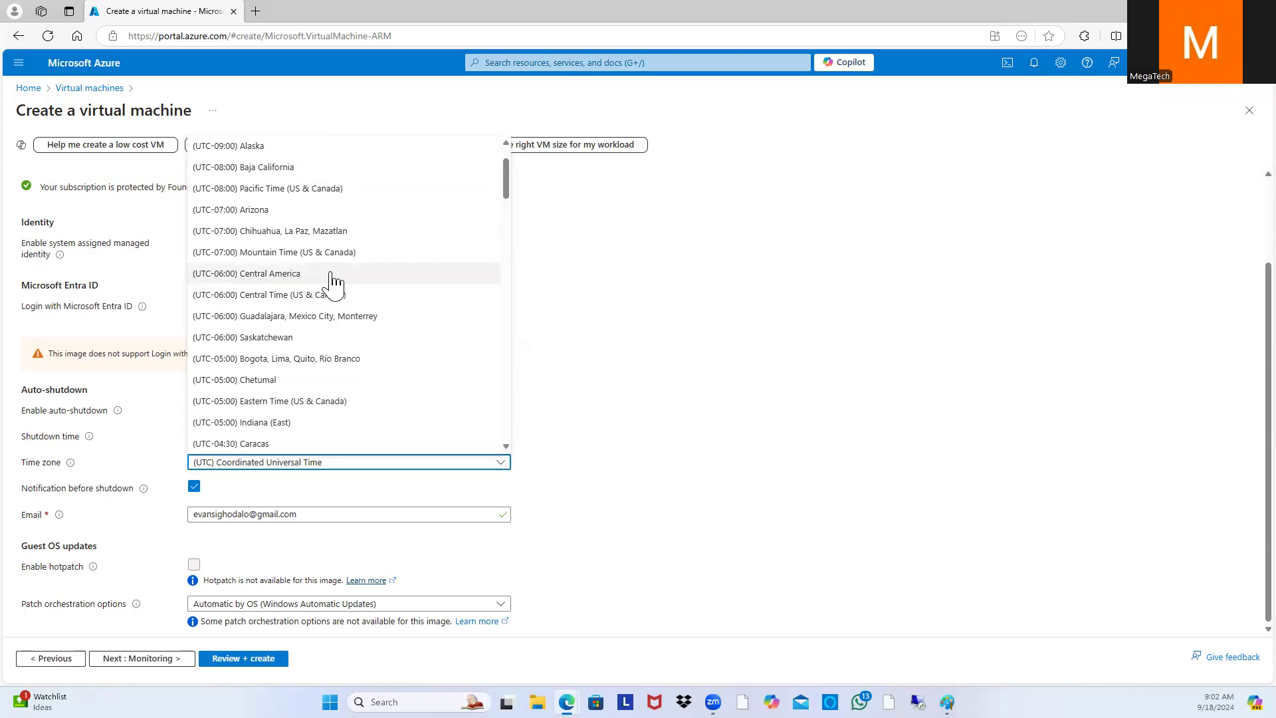
{"action": "left_click", "coordinate": [336, 295]}
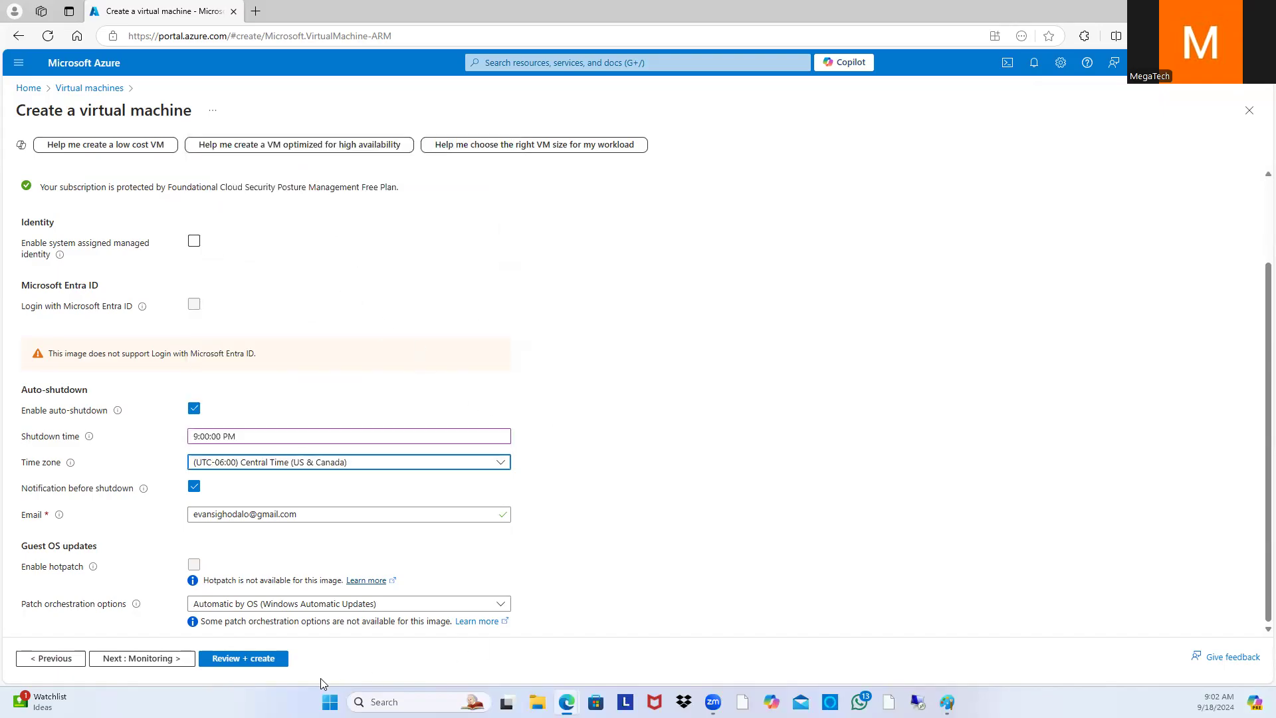
Step: Validate and create the SQL02 virtual machine, then go back to the portal Home page
{"action": "left_click", "coordinate": [243, 658]}
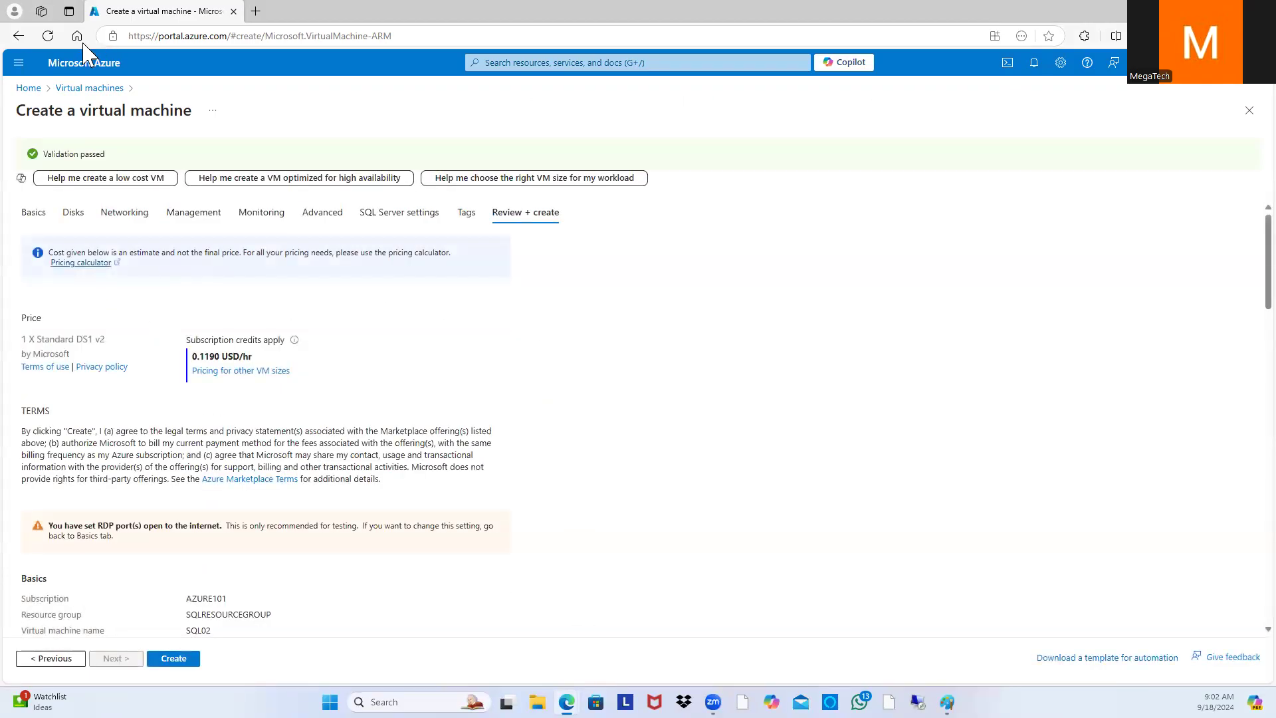
{"action": "left_click", "coordinate": [197, 667]}
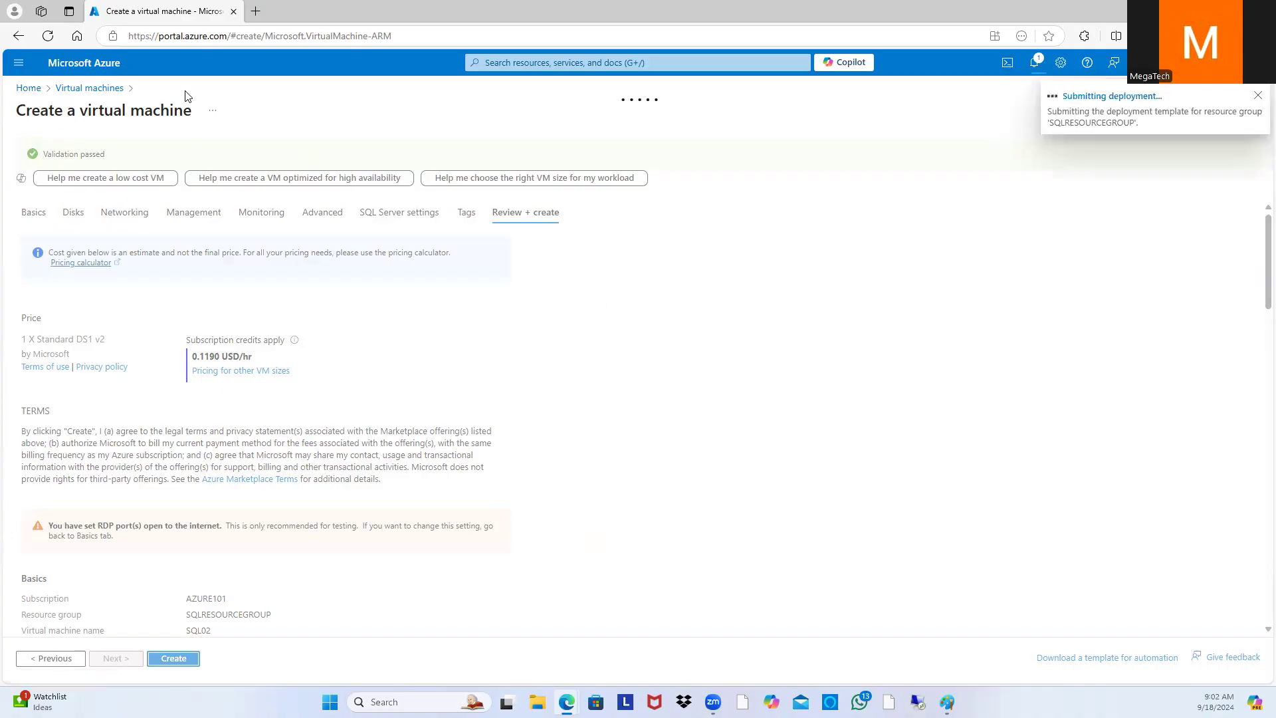
{"action": "left_click", "coordinate": [28, 89]}
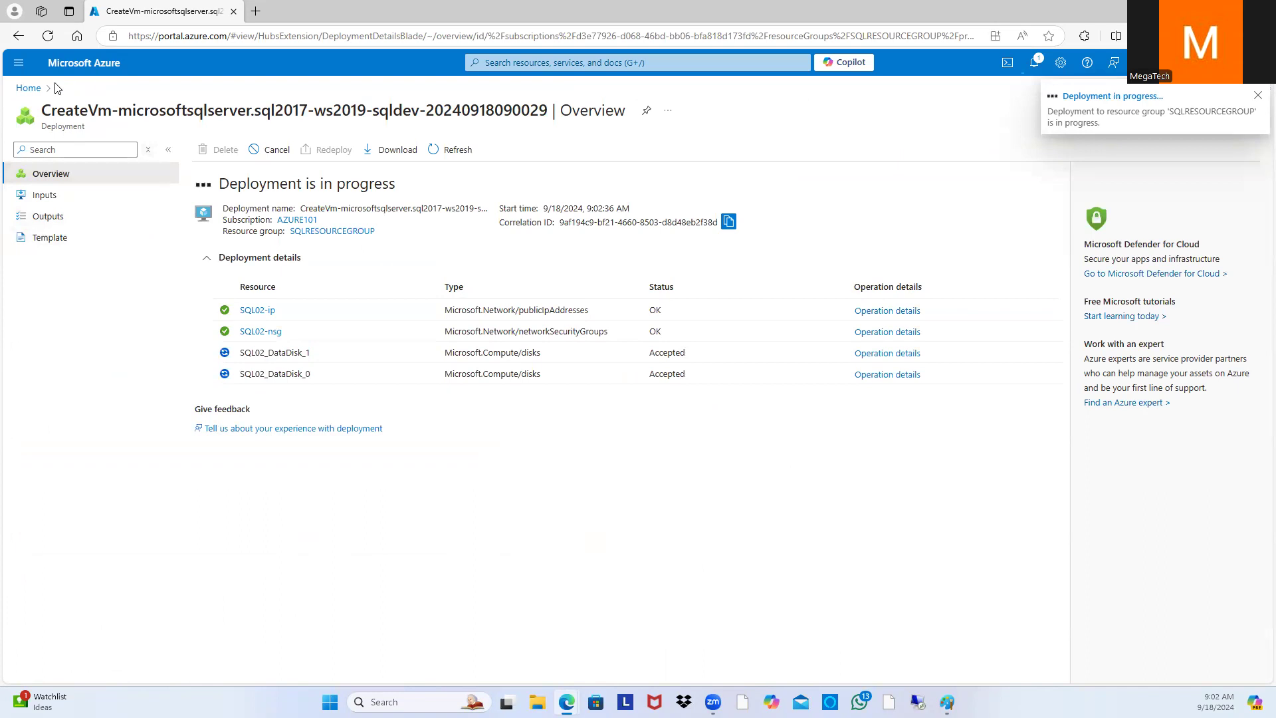
{"action": "left_click", "coordinate": [28, 89]}
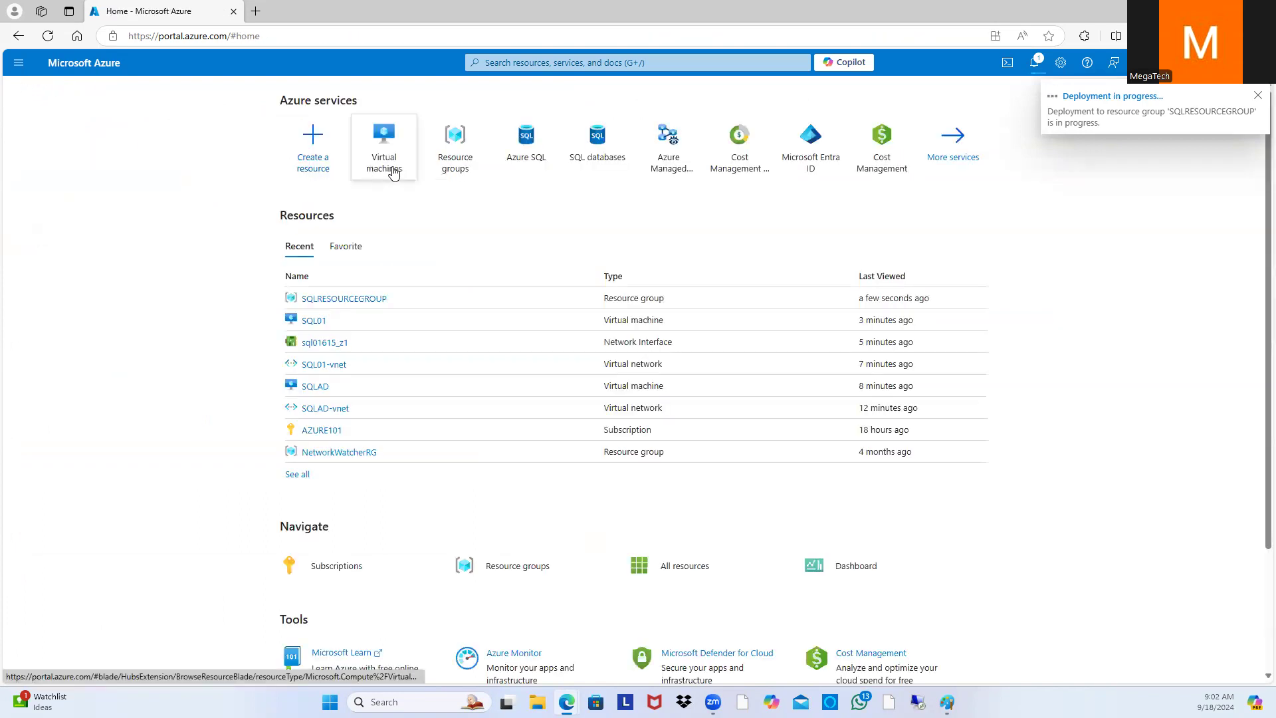
Step: Check deployment notifications, refresh the Virtual machines list, and open SQL02's overview
{"action": "left_click", "coordinate": [387, 166]}
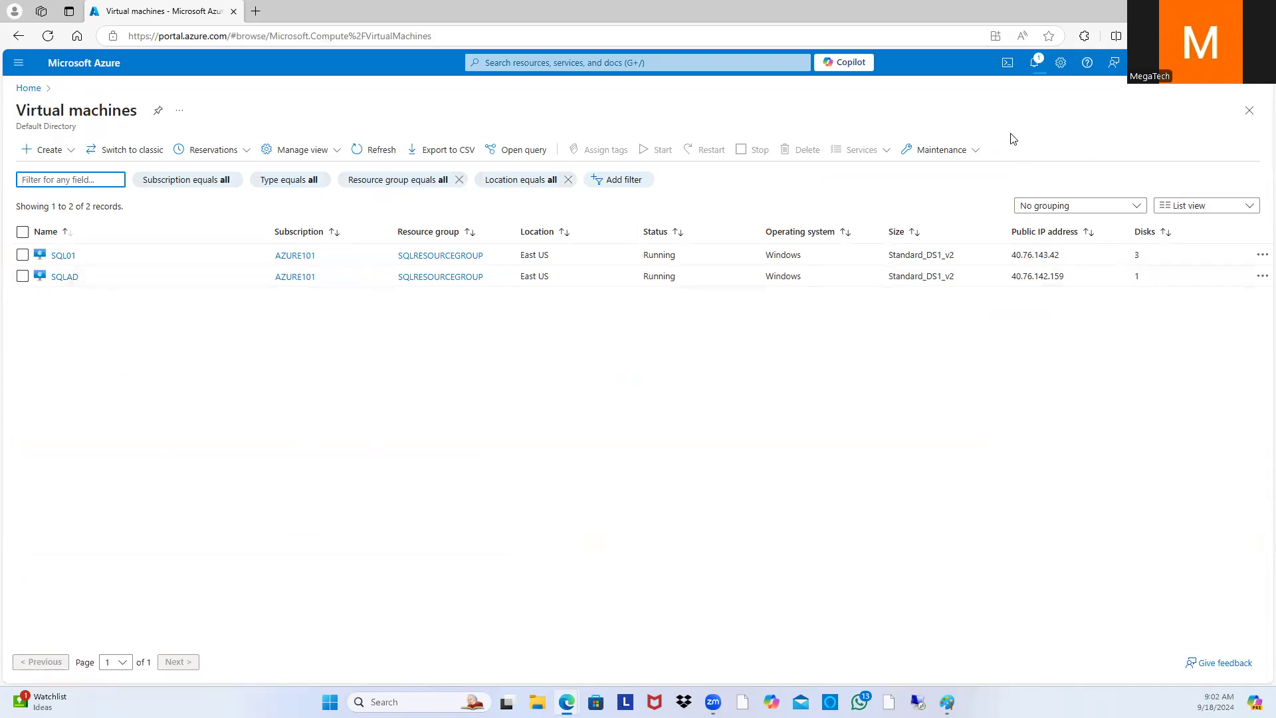
{"action": "left_click", "coordinate": [1035, 63]}
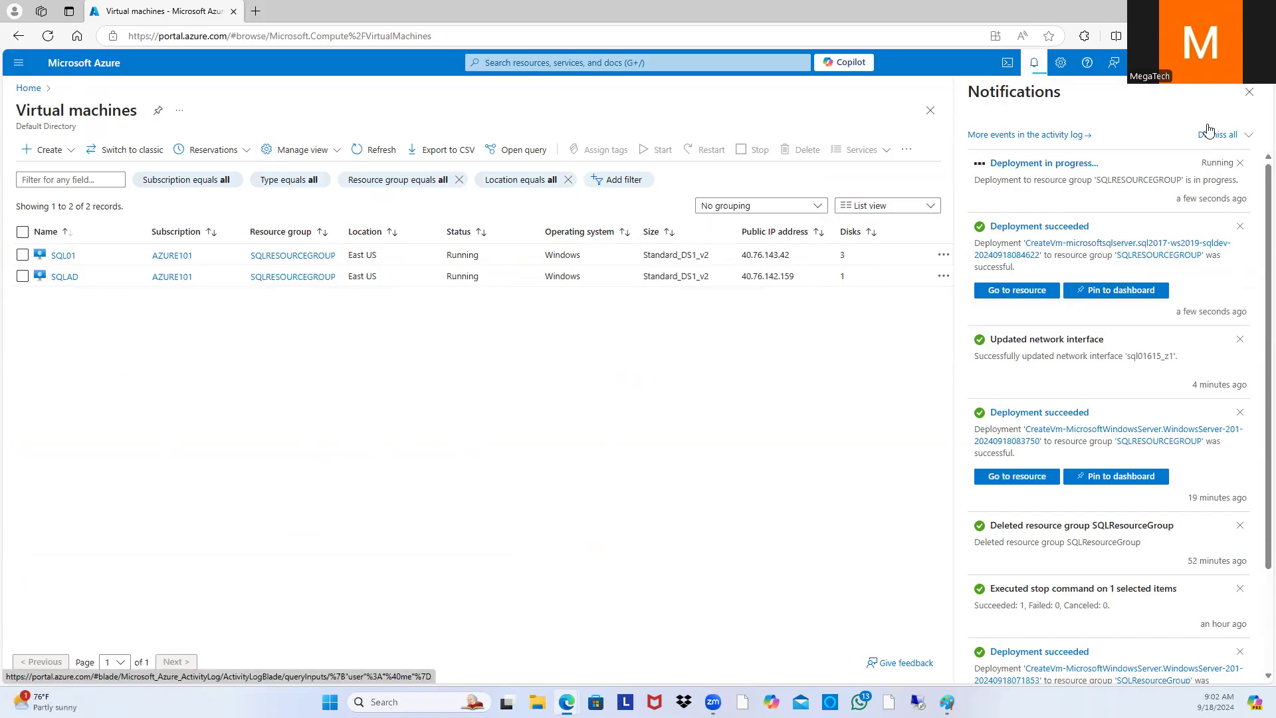
{"action": "left_click", "coordinate": [1249, 92]}
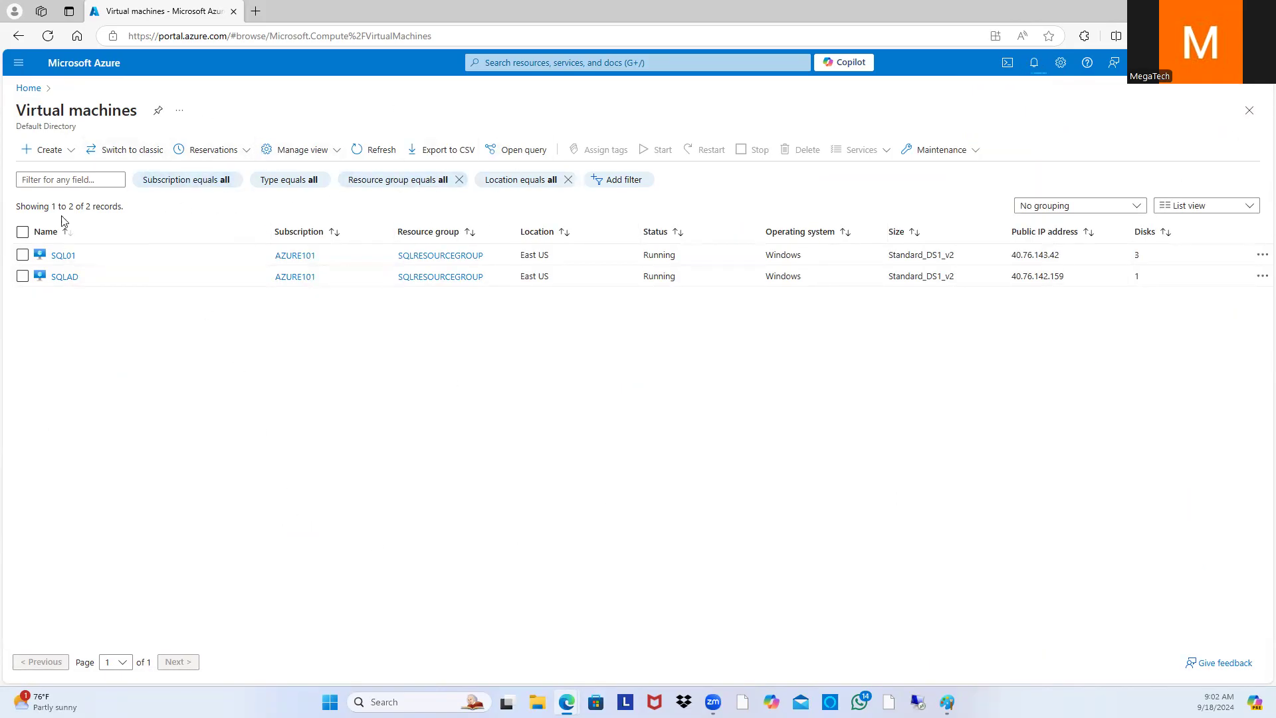
{"action": "left_click", "coordinate": [48, 36]}
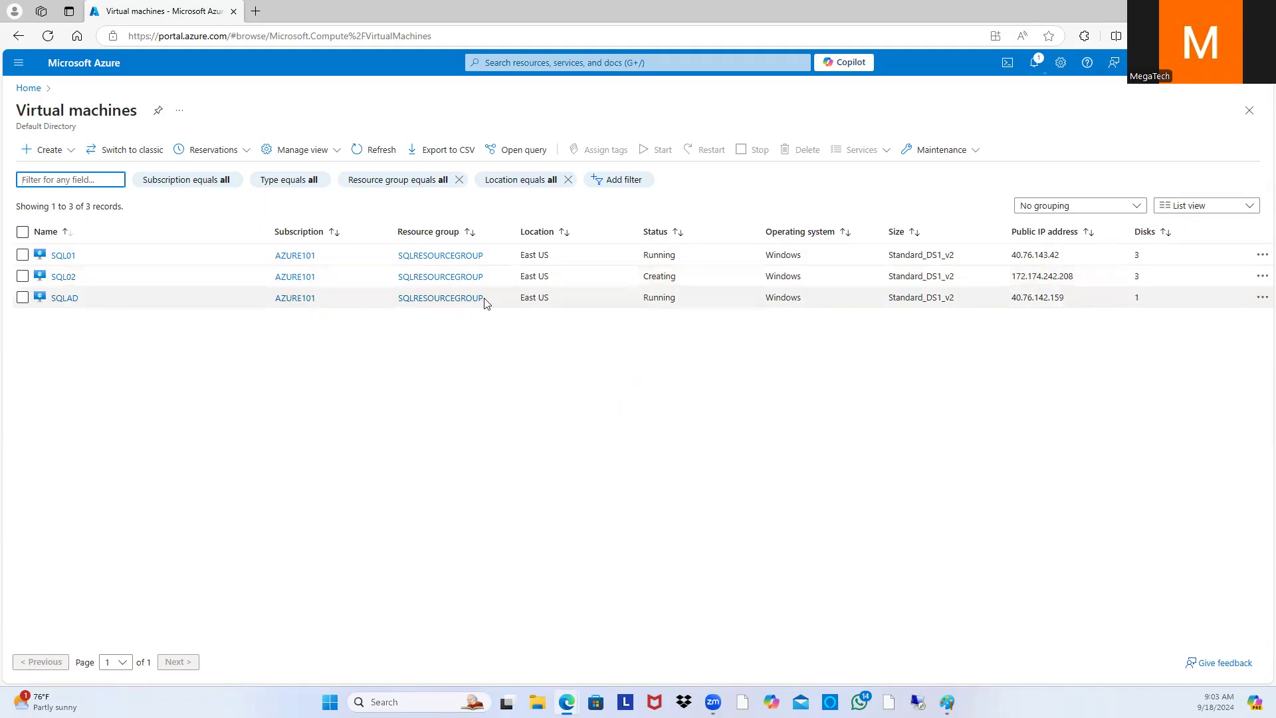
{"action": "left_click", "coordinate": [64, 277]}
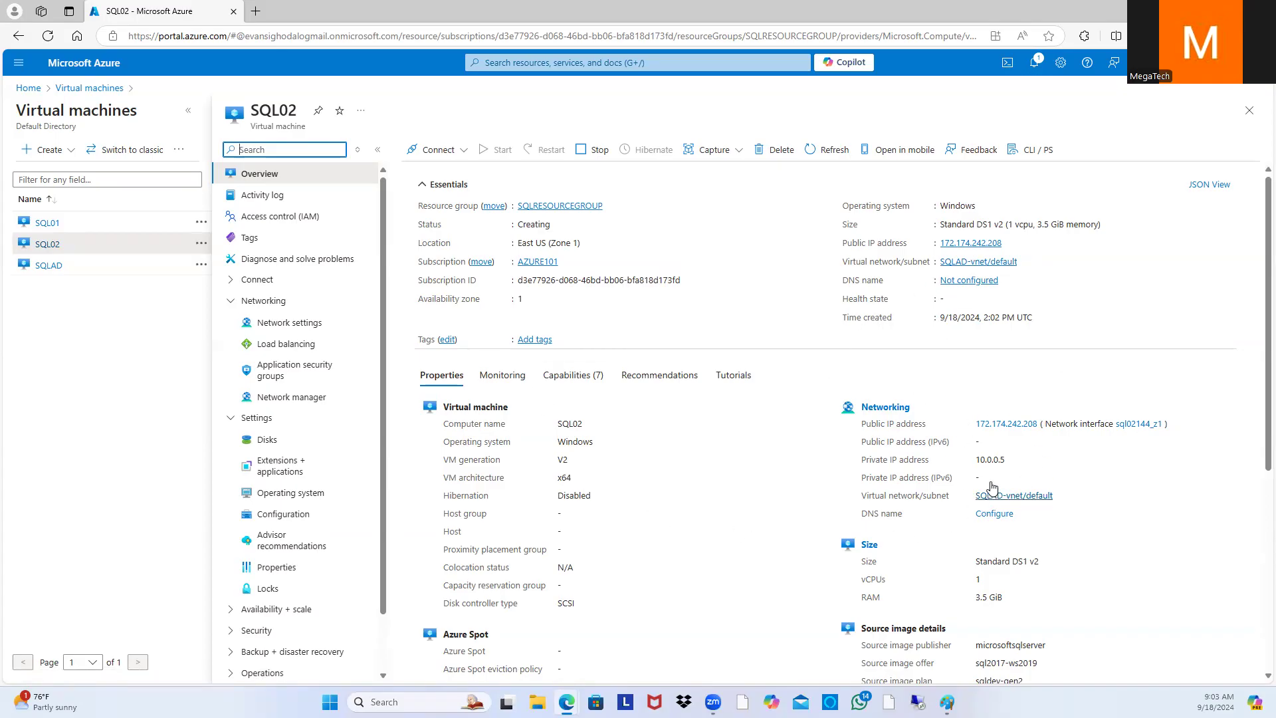
Step: Note SQL02's private IP 10.0.0.5, then switch to SQL01's overview showing the same address
{"action": "left_click_drag", "start_coordinate": [1009, 468], "coordinate": [968, 470]}
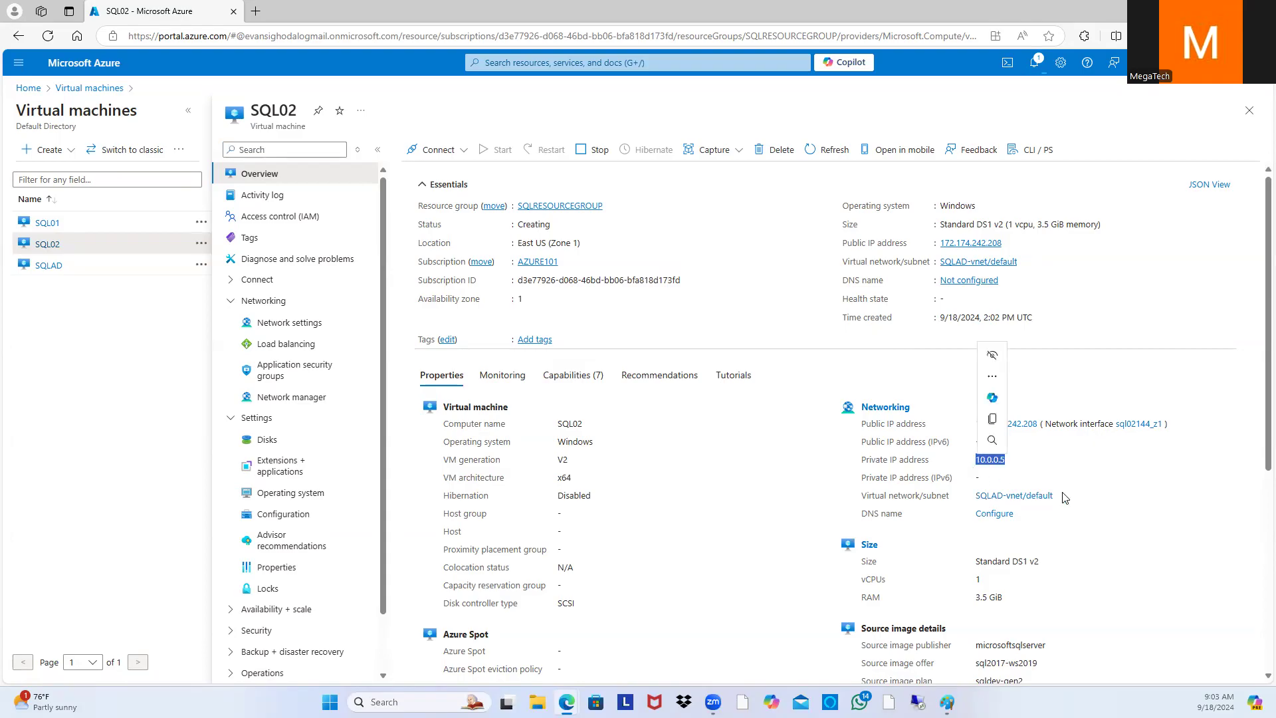
{"action": "left_click", "coordinate": [1027, 480]}
{"action": "left_click_drag", "start_coordinate": [1022, 472], "coordinate": [974, 470]}
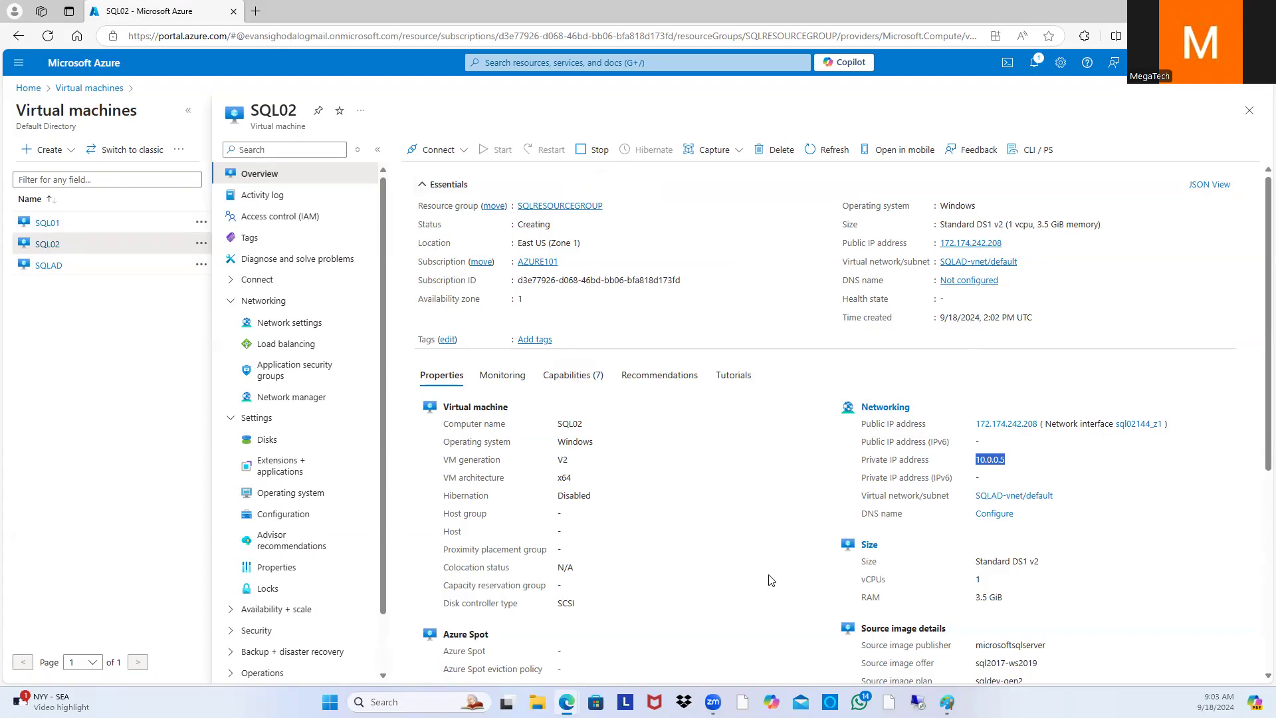
{"action": "scroll", "coordinate": [934, 545], "scroll_direction": "down", "scroll_amount": 1}
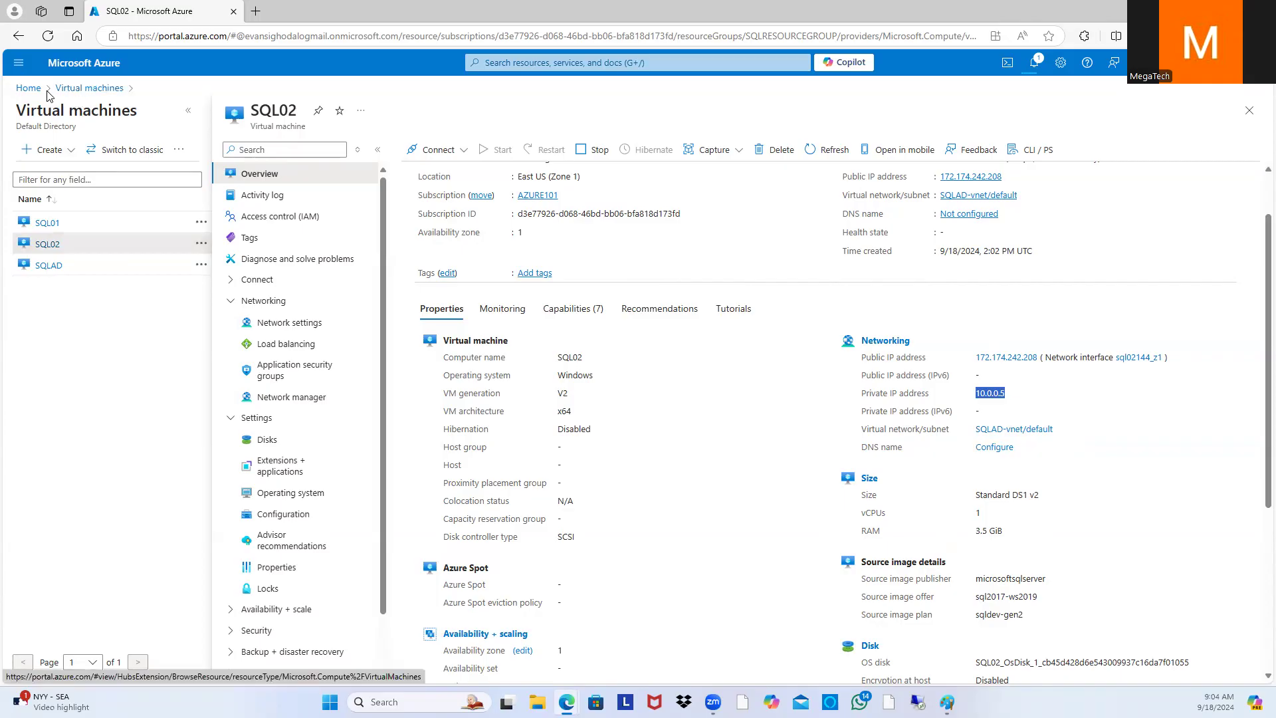
{"action": "left_click", "coordinate": [1101, 435]}
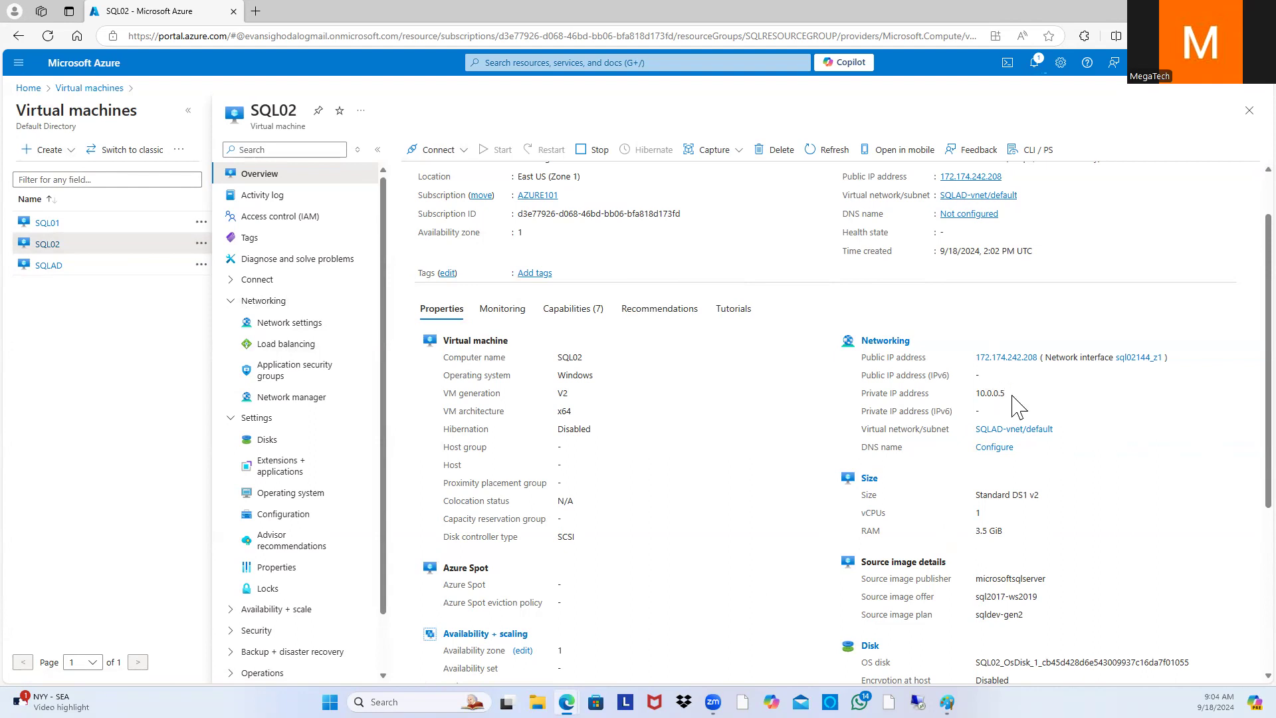
{"action": "left_click", "coordinate": [48, 227]}
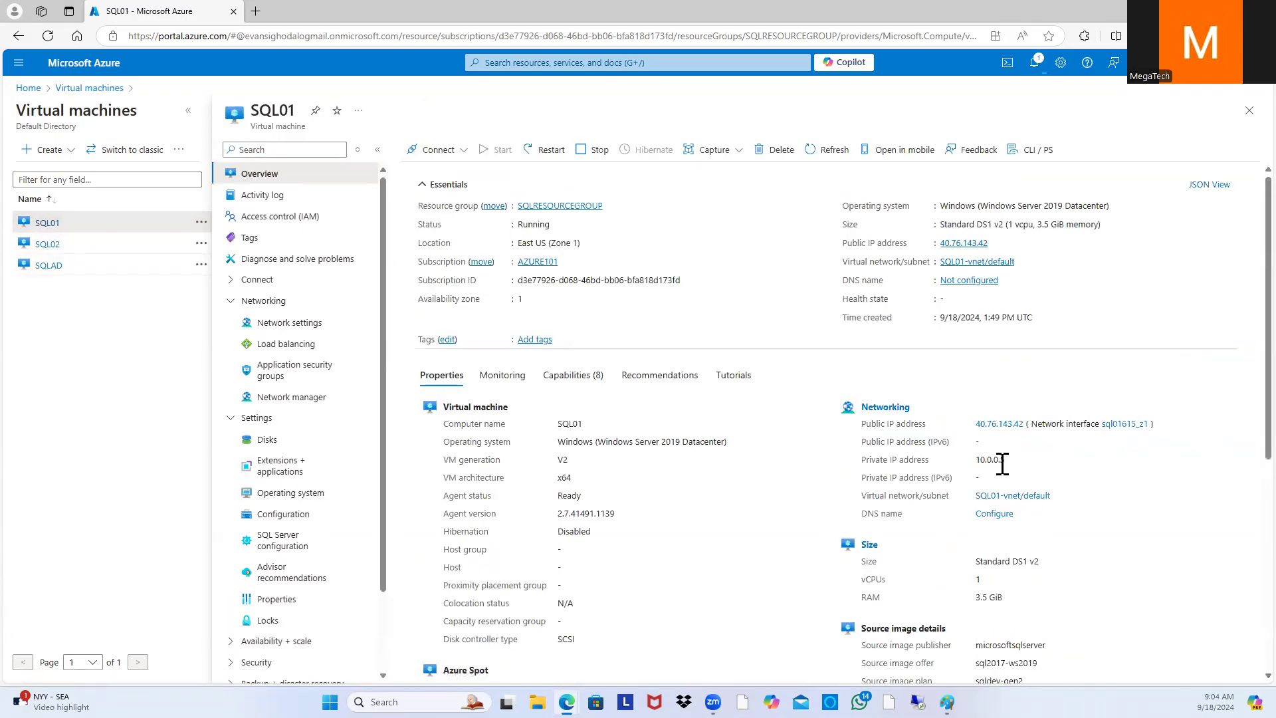
Step: Open the ipconfig1 IP configuration on SQL01's network interface
{"action": "left_click", "coordinate": [903, 411]}
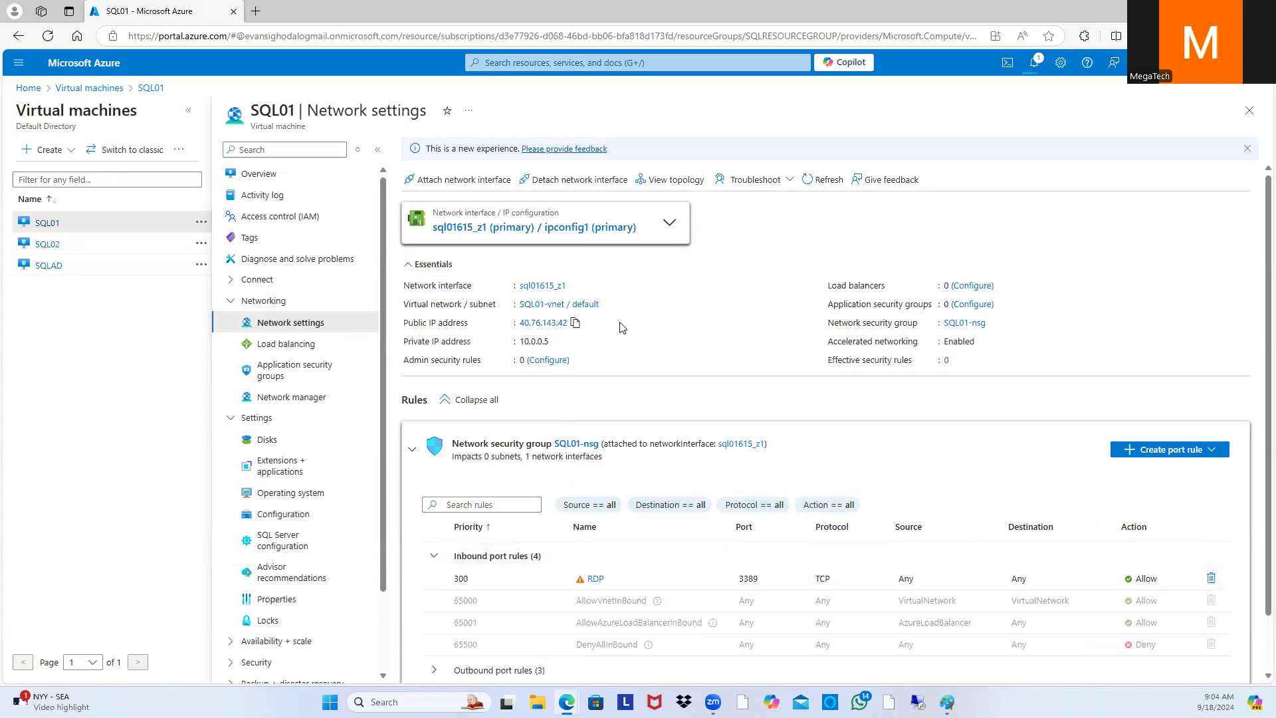
{"action": "scroll", "coordinate": [638, 362], "scroll_direction": "down", "scroll_amount": 1}
{"action": "scroll", "coordinate": [654, 387], "scroll_direction": "up", "scroll_amount": 1}
{"action": "left_click", "coordinate": [576, 221]}
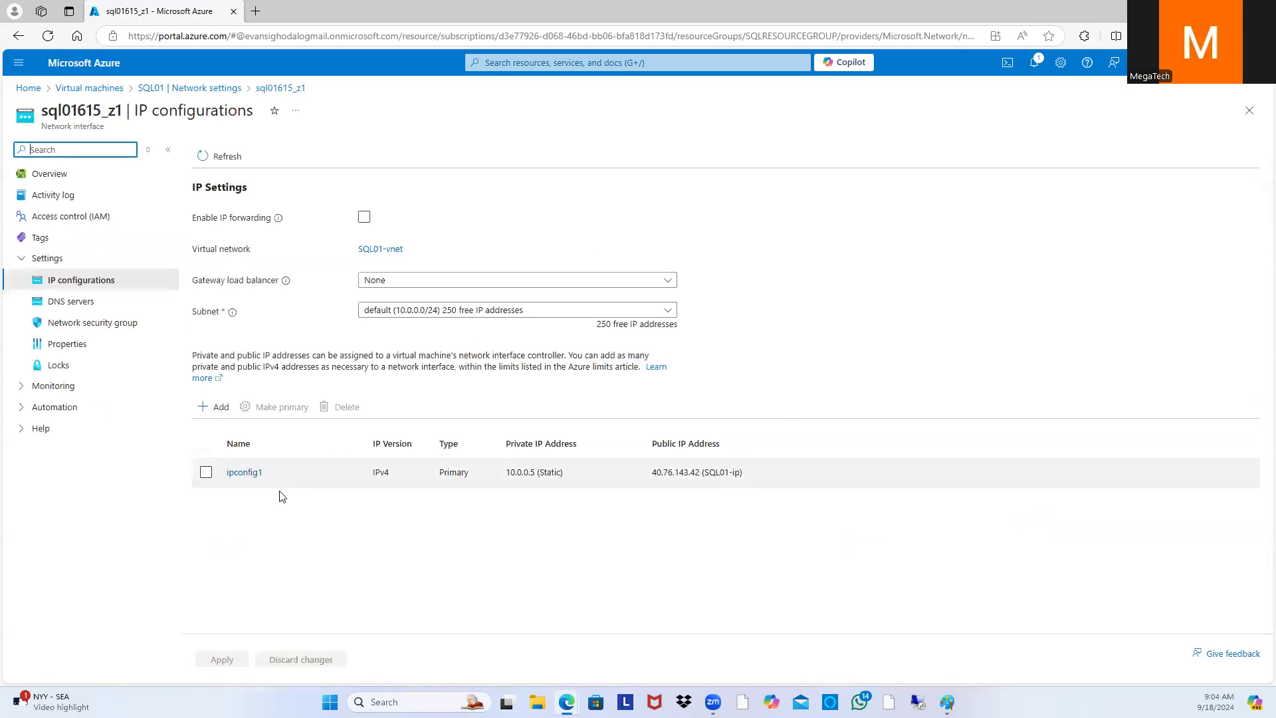
{"action": "left_click", "coordinate": [208, 474]}
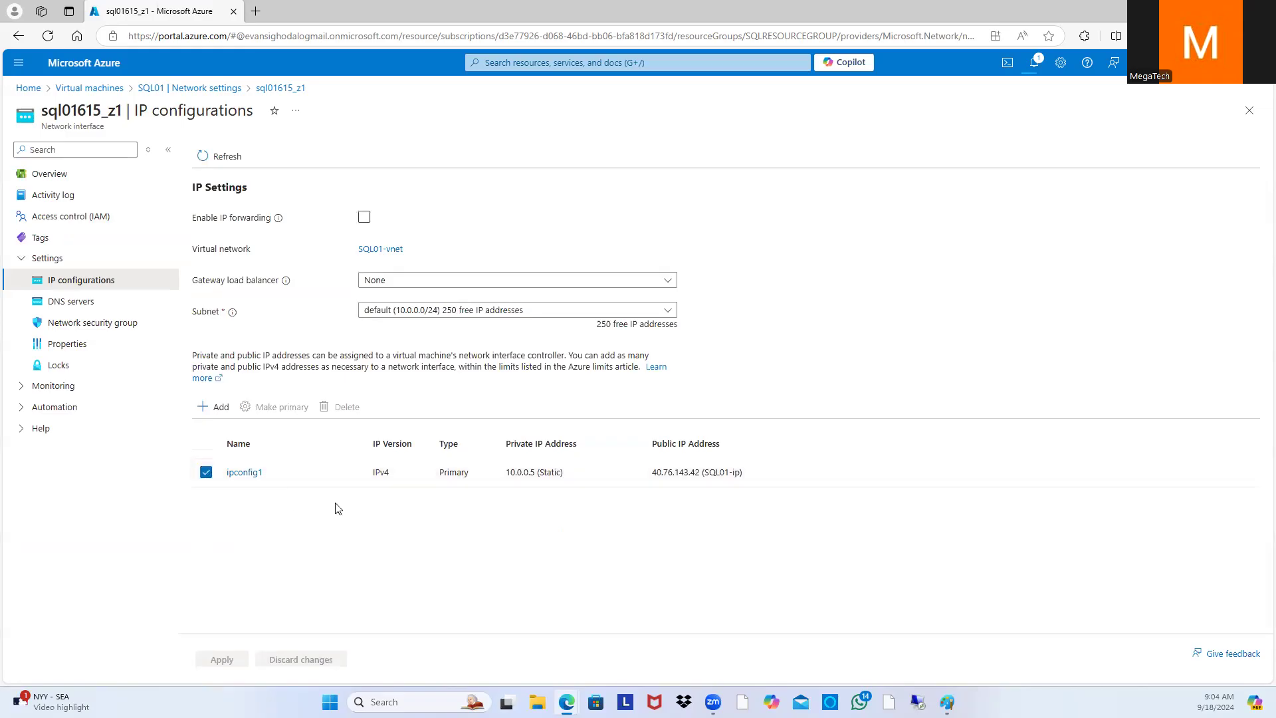
{"action": "left_click", "coordinate": [247, 473]}
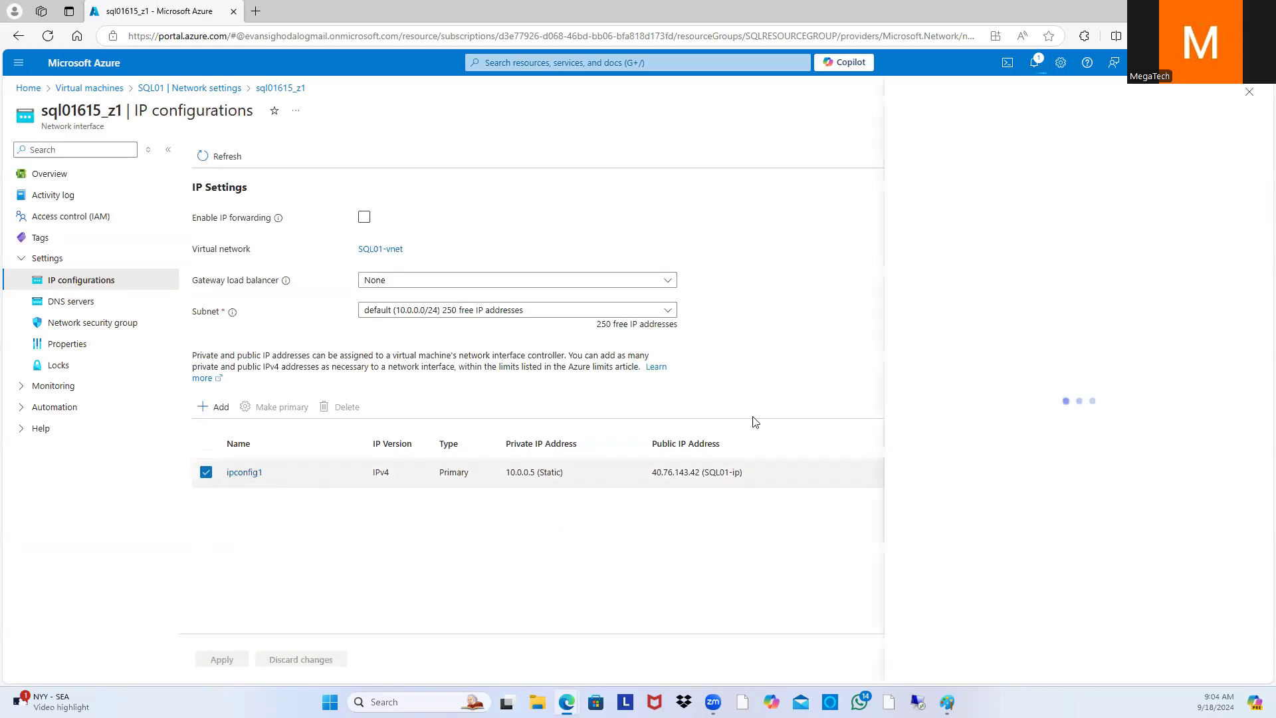
Step: Change ipconfig1's static private IP from 10.0.0.5 to 10.0.0.7 and save
{"action": "left_click", "coordinate": [1118, 358]}
{"action": "key", "text": "BackSpace"}
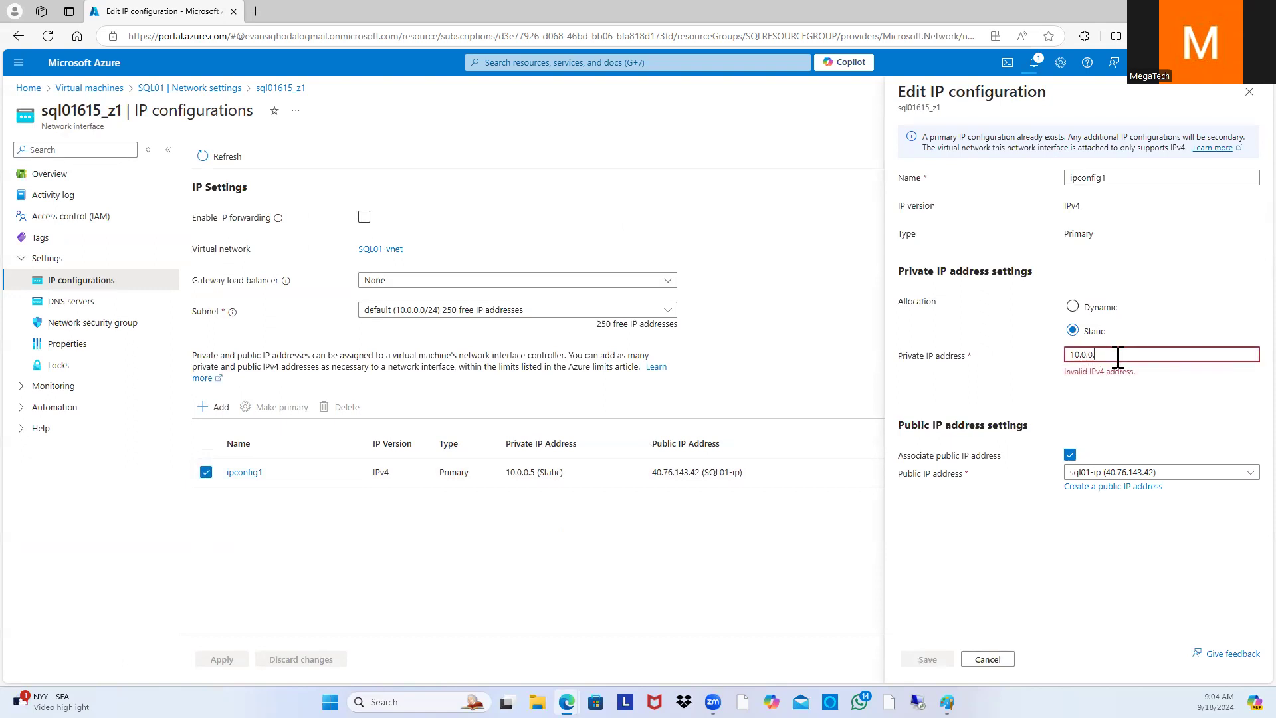
{"action": "type", "text": "7"}
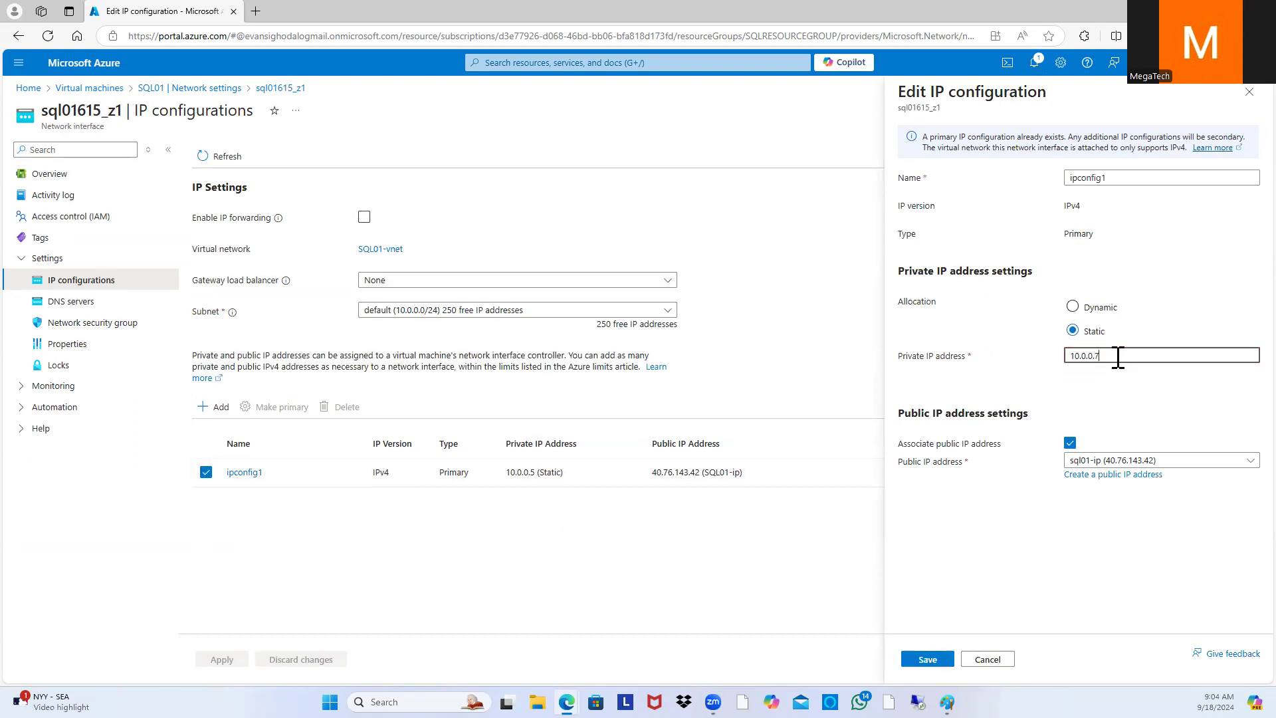
{"action": "left_click", "coordinate": [925, 666]}
{"action": "left_click", "coordinate": [926, 667]}
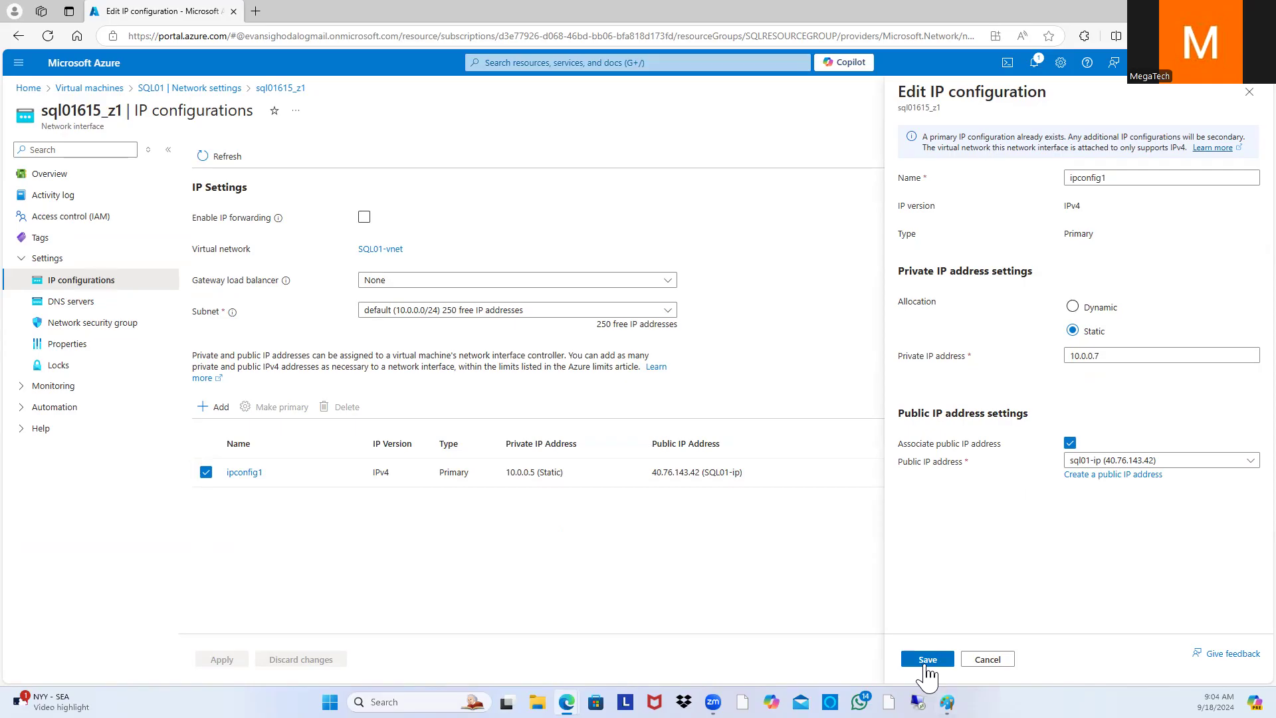
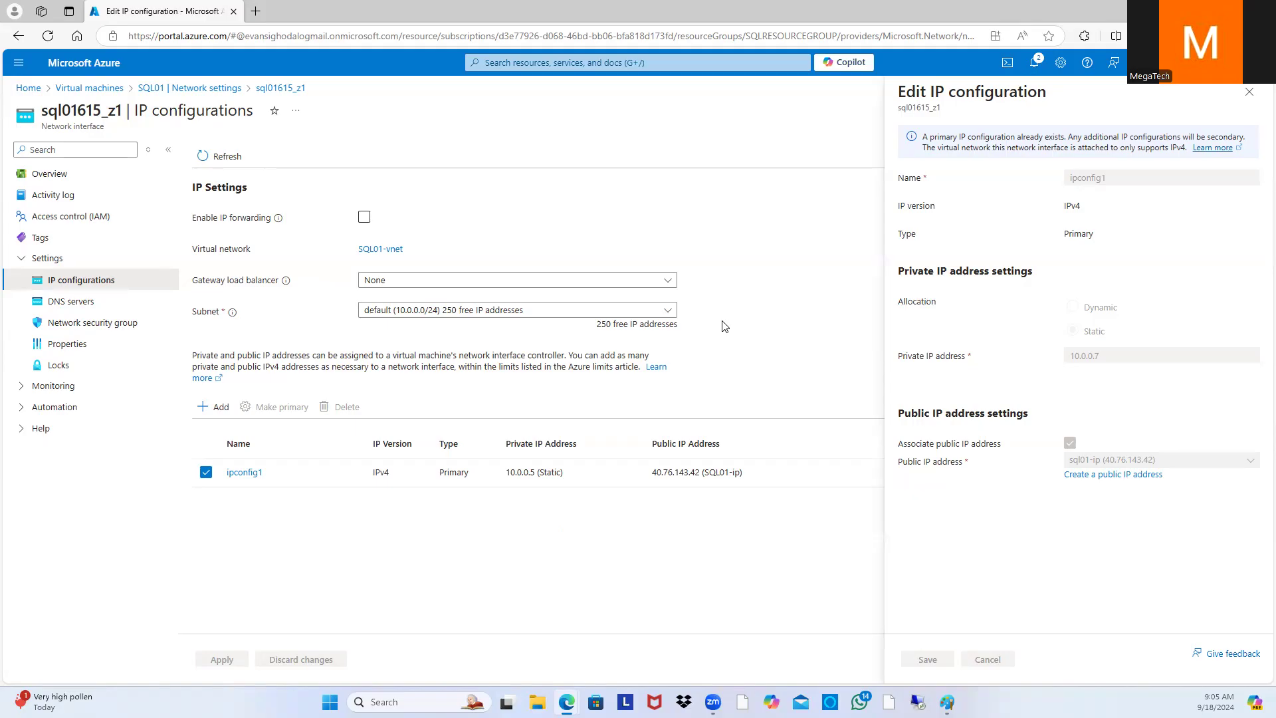
Step: Return to the Virtual machines list, then bring up the Paint lab-plan diagram
{"action": "left_click", "coordinate": [106, 89]}
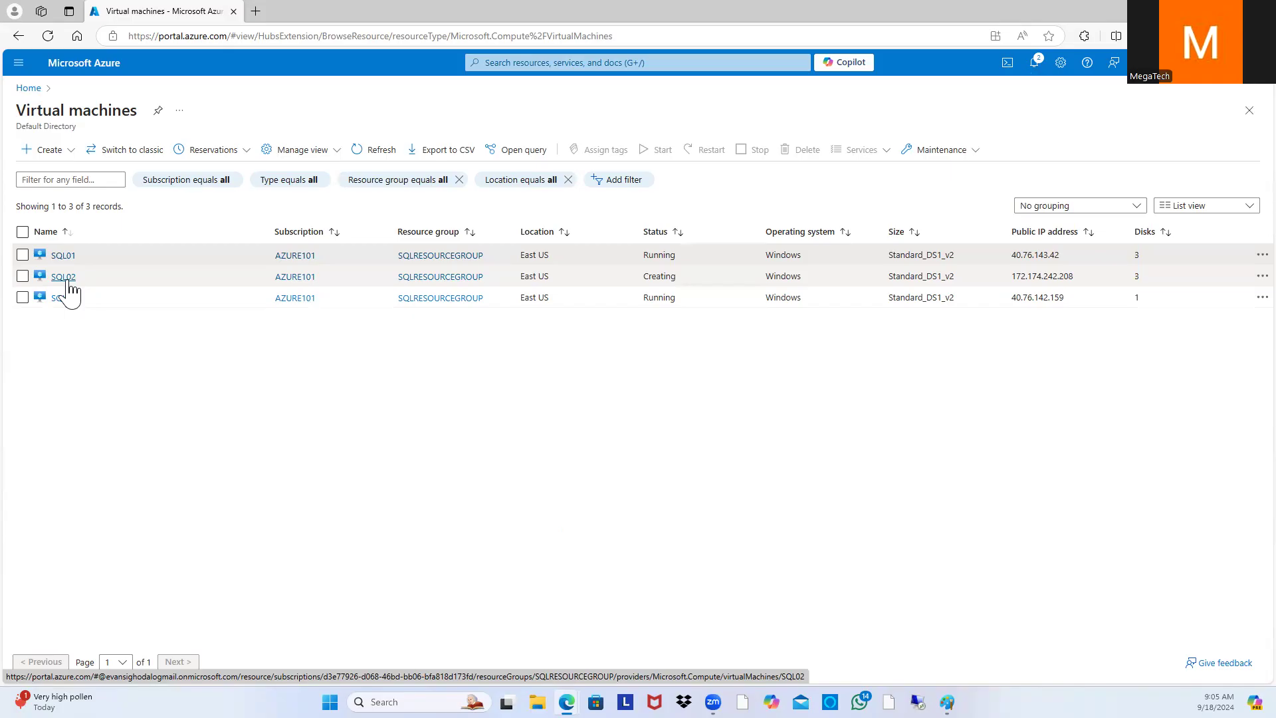
{"action": "mouse_move", "coordinate": [947, 703]}
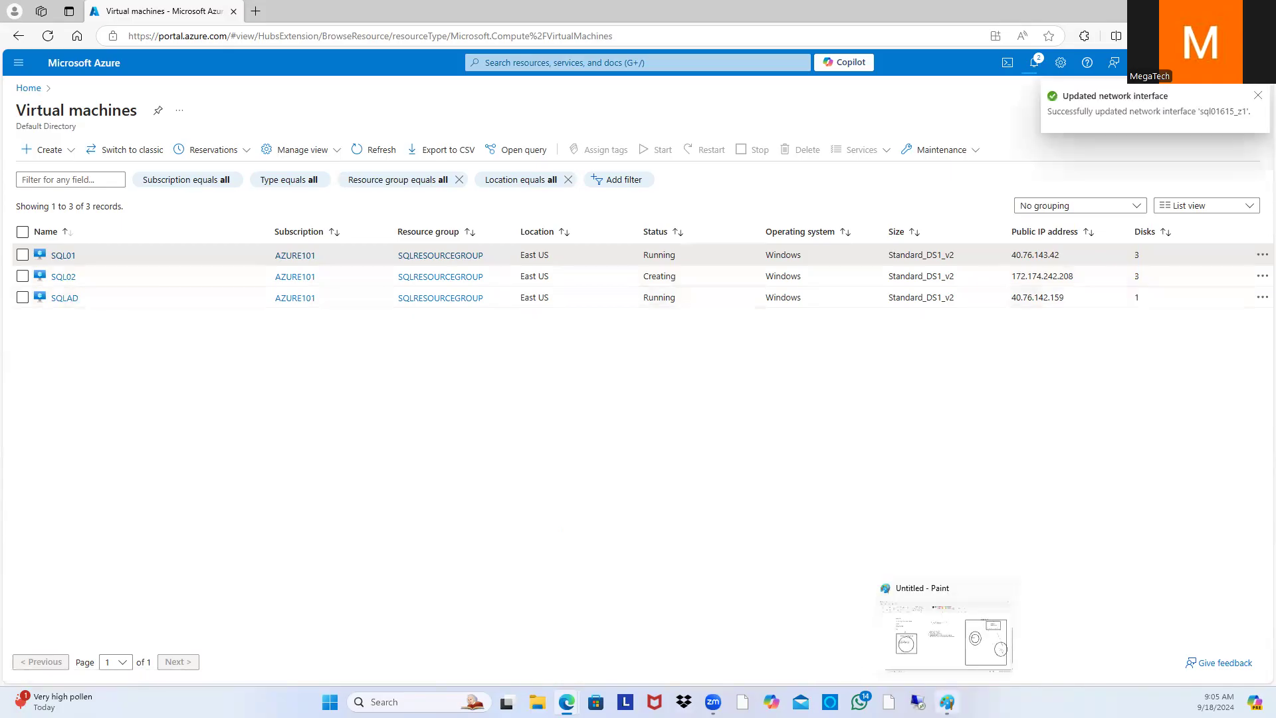
{"action": "left_click", "coordinate": [960, 654]}
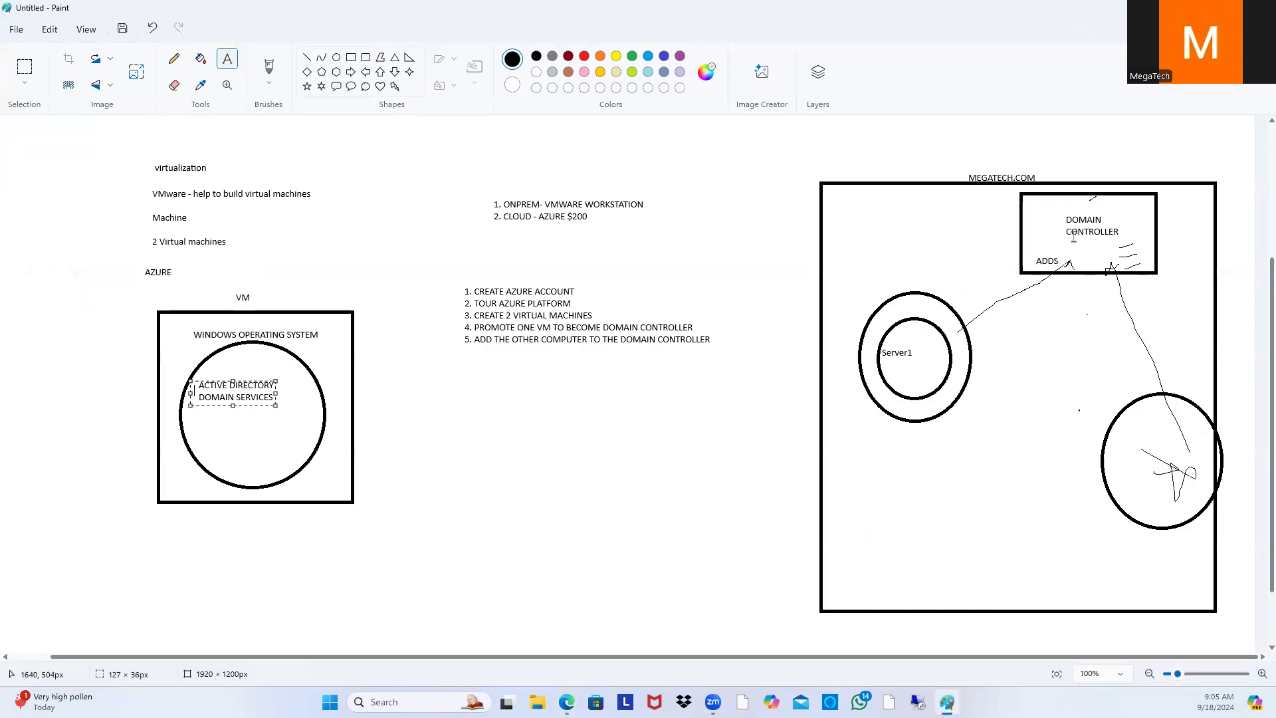
Step: Label the DOMAIN CONTROLLER box 'sqlad' in the Paint diagram
{"action": "left_click", "coordinate": [1032, 206]}
{"action": "left_click_drag", "start_coordinate": [1030, 206], "coordinate": [1108, 224]}
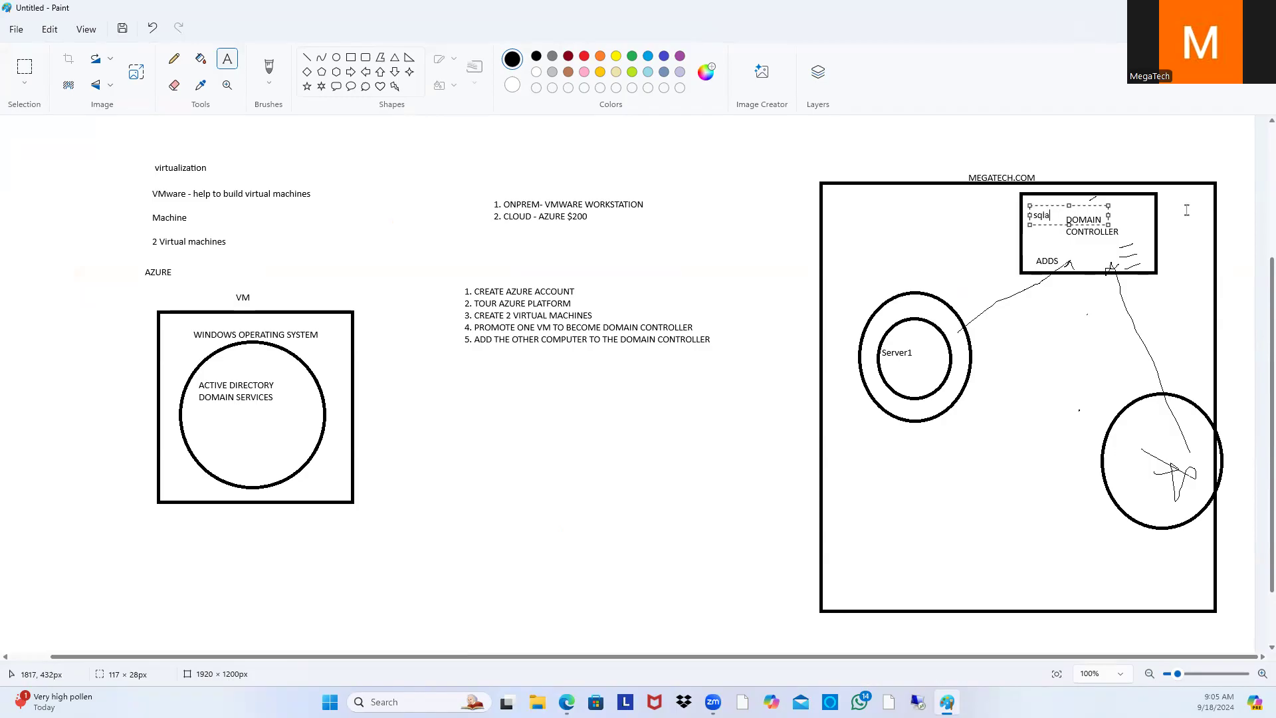
{"action": "type", "text": "sqlad"}
{"action": "left_click_drag", "start_coordinate": [1071, 206], "coordinate": [1071, 193]}
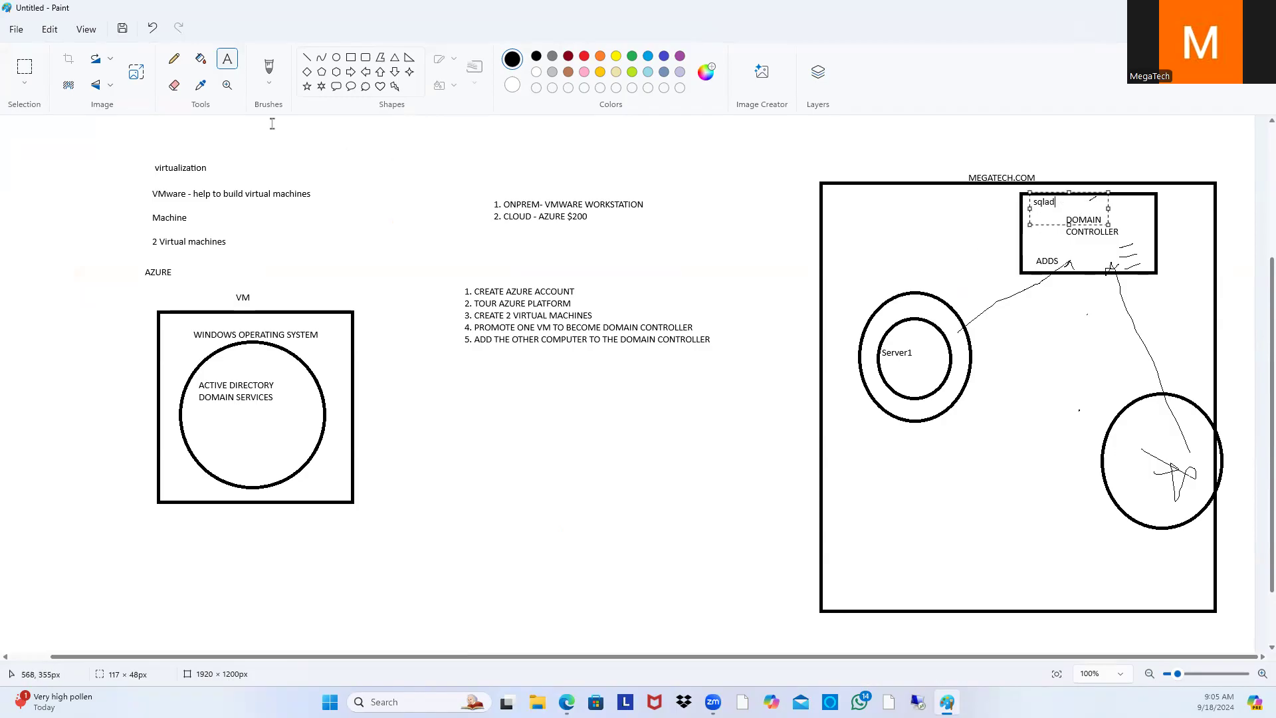
{"action": "left_click", "coordinate": [906, 371]}
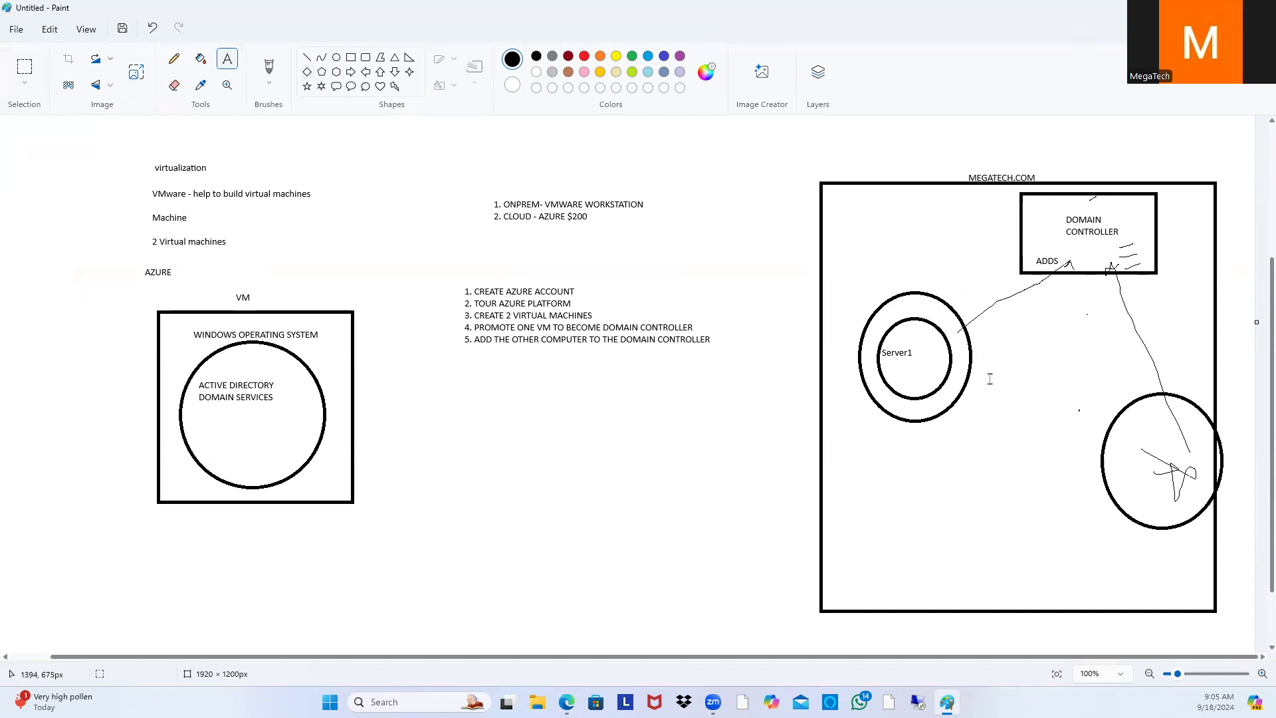
Step: Label the lower-right circle 'sql02', then minimize Paint to show Azure
{"action": "left_click", "coordinate": [1121, 434]}
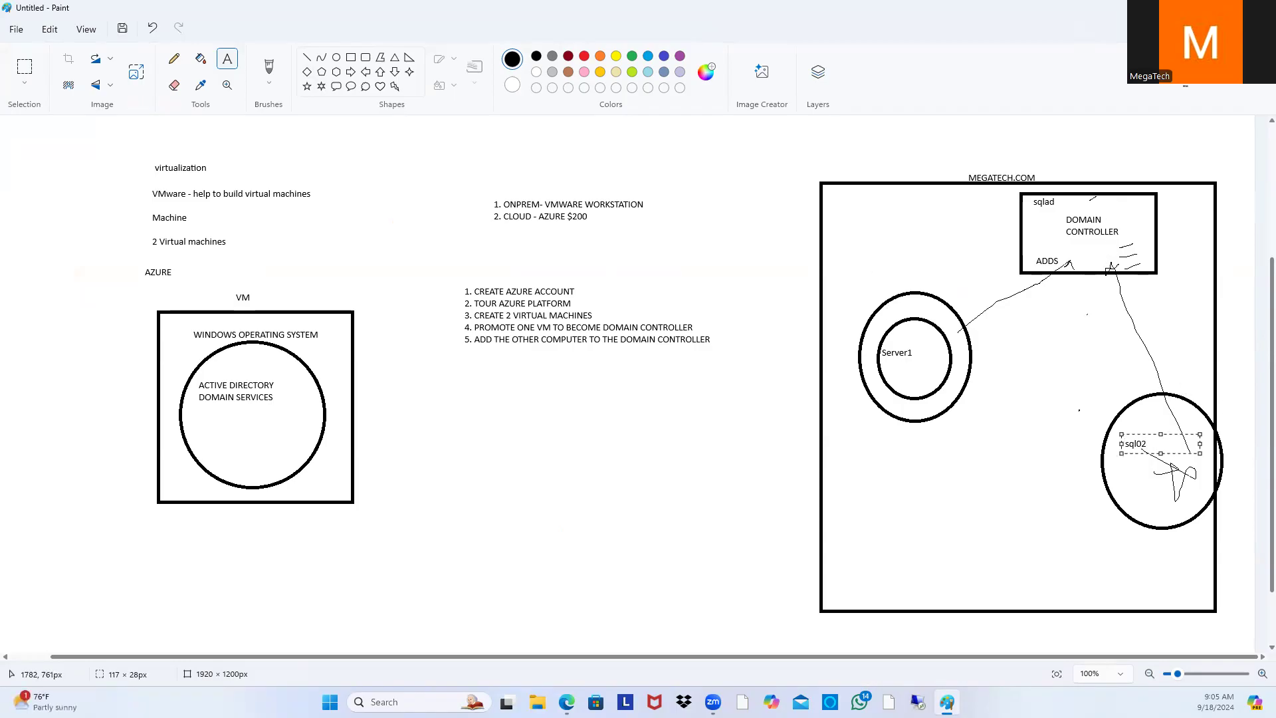
{"action": "left_click", "coordinate": [1198, 7]}
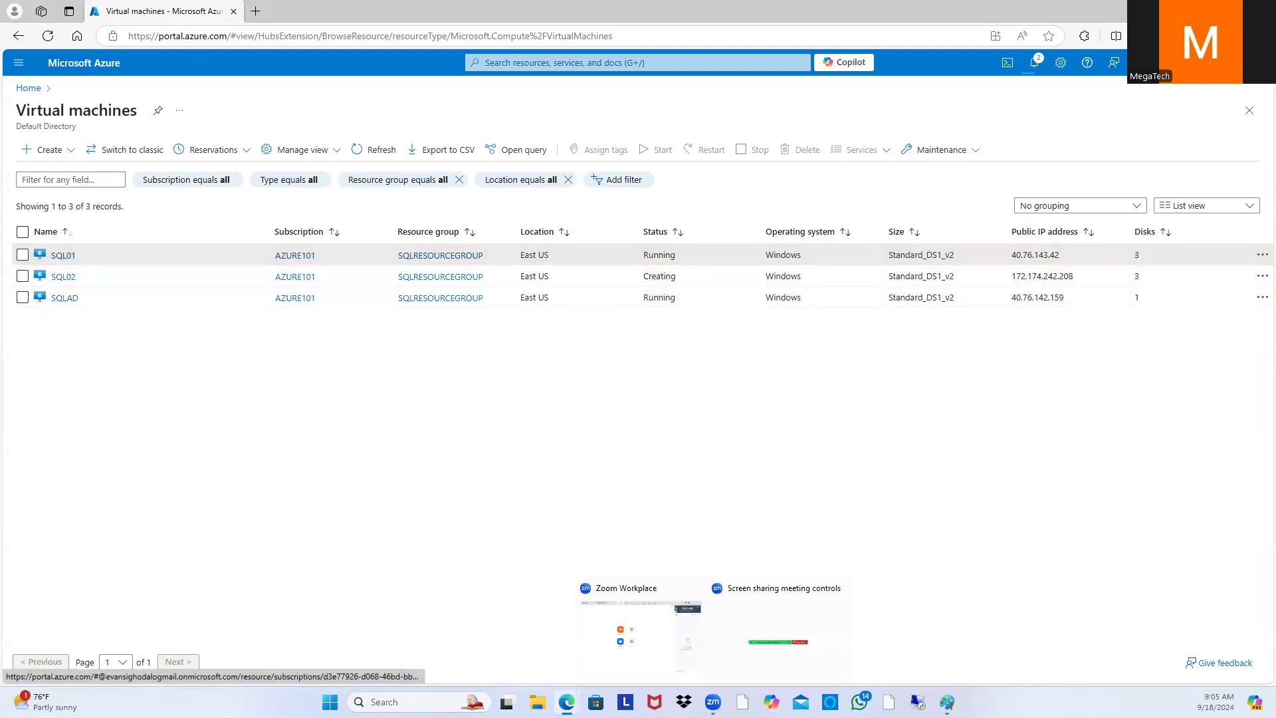
{"action": "left_click", "coordinate": [947, 701]}
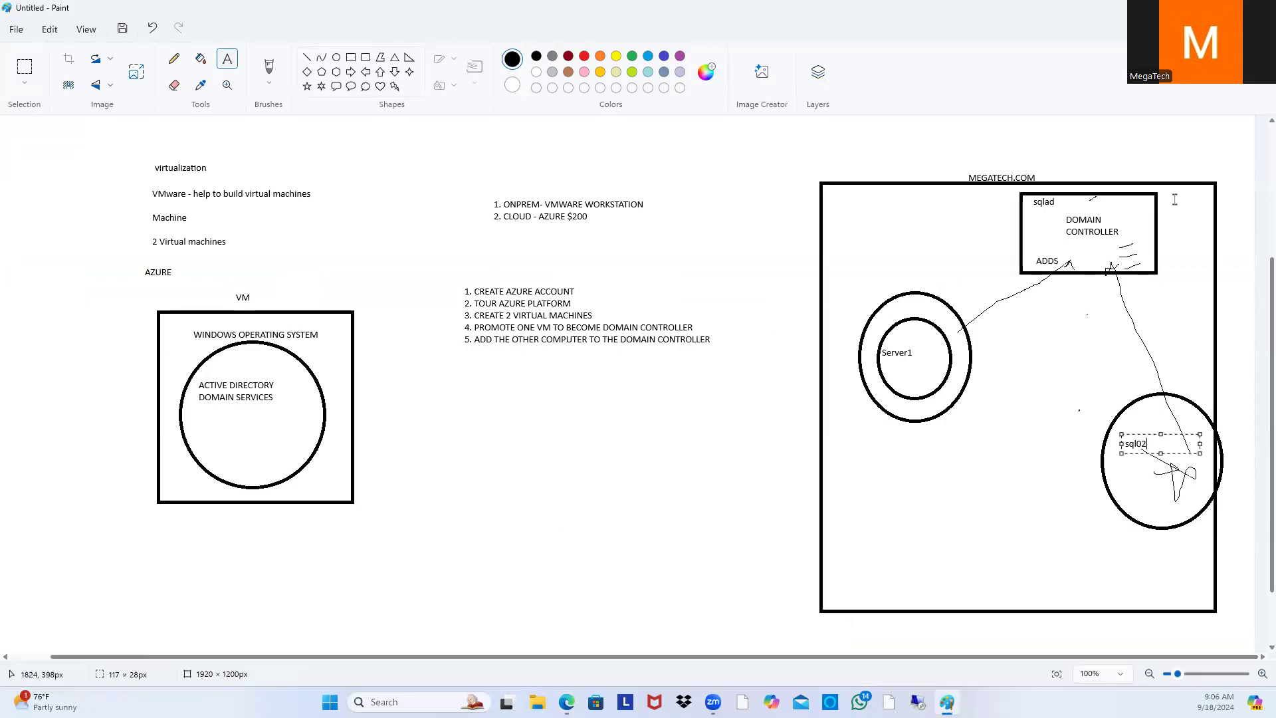
{"action": "left_click_drag", "start_coordinate": [285, 415], "coordinate": [171, 372]}
{"action": "left_click", "coordinate": [946, 702]}
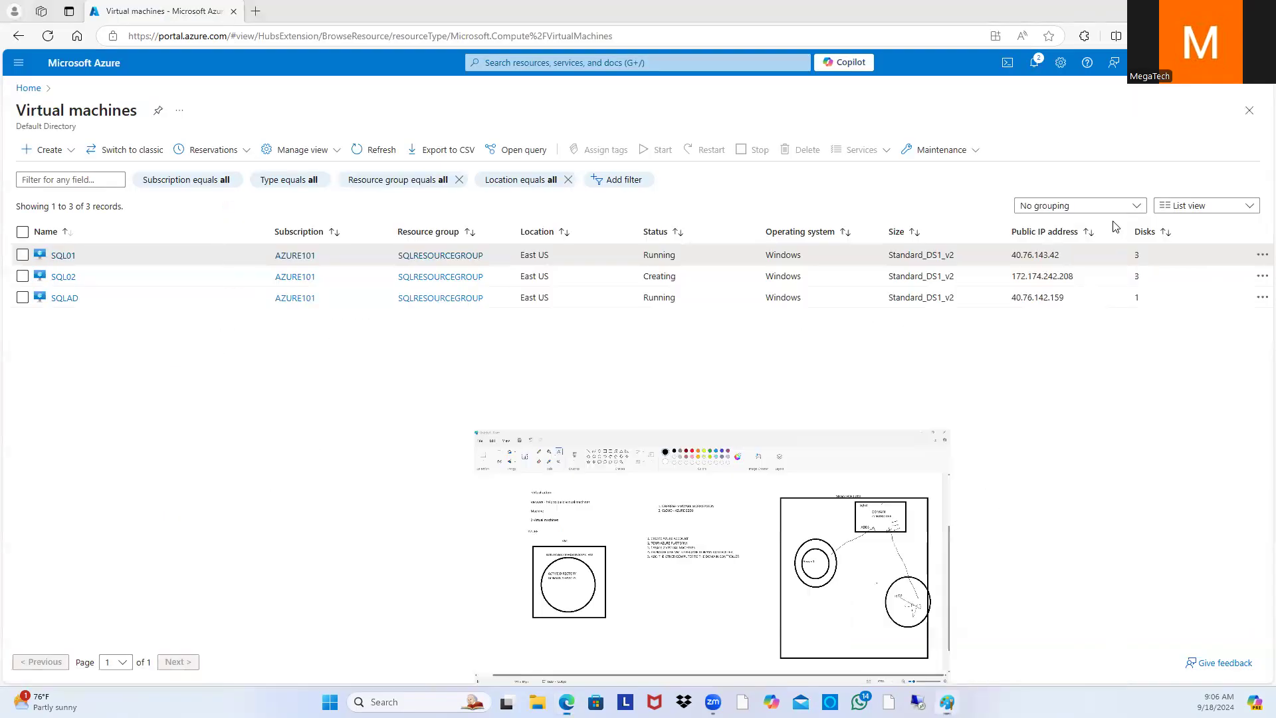
Step: Download SQLAD's RDP file from its Connect page and keep SQLAD.rdp
{"action": "left_click", "coordinate": [64, 298]}
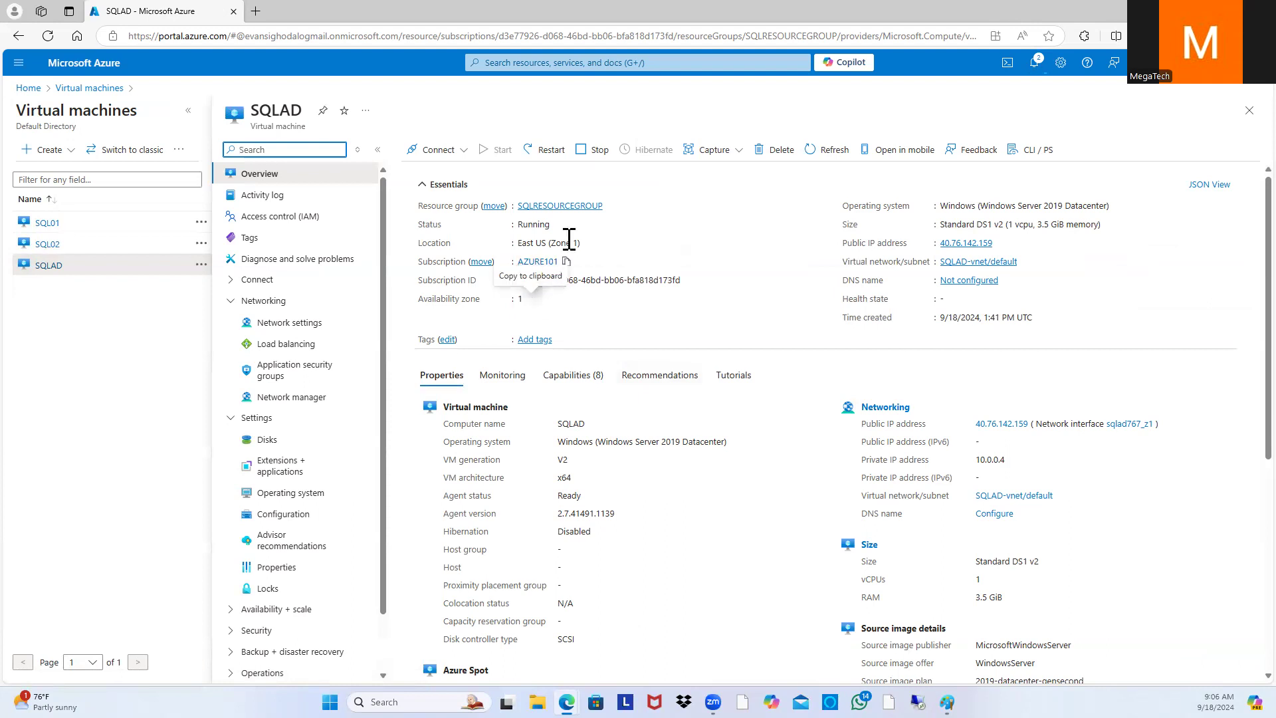
{"action": "left_click", "coordinate": [433, 149]}
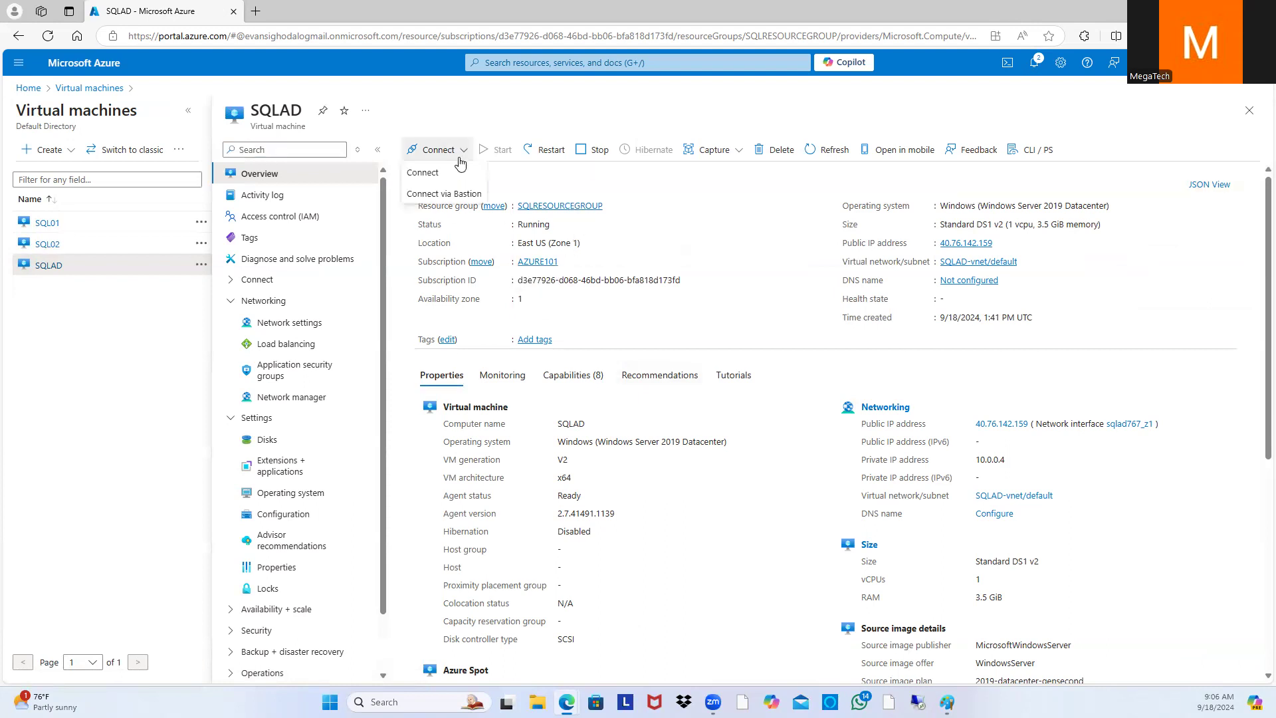
{"action": "left_click", "coordinate": [433, 172]}
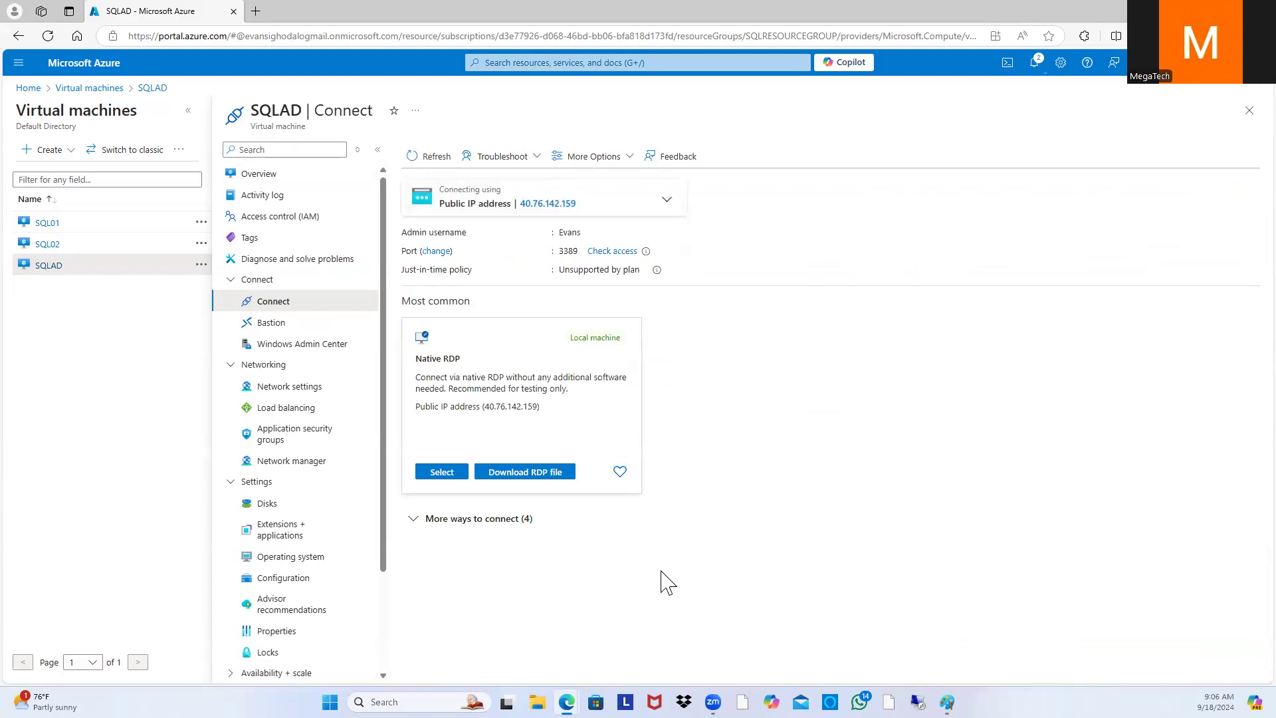
{"action": "left_click", "coordinate": [563, 473]}
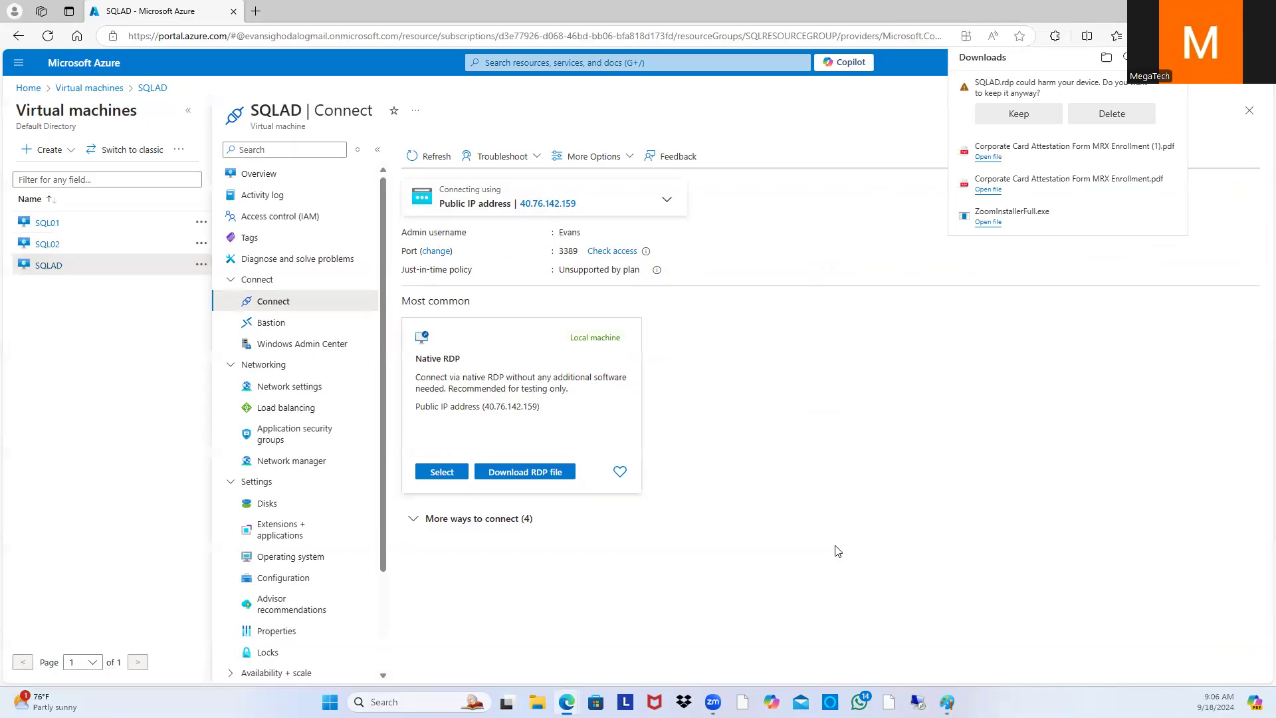
{"action": "left_click", "coordinate": [1012, 114]}
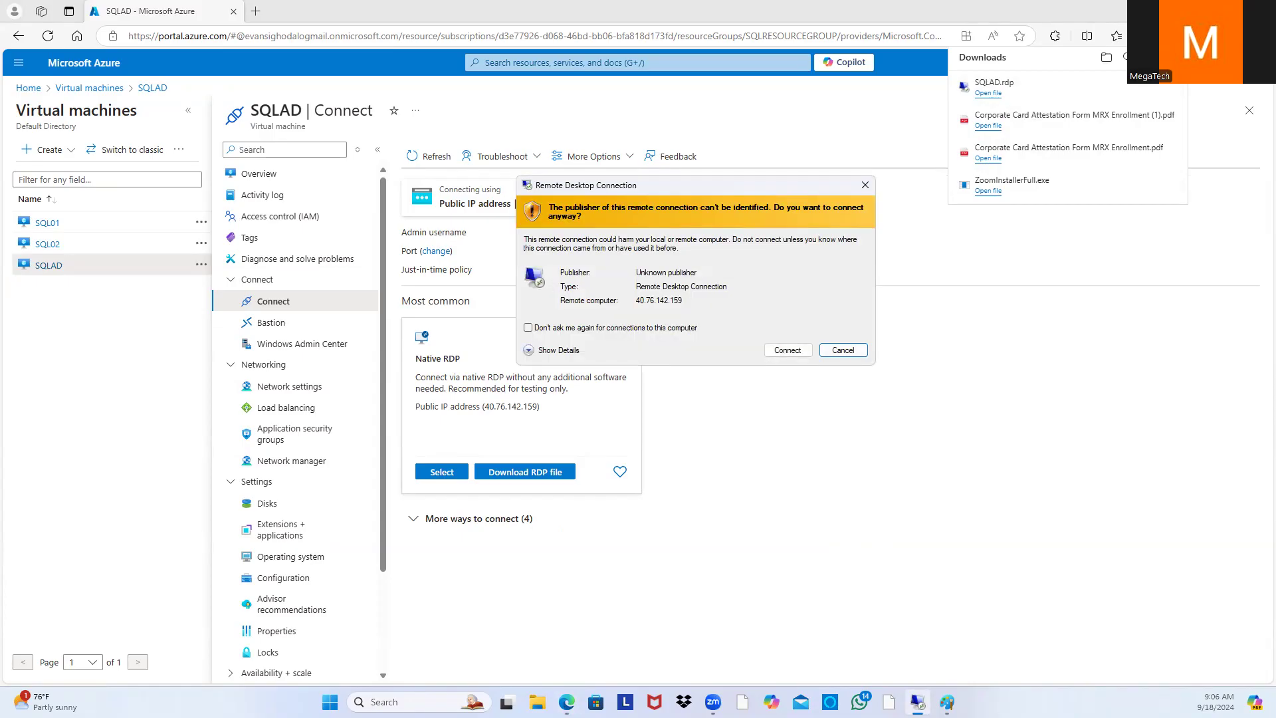
Step: Proceed with the remote connection to 40.76.142.159 and choose to use a different account
{"action": "left_click", "coordinate": [783, 350]}
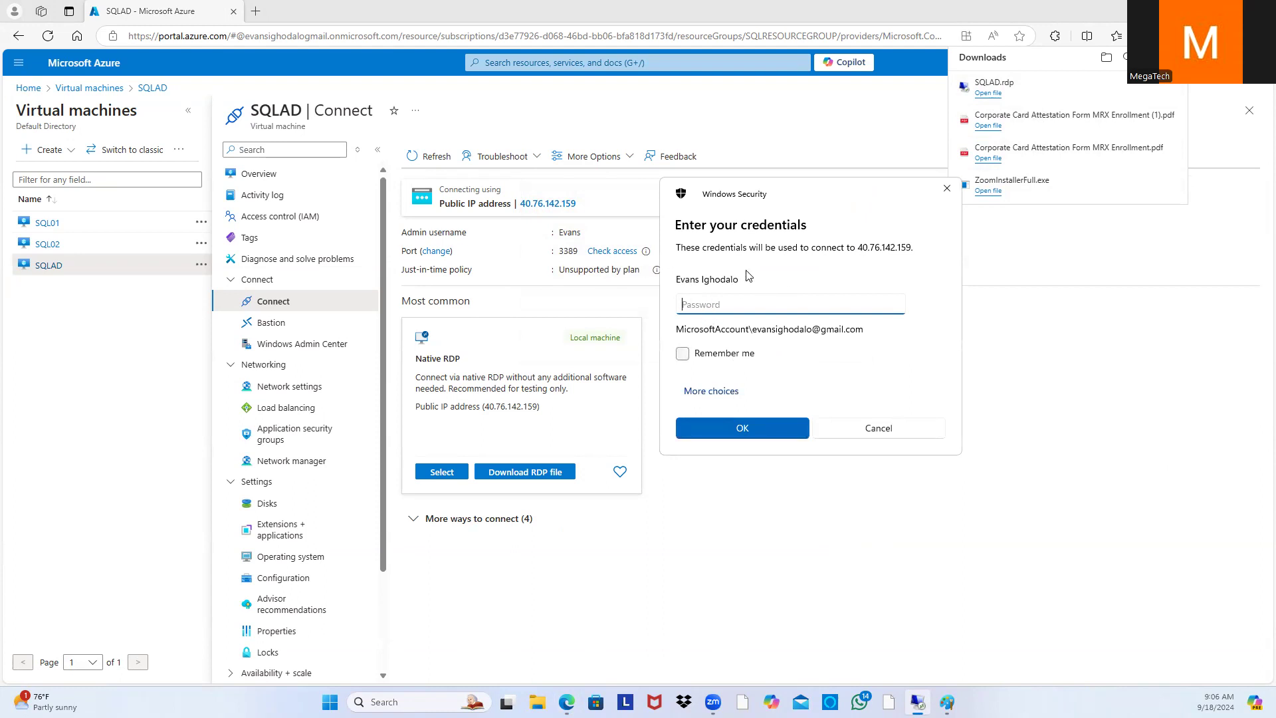
{"action": "left_click", "coordinate": [728, 394]}
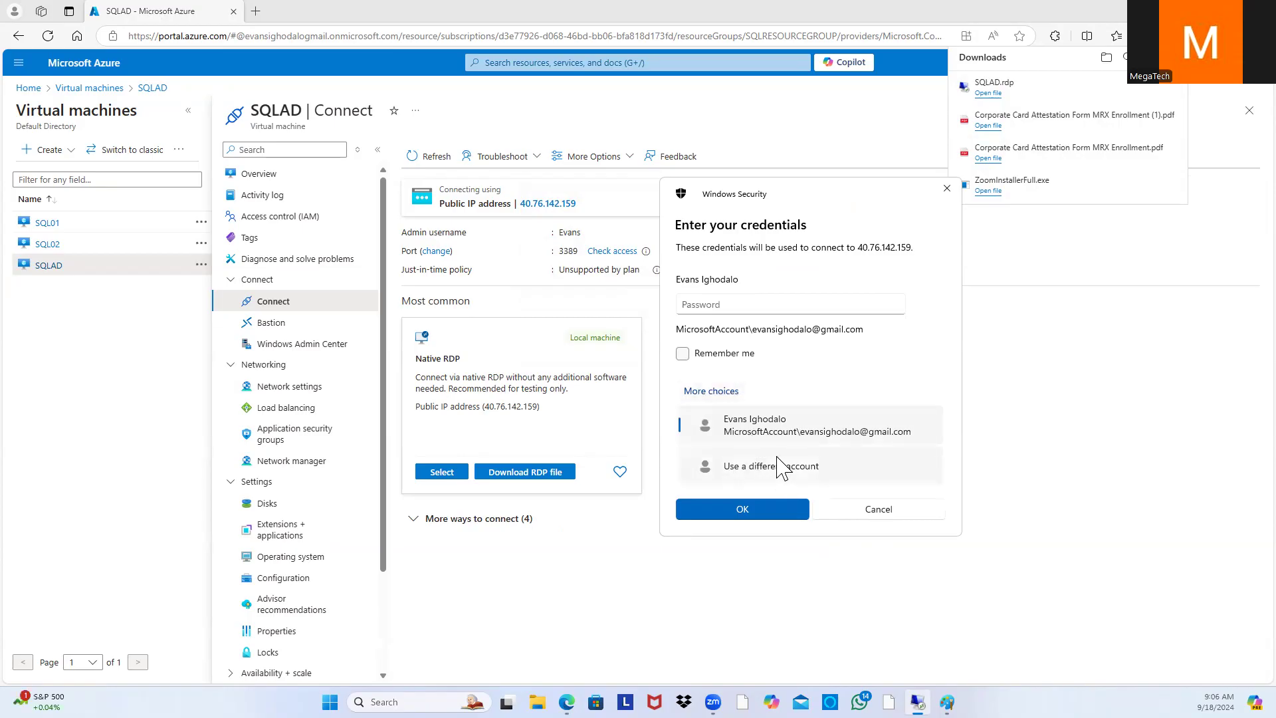
{"action": "left_click", "coordinate": [782, 466]}
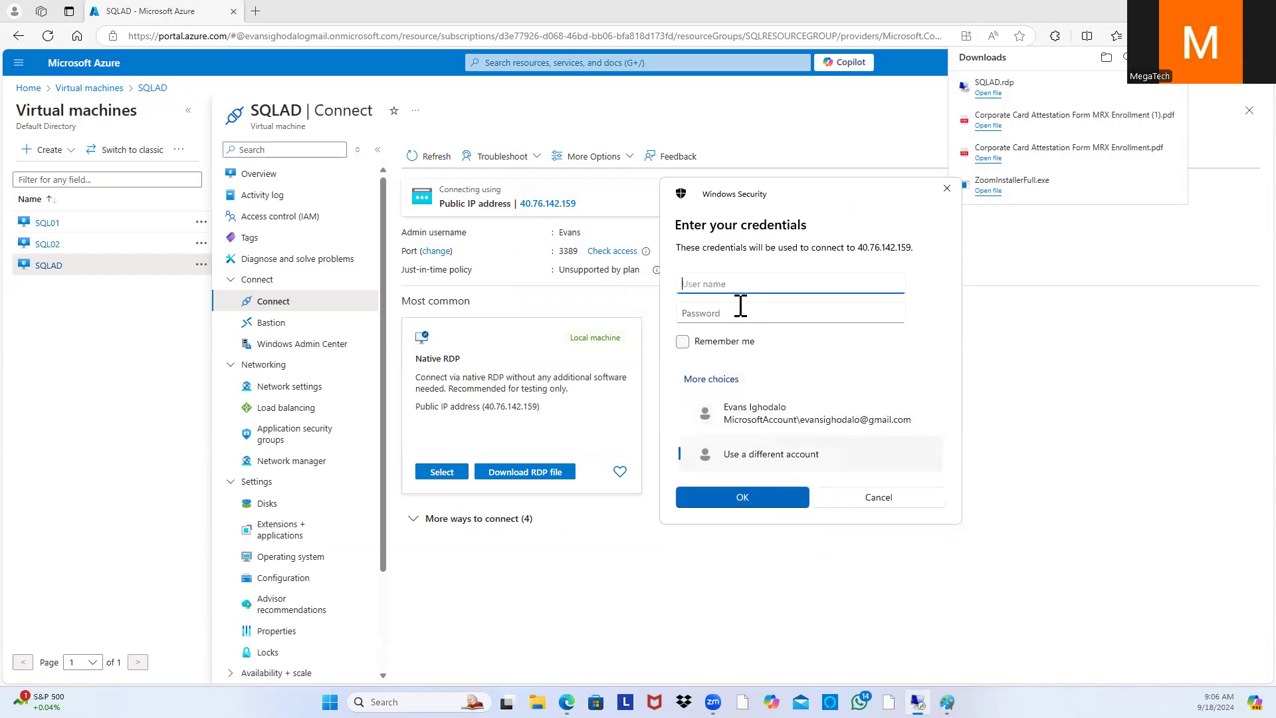
Step: Sign in with the VM's admin username and password, accept the certificate, and maximize the session
{"action": "type", "text": "Evans"}
{"action": "left_click", "coordinate": [740, 306]}
{"action": "type", "text": "•••••••••••••"}
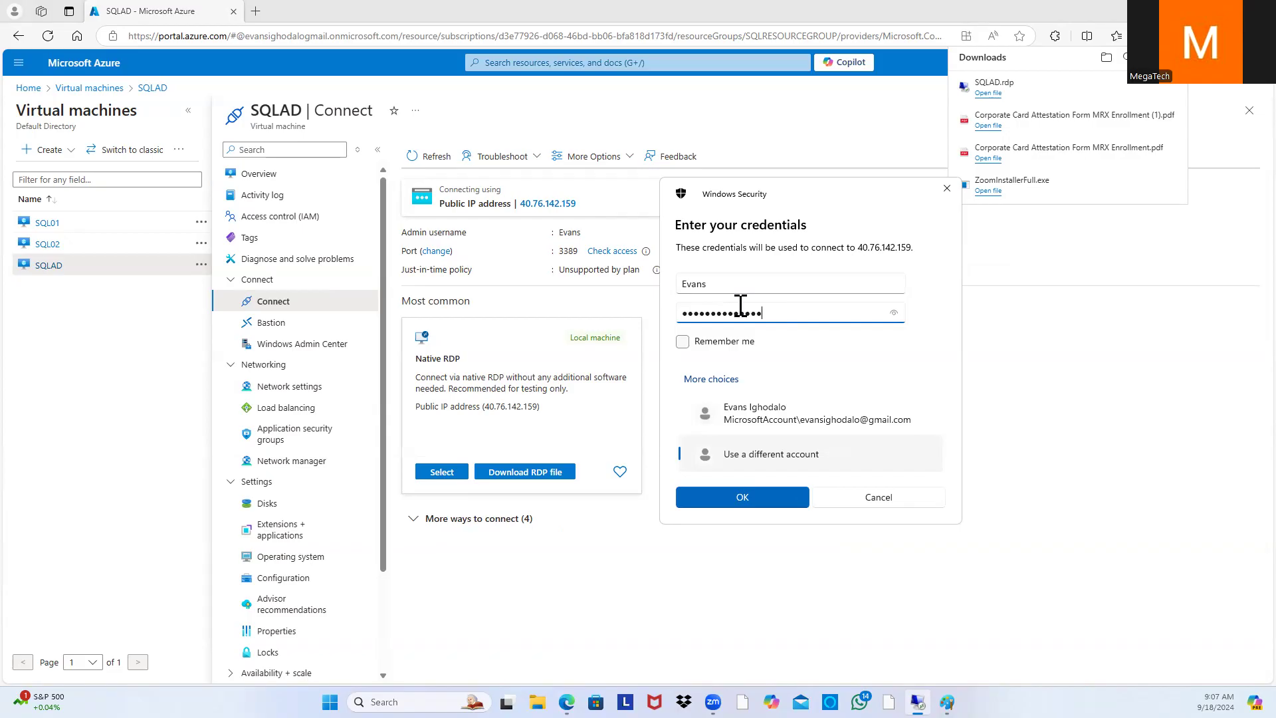
{"action": "left_click", "coordinate": [781, 502]}
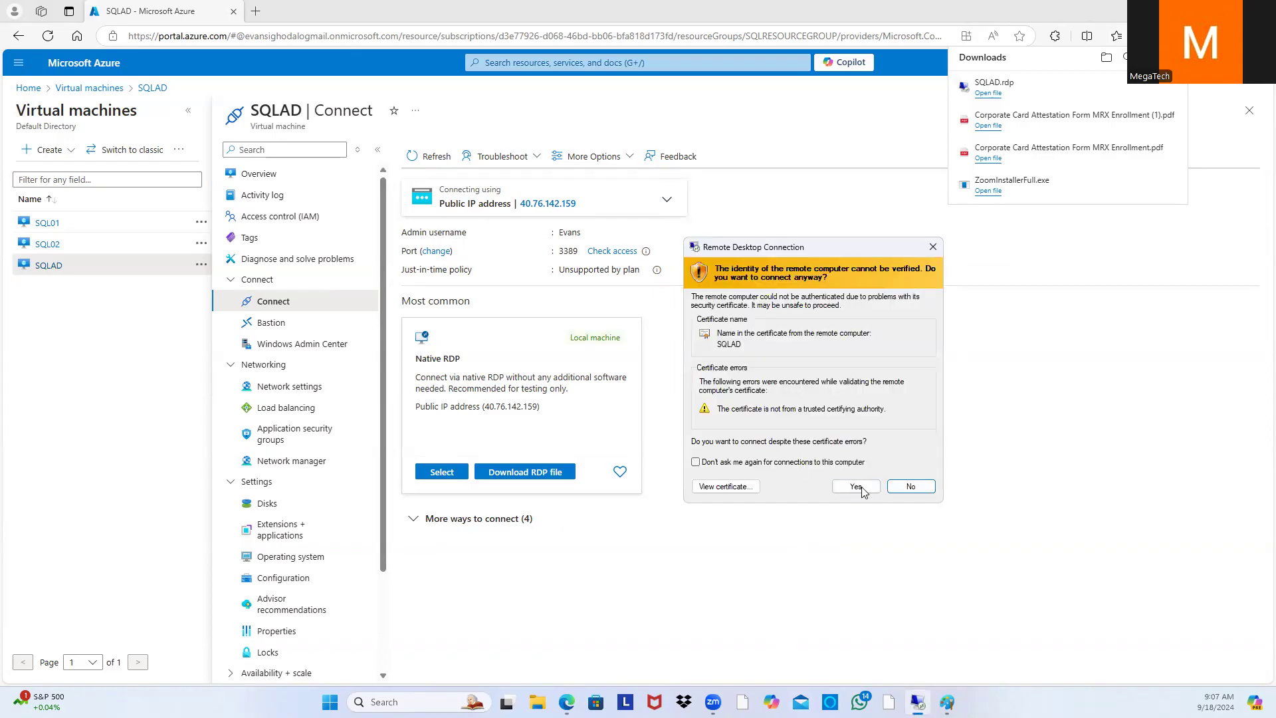
{"action": "left_click", "coordinate": [864, 488]}
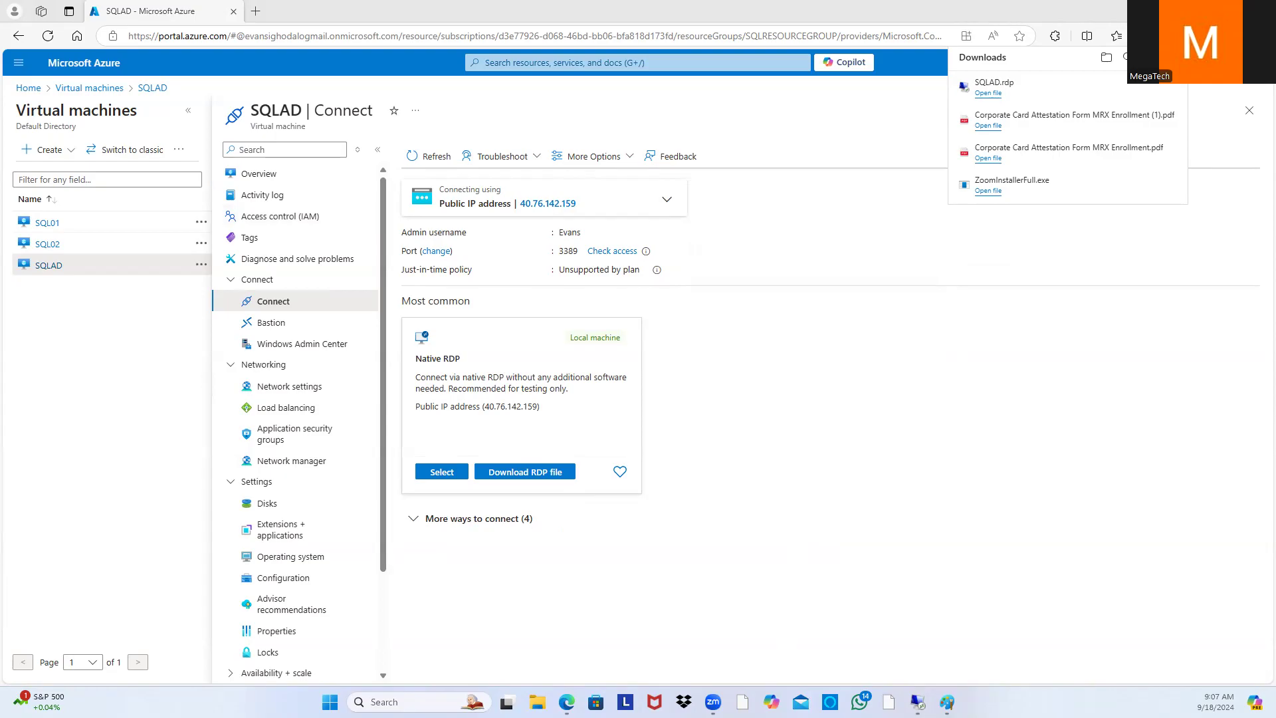
{"action": "left_click", "coordinate": [914, 252]}
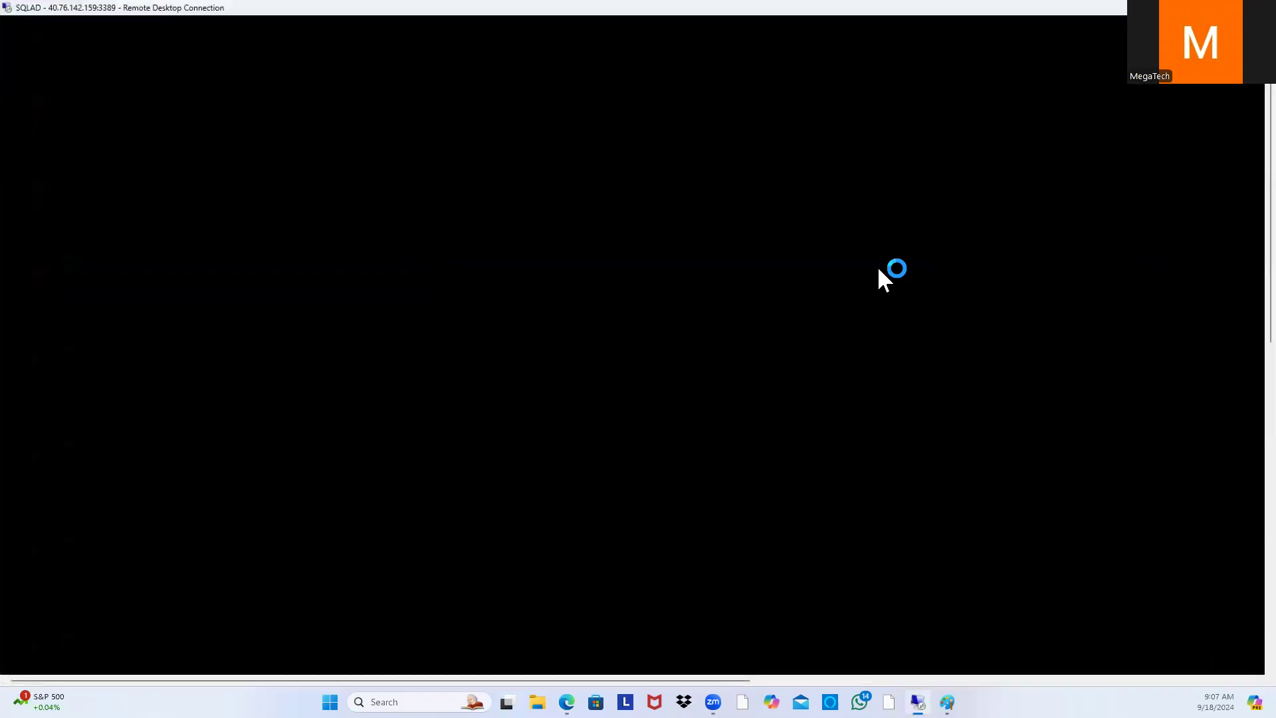
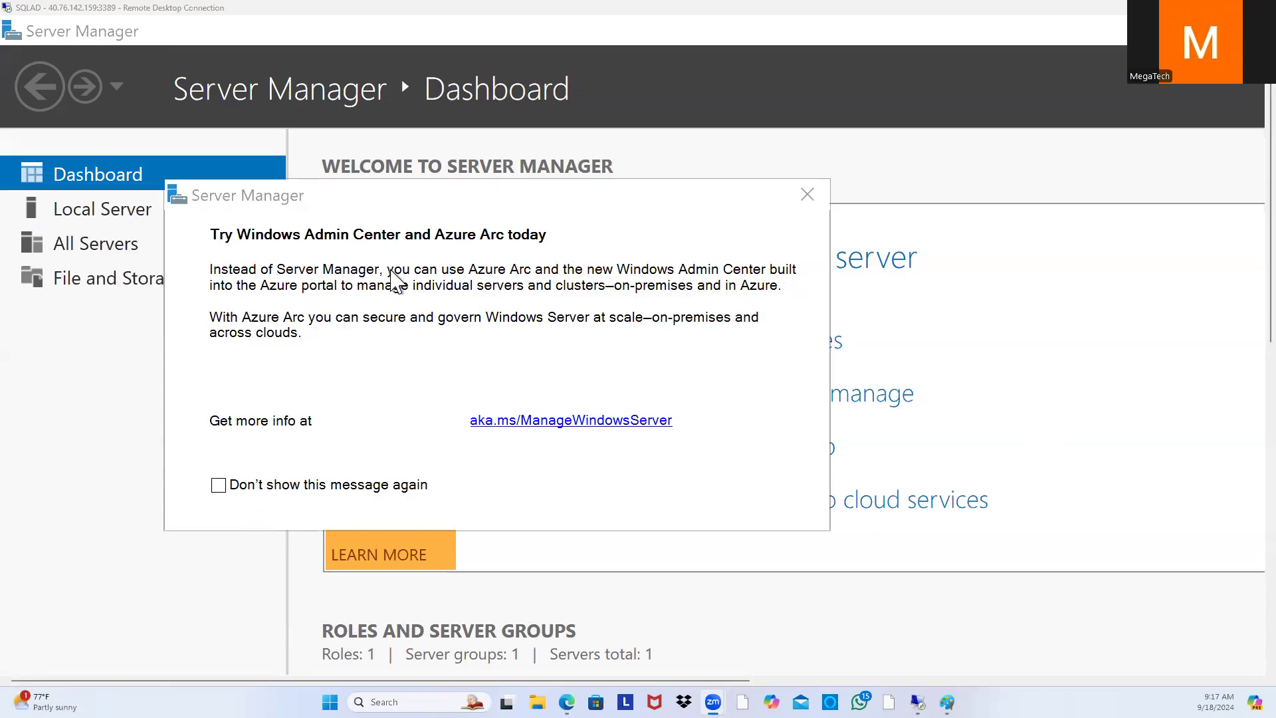
Step: Turn off the Azure Arc promo message, close it, and make the remote session full-screen
{"action": "left_click", "coordinate": [217, 484]}
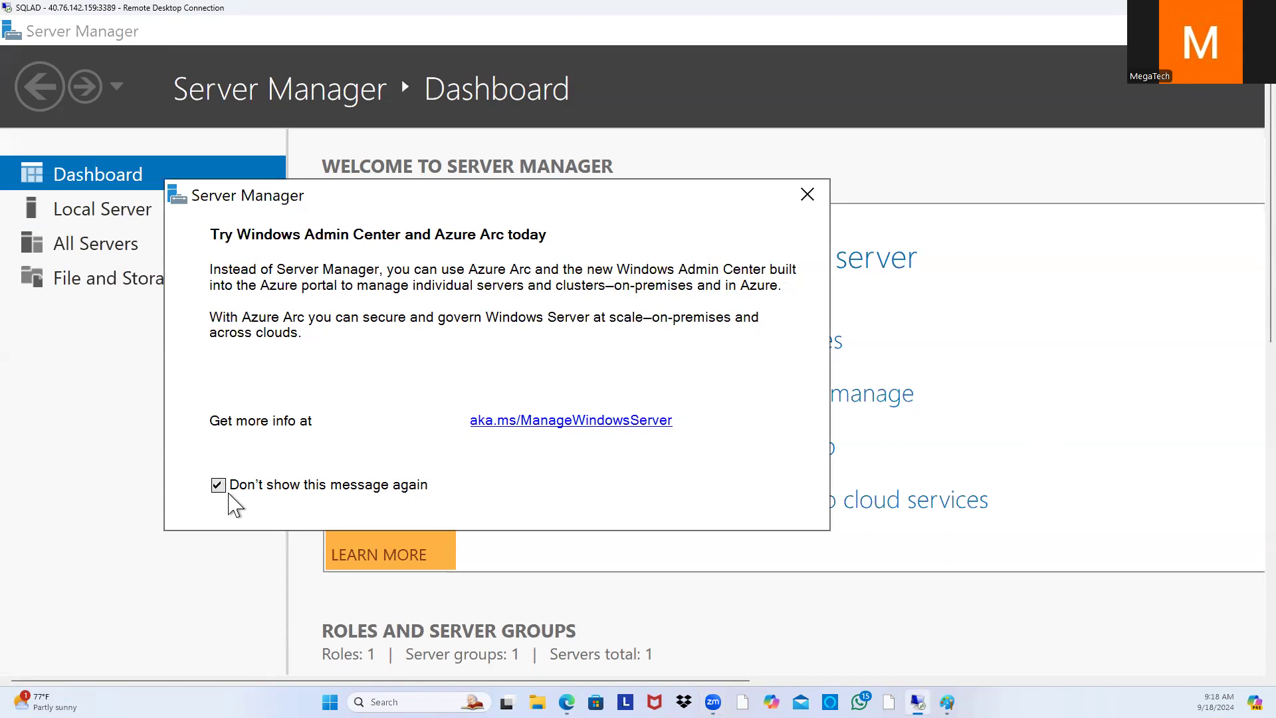
{"action": "left_click", "coordinate": [807, 195]}
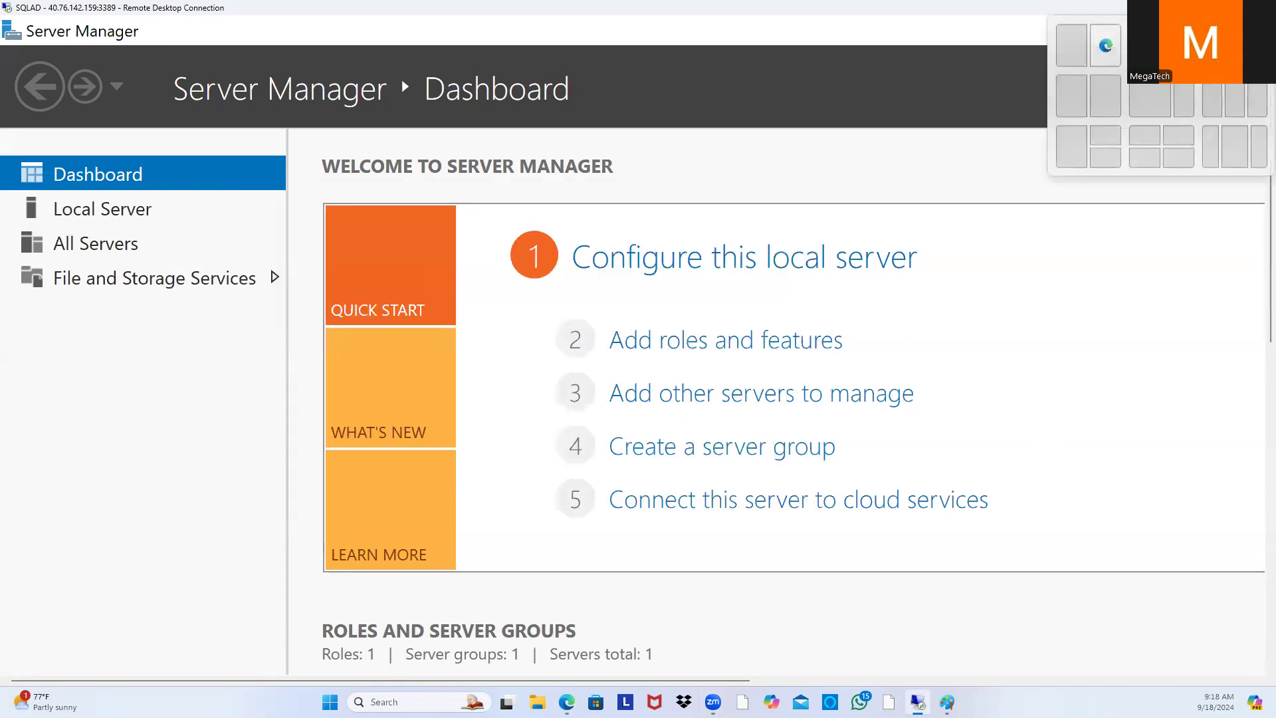
{"action": "left_click", "coordinate": [1230, 8]}
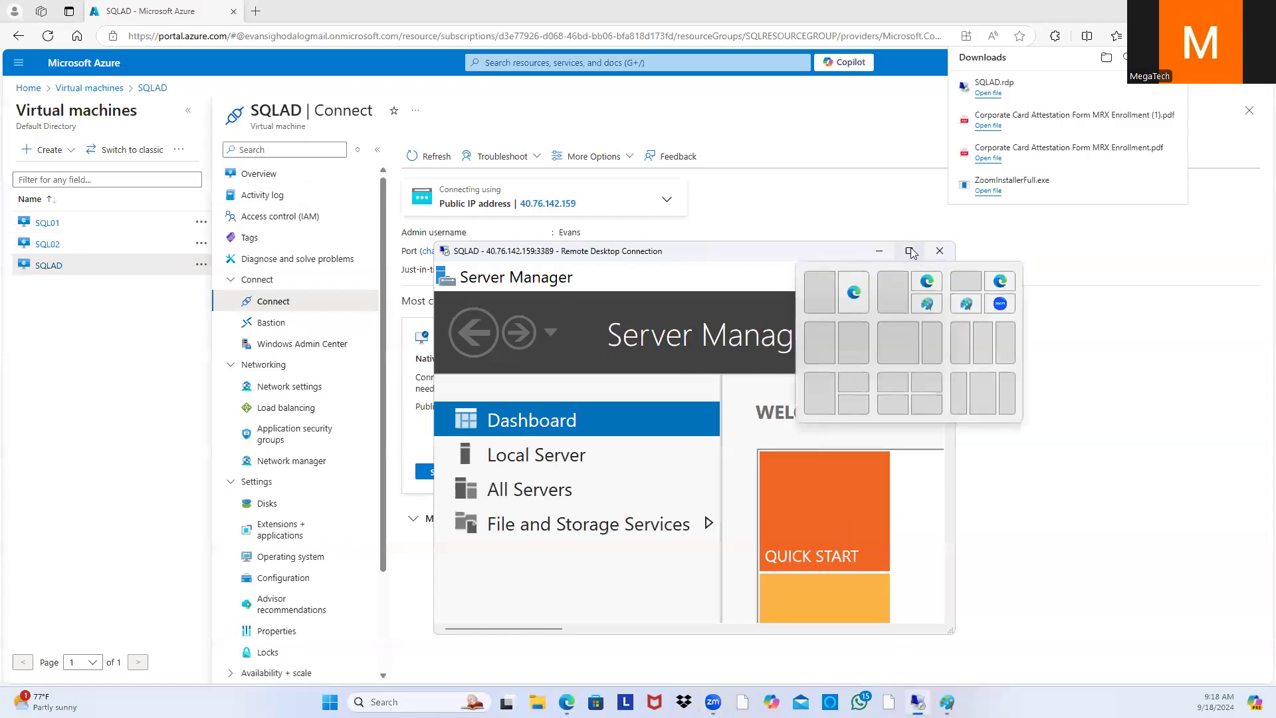
{"action": "left_click", "coordinate": [910, 252]}
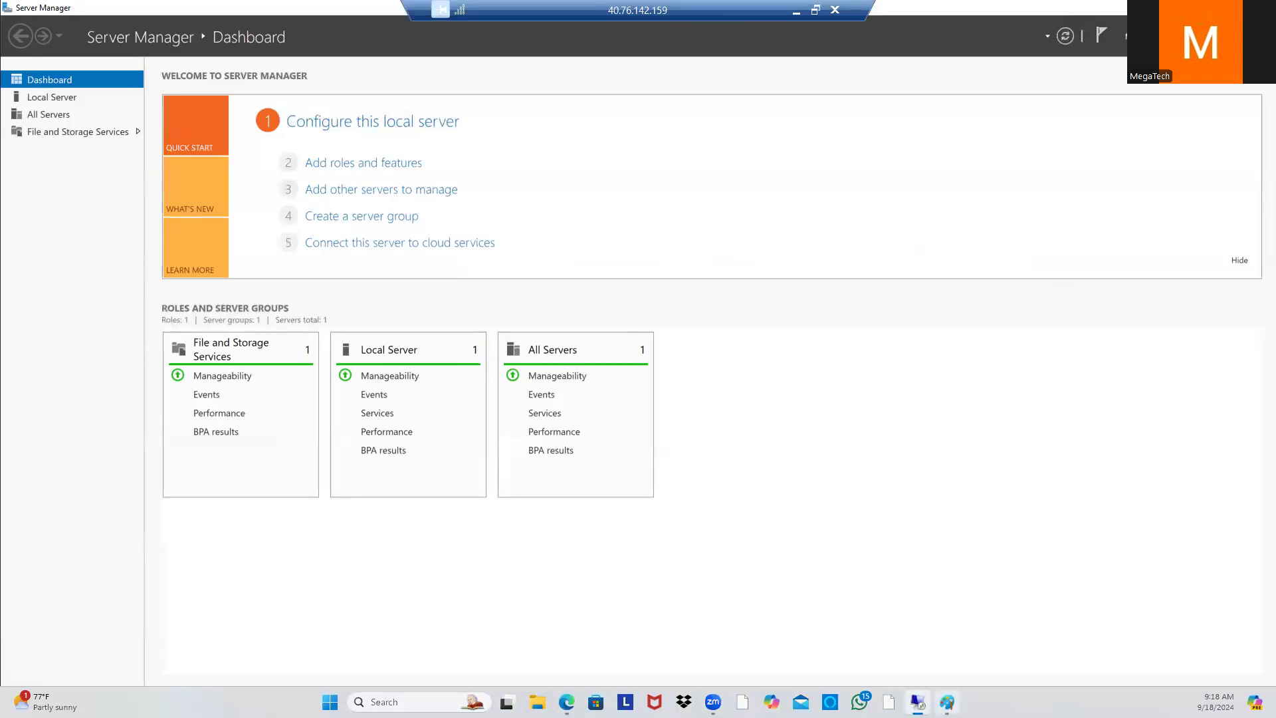
{"action": "mouse_move", "coordinate": [947, 702]}
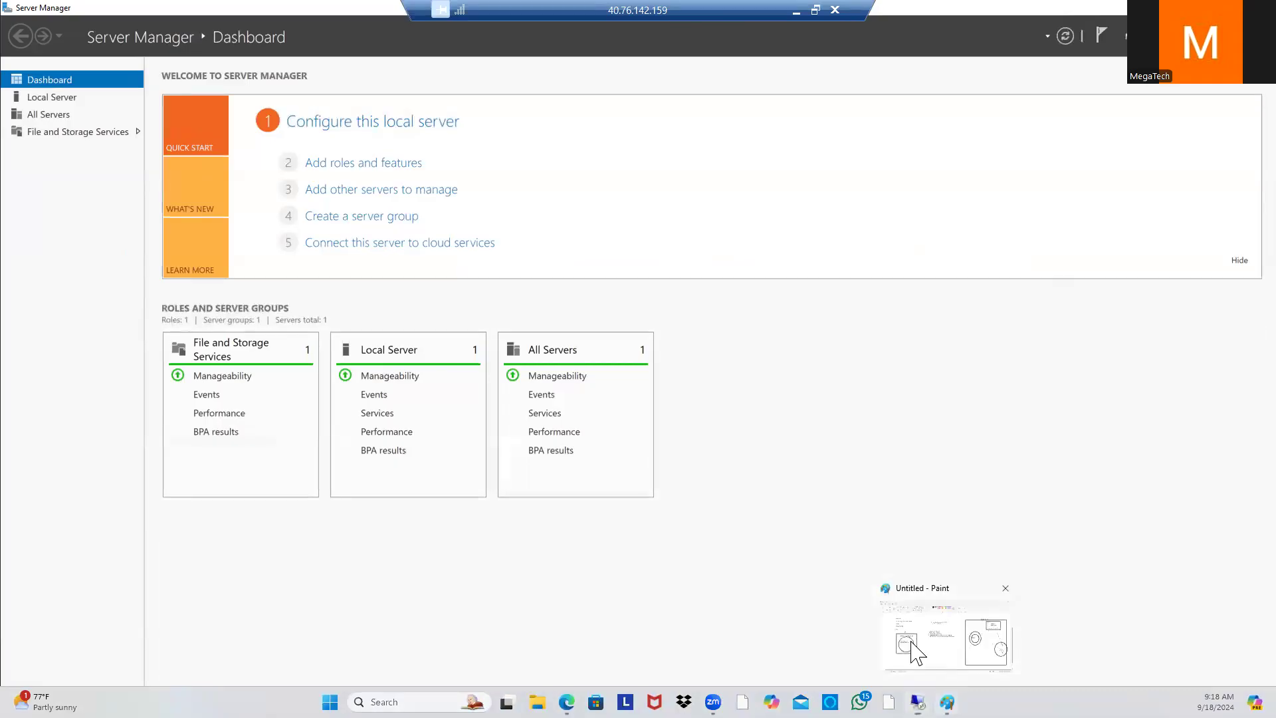
{"action": "left_click", "coordinate": [909, 648]}
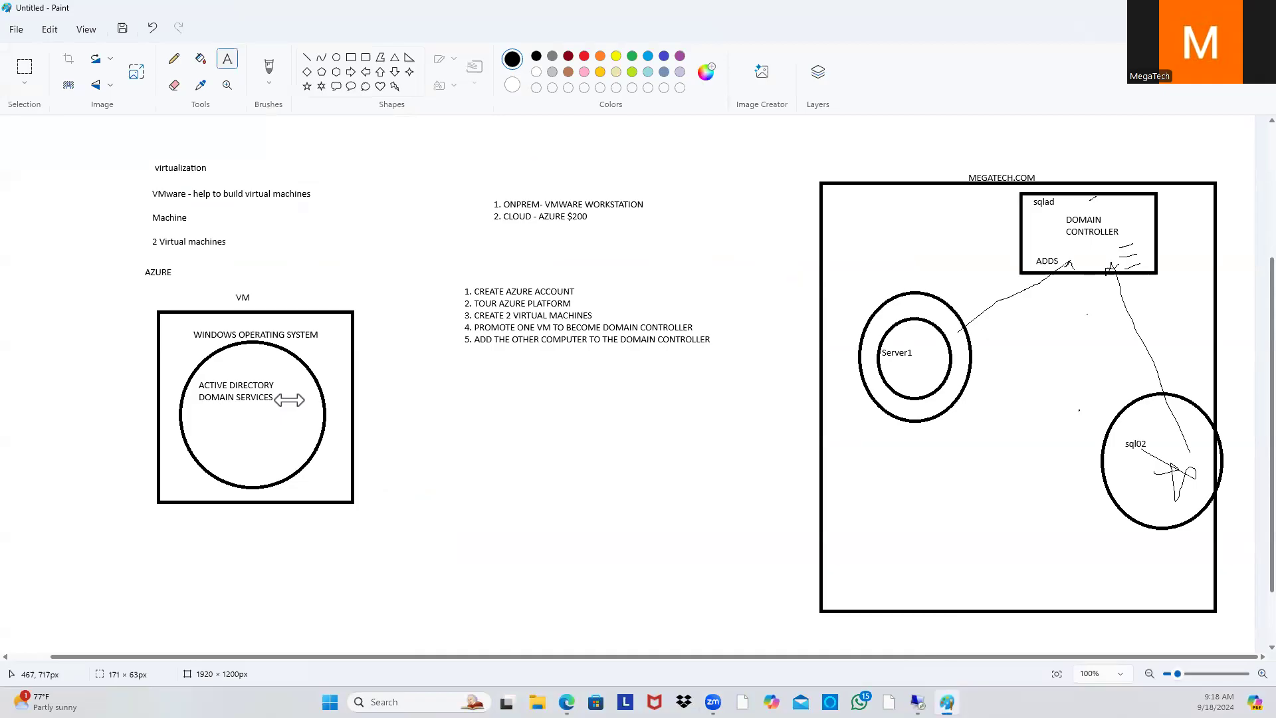
{"action": "mouse_move", "coordinate": [200, 383]}
{"action": "left_mouse_down"}
{"action": "mouse_move", "coordinate": [294, 393]}
{"action": "mouse_move", "coordinate": [194, 378]}
{"action": "left_mouse_up"}
{"action": "left_click", "coordinate": [277, 404]}
{"action": "left_click", "coordinate": [917, 702]}
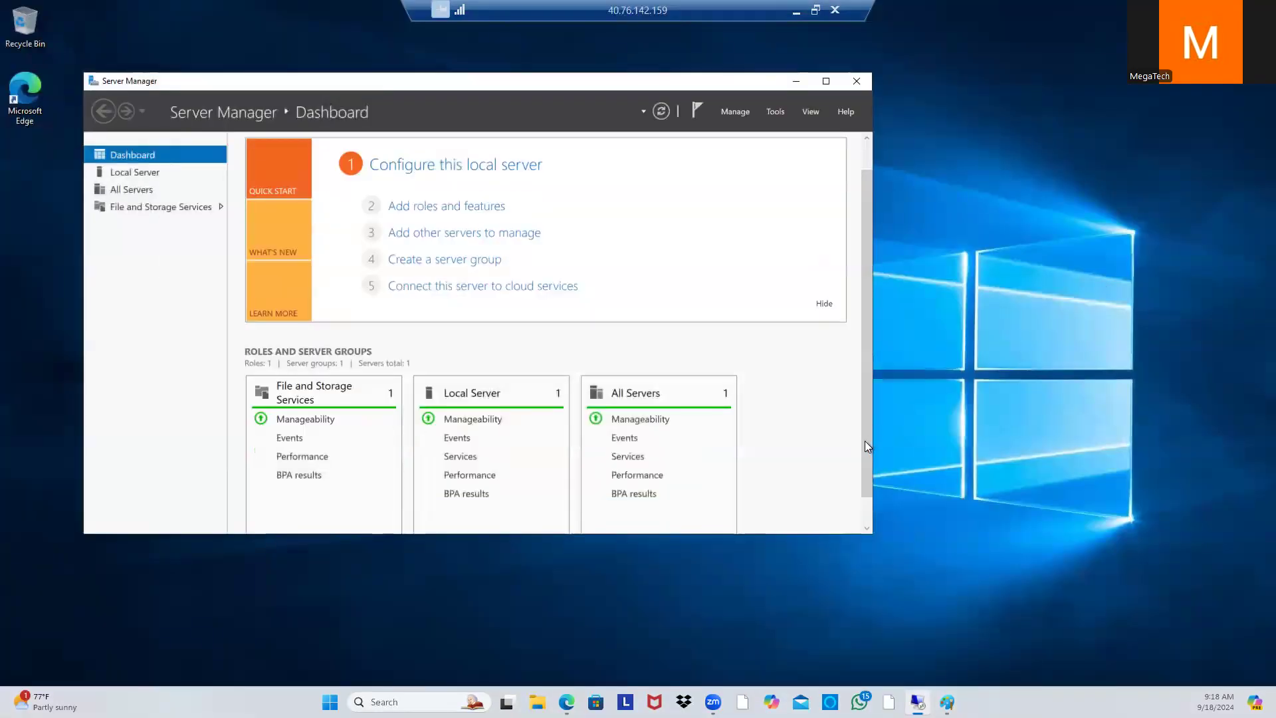
Step: Shrink the SQLAD remote session to a window over the Azure portal, showing the remote taskbar
{"action": "left_click_drag", "start_coordinate": [865, 441], "coordinate": [876, 513]}
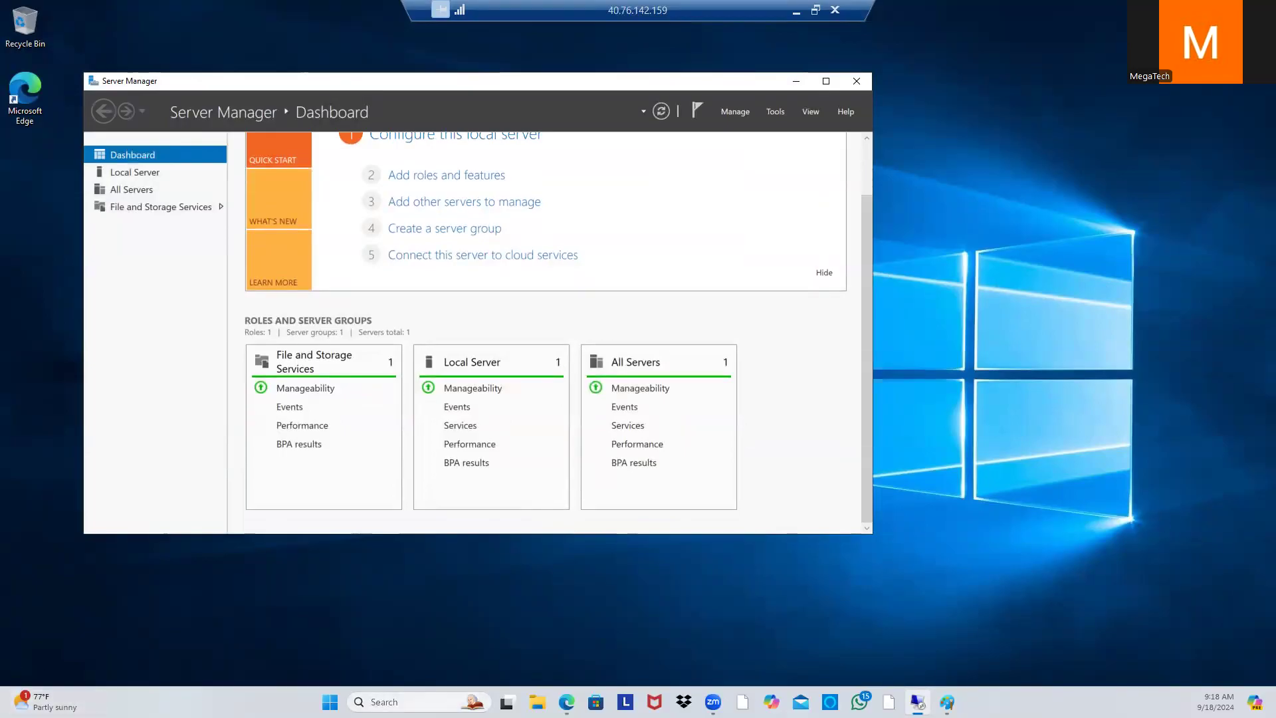
{"action": "left_click", "coordinate": [816, 11]}
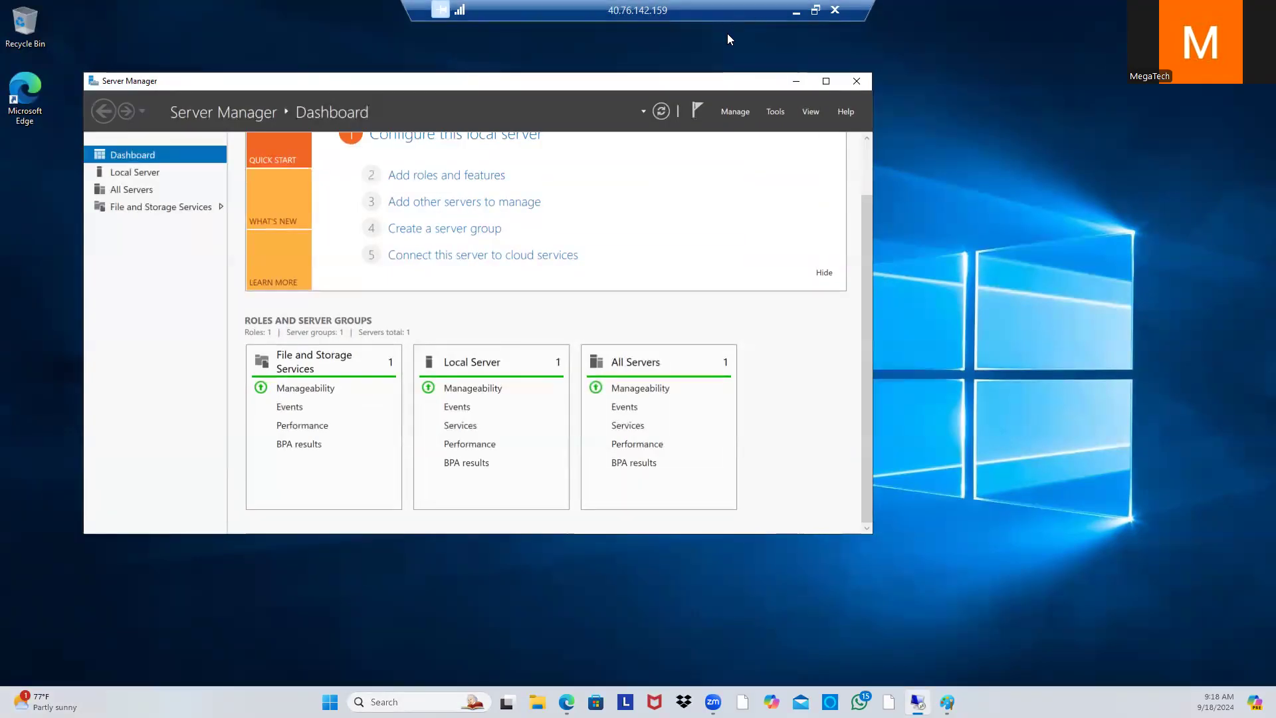
{"action": "left_click_drag", "start_coordinate": [894, 212], "coordinate": [917, 424]}
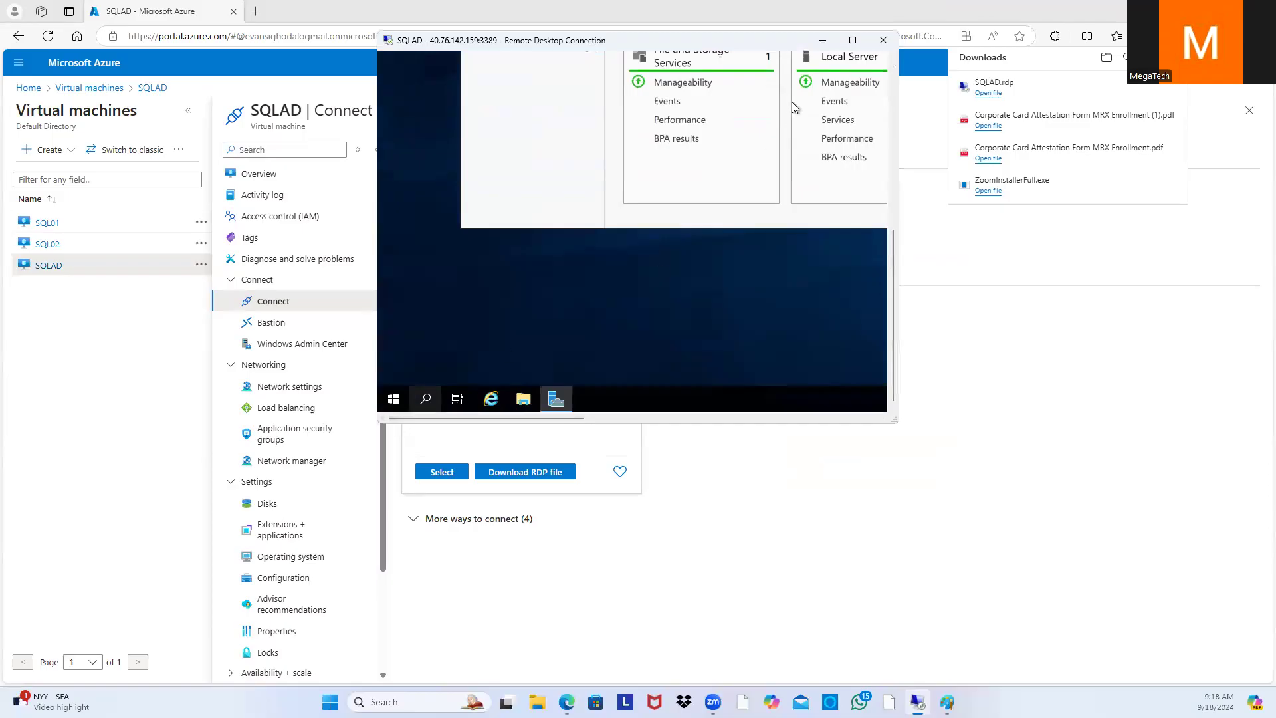
{"action": "left_click", "coordinate": [853, 41]}
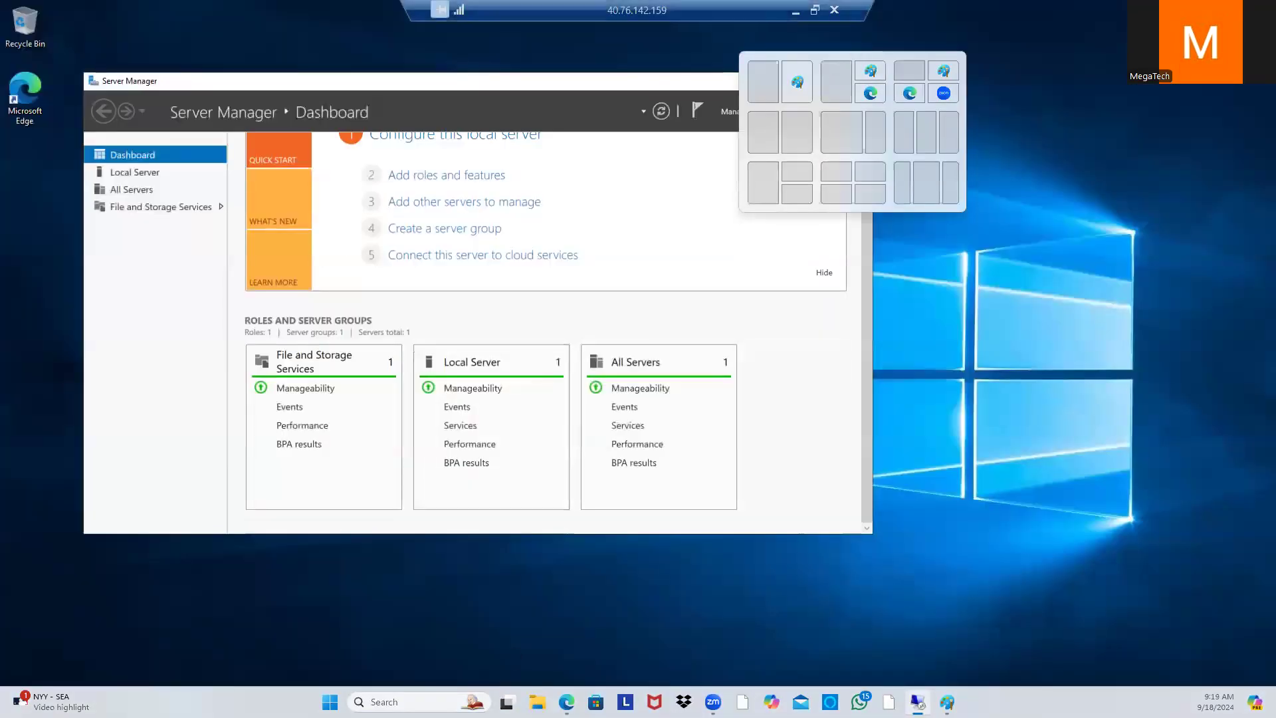
{"action": "left_click", "coordinate": [814, 17]}
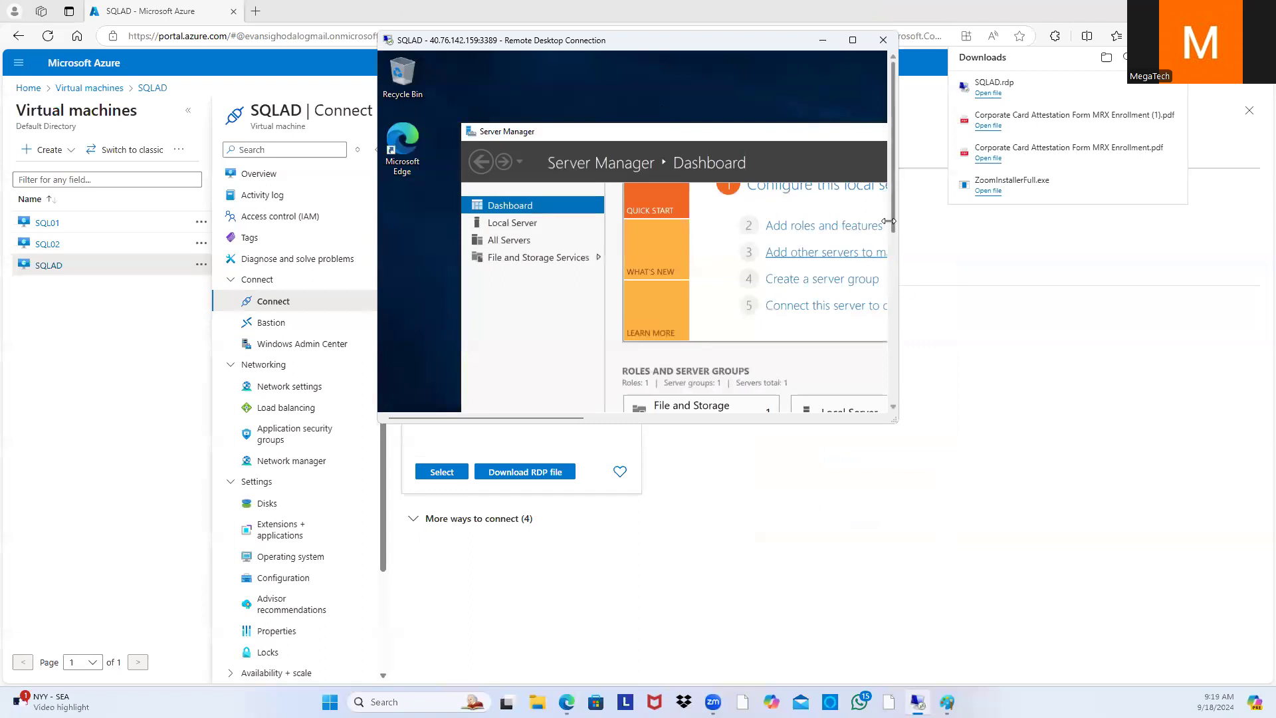
{"action": "left_click_drag", "start_coordinate": [890, 219], "coordinate": [891, 389]}
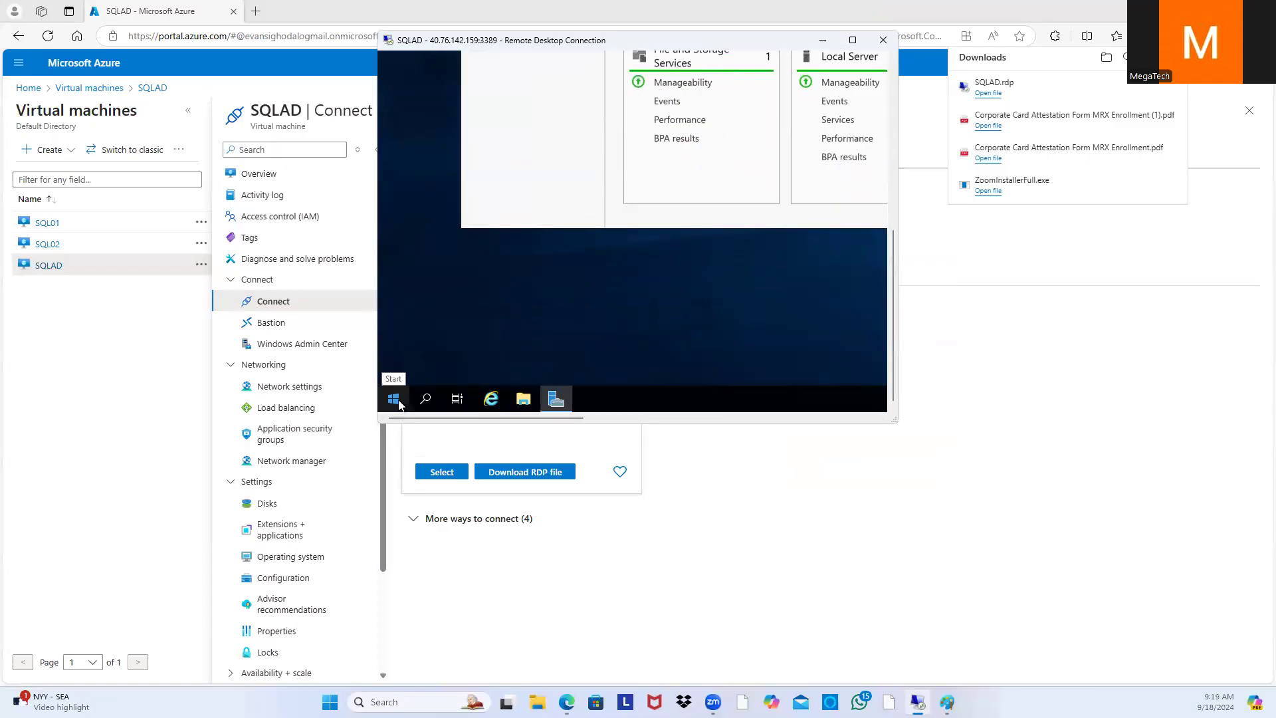
Step: Launch Command Prompt on SQLAD via Run with cmd, with the session full-screen
{"action": "left_click_drag", "start_coordinate": [718, 41], "coordinate": [768, 165]}
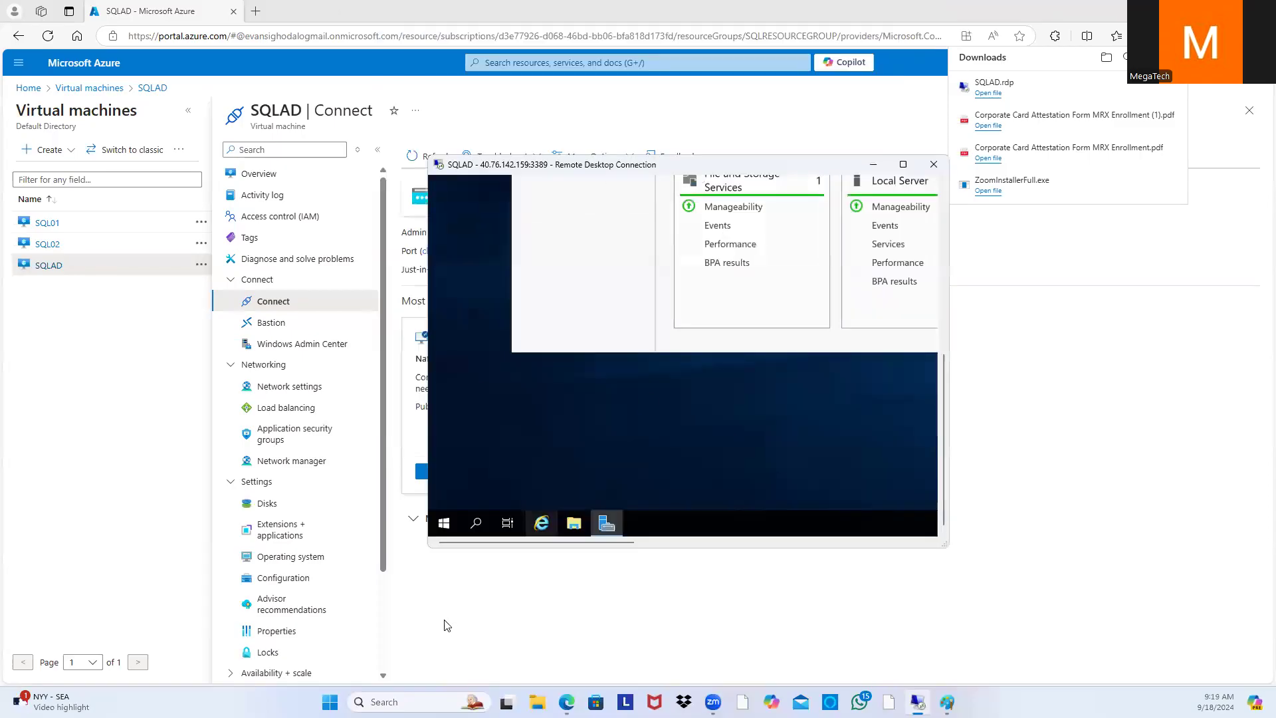
{"action": "right_click", "coordinate": [445, 523]}
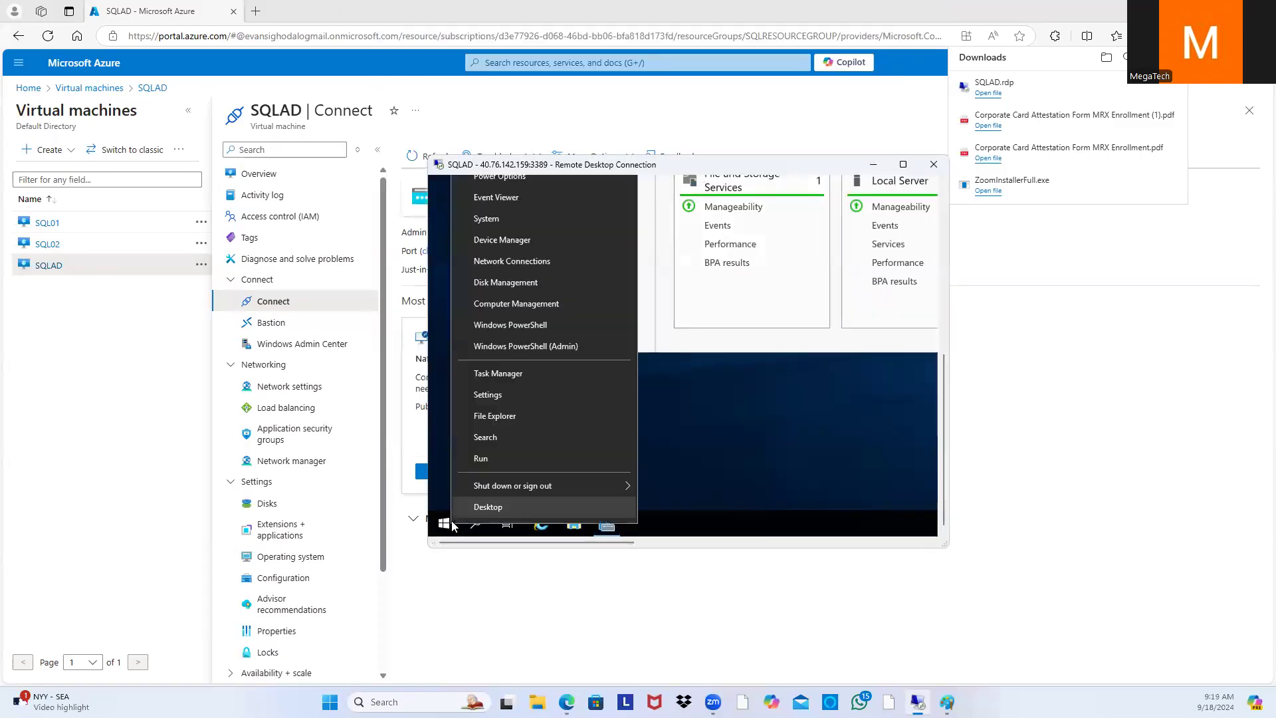
{"action": "left_click", "coordinate": [481, 459]}
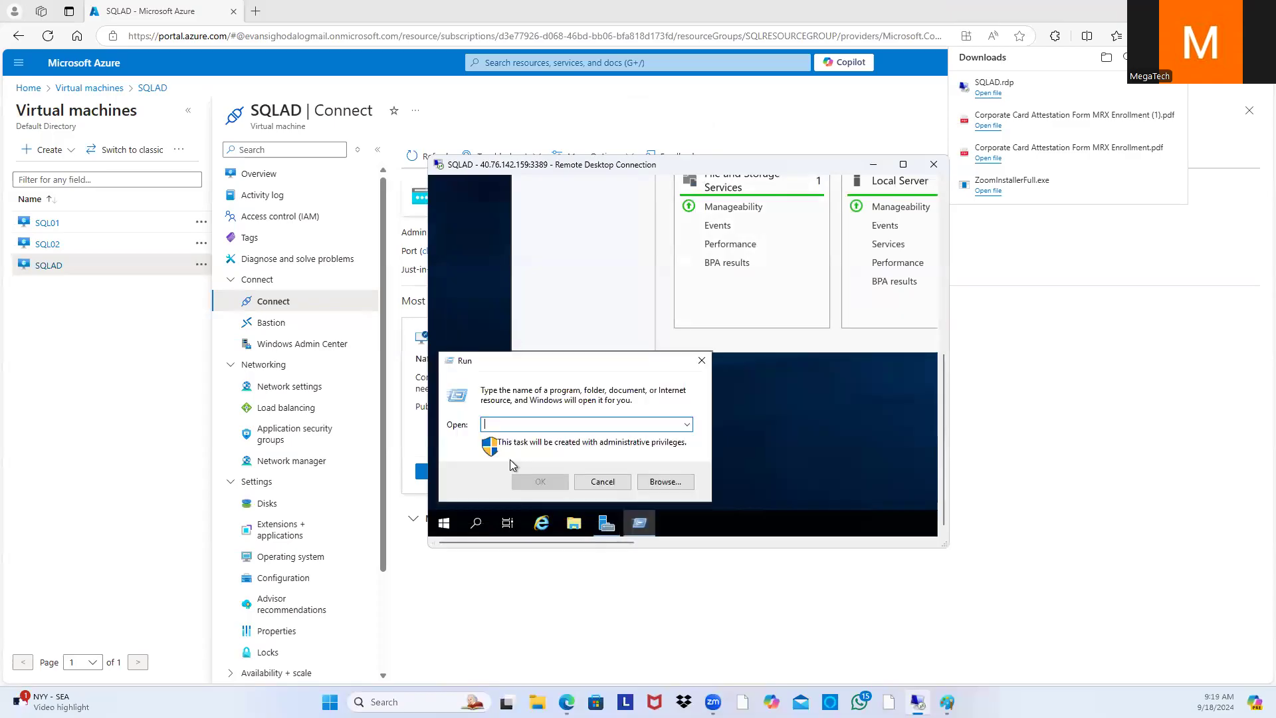
{"action": "type", "text": "cmd"}
{"action": "left_click", "coordinate": [540, 481]}
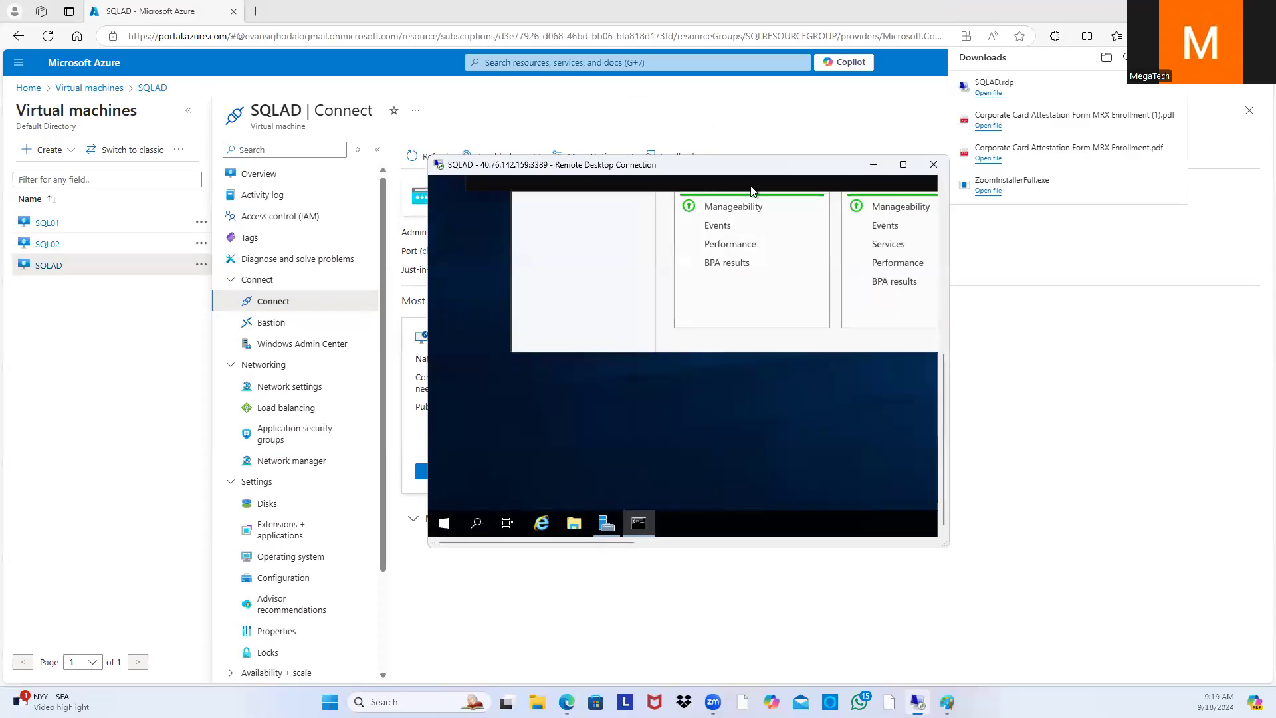
{"action": "left_click", "coordinate": [904, 164]}
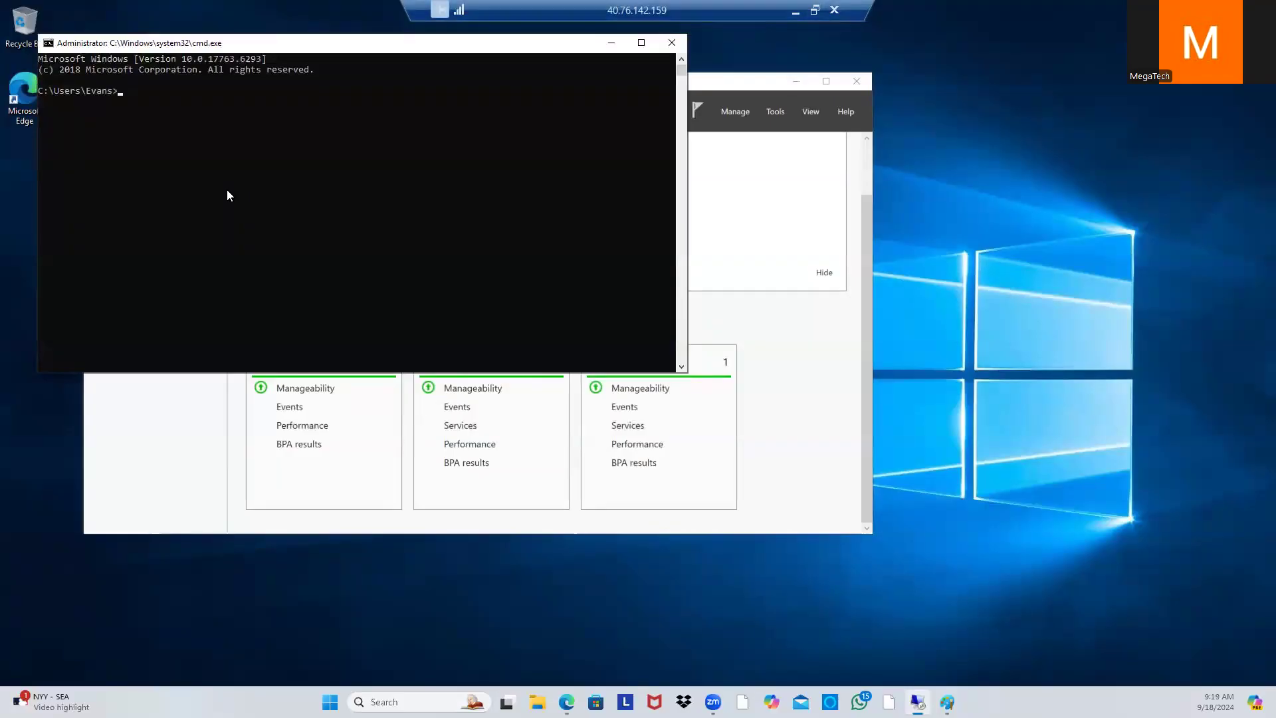
Step: Run ipconfig, highlight the 10.0.0.4, 255.255.255.0 and 10.0.0.1 lines, and move Server Manager alongside
{"action": "type", "text": "ipconfig"}
{"action": "key", "text": "Return"}
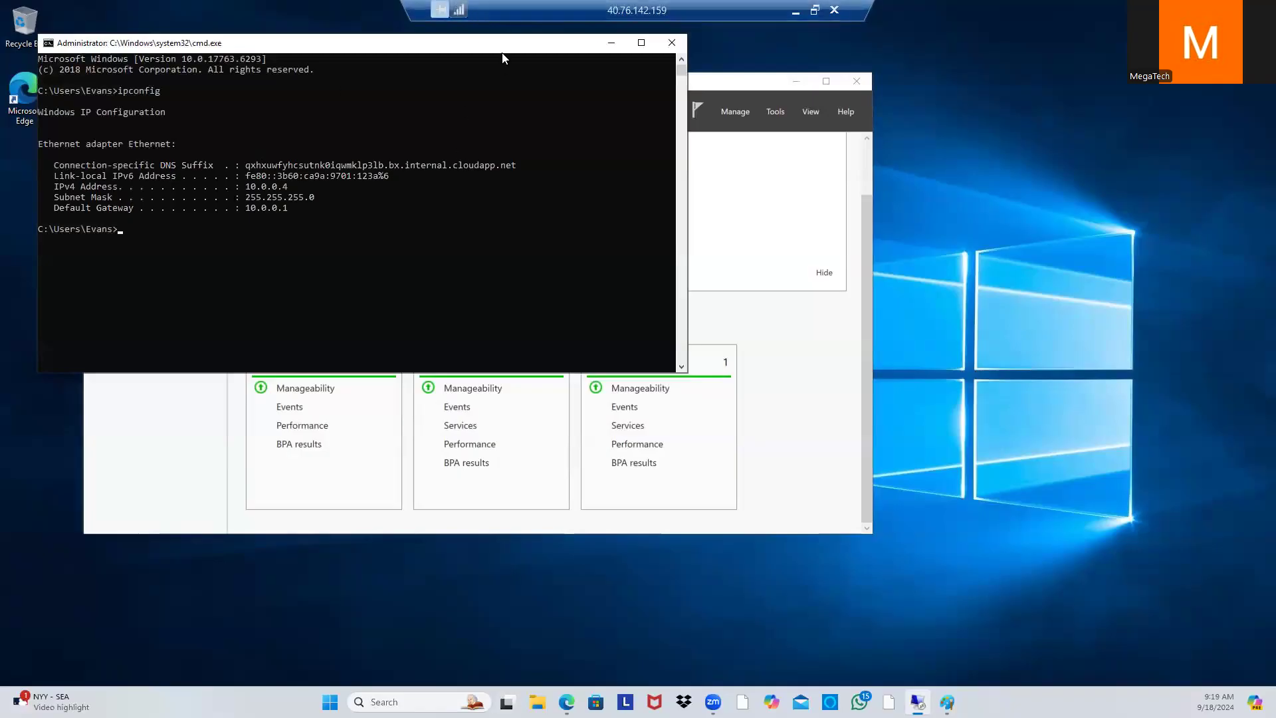
{"action": "left_click_drag", "start_coordinate": [297, 218], "coordinate": [237, 181]}
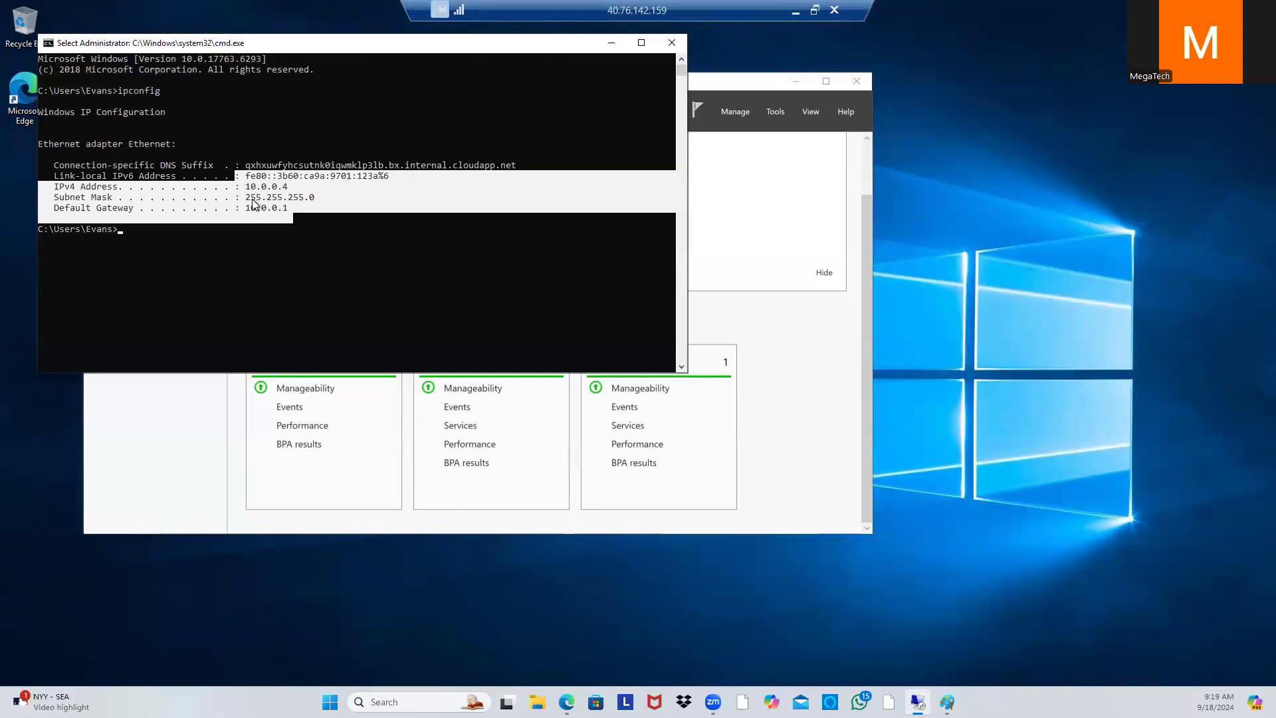
{"action": "left_click_drag", "start_coordinate": [851, 102], "coordinate": [1007, 136]}
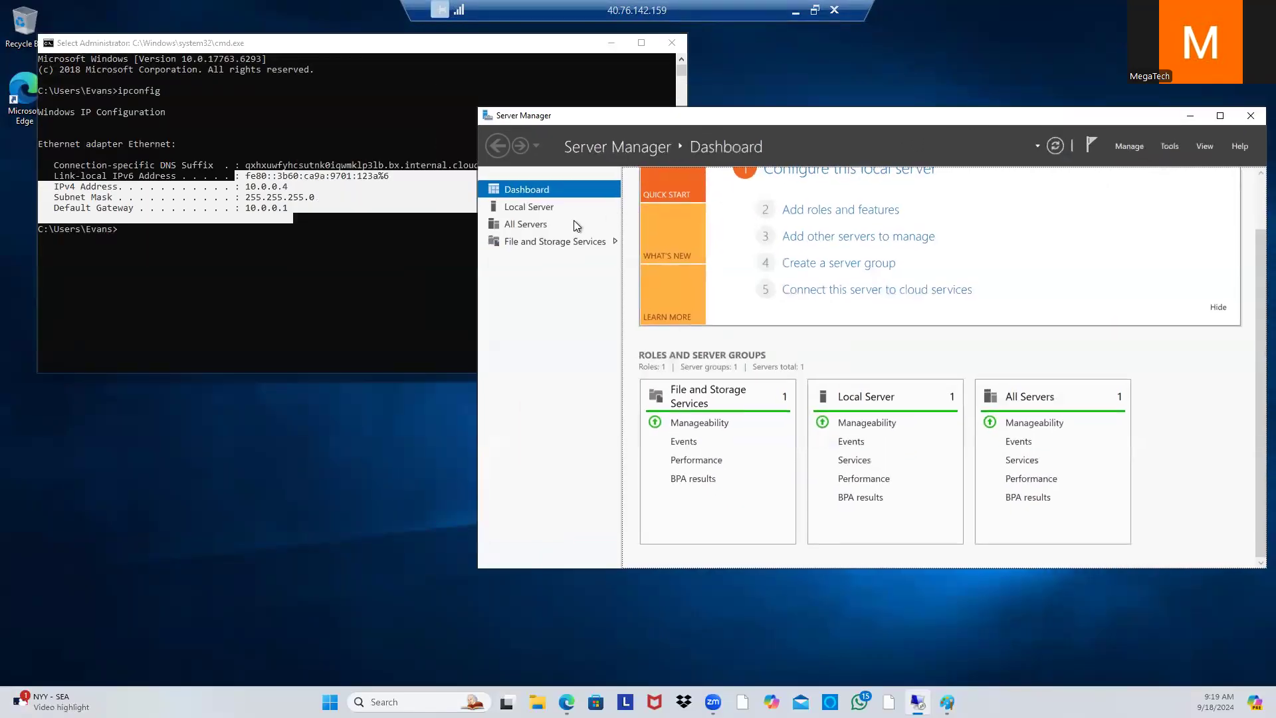
Step: Open Network Connections from Server Manager's Local Server page, keeping a single window
{"action": "left_click", "coordinate": [540, 207]}
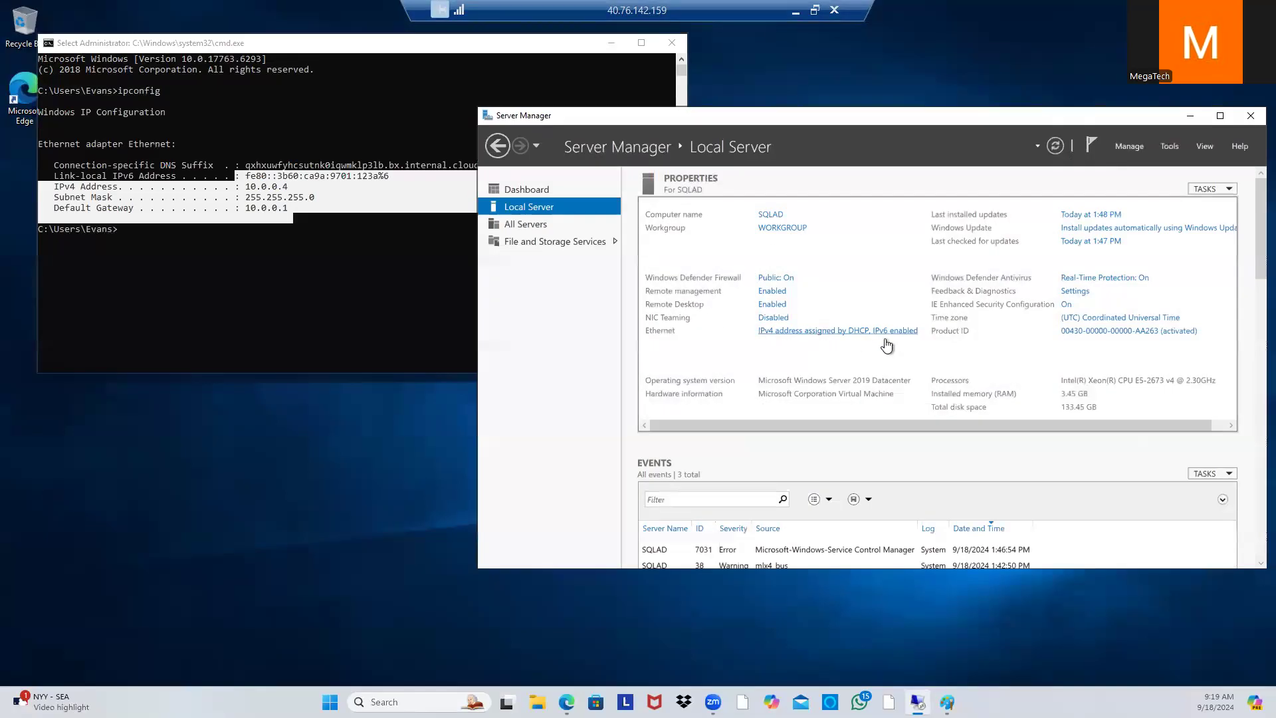
{"action": "left_click", "coordinate": [854, 334]}
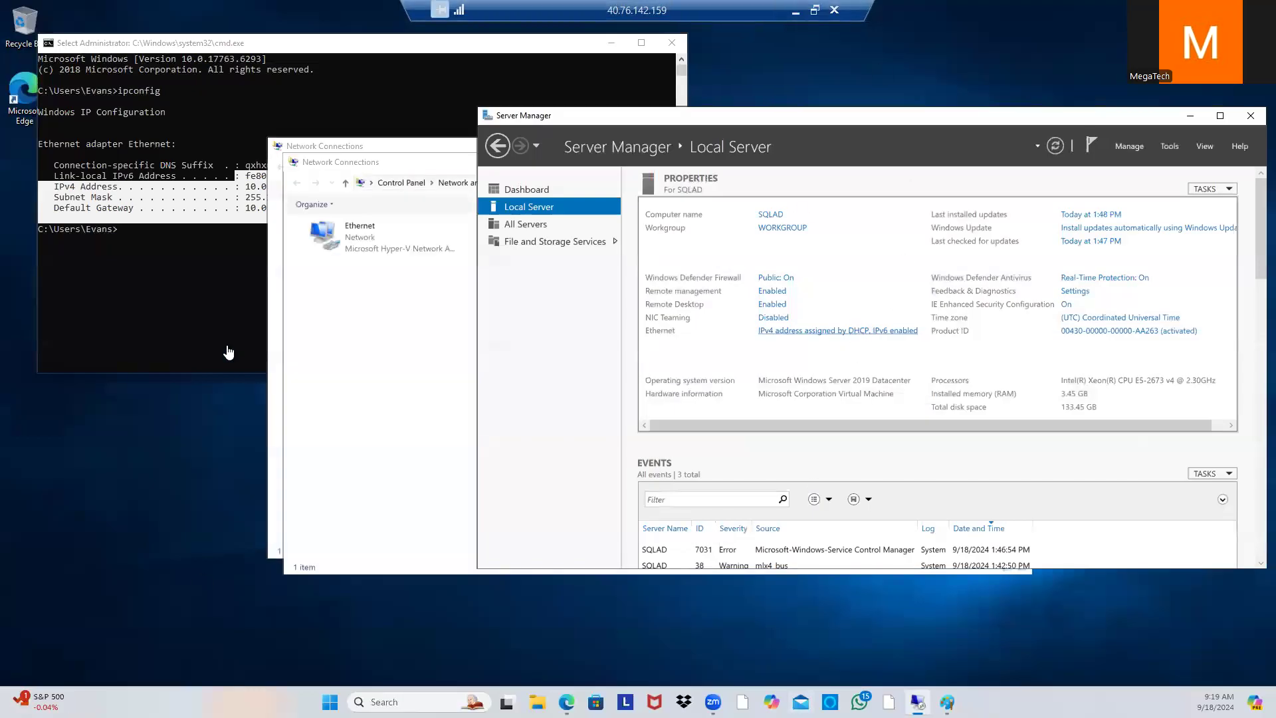
{"action": "left_click", "coordinate": [450, 165]}
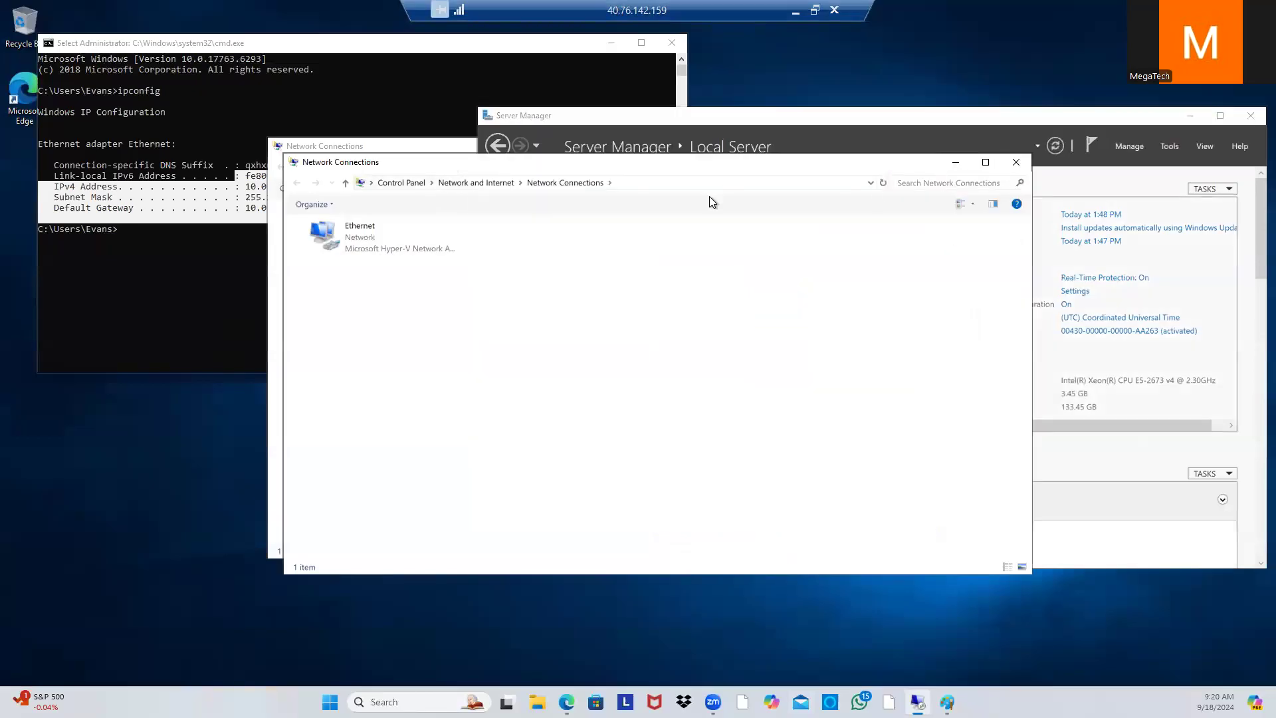
{"action": "left_click", "coordinate": [1015, 162]}
{"action": "left_click_drag", "start_coordinate": [412, 142], "coordinate": [631, 138]}
Step: Open the Ethernet adapter's properties and its Internet Protocol Version 4 (TCP/IPv4) settings
{"action": "double_click", "coordinate": [571, 218]}
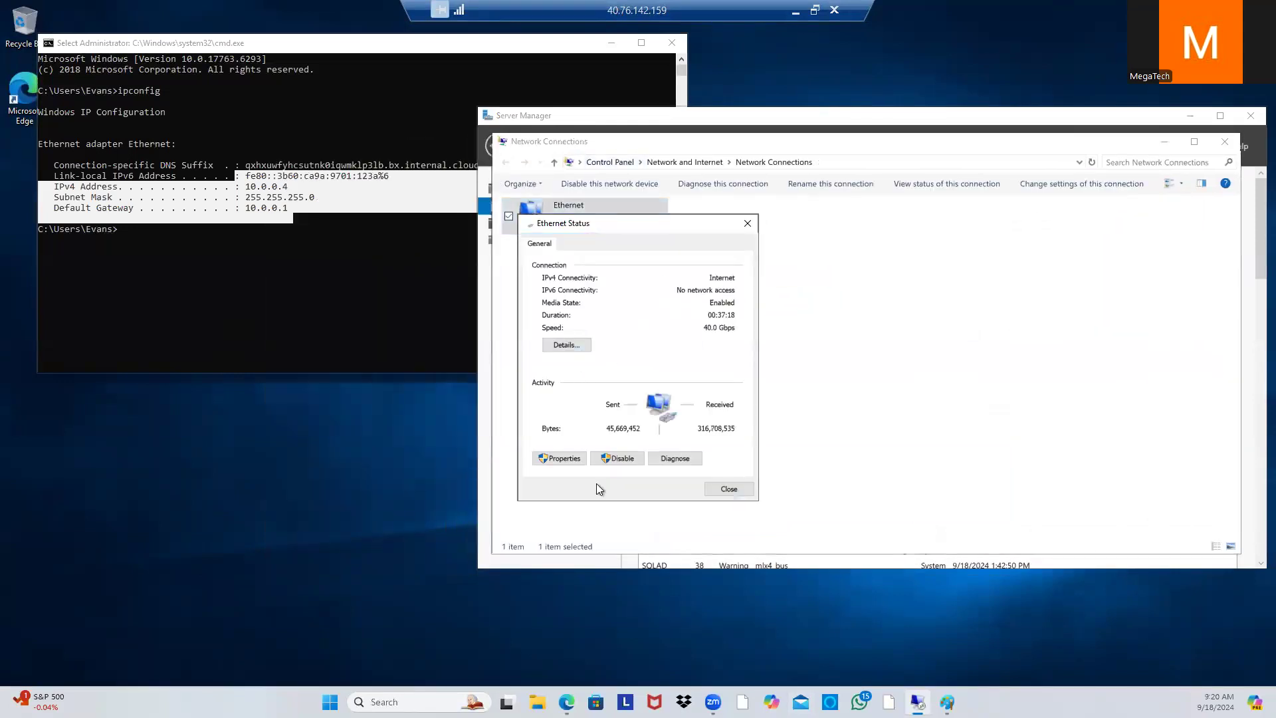
{"action": "left_click", "coordinate": [577, 459]}
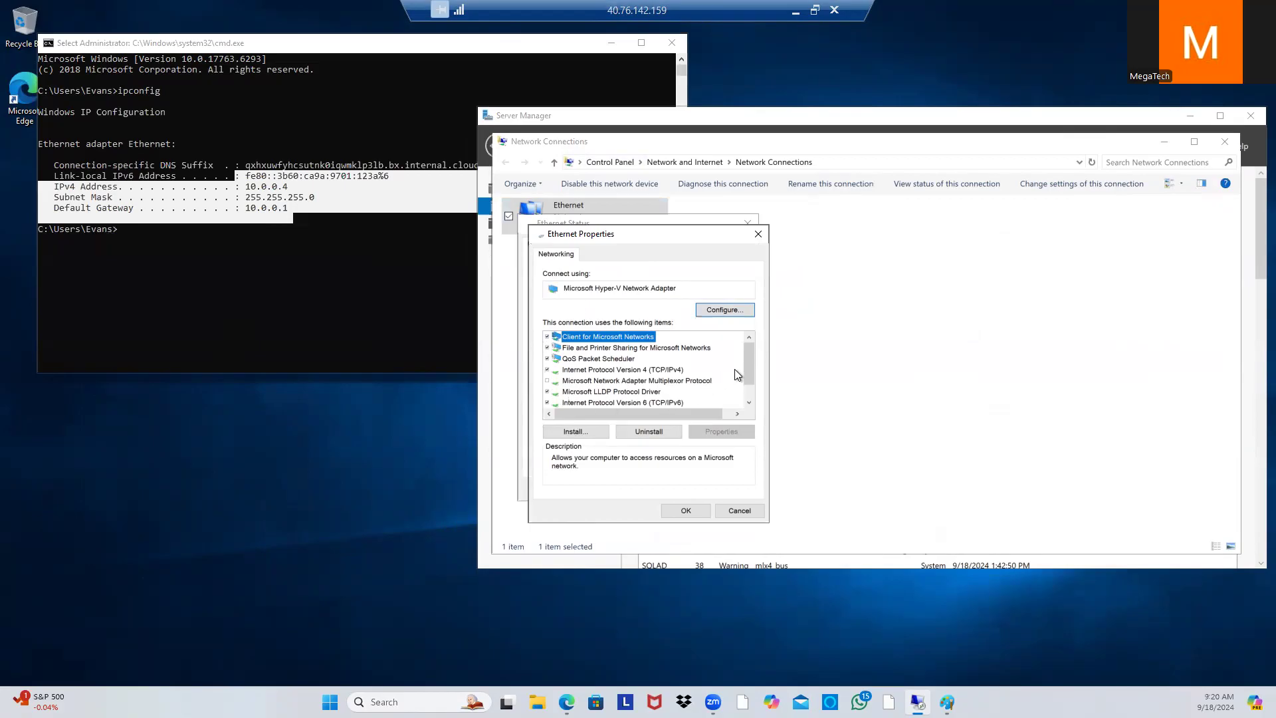
{"action": "scroll", "coordinate": [744, 365], "scroll_direction": "down", "scroll_amount": 2}
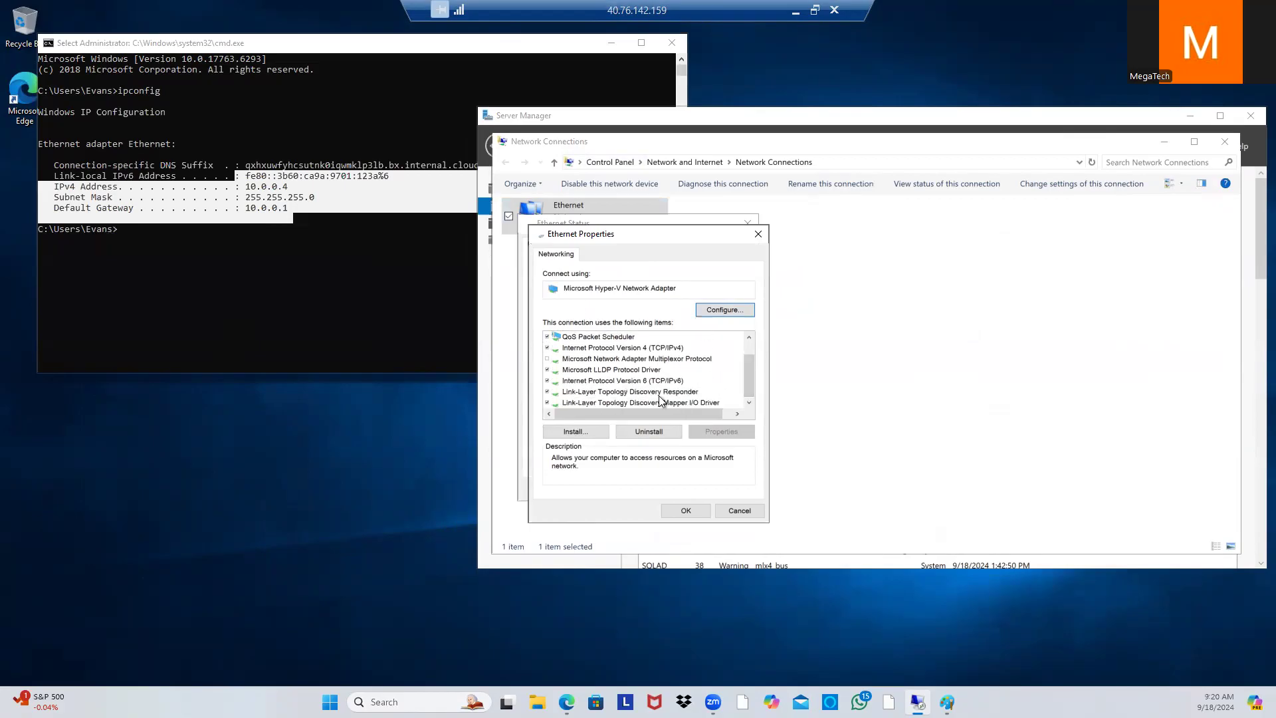
{"action": "double_click", "coordinate": [607, 349]}
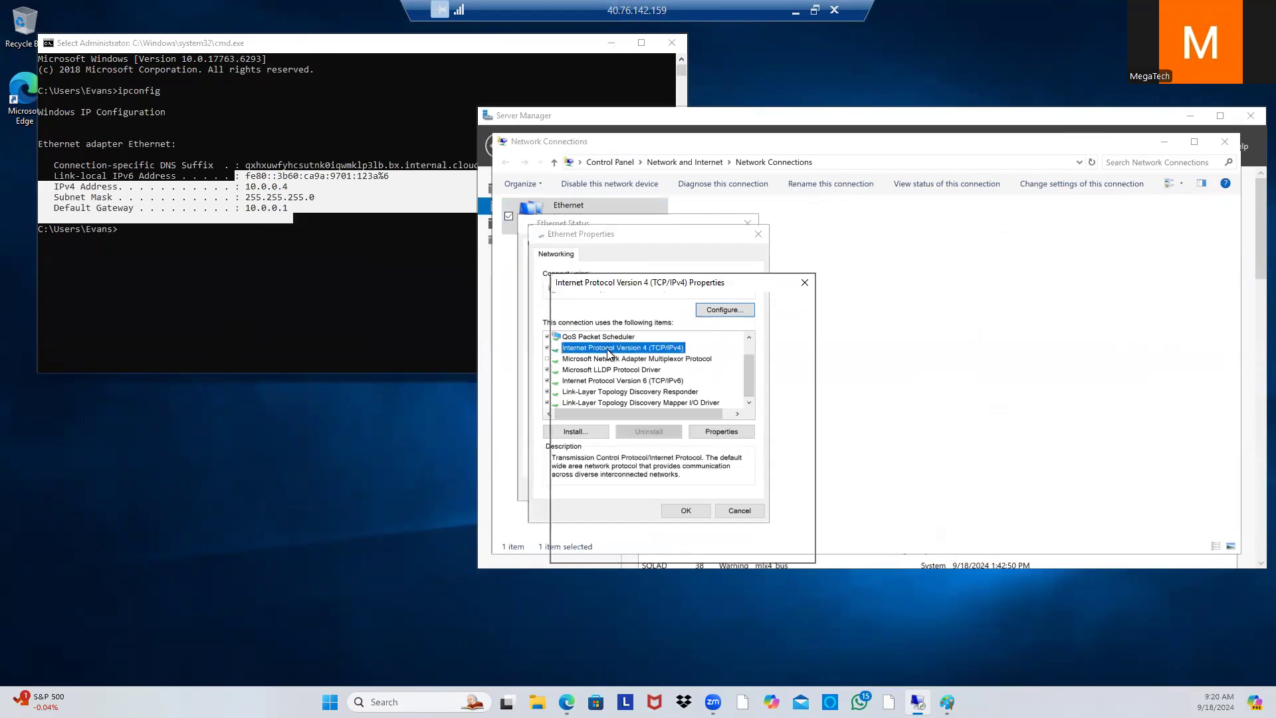
Step: Give Ethernet static IPv4 10.0.0.4, mask 255.255.255.0, gateway 10.0.0.1, and save both dialogs
{"action": "left_click", "coordinate": [576, 376]}
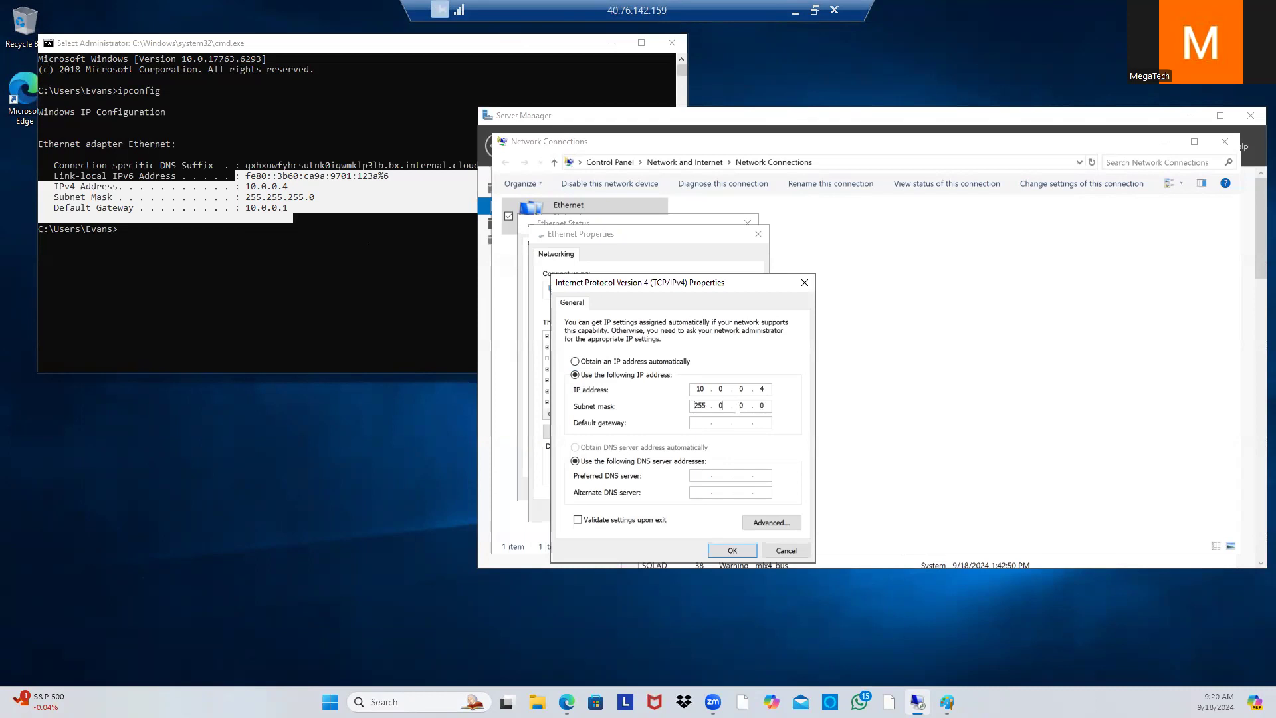
{"action": "type", "text": "55"}
{"action": "type", "text": "255"}
{"action": "type", "text": "10.0.0.1"}
{"action": "left_click", "coordinate": [731, 550]}
{"action": "left_click", "coordinate": [687, 511]}
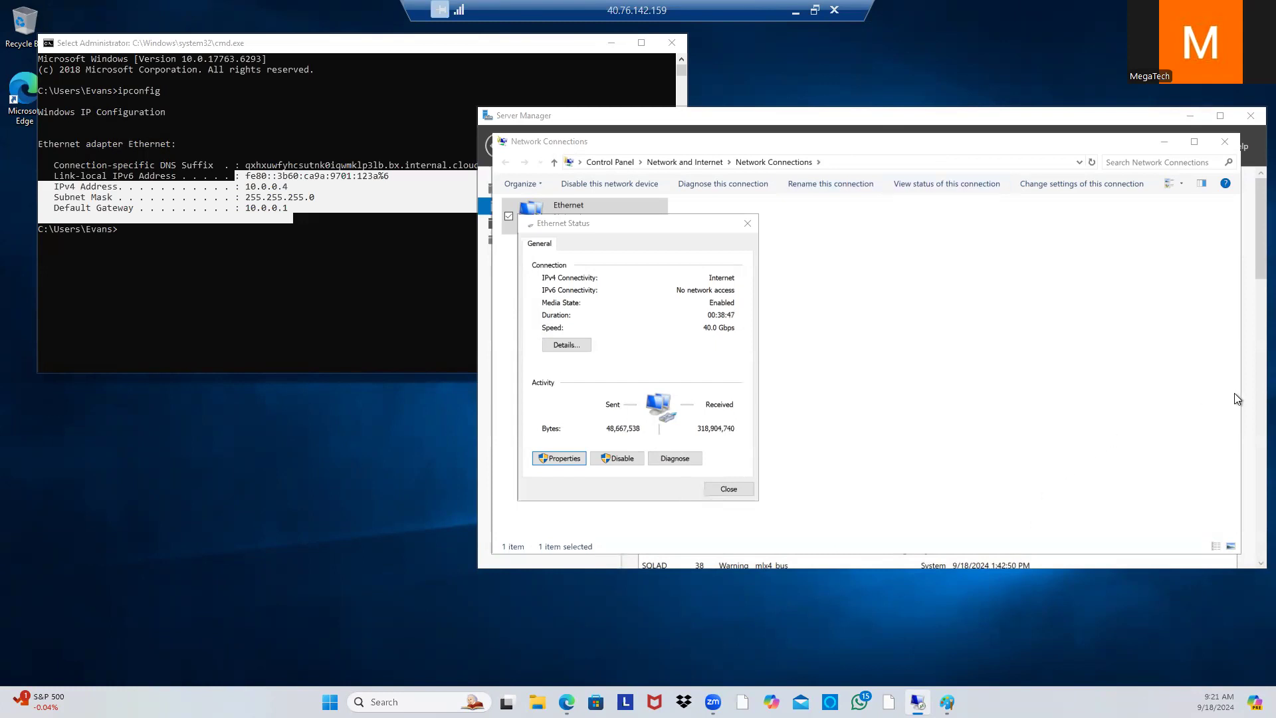
Step: Close the Network Connections and Ethernet Status windows and return to the Server Manager Dashboard
{"action": "left_click", "coordinate": [1034, 140]}
{"action": "left_click_drag", "start_coordinate": [974, 153], "coordinate": [780, 232]}
{"action": "mouse_move", "coordinate": [731, 306]}
{"action": "left_mouse_down"}
{"action": "mouse_move", "coordinate": [720, 350]}
{"action": "mouse_move", "coordinate": [773, 251]}
{"action": "mouse_move", "coordinate": [669, 163]}
{"action": "mouse_move", "coordinate": [621, 173]}
{"action": "mouse_move", "coordinate": [719, 315]}
{"action": "mouse_move", "coordinate": [730, 307]}
{"action": "left_mouse_up"}
{"action": "left_click", "coordinate": [918, 311]}
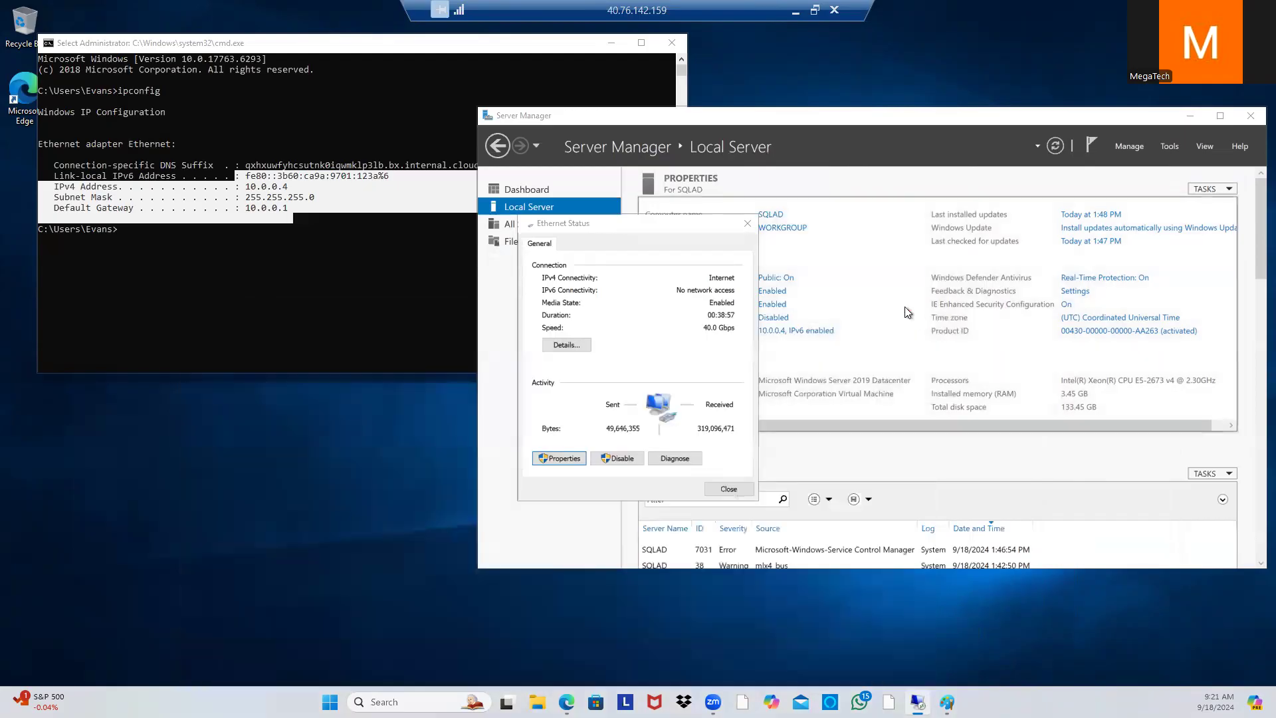
{"action": "left_click", "coordinate": [745, 225]}
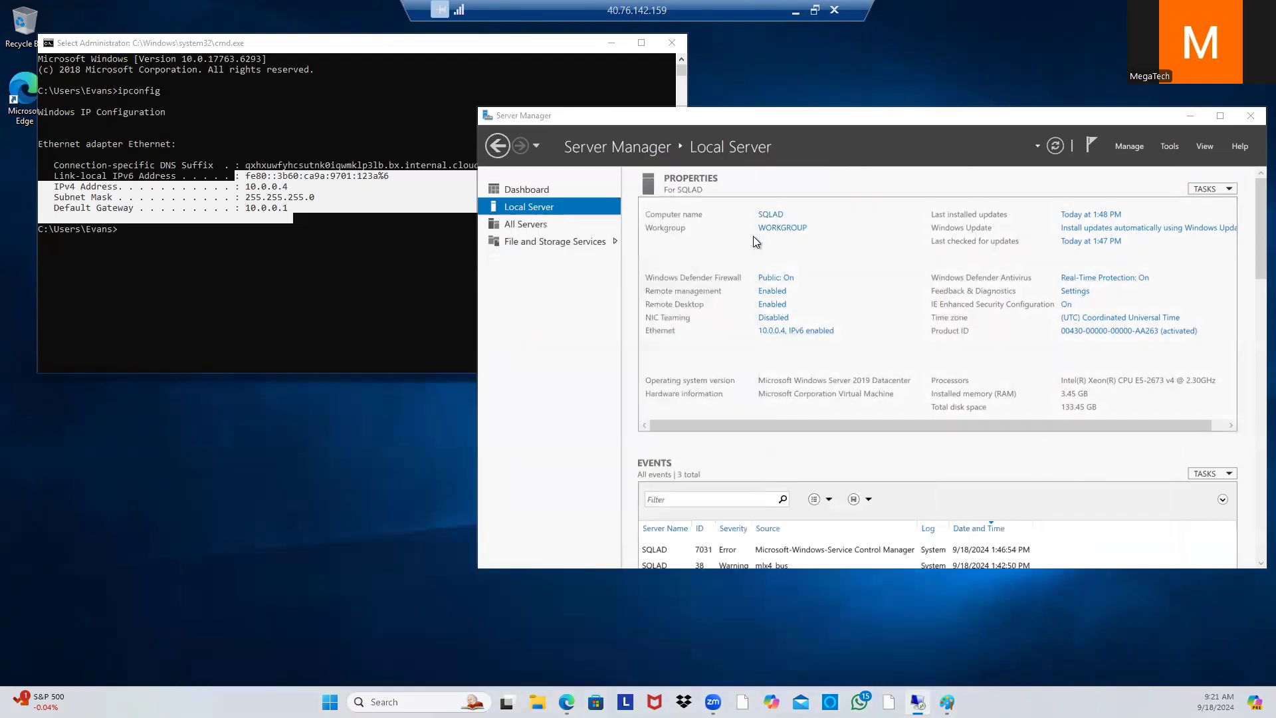
{"action": "left_click_drag", "start_coordinate": [871, 121], "coordinate": [731, 130]}
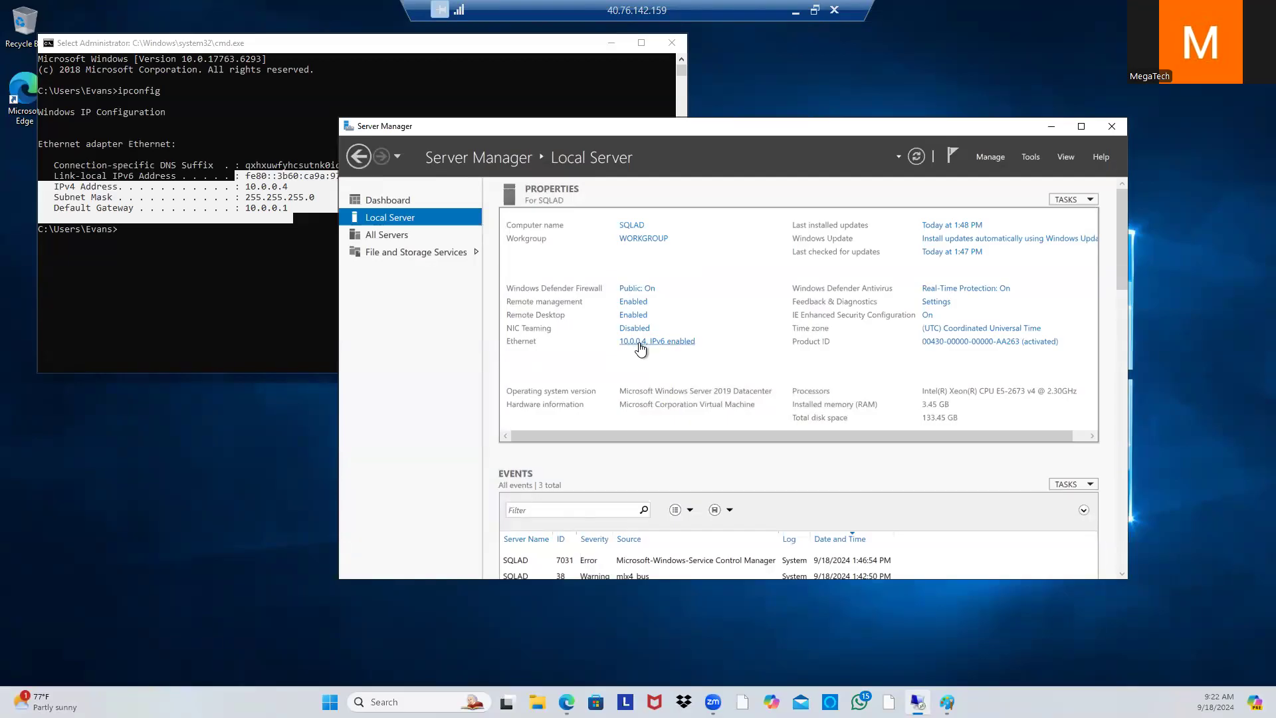
{"action": "left_click", "coordinate": [404, 201]}
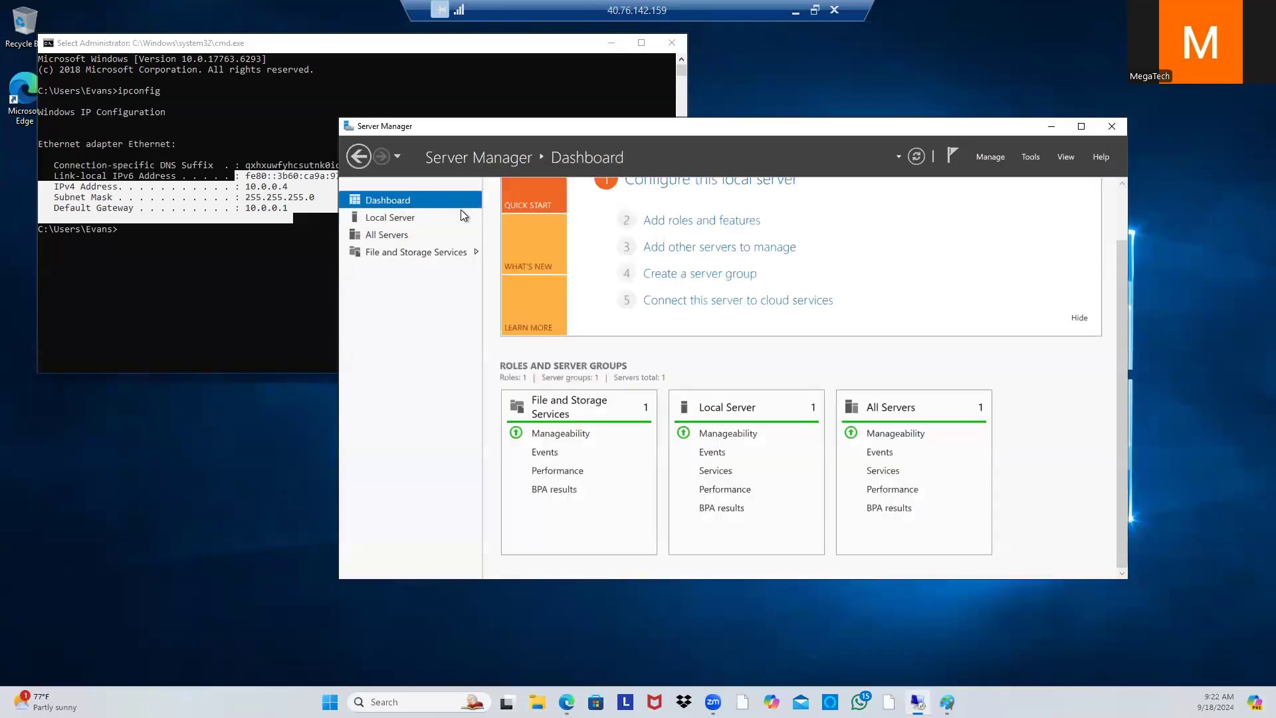
Step: Start the Add Roles and Features wizard with role-based installation targeting this server
{"action": "left_click", "coordinate": [699, 222]}
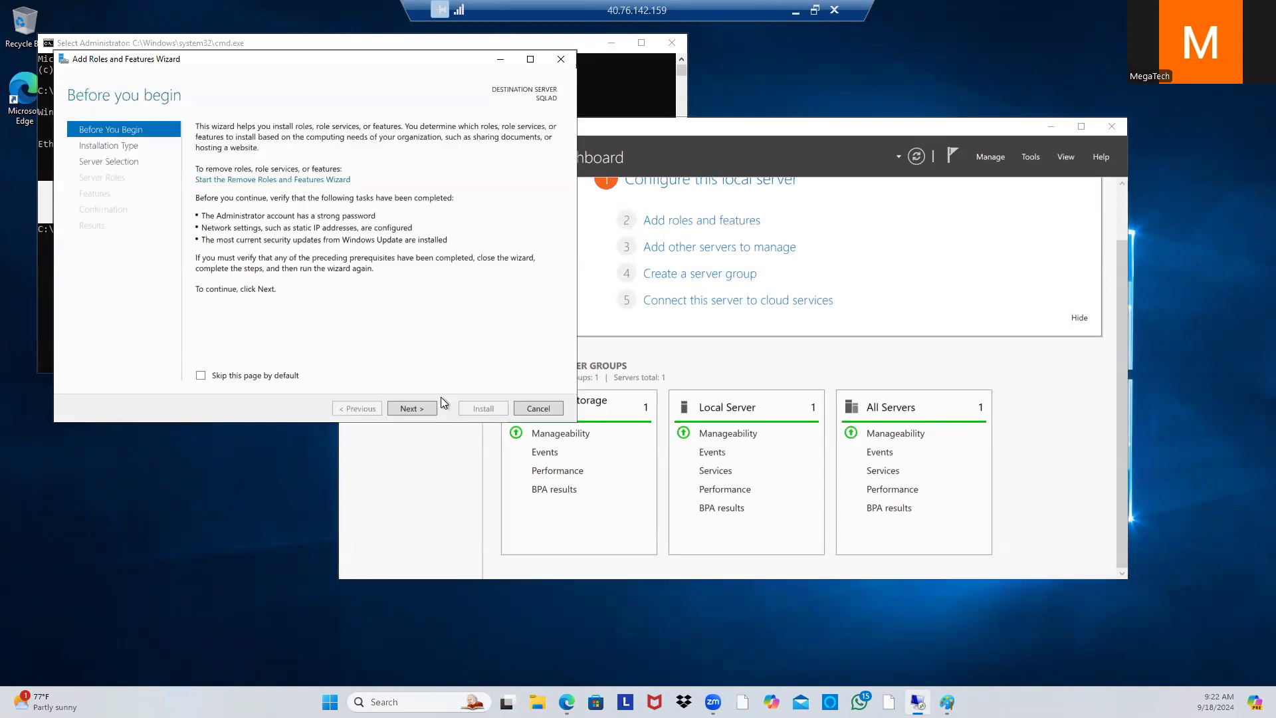
{"action": "left_click", "coordinate": [412, 408]}
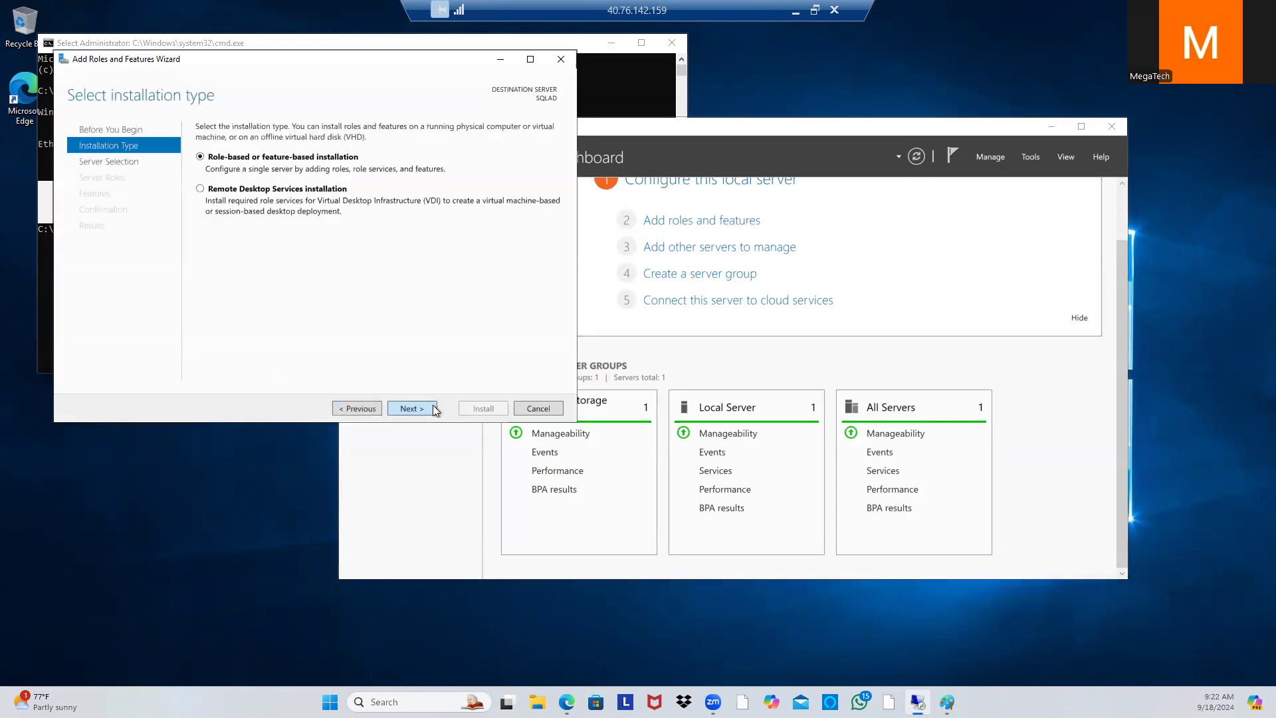
{"action": "left_click", "coordinate": [434, 409]}
{"action": "left_click", "coordinate": [103, 178]}
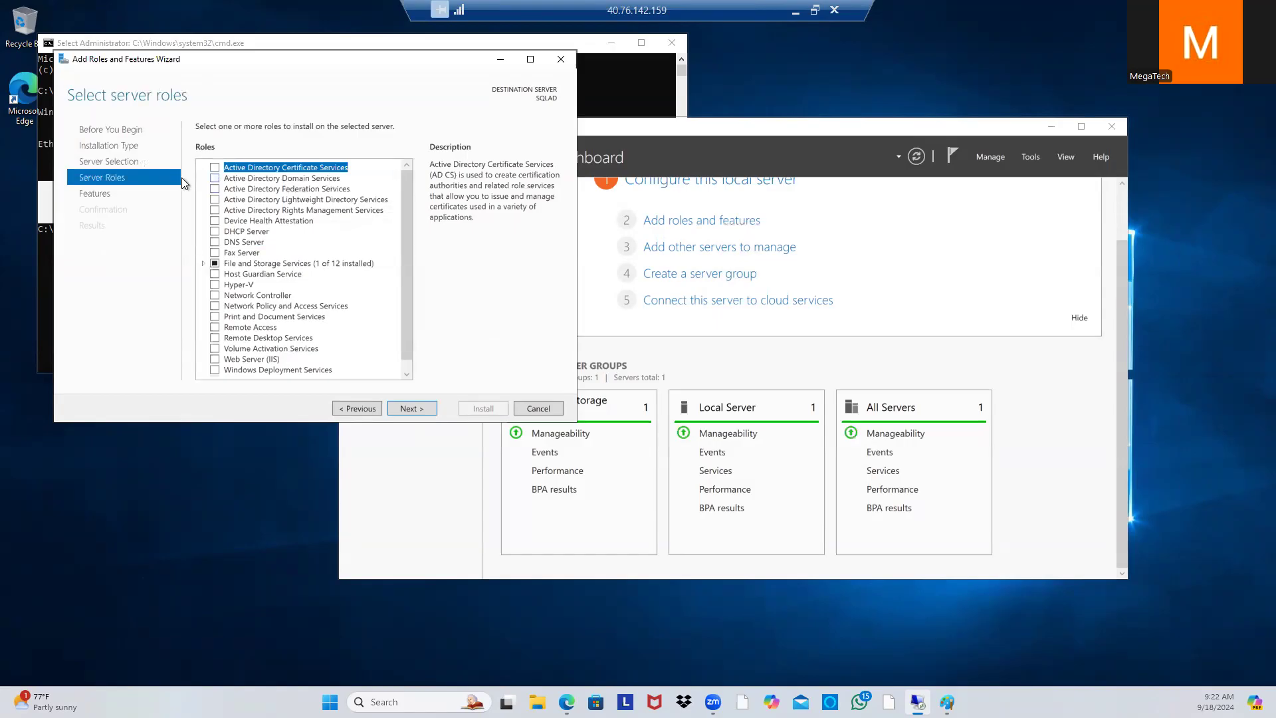
Step: Select Active Directory Domain Services with its management features and begin installing
{"action": "left_click", "coordinate": [214, 178]}
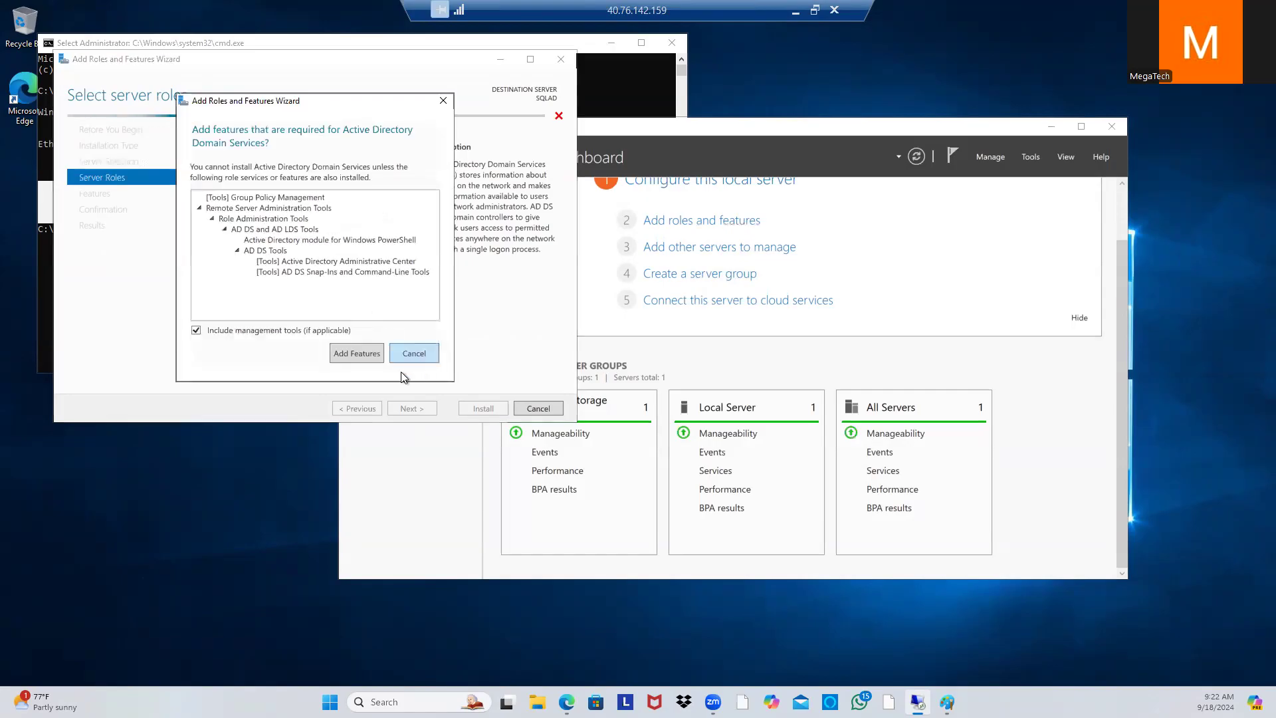
{"action": "left_click", "coordinate": [360, 352]}
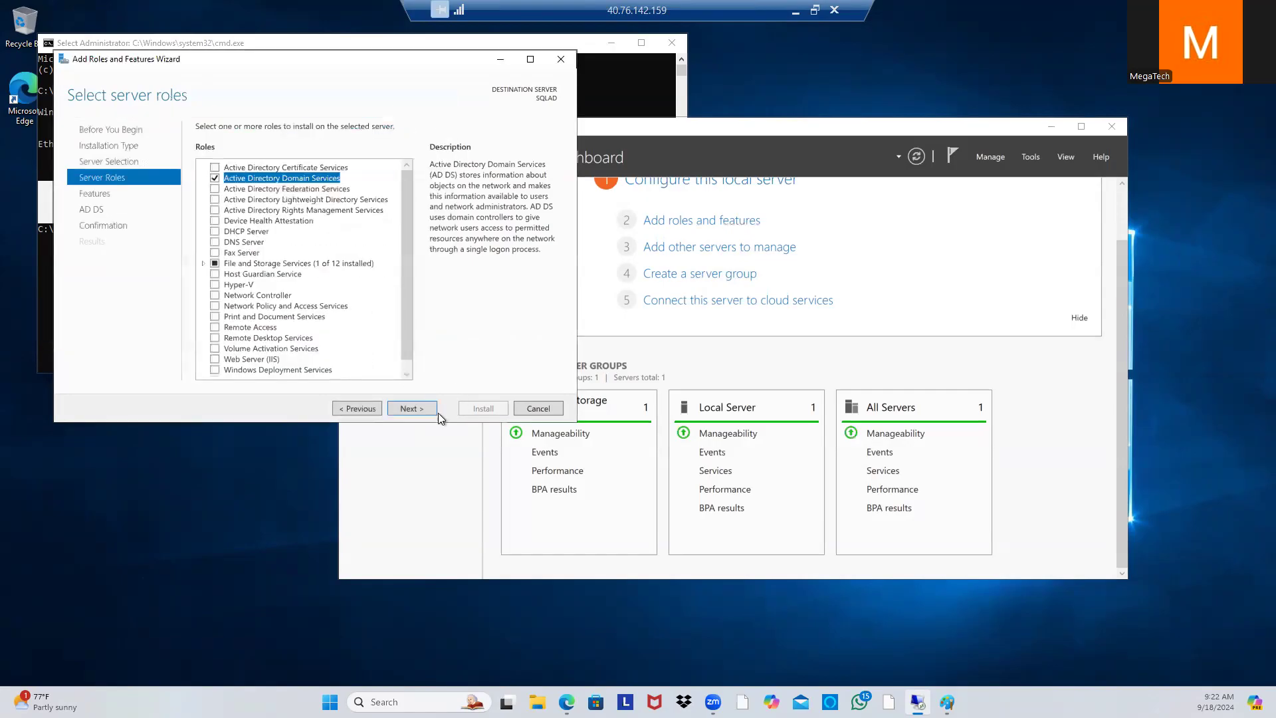
{"action": "left_click", "coordinate": [428, 409]}
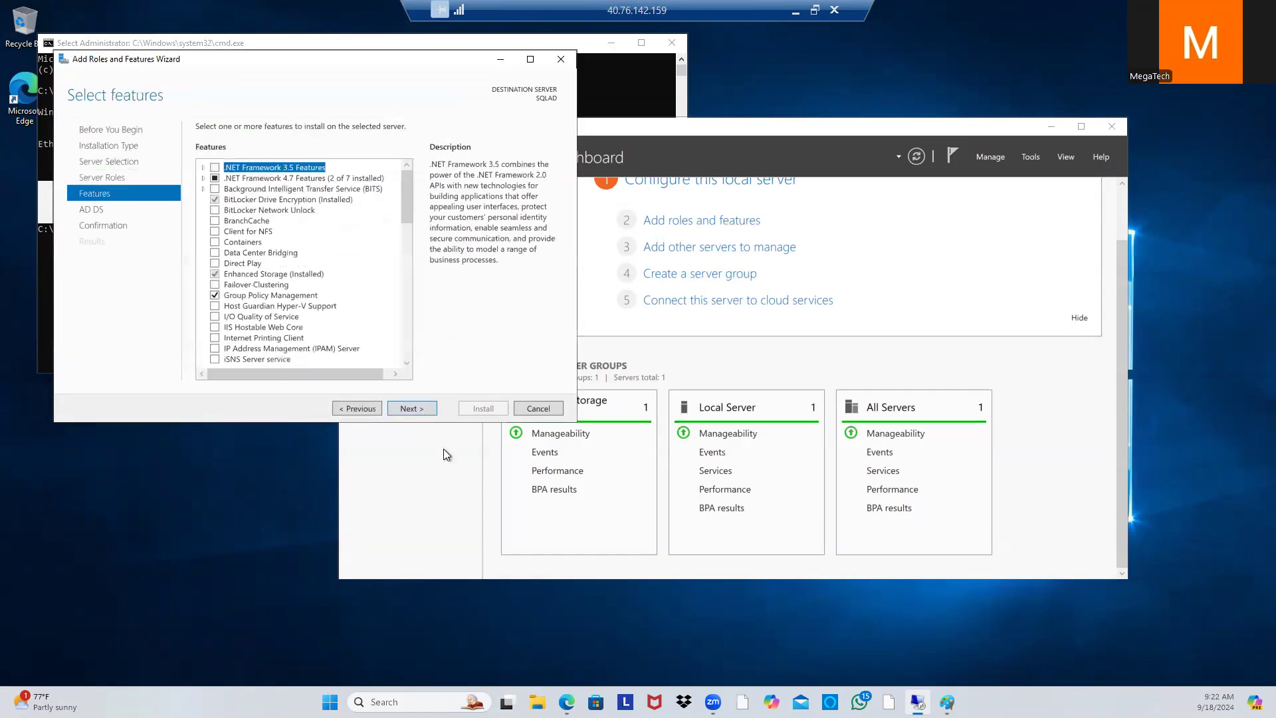
{"action": "left_click", "coordinate": [416, 408]}
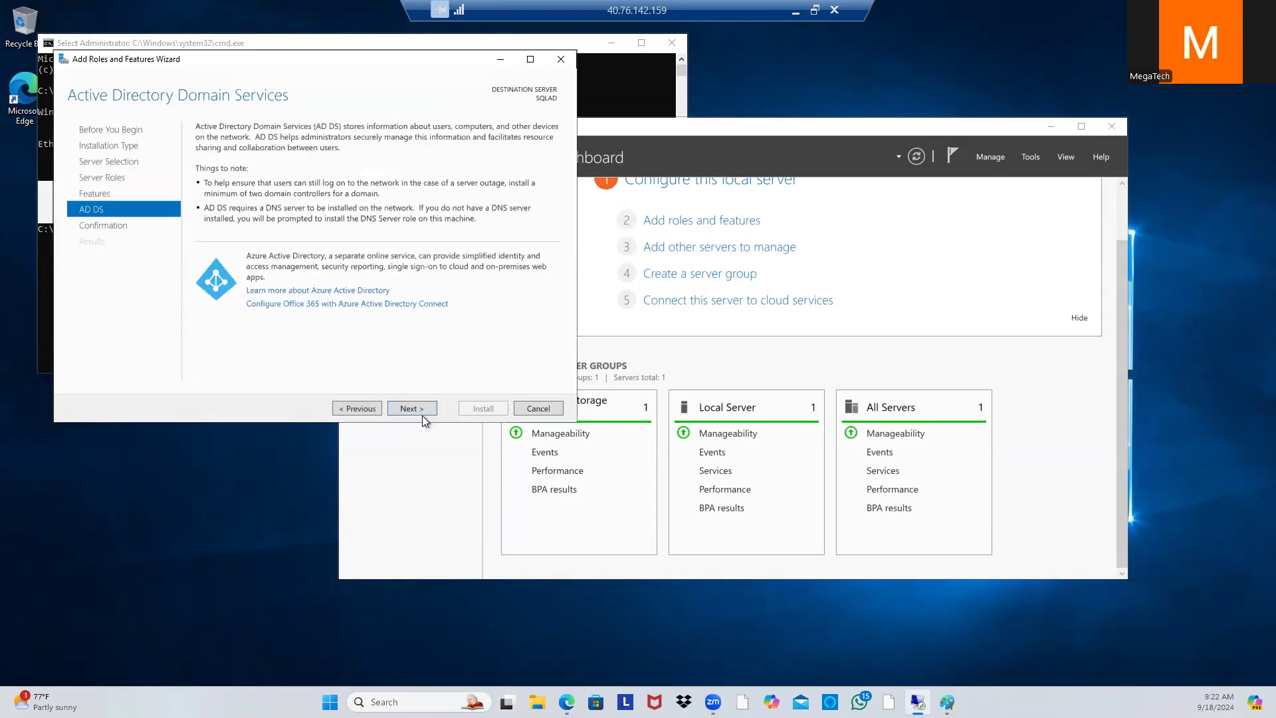
{"action": "left_click", "coordinate": [421, 412]}
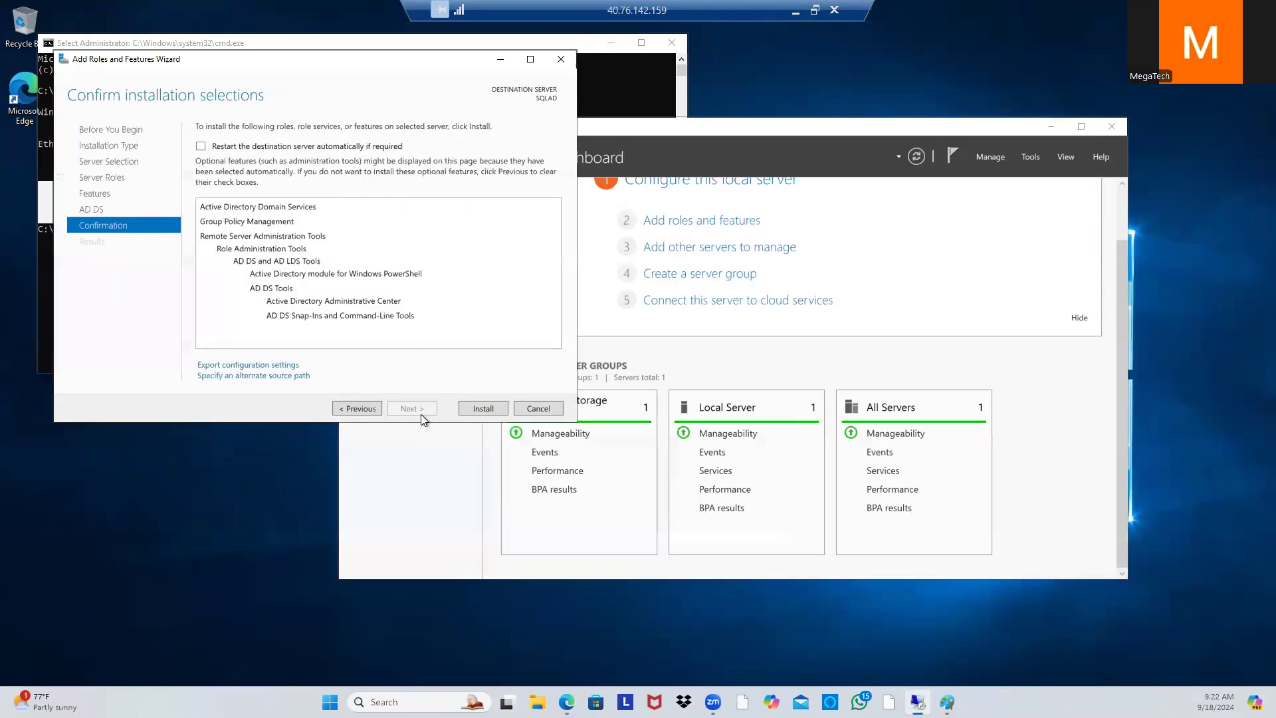
{"action": "left_click", "coordinate": [484, 409]}
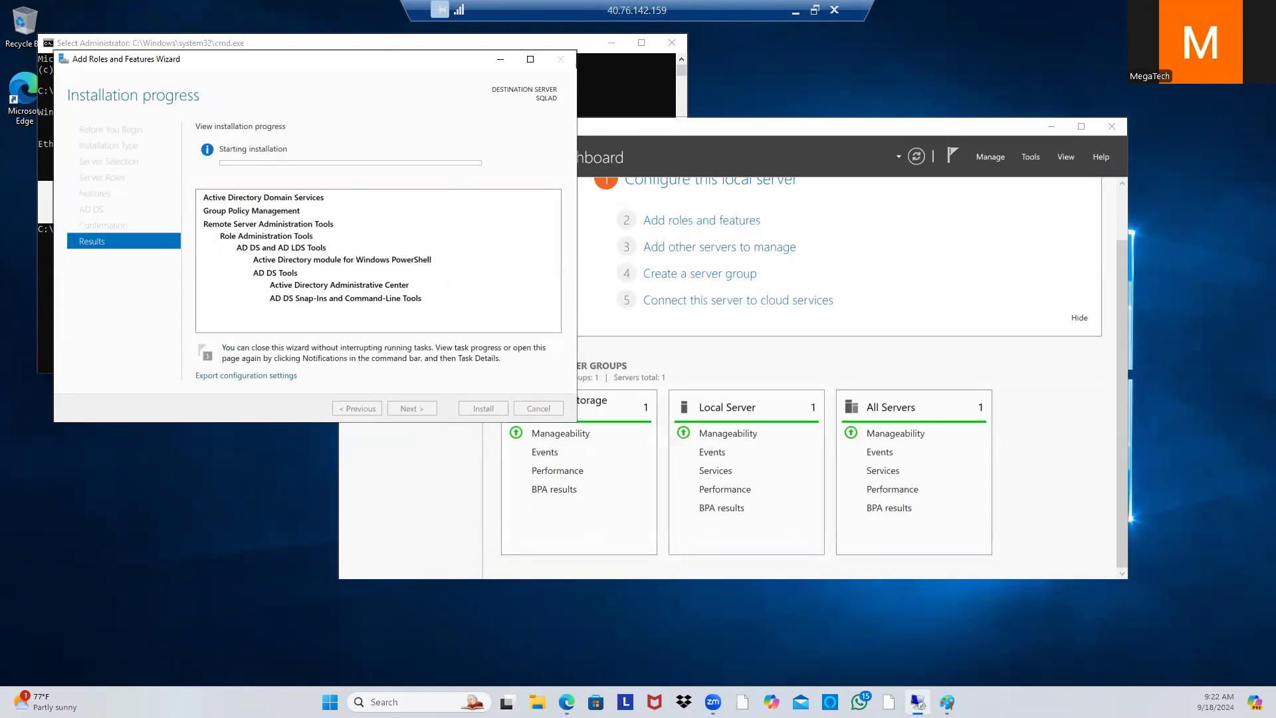
{"action": "left_click", "coordinate": [952, 642]}
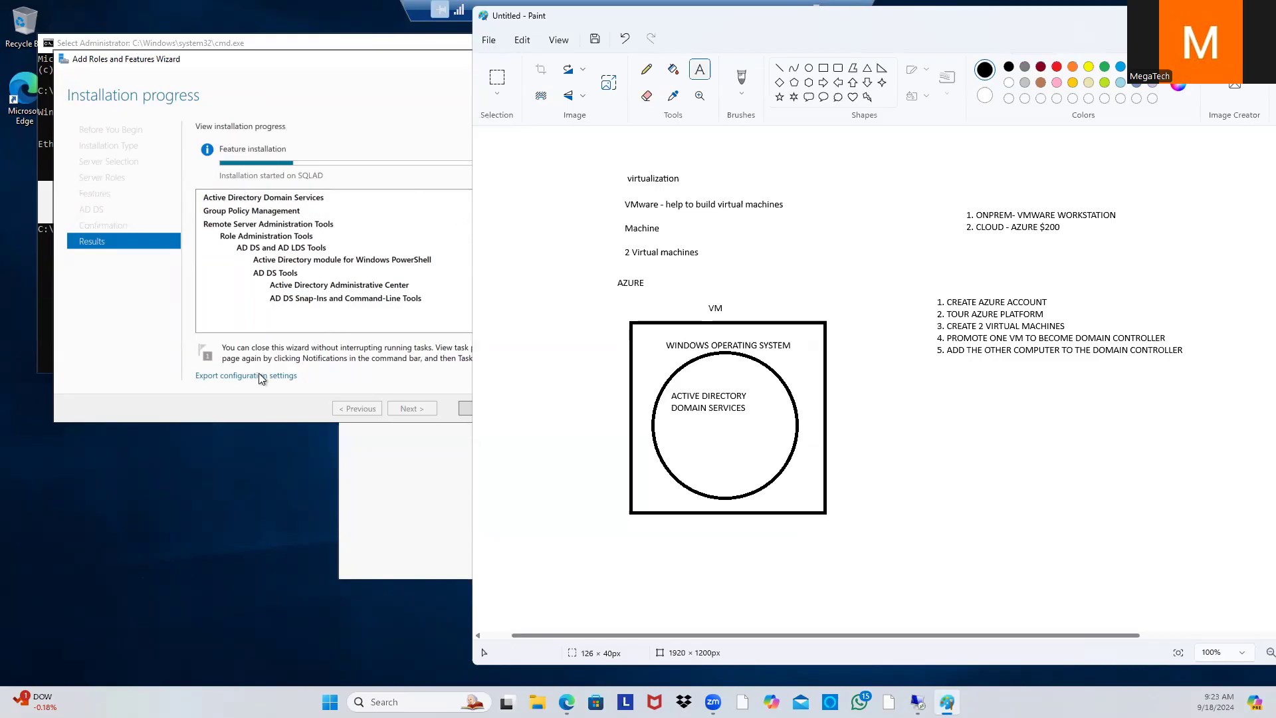
Step: Return to the SQLAD session and close the Command Prompt window
{"action": "left_click", "coordinate": [397, 45]}
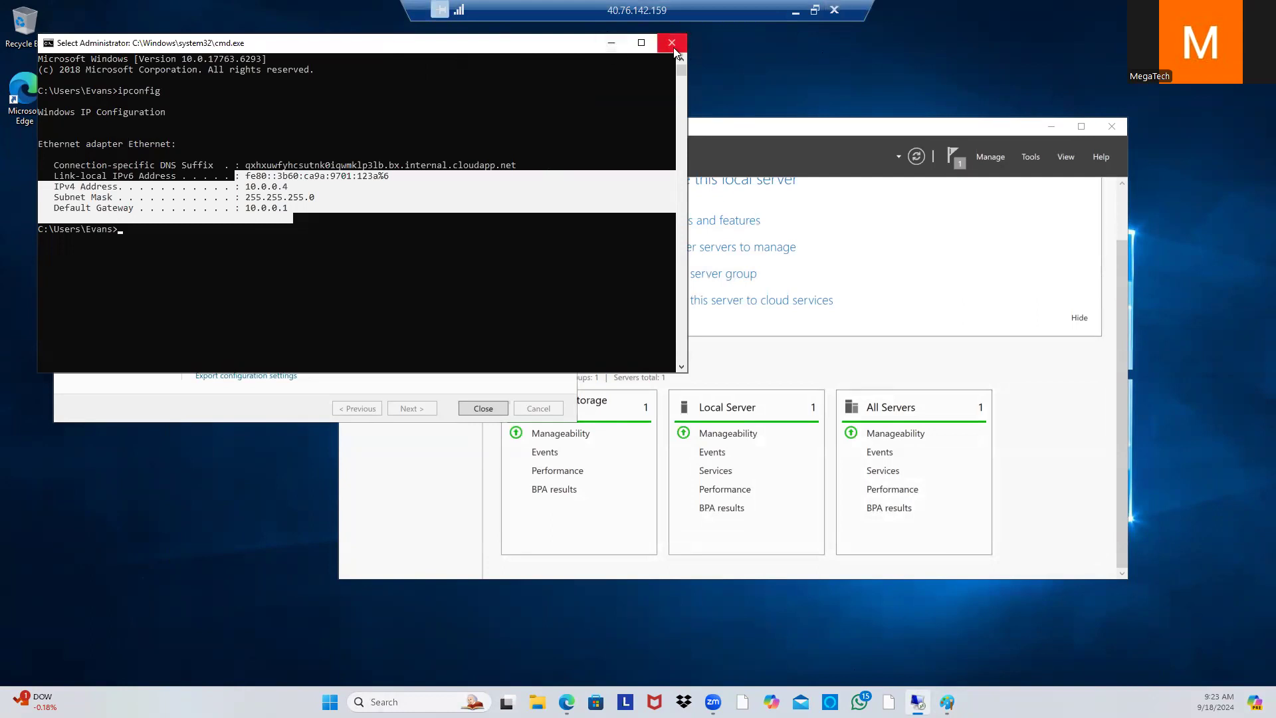
{"action": "left_click", "coordinate": [612, 42]}
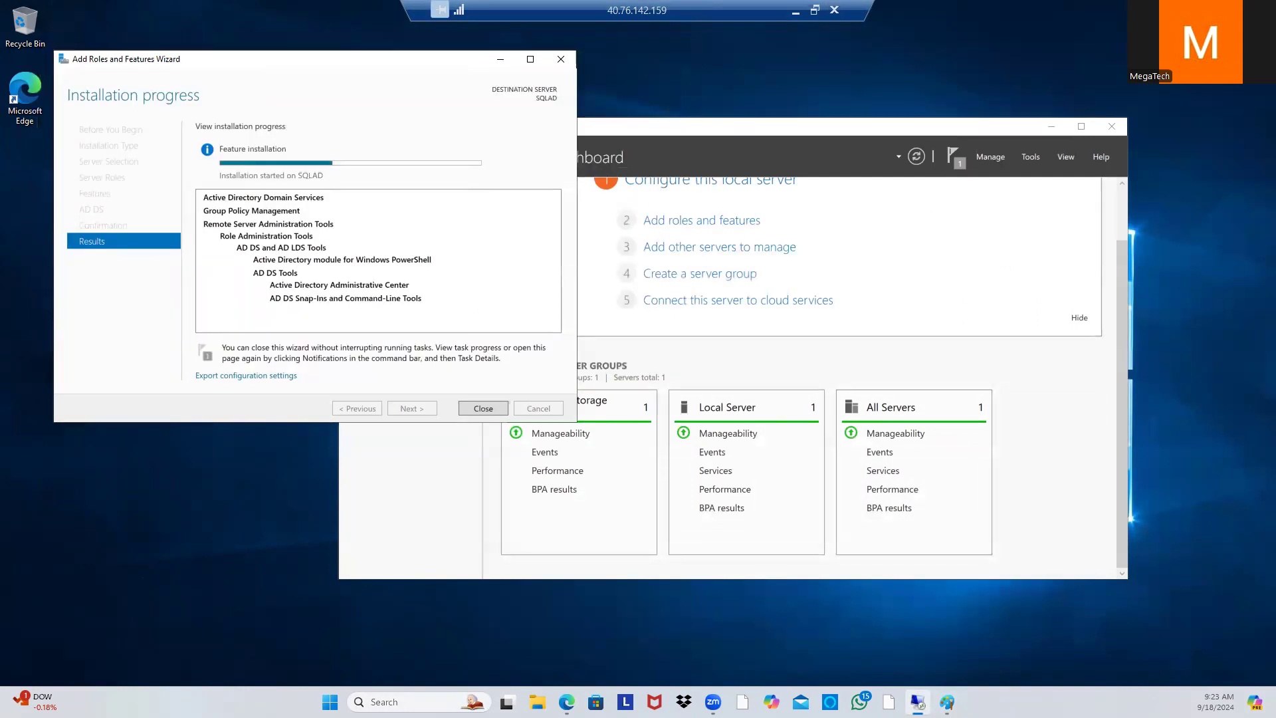
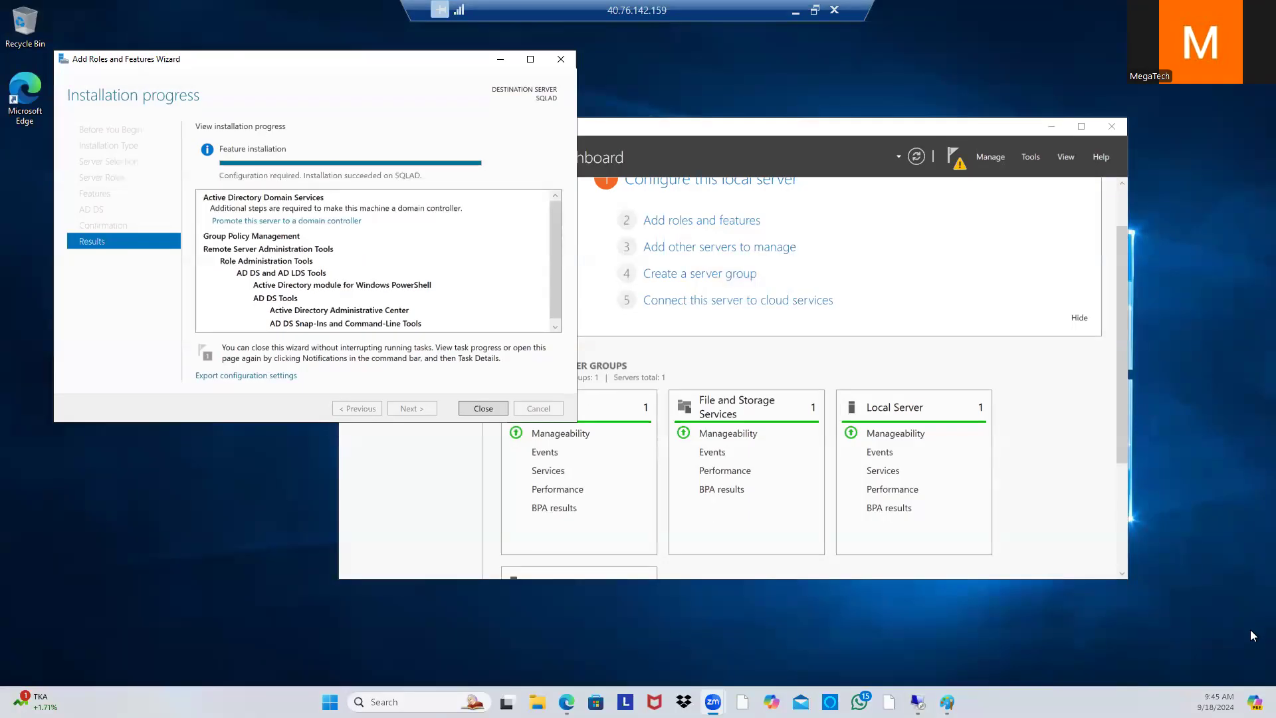
Step: Launch 'Promote this server to a domain controller' and keep the configuration wizard open, repositioned
{"action": "left_click", "coordinate": [299, 221]}
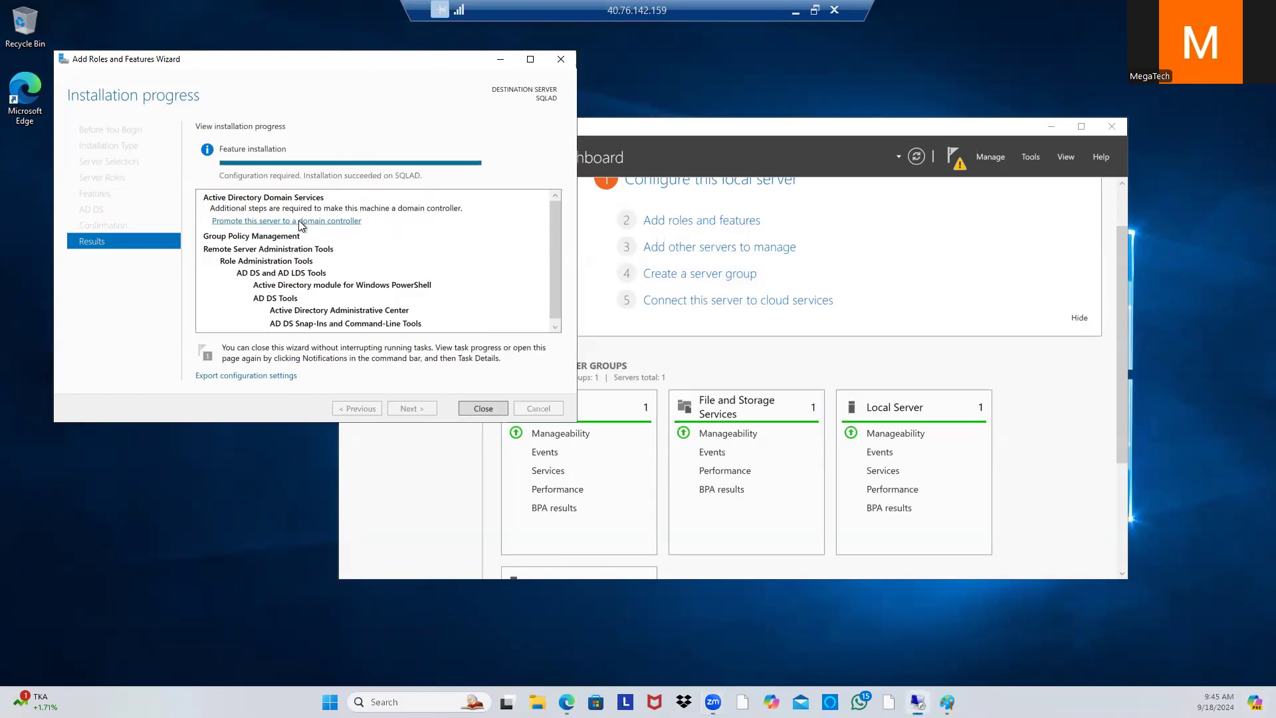
{"action": "left_click", "coordinate": [593, 110]}
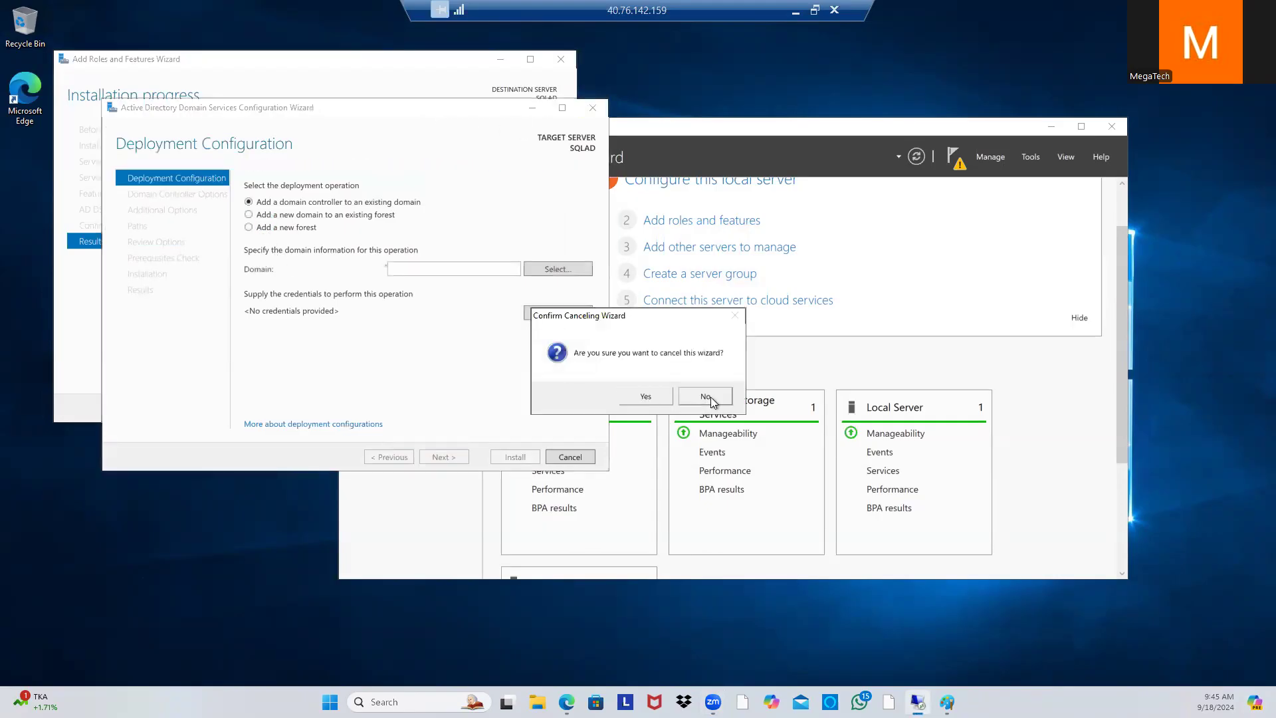
{"action": "left_click", "coordinate": [707, 396]}
{"action": "left_click_drag", "start_coordinate": [456, 111], "coordinate": [672, 276]}
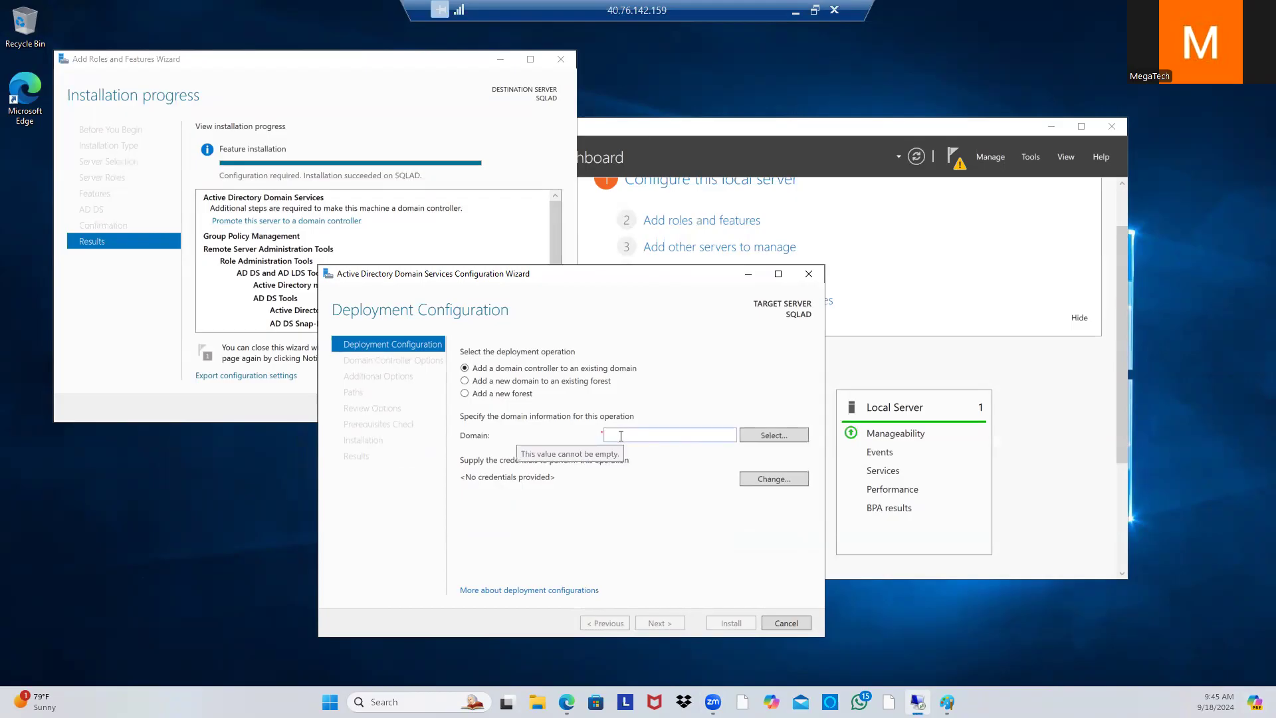
Step: Create a new forest with the root domain name Megatech.com
{"action": "left_click", "coordinate": [466, 394]}
{"action": "left_click", "coordinate": [642, 429]}
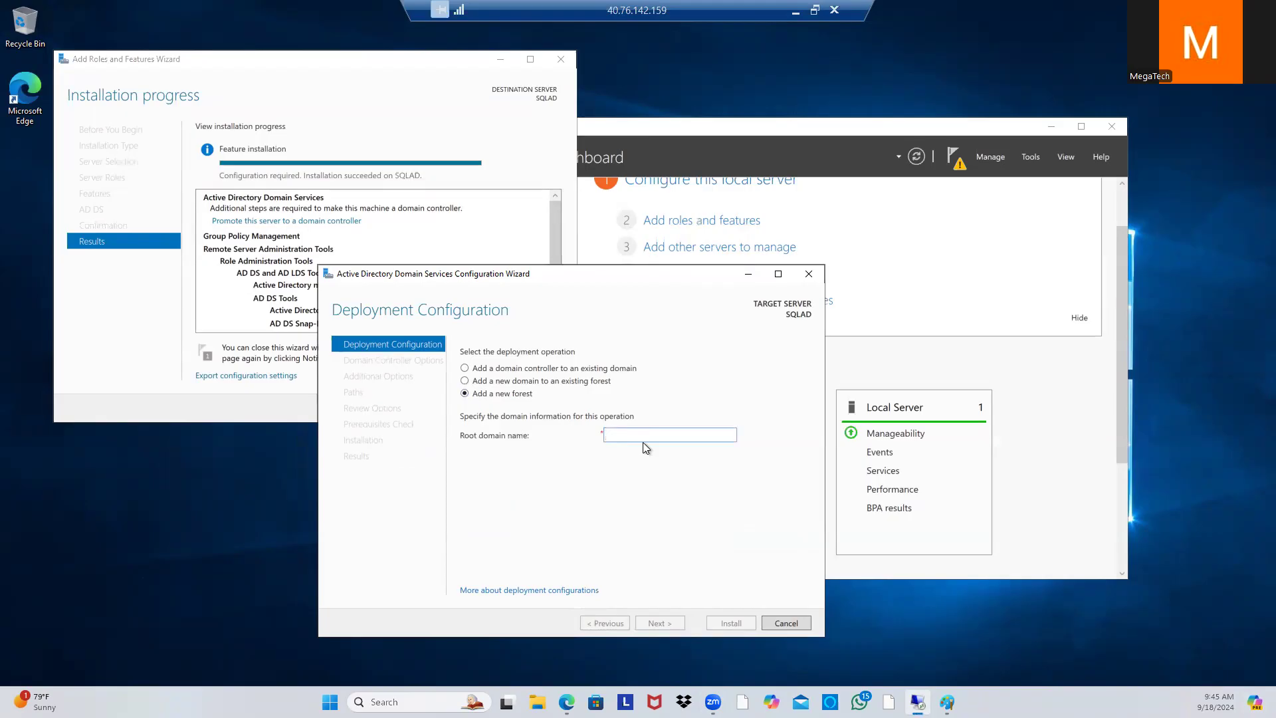
{"action": "type", "text": "Megatech.com"}
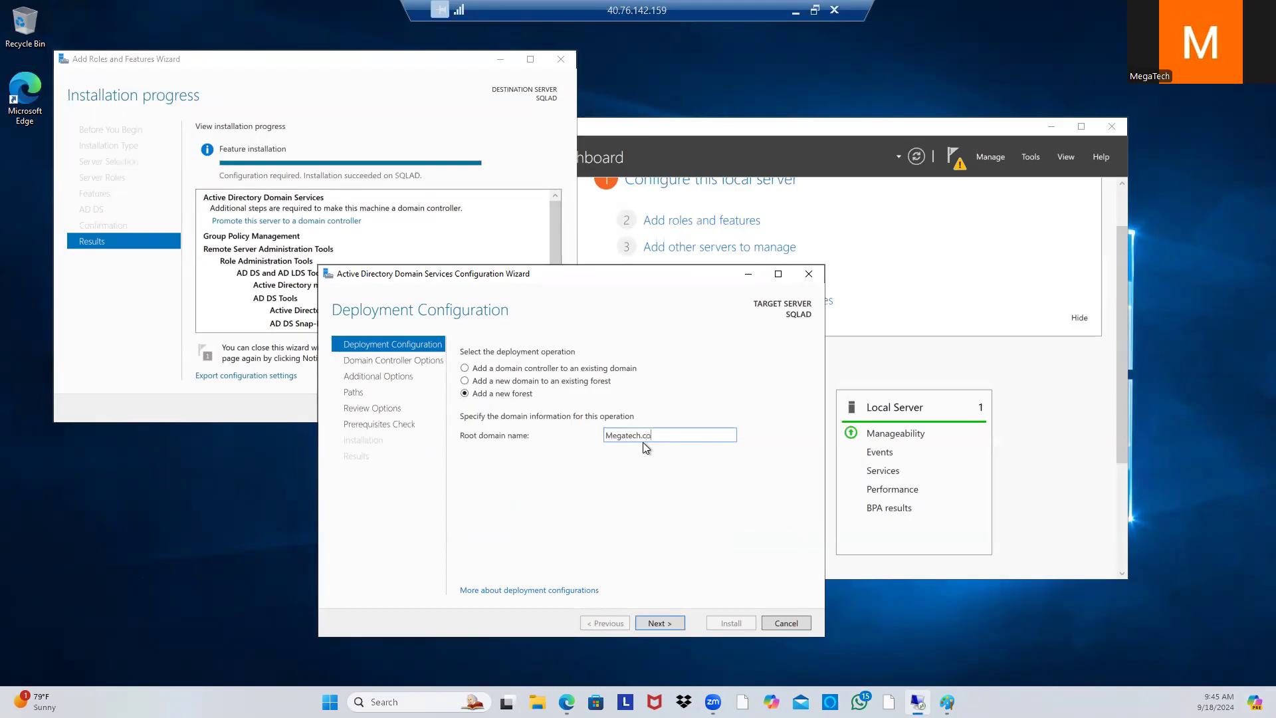
{"action": "left_click", "coordinate": [659, 622]}
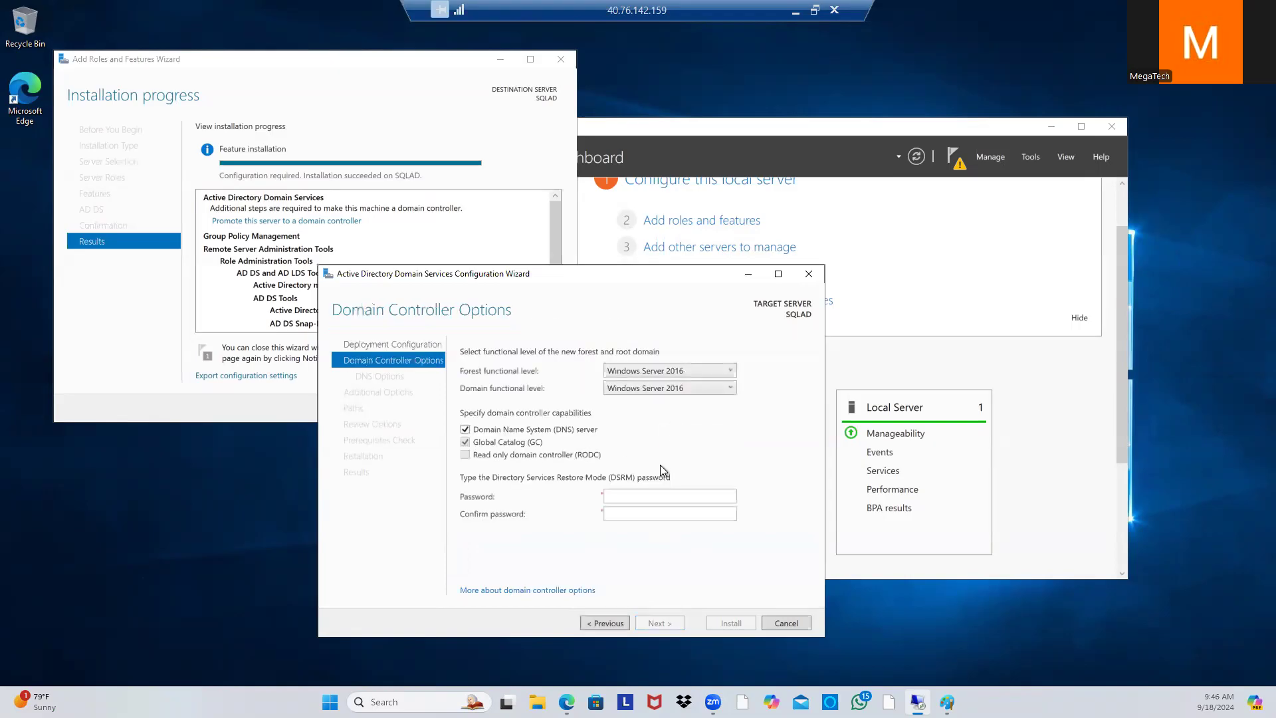
Step: Enter the Directory Services Restore Mode password and move on to DNS Options
{"action": "left_click", "coordinate": [634, 497]}
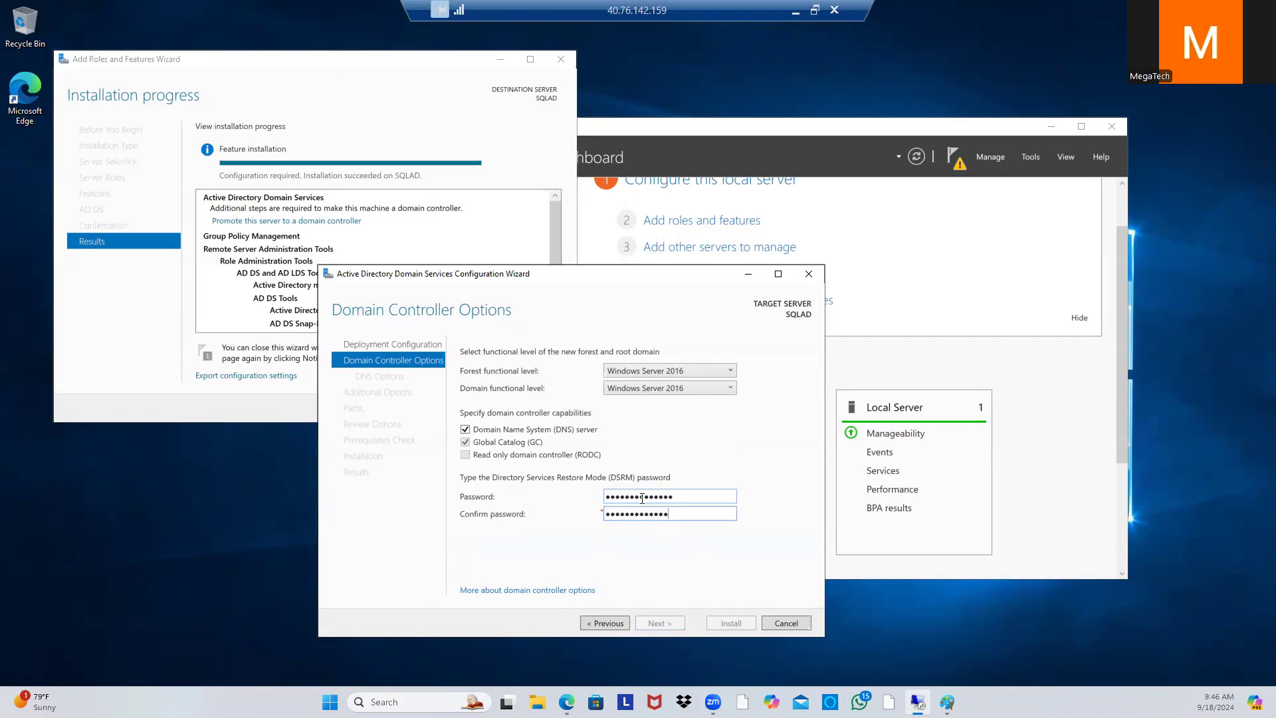
{"action": "type", "text": "3"}
{"action": "left_click", "coordinate": [670, 623]}
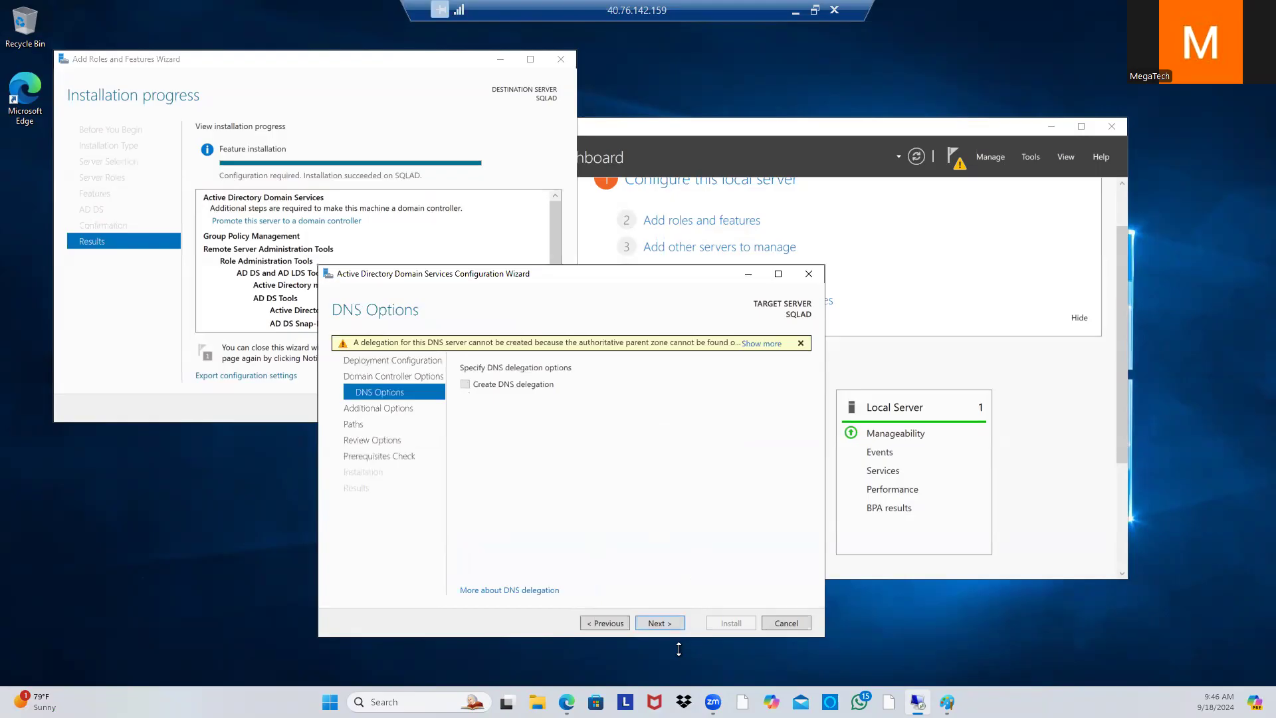
Step: Accept the default additional options, paths and review settings, pass prerequisites, and install the domain controller
{"action": "left_click", "coordinate": [653, 623]}
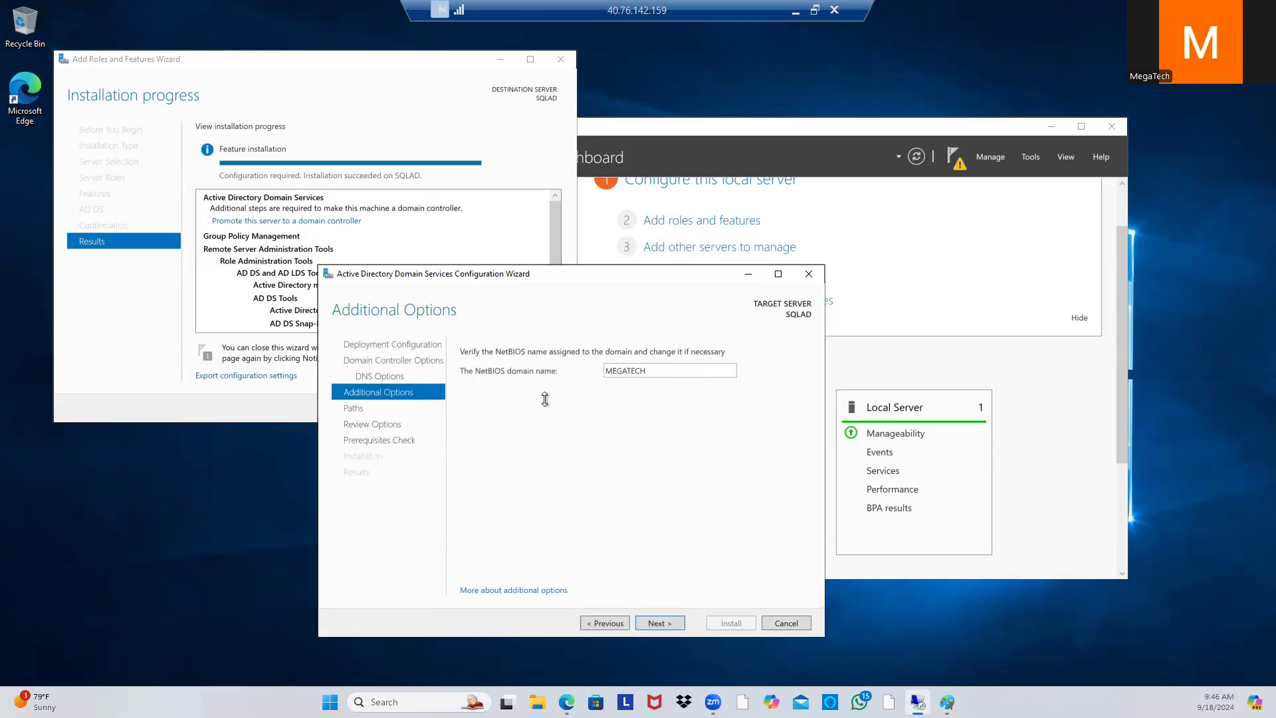
{"action": "left_click", "coordinate": [677, 621]}
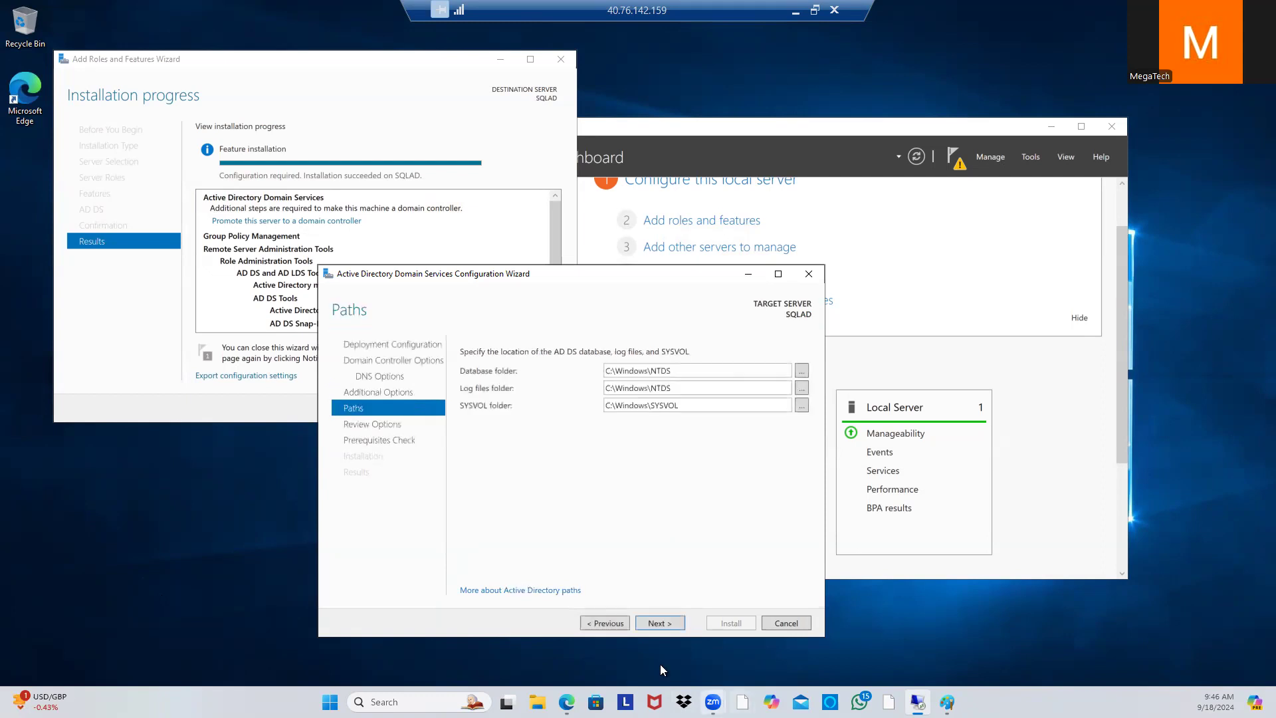
{"action": "left_click", "coordinate": [672, 623]}
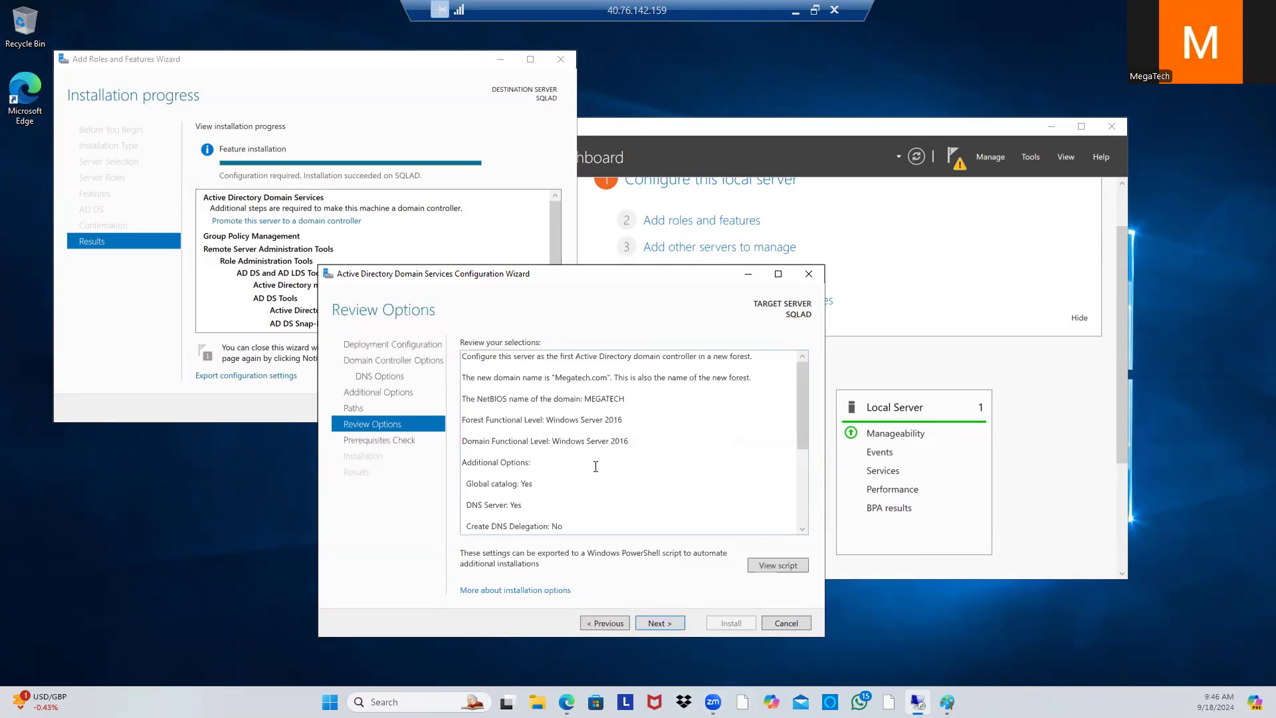
{"action": "left_click", "coordinate": [668, 625]}
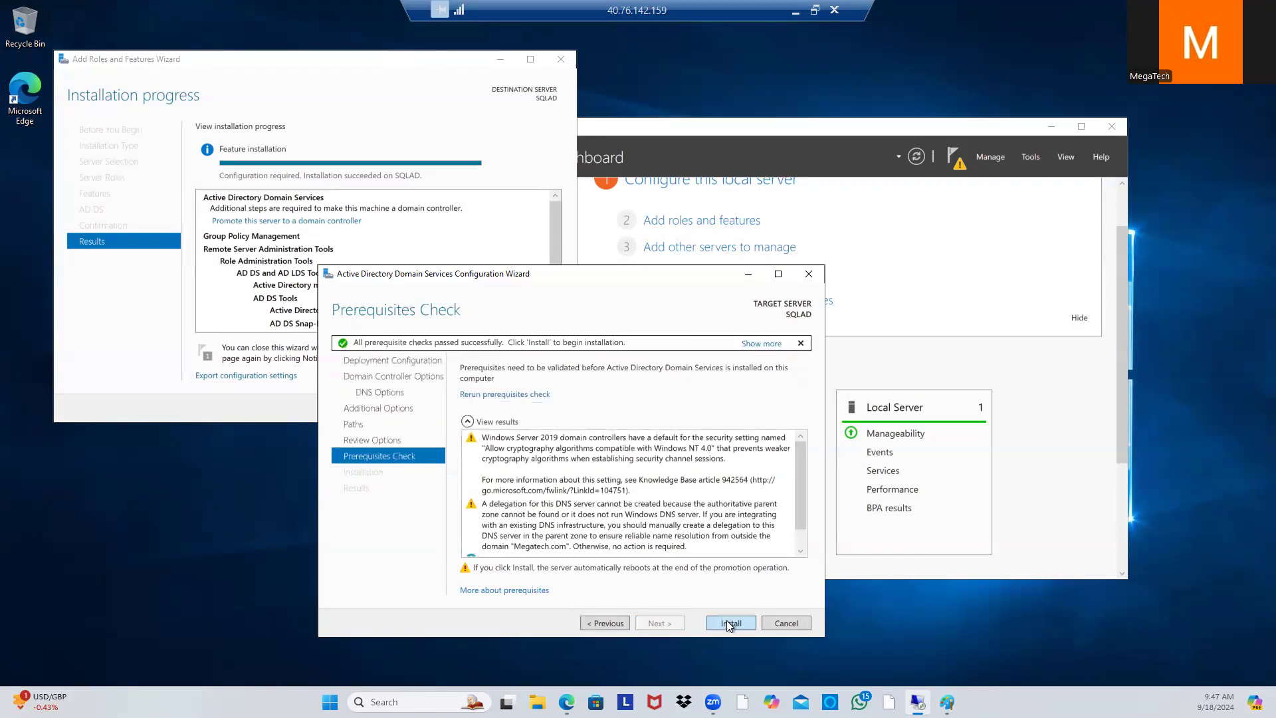
{"action": "left_click", "coordinate": [727, 622]}
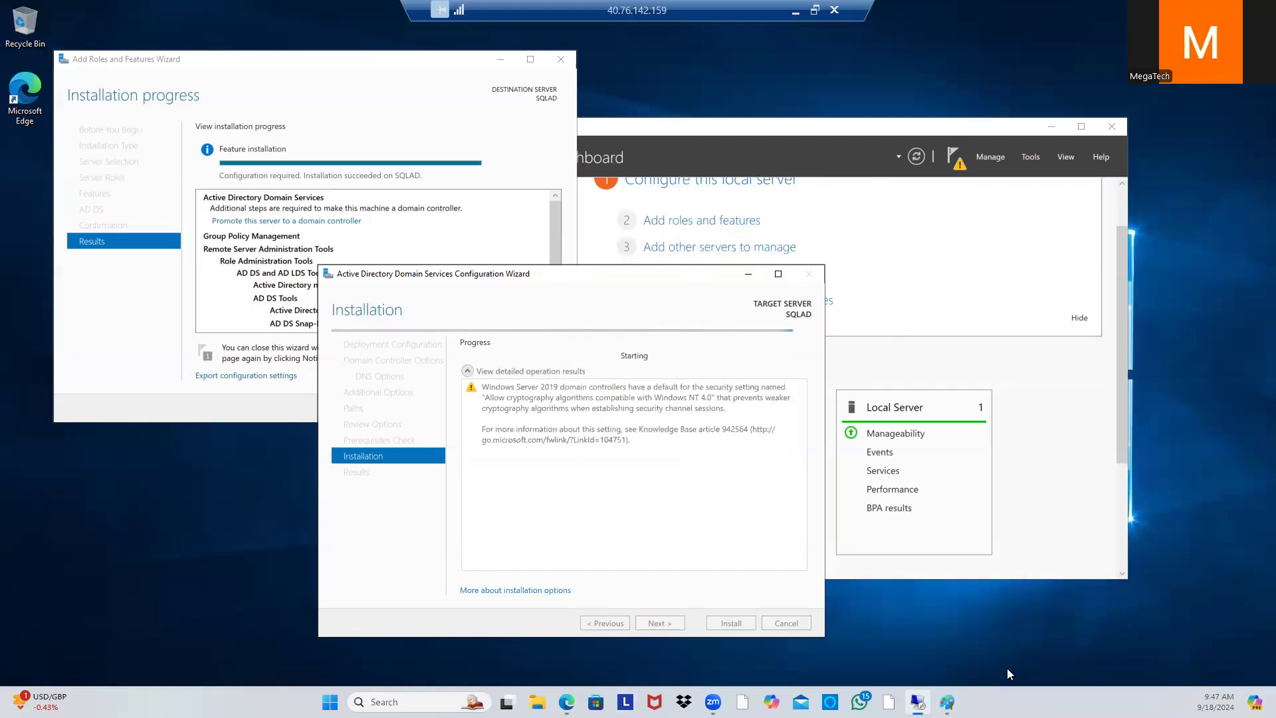
{"action": "mouse_move", "coordinate": [947, 702]}
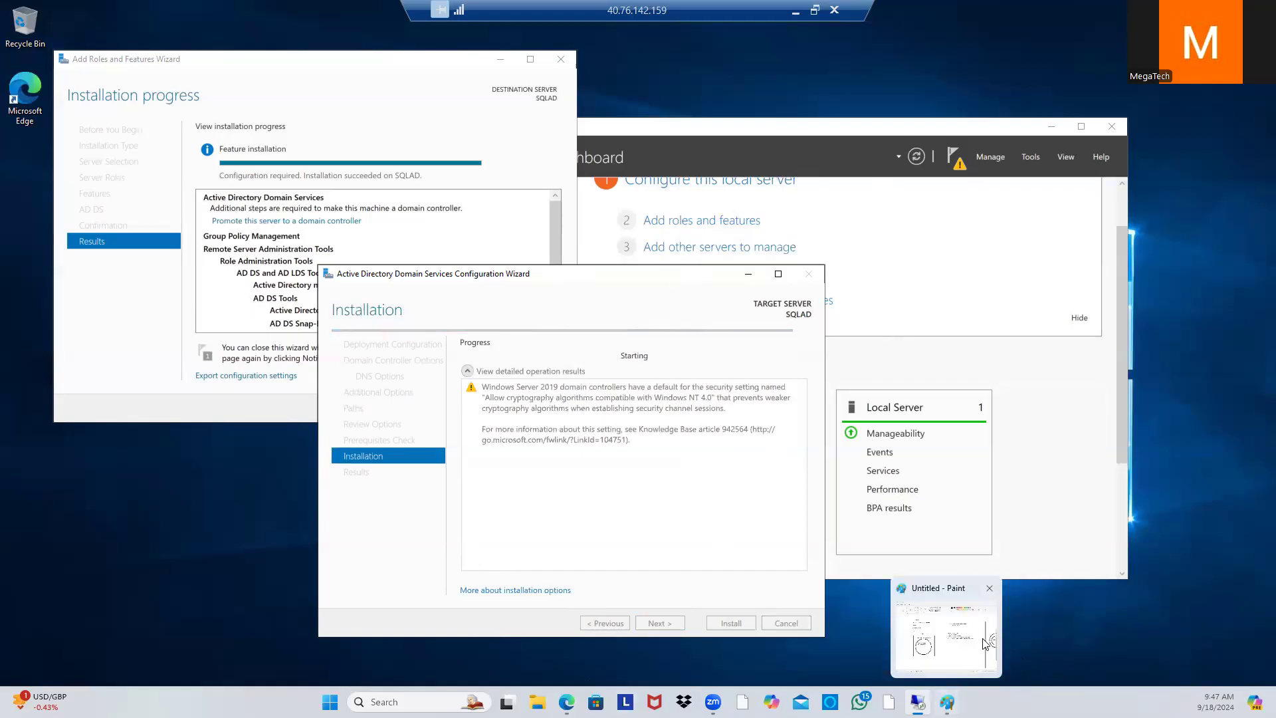
{"action": "left_click", "coordinate": [932, 631]}
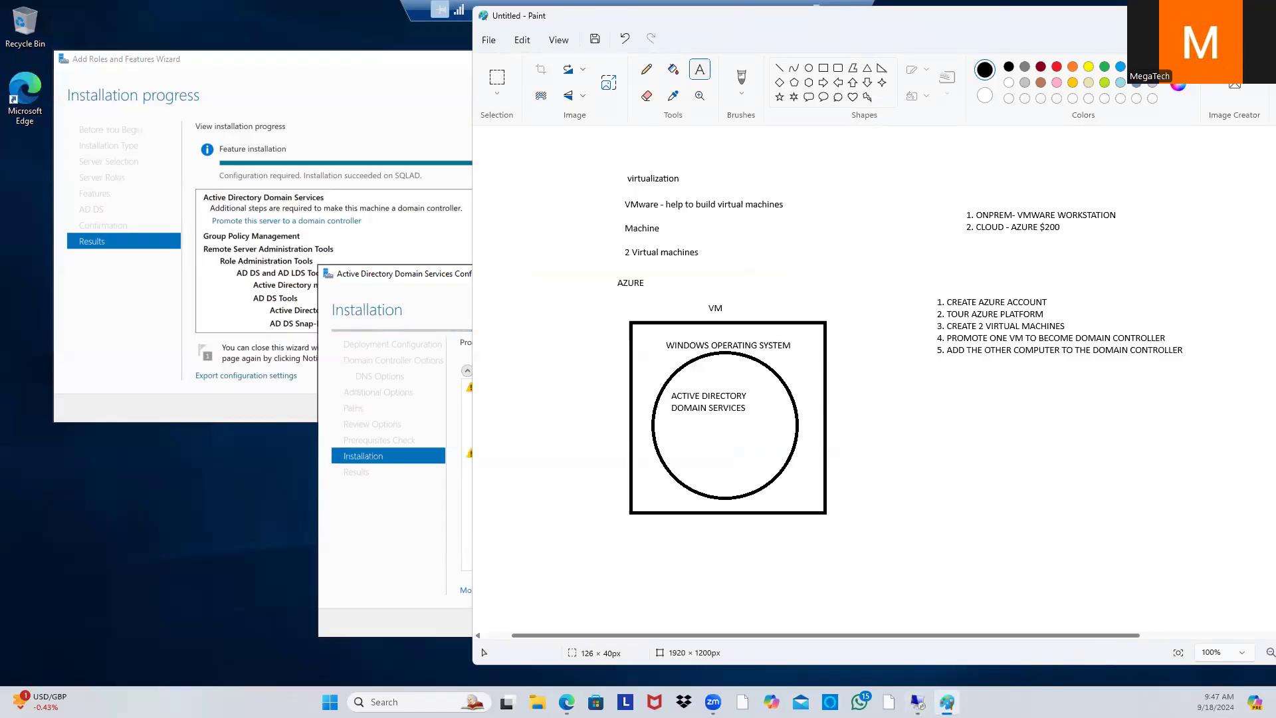
{"action": "left_click_drag", "start_coordinate": [1174, 16], "coordinate": [880, 66]}
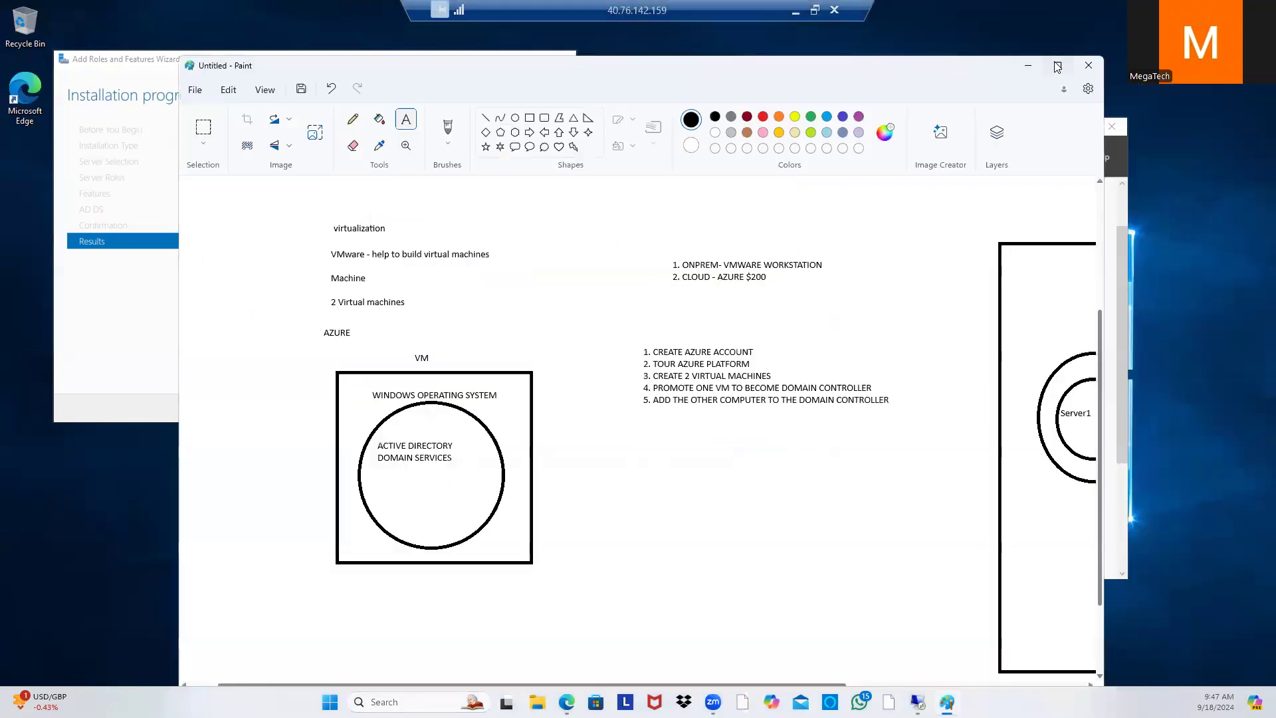
{"action": "left_click", "coordinate": [1056, 66]}
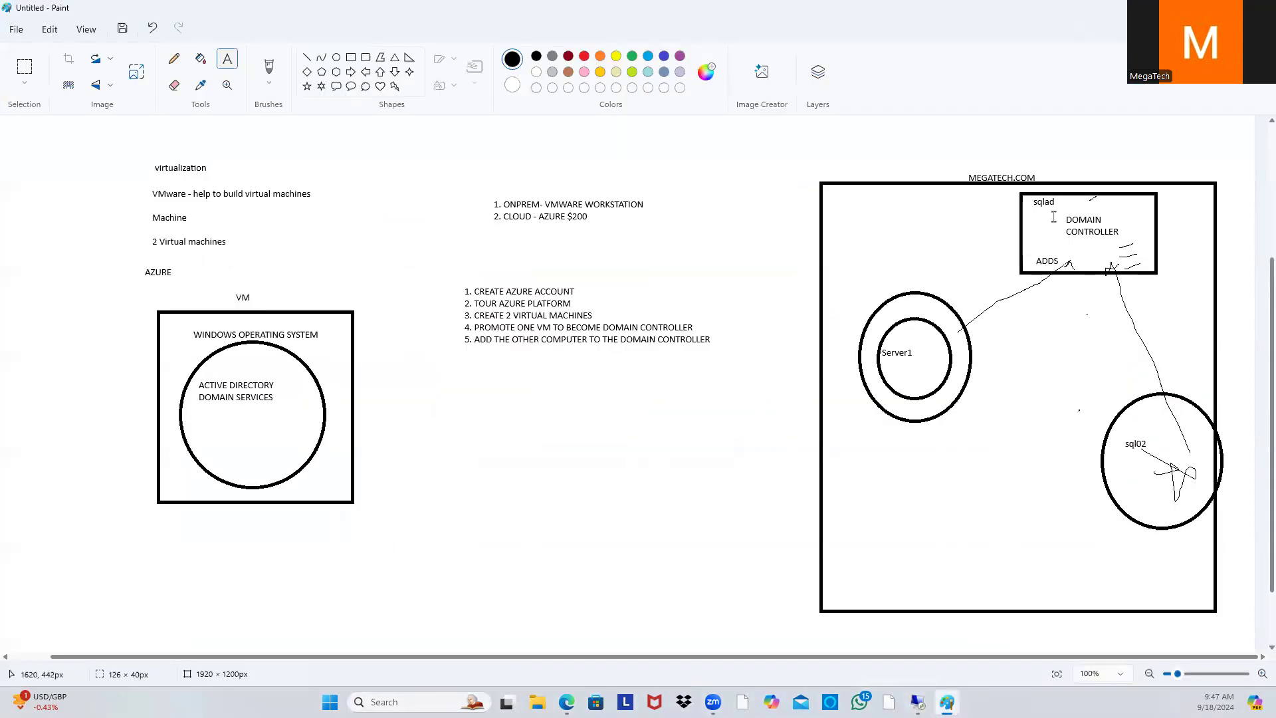
{"action": "left_click_drag", "start_coordinate": [1053, 217], "coordinate": [1129, 245]}
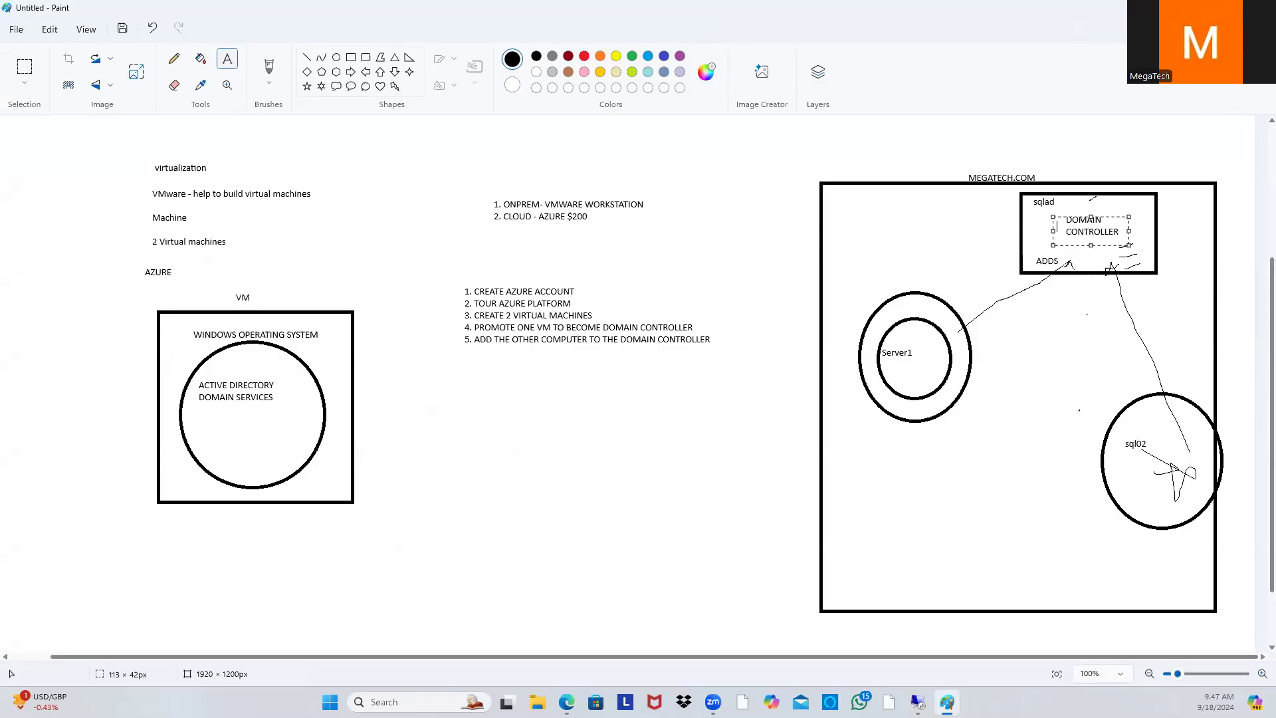
{"action": "left_click", "coordinate": [1198, 8]}
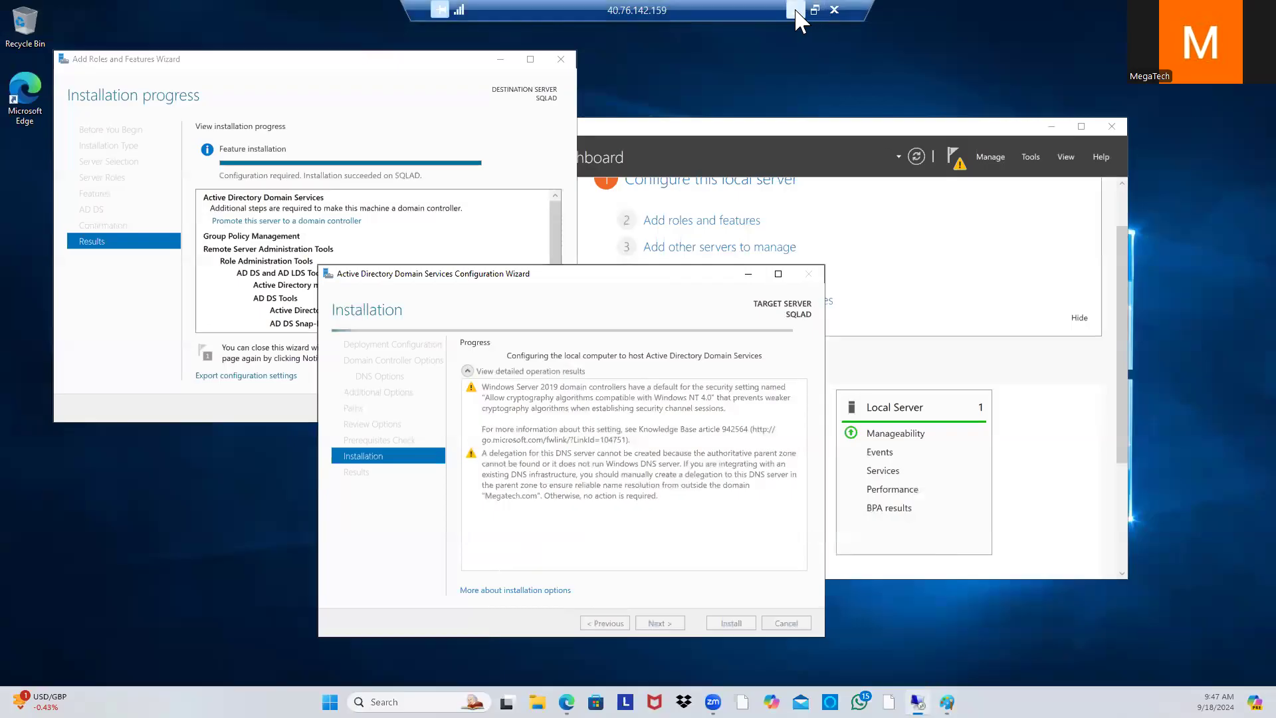
Step: Make SQL02's ipconfig1 on sql02144_z1 use static private IP 10.0.0.5 and save
{"action": "left_click", "coordinate": [796, 10]}
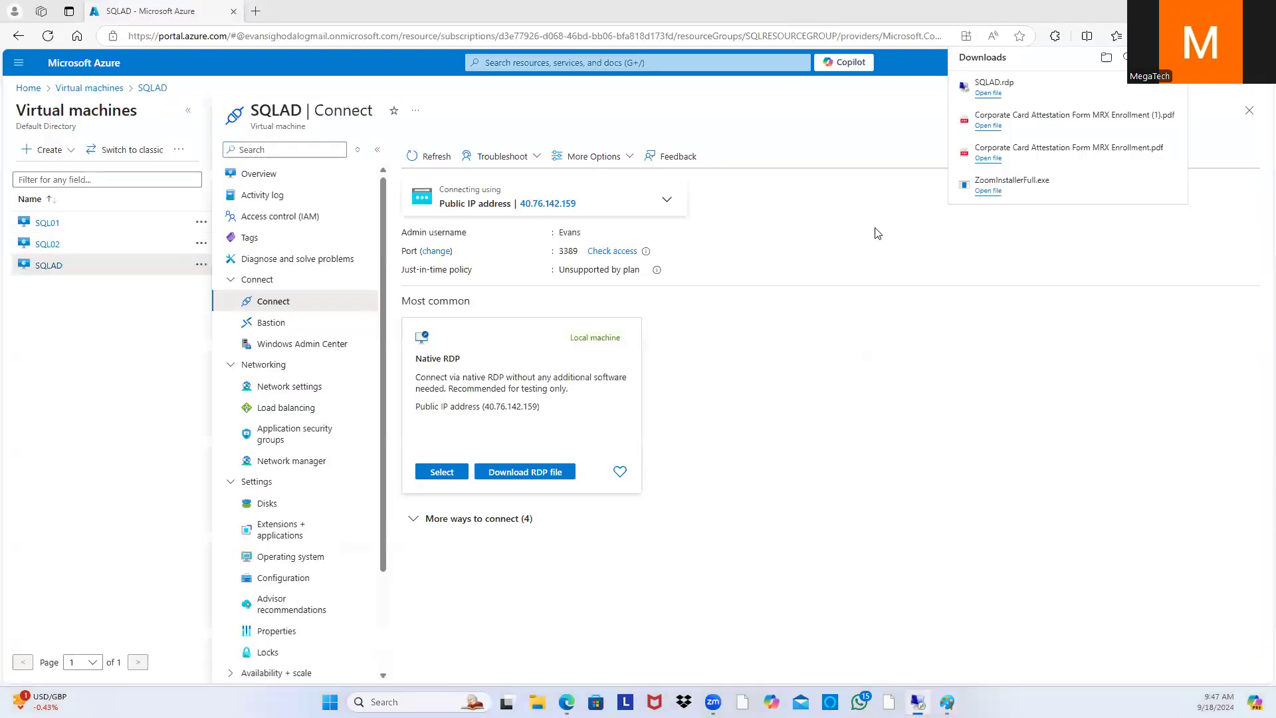
{"action": "left_click", "coordinate": [75, 90]}
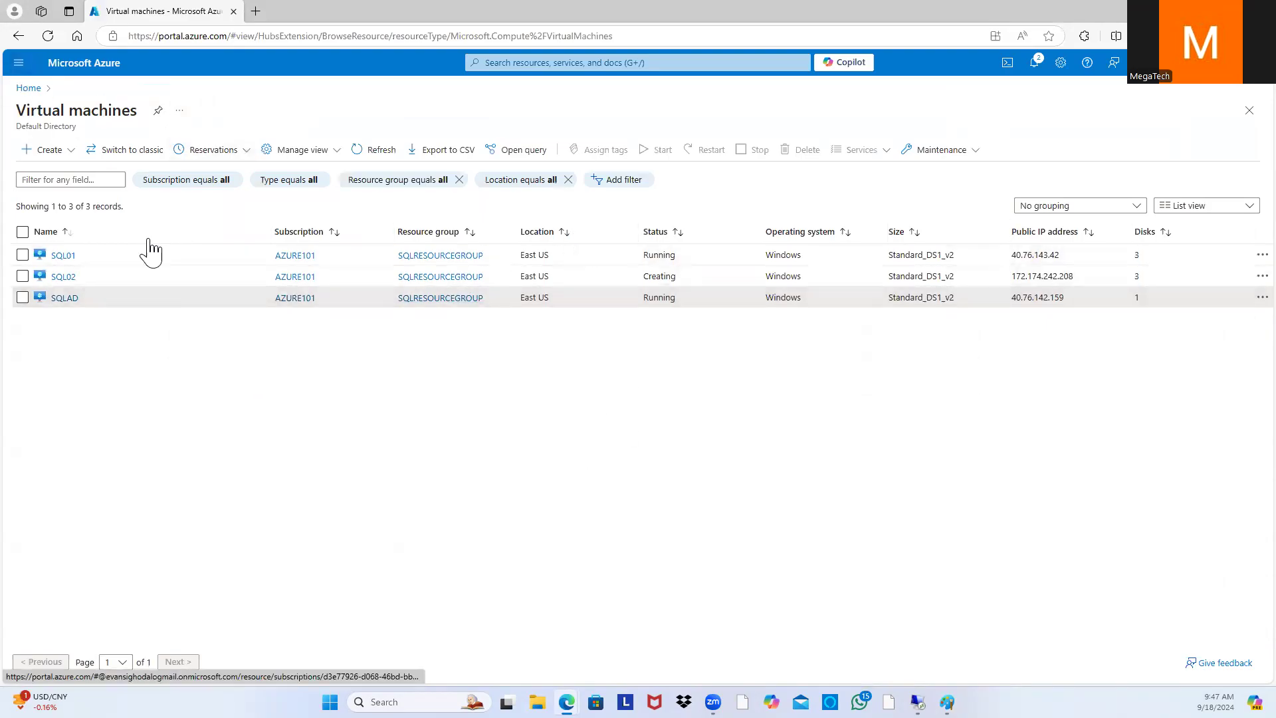
{"action": "left_click", "coordinate": [47, 35]}
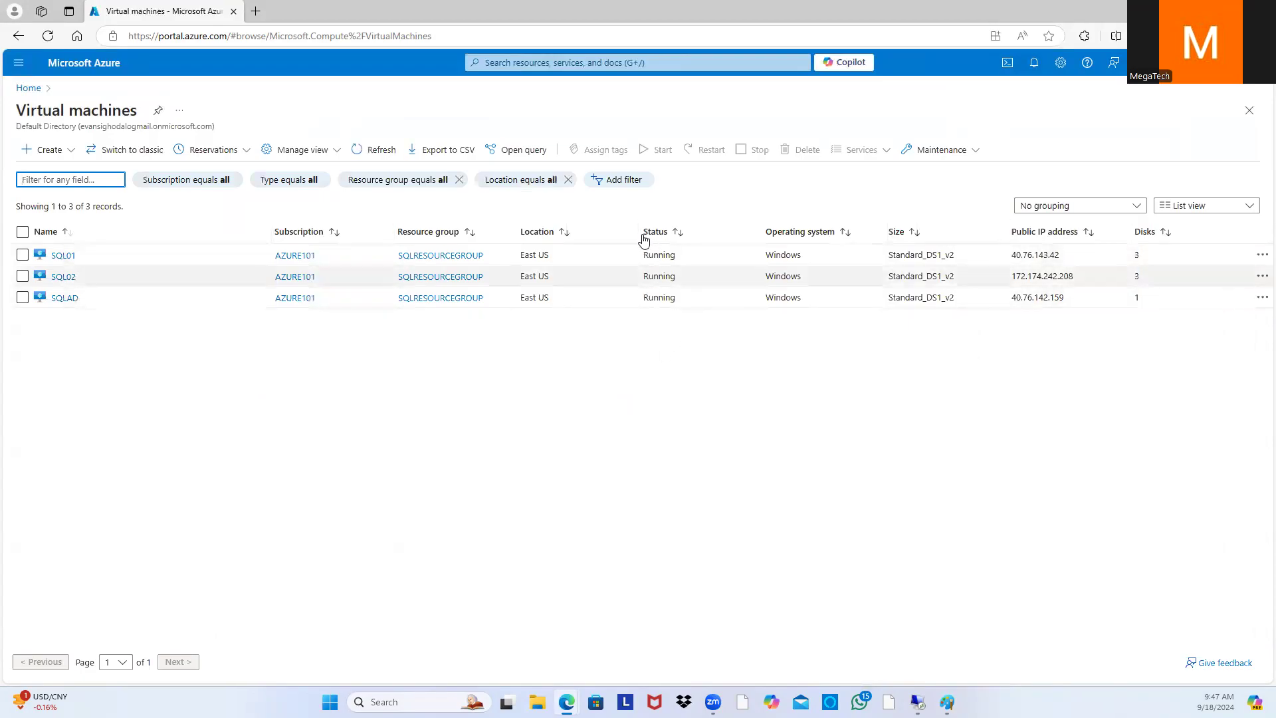
{"action": "left_click", "coordinate": [64, 279]}
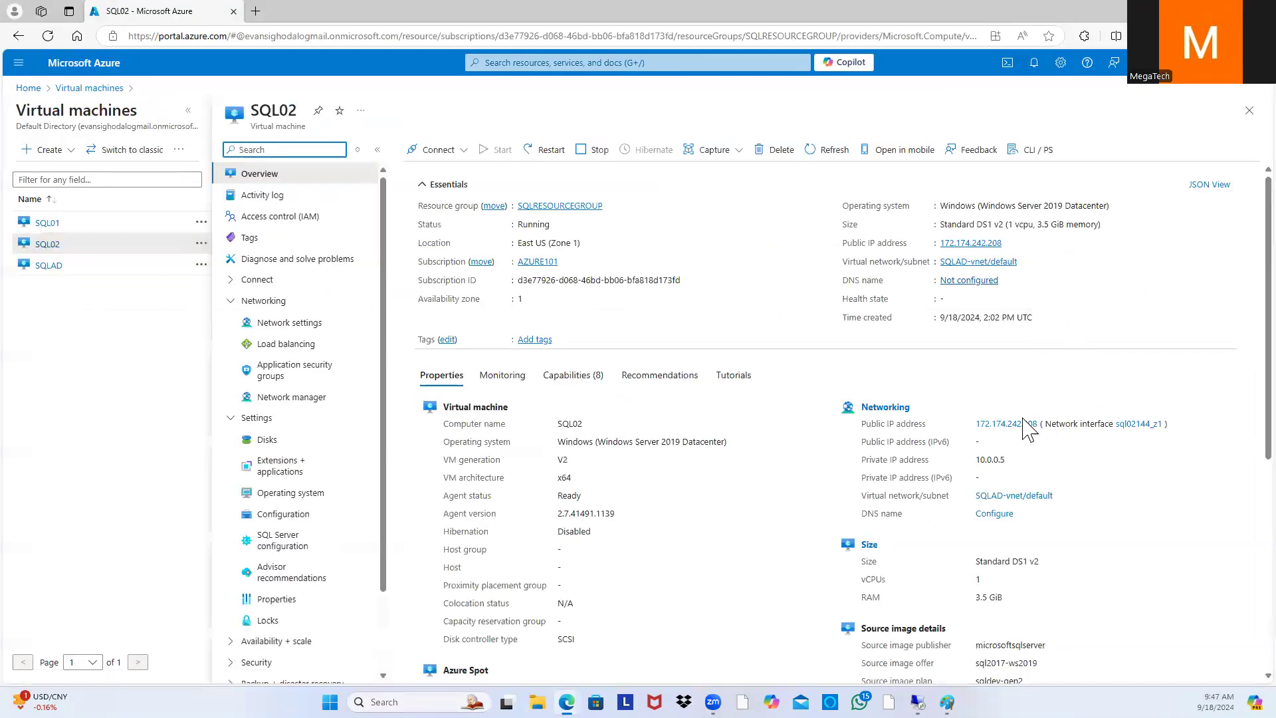
{"action": "left_click", "coordinate": [891, 409]}
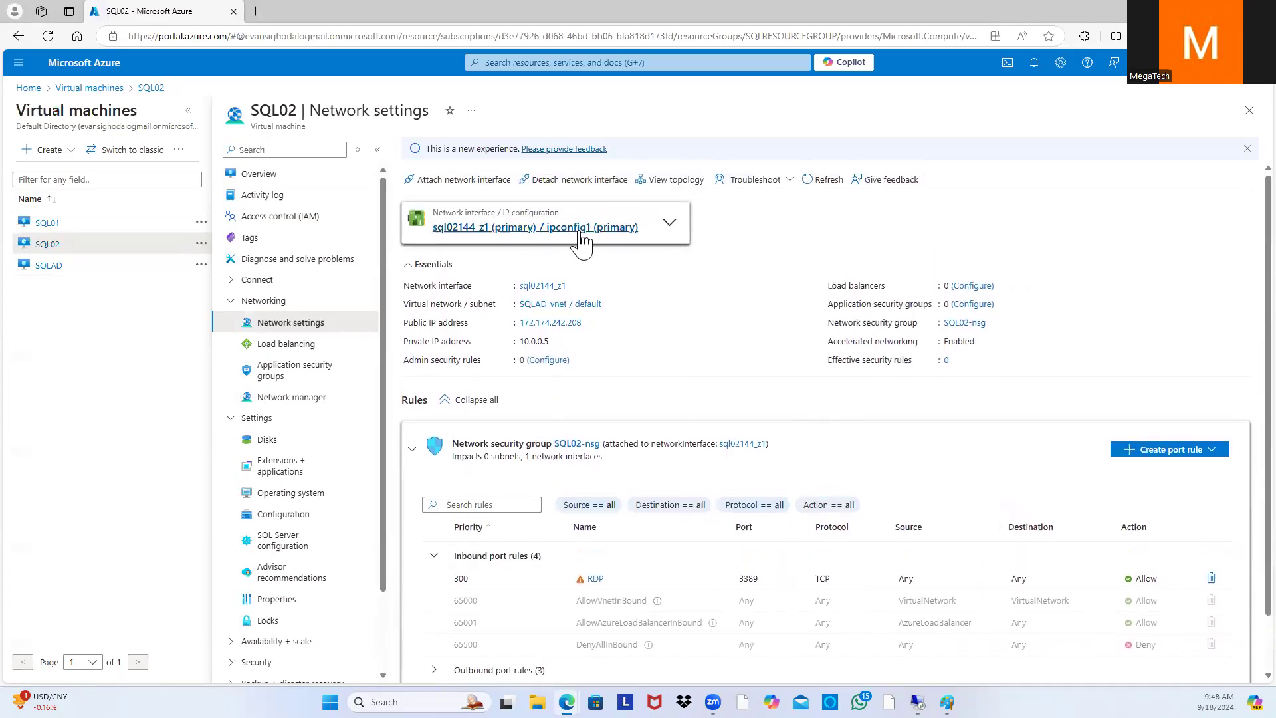
{"action": "left_click", "coordinate": [582, 229]}
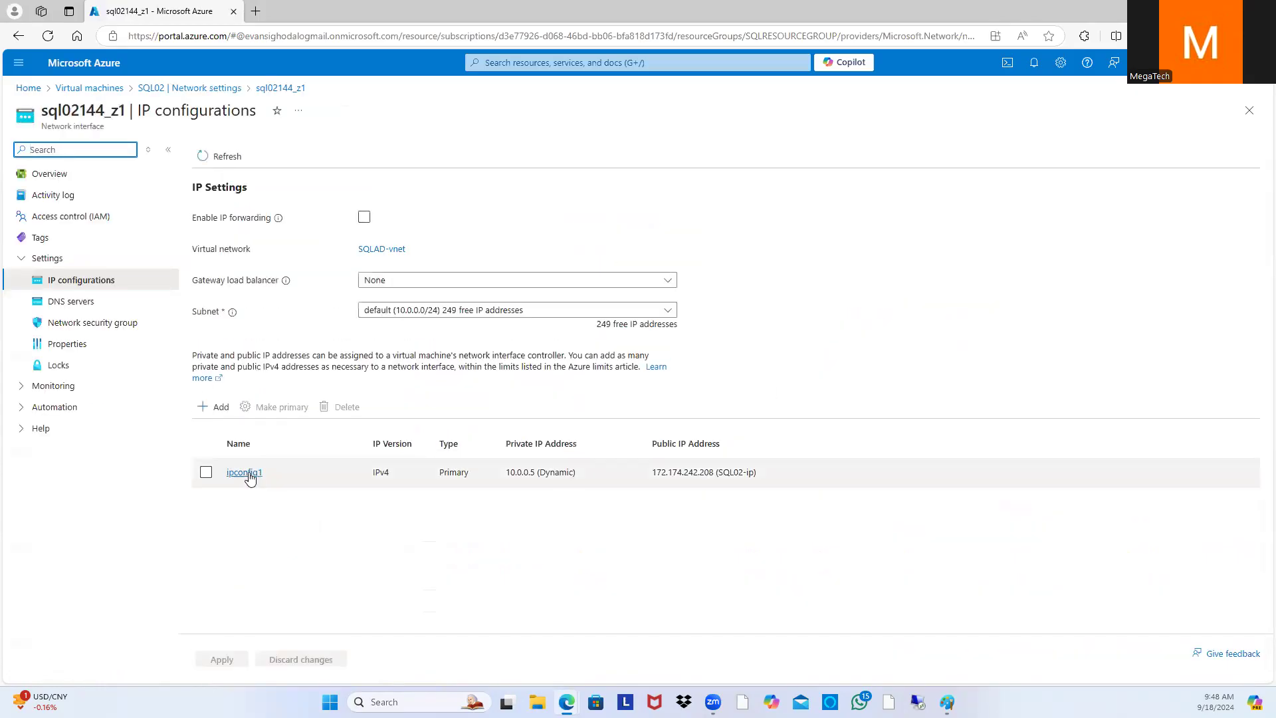
{"action": "left_click", "coordinate": [250, 476]}
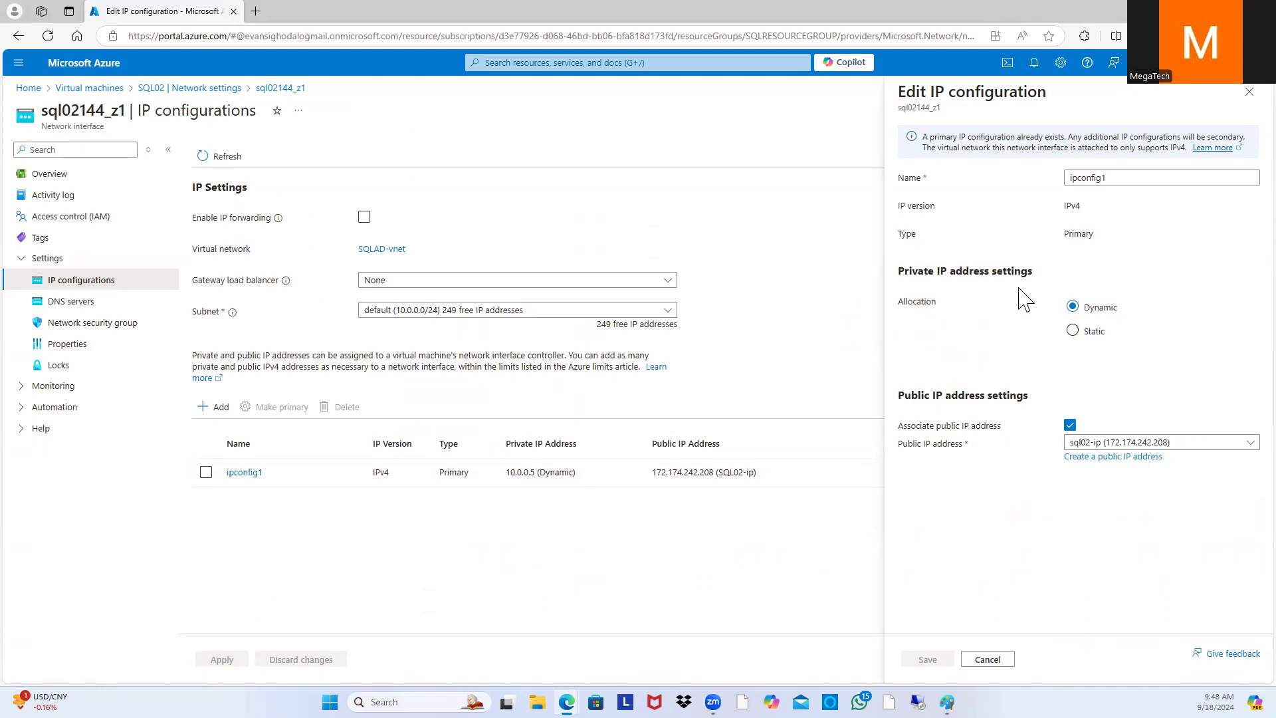
{"action": "left_click", "coordinate": [1072, 333]}
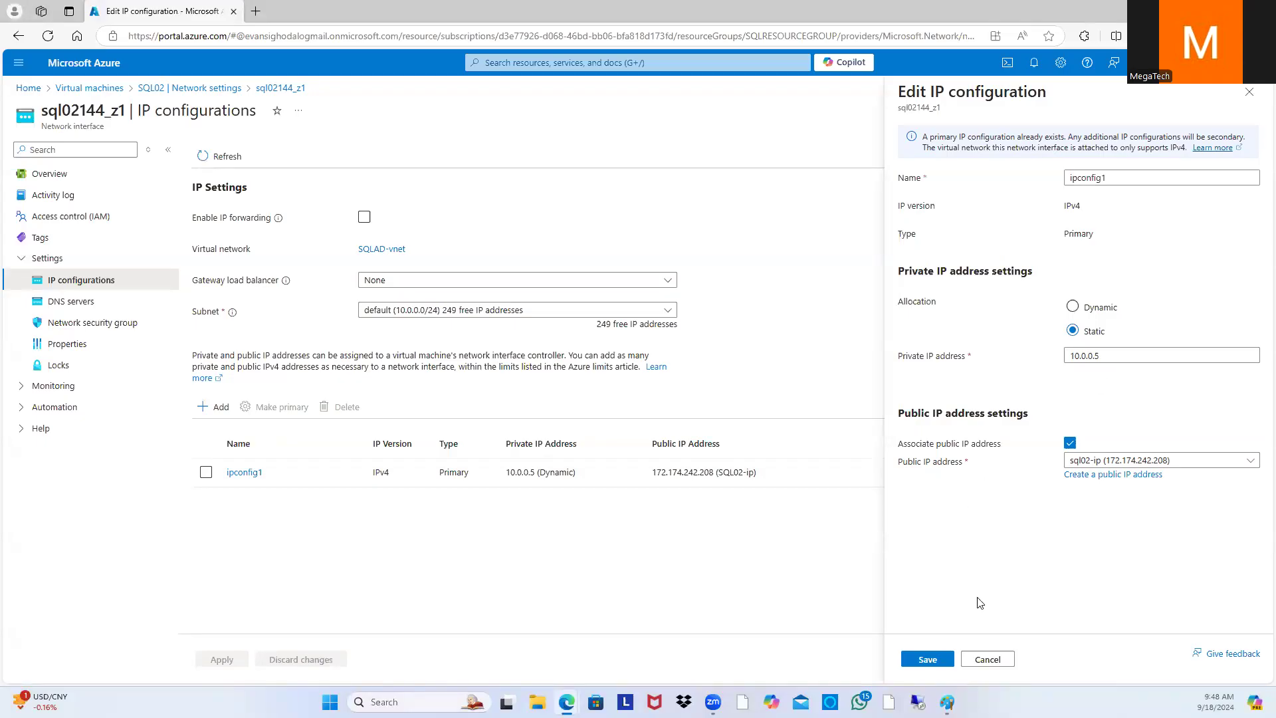
{"action": "left_click", "coordinate": [929, 660]}
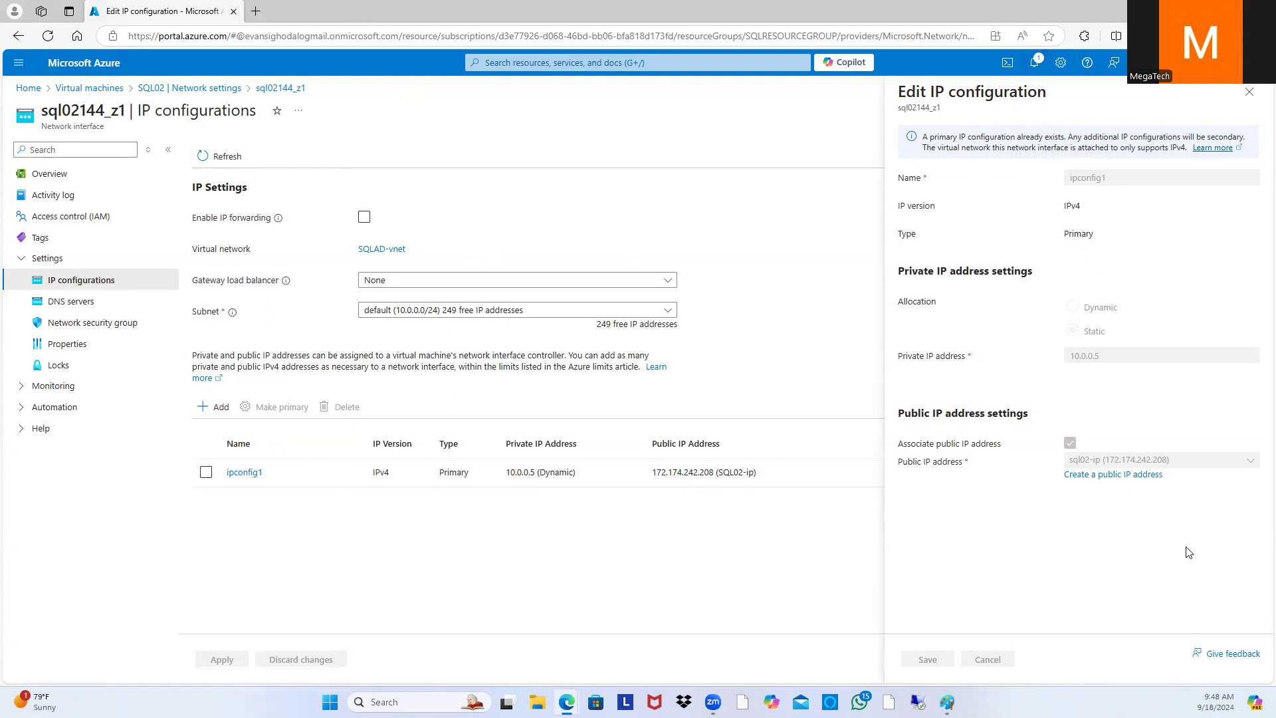
Step: Confirm in Notifications that the static IP update succeeded, then return to Virtual machines
{"action": "left_click", "coordinate": [1033, 64]}
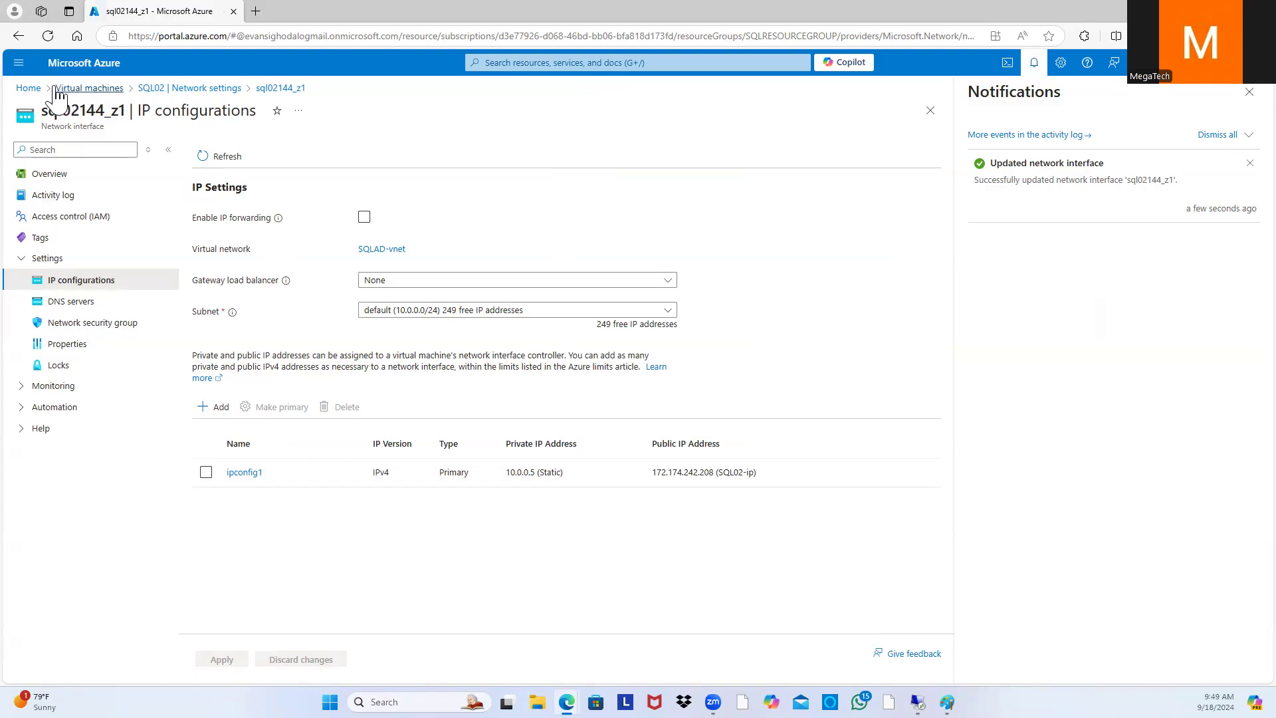
{"action": "left_click", "coordinate": [100, 91]}
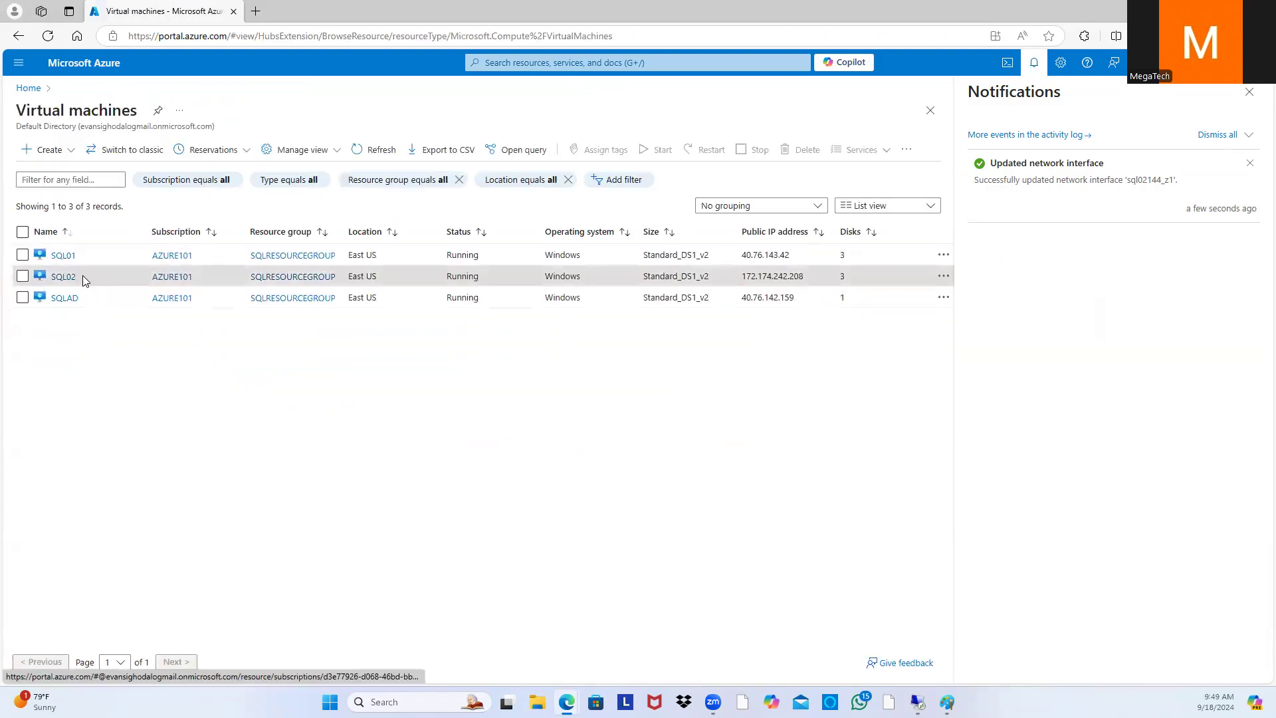
Step: Check that SQL01's ipconfig1 uses static private IP 10.0.0.7, closing without changes
{"action": "left_click", "coordinate": [63, 256]}
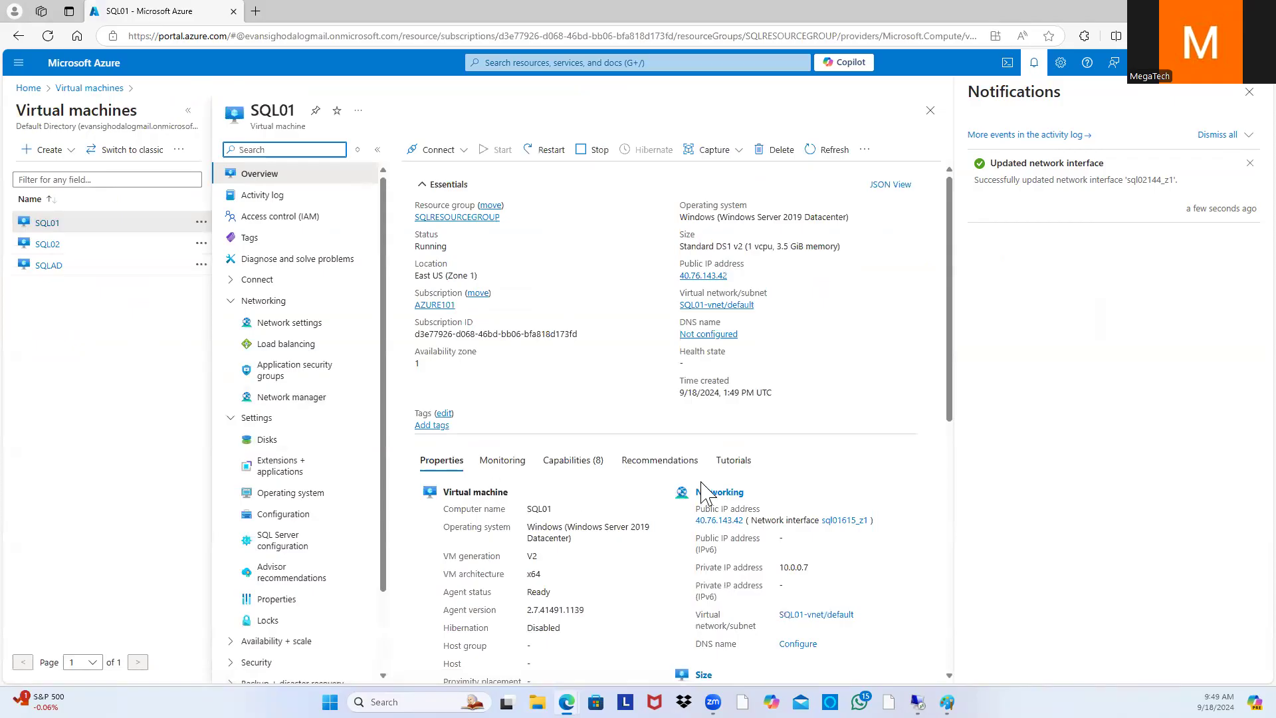
{"action": "left_click", "coordinate": [725, 495]}
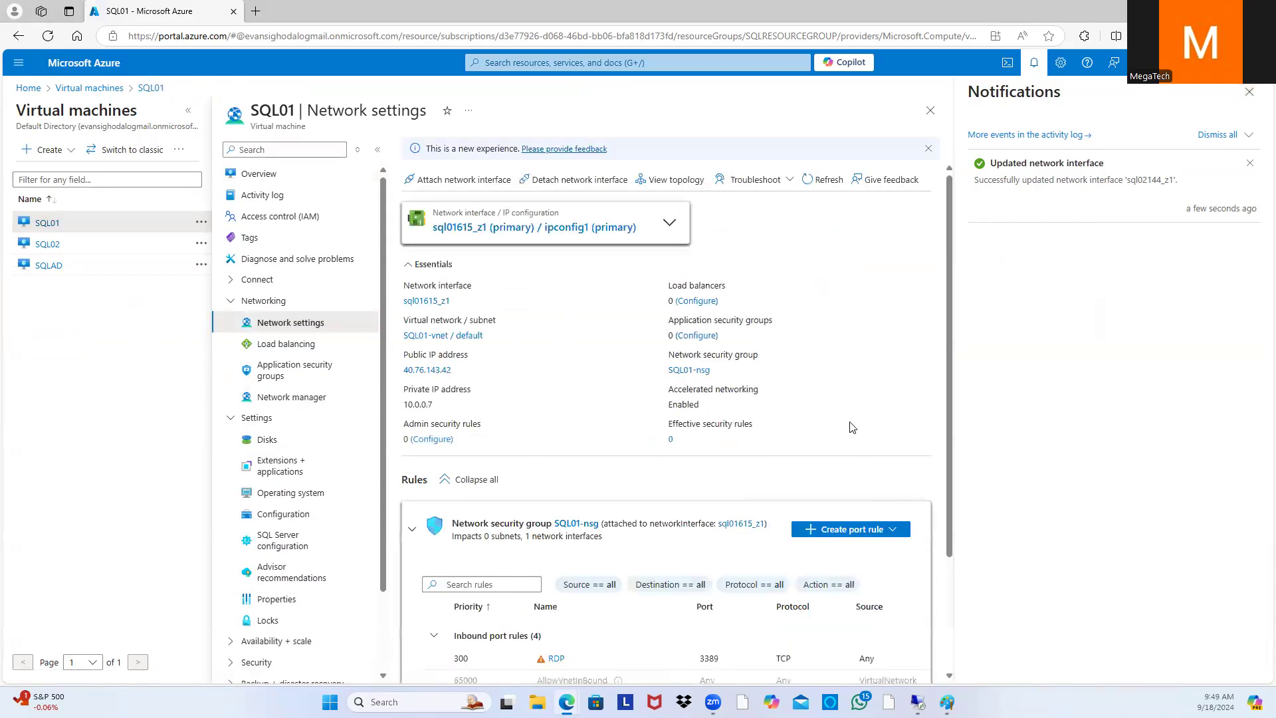
{"action": "left_click", "coordinate": [560, 228]}
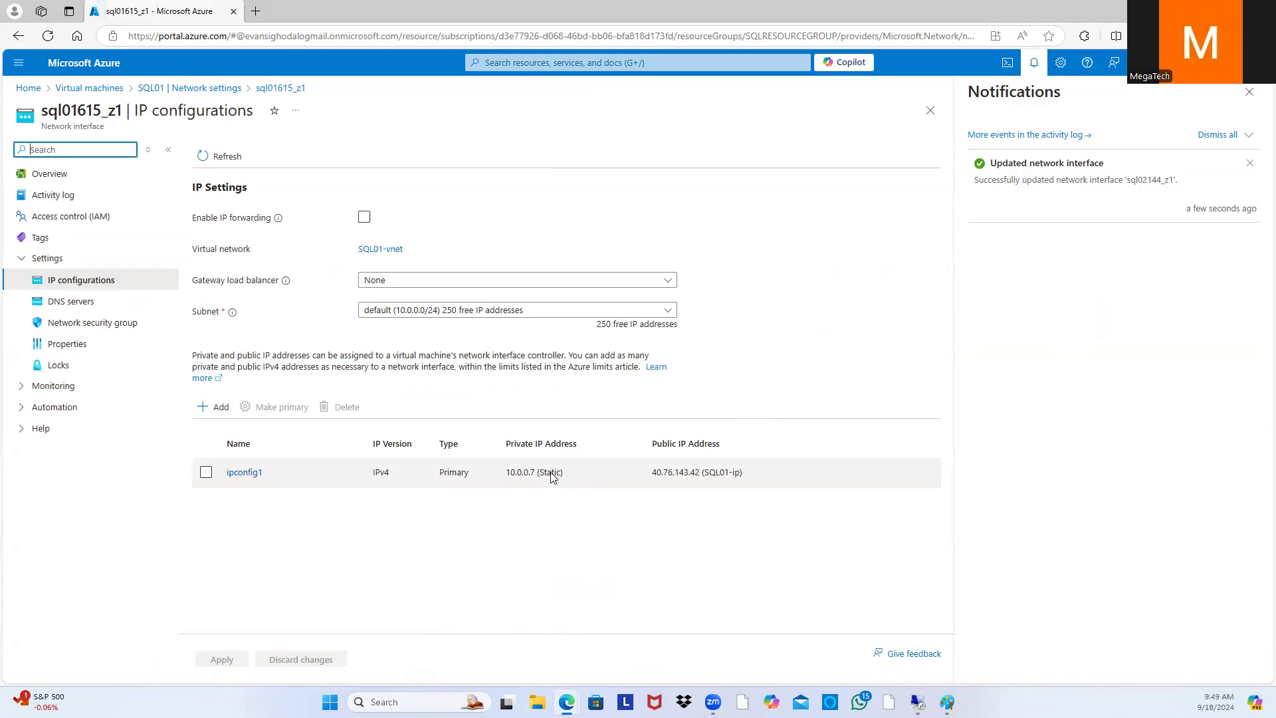
{"action": "left_click", "coordinate": [253, 474]}
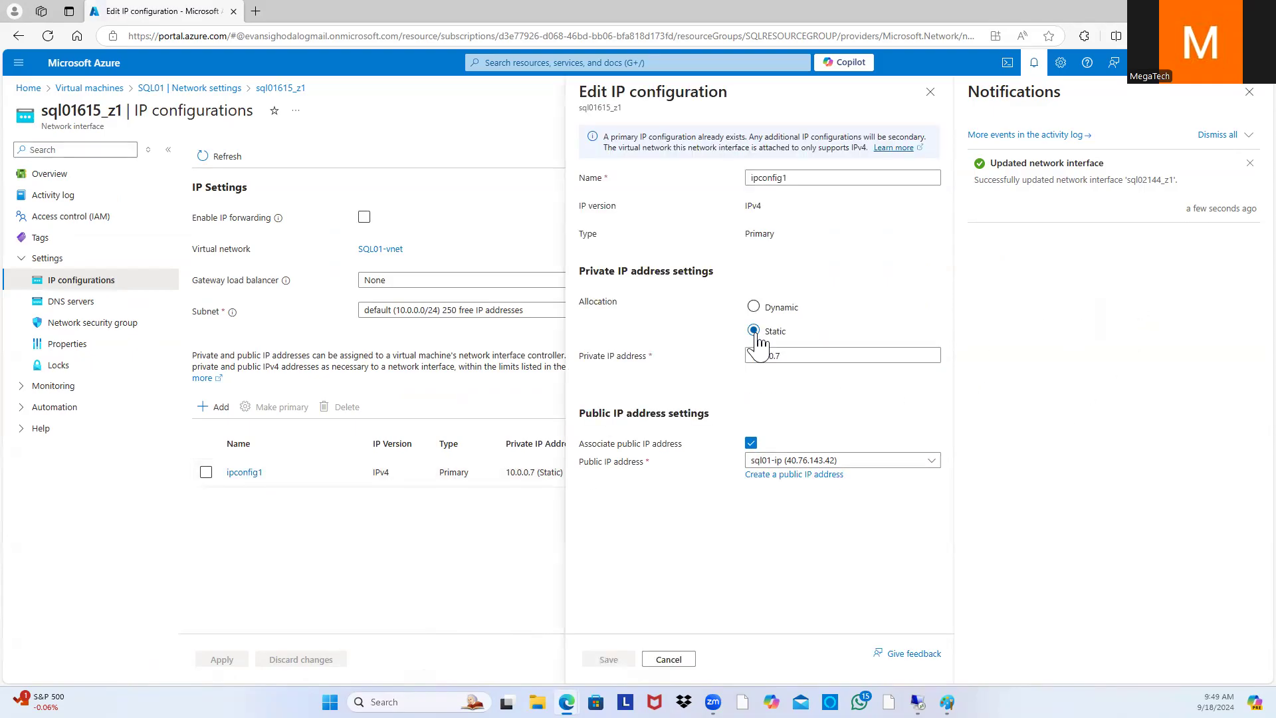
{"action": "left_click", "coordinate": [936, 101]}
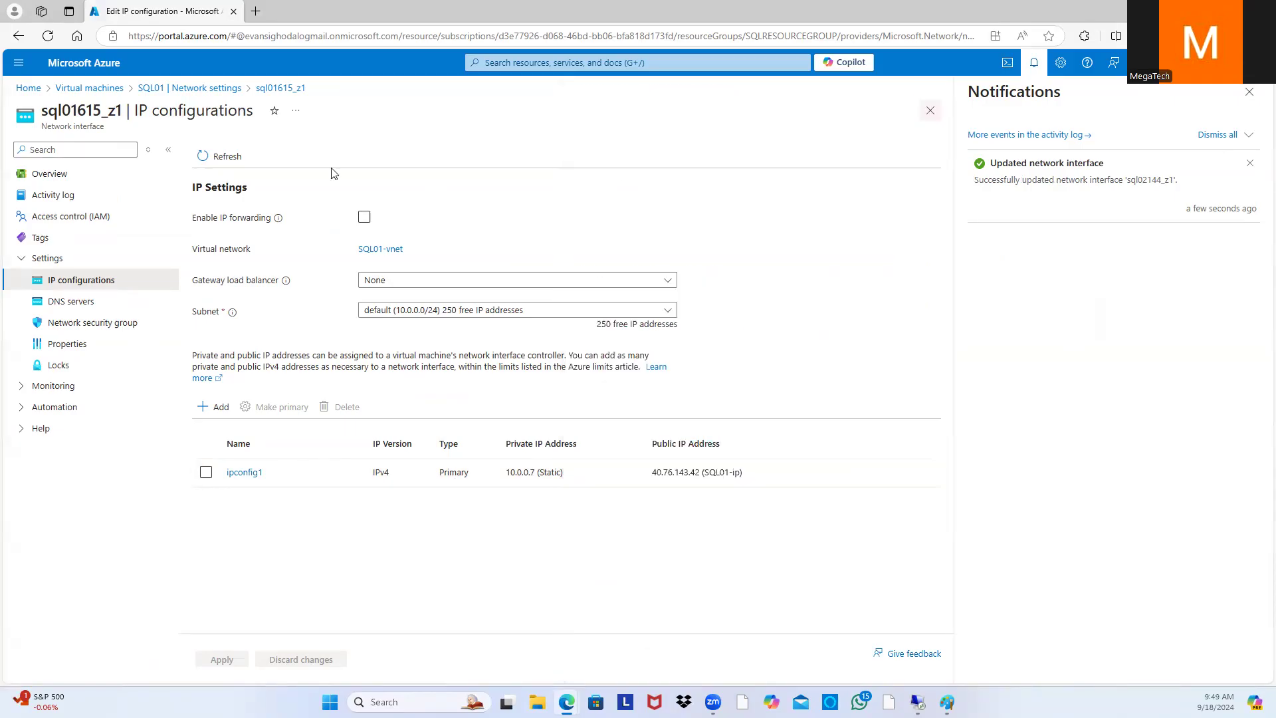
Step: Open the SQLAD virtual machine's Connect page for native RDP
{"action": "left_click", "coordinate": [100, 89]}
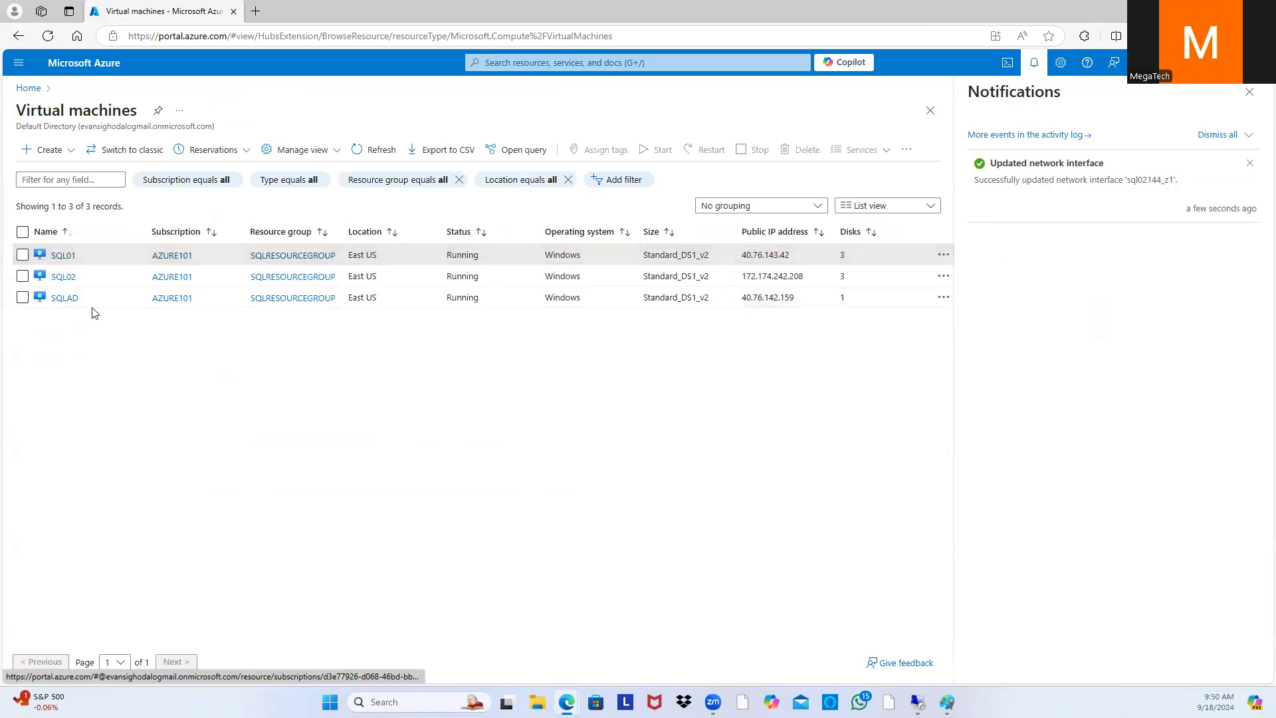
{"action": "left_click", "coordinate": [63, 298]}
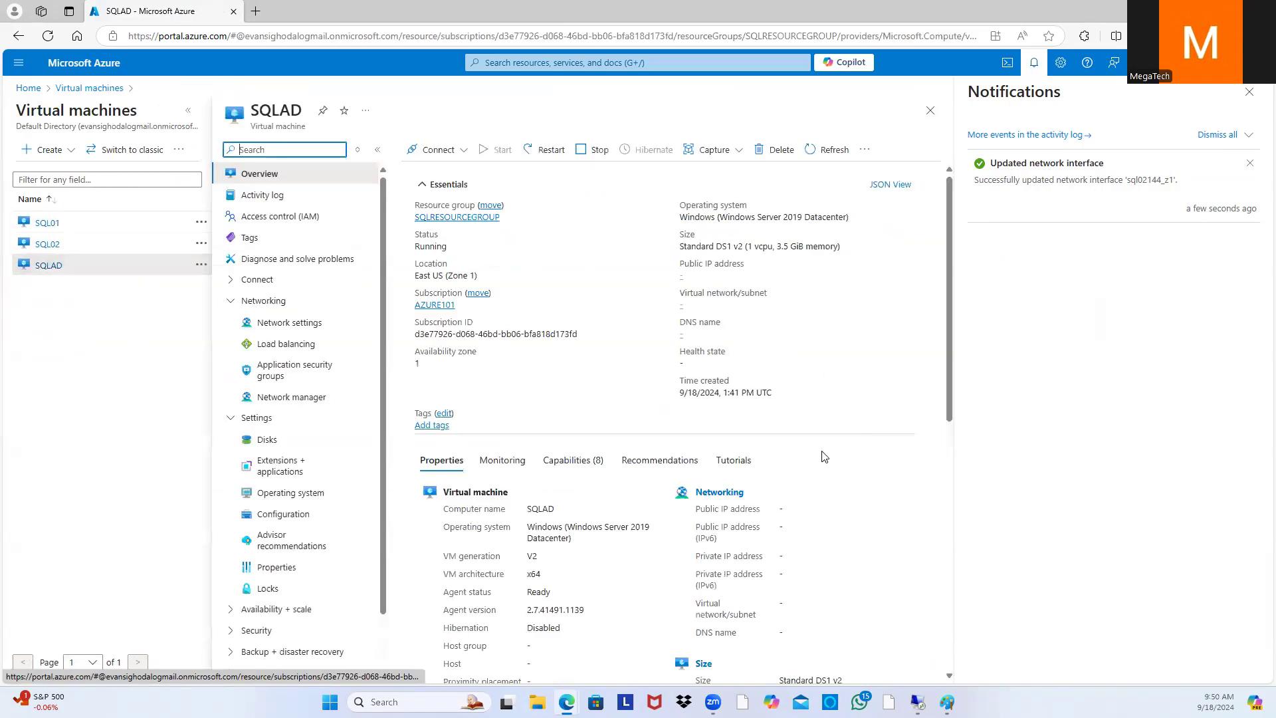
{"action": "left_click", "coordinate": [436, 150]}
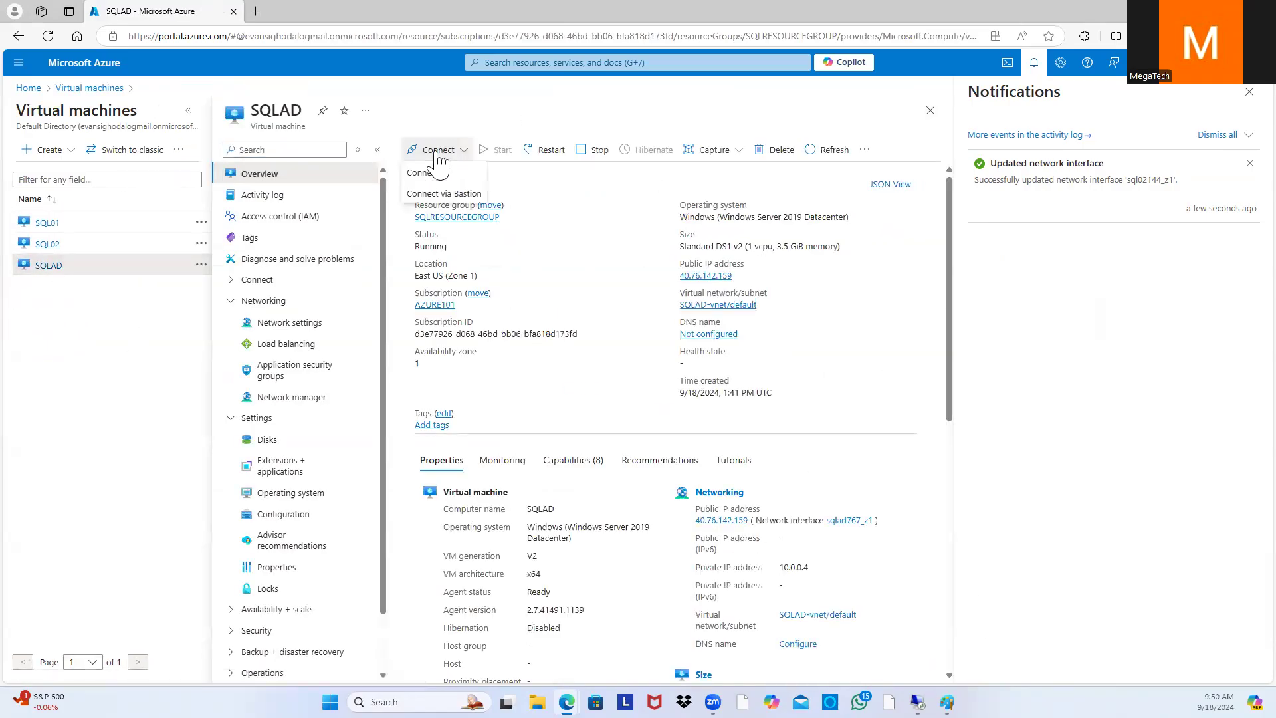
{"action": "left_click", "coordinate": [425, 173]}
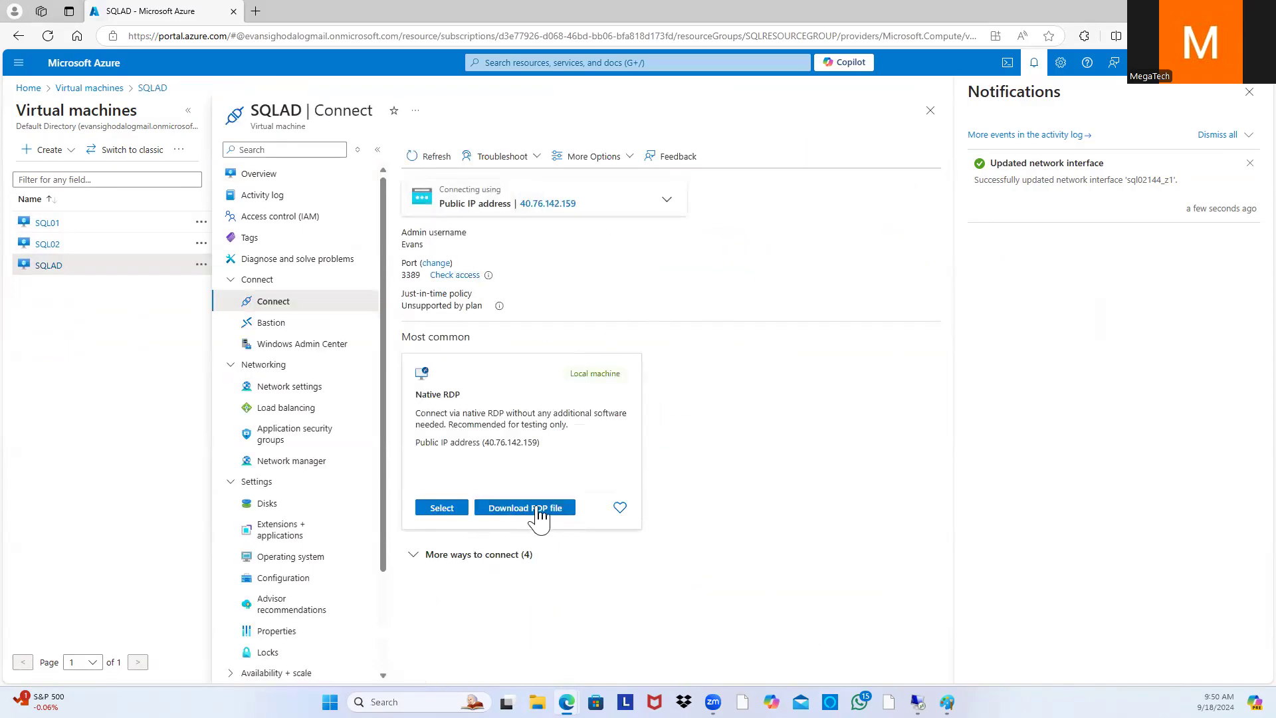
Step: Download and keep SQLAD's RDP file, open it, then cancel the first sign-in attempt
{"action": "left_click", "coordinate": [525, 508]}
{"action": "left_click", "coordinate": [1029, 113]}
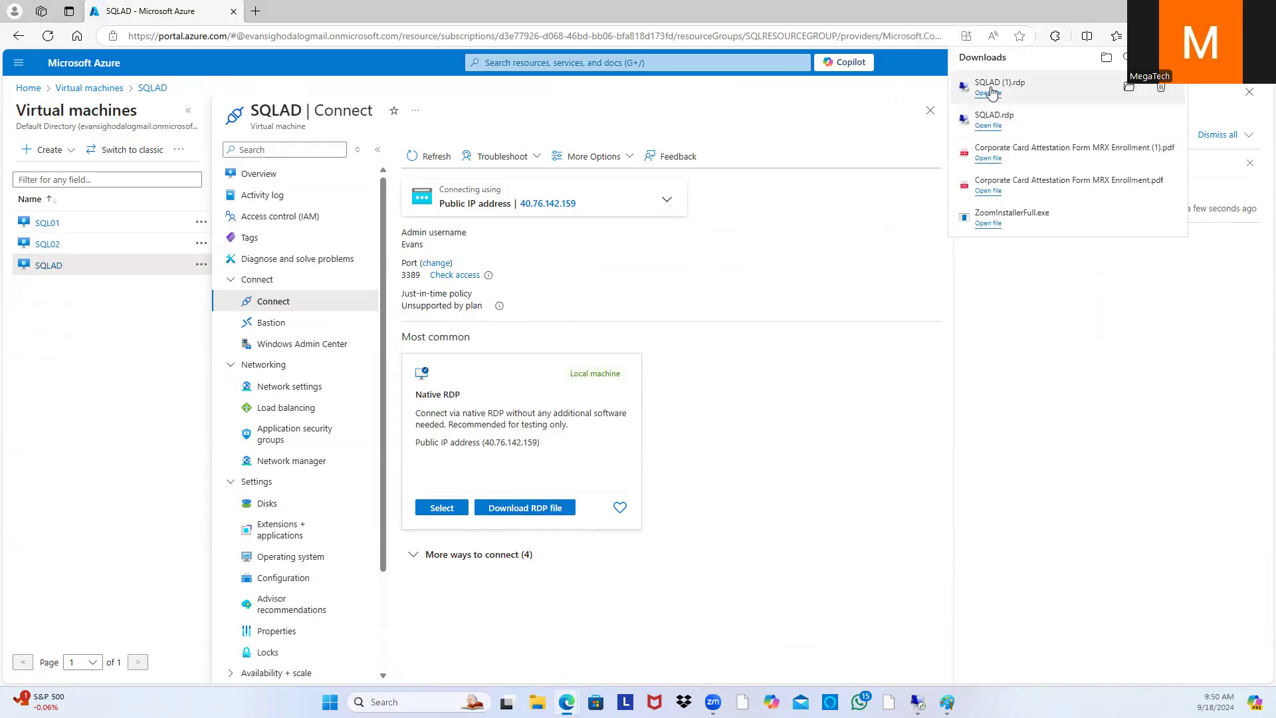
{"action": "left_click", "coordinate": [992, 93]}
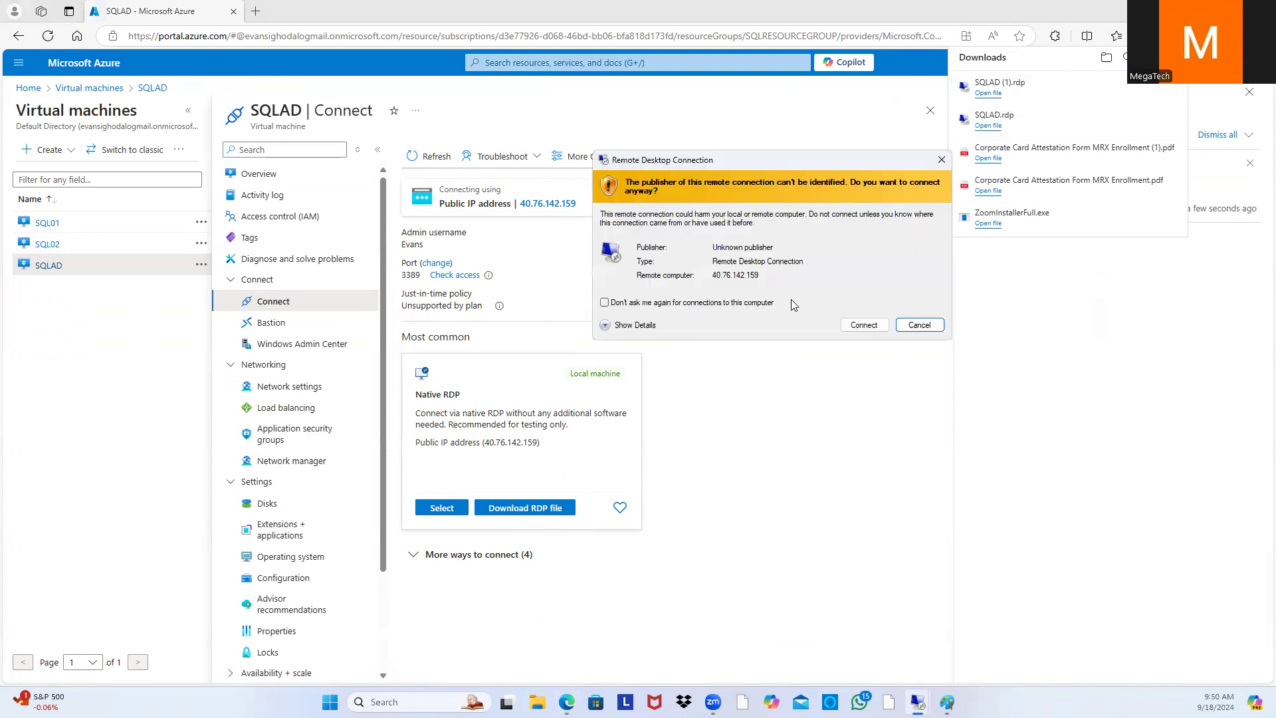
{"action": "left_click", "coordinate": [863, 322]}
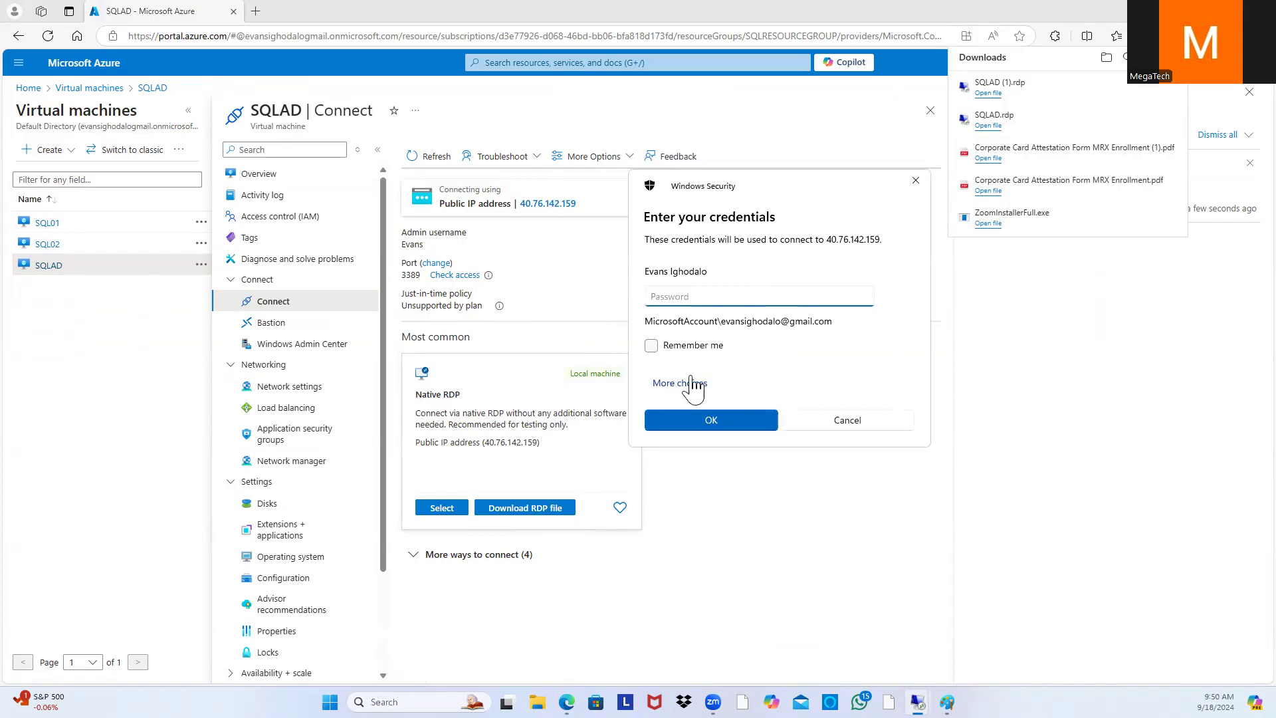
{"action": "left_click", "coordinate": [679, 383]}
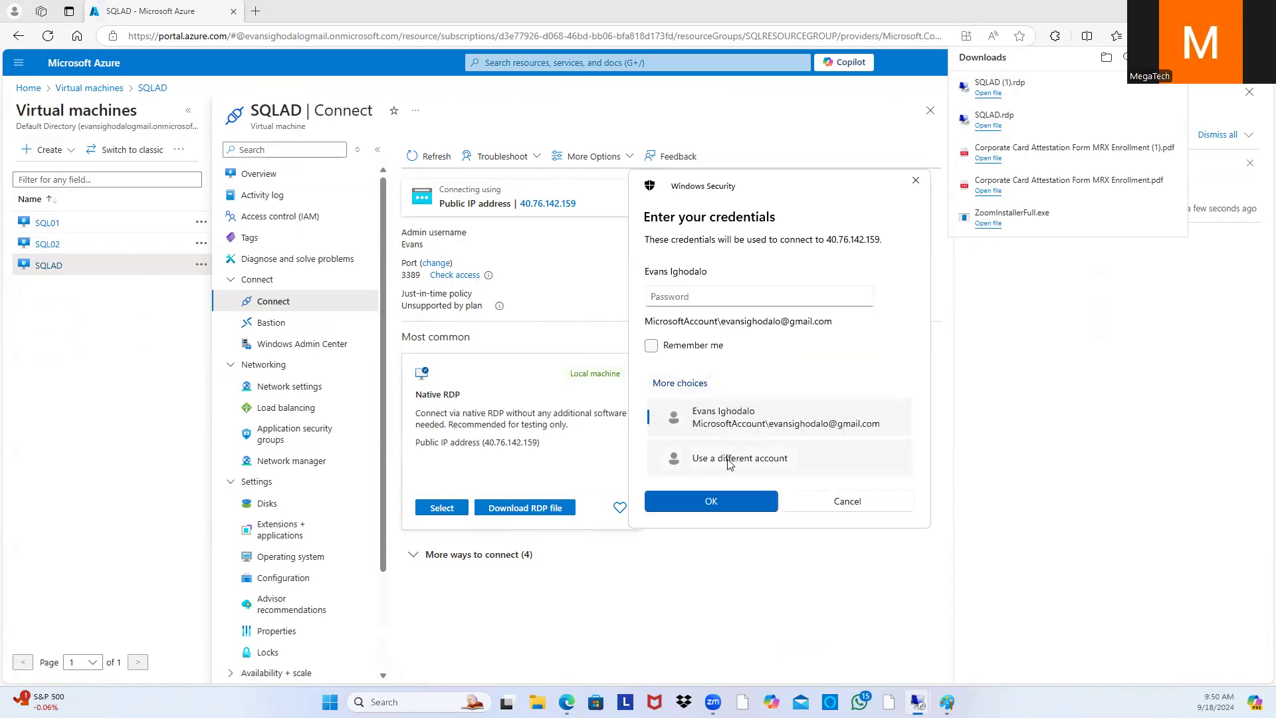
{"action": "left_click", "coordinate": [734, 461]}
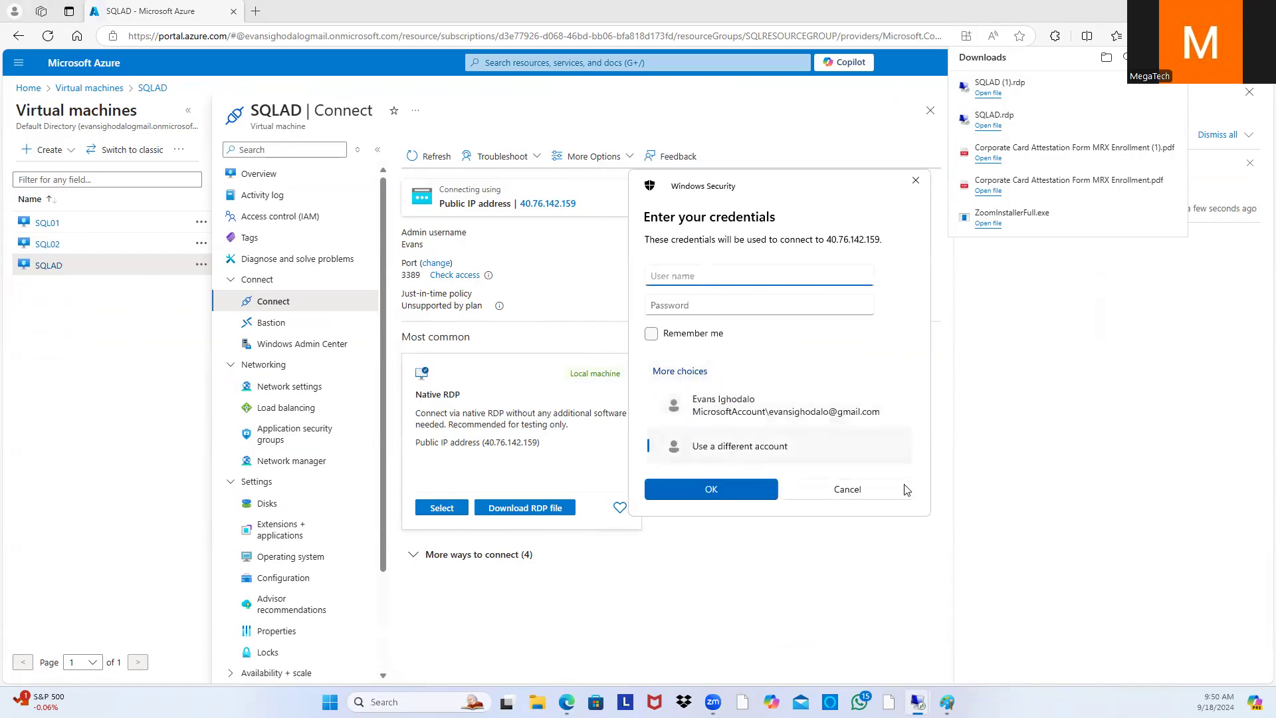
{"action": "left_click", "coordinate": [857, 495]}
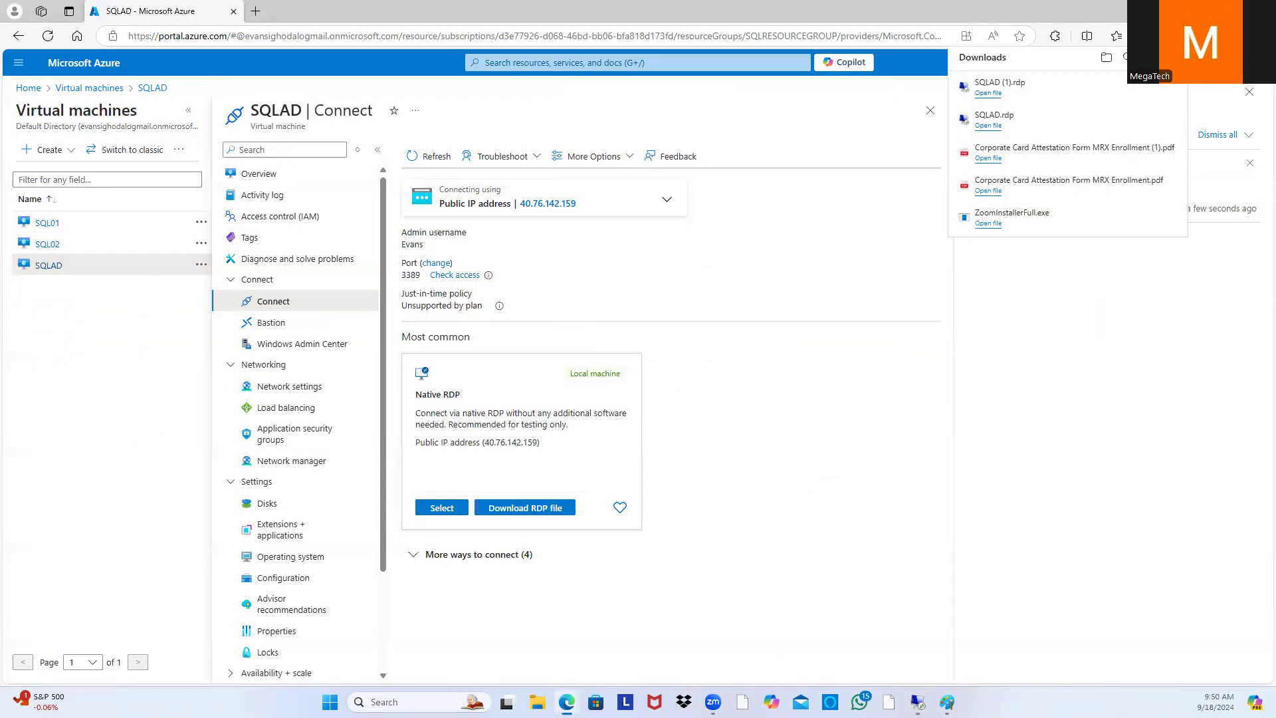
Step: Reopen the RDP file, sign in with a different account's username and password, accepting the certificate
{"action": "left_click", "coordinate": [987, 93]}
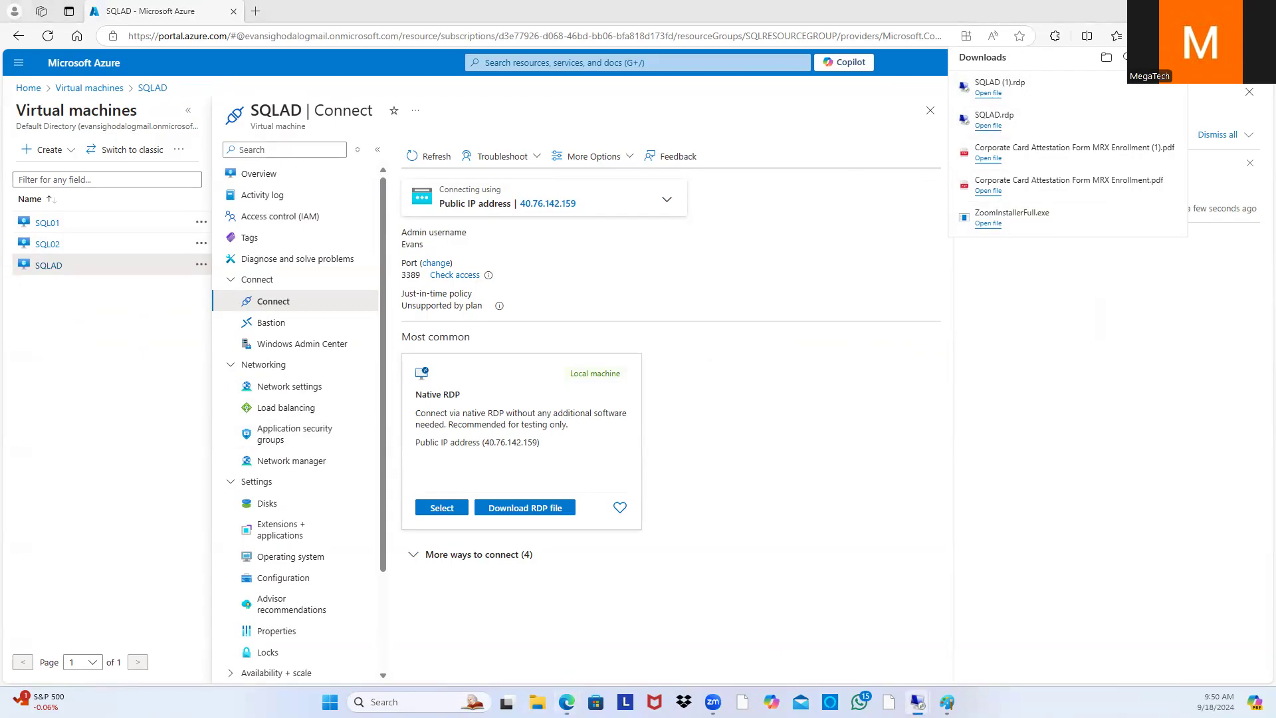
{"action": "left_click", "coordinate": [901, 349]}
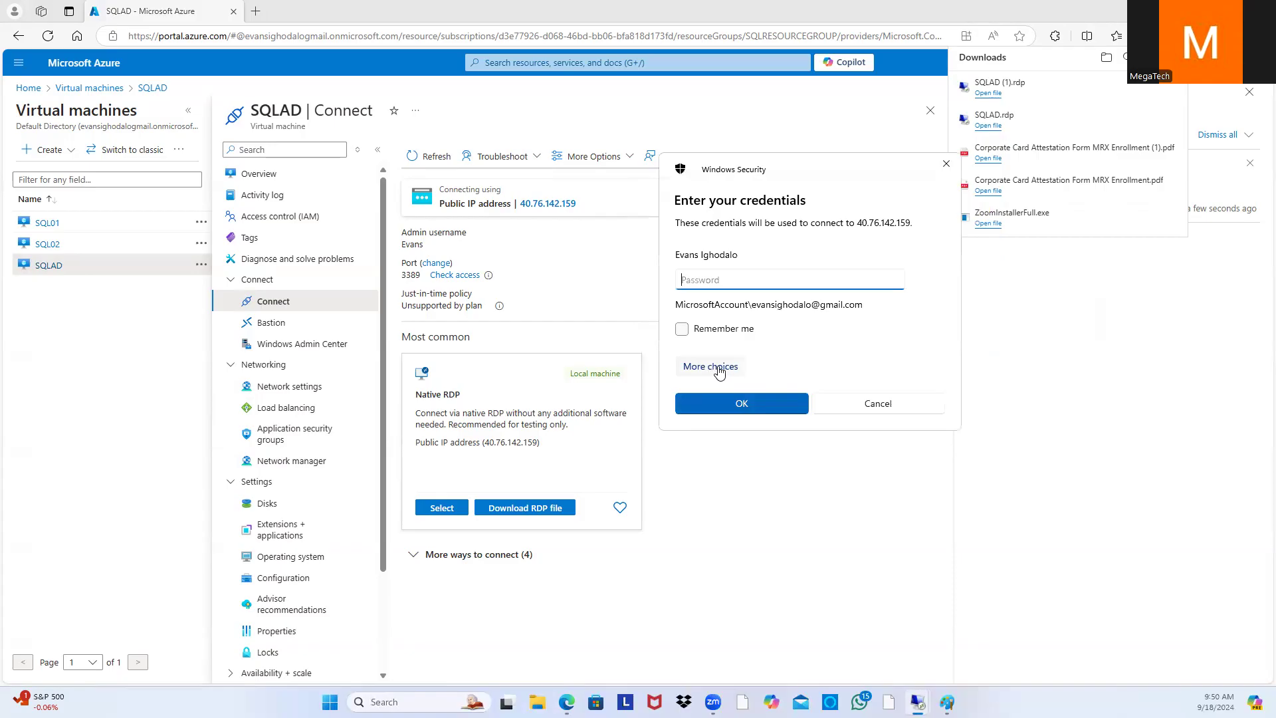
{"action": "left_click", "coordinate": [719, 372]}
{"action": "left_click", "coordinate": [771, 442]}
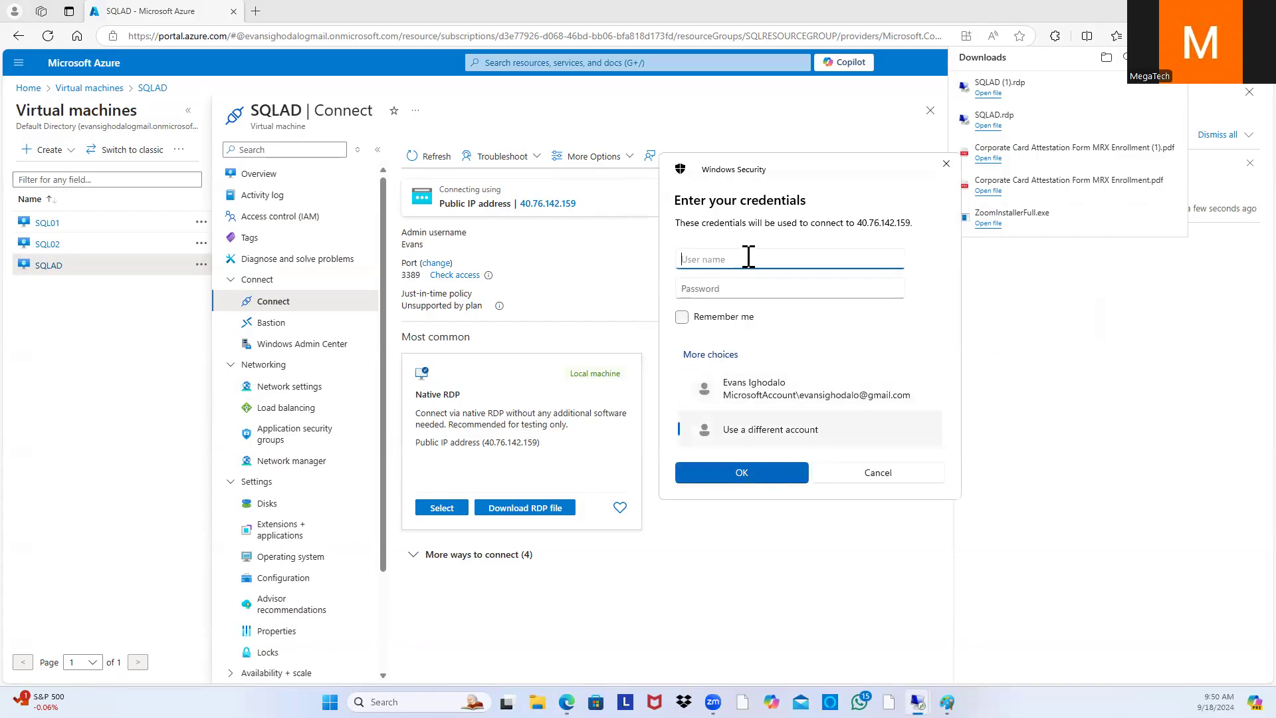
{"action": "type", "text": "E"}
{"action": "left_click", "coordinate": [832, 291]}
{"action": "type", "text": "••"}
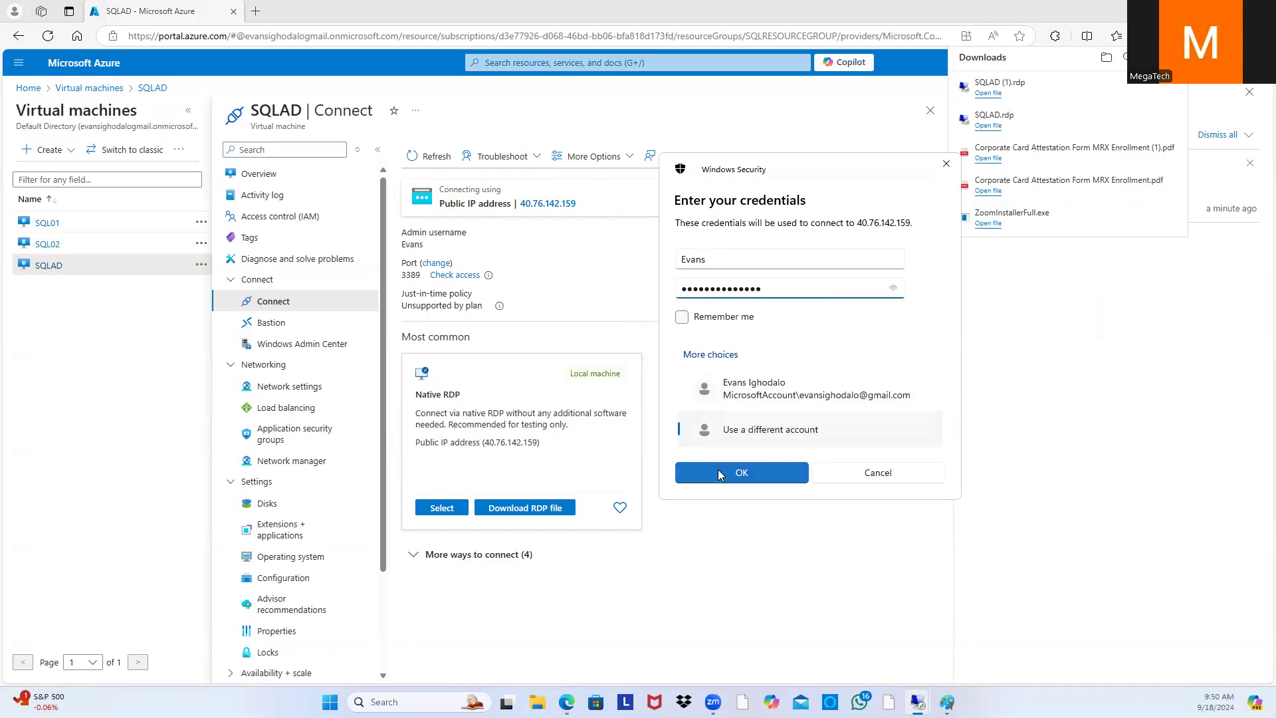
{"action": "left_click", "coordinate": [739, 472]}
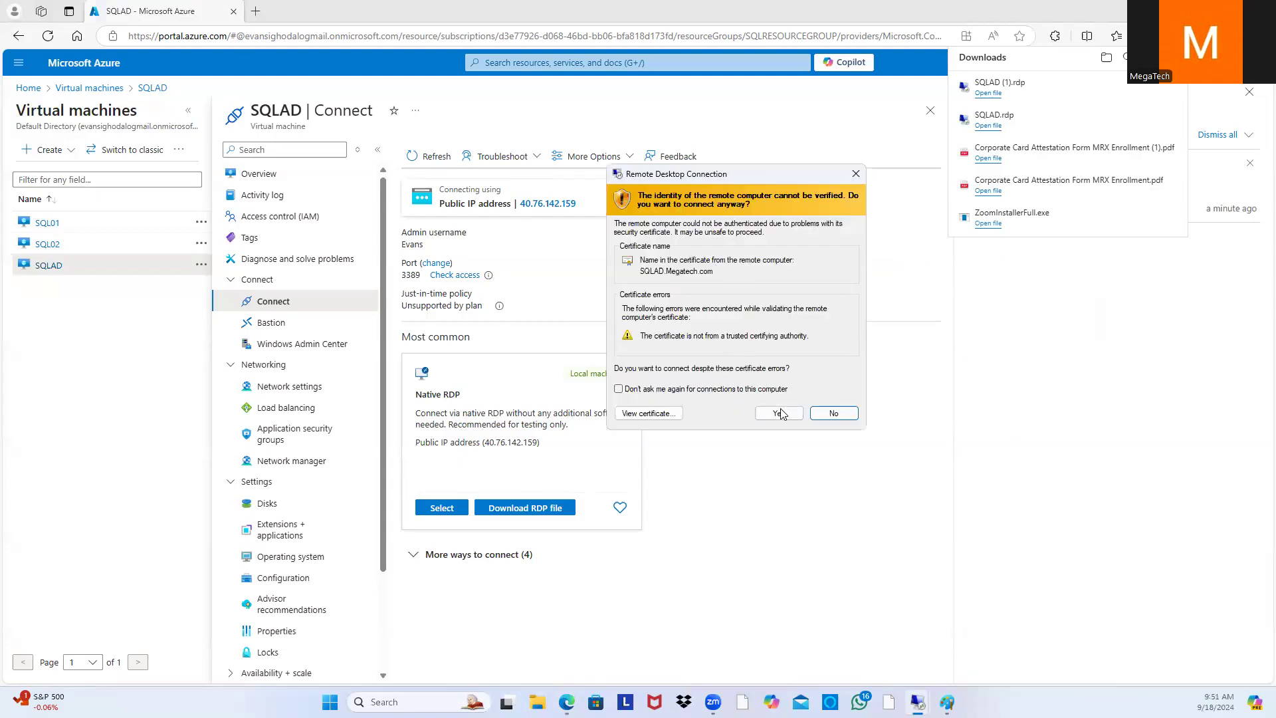
{"action": "left_click", "coordinate": [778, 413]}
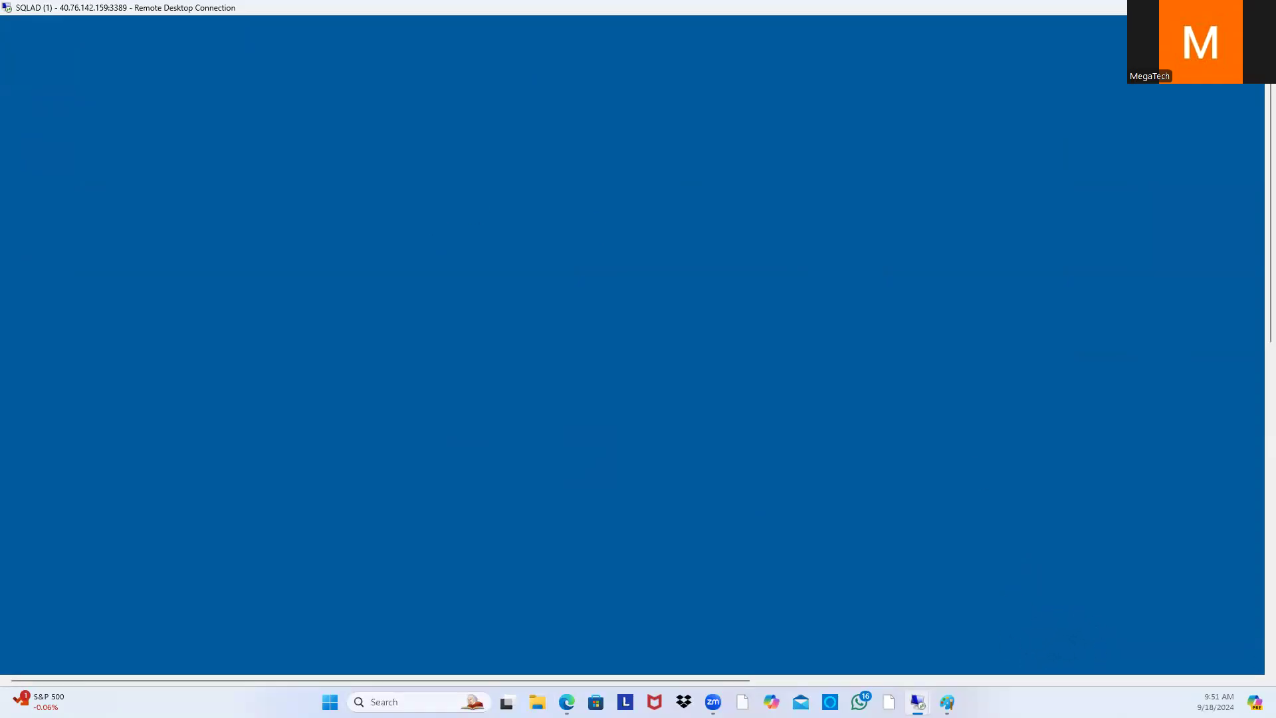
Step: Glance at the Paint network diagram, then make the SQLAD remote desktop window fill the screen
{"action": "mouse_move", "coordinate": [946, 702]}
{"action": "left_click", "coordinate": [954, 657]}
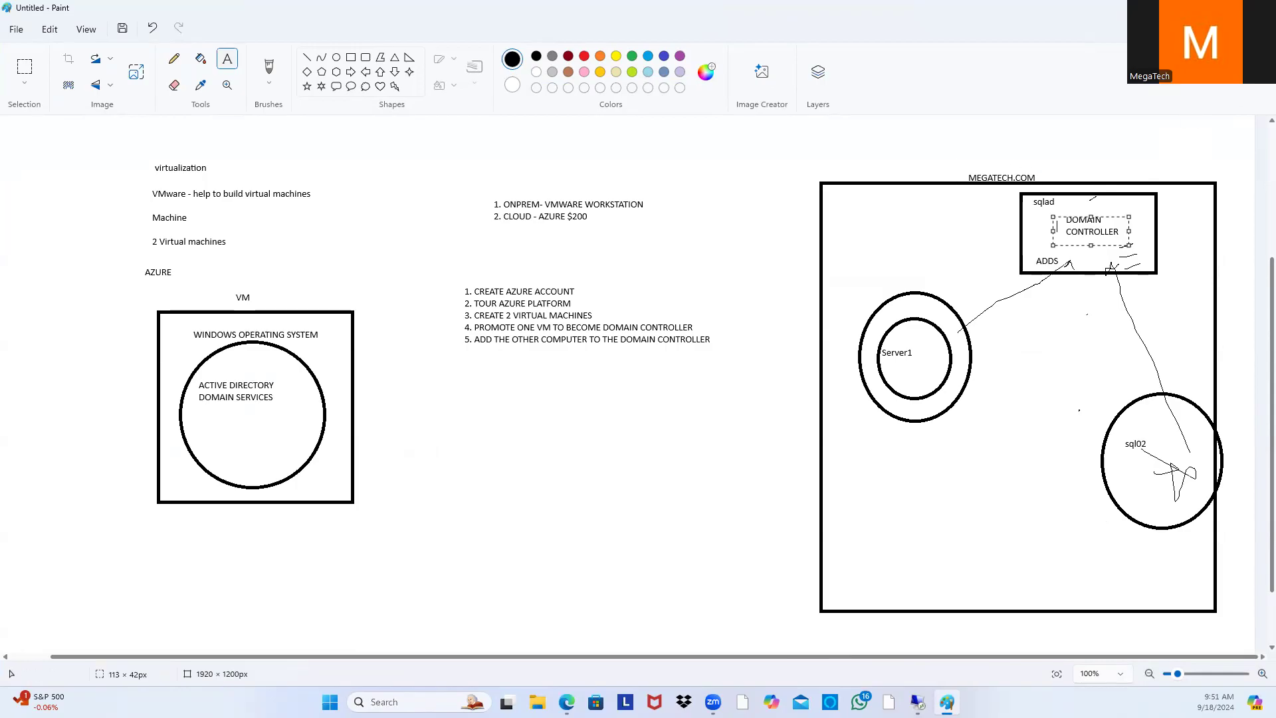
{"action": "left_click", "coordinate": [1199, 8]}
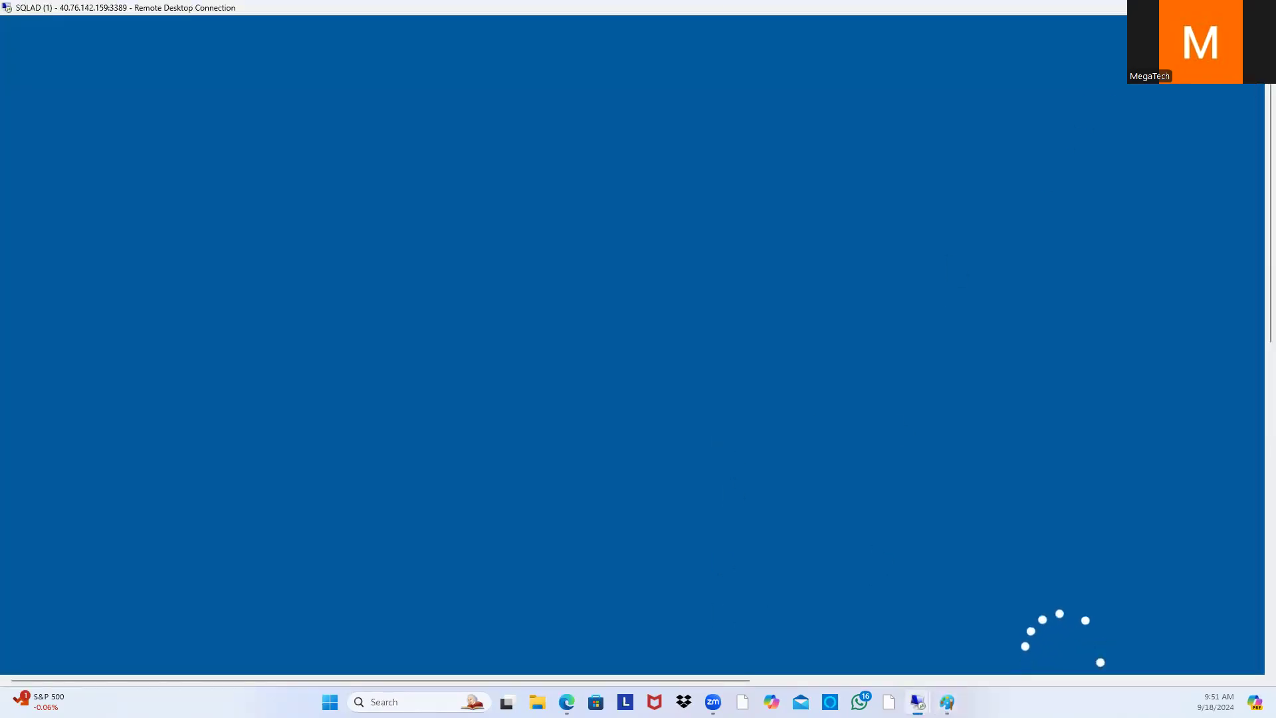
{"action": "left_click_drag", "start_coordinate": [1270, 362], "coordinate": [1270, 86]}
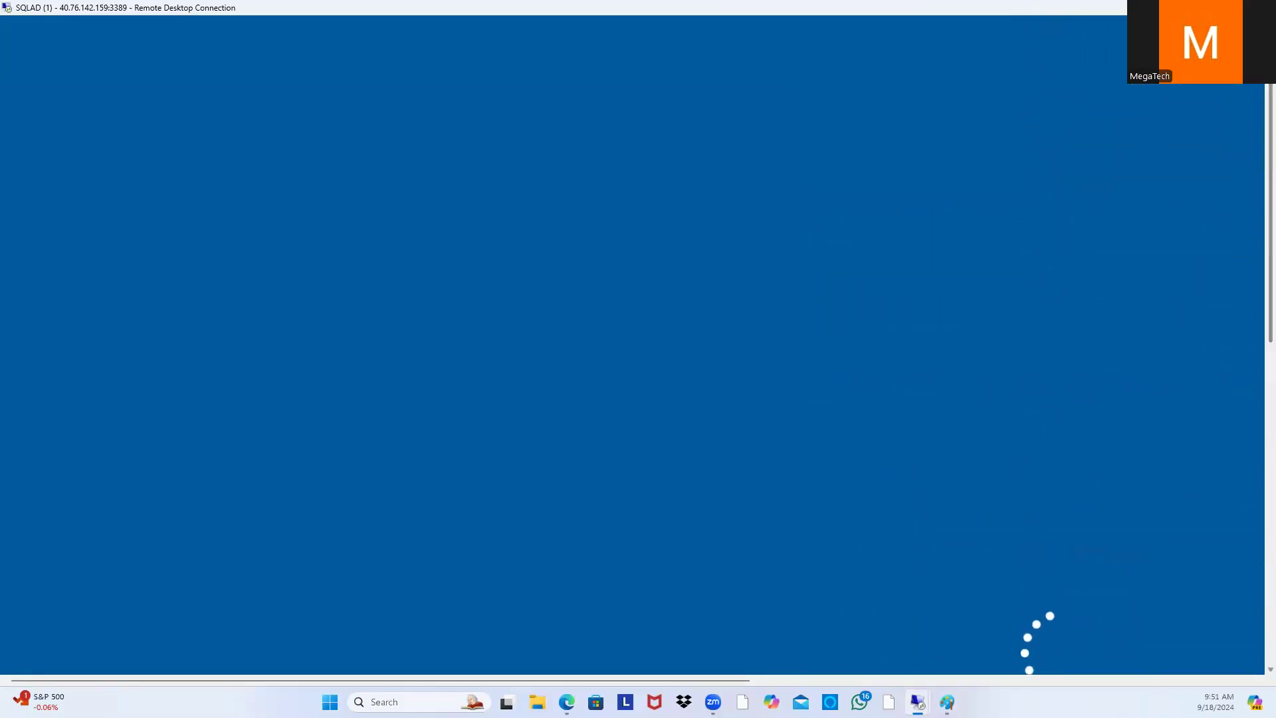
{"action": "left_click", "coordinate": [1230, 8]}
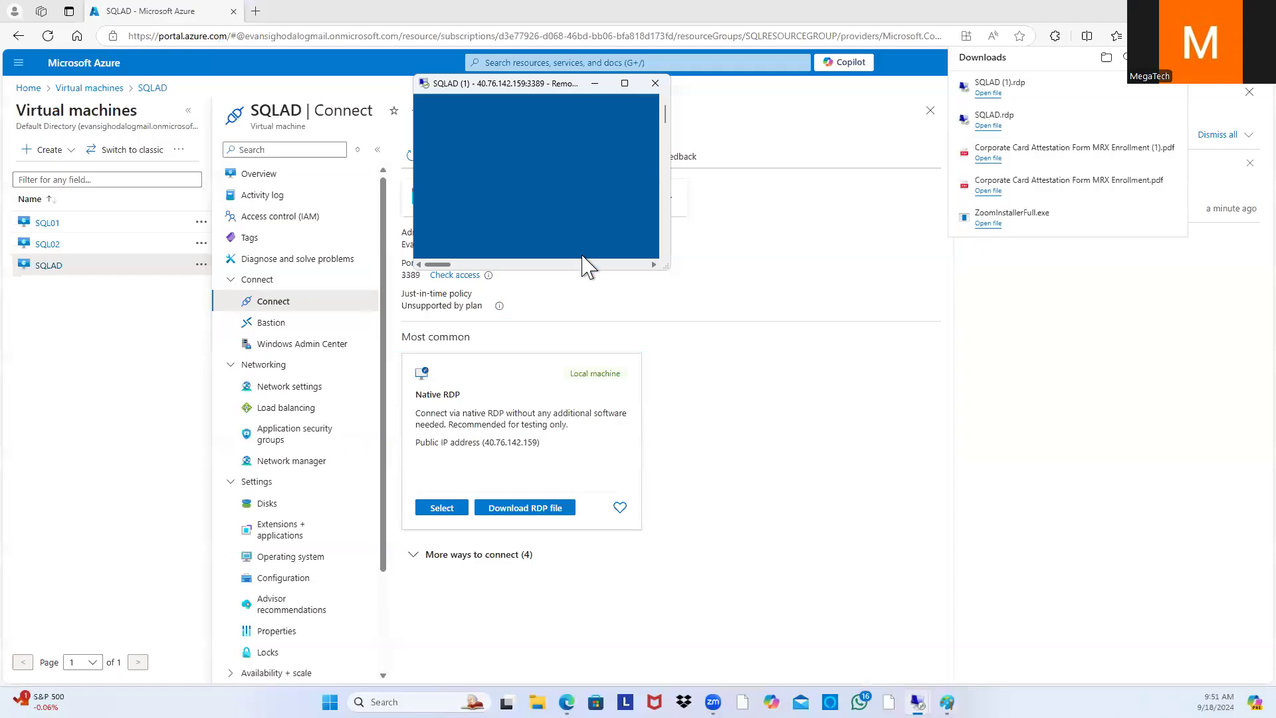
{"action": "left_click", "coordinate": [625, 84]}
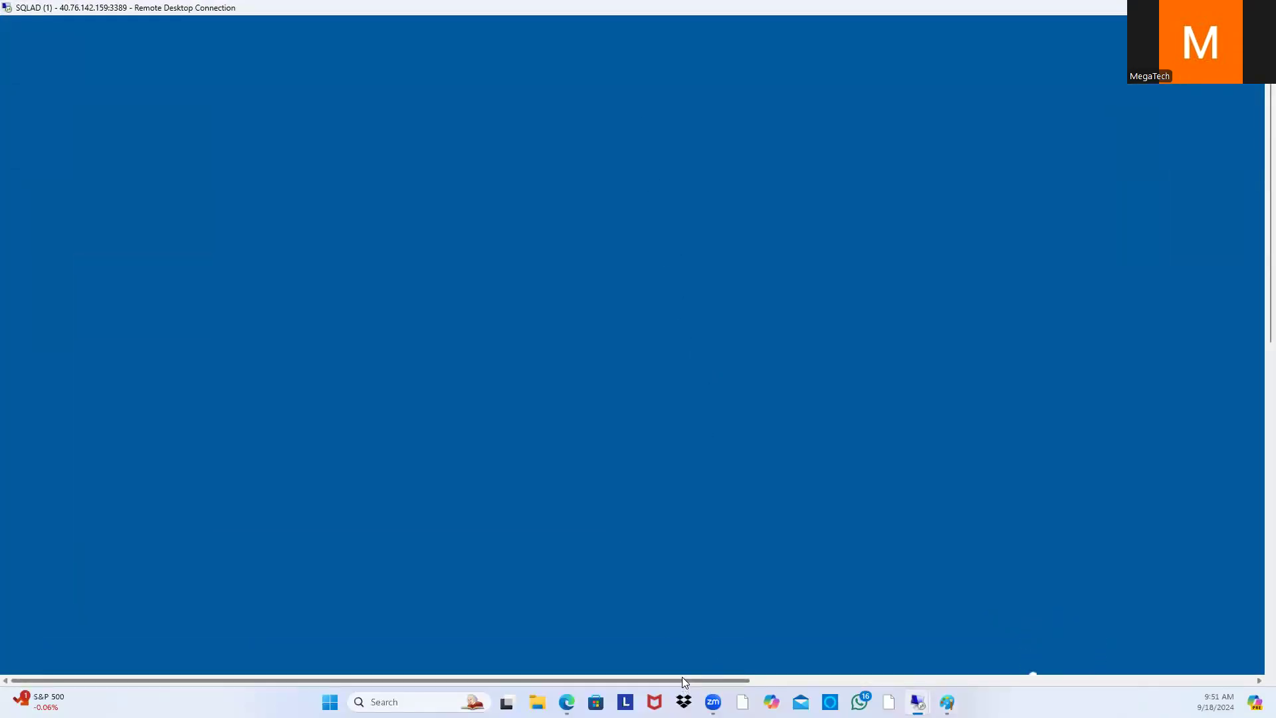
{"action": "left_click_drag", "start_coordinate": [744, 680], "coordinate": [1256, 638]}
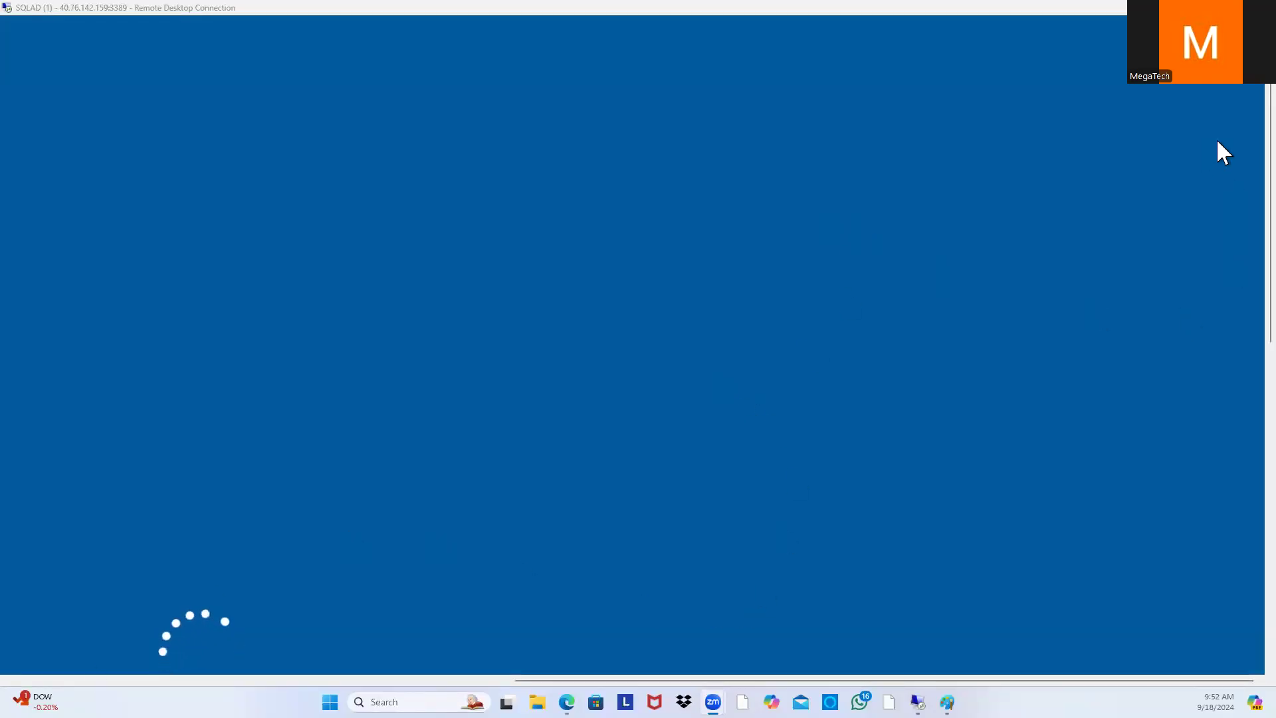
Step: Wait for SQLAD's Group Policy sign-in to finish until the Server Manager dashboard appears
{"action": "left_click_drag", "start_coordinate": [1269, 187], "coordinate": [1228, 288]}
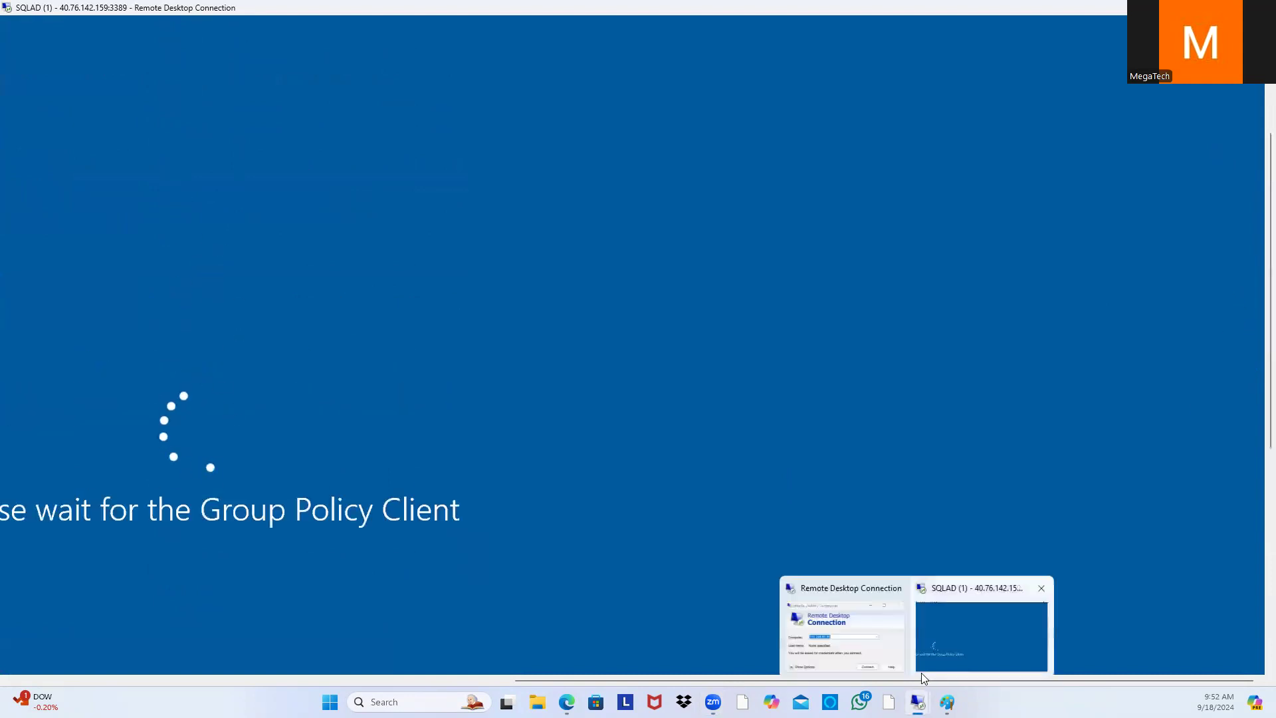
{"action": "left_click_drag", "start_coordinate": [919, 680], "coordinate": [674, 680]}
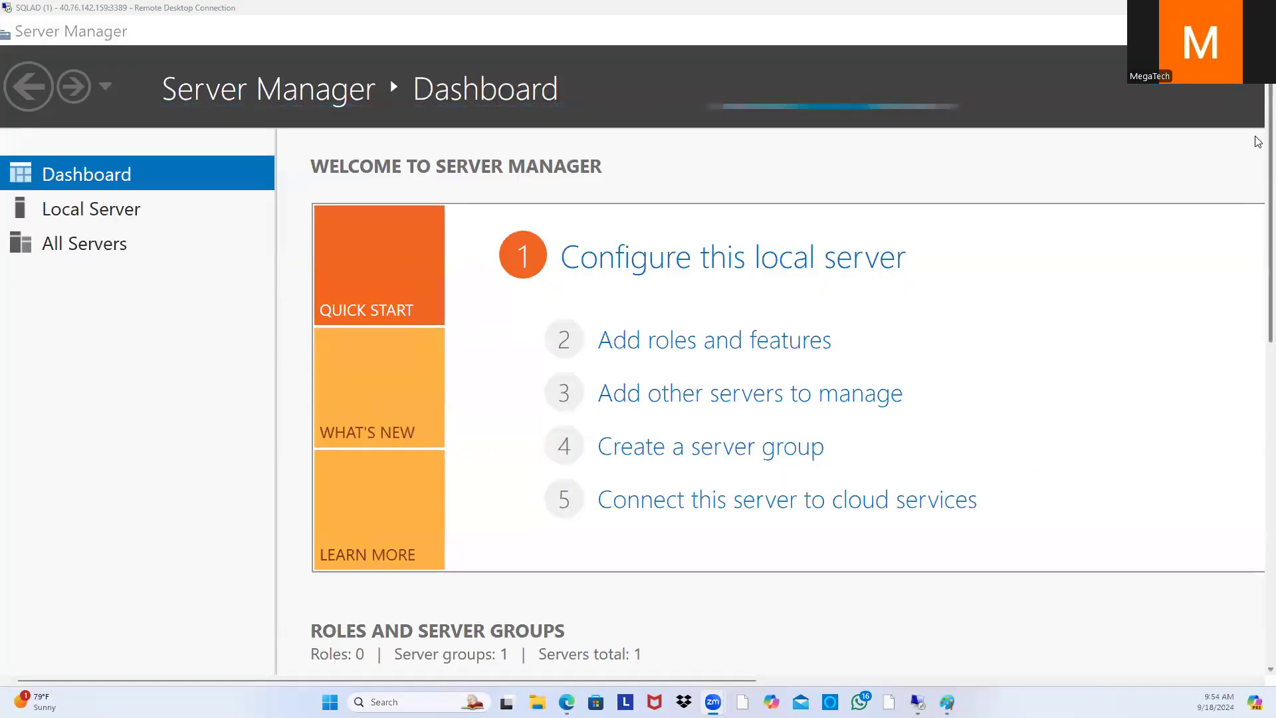
Step: Verify SQLAD's Local Server shows the Megatech.com domain, then launch Active Directory Users and Computers
{"action": "scroll", "coordinate": [1255, 384], "scroll_direction": "down", "scroll_amount": 5}
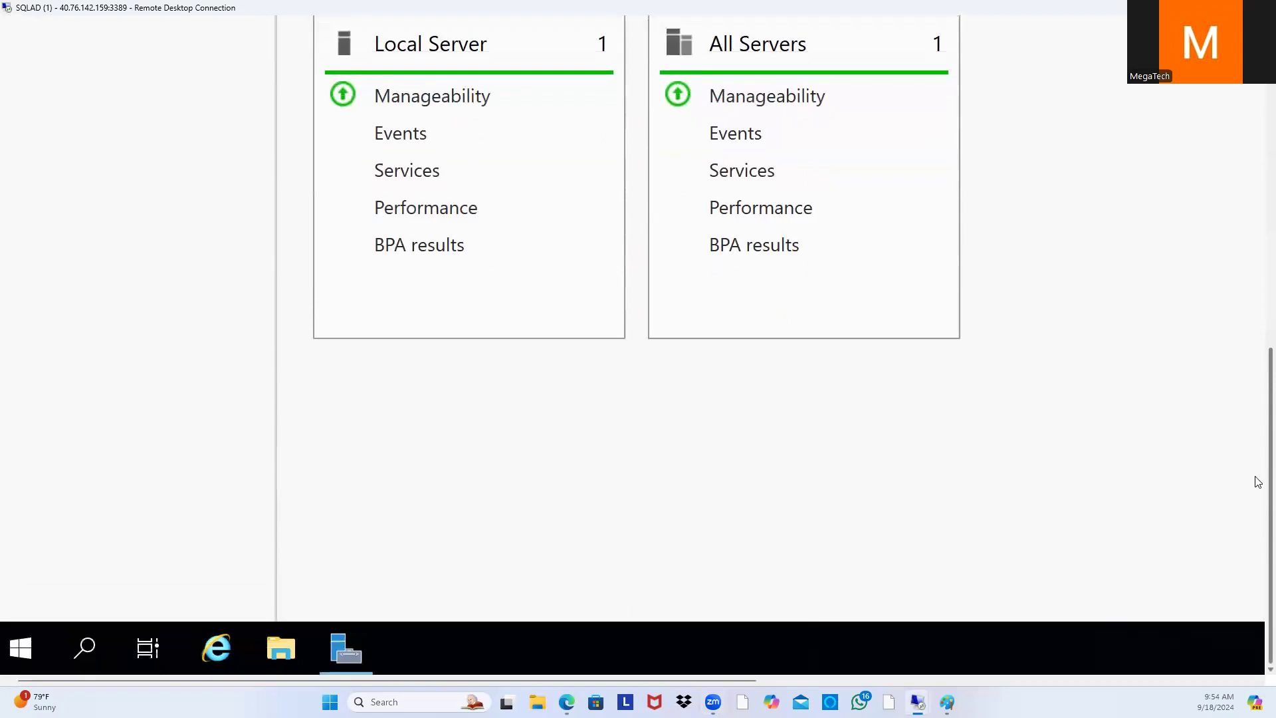
{"action": "scroll", "coordinate": [1258, 387], "scroll_direction": "down", "scroll_amount": 2}
{"action": "scroll", "coordinate": [1258, 435], "scroll_direction": "up", "scroll_amount": 7}
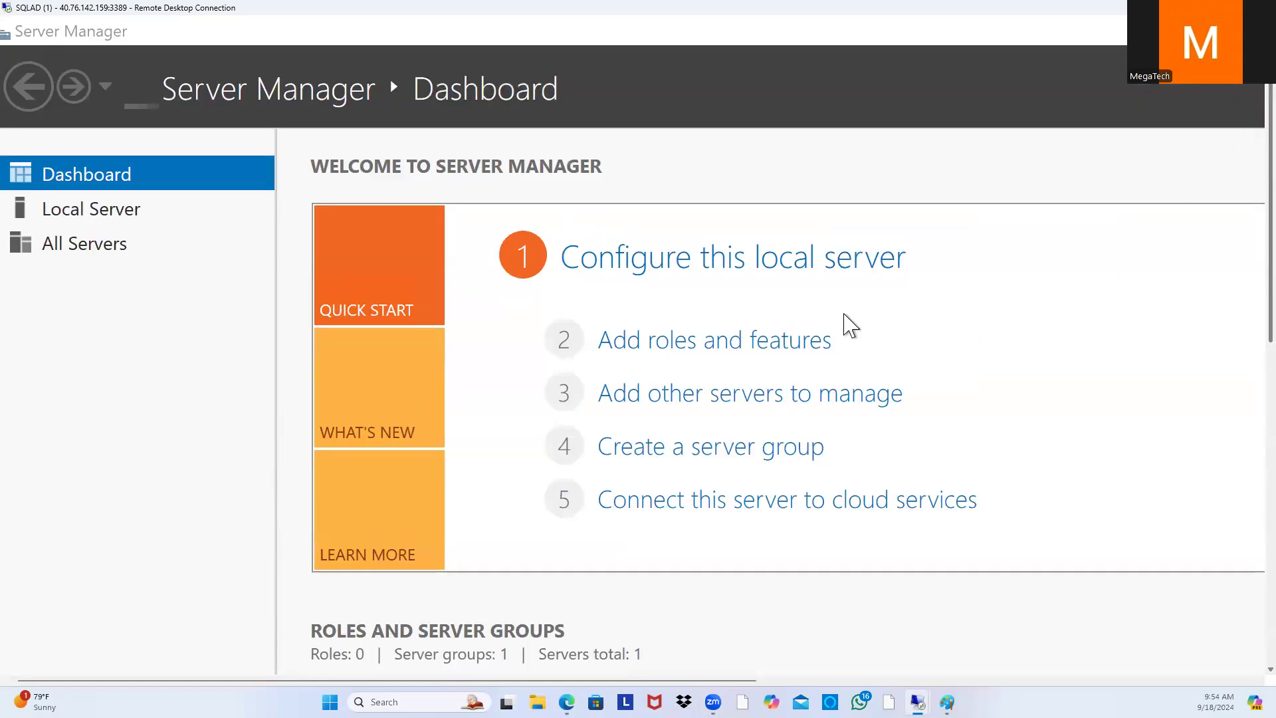
{"action": "left_click", "coordinate": [129, 210]}
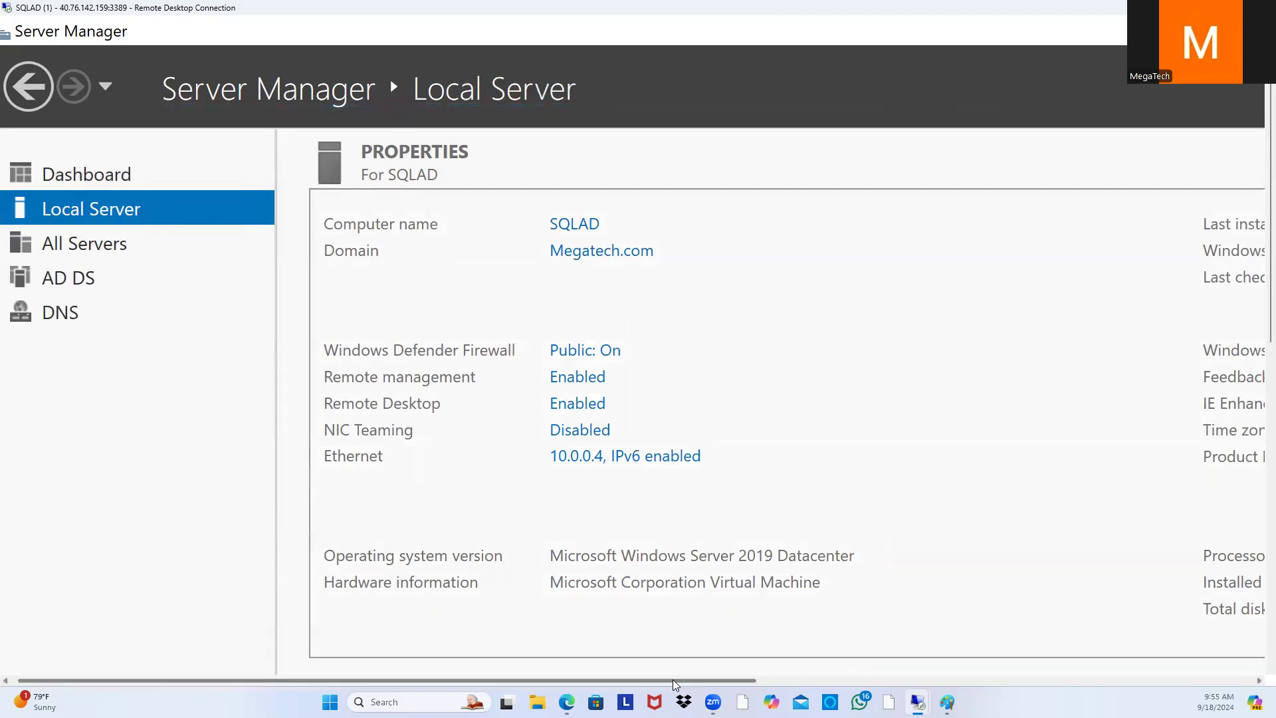
{"action": "left_click_drag", "start_coordinate": [675, 681], "coordinate": [1171, 680]}
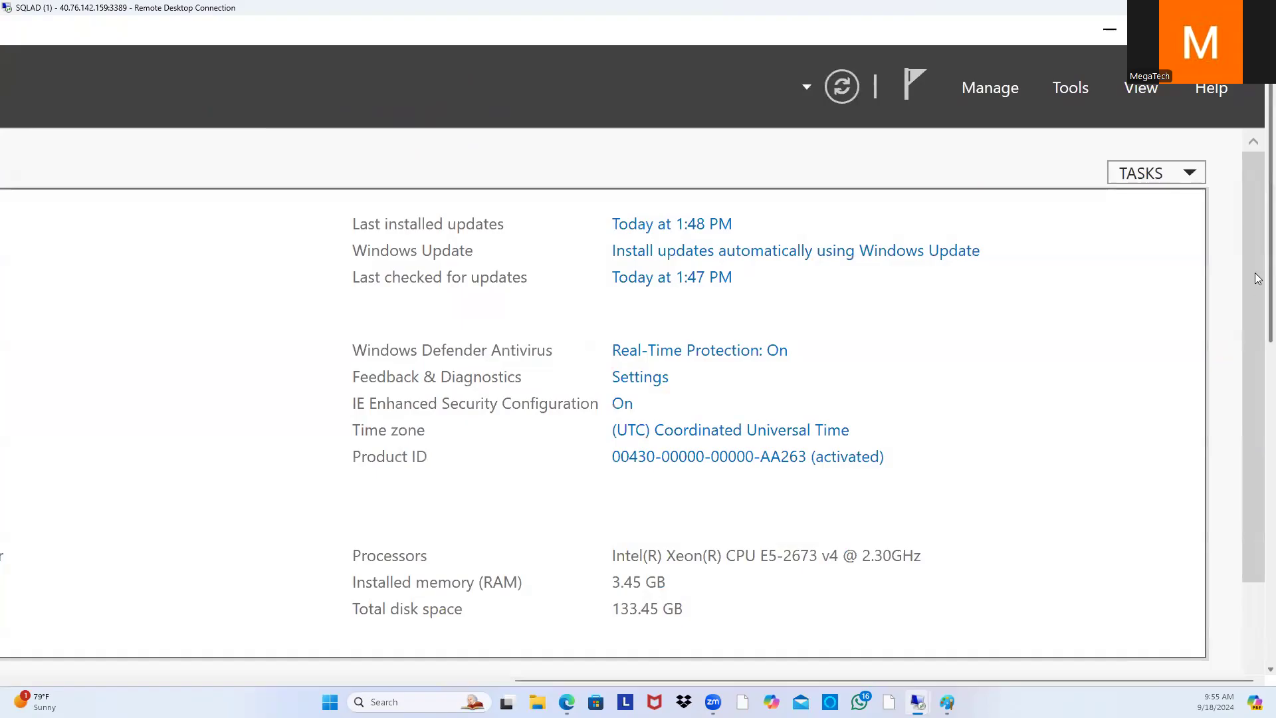
{"action": "left_click", "coordinate": [1073, 88]}
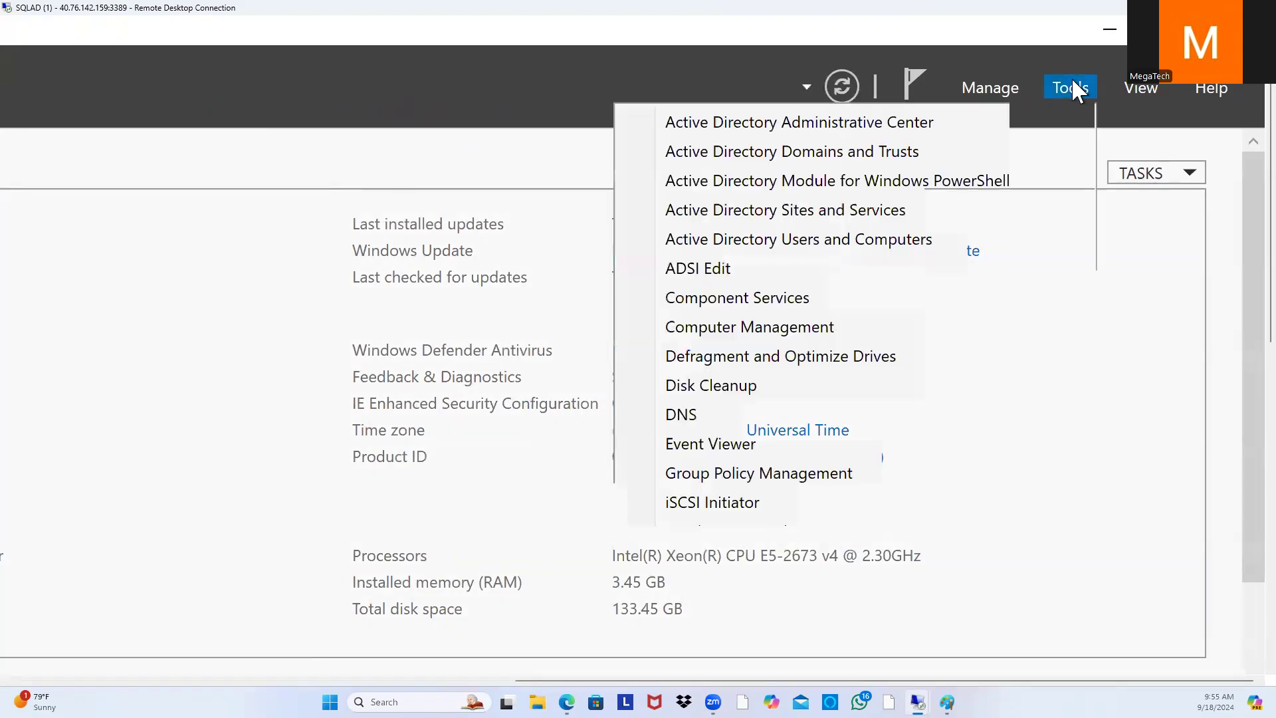
{"action": "left_click", "coordinate": [801, 250]}
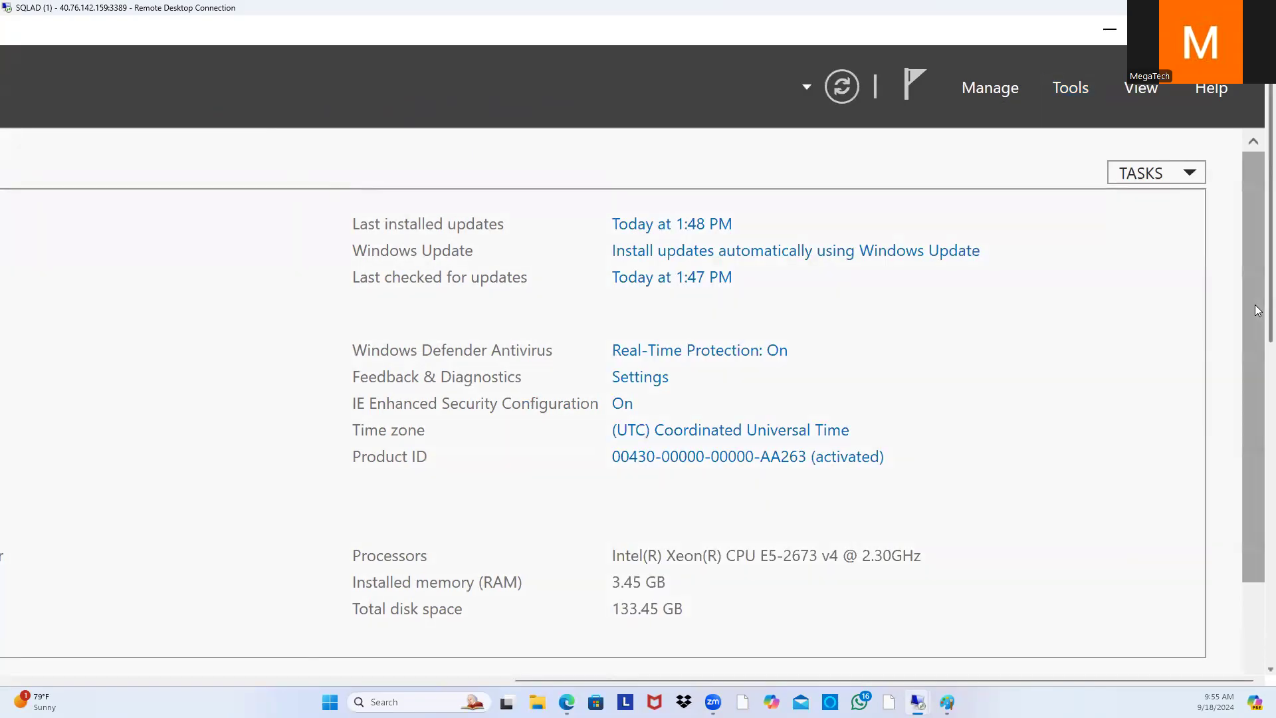
Step: Expand Megatech.com and browse the Users container, pointing out the built-in Administrator account
{"action": "left_click_drag", "start_coordinate": [823, 681], "coordinate": [319, 680]}
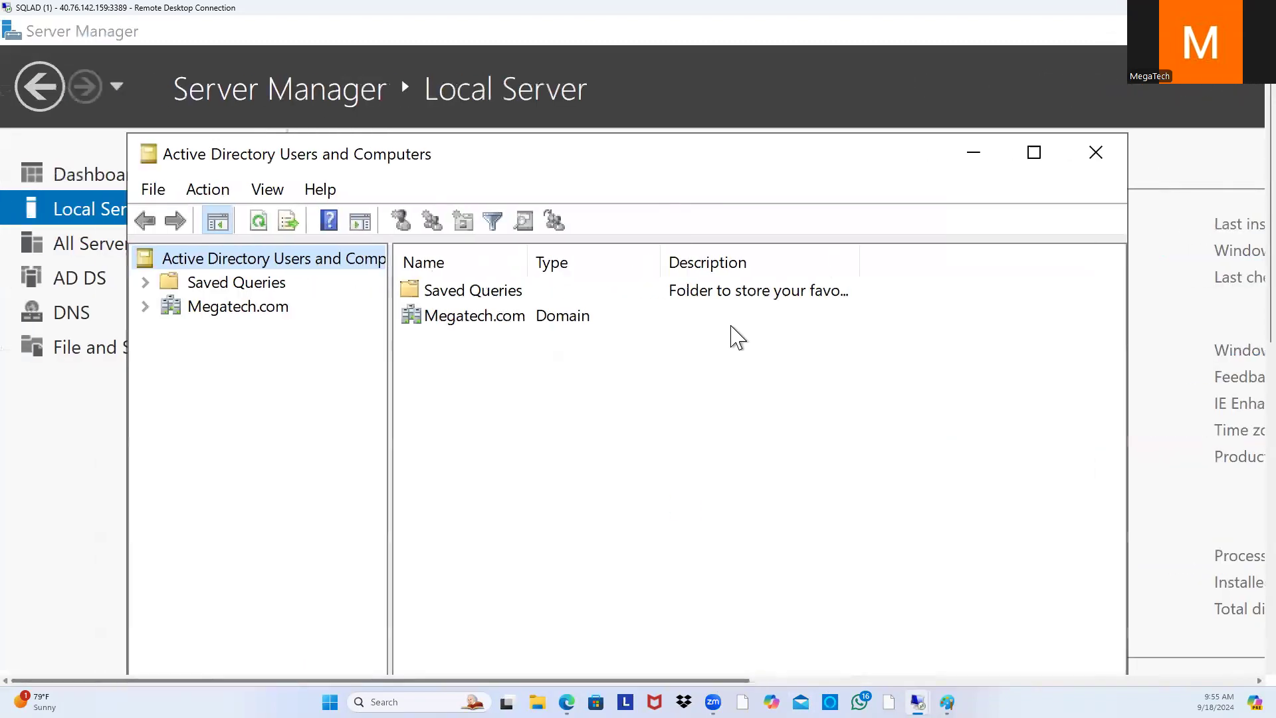
{"action": "left_click_drag", "start_coordinate": [705, 175], "coordinate": [729, 82]}
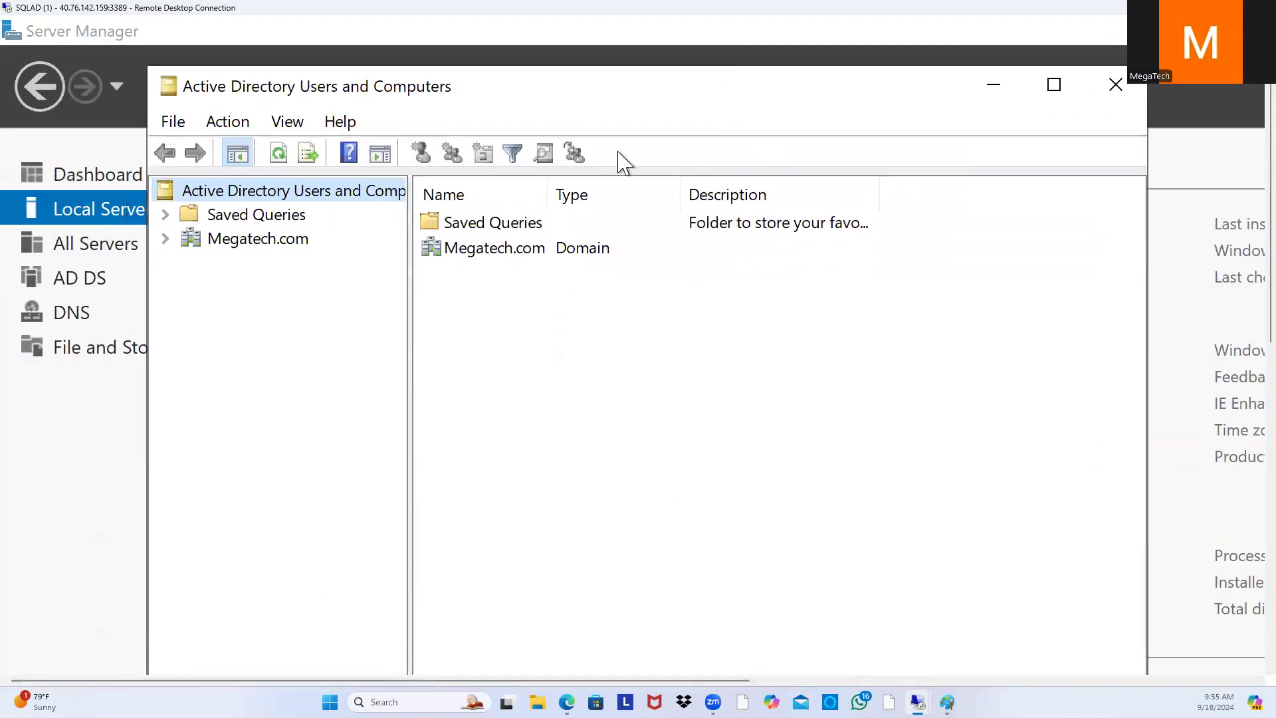
{"action": "left_click", "coordinate": [165, 238]}
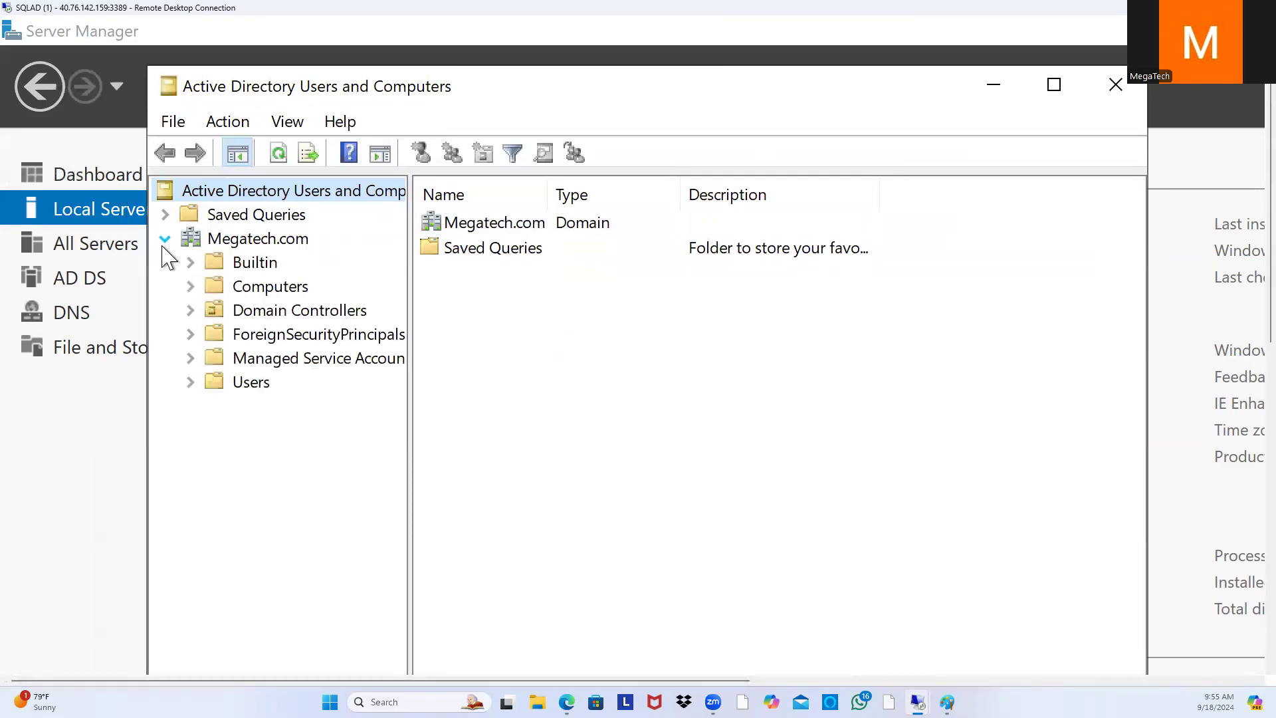
{"action": "left_click", "coordinate": [244, 391]}
{"action": "scroll", "coordinate": [802, 422], "scroll_direction": "down", "scroll_amount": 1}
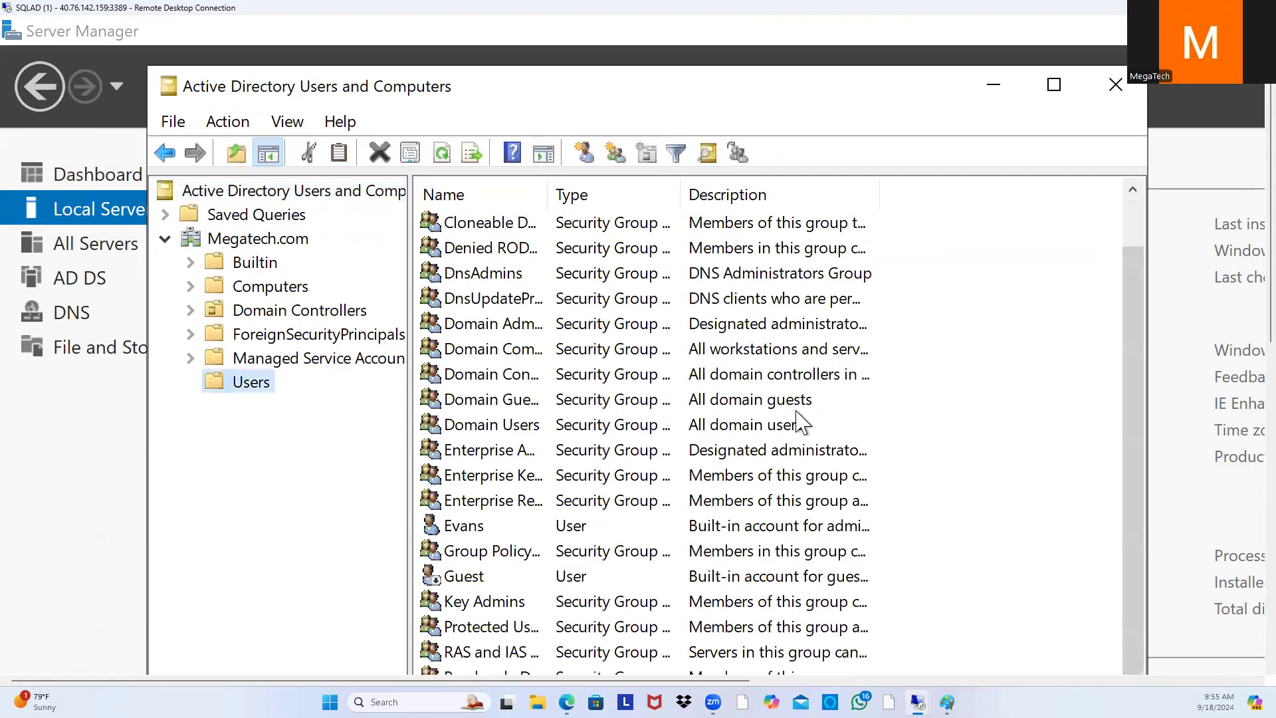
{"action": "left_click", "coordinate": [545, 526]}
Step: Confirm the Computers container is empty, then minimize the console and the SQLAD session
{"action": "left_click_drag", "start_coordinate": [1145, 313], "coordinate": [1150, 560]}
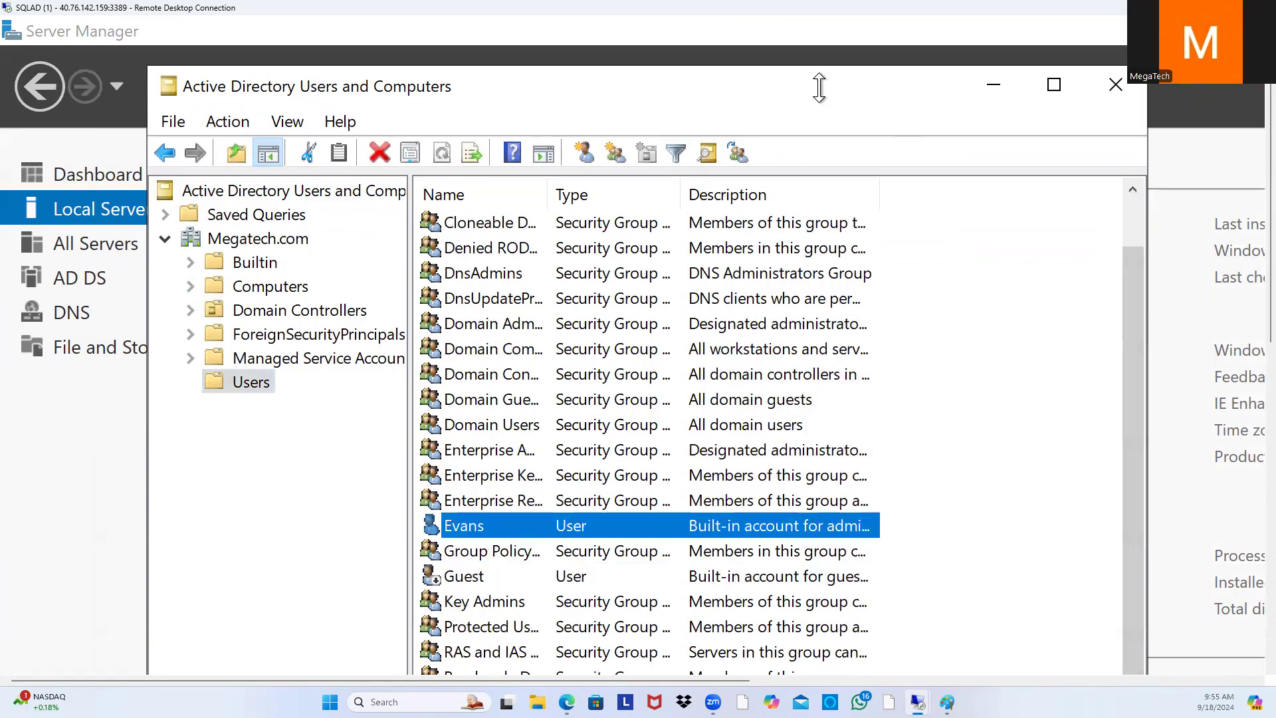
{"action": "left_click_drag", "start_coordinate": [820, 88], "coordinate": [805, 40]}
{"action": "scroll", "coordinate": [870, 493], "scroll_direction": "up", "scroll_amount": 1}
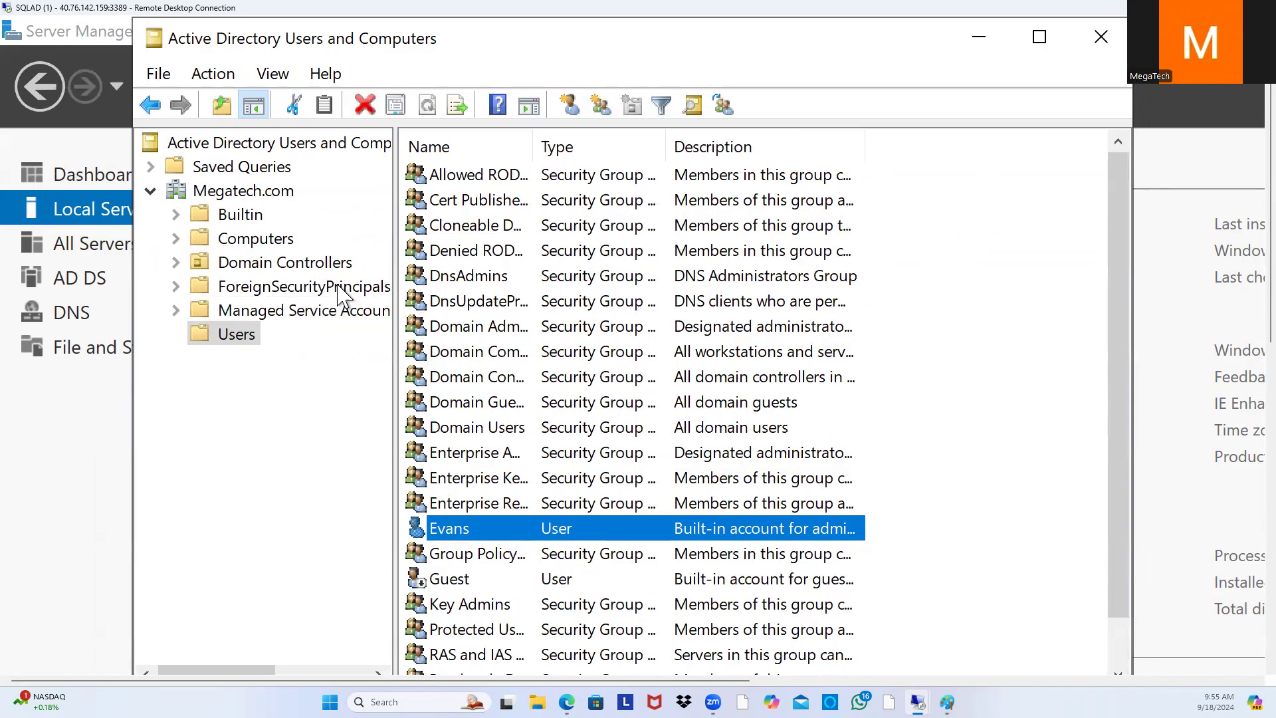
{"action": "left_click", "coordinate": [277, 241]}
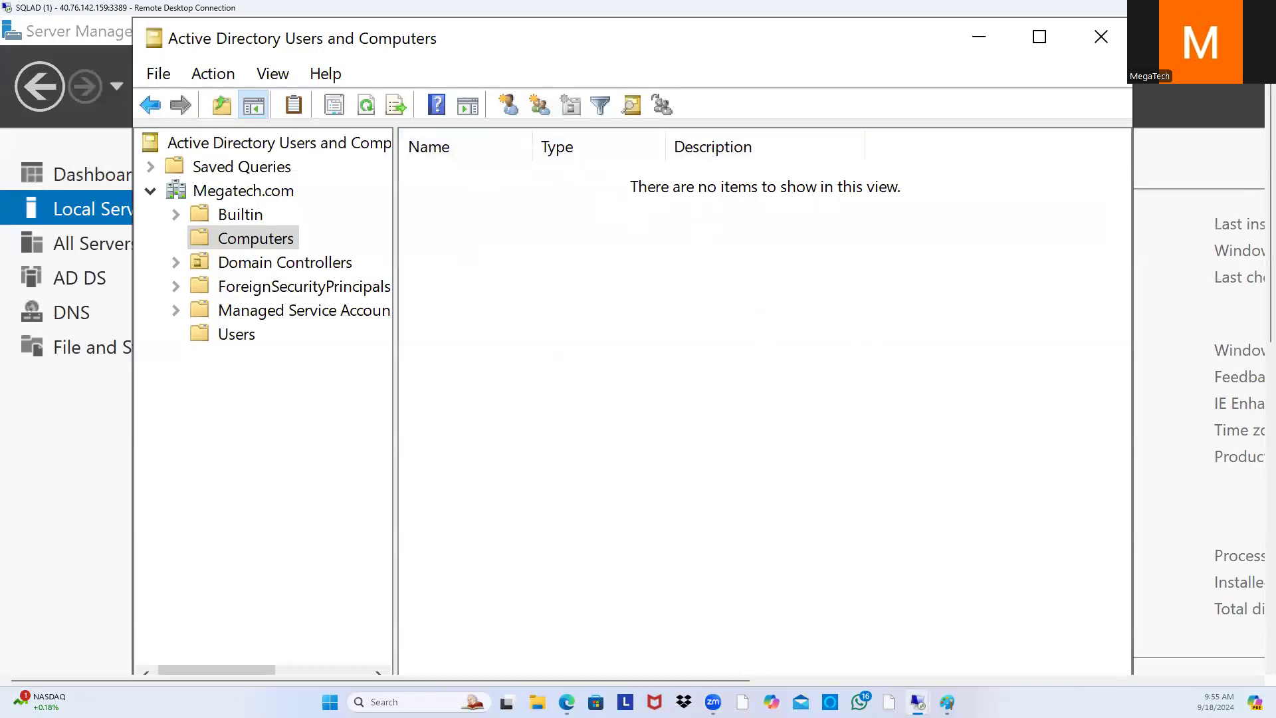
{"action": "left_click", "coordinate": [984, 38]}
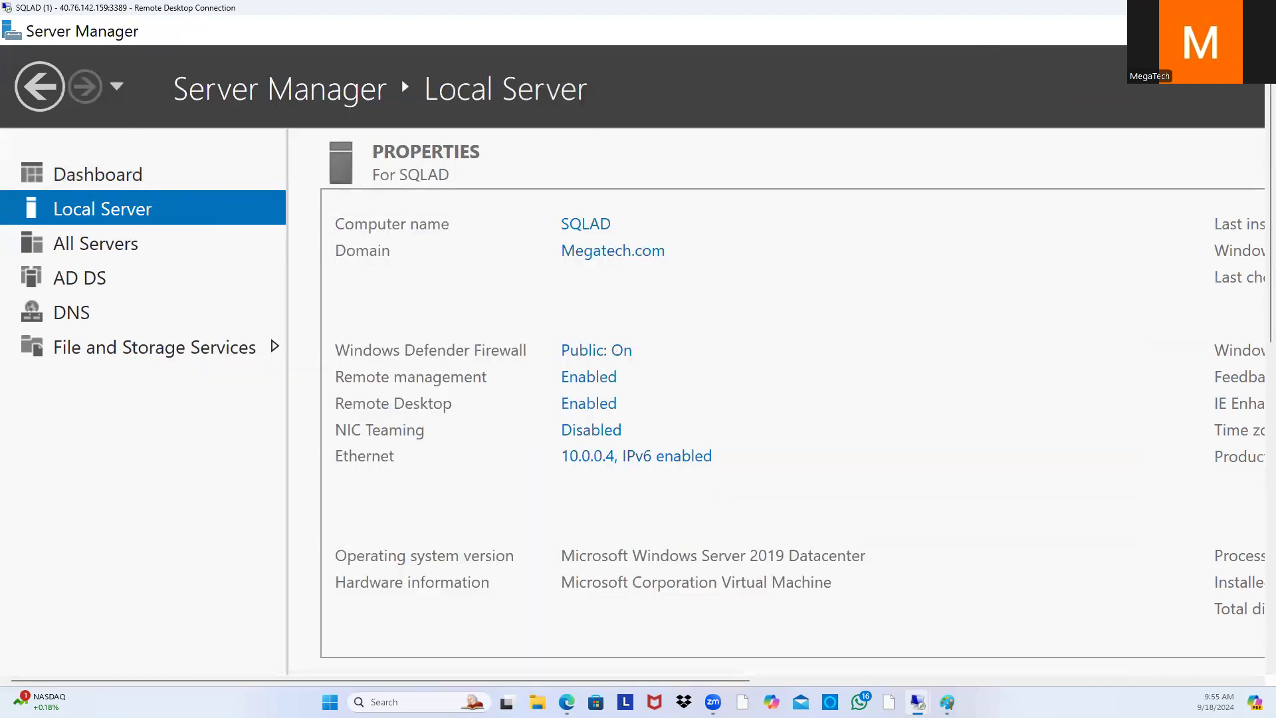
{"action": "left_click", "coordinate": [1198, 8]}
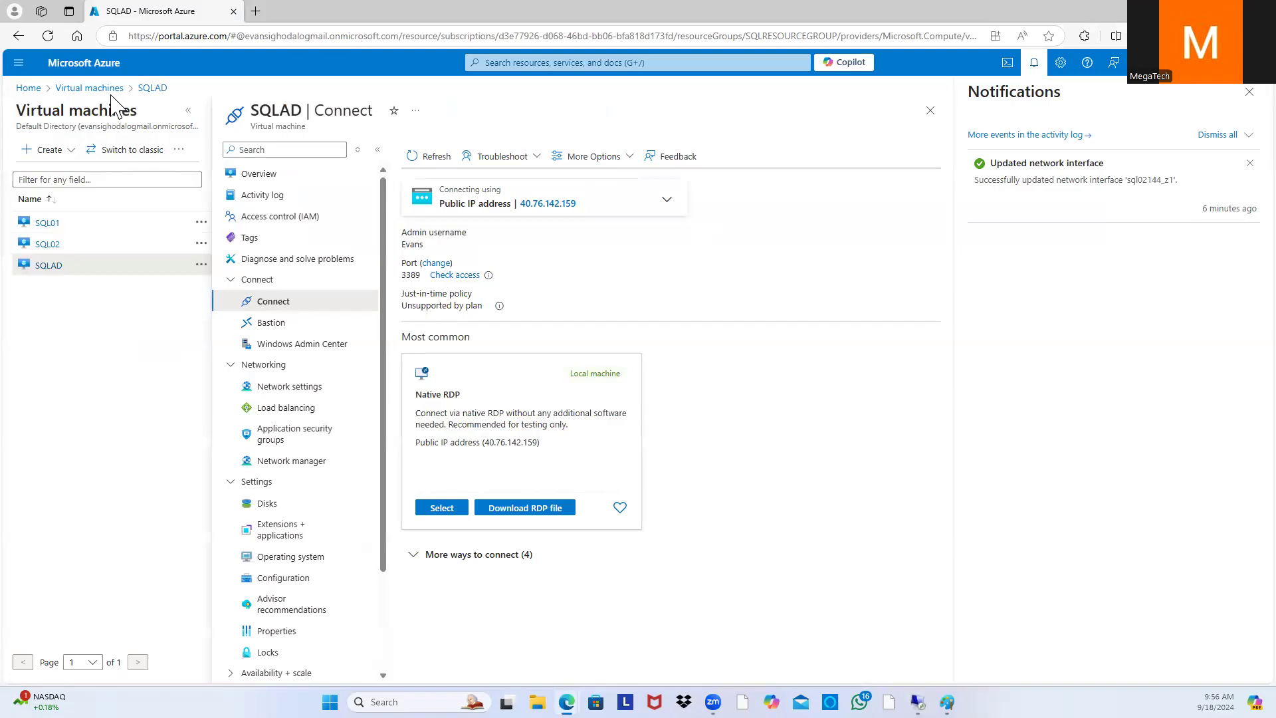
Step: Open SQL02's overview from the Virtual machines list and close the Notifications panel
{"action": "left_click", "coordinate": [89, 88]}
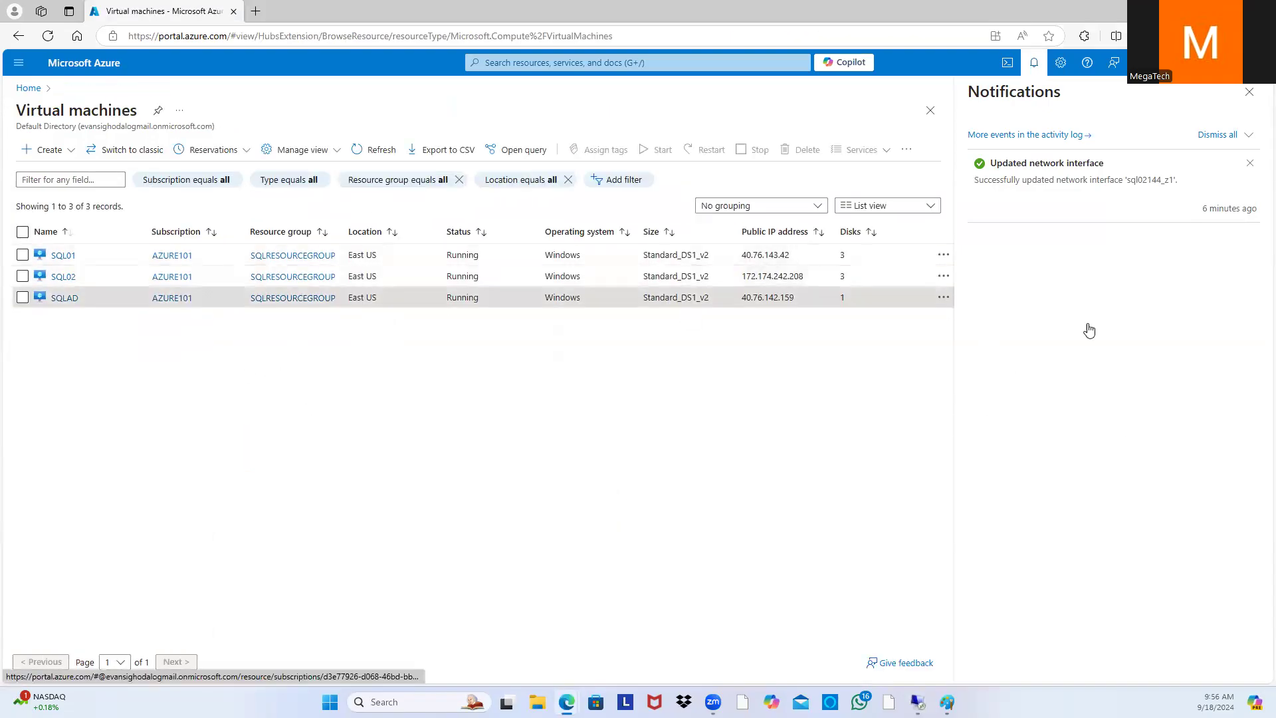
{"action": "left_click", "coordinate": [63, 278]}
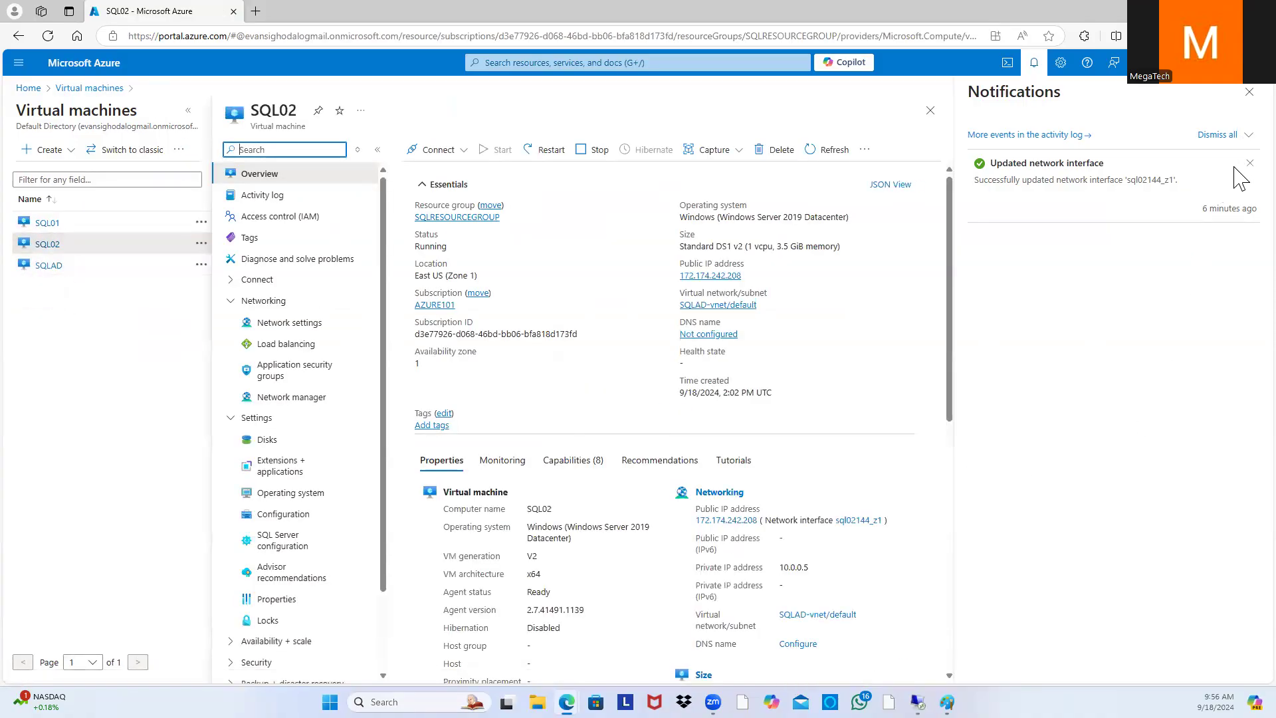
{"action": "left_click", "coordinate": [1250, 92]}
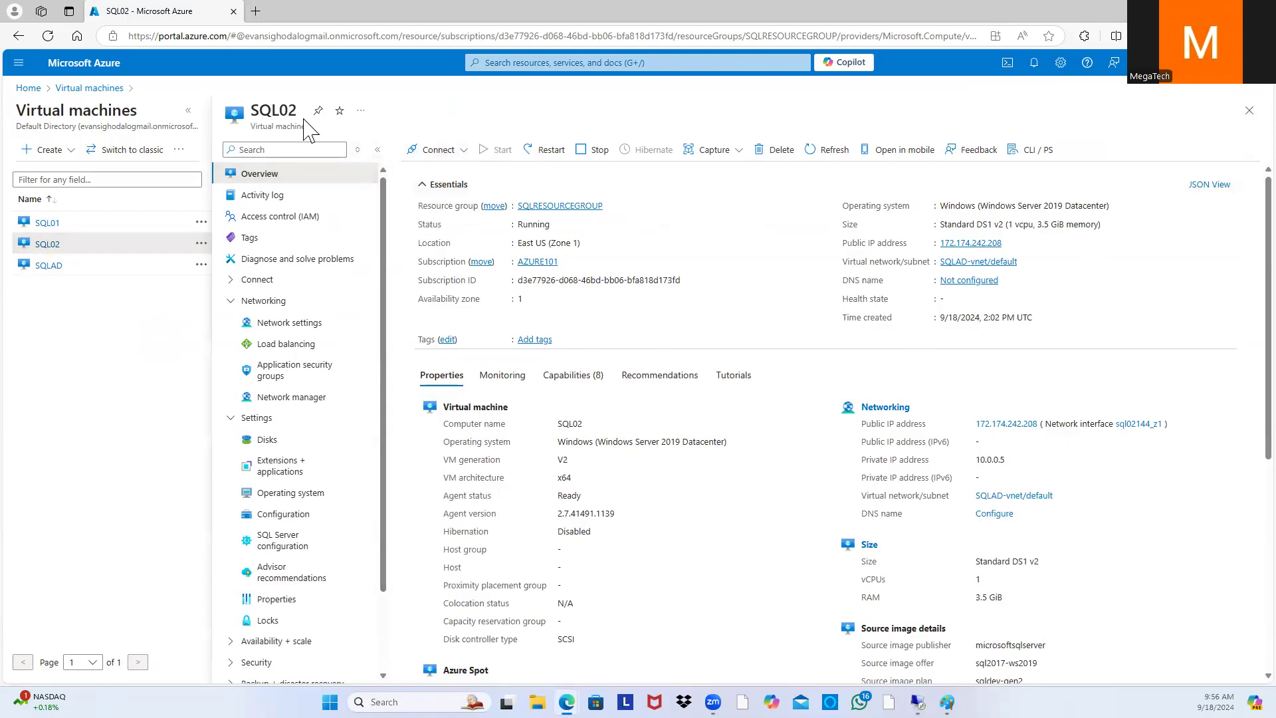
Step: Download and keep SQL02.rdp, then launch it past the unknown publisher warning
{"action": "left_click", "coordinate": [437, 153]}
{"action": "left_click", "coordinate": [454, 175]}
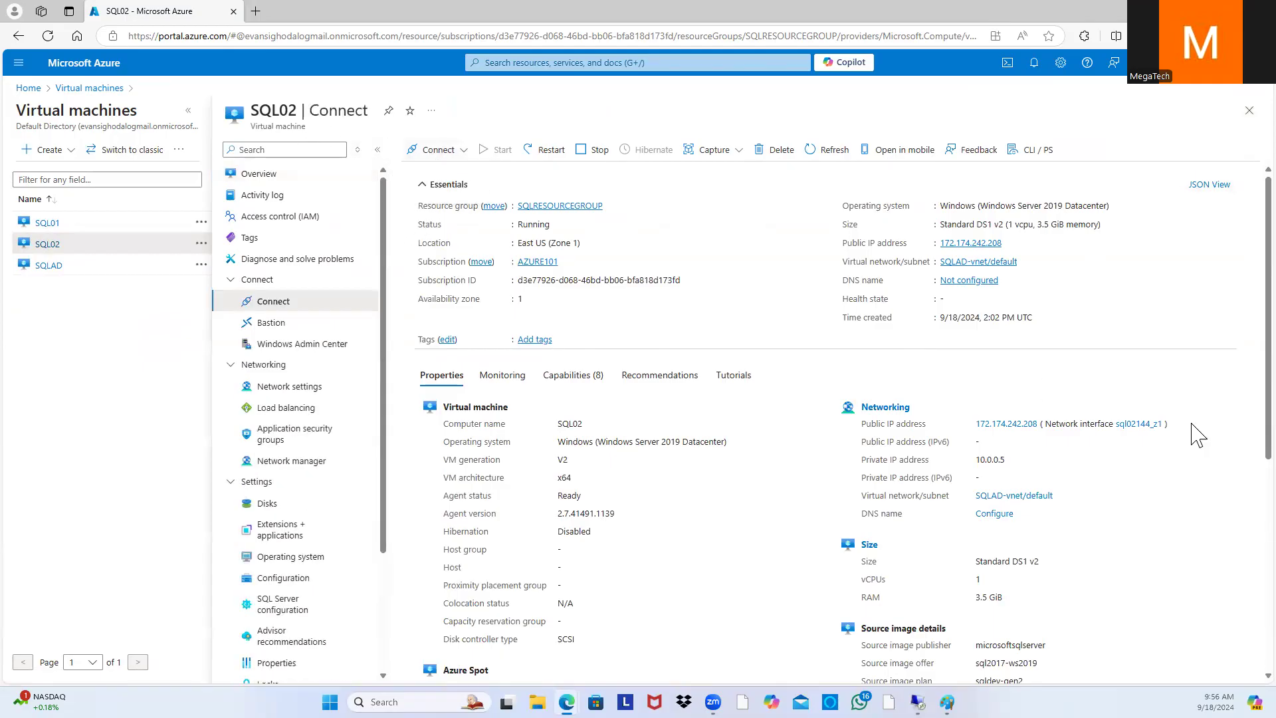
{"action": "left_click", "coordinate": [555, 475]}
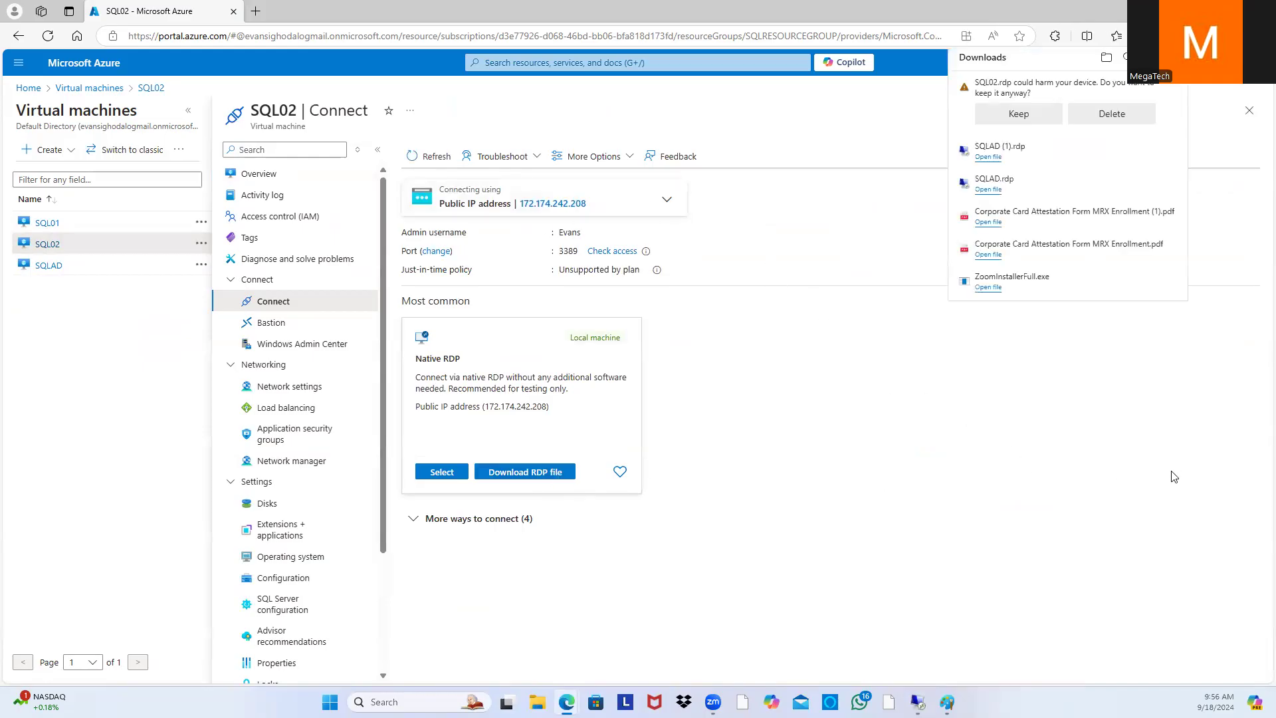
{"action": "left_click", "coordinate": [1019, 113]}
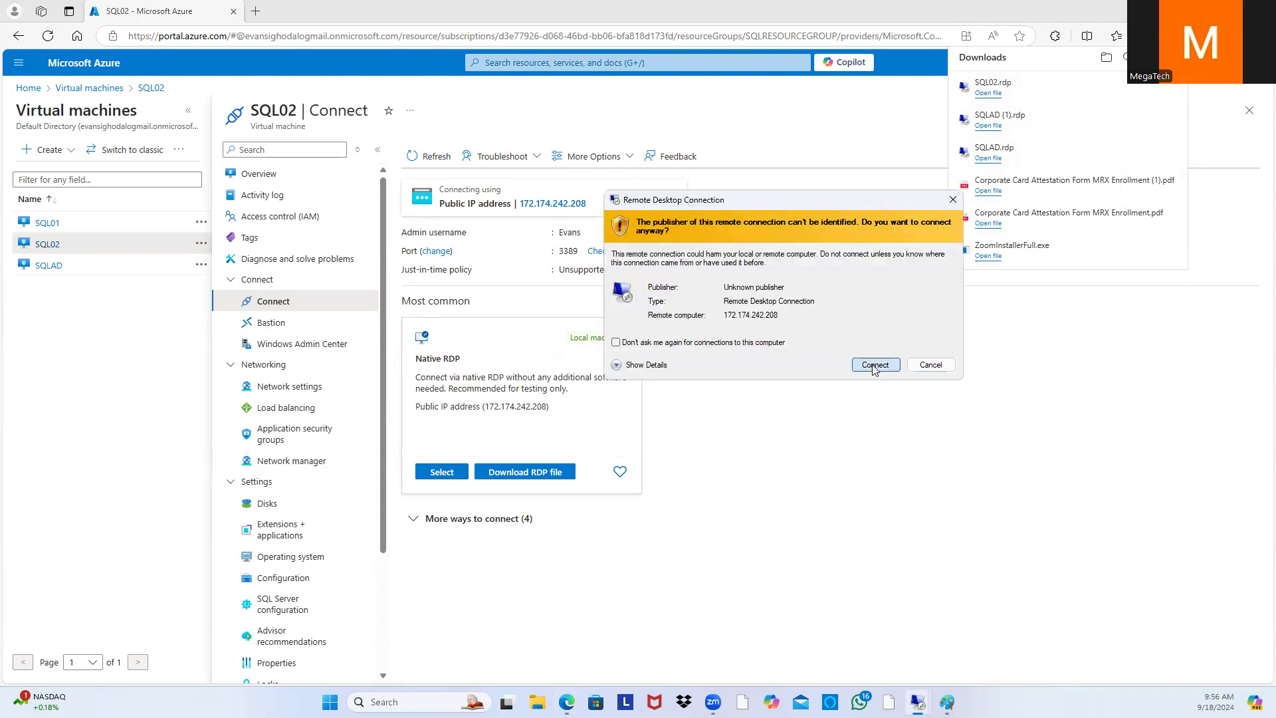
{"action": "left_click", "coordinate": [874, 365]}
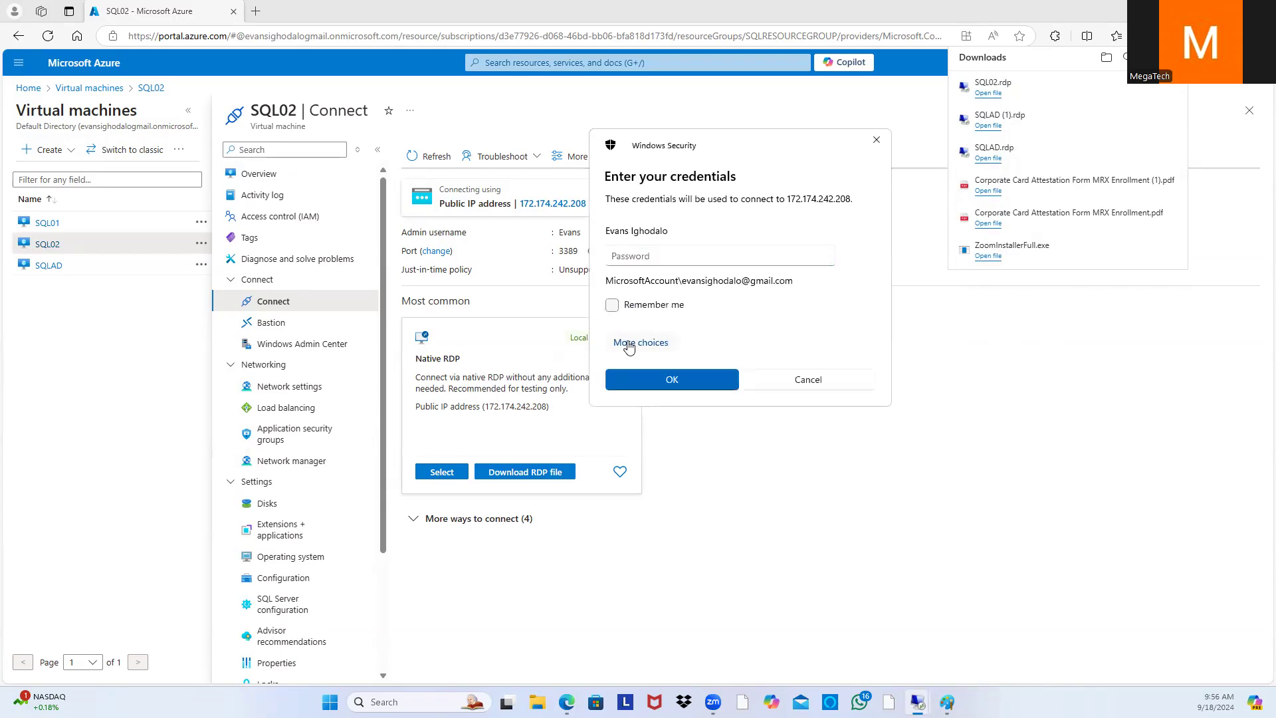
Step: Sign in with a different account using the admin username and password, accepting the certificate warning
{"action": "left_click", "coordinate": [628, 343]}
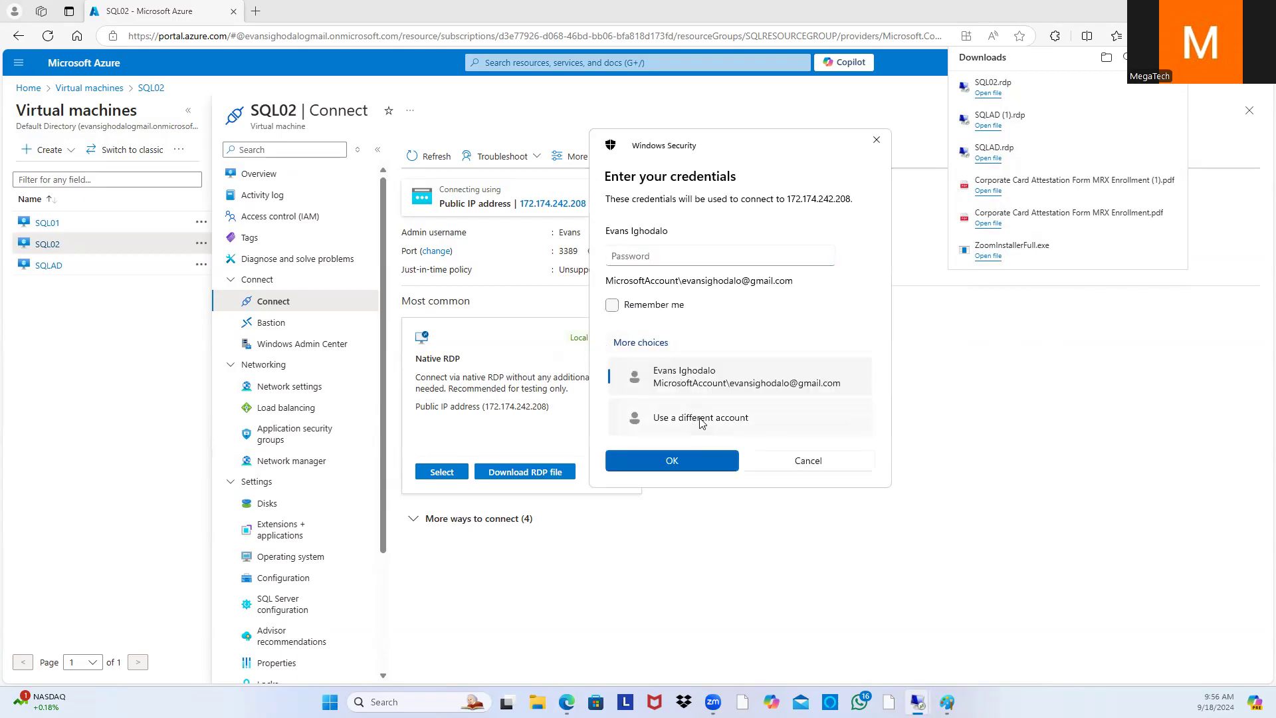
{"action": "left_click", "coordinate": [702, 418]}
{"action": "type", "text": "E"}
{"action": "left_click", "coordinate": [732, 270]}
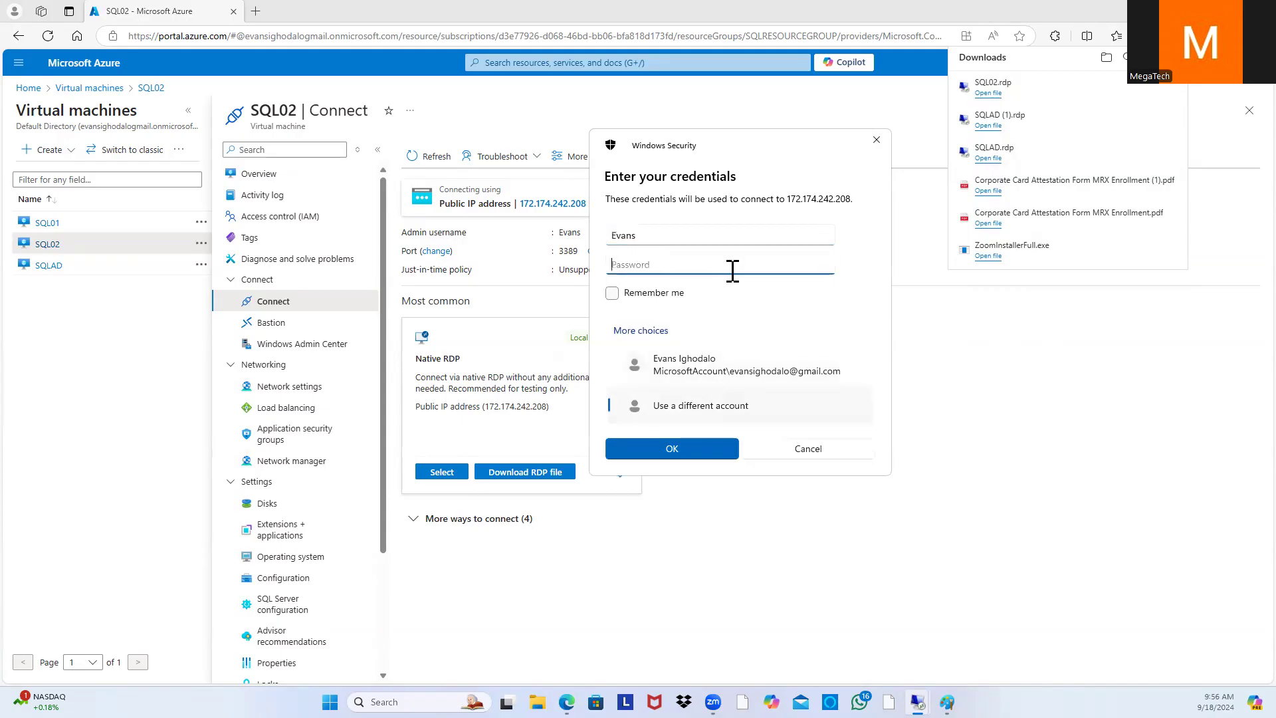
{"action": "type", "text": "•••••••••"}
{"action": "left_click", "coordinate": [715, 455]}
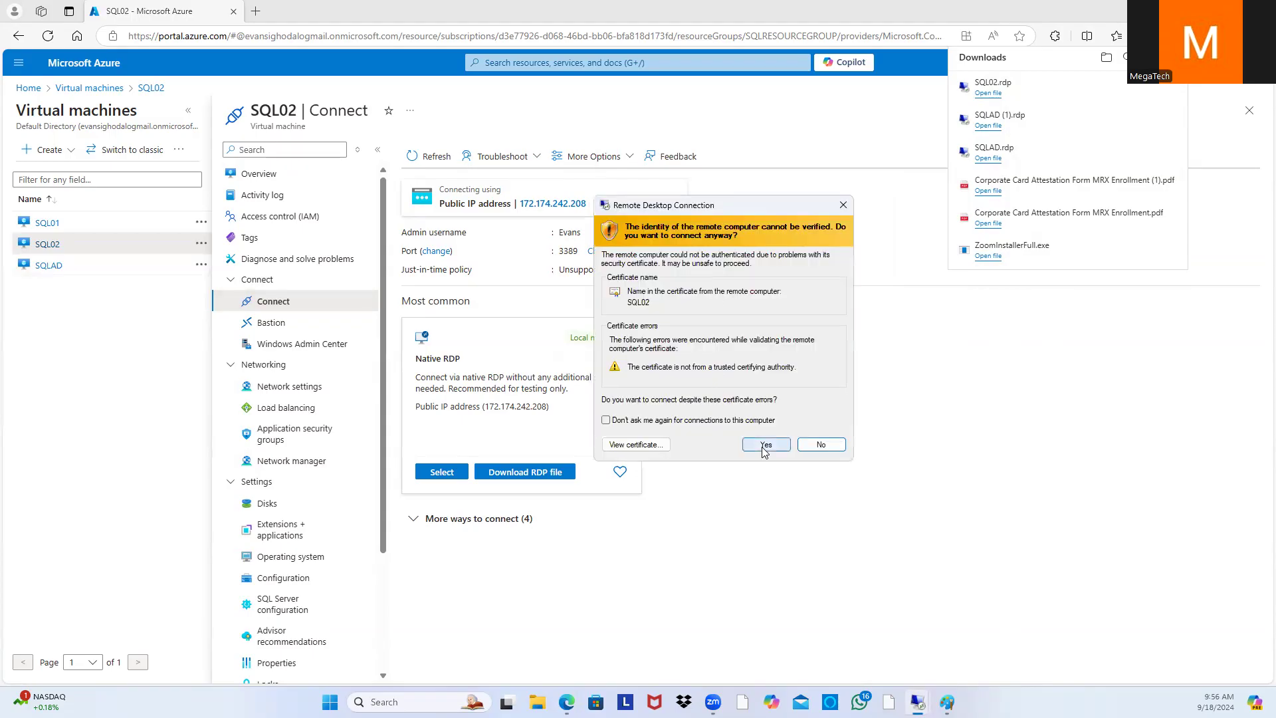
{"action": "left_click", "coordinate": [764, 449]}
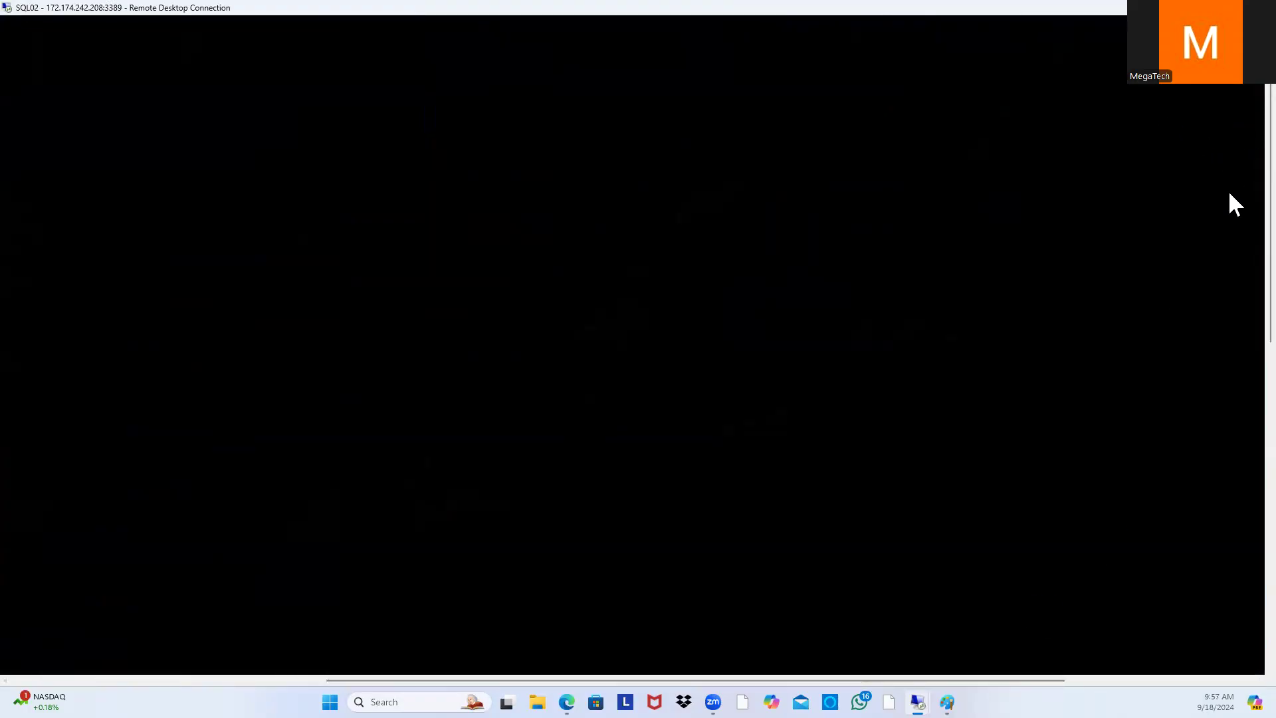
Step: Resize the SQL02 remote window, glance at the Paint network diagram, then maximize the session
{"action": "left_click_drag", "start_coordinate": [1234, 212], "coordinate": [1229, 124]}
{"action": "left_click", "coordinate": [1230, 7]}
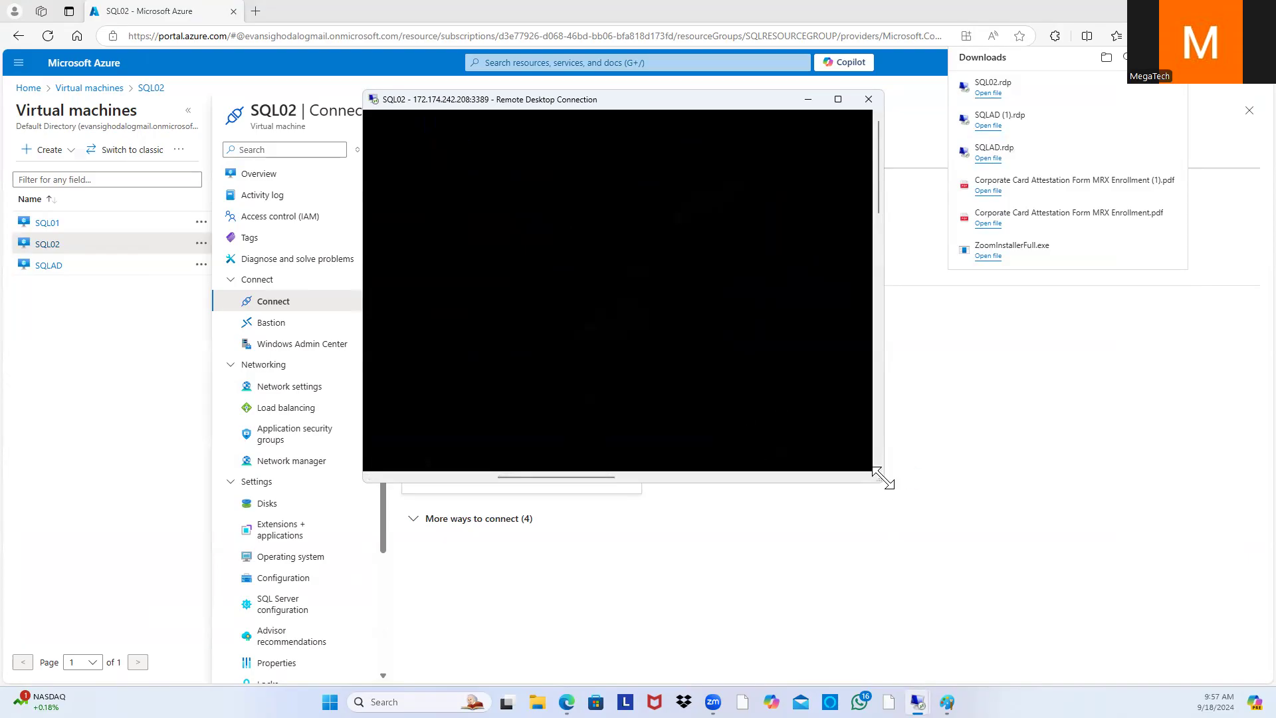
{"action": "left_click_drag", "start_coordinate": [884, 480], "coordinate": [964, 576]}
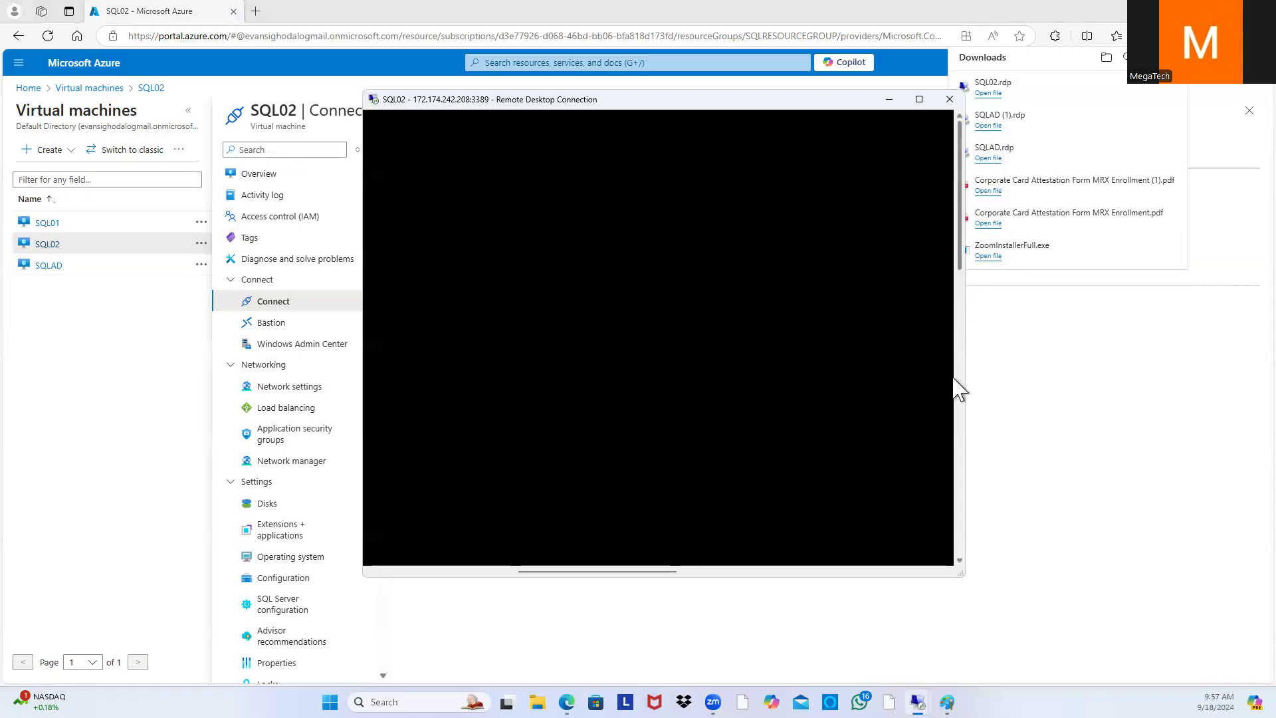
{"action": "mouse_move", "coordinate": [946, 701]}
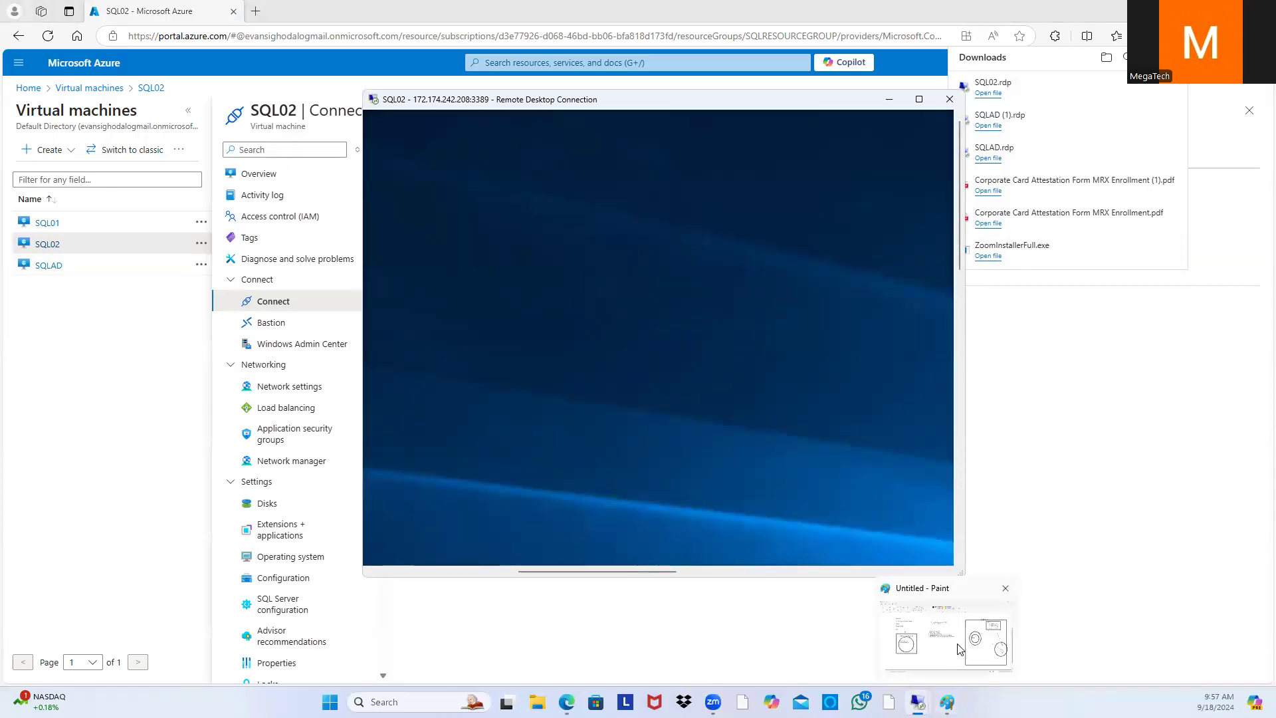
{"action": "left_click", "coordinate": [959, 649]}
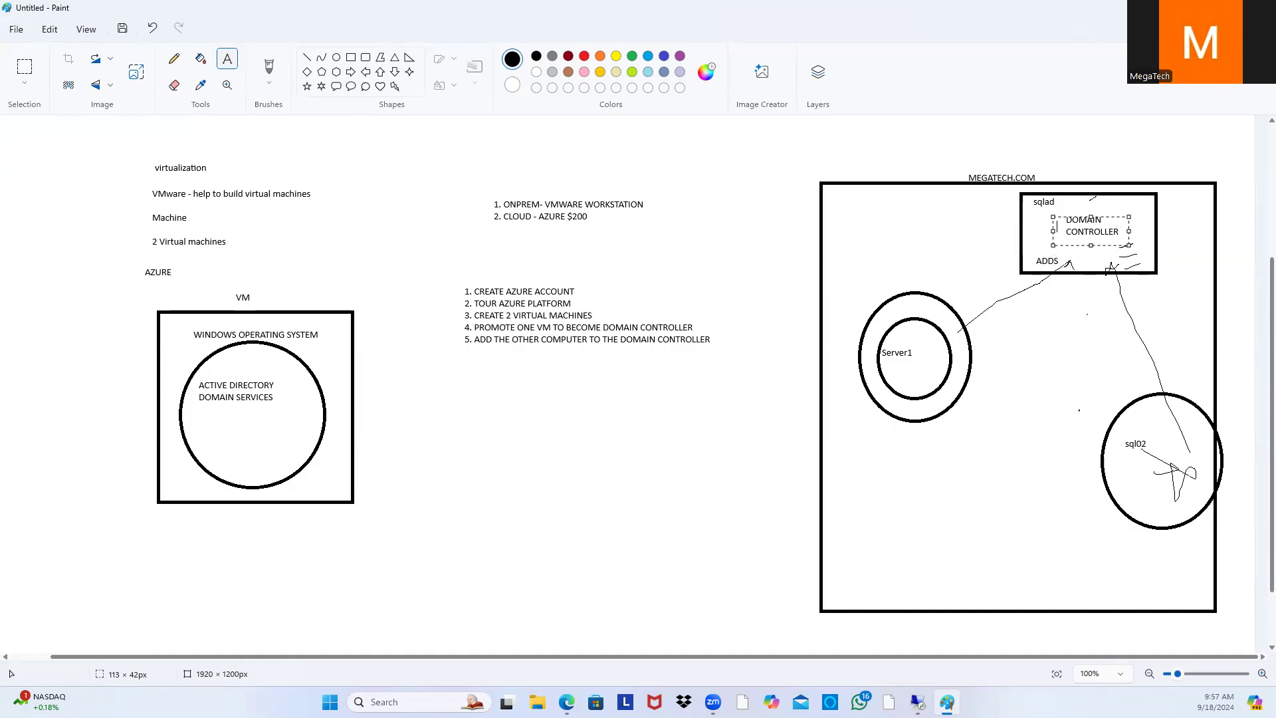
{"action": "left_click", "coordinate": [947, 702]}
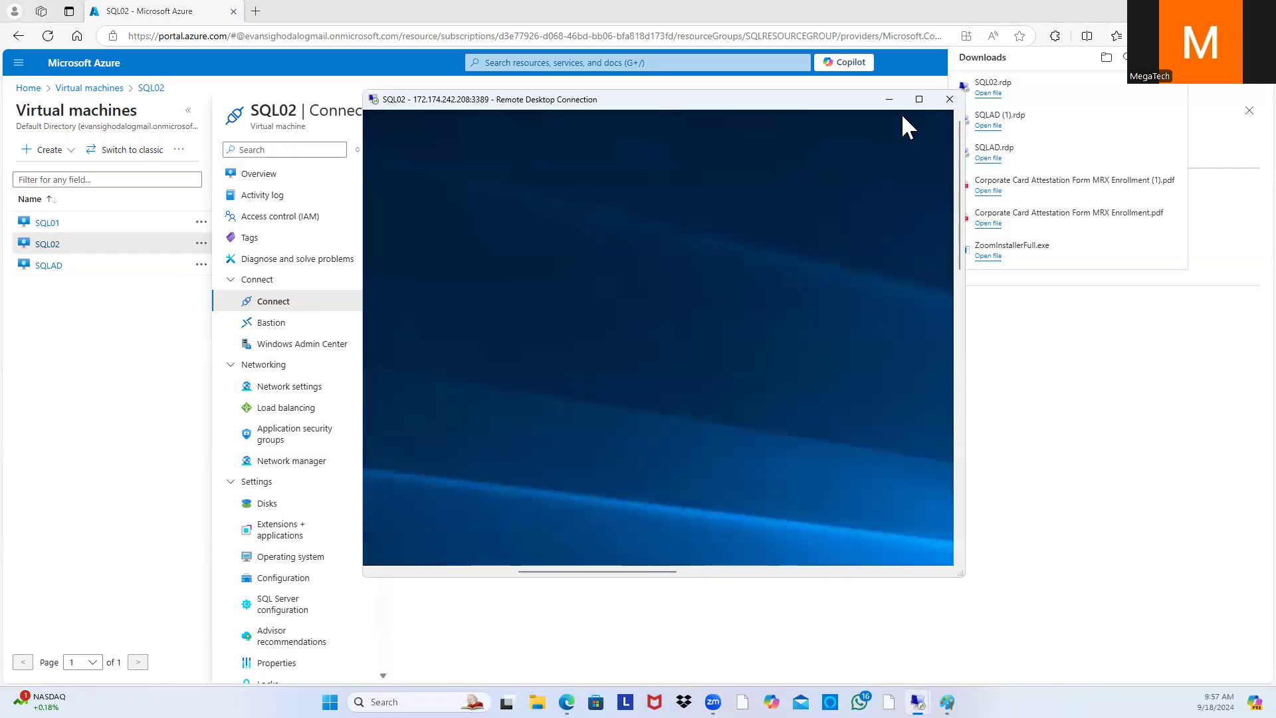
{"action": "left_click", "coordinate": [919, 99]}
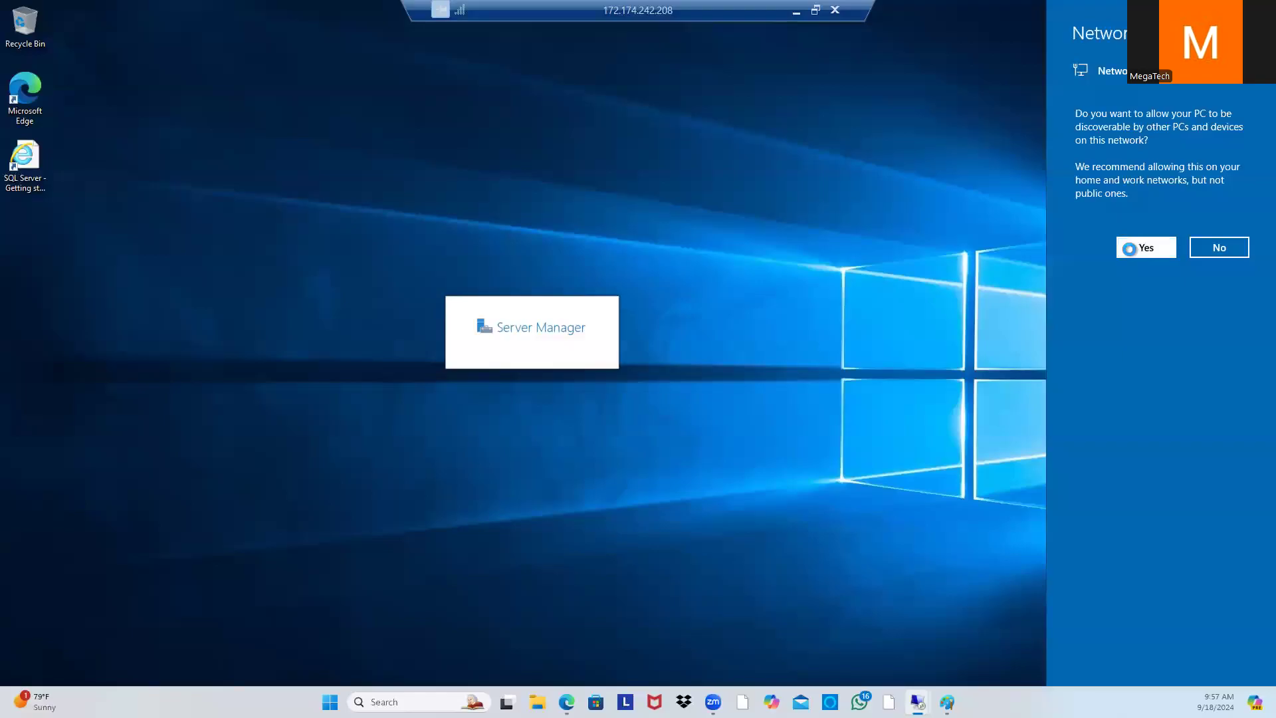
Step: Allow network discovery, dismiss the Windows Admin Center popup, and show SQL02's Local Server properties
{"action": "left_click", "coordinate": [1146, 245]}
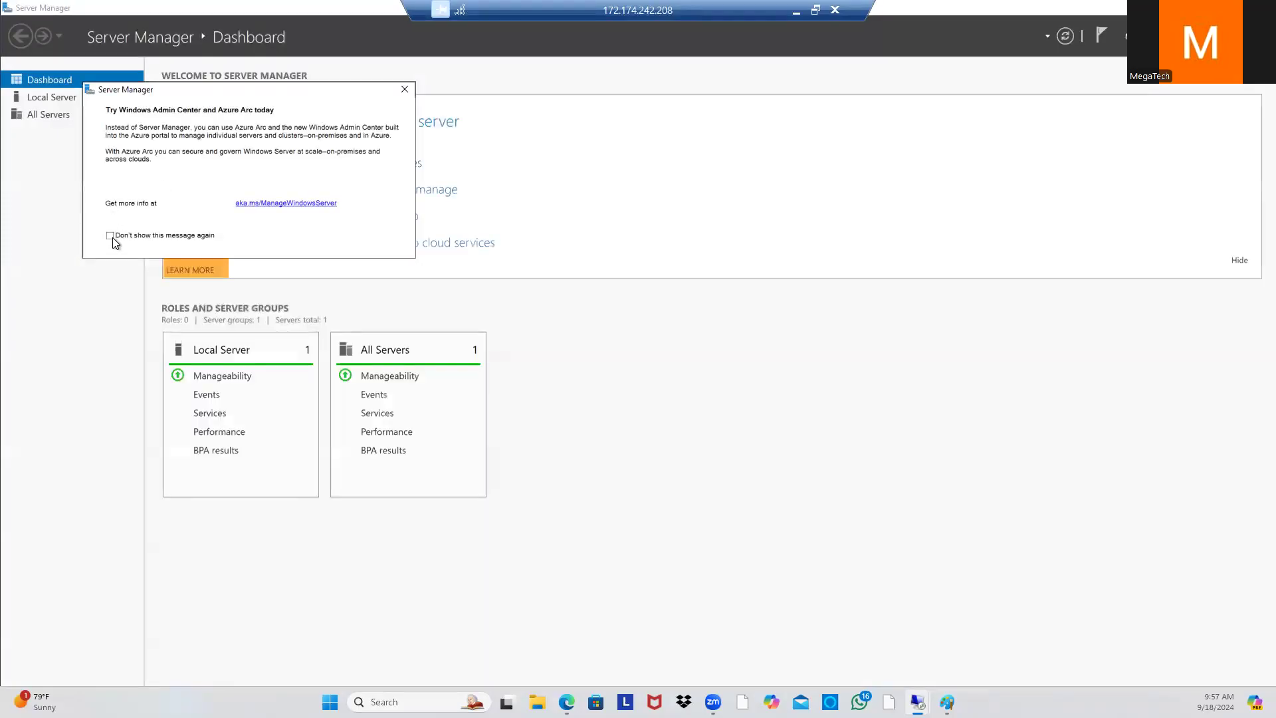
{"action": "left_click", "coordinate": [404, 89]}
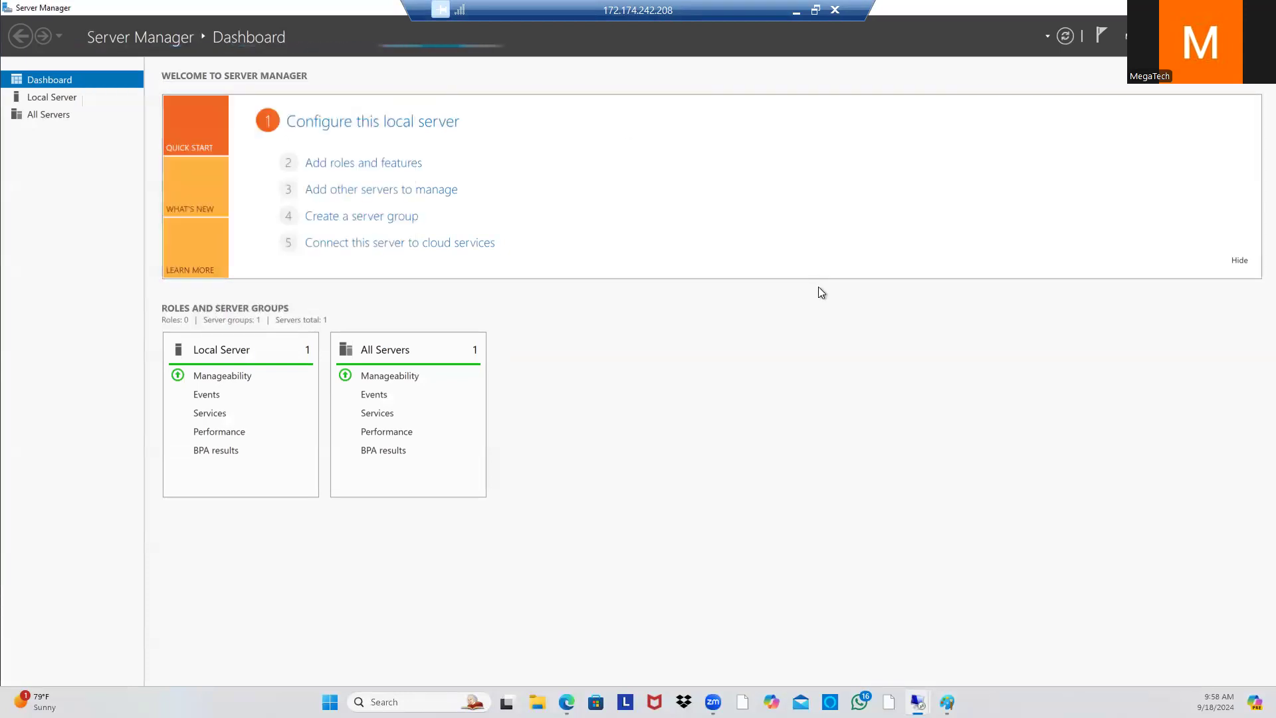
{"action": "left_click", "coordinate": [39, 98]}
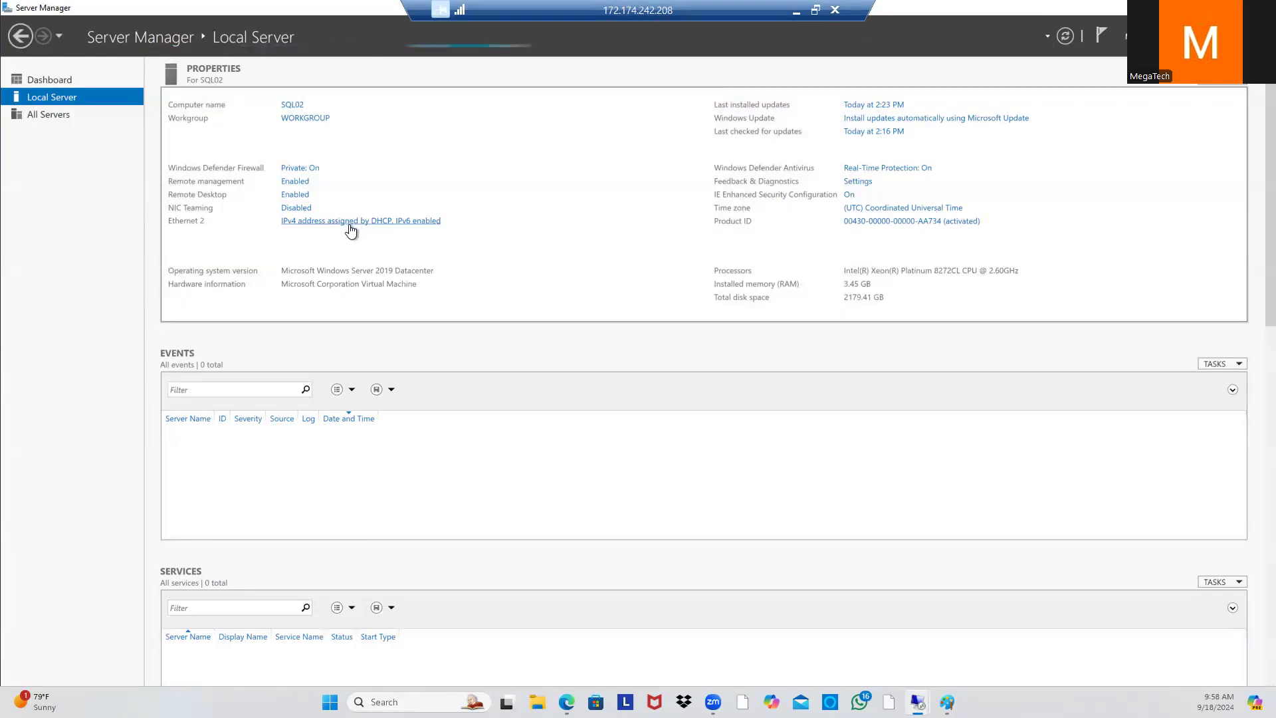
Step: Open Ethernet 2's IPv4 properties and choose 'Use the following IP address'
{"action": "left_click", "coordinate": [421, 224]}
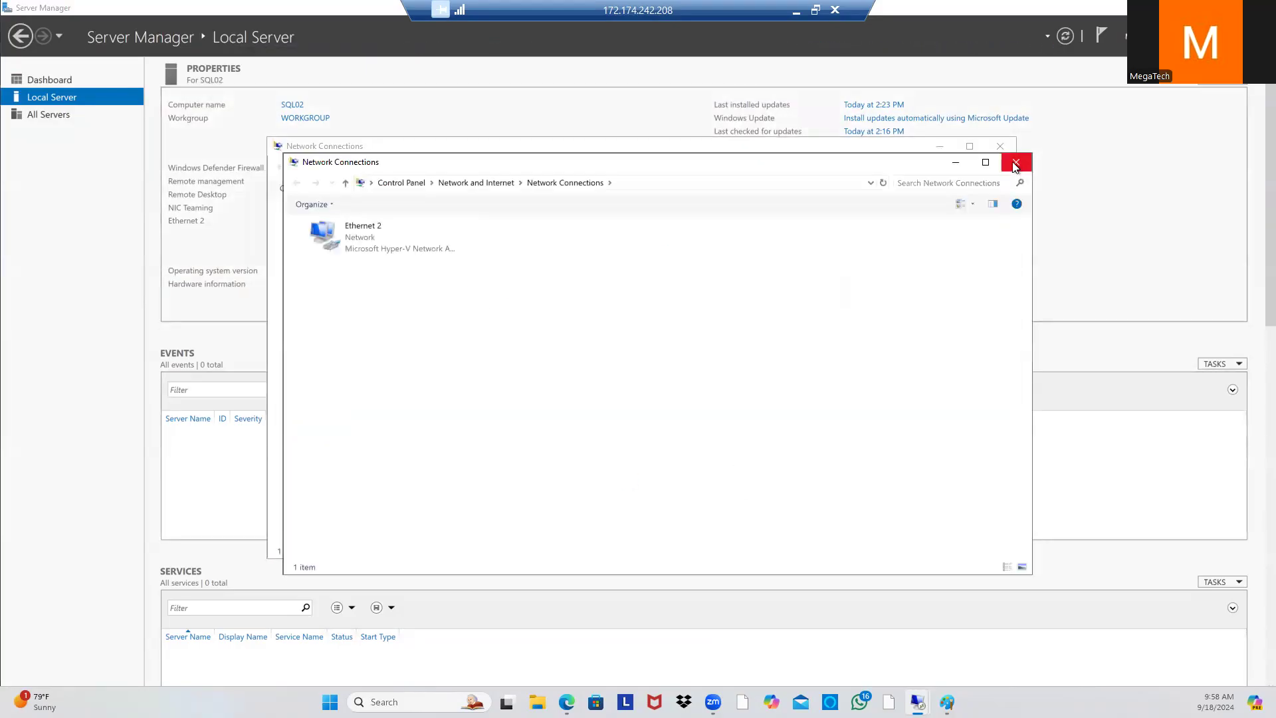
{"action": "left_click", "coordinate": [1016, 163]}
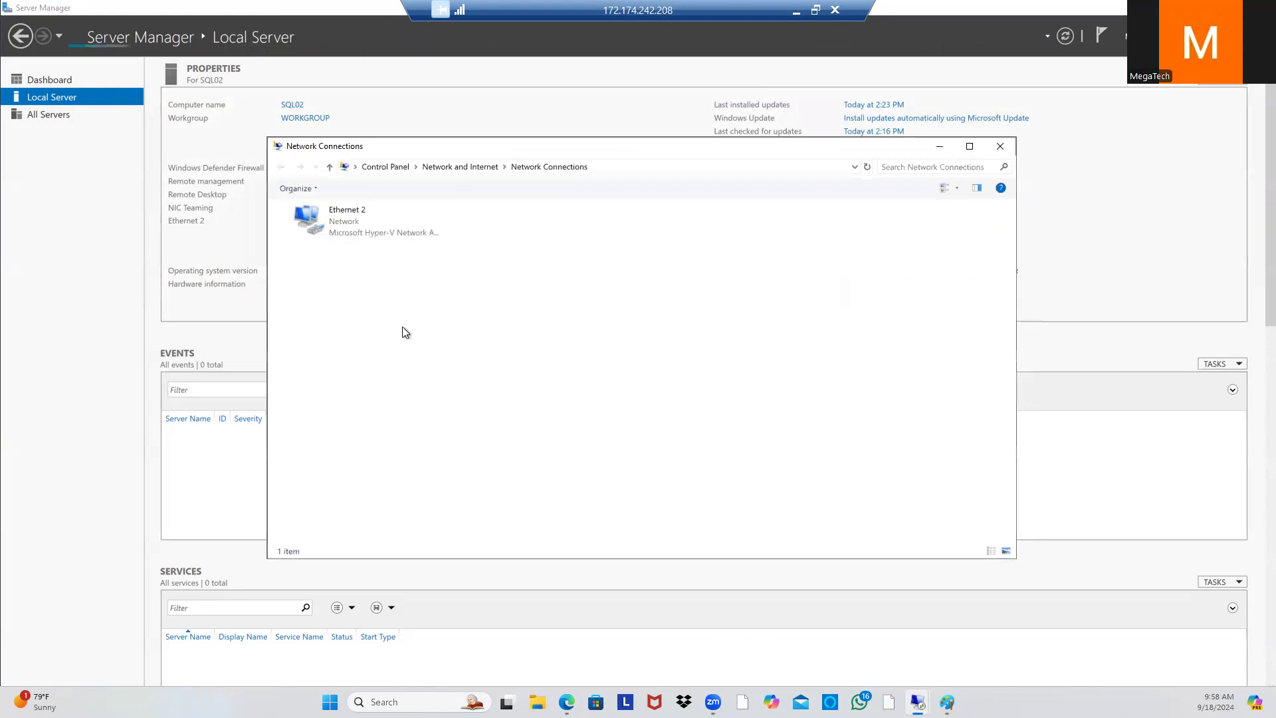
{"action": "double_click", "coordinate": [354, 224]}
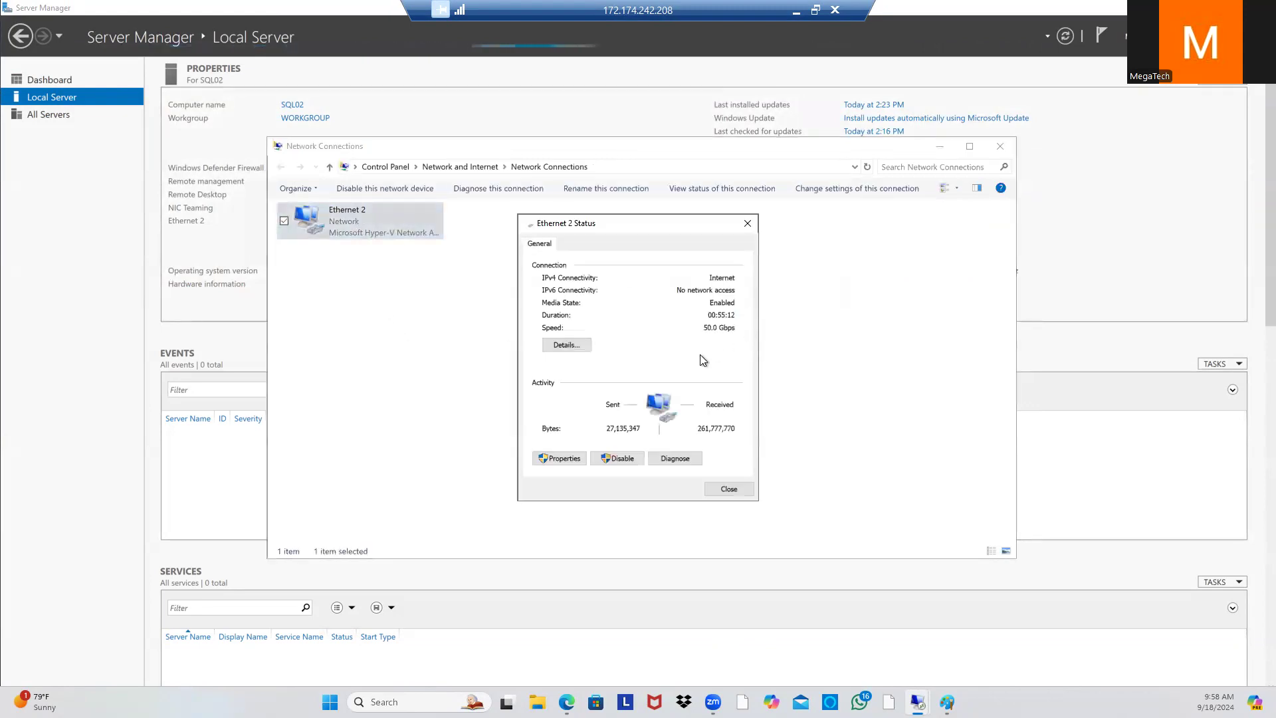
{"action": "left_click", "coordinate": [558, 459]}
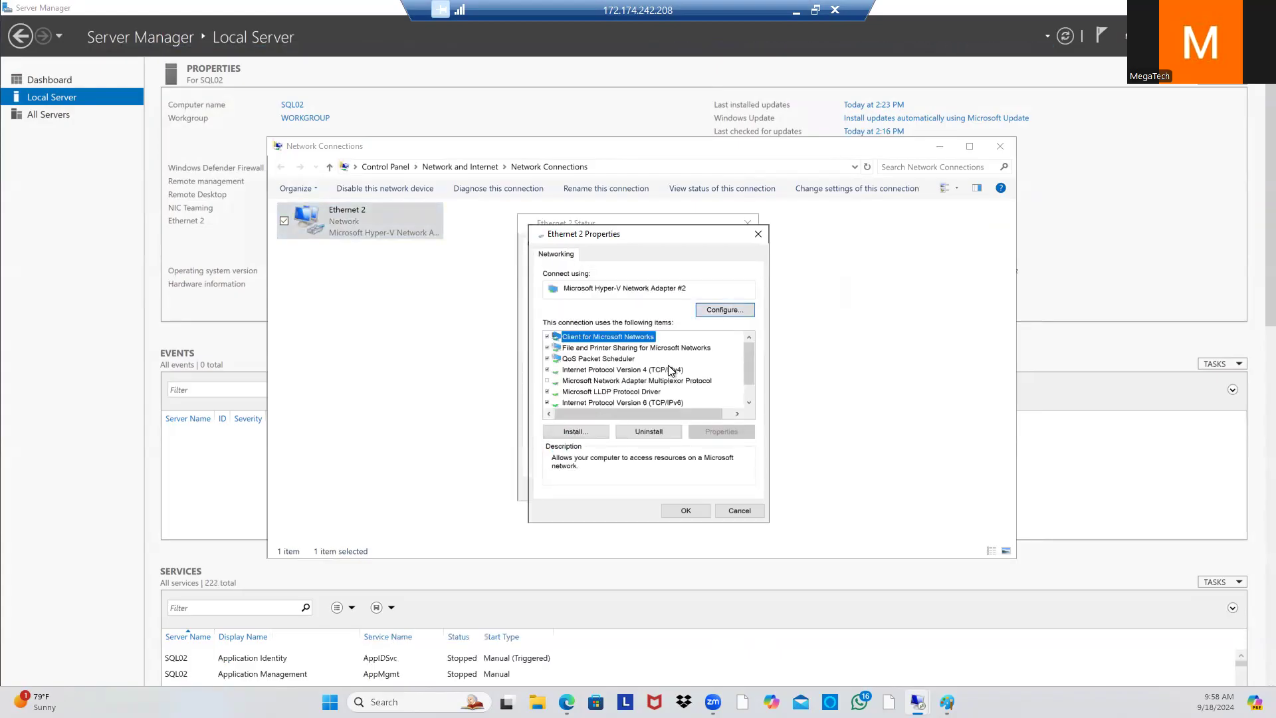
{"action": "double_click", "coordinate": [668, 371]}
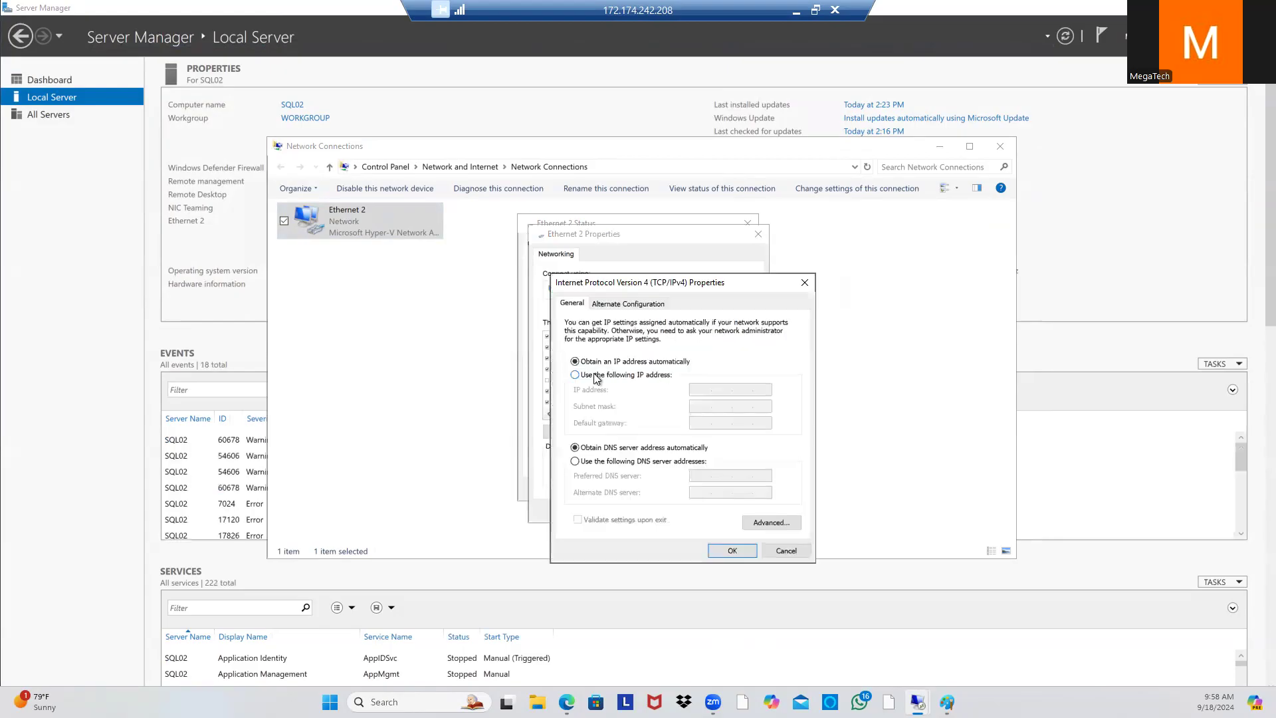
{"action": "left_click", "coordinate": [596, 376]}
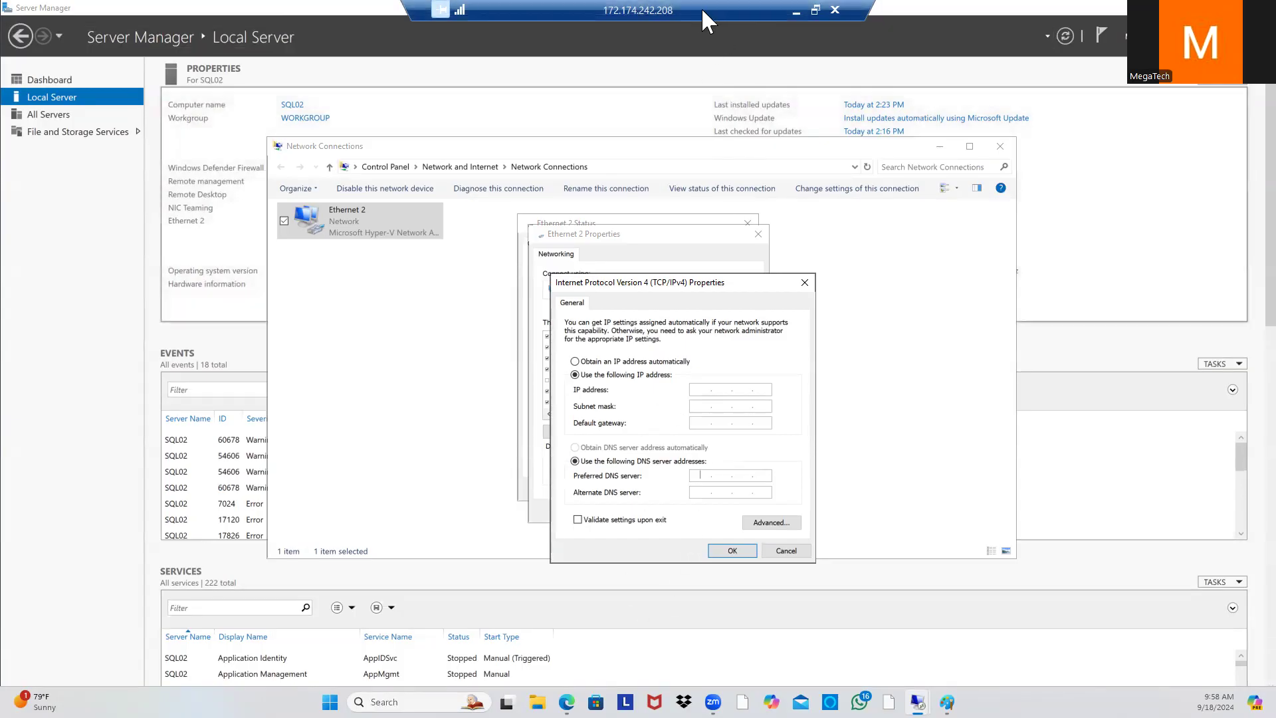
{"action": "left_click", "coordinate": [799, 10]}
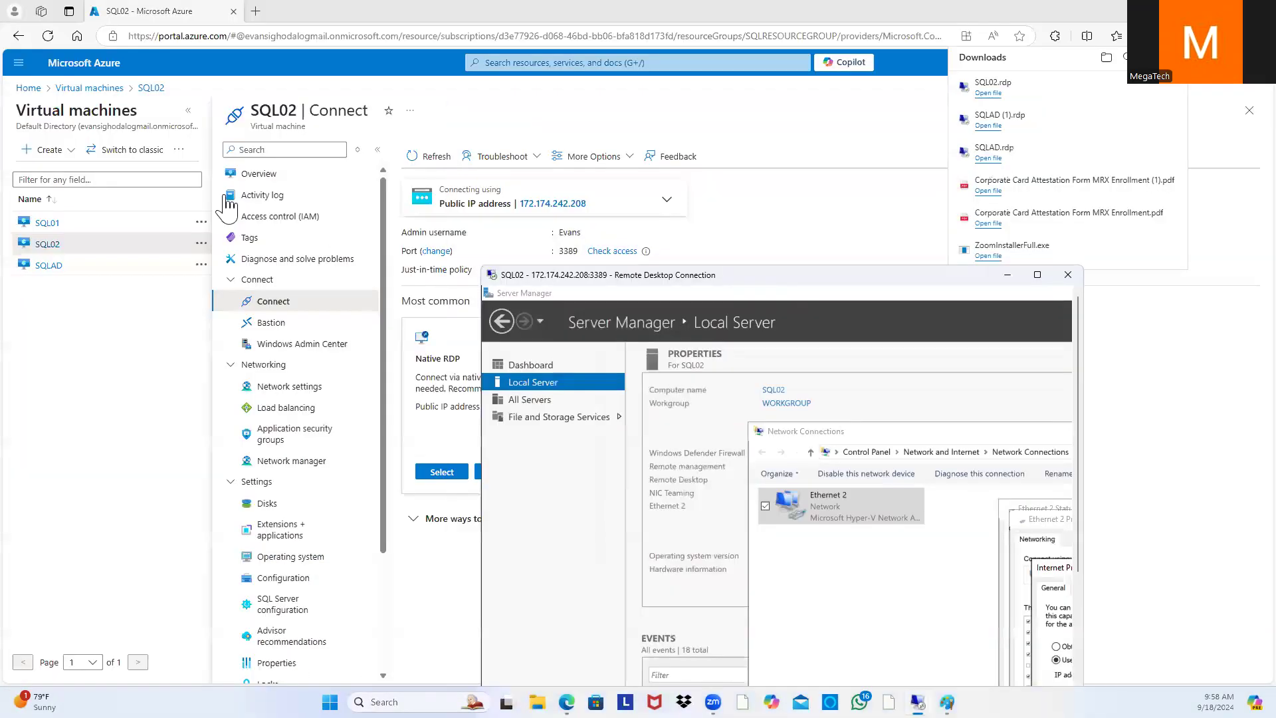
Step: Look up SQLAD's private IP 10.0.0.4 in Azure, then return to the full-screen SQL02 session
{"action": "left_click", "coordinate": [107, 88]}
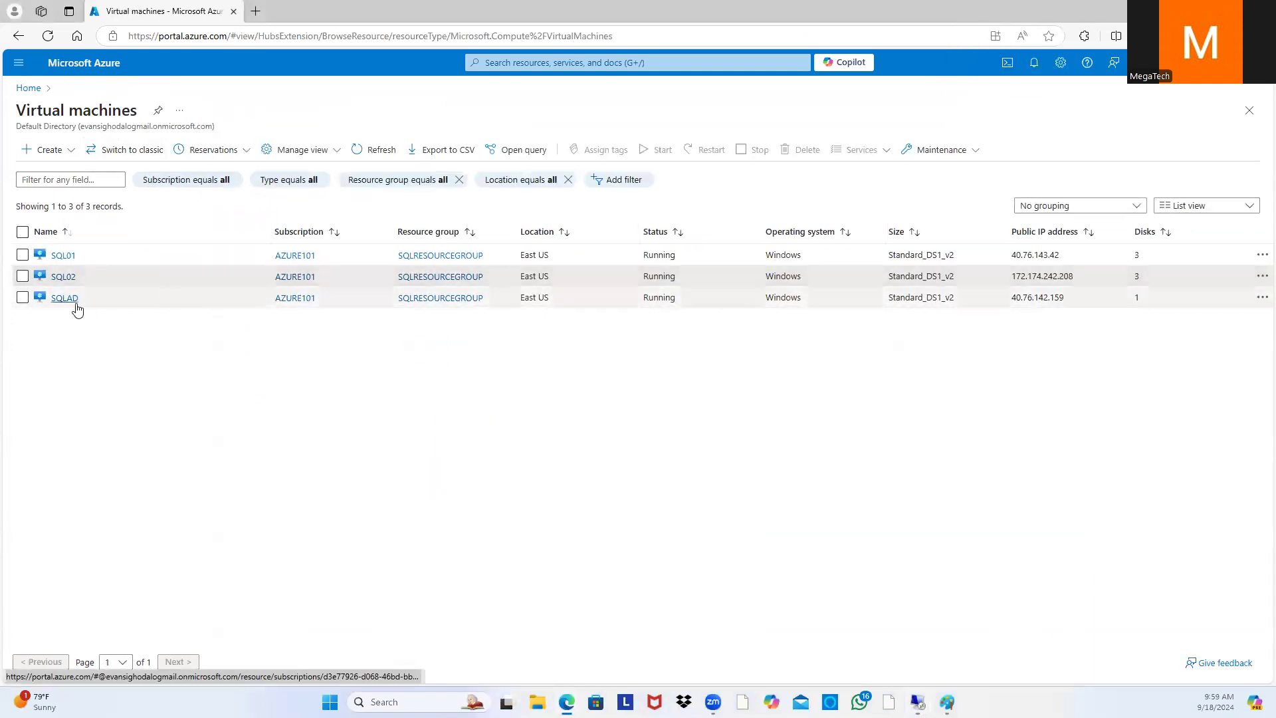
{"action": "left_click", "coordinate": [65, 299]}
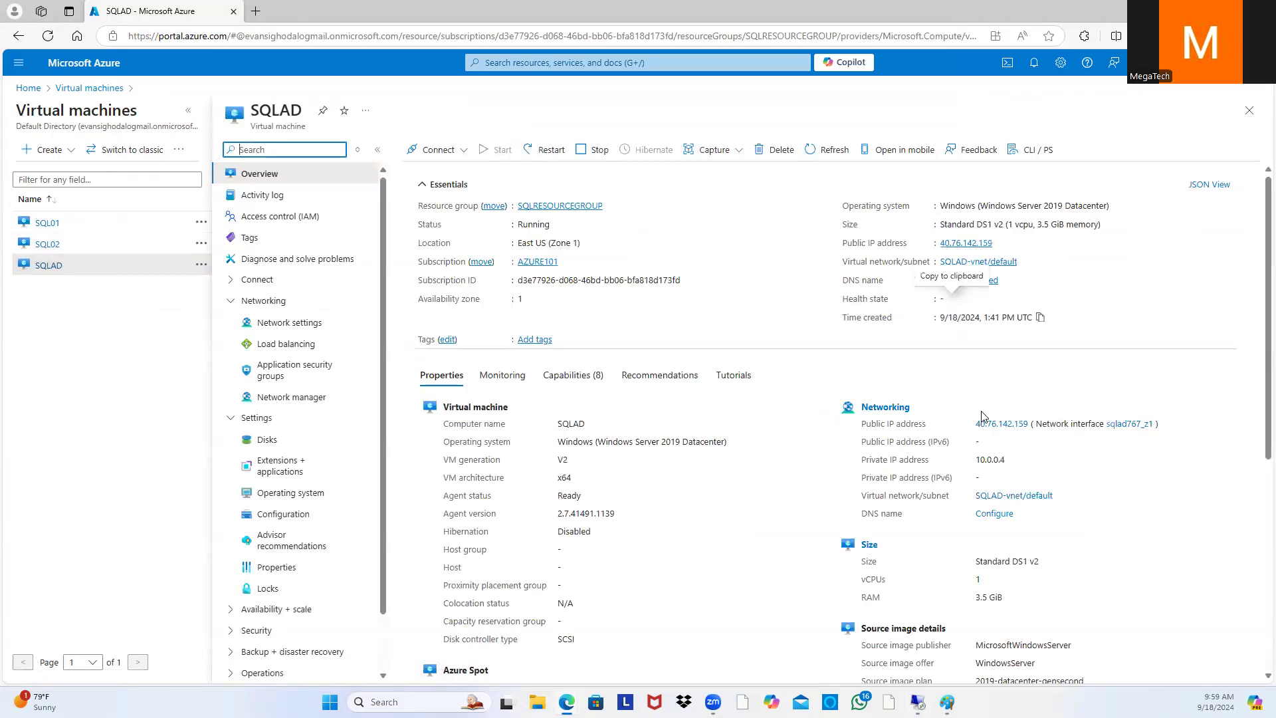
{"action": "left_click_drag", "start_coordinate": [859, 460], "coordinate": [1020, 459]}
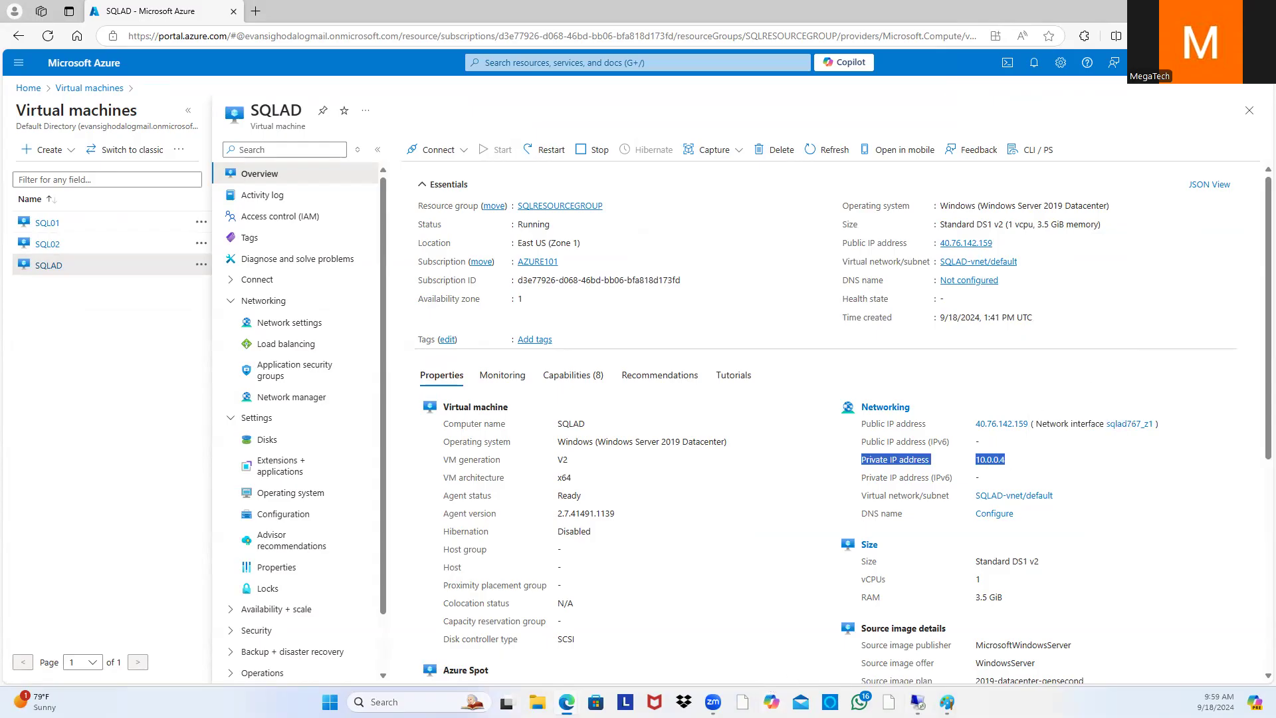
{"action": "mouse_move", "coordinate": [918, 702]}
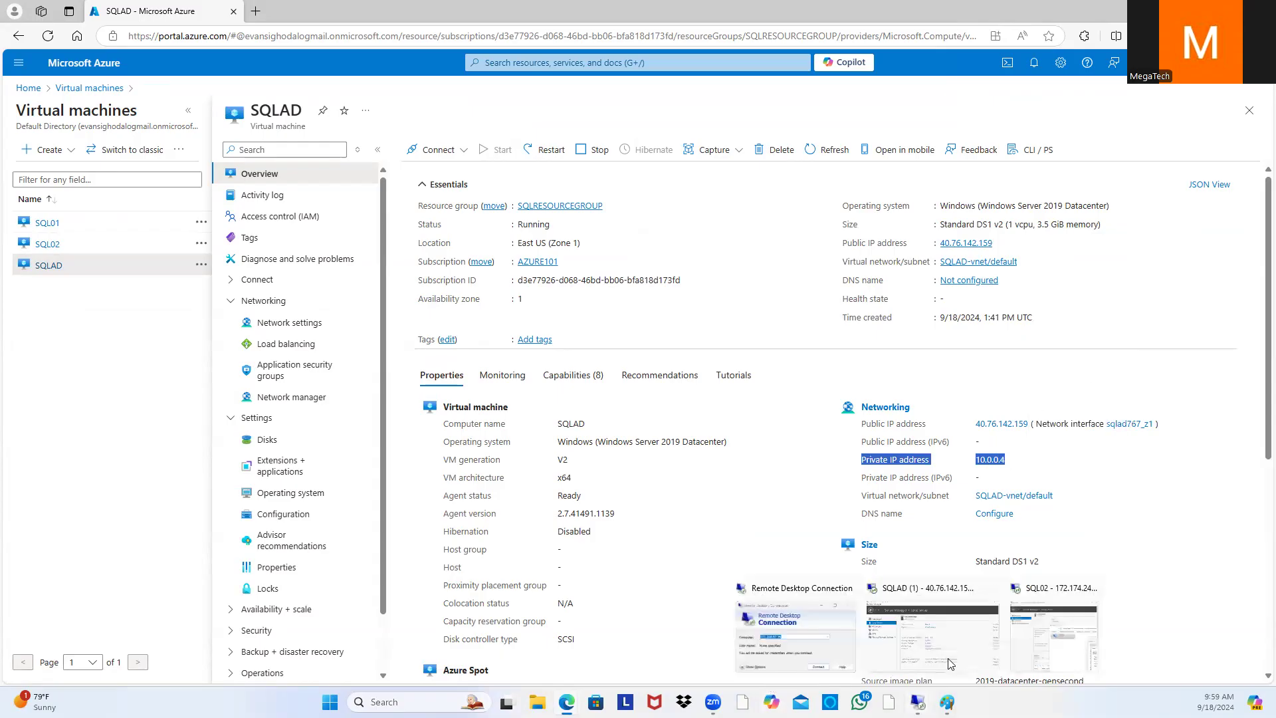
{"action": "left_click", "coordinate": [1073, 635]}
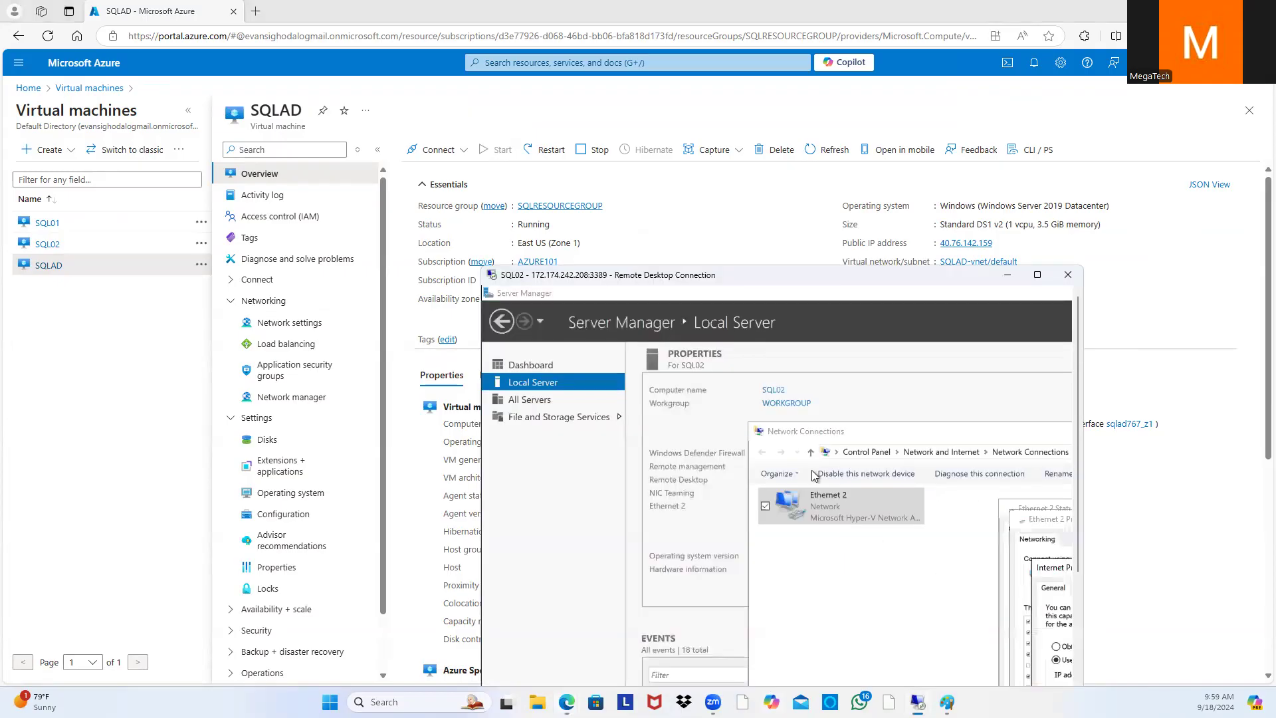
{"action": "left_click", "coordinate": [1037, 274]}
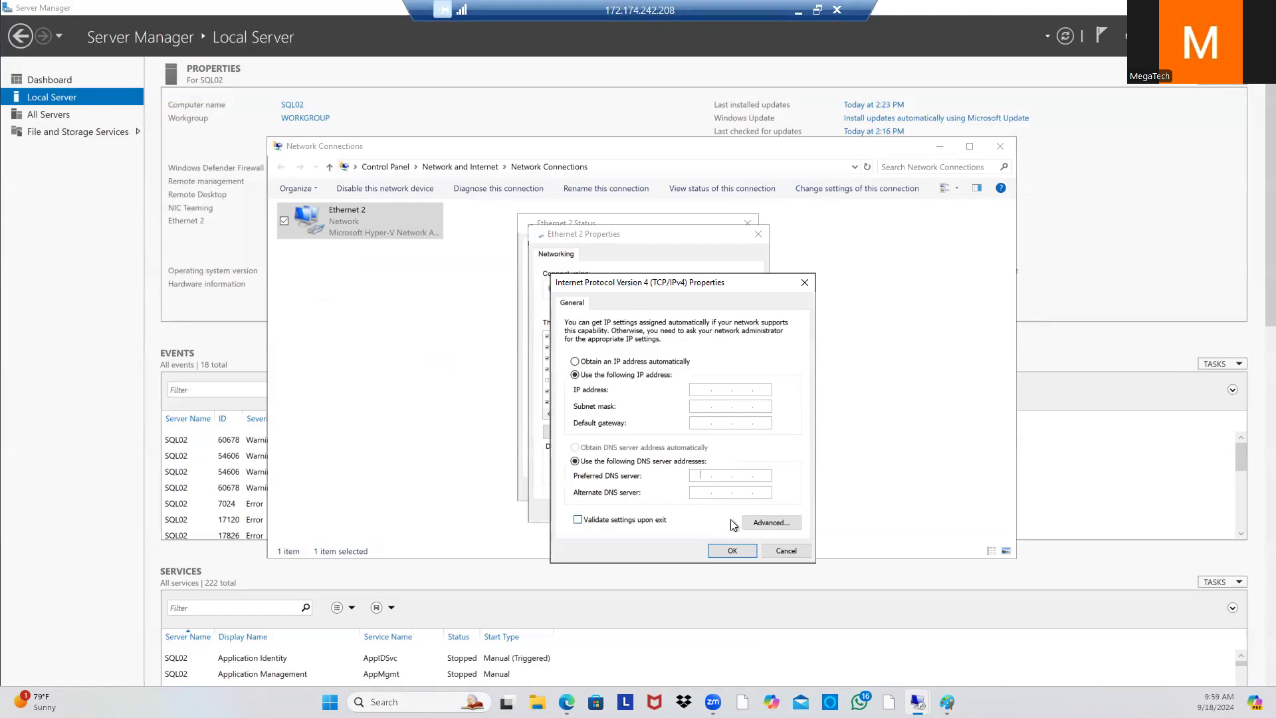
Step: Enter 10.0.0.4 as SQL02's preferred DNS server
{"action": "type", "text": "10.0.0.4"}
{"action": "left_click", "coordinate": [697, 388]}
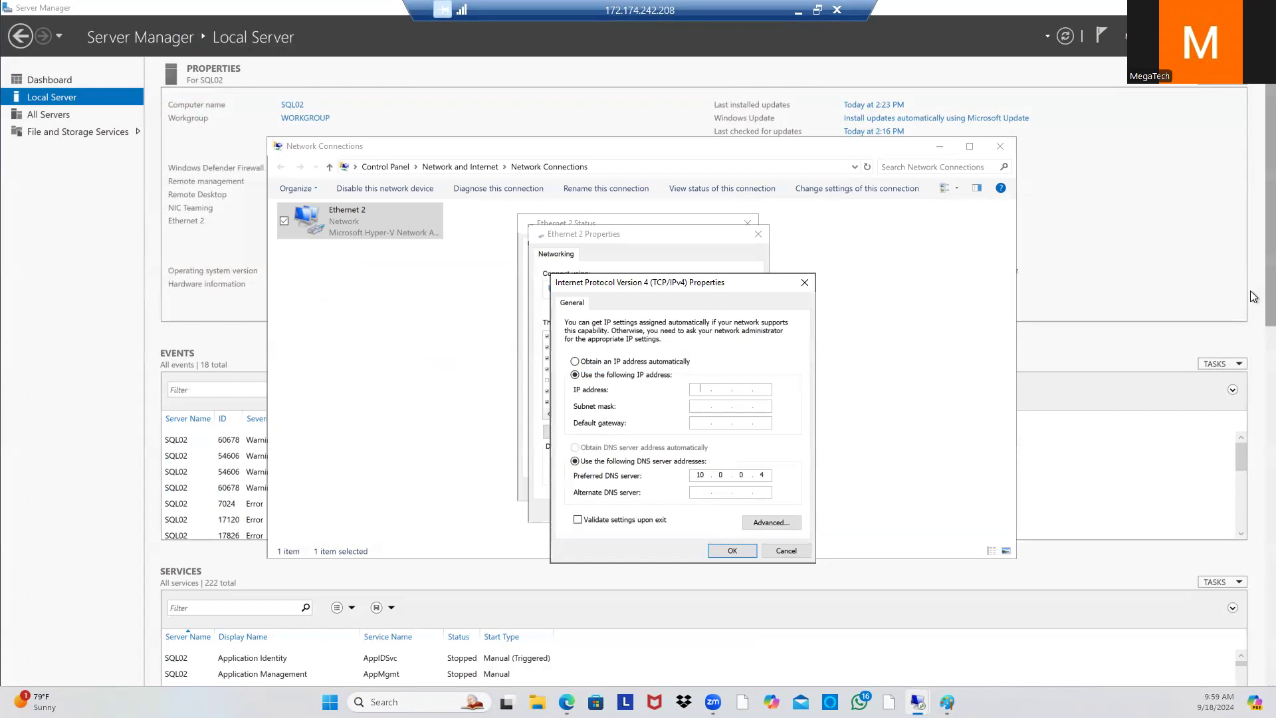
{"action": "left_click", "coordinate": [1252, 503]}
{"action": "scroll", "coordinate": [1253, 503], "scroll_direction": "down", "scroll_amount": 10}
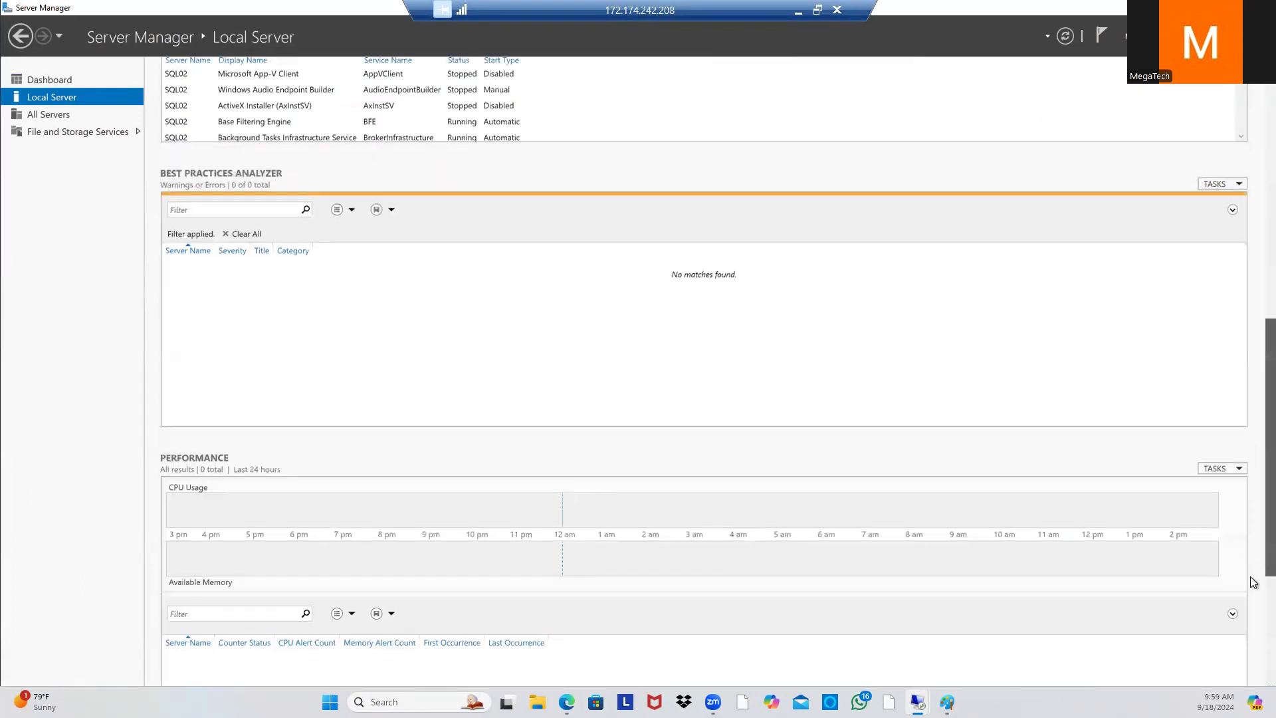
{"action": "scroll", "coordinate": [704, 372], "scroll_direction": "down", "scroll_amount": 5}
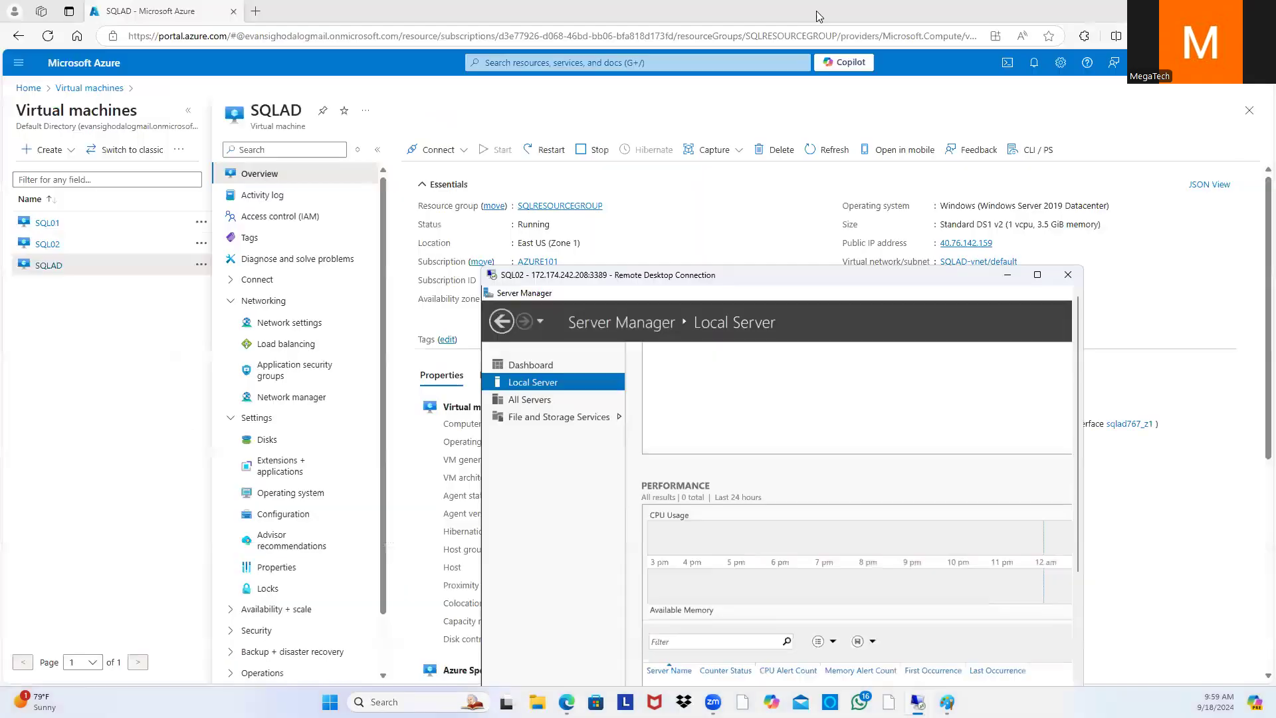
Step: Launch a command prompt on SQL02 through Run with cmd
{"action": "left_click", "coordinate": [817, 10]}
{"action": "left_click_drag", "start_coordinate": [922, 276], "coordinate": [771, 81]}
{"action": "left_click_drag", "start_coordinate": [928, 296], "coordinate": [917, 489]}
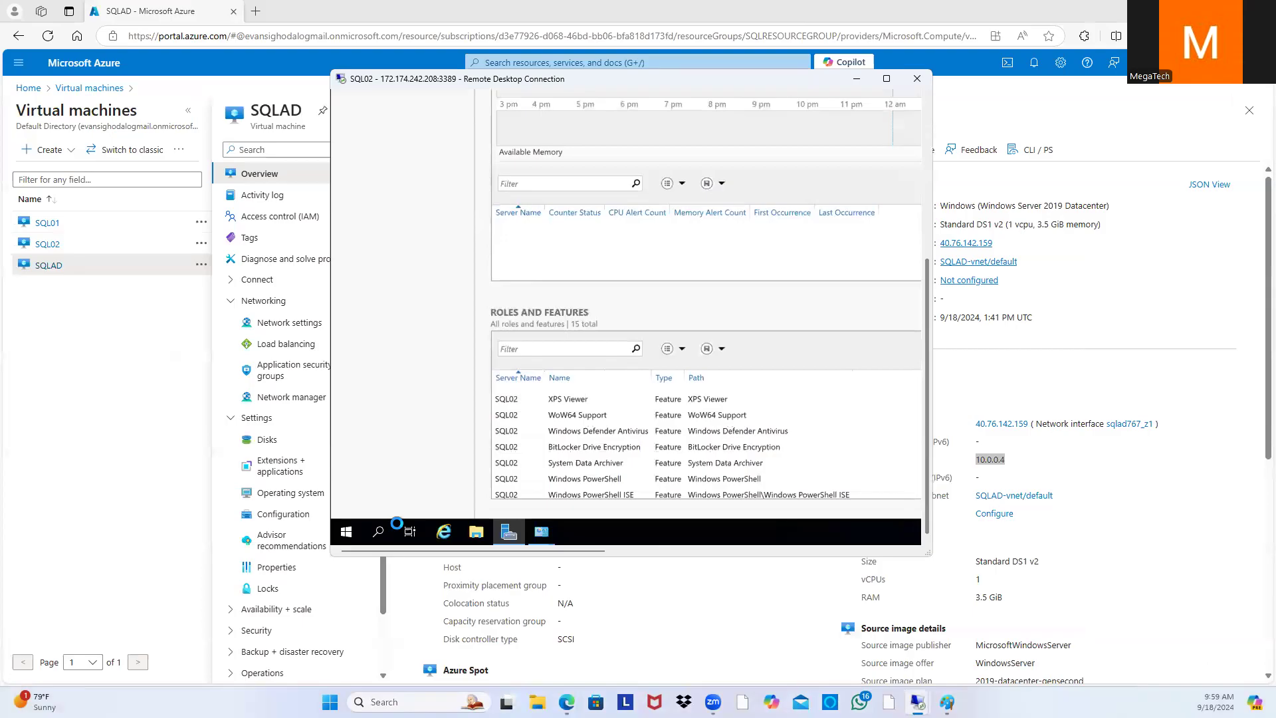
{"action": "right_click", "coordinate": [349, 536]}
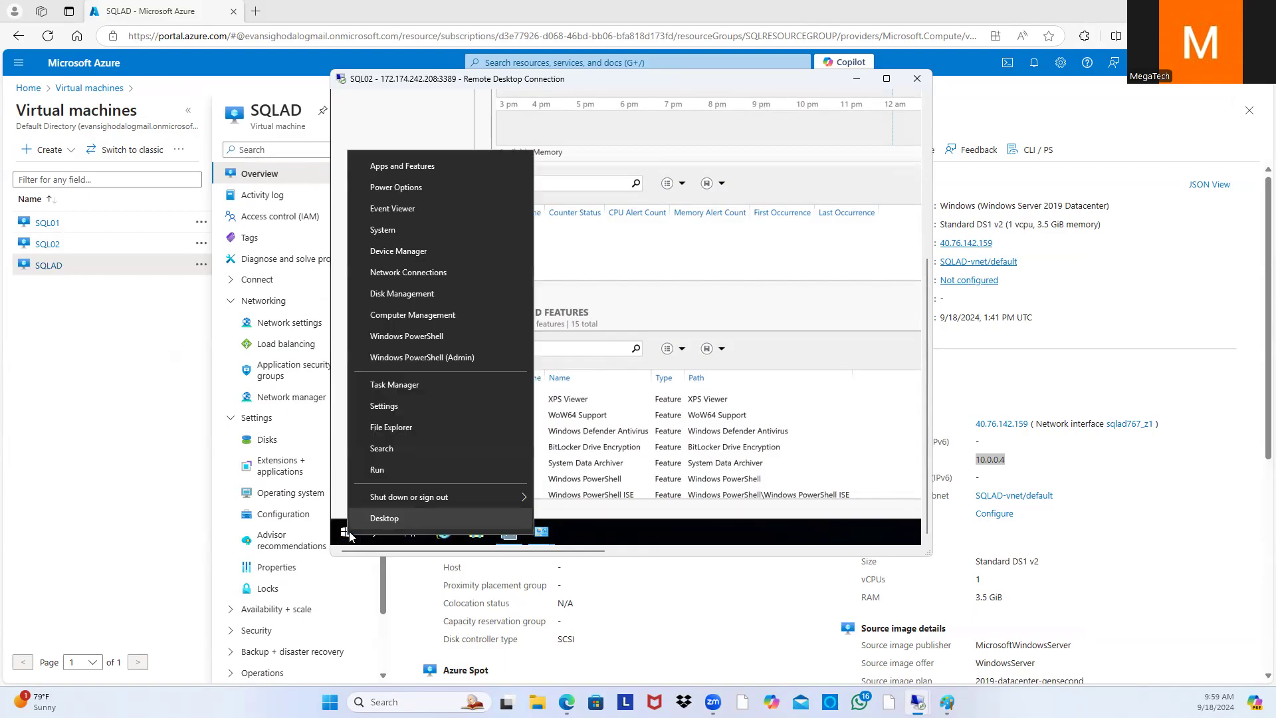
{"action": "left_click", "coordinate": [388, 475]}
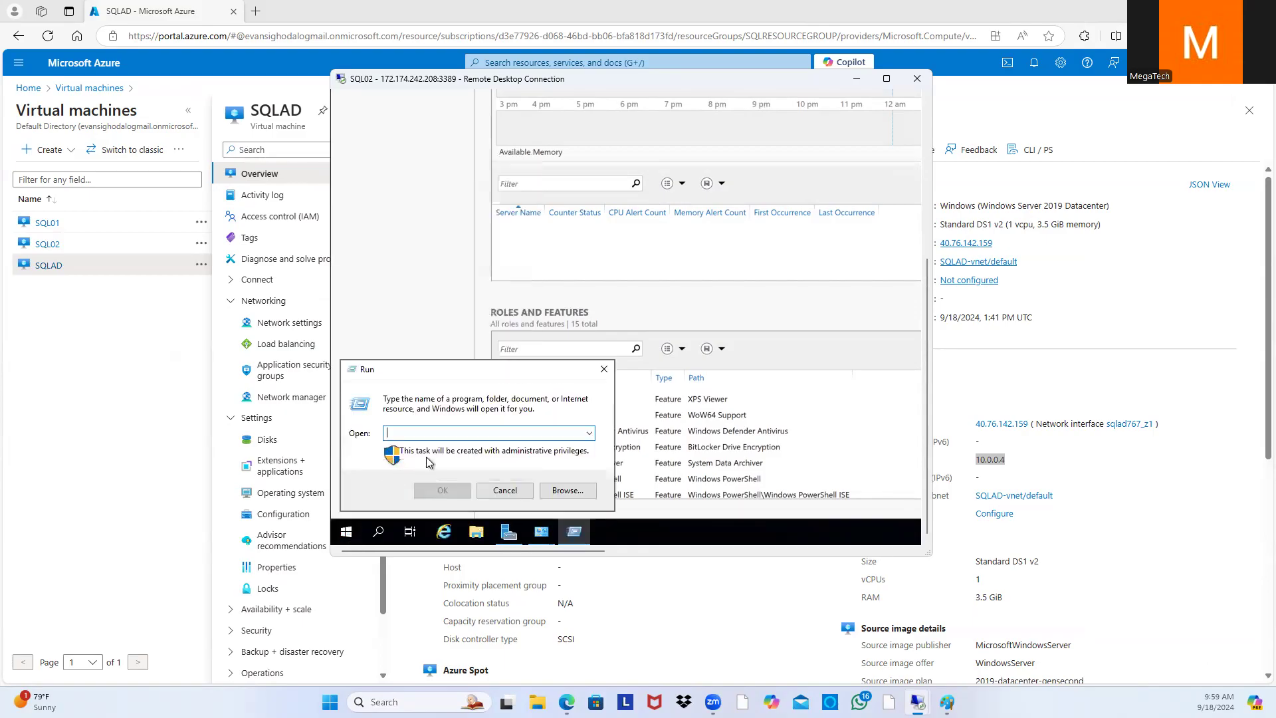
{"action": "type", "text": "cmd"}
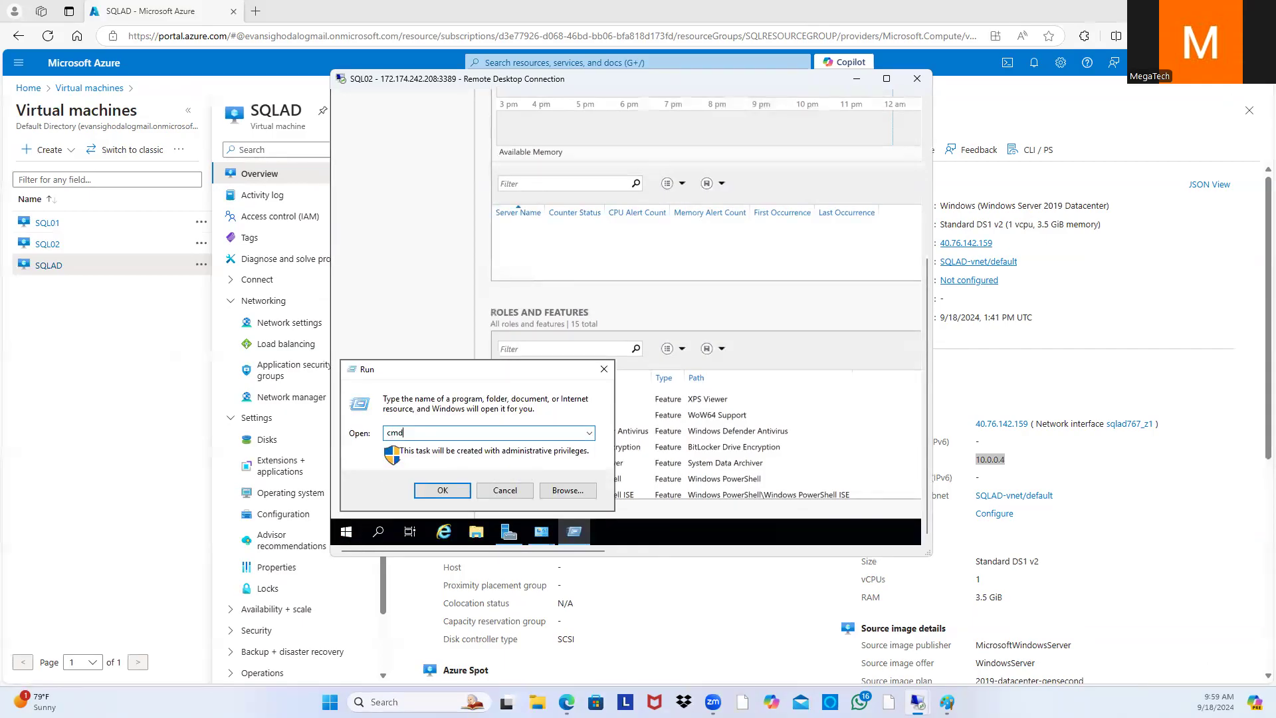
{"action": "left_click", "coordinate": [442, 489]}
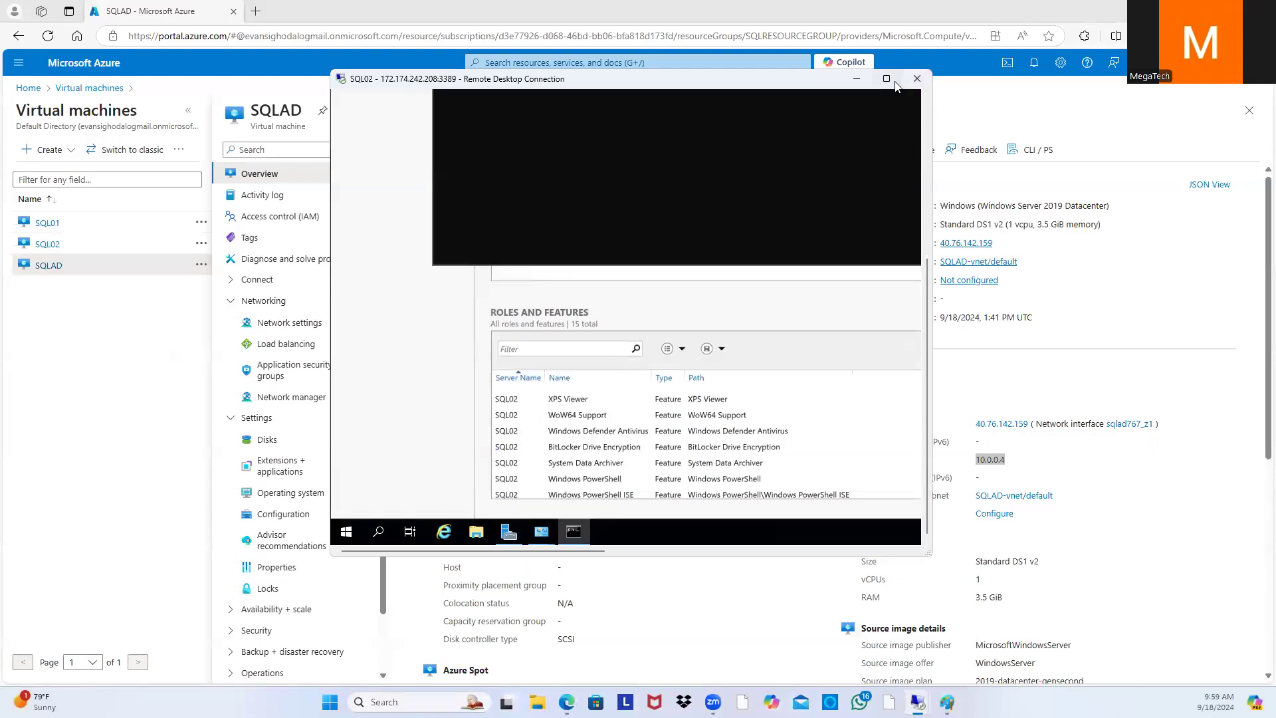
Step: Run ipconfig to read IPv4 10.0.0.5, mask 255.255.255.0 and gateway 10.0.0.1
{"action": "left_click", "coordinate": [886, 79]}
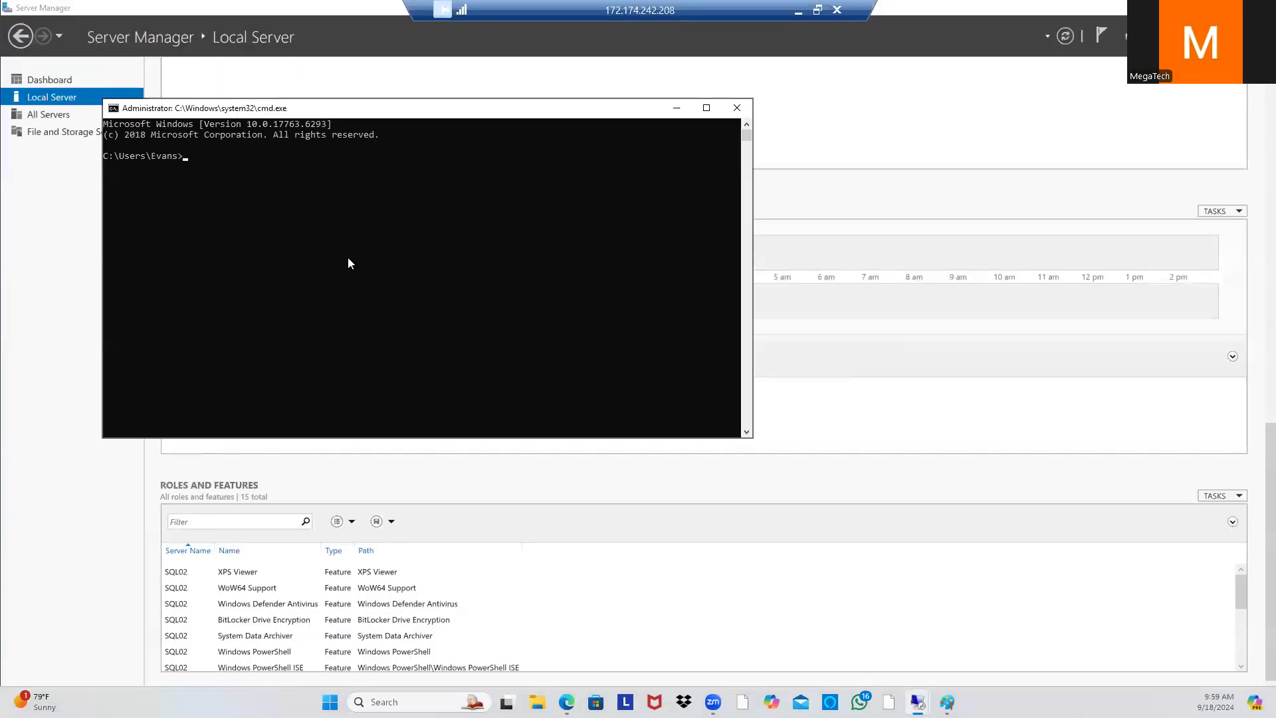
{"action": "type", "text": "ipconfig"}
{"action": "key", "text": "Return"}
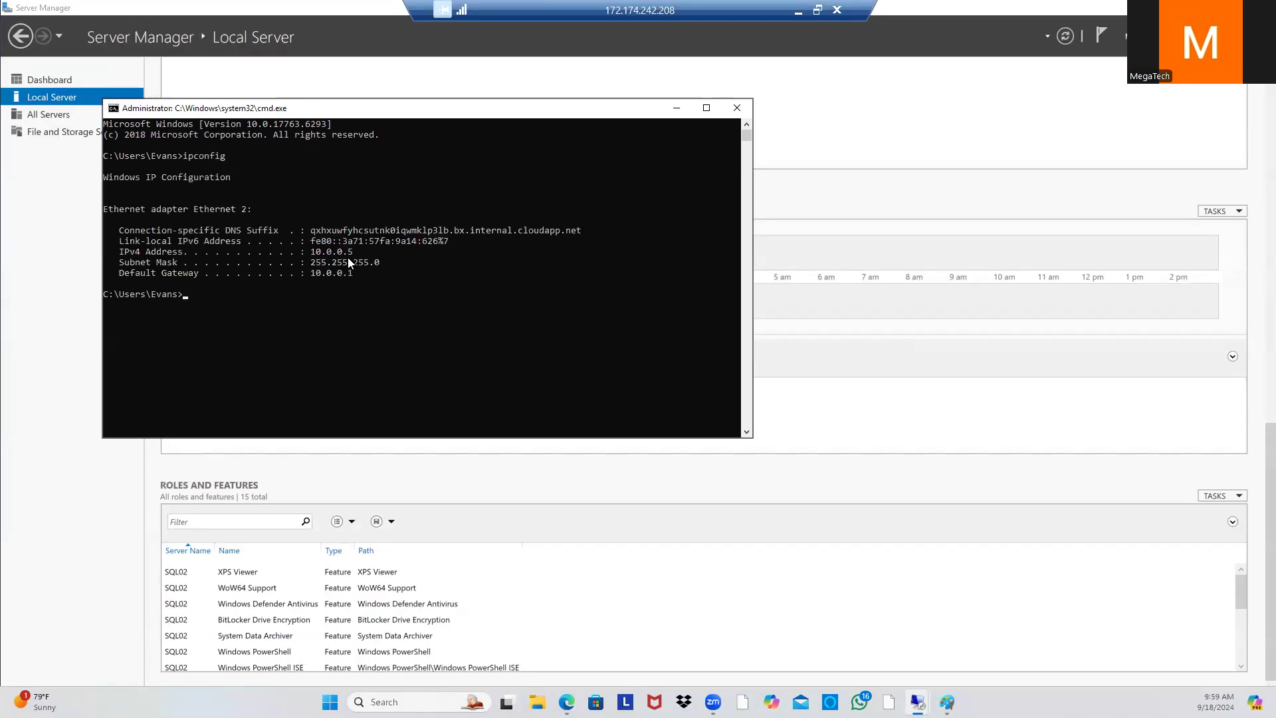
{"action": "left_click_drag", "start_coordinate": [372, 281], "coordinate": [300, 252]}
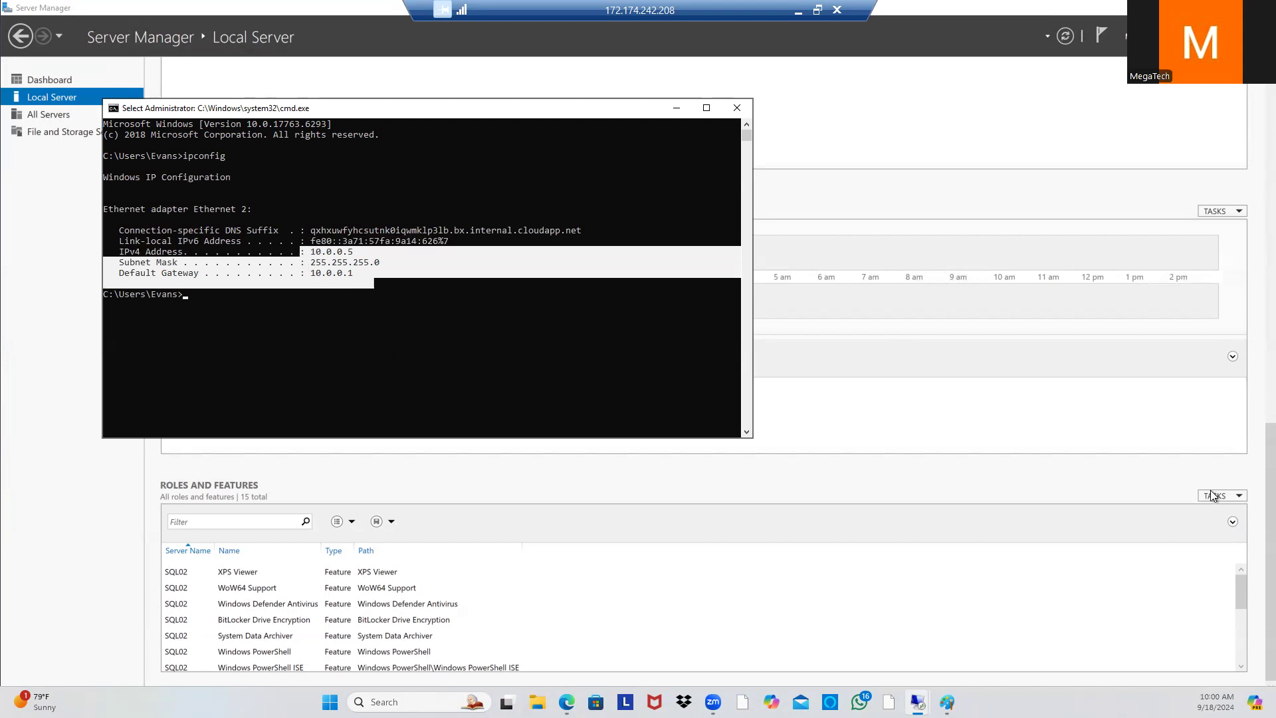
{"action": "left_click", "coordinate": [820, 12]}
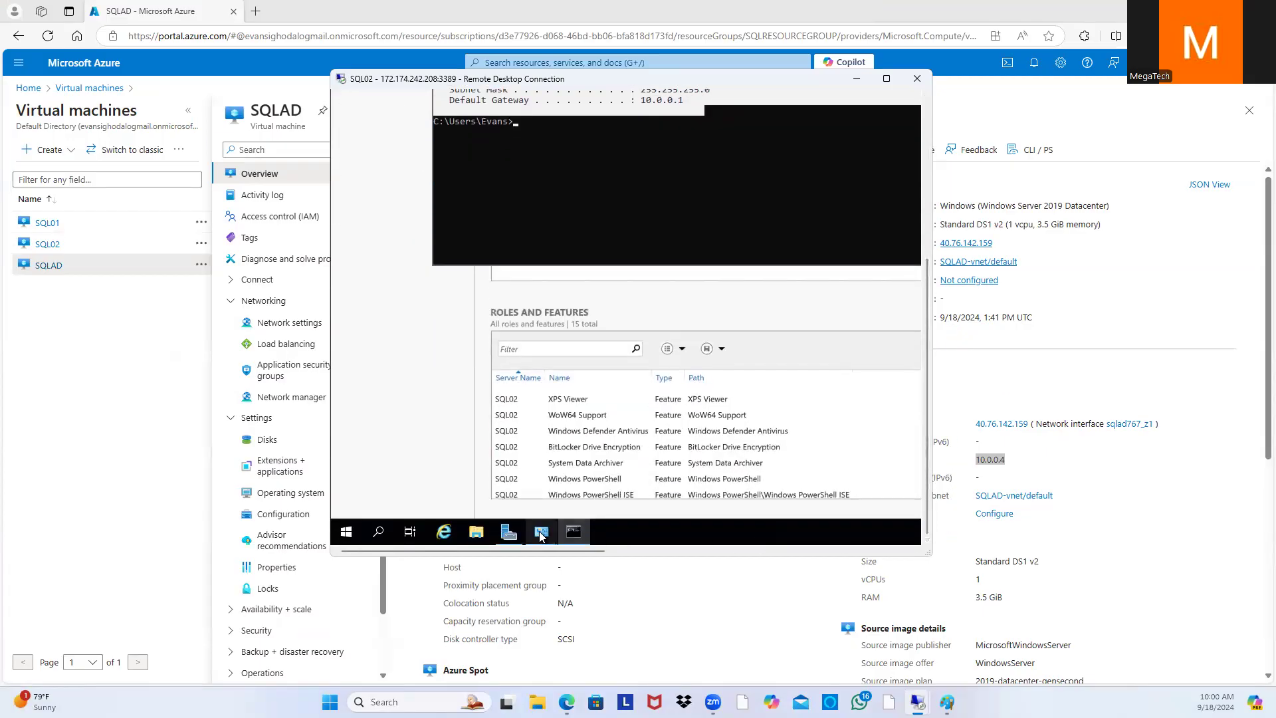
{"action": "mouse_move", "coordinate": [541, 537]}
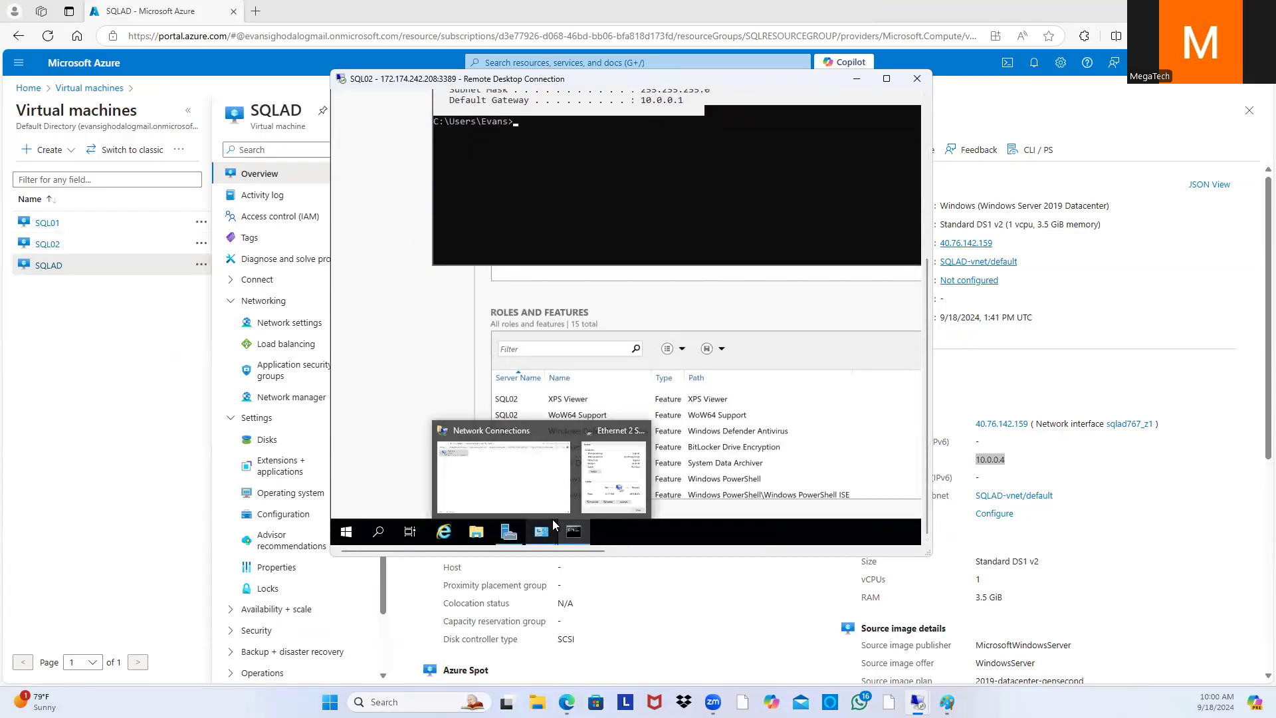
{"action": "left_click", "coordinate": [586, 493]}
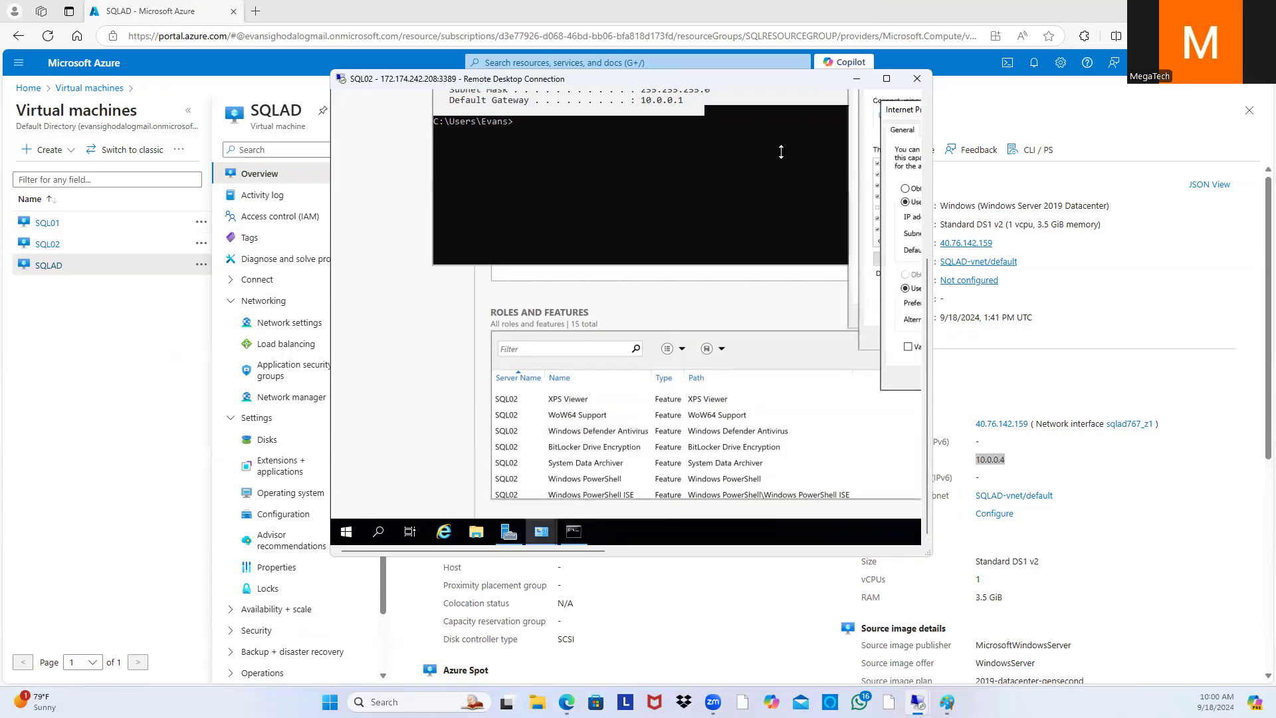
Step: Enter static IP 10.0.0.5, subnet mask 255.255.255.0 and default gateway 10.0.0.1
{"action": "left_click", "coordinate": [888, 78]}
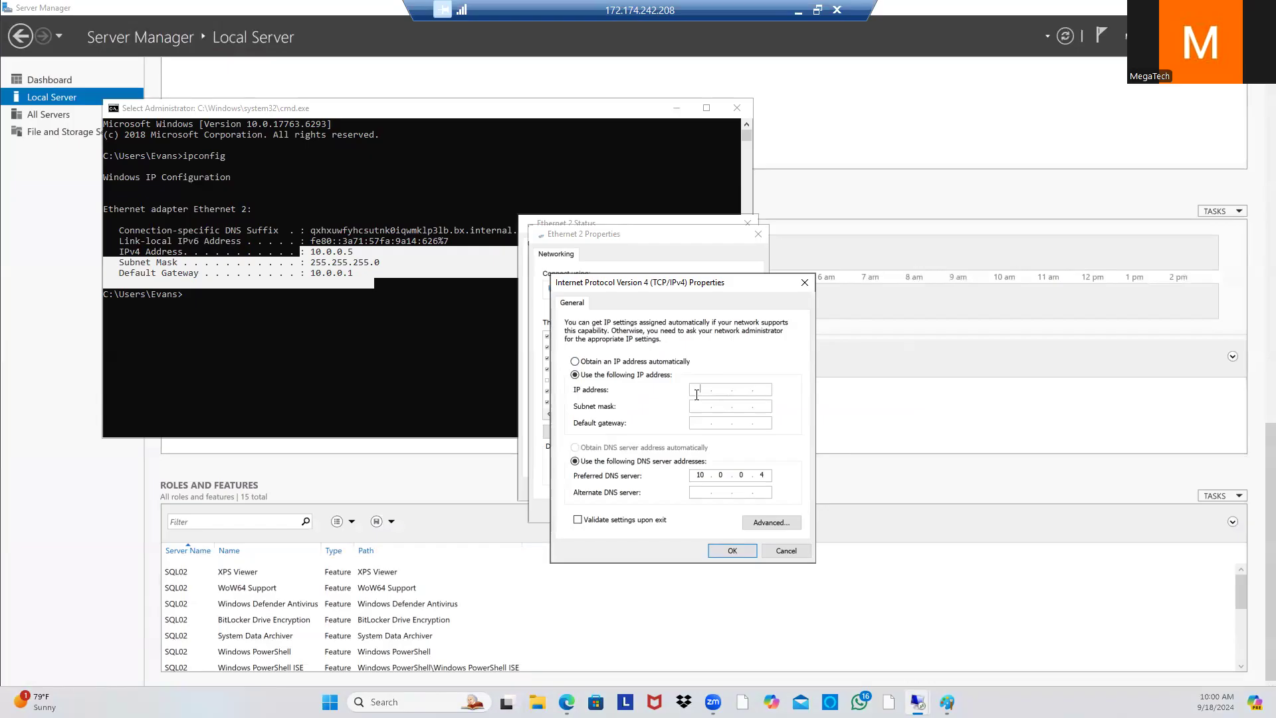
{"action": "type", "text": "0.0.0.5"}
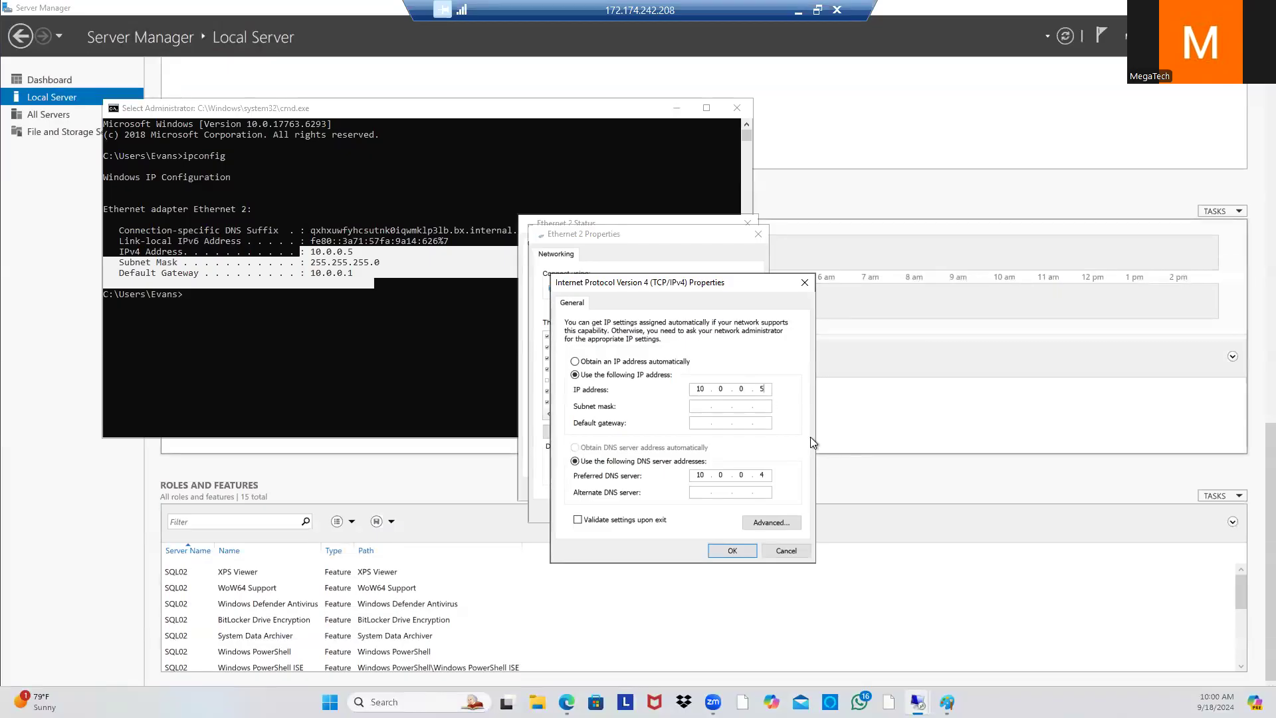
{"action": "left_click", "coordinate": [699, 407]}
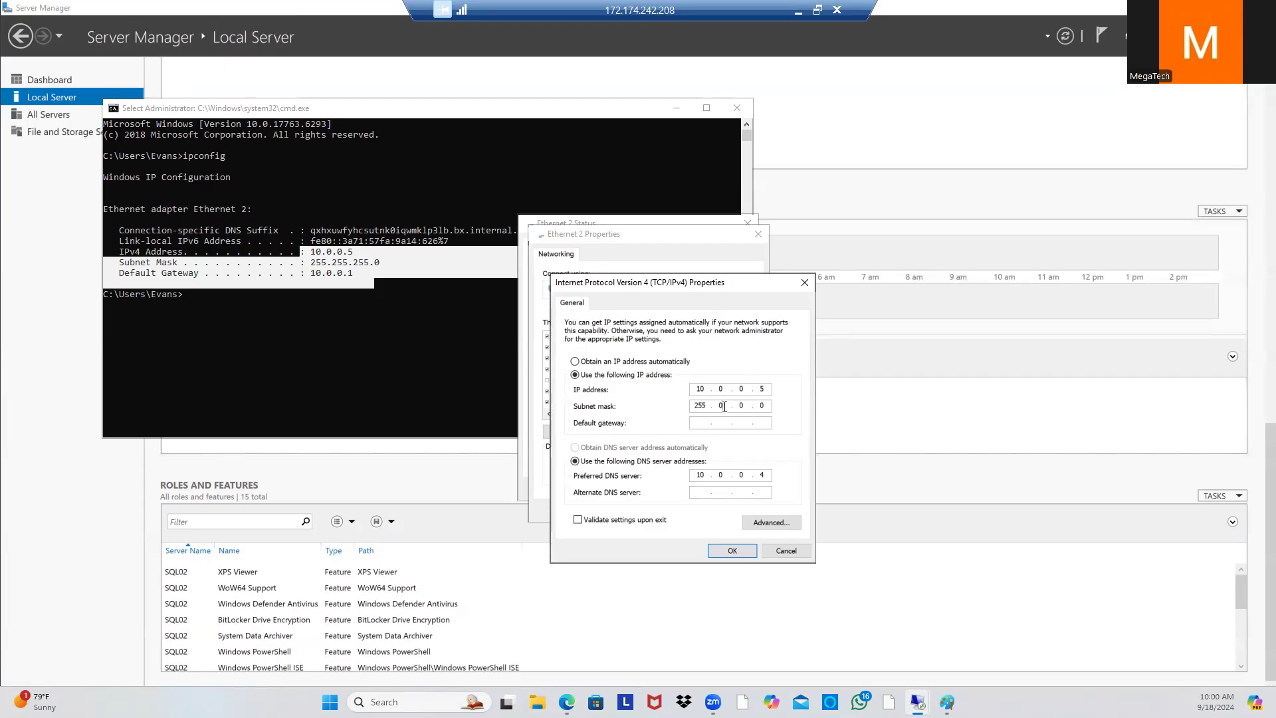
{"action": "key", "text": "BackSpace"}
{"action": "type", "text": "25"}
{"action": "type", "text": "5255"}
{"action": "type", "text": "10 . . ."}
{"action": "left_click", "coordinate": [720, 423]}
{"action": "type", "text": "0.."}
{"action": "left_click", "coordinate": [742, 424]}
{"action": "type", "text": "0.1"}
{"action": "double_click", "coordinate": [767, 475]}
{"action": "left_click", "coordinate": [739, 476]}
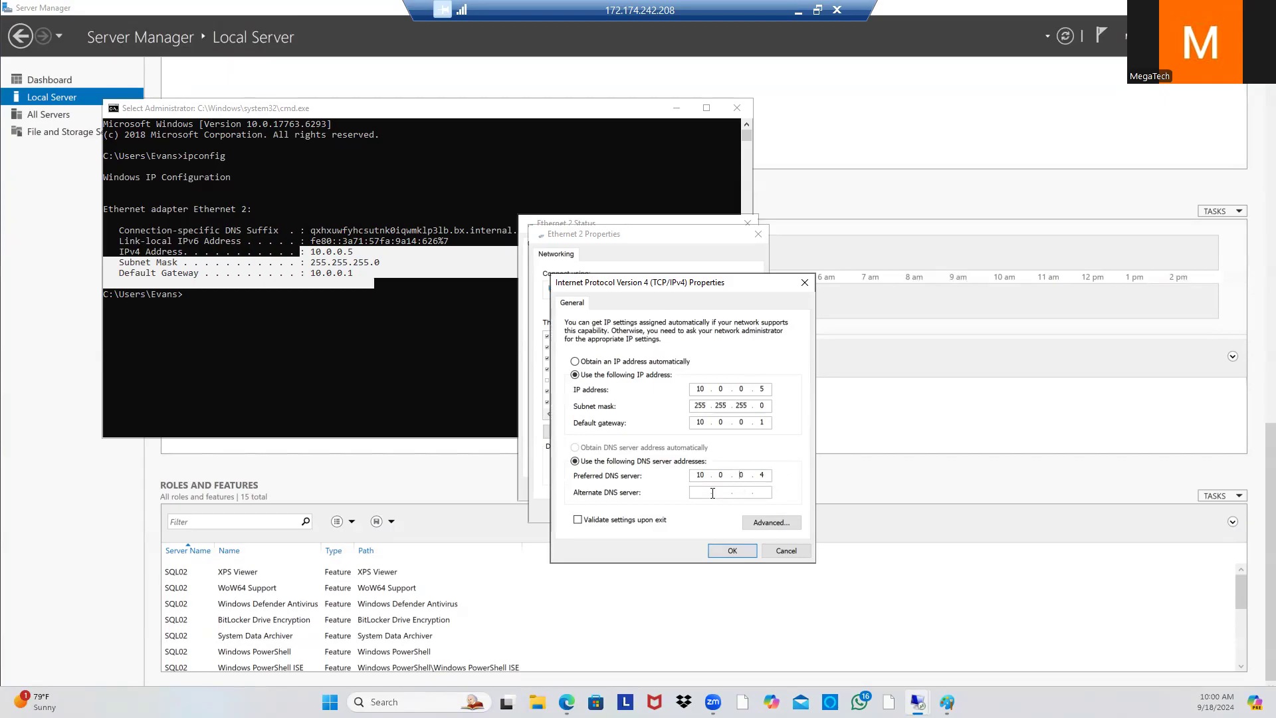
Step: Confirm the IPv4 and Ethernet 2 changes, then close the status window and command prompt
{"action": "left_click", "coordinate": [726, 552]}
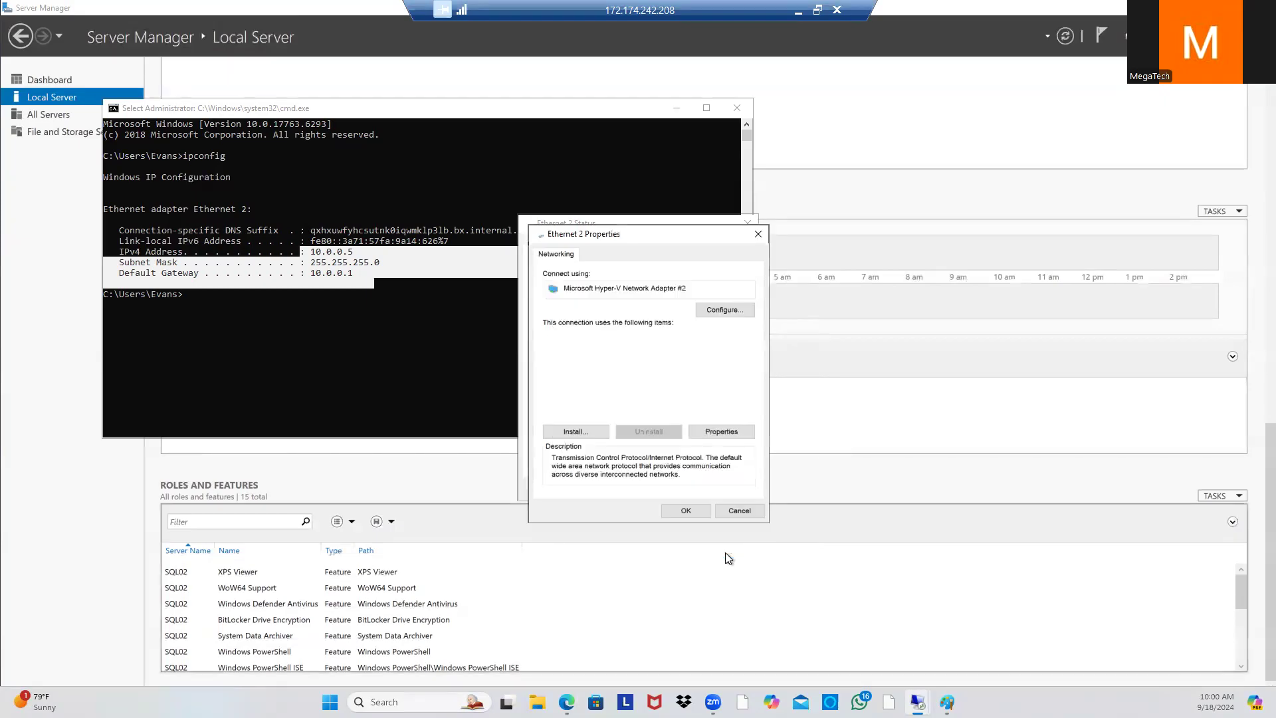
{"action": "left_click", "coordinate": [690, 512]}
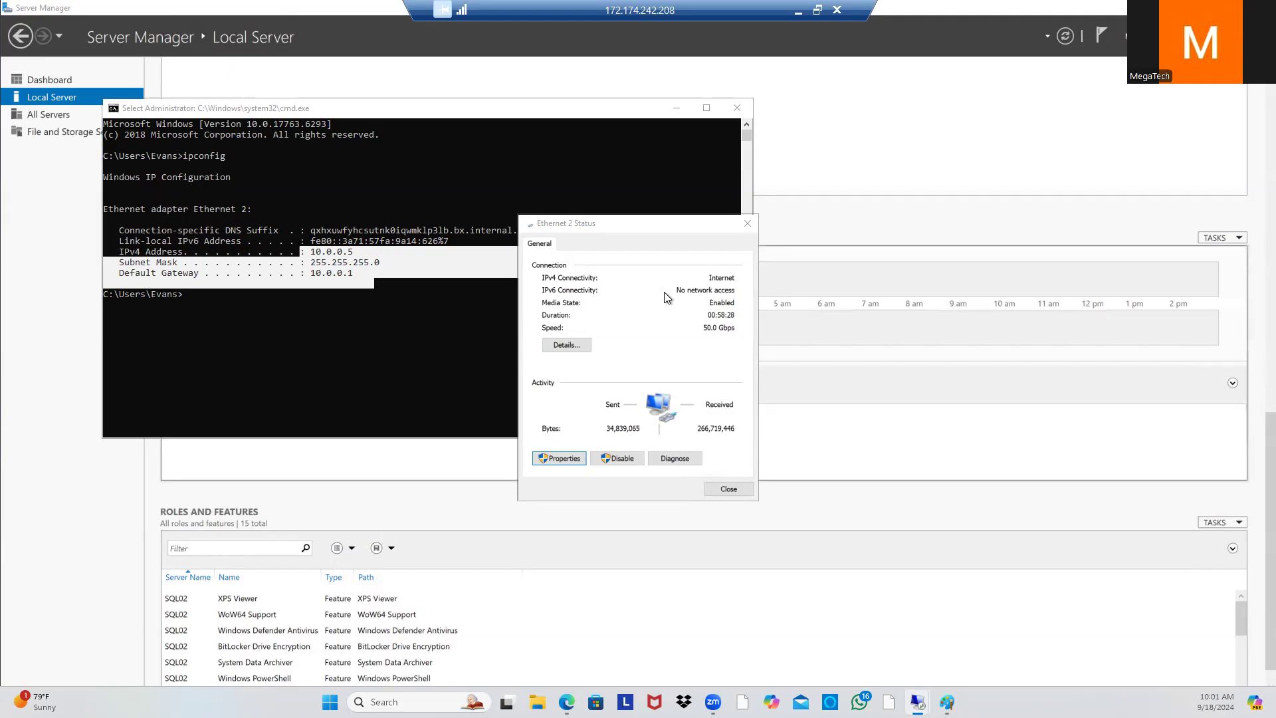
{"action": "left_click", "coordinate": [728, 488]}
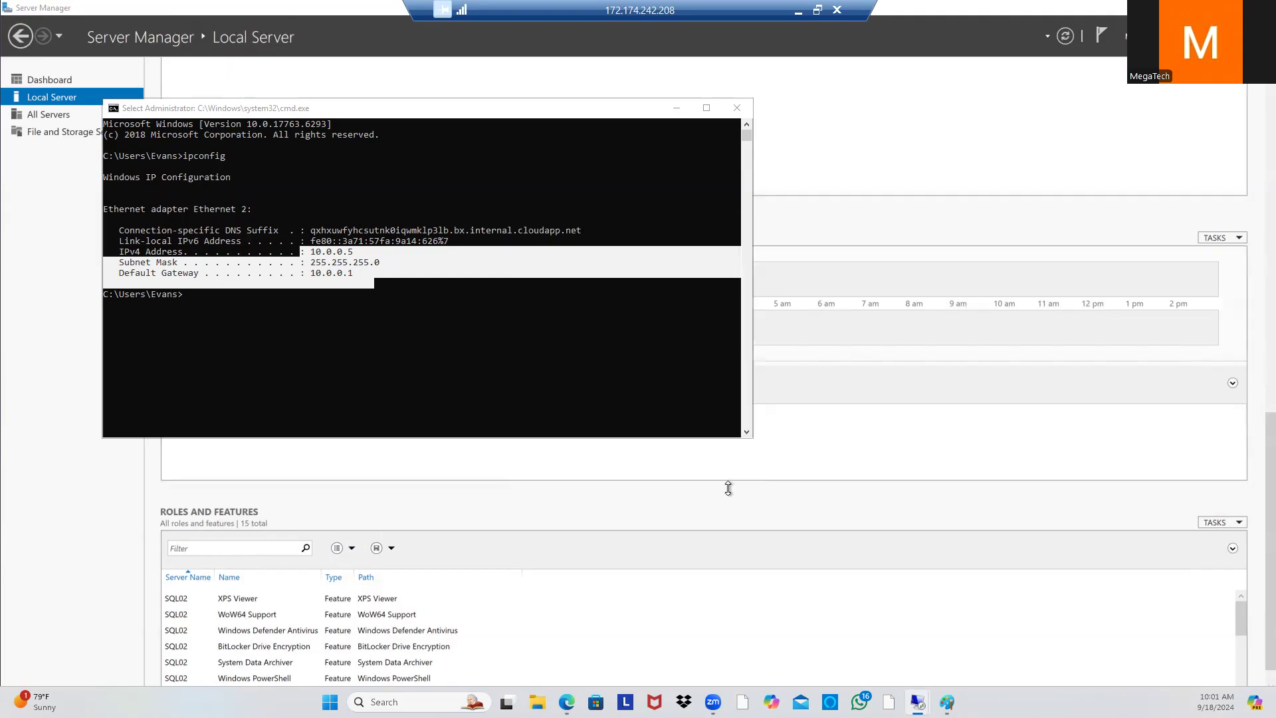
{"action": "left_click", "coordinate": [737, 108]}
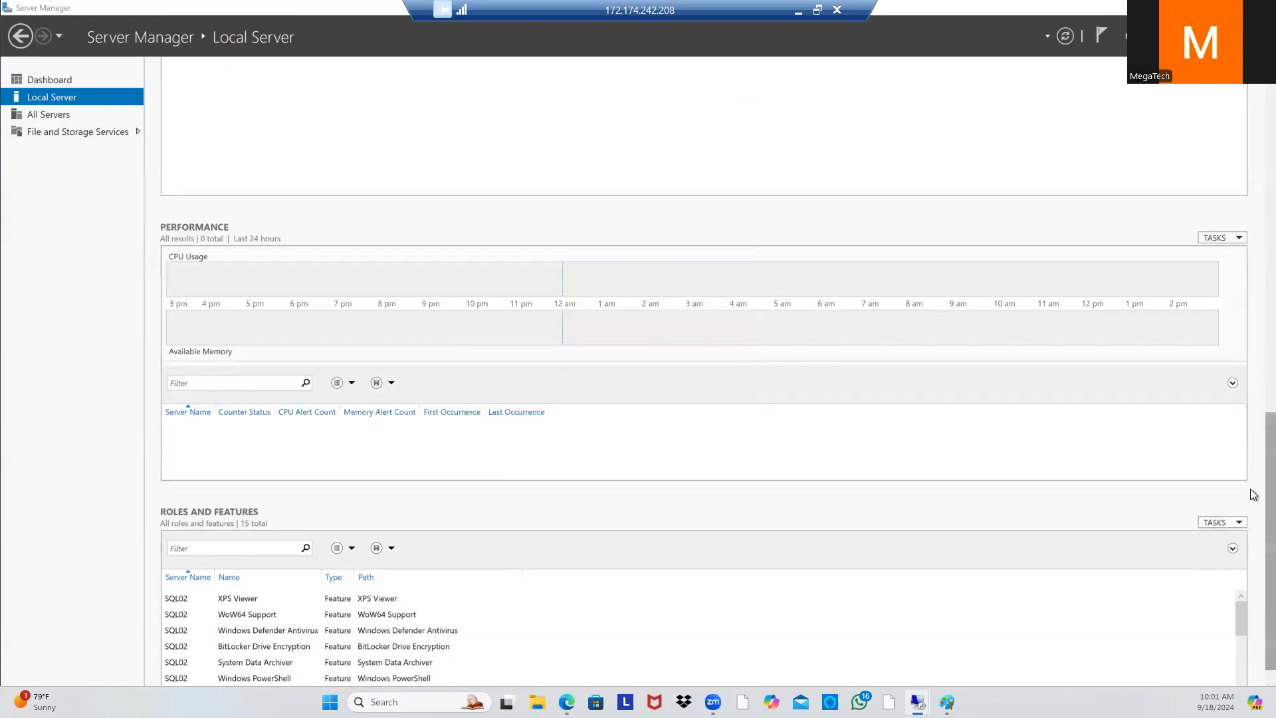
Step: Change SQL02 from WORKGROUP to a member of the Megatech.com domain and submit the join
{"action": "scroll", "coordinate": [1254, 476], "scroll_direction": "up", "scroll_amount": 5}
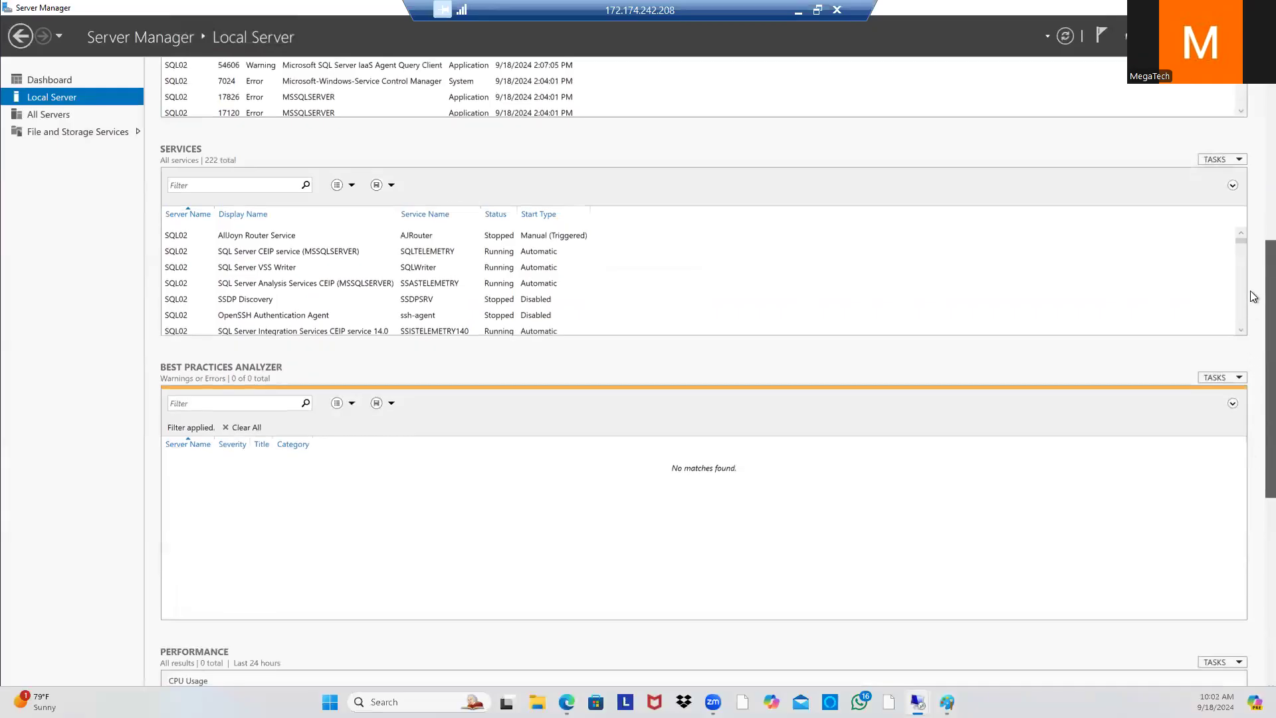
{"action": "scroll", "coordinate": [1252, 157], "scroll_direction": "up", "scroll_amount": 1}
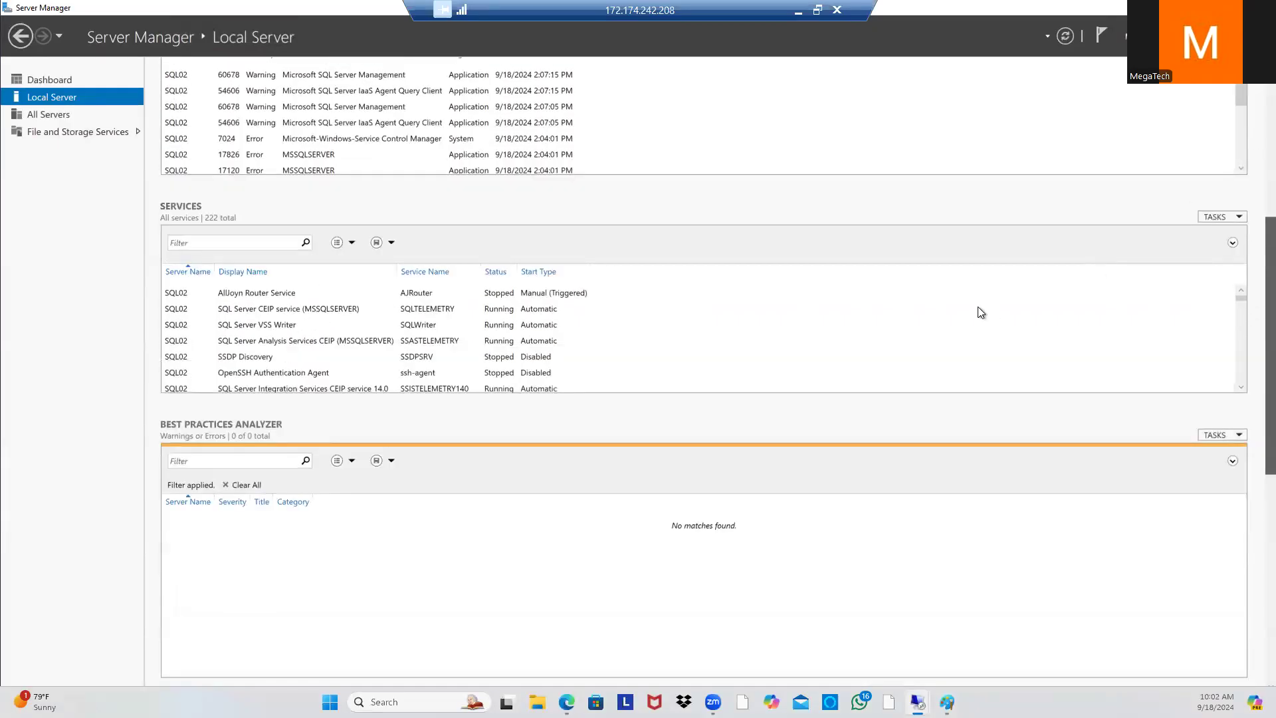
{"action": "scroll", "coordinate": [1017, 251], "scroll_direction": "up", "scroll_amount": 6}
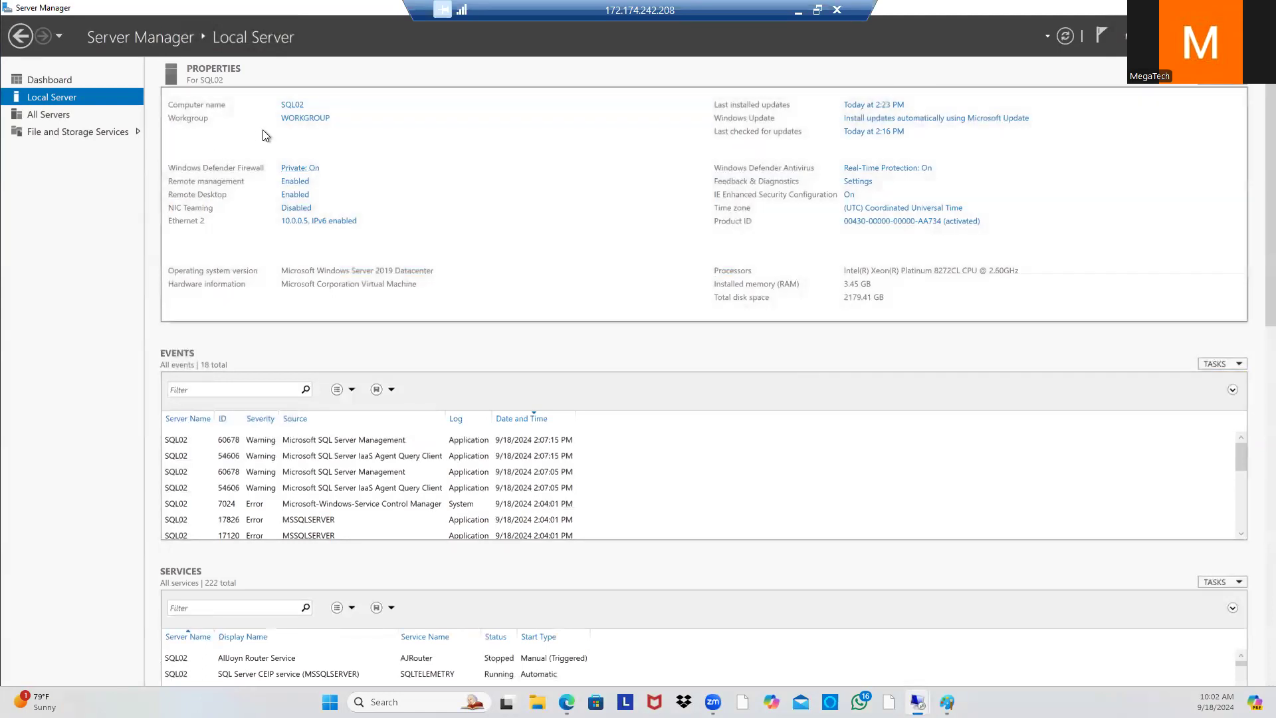
{"action": "left_click", "coordinate": [313, 119]}
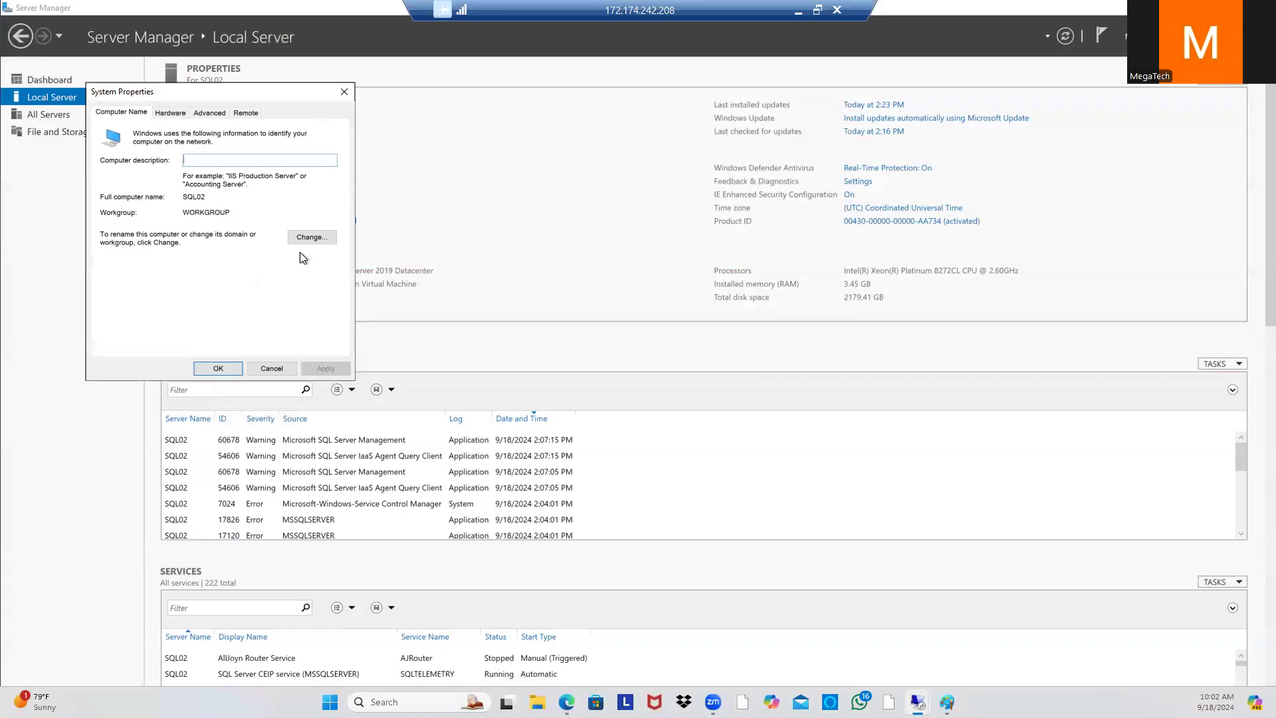
{"action": "left_click", "coordinate": [312, 237]}
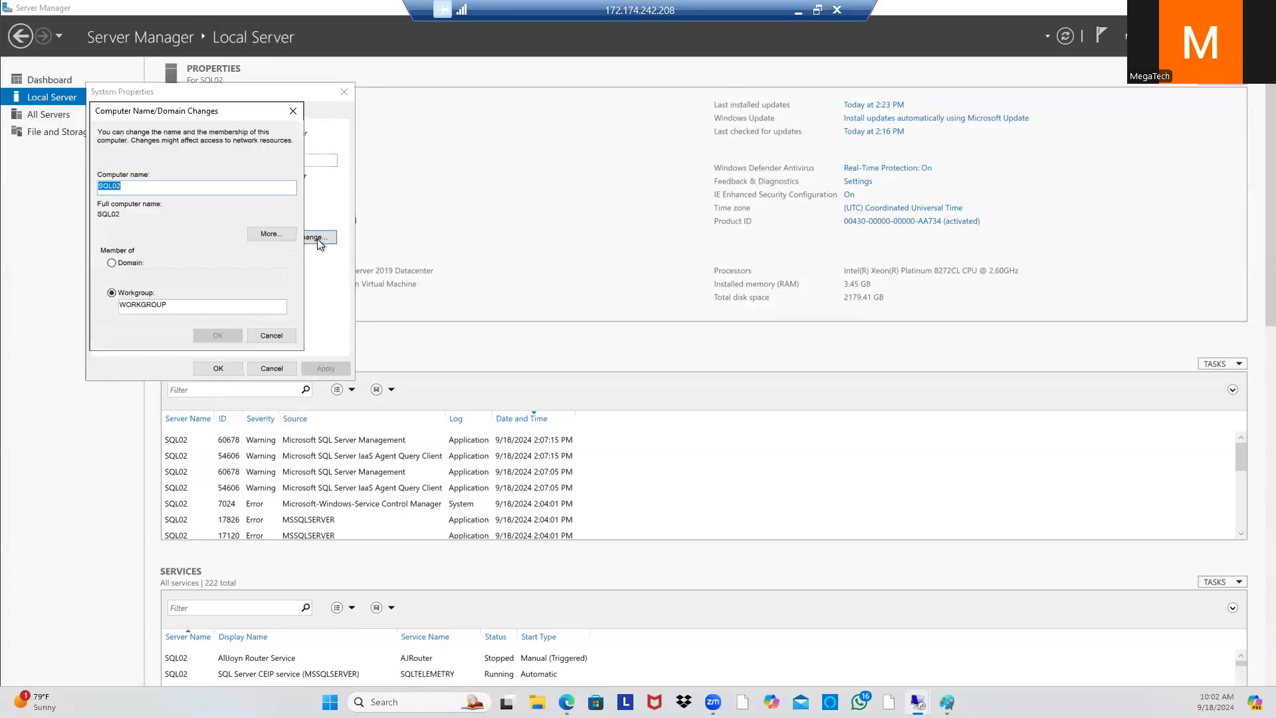
{"action": "left_click", "coordinate": [126, 265]}
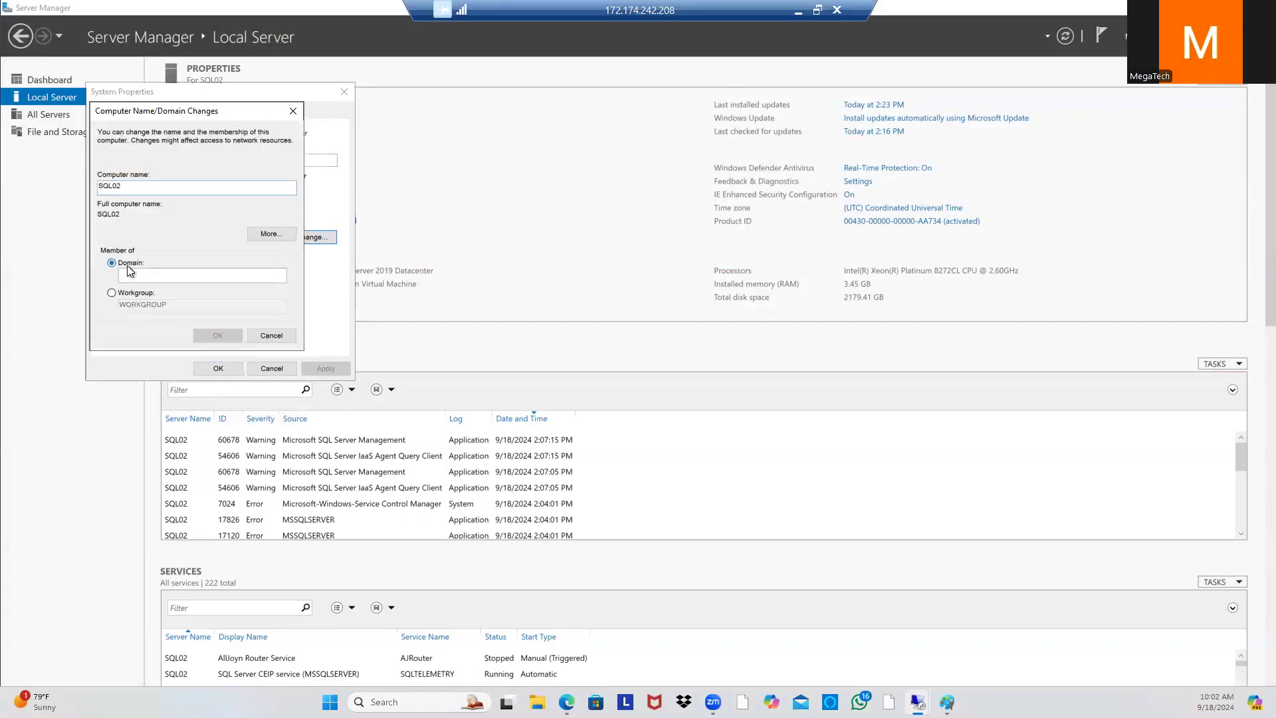
{"action": "type", "text": "Megatech.com"}
{"action": "left_click", "coordinate": [211, 336]}
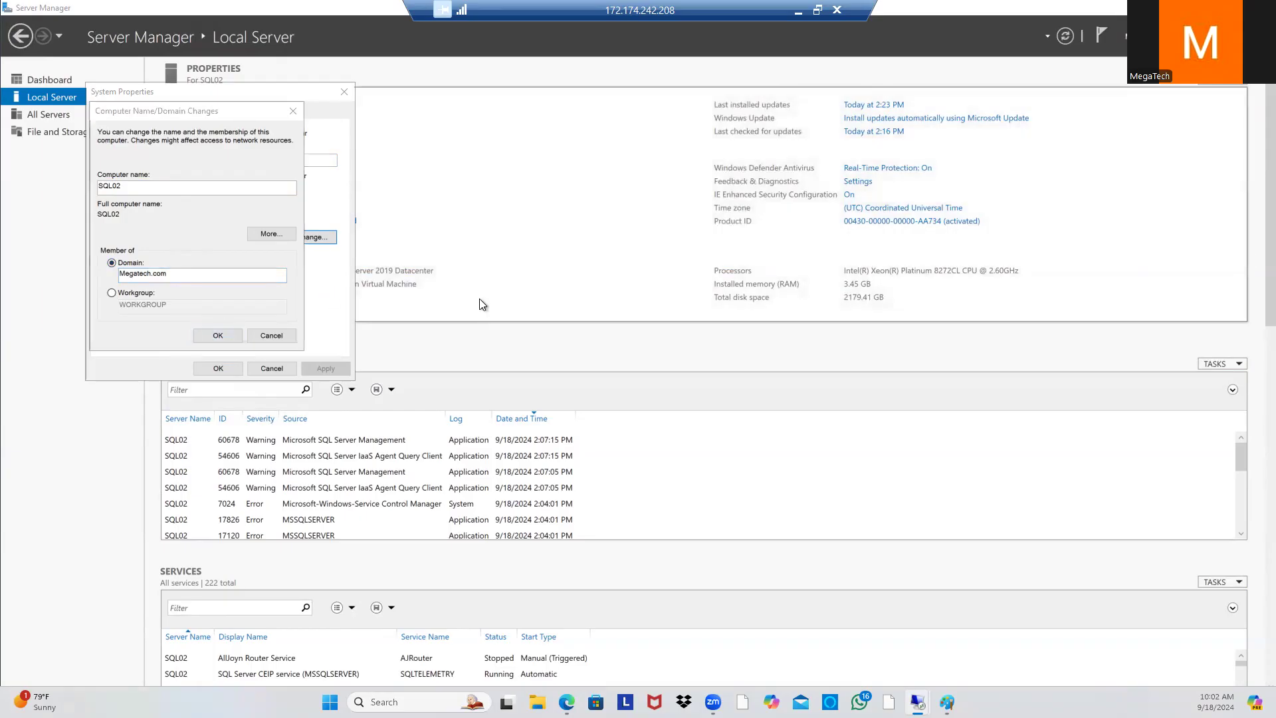
{"action": "left_click_drag", "start_coordinate": [213, 137], "coordinate": [365, 197]}
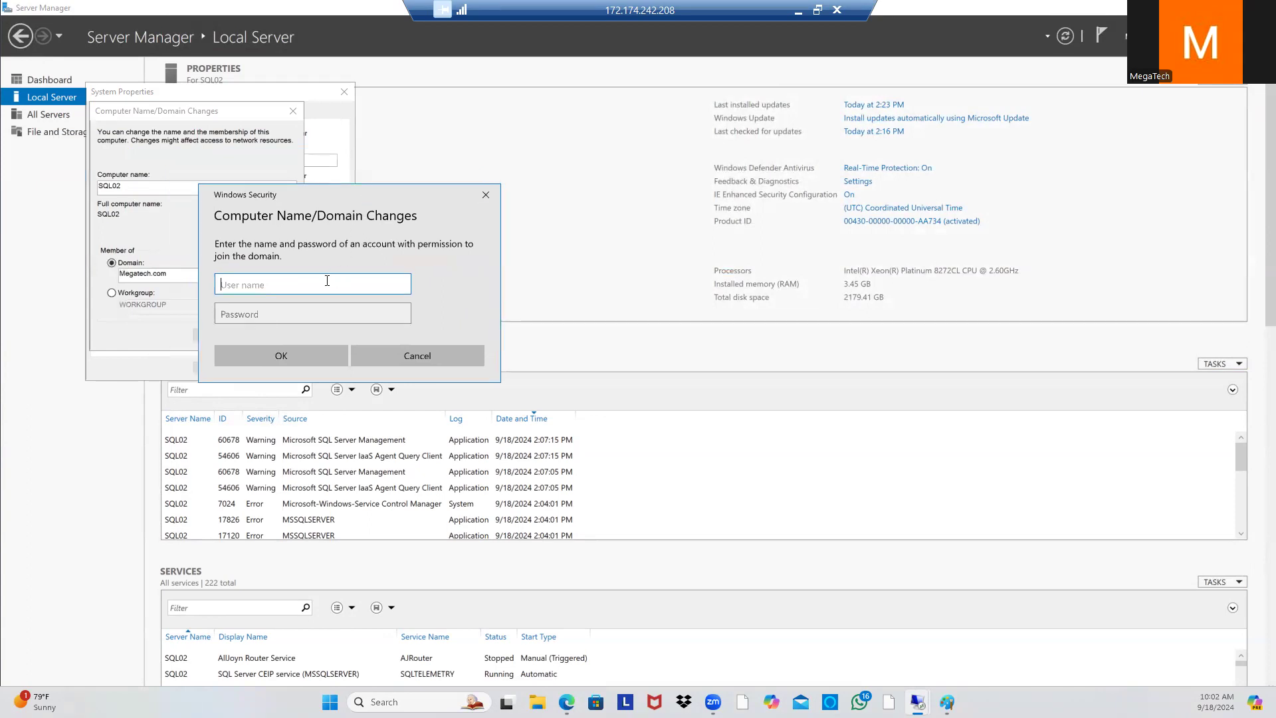
Step: Authenticate the domain join with the domain admin account's user name and password
{"action": "type", "text": "Evans"}
{"action": "left_click", "coordinate": [367, 320]}
{"action": "type", "text": "•••••••"}
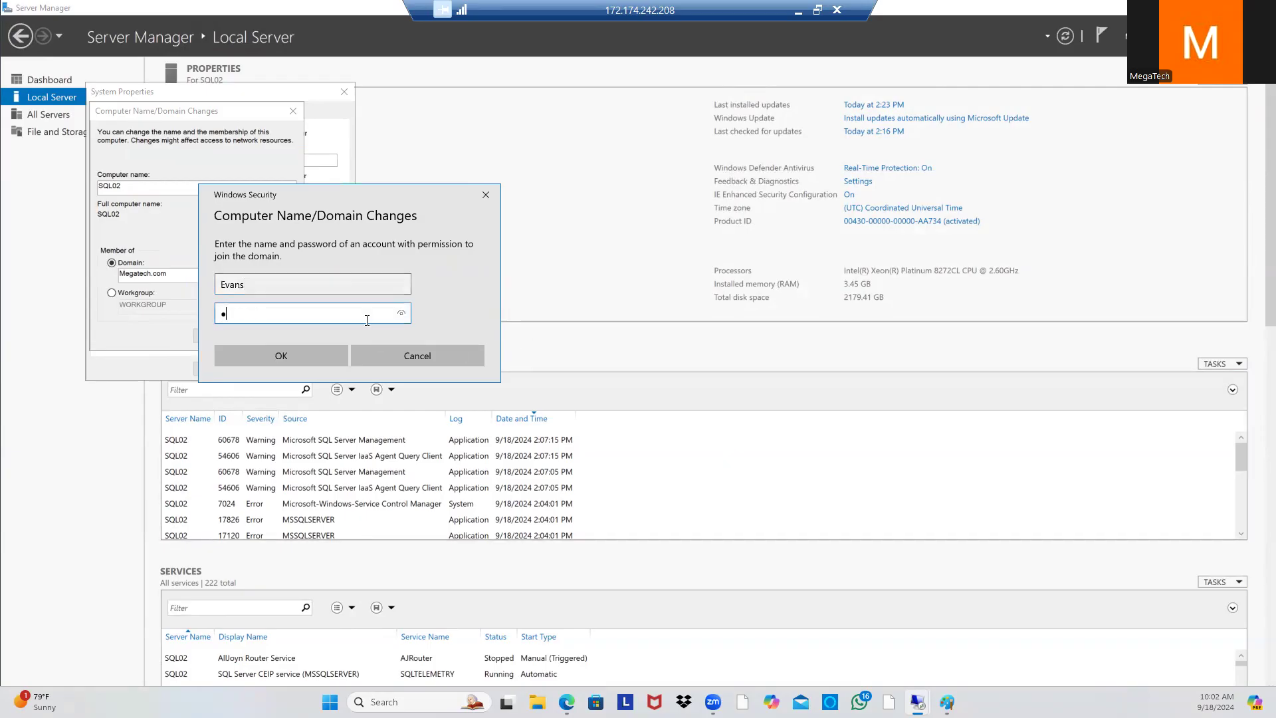
{"action": "type", "text": "•••••••"}
{"action": "left_click", "coordinate": [279, 359]}
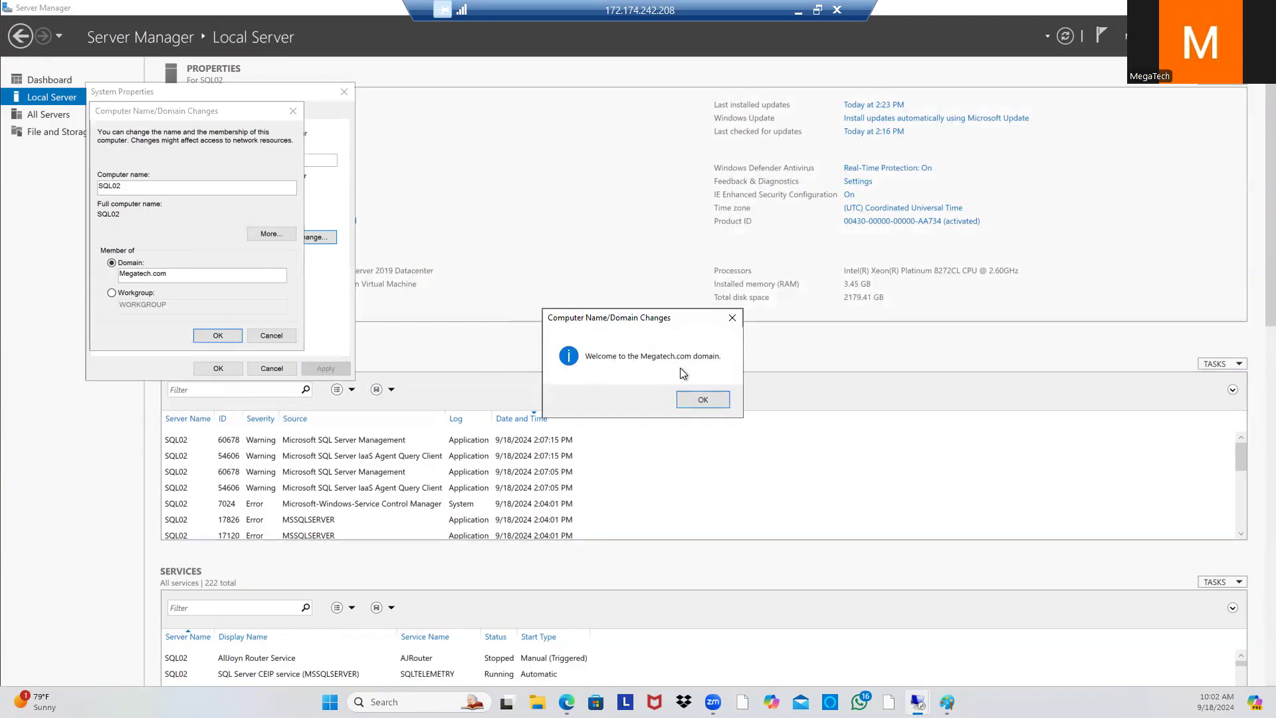
Step: Dismiss the welcome and restart notices, close System Properties, and restart SQL02 now
{"action": "left_click", "coordinate": [702, 400]}
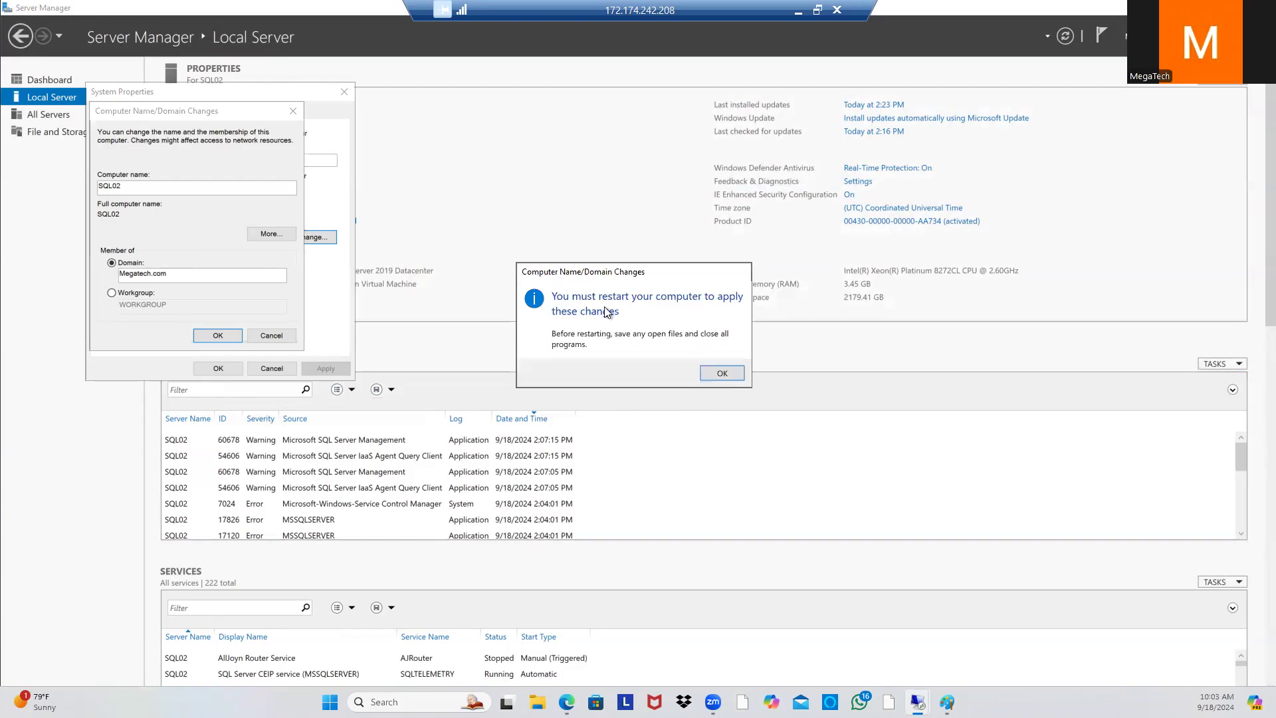
{"action": "left_click", "coordinate": [722, 372]}
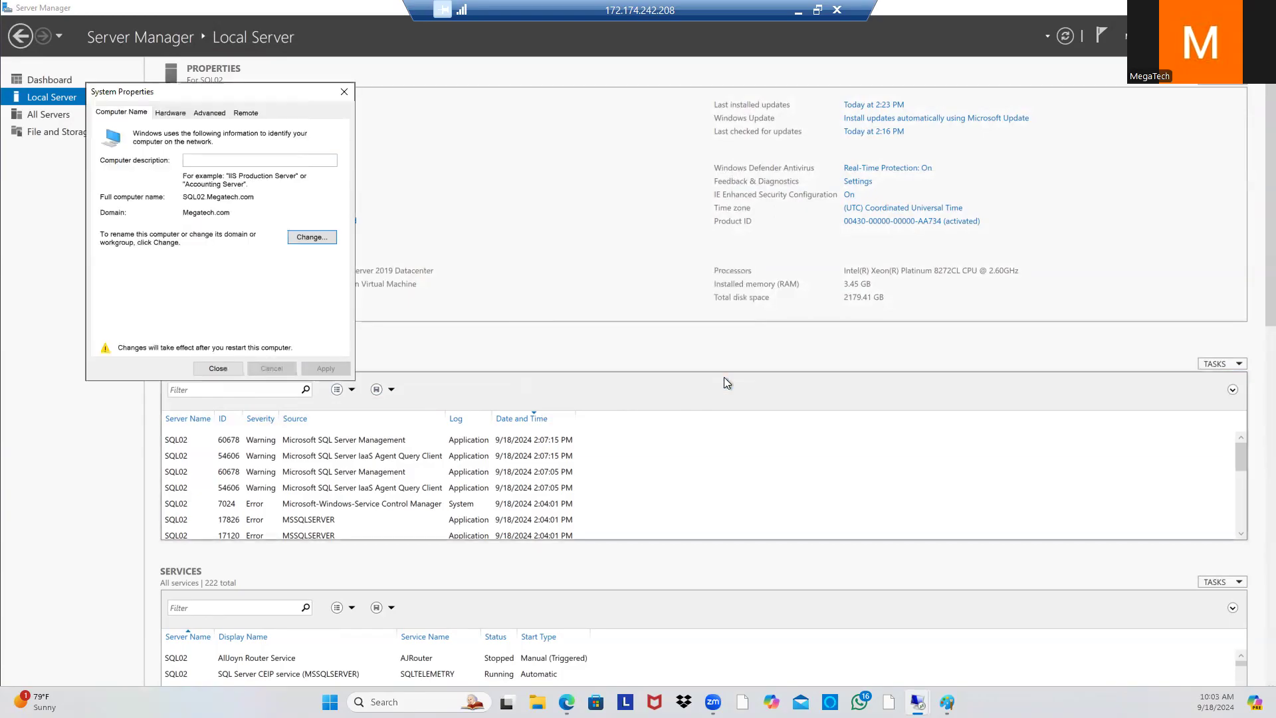
{"action": "left_click", "coordinate": [225, 372]}
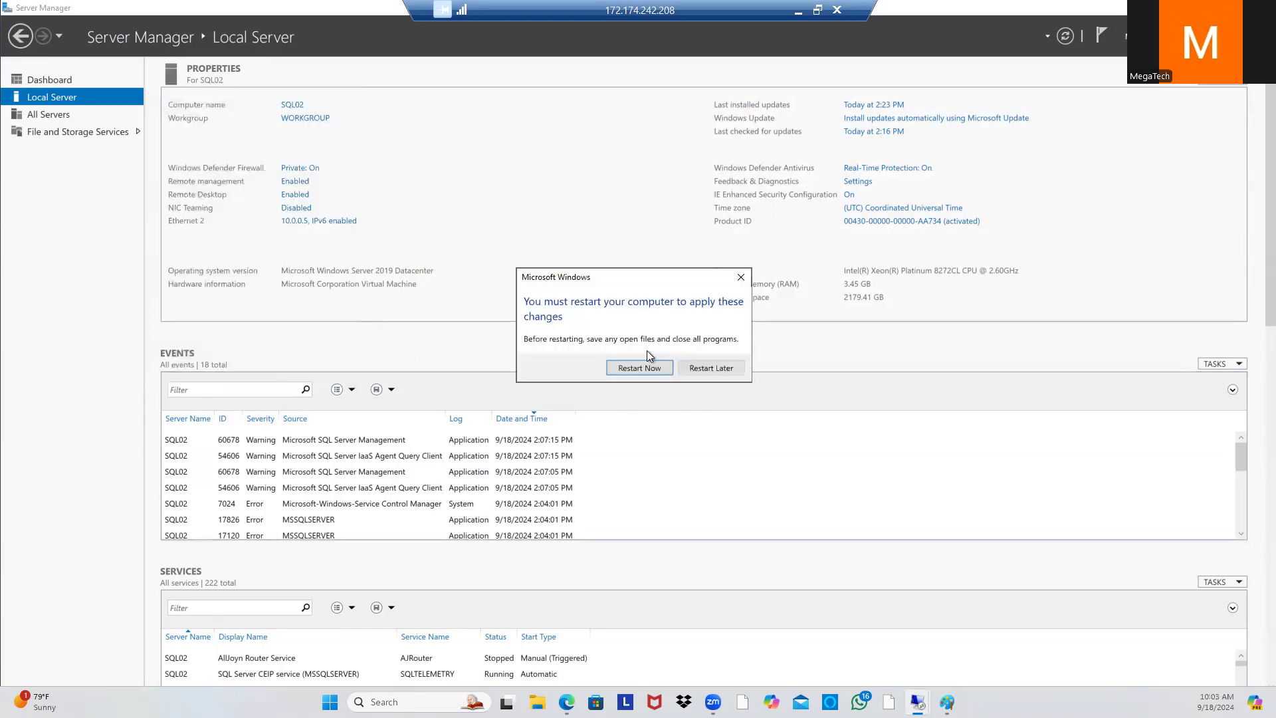
{"action": "left_click", "coordinate": [635, 367]}
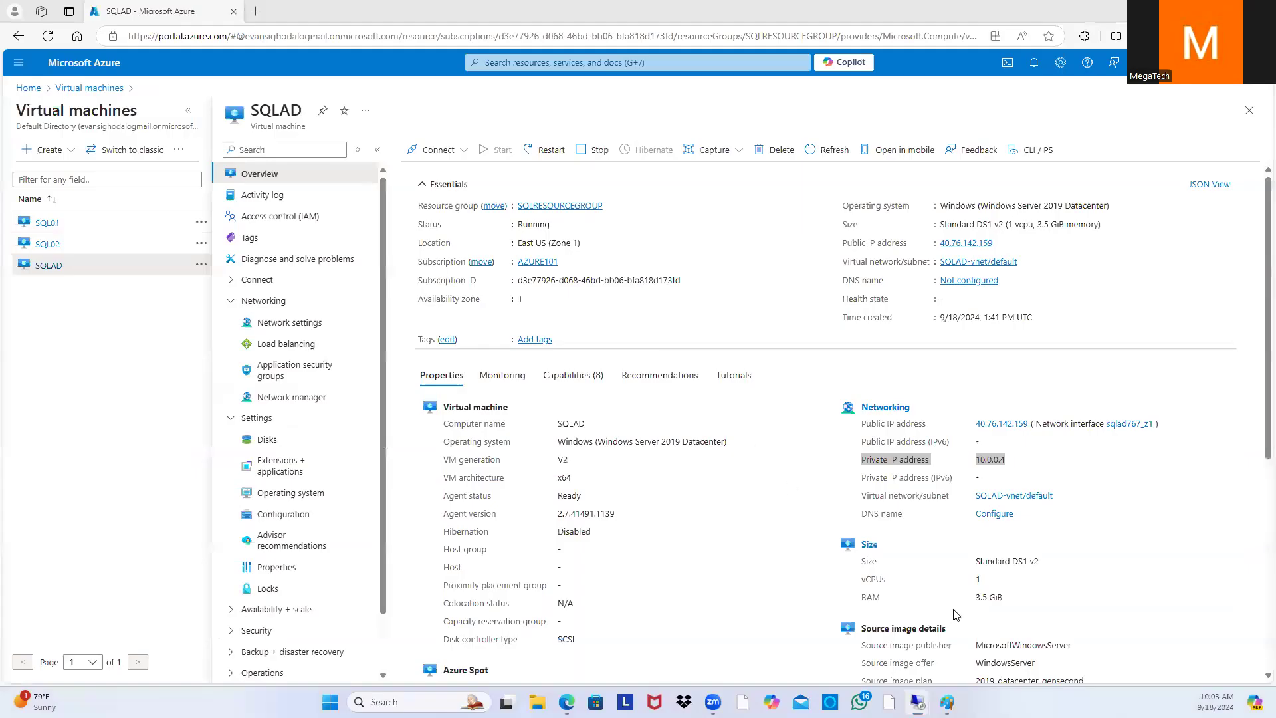
{"action": "mouse_move", "coordinate": [947, 701]}
{"action": "left_click", "coordinate": [974, 668]}
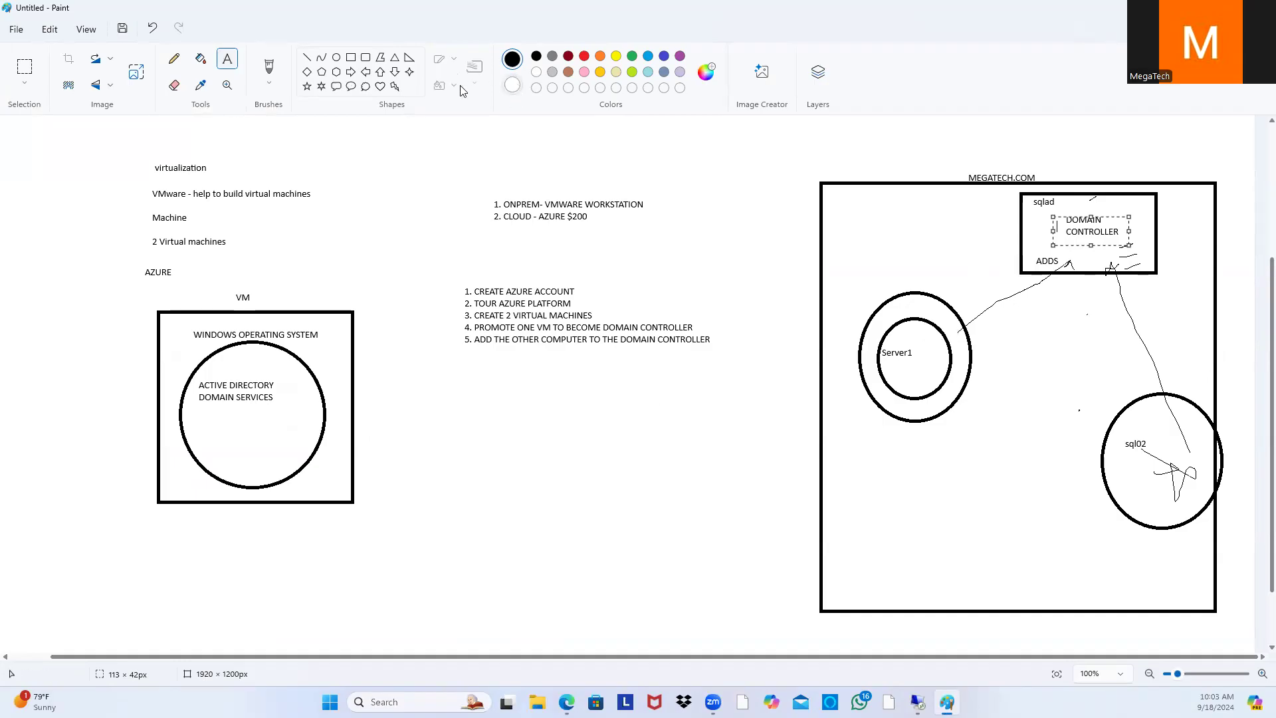
Step: Draw an extra ellipse ring around the Server1 circle in the Paint diagram, then minimize Paint
{"action": "left_click", "coordinate": [336, 57]}
{"action": "mouse_move", "coordinate": [651, 439]}
{"action": "left_mouse_down"}
{"action": "mouse_move", "coordinate": [711, 458]}
{"action": "mouse_move", "coordinate": [771, 589]}
{"action": "left_mouse_up"}
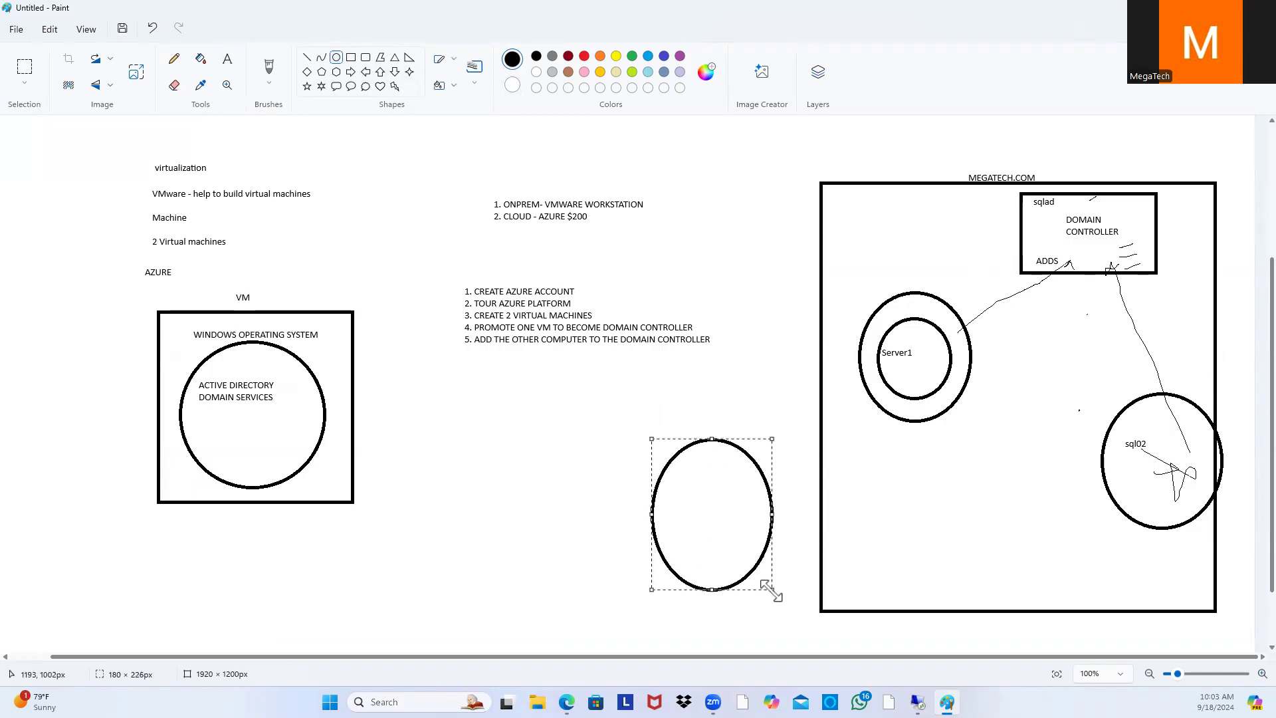
{"action": "left_click_drag", "start_coordinate": [713, 514], "coordinate": [910, 359]}
{"action": "left_click", "coordinate": [950, 471]}
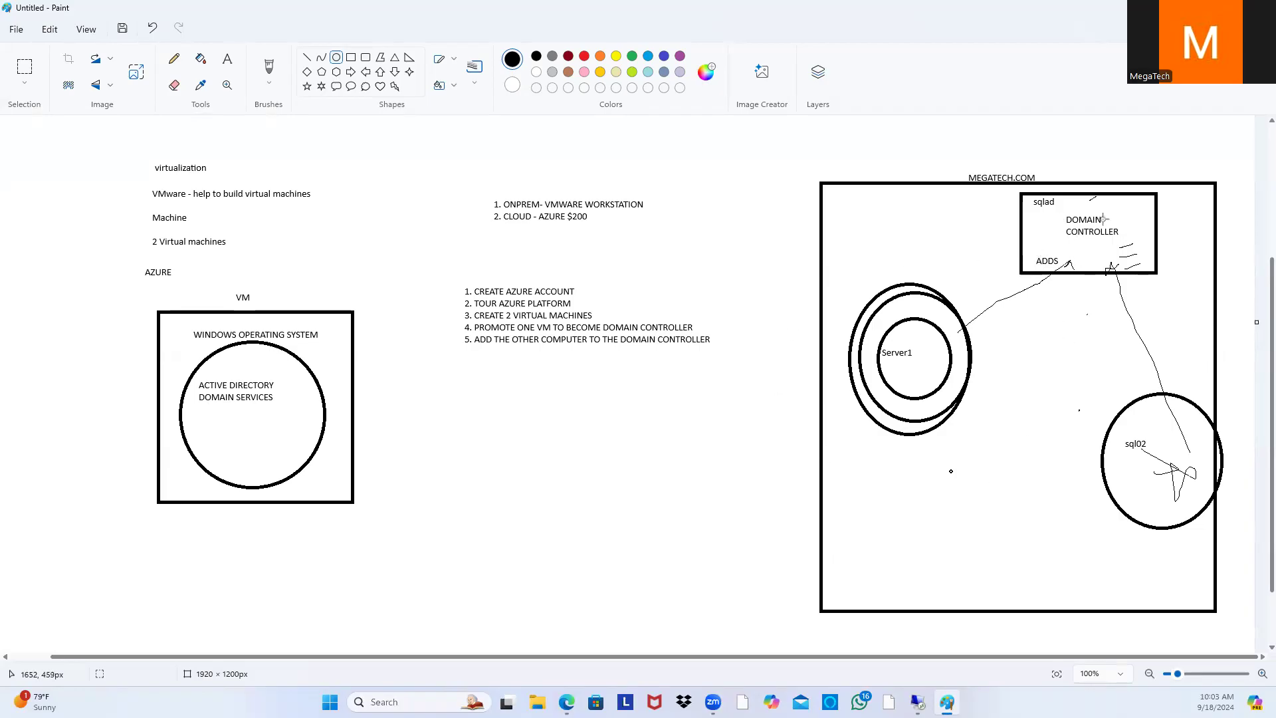
{"action": "left_click", "coordinate": [1198, 9]}
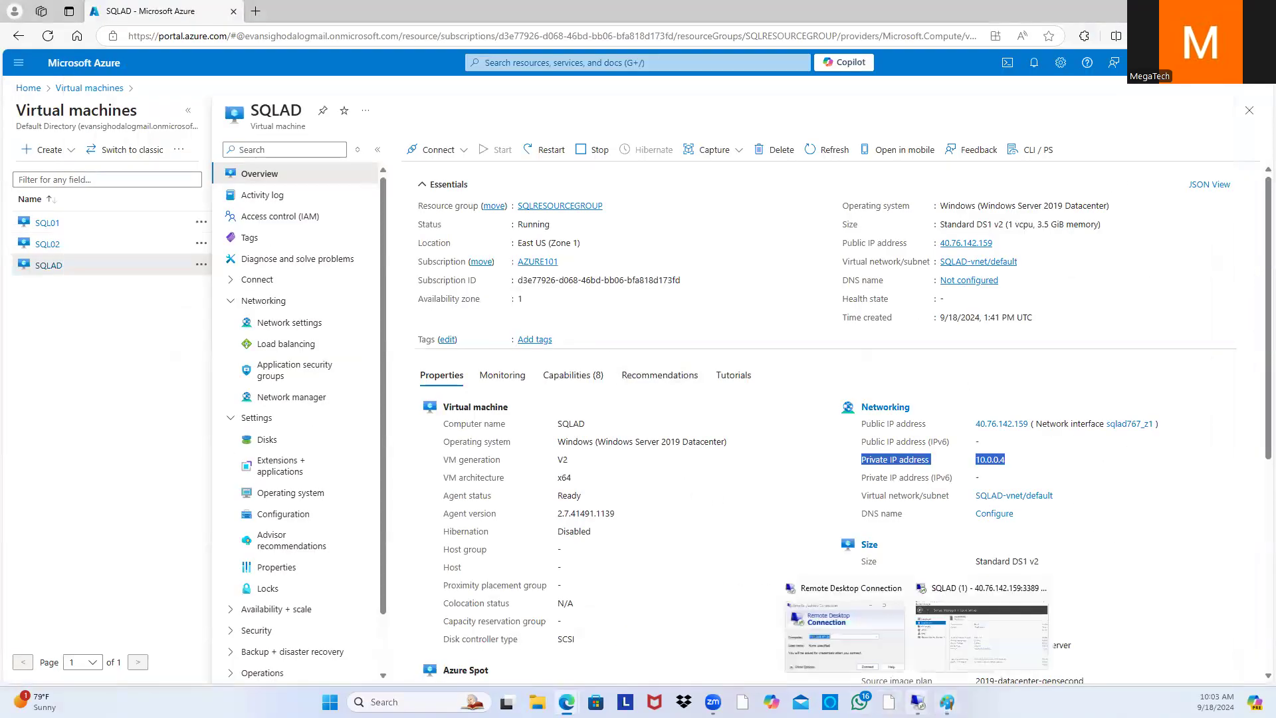
Step: On SQLAD, launch Active Directory Users and Computers from Server Manager Tools and expand Megatech.com
{"action": "mouse_move", "coordinate": [947, 701]}
{"action": "left_click", "coordinate": [918, 702]}
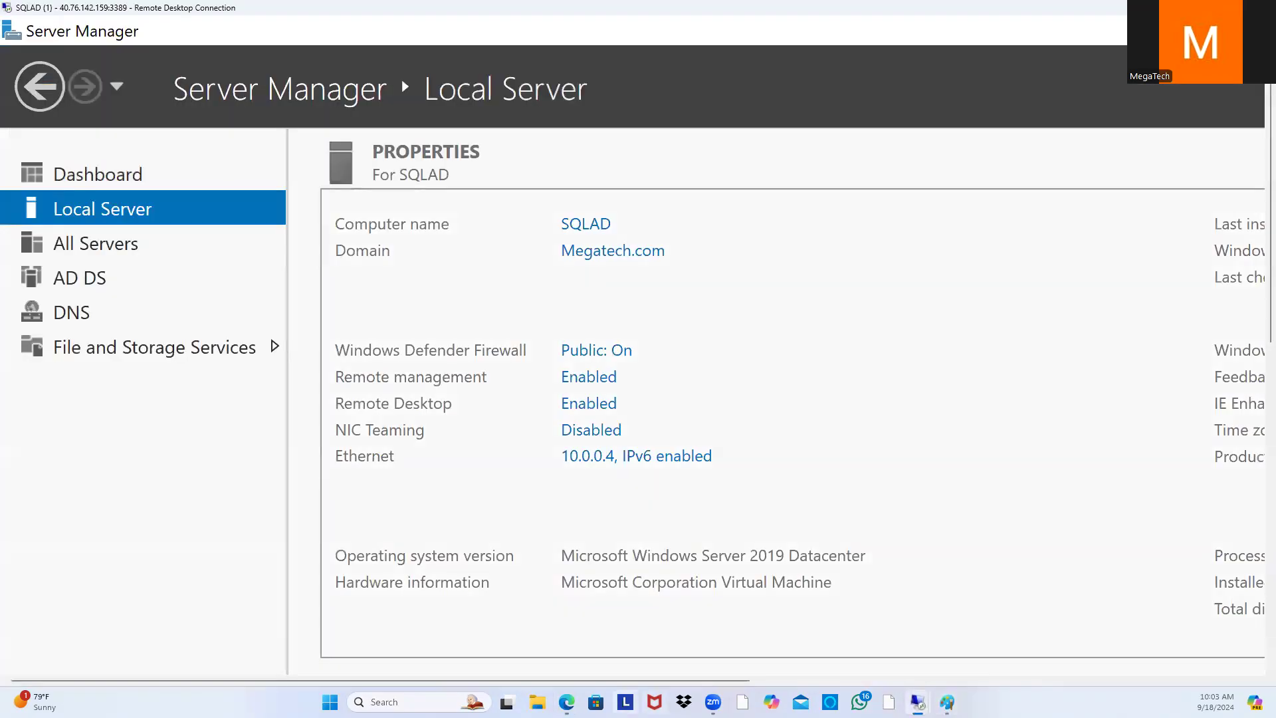
{"action": "left_click_drag", "start_coordinate": [628, 680], "coordinate": [1105, 652]}
{"action": "left_click", "coordinate": [1125, 88]}
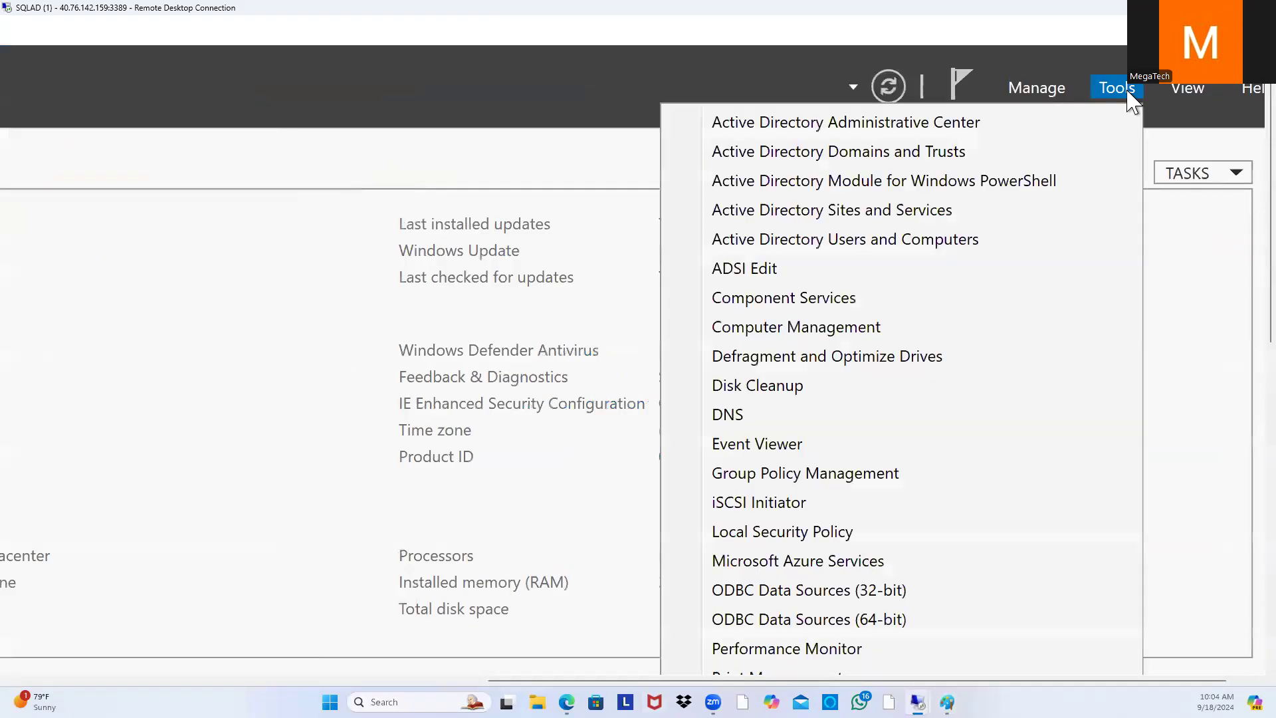
{"action": "left_click", "coordinate": [944, 242]}
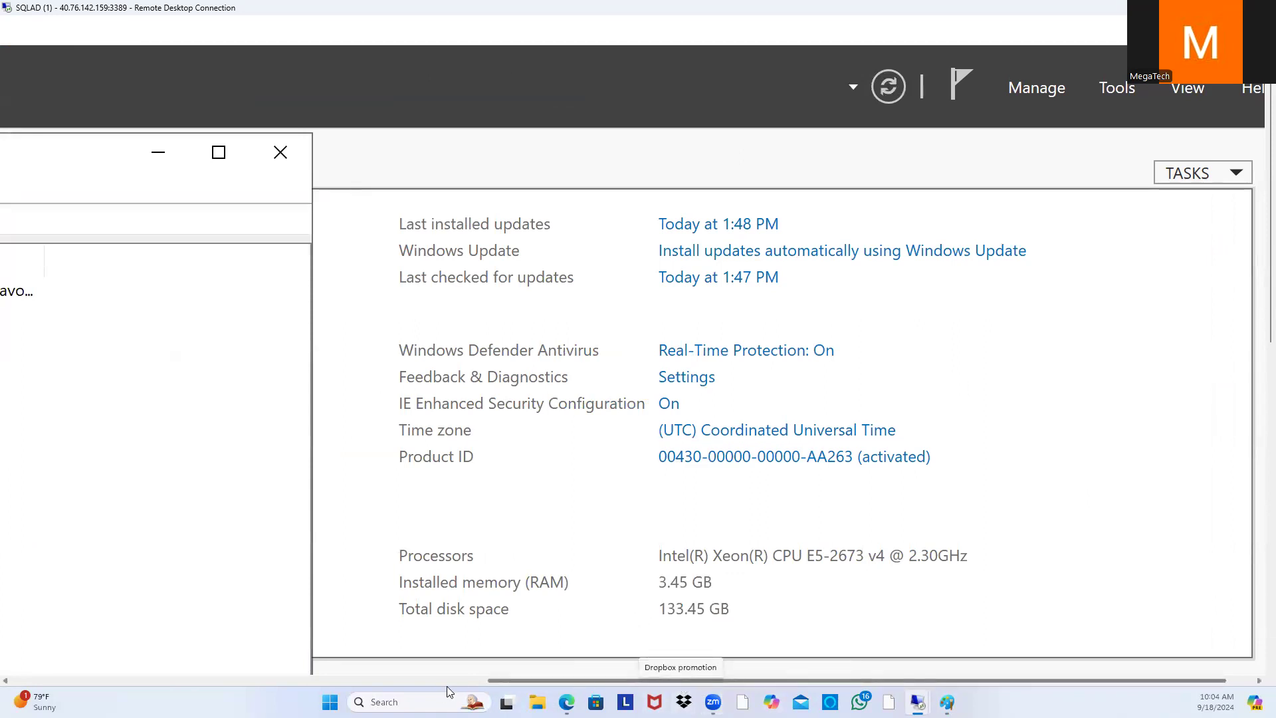
{"action": "left_click_drag", "start_coordinate": [582, 679], "coordinate": [93, 689]}
{"action": "left_click", "coordinate": [149, 306]}
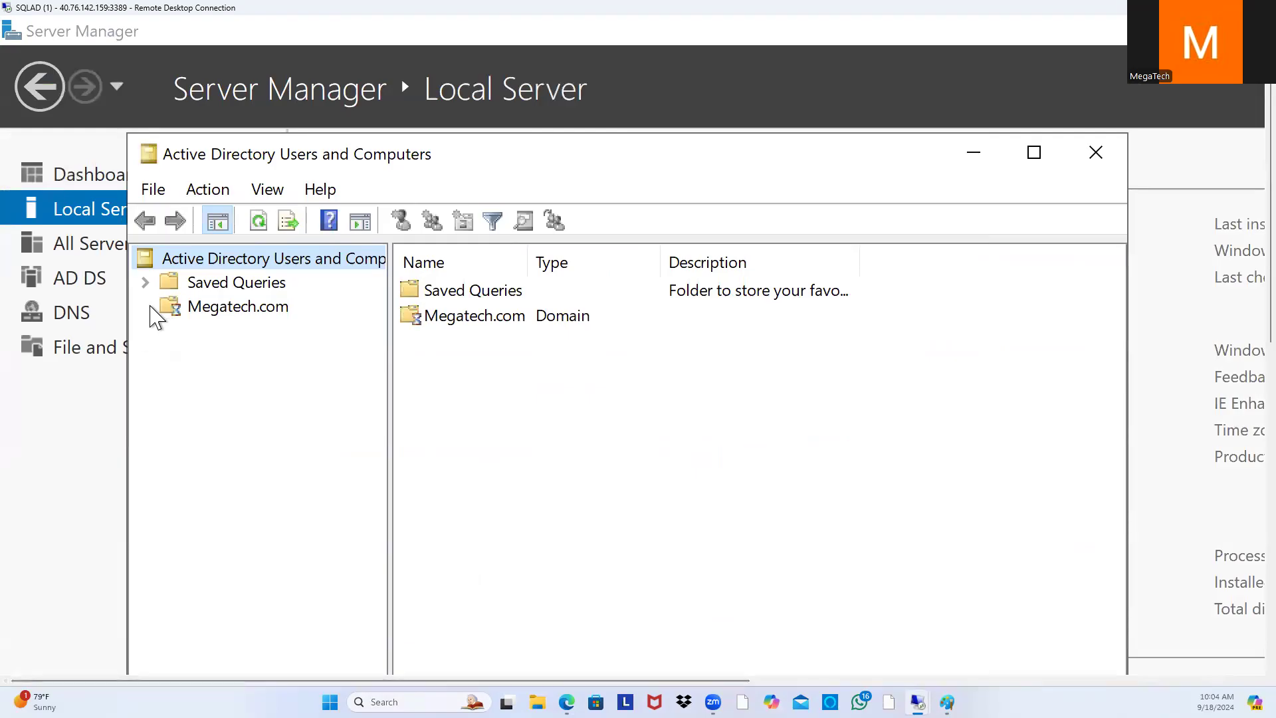
Step: Select SQL02 in Megatech.com's Computers container, then close Active Directory Users and Computers
{"action": "left_click", "coordinate": [240, 355]}
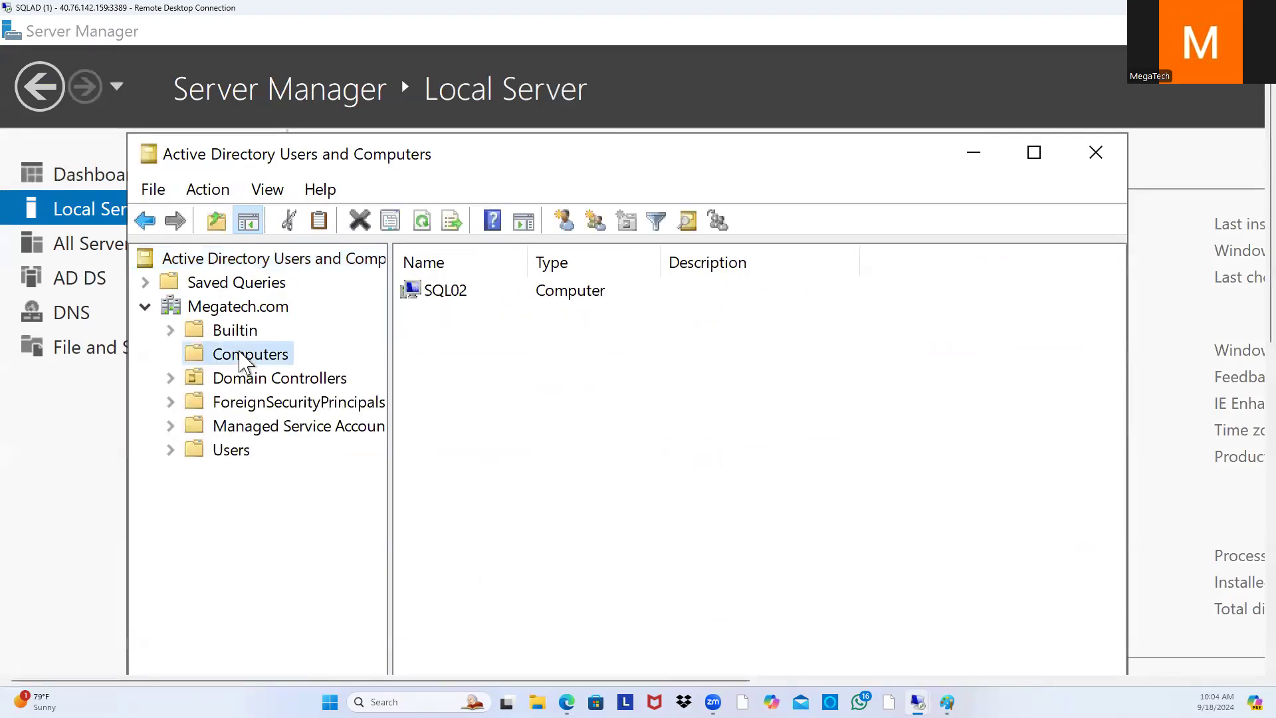
{"action": "left_click", "coordinate": [458, 293]}
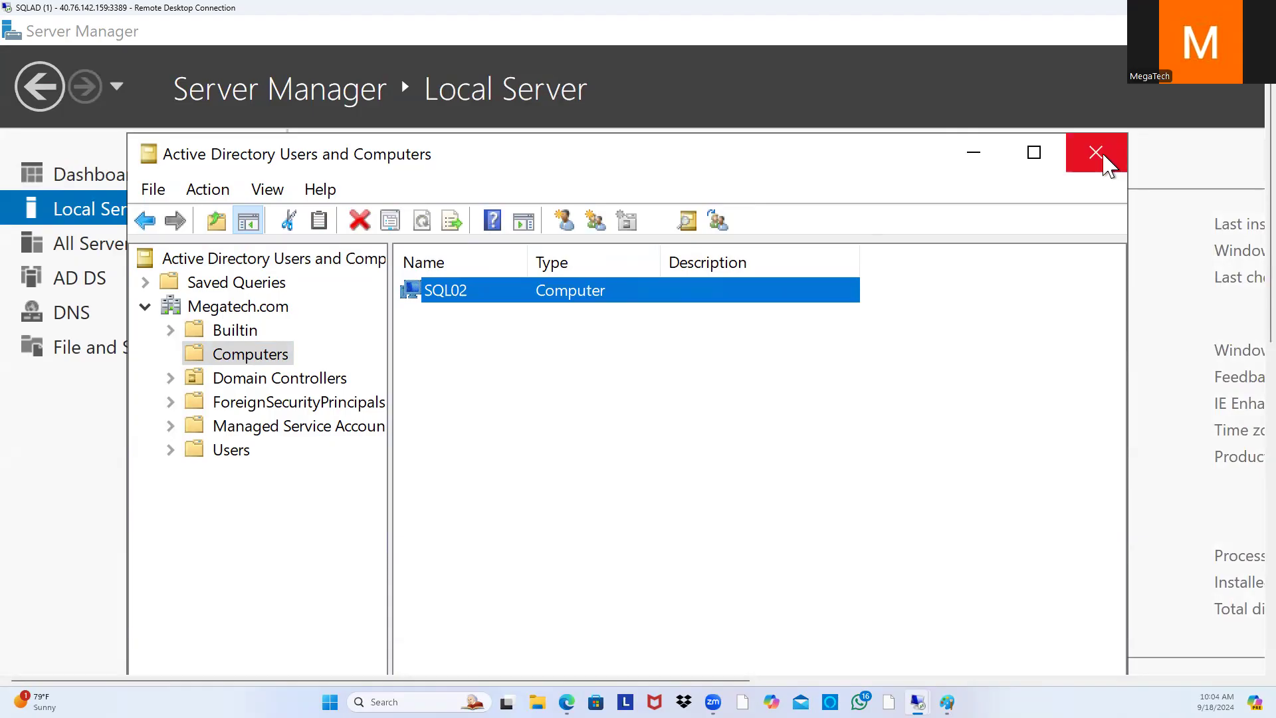
{"action": "left_click", "coordinate": [1103, 160]}
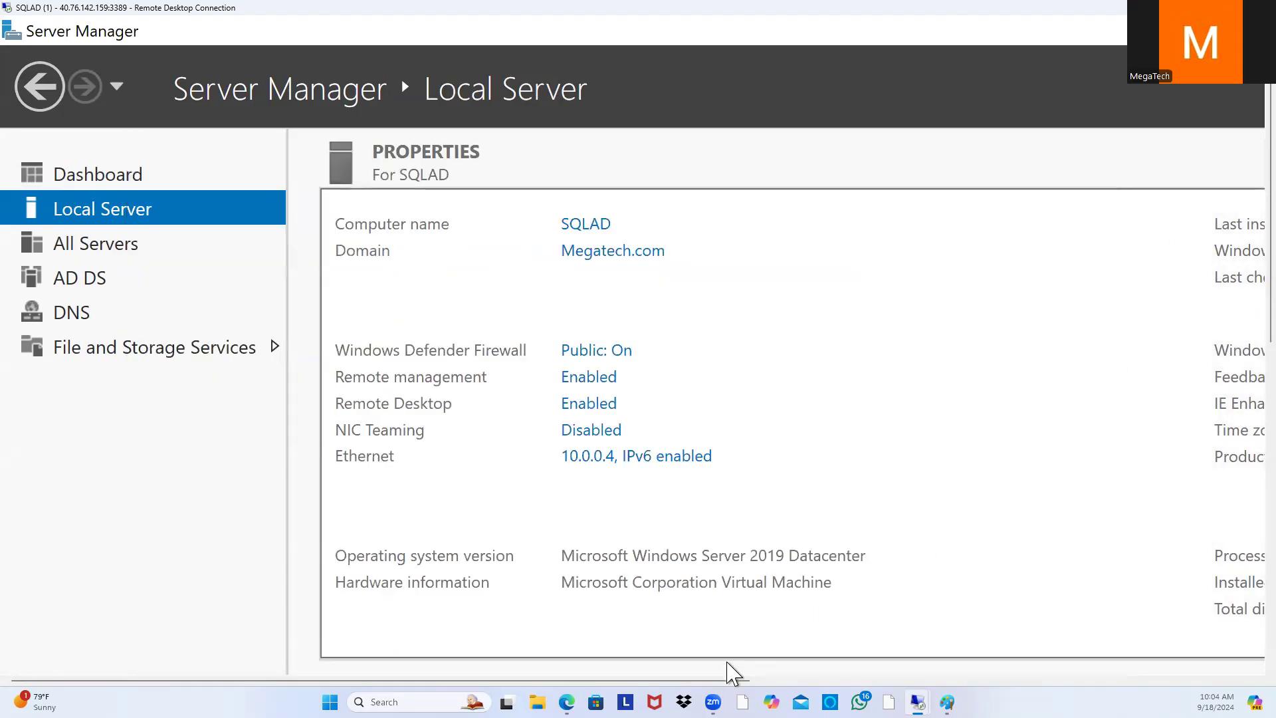
{"action": "mouse_move", "coordinate": [380, 680]}
{"action": "left_mouse_down"}
{"action": "mouse_move", "coordinate": [842, 681]}
{"action": "mouse_move", "coordinate": [379, 680]}
{"action": "left_mouse_up"}
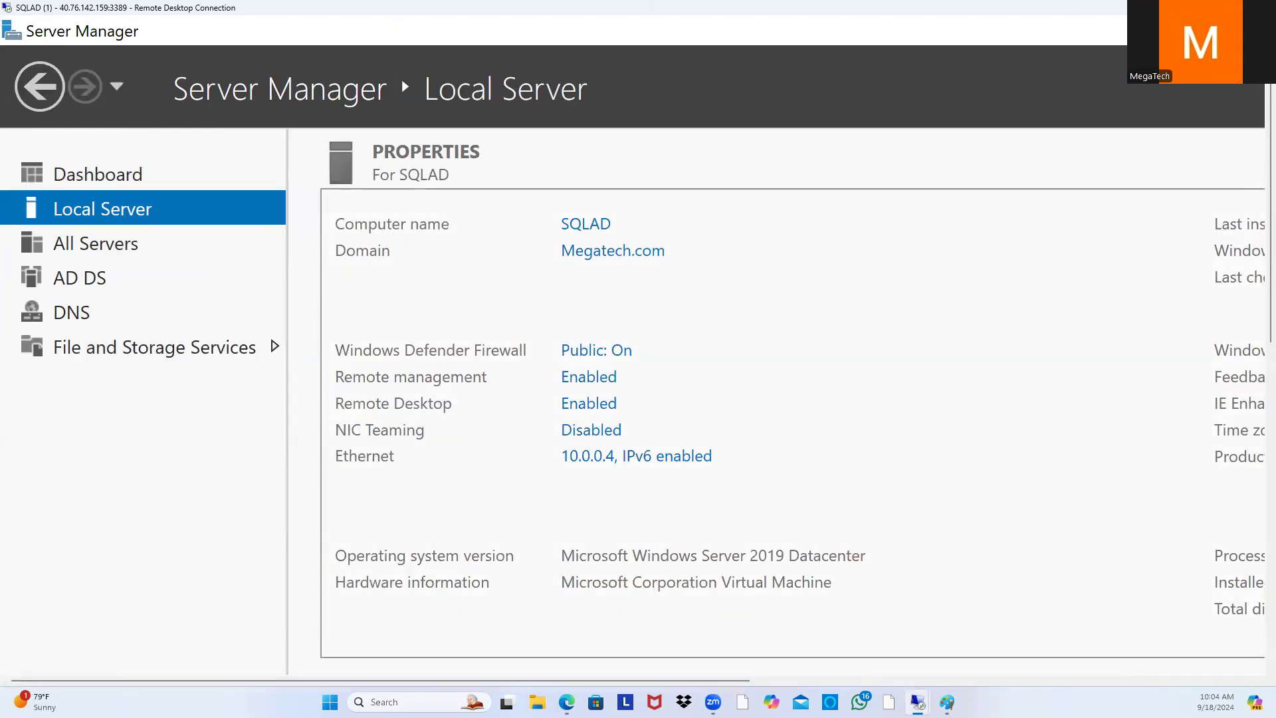